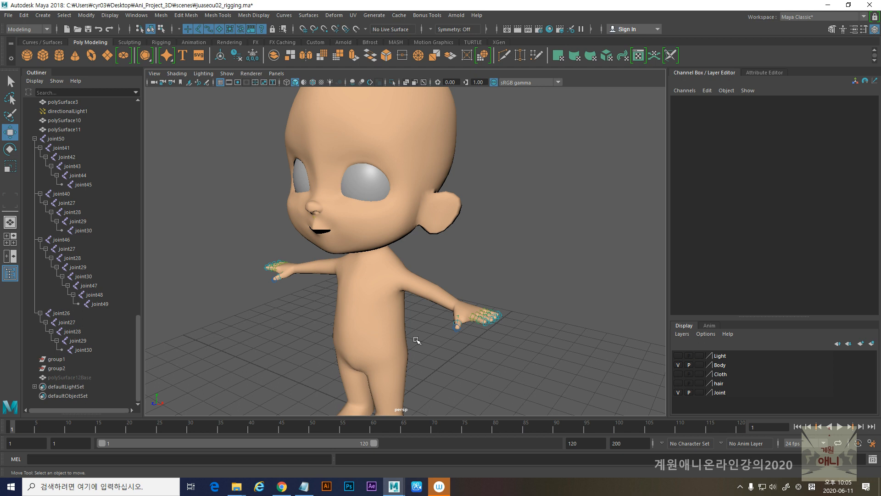
click(740, 486)
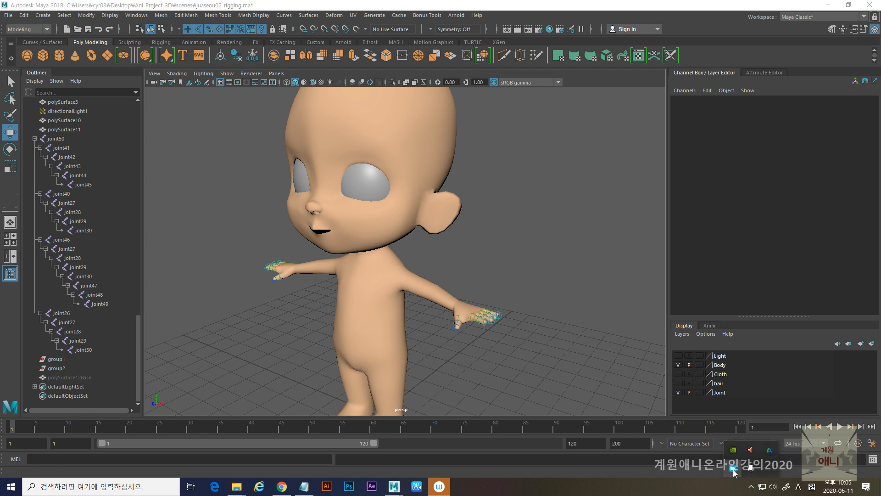
click(733, 469)
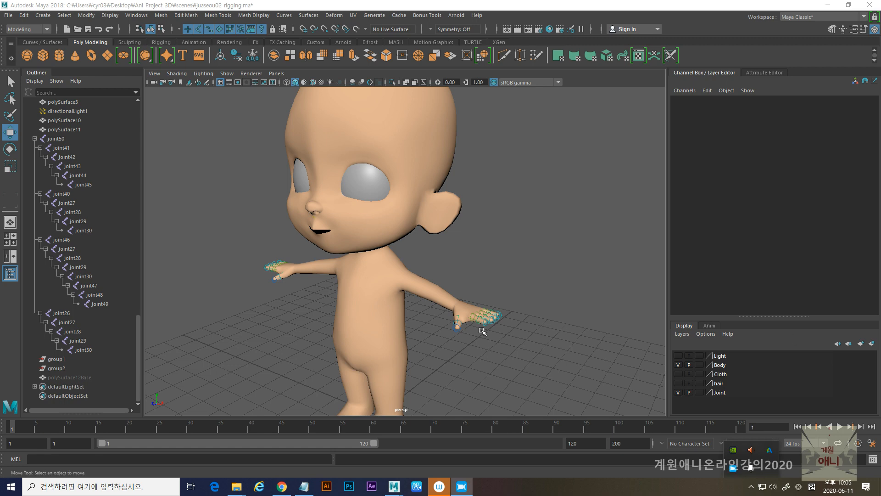
- Hide the Body display layer so that only the character's joint skeleton is shown
scroll(389, 330, down, 3)
alt+drag(379, 329, 411, 330)
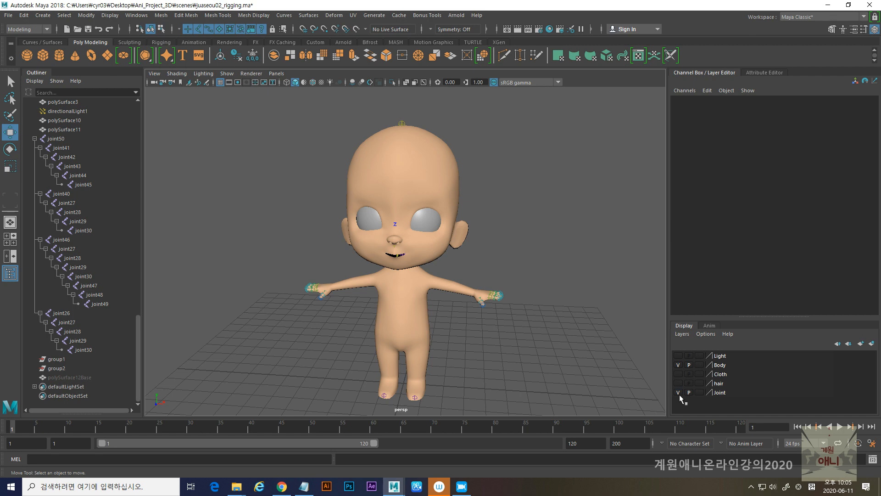
click(678, 364)
alt+right_drag(371, 301, 375, 337)
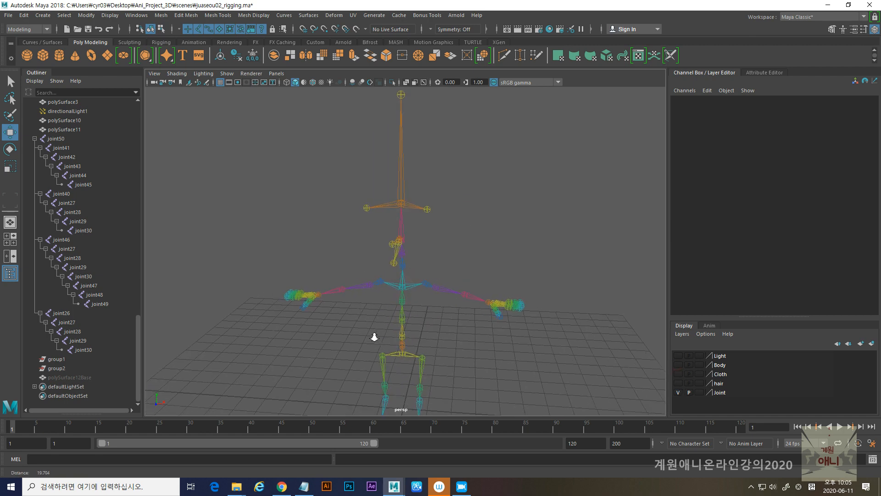
alt+drag(375, 337, 416, 320)
alt+right_drag(416, 320, 456, 310)
alt+drag(456, 310, 342, 296)
alt+right_drag(342, 296, 361, 293)
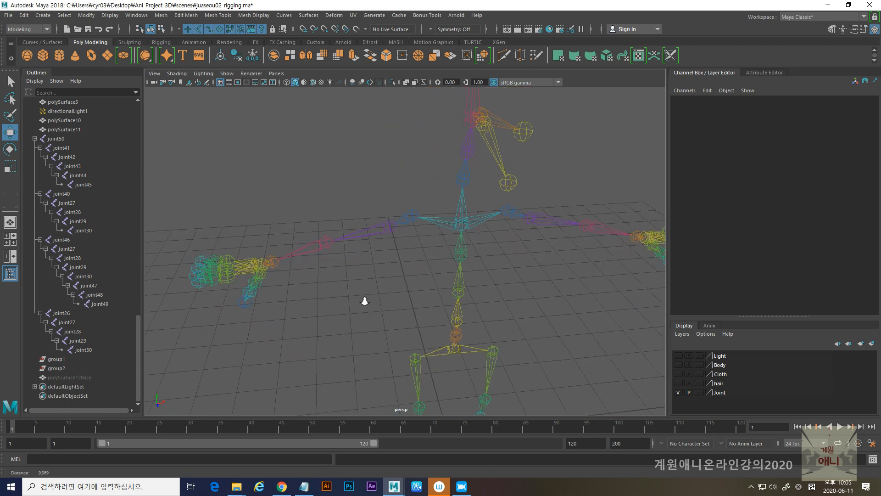
alt+drag(361, 293, 386, 319)
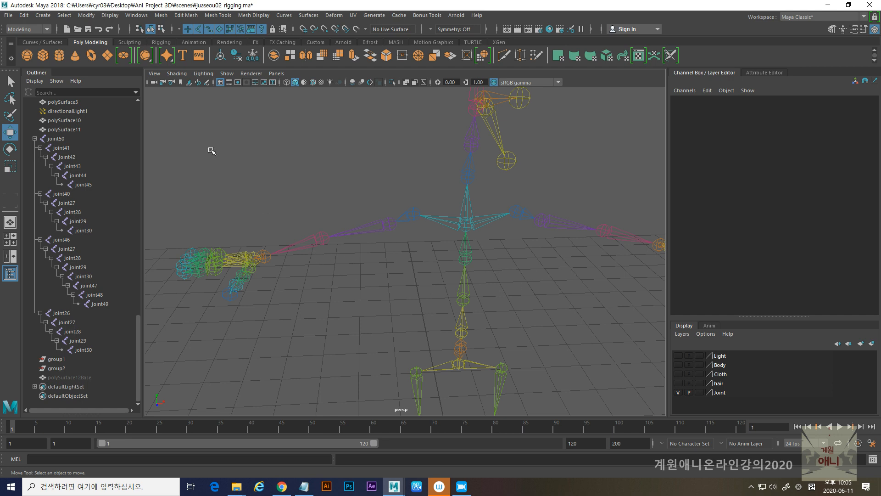
- Switch the menu set from Modeling to Rigging
click(25, 29)
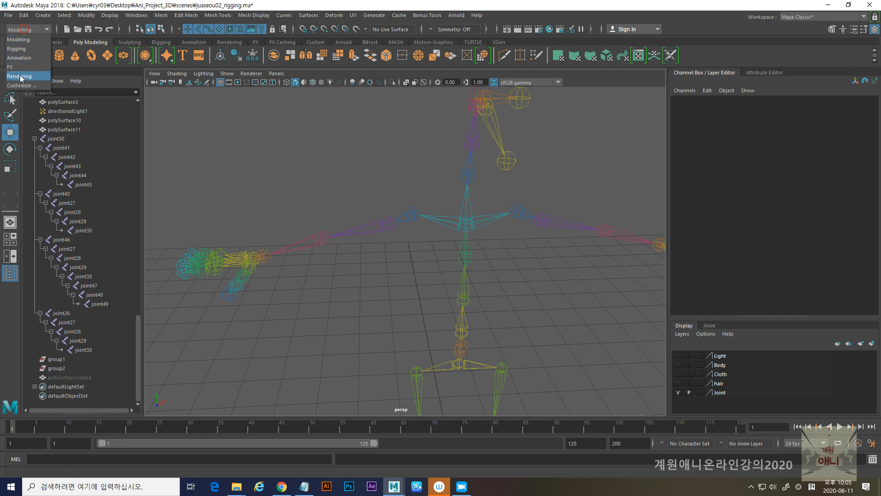
click(21, 76)
click(25, 29)
click(16, 49)
- Create an IK handle with the Rotate-Plane Solver from the upper-arm joint to the wrist of the character's right arm
click(186, 15)
click(164, 15)
click(164, 15)
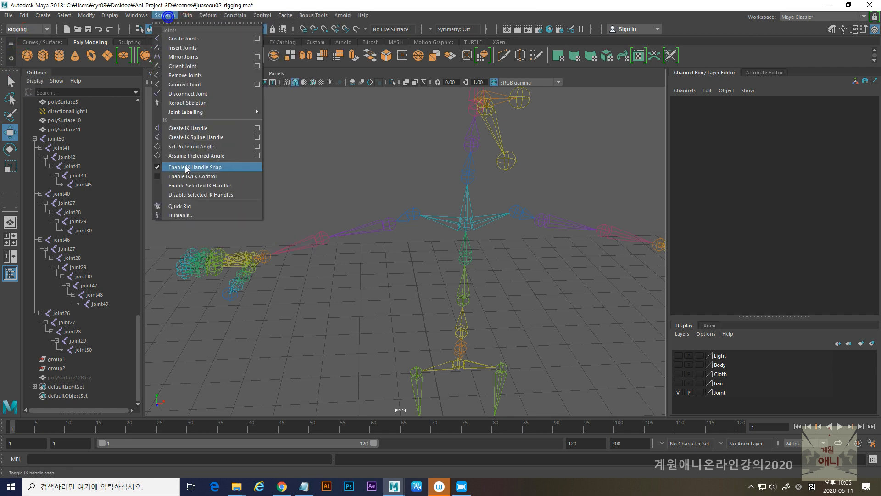
click(206, 128)
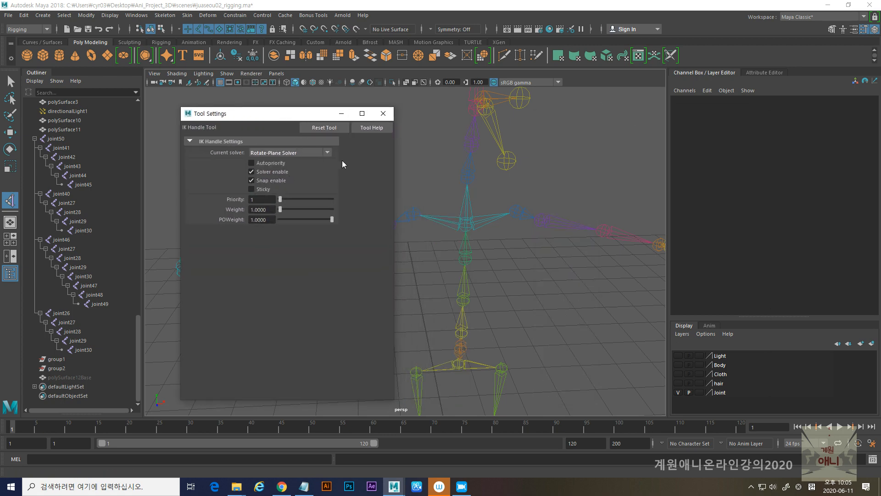
click(383, 114)
click(390, 224)
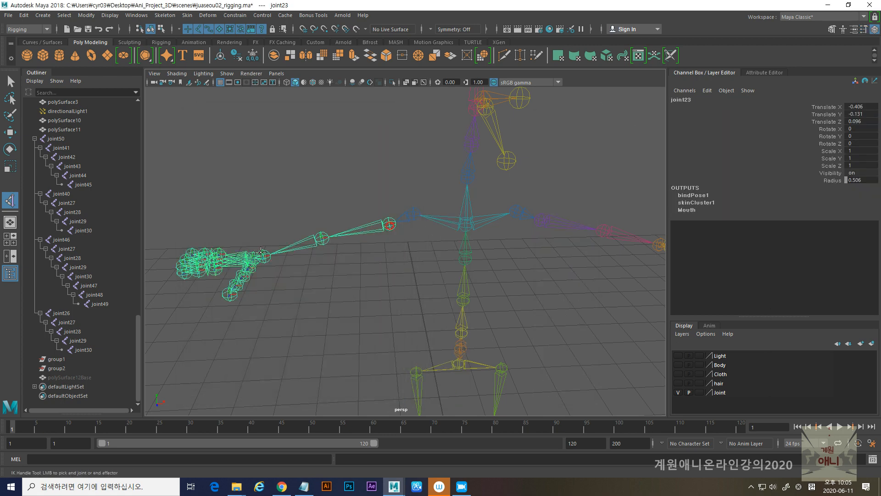
click(264, 256)
- Create a matching rotate-plane IK handle from the upper-arm joint to the wrist of the character's left arm
click(9, 202)
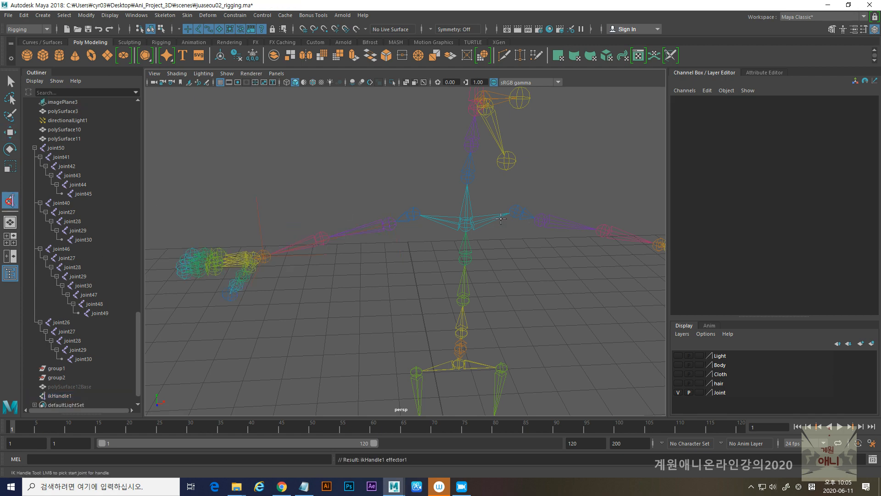
key(space)
mouse_move(556, 227)
alt+mouse_down()
mouse_move(517, 236)
mouse_move(555, 238)
alt+mouse_up()
click(556, 238)
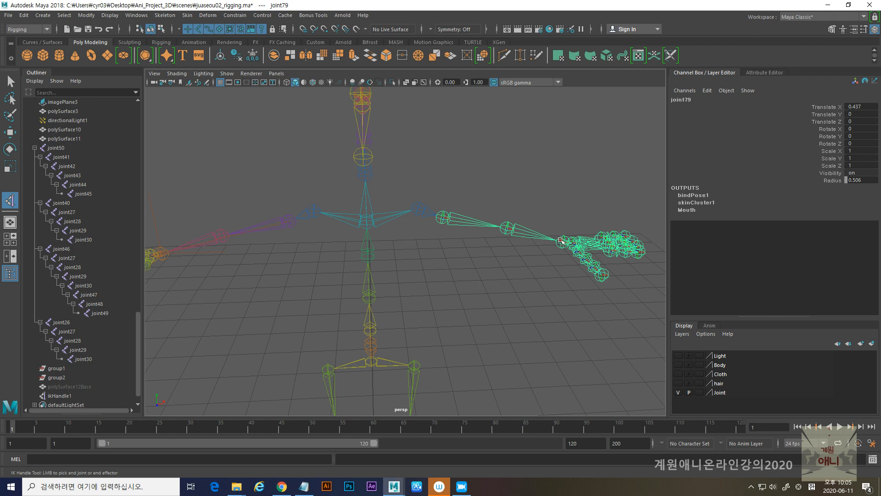
click(563, 241)
- Create a rotate-plane IK handle from the hip joint to the ankle joint of the character's right leg
alt+middle_drag(472, 288, 515, 180)
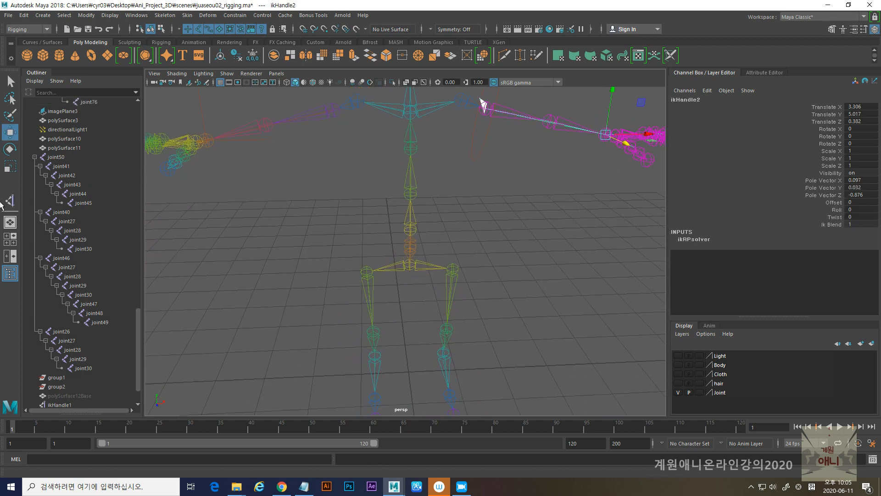
click(9, 201)
click(366, 271)
alt+drag(373, 365, 321, 287)
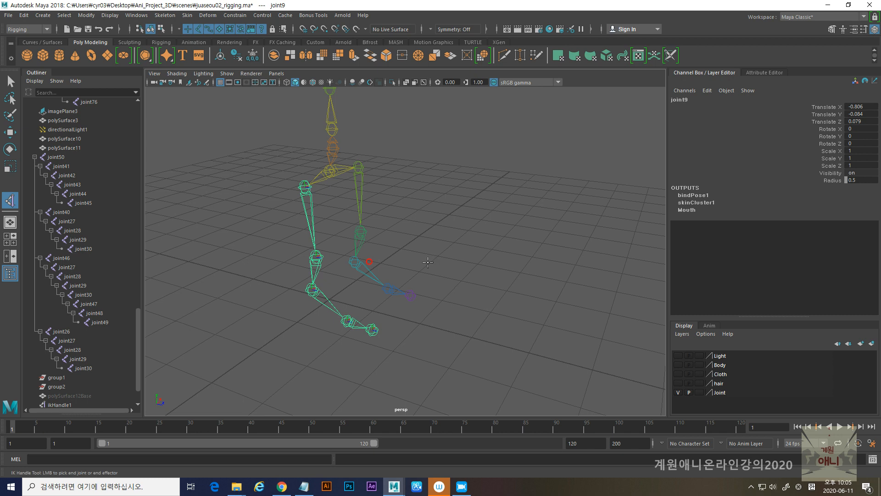
click(313, 289)
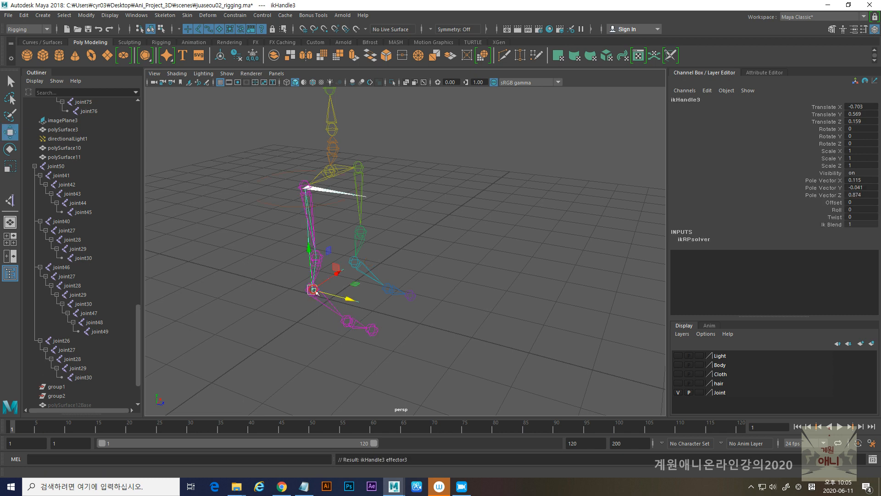
- Create a rotate-plane IK handle from the hip joint to the ankle joint of the character's left leg
click(359, 168)
click(10, 200)
click(358, 168)
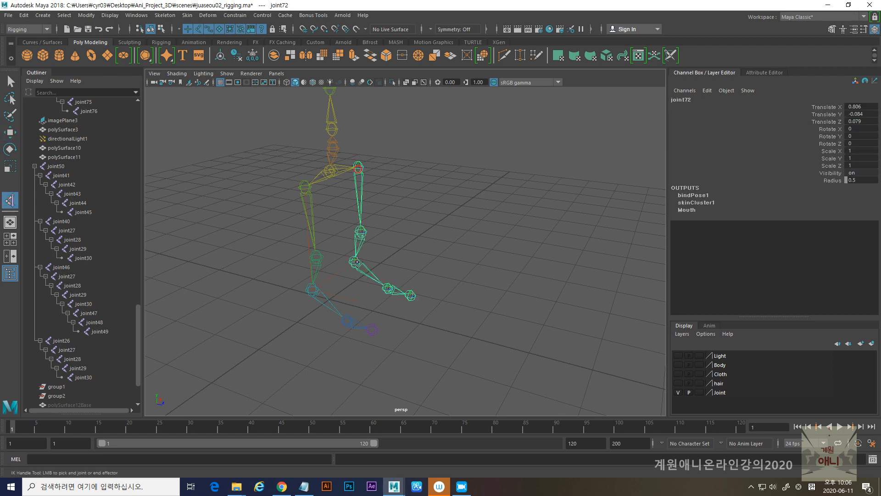
click(357, 262)
- Set the IK Handle tool's current solver to Single-Chain Solver
alt+drag(531, 254, 398, 253)
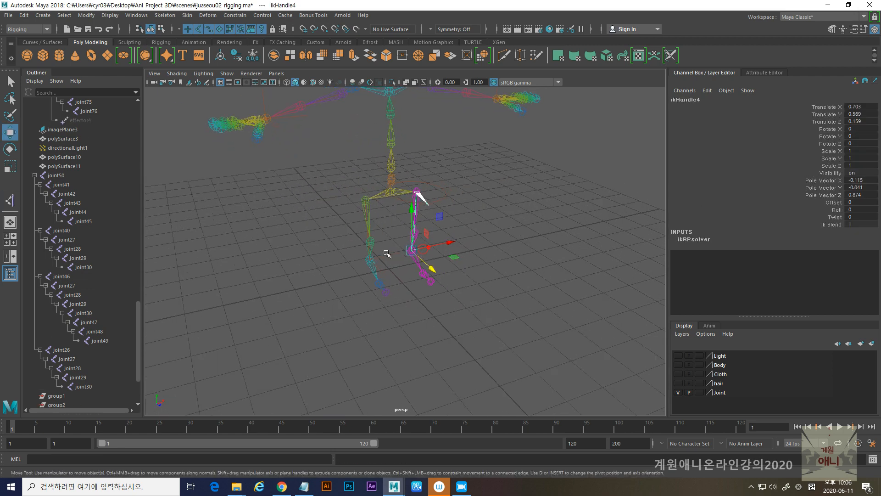
double_click(10, 200)
click(299, 156)
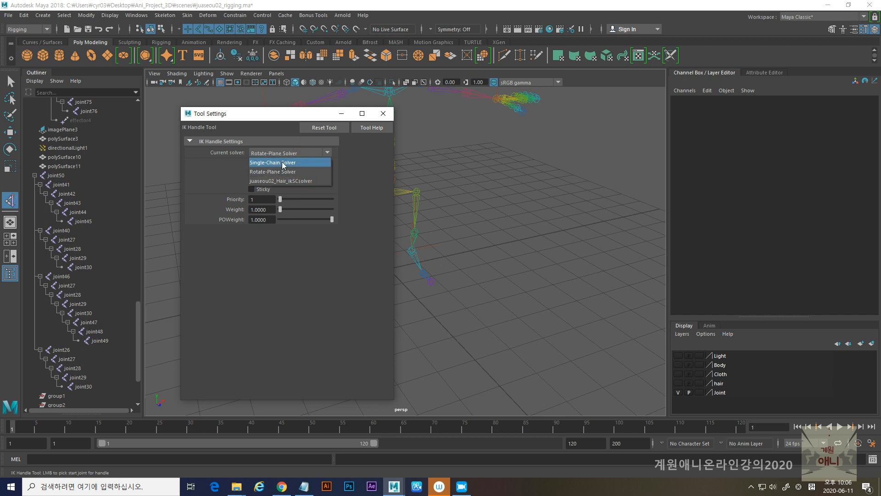
click(283, 164)
click(383, 114)
- Create a single-chain IK handle from the ankle to the ball joint of the character's right foot
scroll(371, 300, up, 5)
alt+drag(371, 300, 289, 252)
click(271, 244)
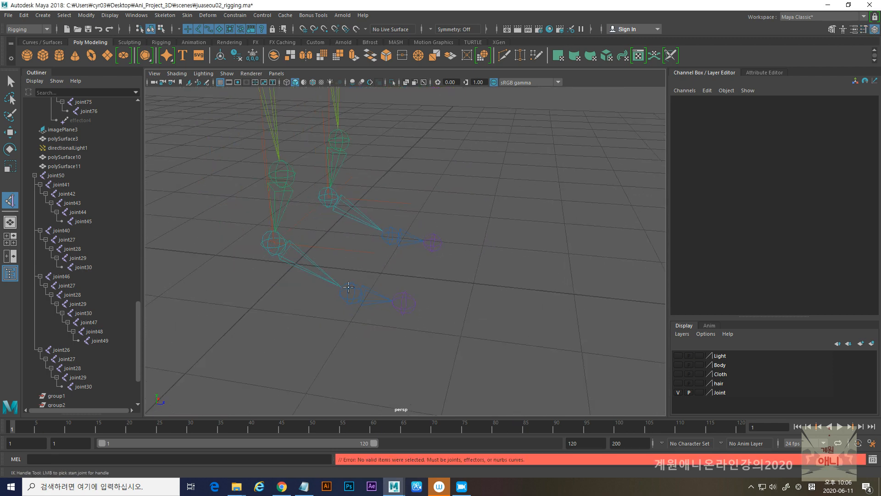
click(279, 245)
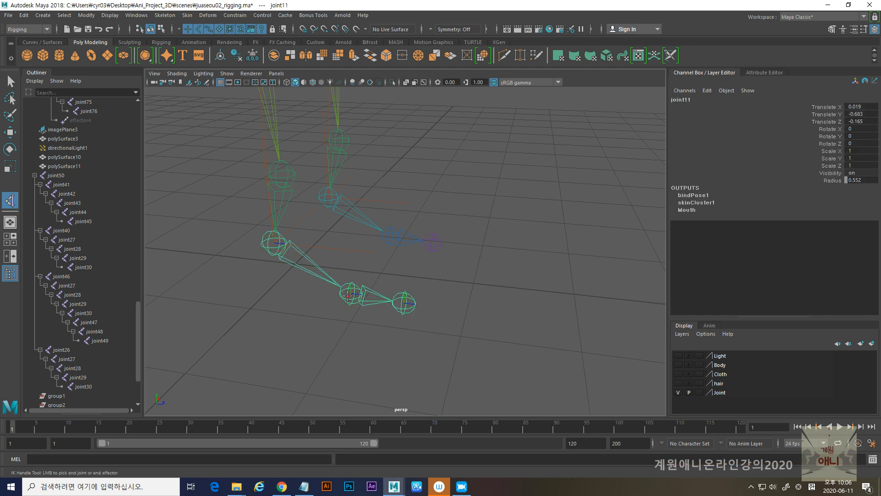
click(350, 294)
- Create a single-chain IK handle from the ball joint to the toe tip of the character's right foot
key(w)
key(y)
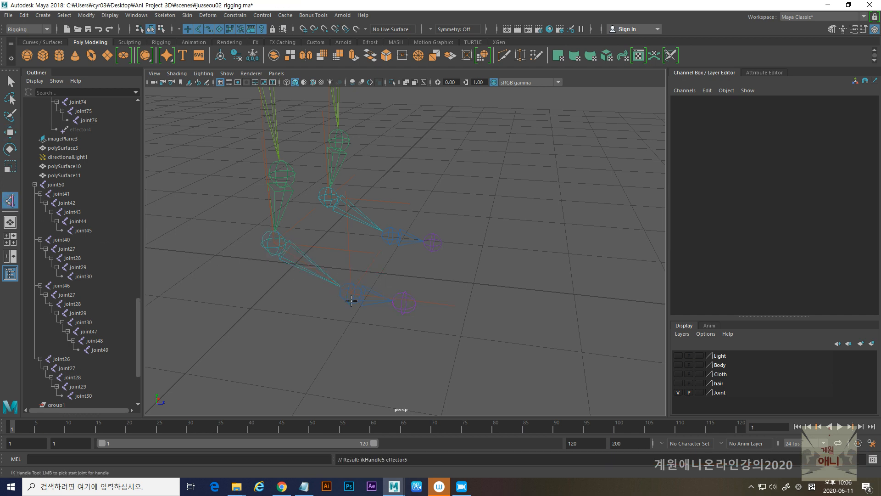
click(354, 296)
click(404, 303)
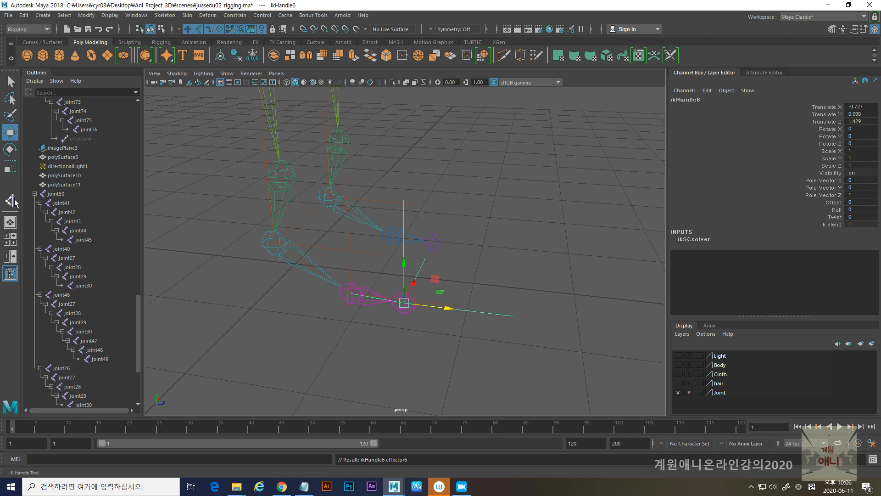
- Create single-chain IK handles on the character's left foot, from ankle to ball and from ball to toe tip
click(390, 236)
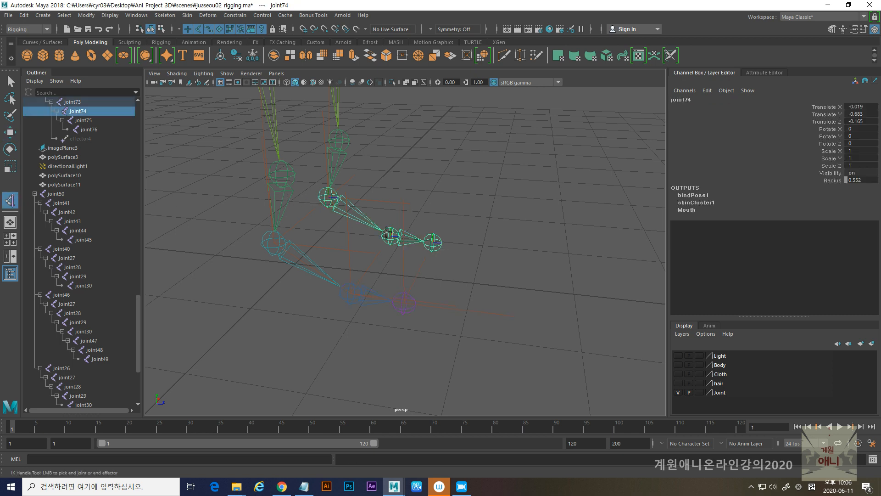
click(433, 242)
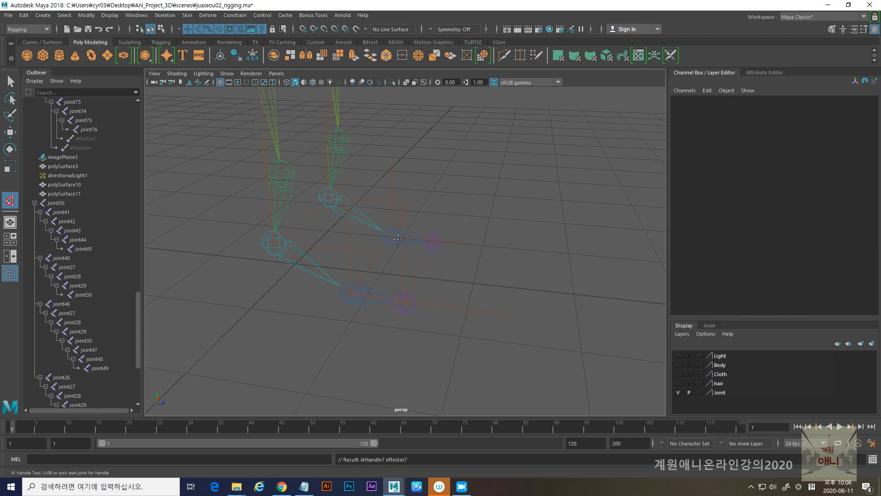
click(389, 238)
click(433, 242)
- Examine the whole skeleton from the feet up to the spine and arms
alt+right_drag(520, 264, 379, 180)
alt+middle_drag(379, 180, 391, 260)
alt+drag(391, 260, 385, 213)
alt+middle_drag(386, 212, 377, 250)
mouse_move(377, 250)
alt+mouse_down()
mouse_move(382, 210)
mouse_move(345, 236)
mouse_move(321, 268)
mouse_move(364, 256)
alt+mouse_up()
alt+middle_drag(381, 259, 380, 211)
alt+right_drag(381, 211, 446, 287)
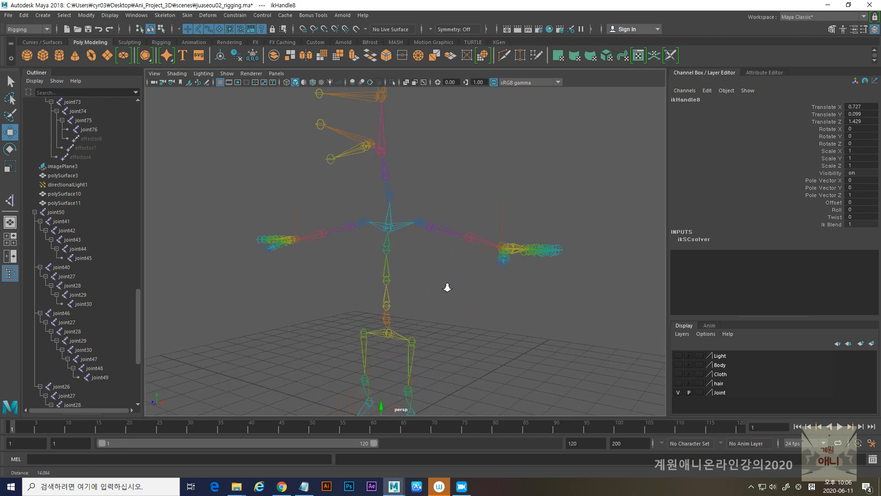
alt+drag(417, 240, 449, 250)
alt+middle_drag(448, 250, 443, 177)
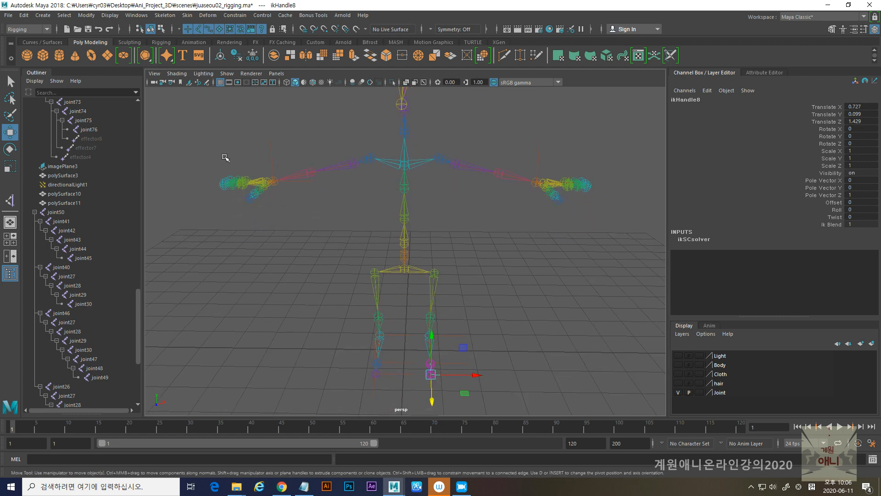
- Enable Auto parent curve for the IK Spline Handle tool and reset the tool to its default settings
click(154, 17)
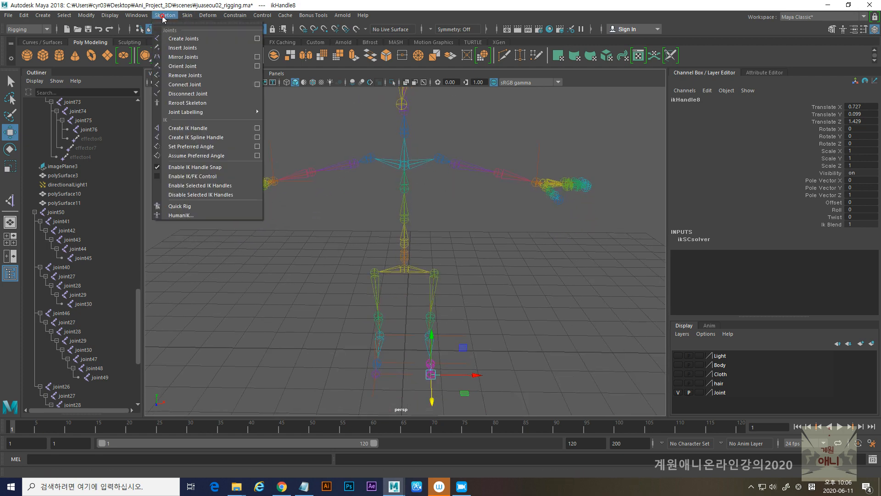
click(258, 137)
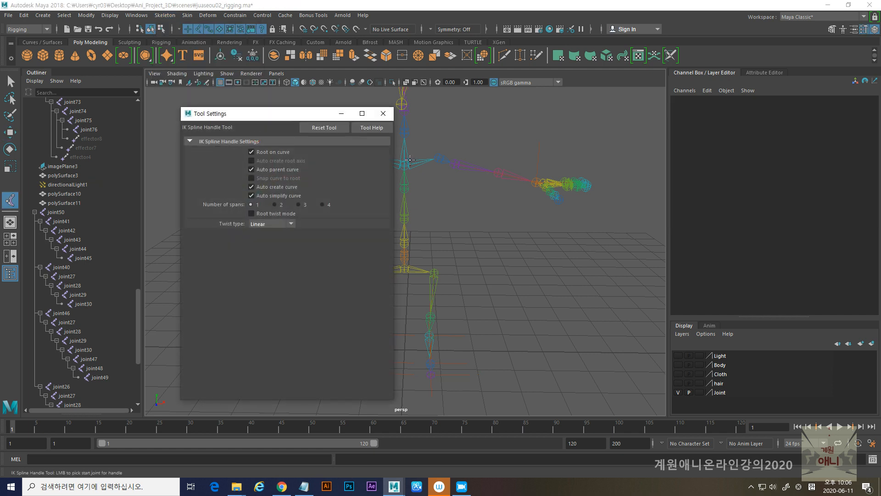
drag(307, 114, 268, 116)
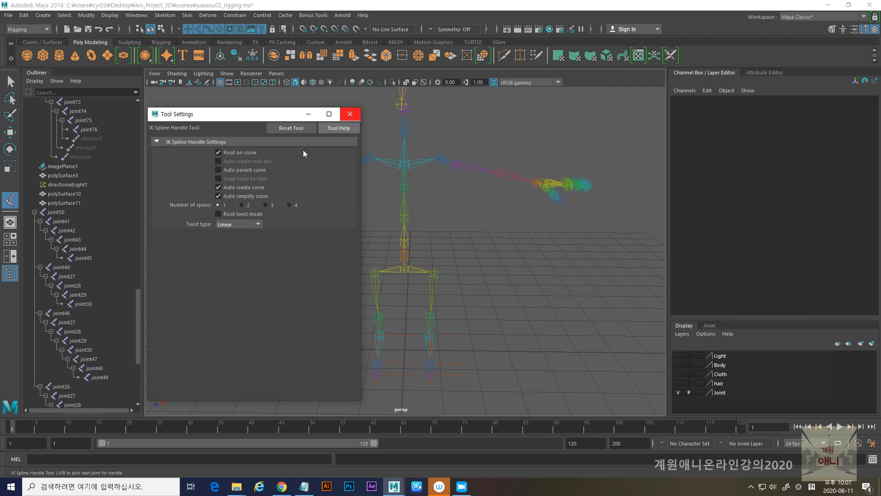
click(222, 171)
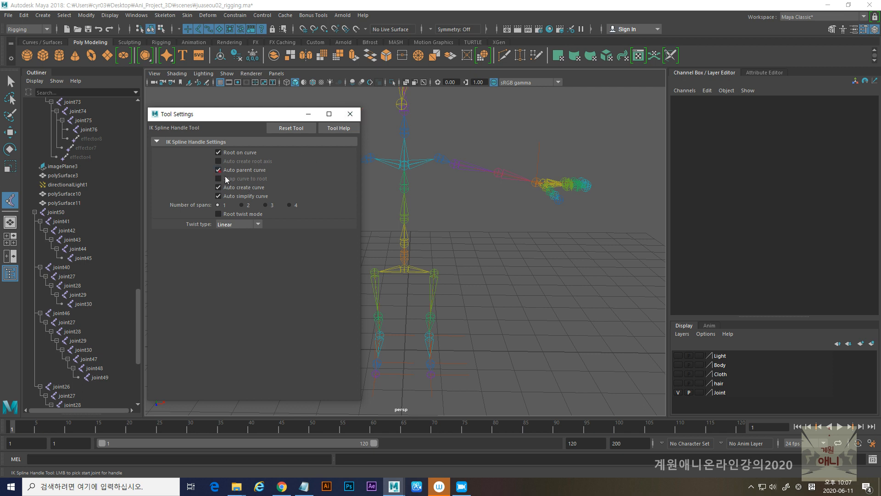
click(291, 129)
click(354, 118)
- Start an IK spline handle at the second spine joint above the pelvis
scroll(412, 191, up, 3)
alt+drag(413, 192, 400, 255)
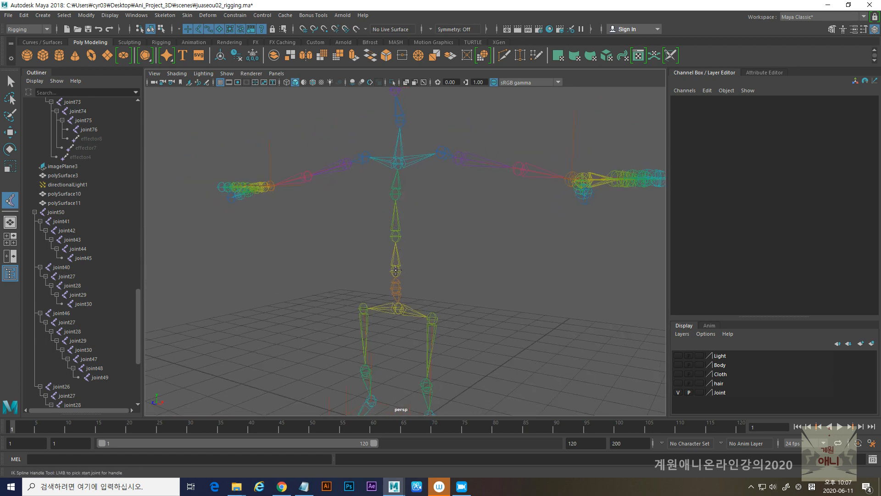
click(395, 271)
scroll(407, 237, up, 3)
alt+drag(407, 242, 383, 185)
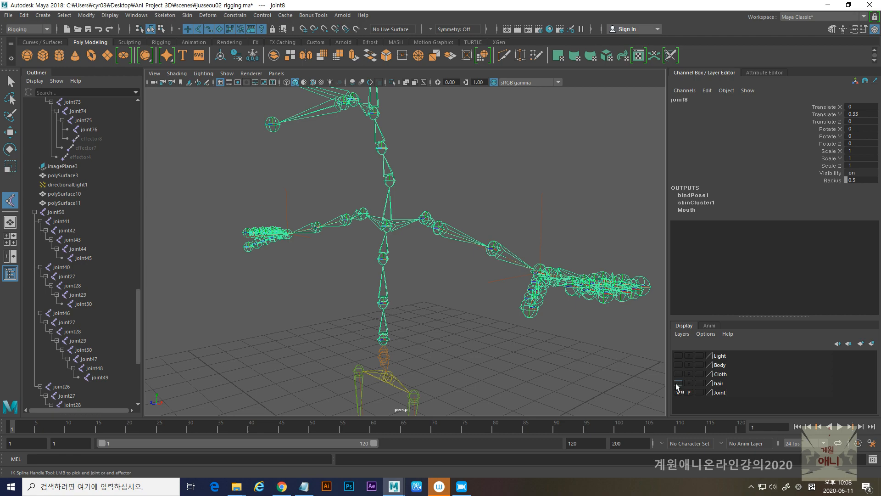
- Show the Body layer in wireframe and examine the spine and neck joints inside the body from the side
click(678, 365)
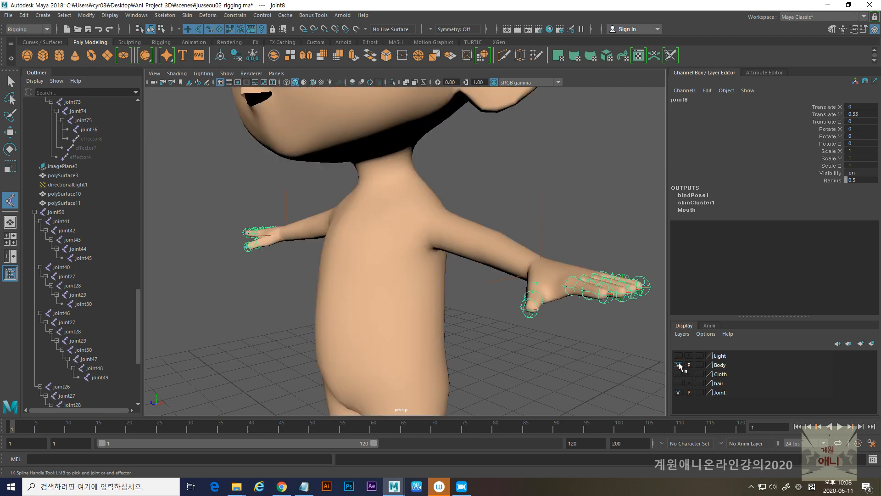
key(4)
alt+drag(519, 289, 459, 291)
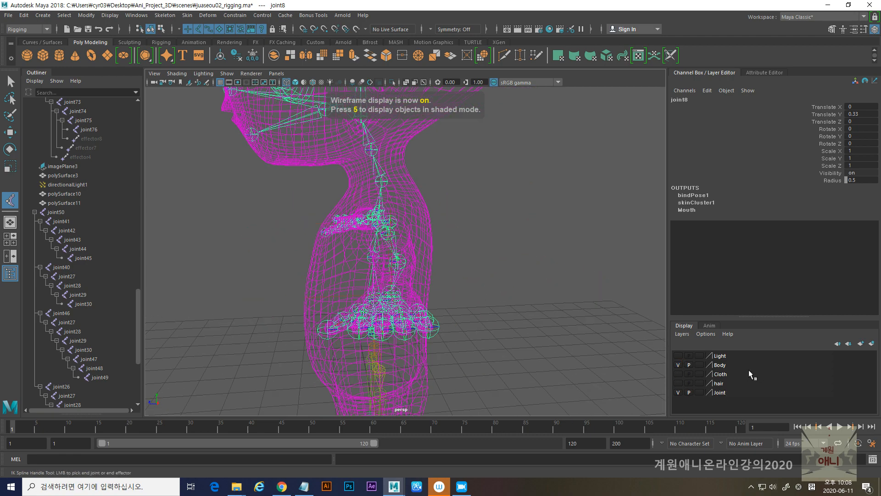
- Hide the Body layer and finish the IK spline handle at the lower neck joint above the shoulders
click(678, 365)
alt+drag(323, 245, 380, 246)
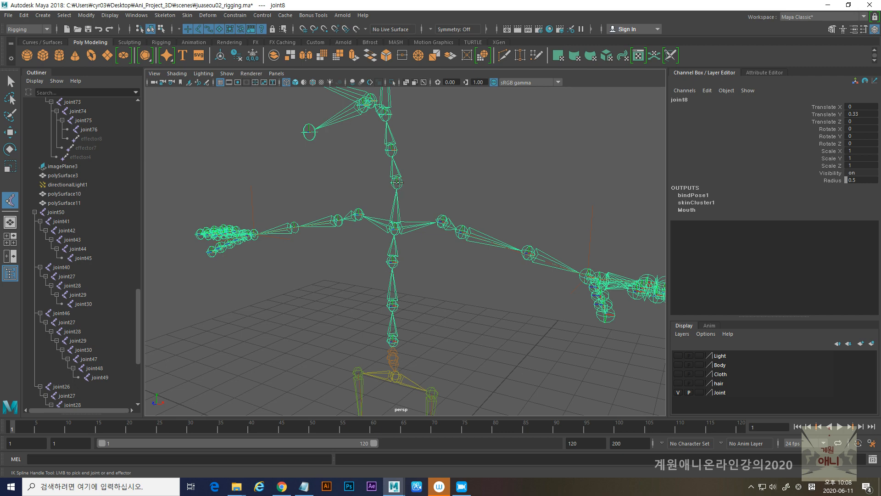
alt+drag(397, 245, 410, 292)
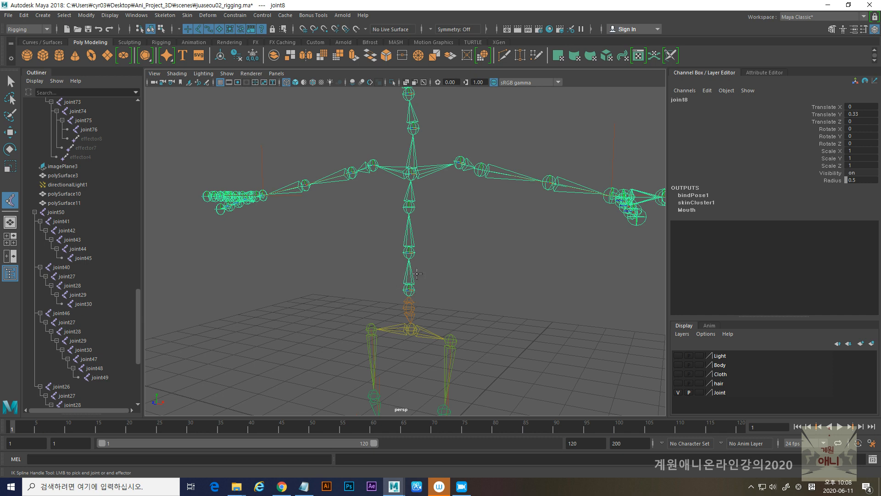
click(413, 128)
alt+drag(413, 133, 439, 254)
alt+drag(461, 263, 439, 266)
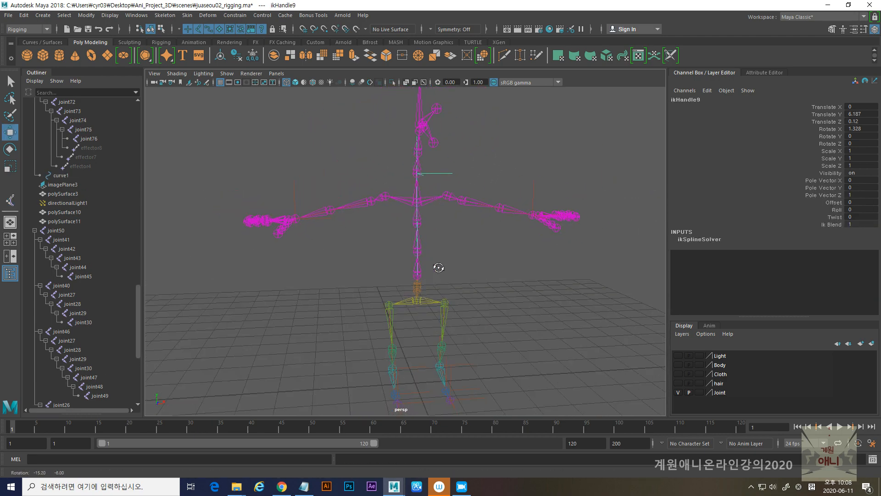
alt+middle_drag(431, 252, 406, 271)
alt+middle_drag(288, 218, 219, 206)
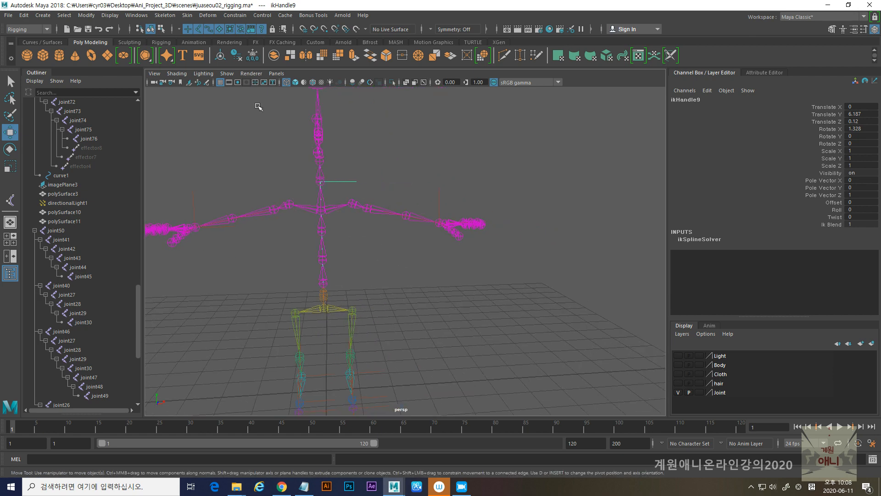
- Limit the perspective view to NURBS curves and joints, and select the IK spline curve along the spine
click(227, 74)
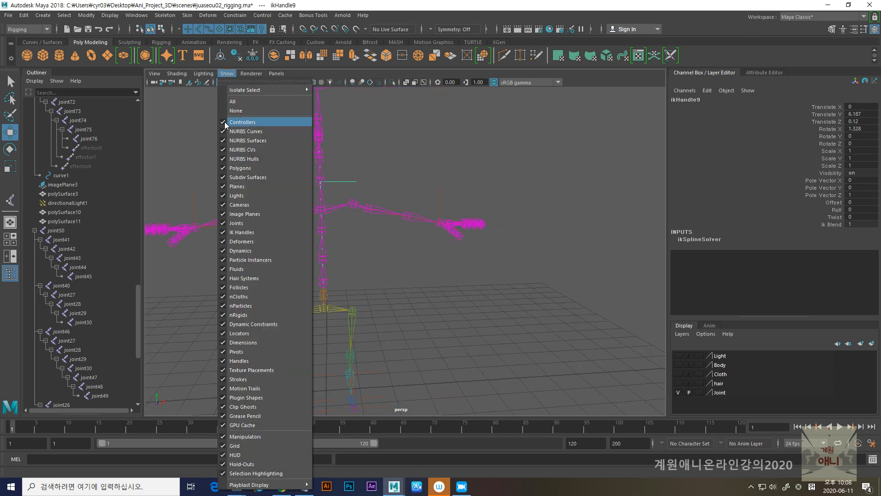
click(234, 111)
click(226, 74)
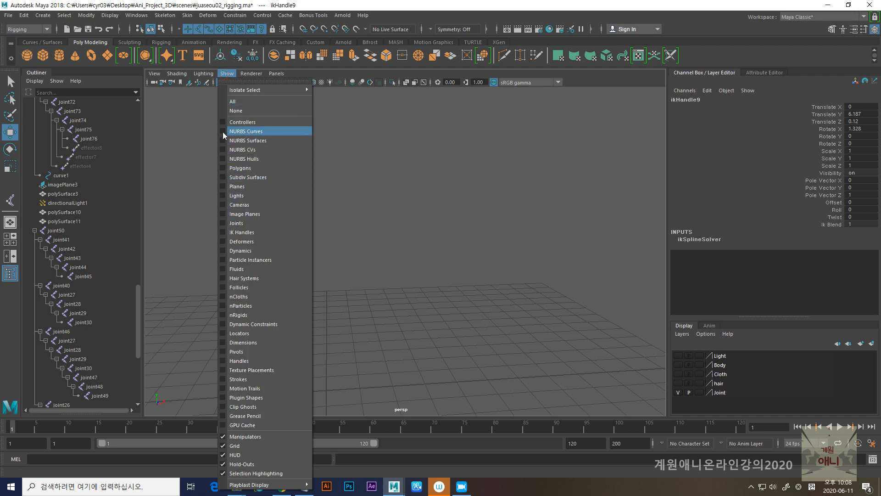
click(223, 132)
click(337, 213)
alt+middle_drag(351, 229, 379, 226)
click(233, 75)
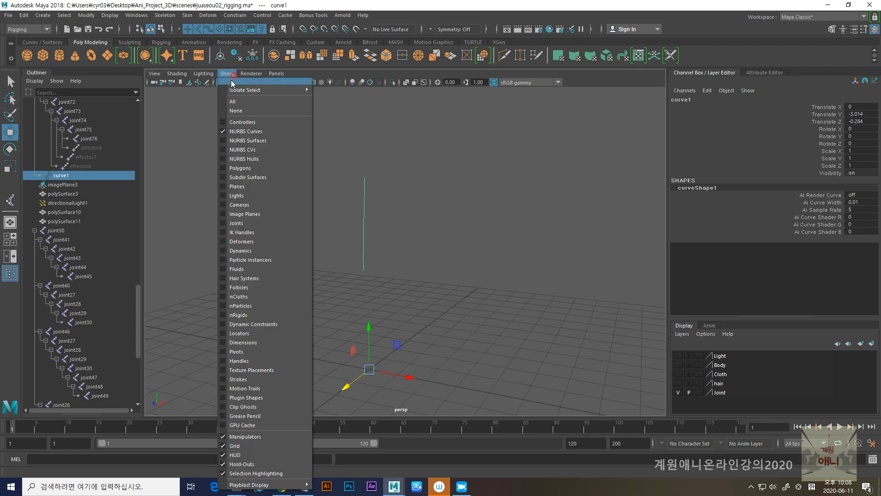
click(223, 223)
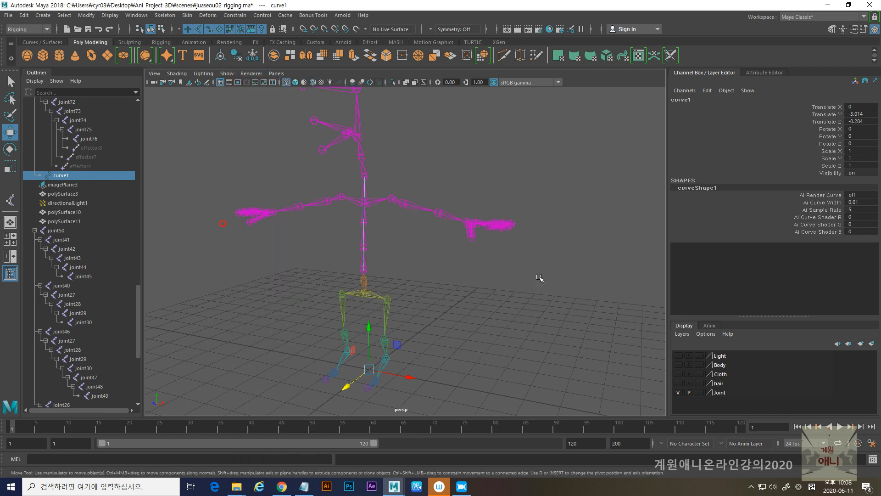
- Inspect curve1 with the Joint layer temporarily hidden, and unparent it from the joint hierarchy
click(677, 394)
alt+drag(423, 307, 447, 310)
alt+drag(547, 334, 537, 331)
click(679, 393)
click(61, 176)
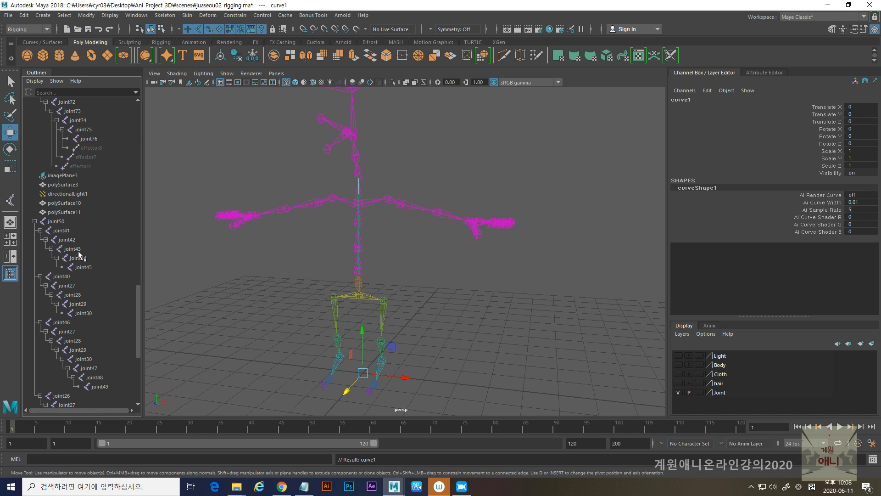
key(shift+p)
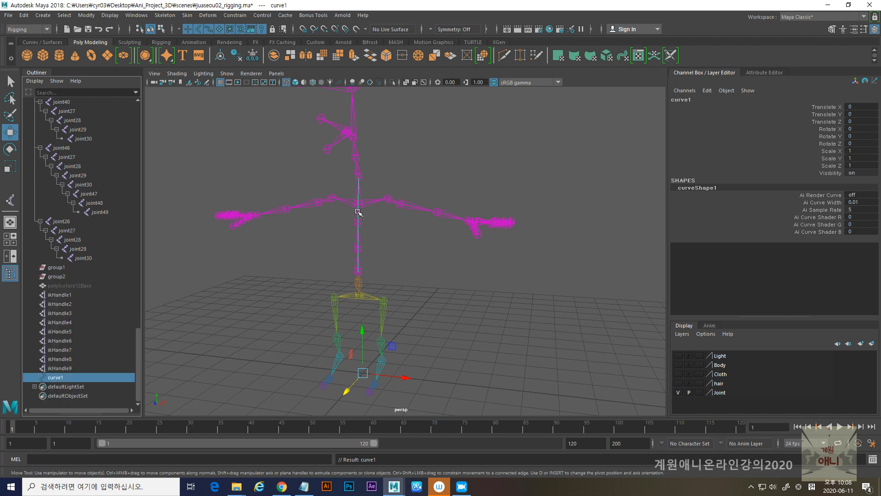
- Hide the Joint layer and start the Create Joints tool in an enlarged front view
click(676, 394)
scroll(364, 185, up, 2)
click(165, 15)
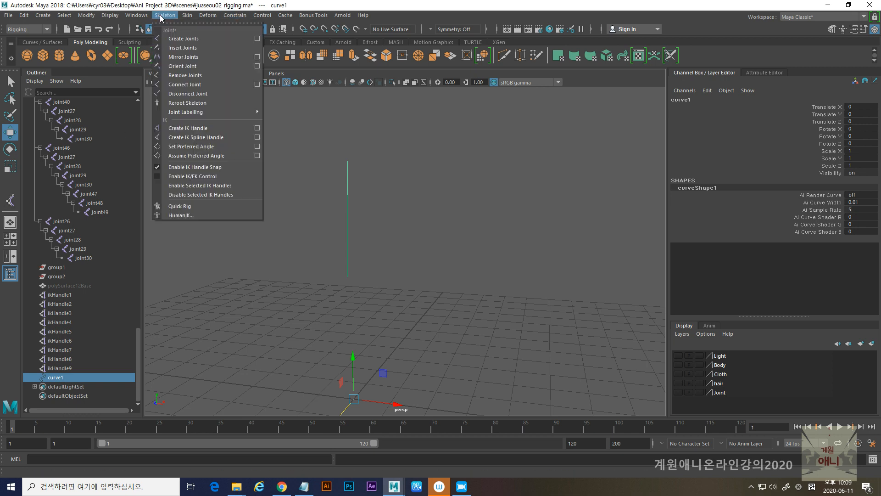
click(184, 39)
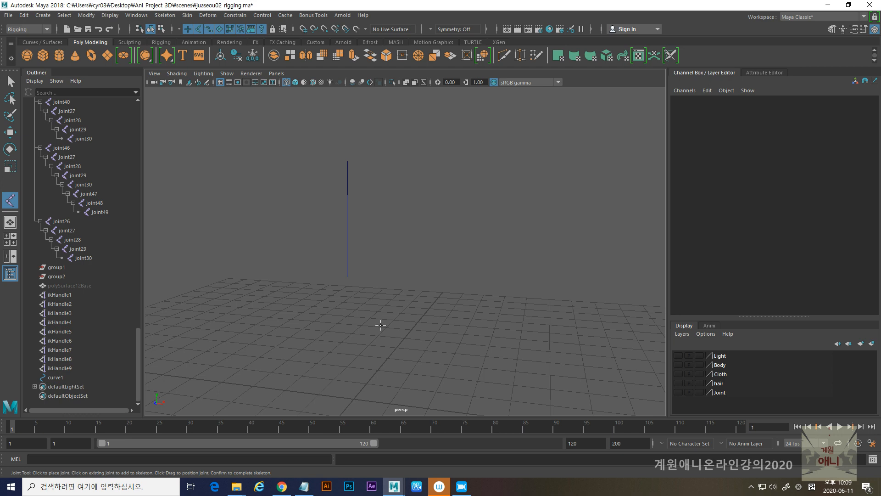
key(space)
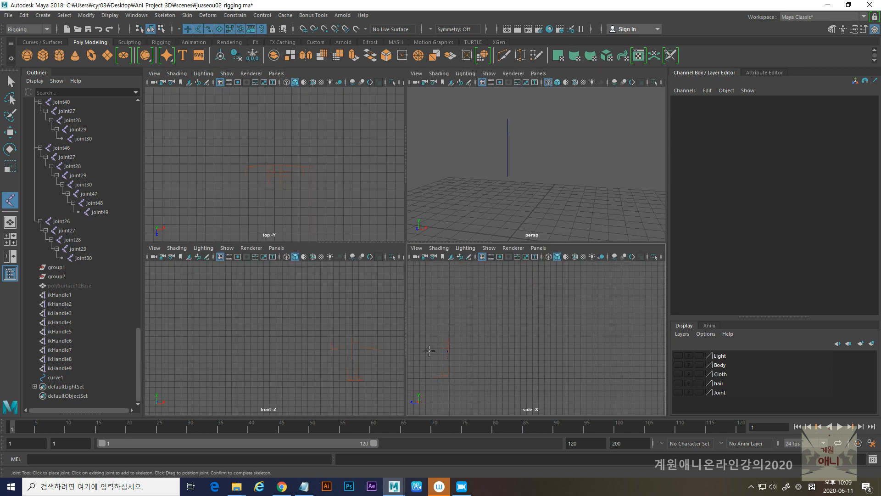
key(space)
scroll(227, 271, up, 3)
scroll(319, 216, up, 5)
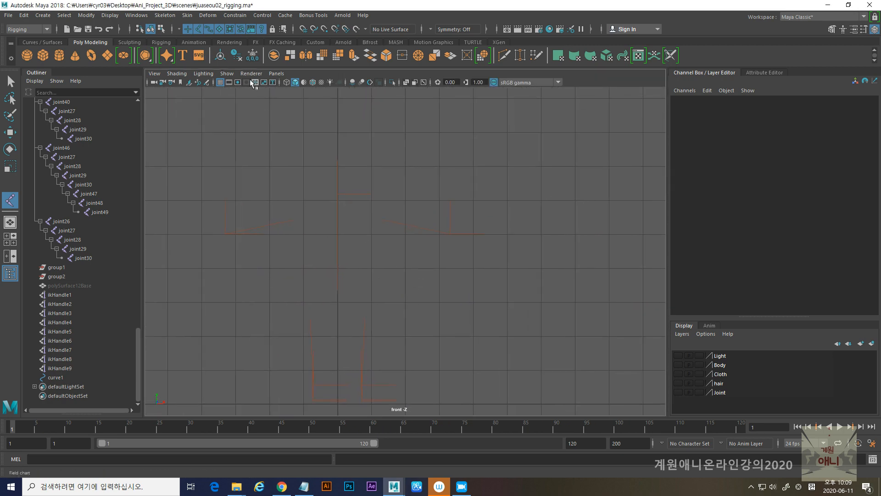
- Limit the front view to NURBS curves and joints, framing the spine curve
click(227, 73)
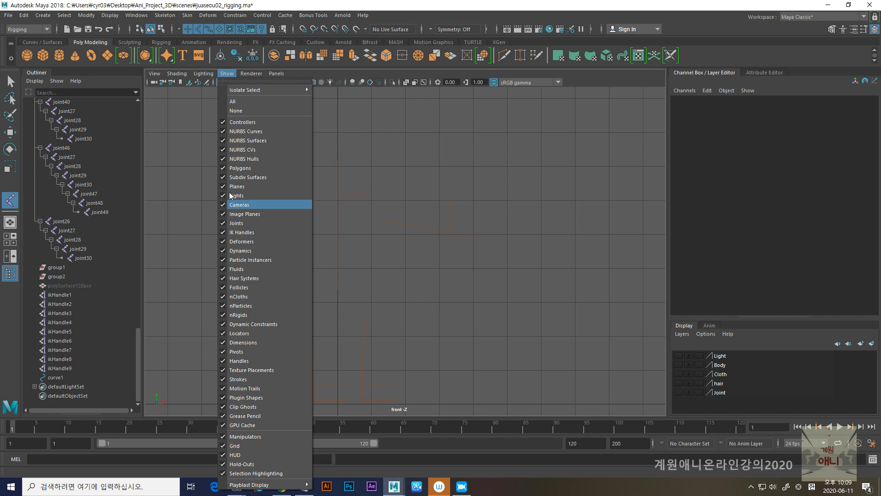
click(234, 111)
click(227, 73)
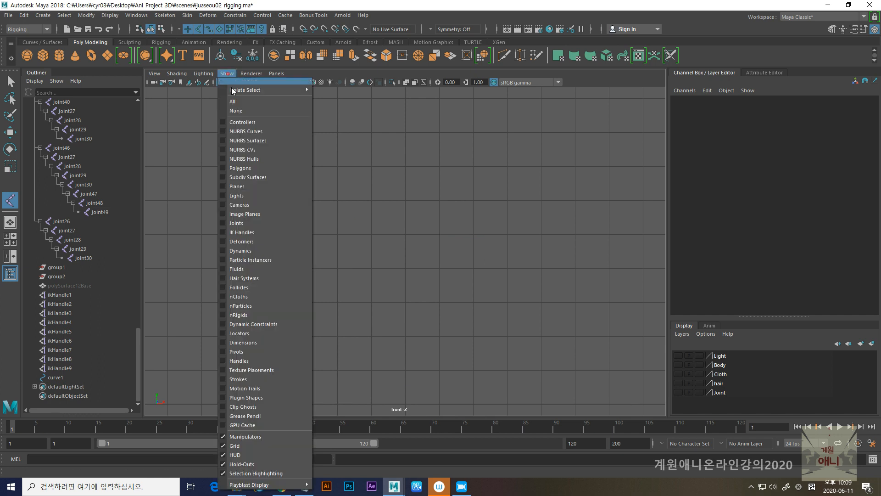
click(243, 131)
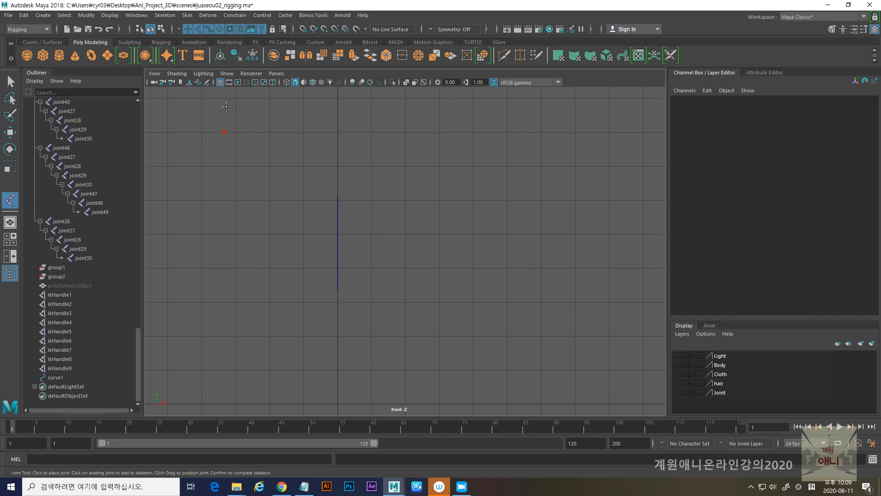
click(227, 74)
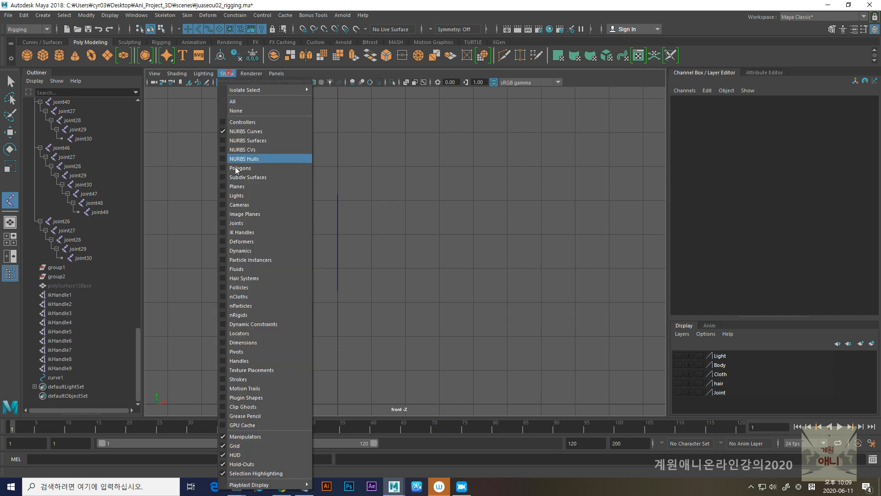
click(222, 224)
scroll(348, 275, up, 2)
alt+middle_drag(317, 314, 355, 267)
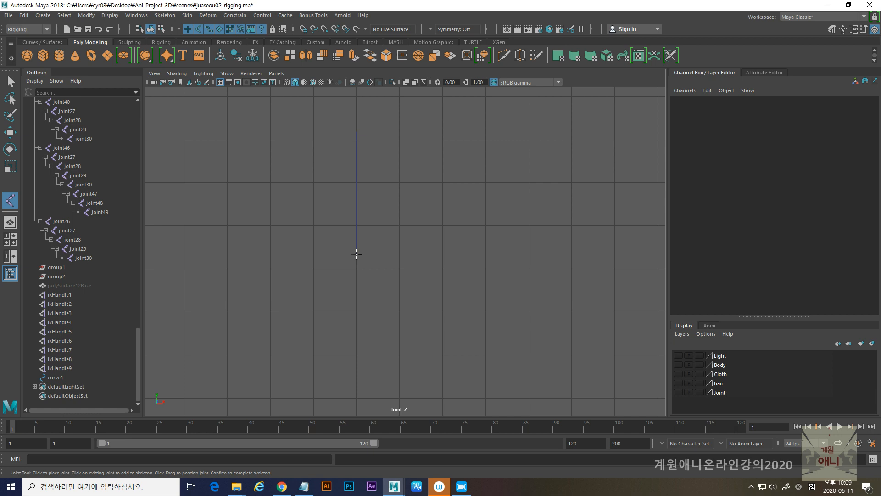
- Place two separate grid-snapped joints in line with the spine curve, at Y 0 and Y 6
click(356, 251)
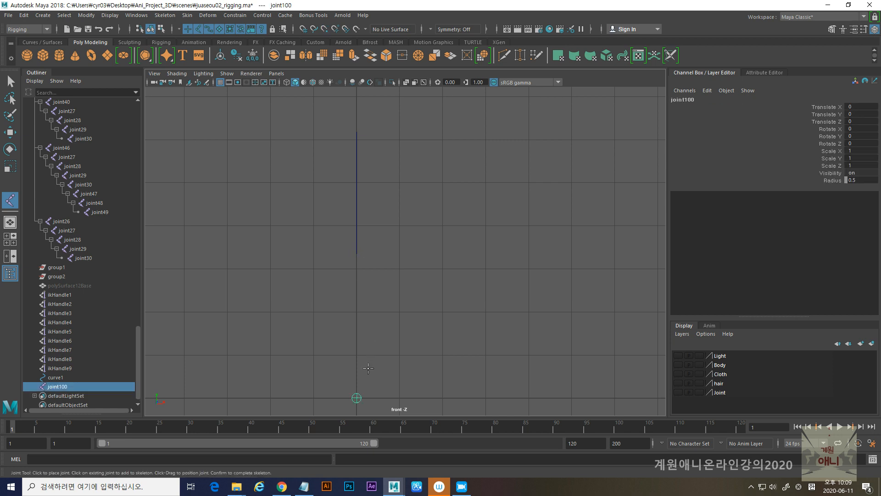
key(w)
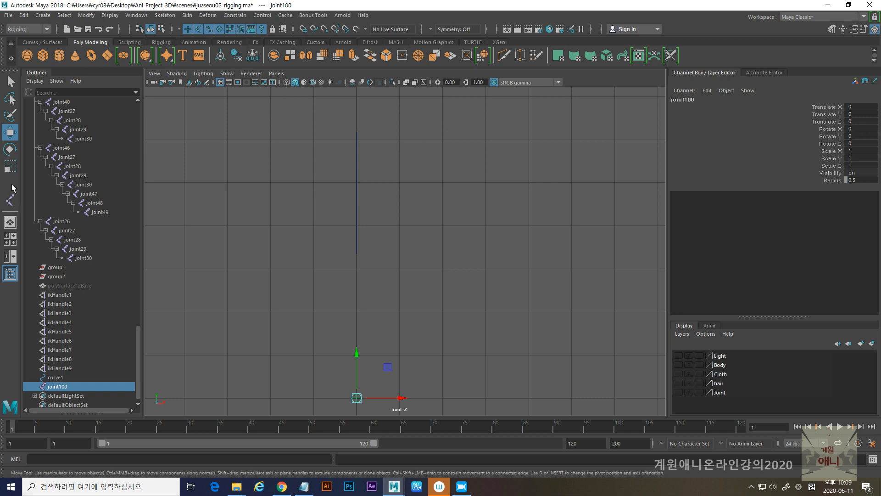
click(10, 199)
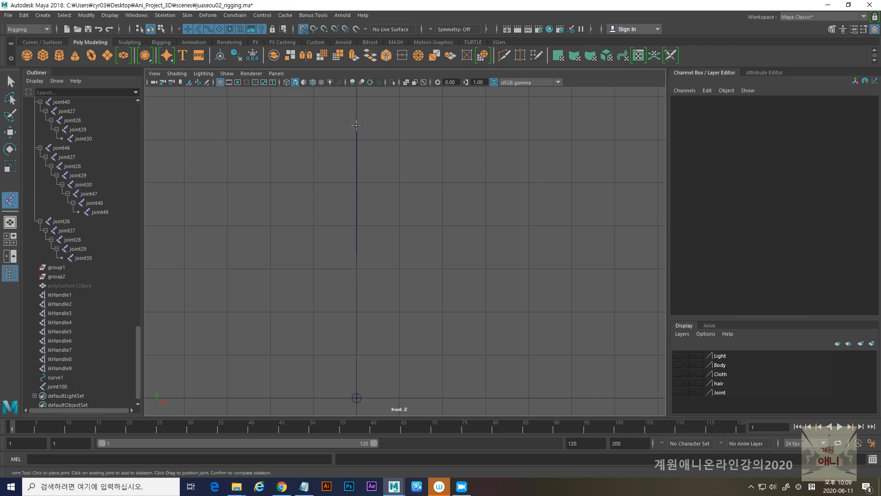
click(356, 125)
key(w)
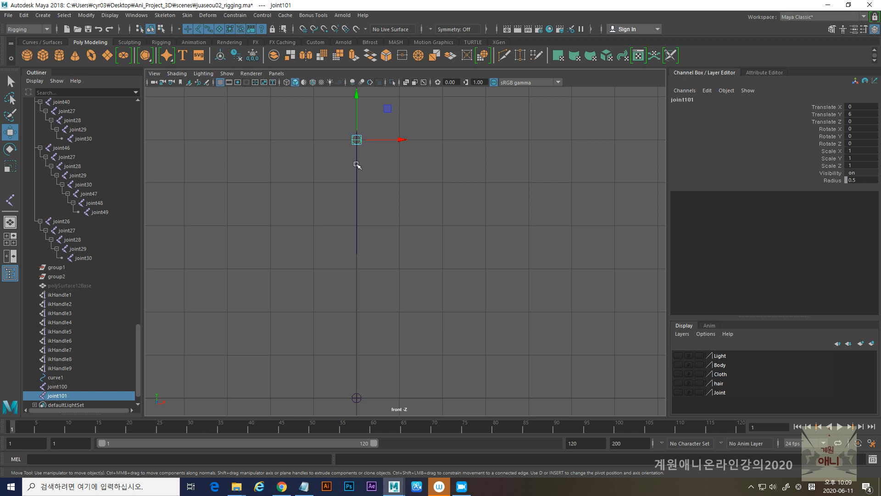
- Move the lower new joint straight up onto the spine curve's lower end, at about Y 3.434
click(364, 399)
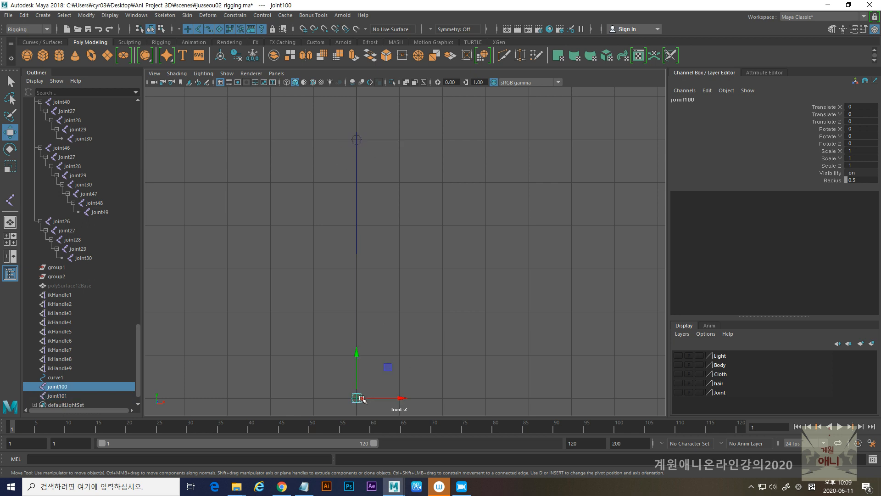
drag(356, 352, 357, 216)
alt+right_drag(357, 216, 518, 403)
alt+middle_drag(241, 306, 380, 333)
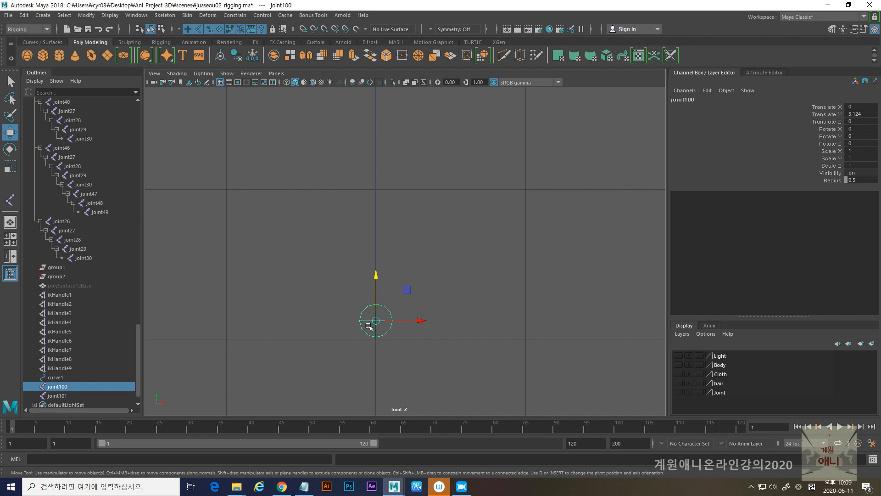
drag(377, 329, 378, 279)
key(ctrl+z)
drag(377, 295, 375, 261)
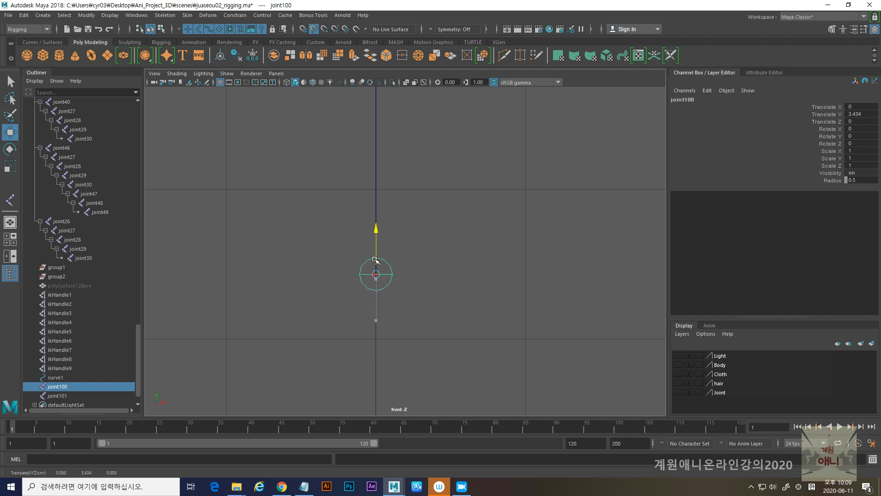
- Move the upper new joint vertically onto the spine curve's upper end, at about Y 6.18
scroll(468, 260, down, 7)
alt+middle_drag(469, 259, 467, 338)
scroll(446, 263, up, 3)
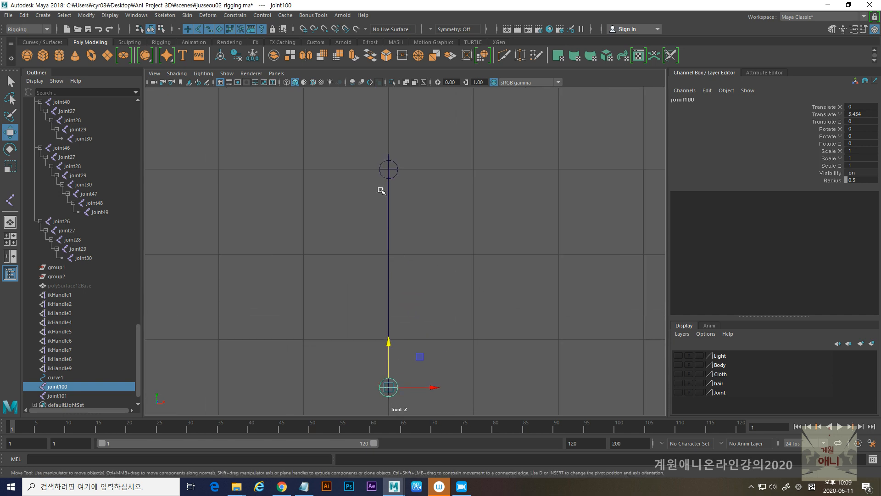
click(380, 170)
key(c)
drag(390, 127, 388, 105)
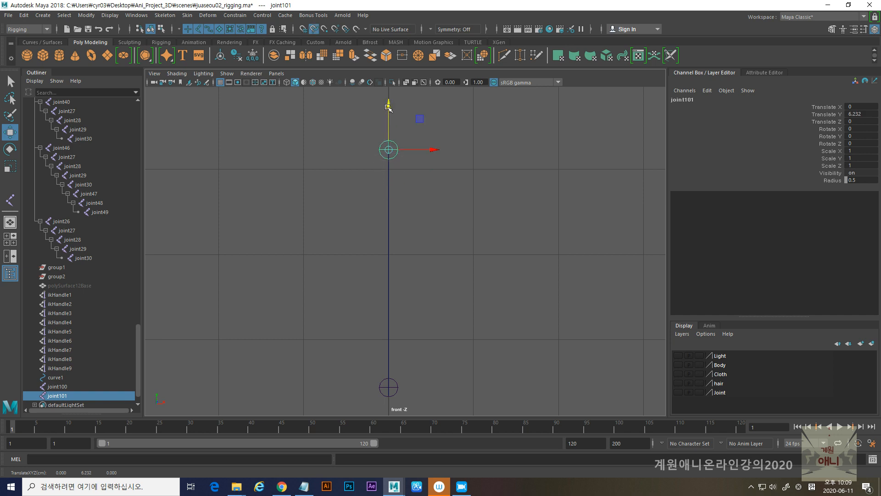
alt+middle_drag(388, 142, 417, 183)
alt+right_drag(417, 182, 470, 224)
alt+middle_drag(418, 117, 419, 206)
alt+right_drag(394, 155, 466, 203)
mouse_move(447, 169)
mouse_down()
mouse_move(448, 137)
mouse_move(448, 183)
mouse_up()
alt+right_drag(427, 211, 280, 274)
alt+middle_drag(525, 330, 498, 263)
alt+right_drag(393, 257, 466, 269)
alt+middle_drag(379, 169, 501, 334)
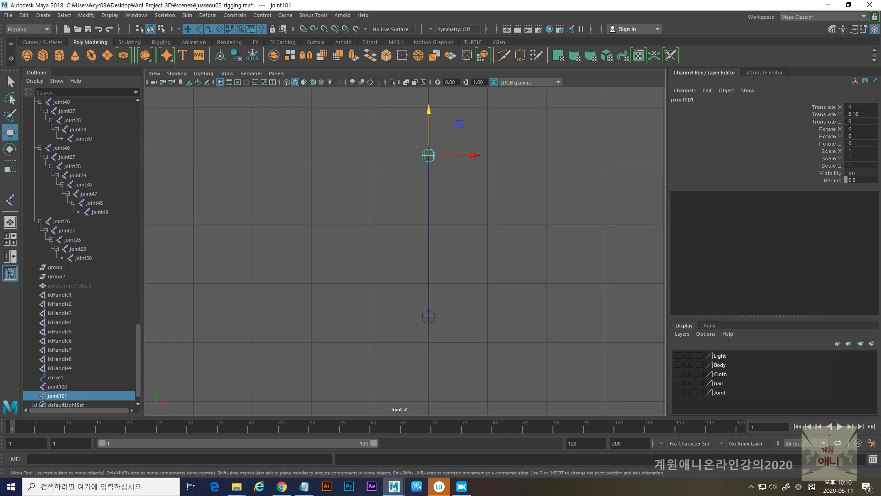
- Set the radius of both new joints at the spine curve's ends to 1
key(Return)
click(429, 316)
double_click(850, 180)
text(1)
key(Return)
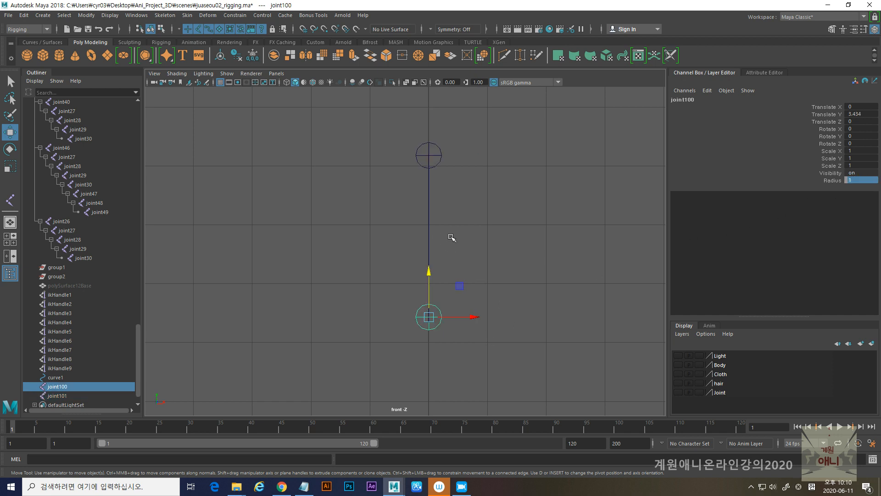
- Bind the spine curve to the two joints at its ends with max influences set to 3
shift+click(442, 153)
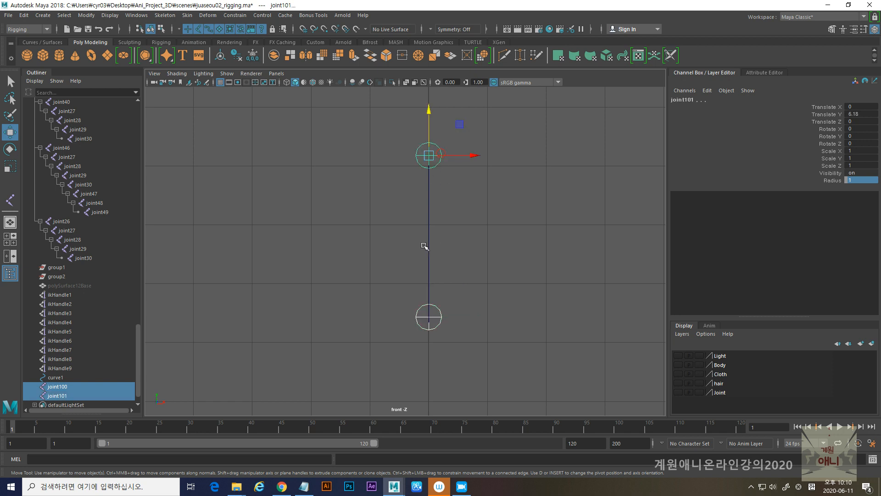
shift+click(428, 237)
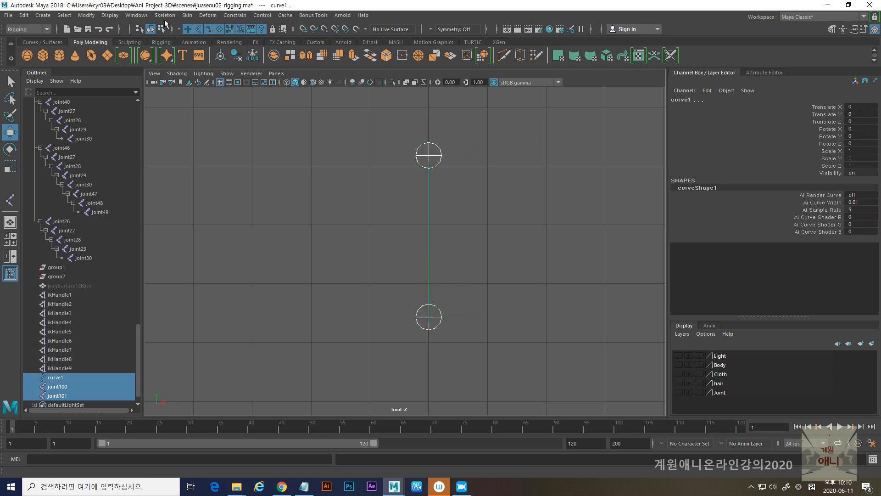
click(187, 15)
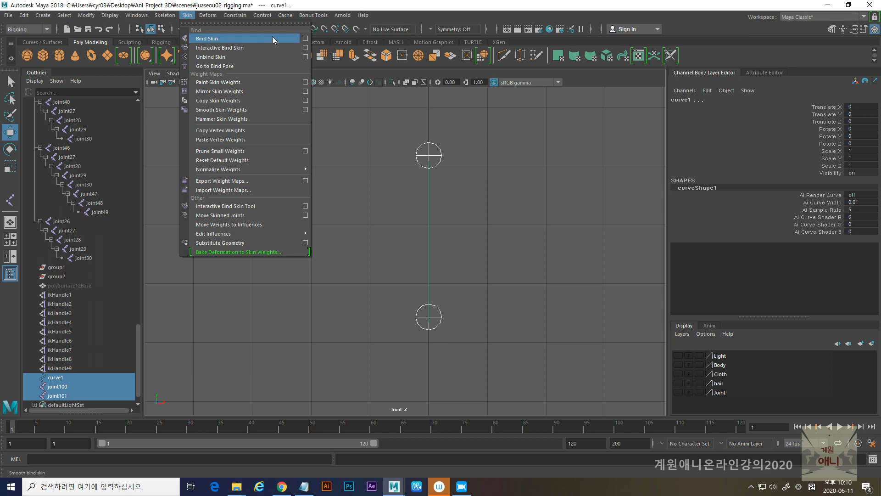
click(306, 39)
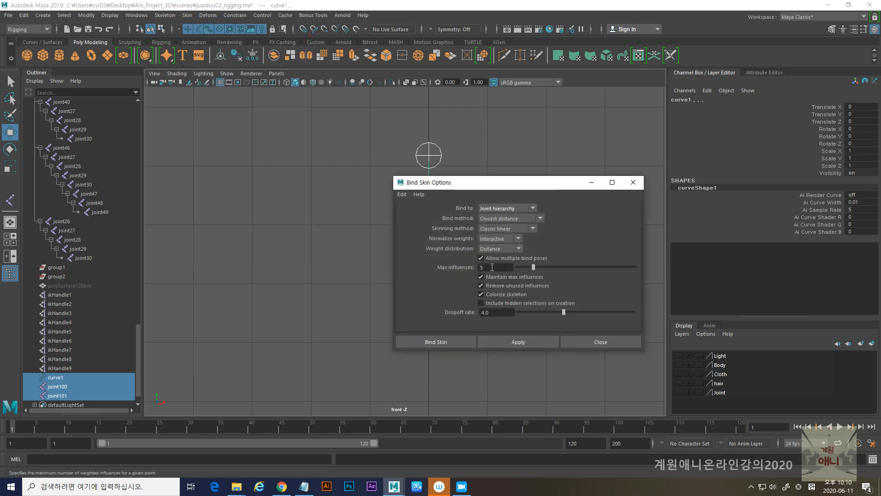
click(496, 266)
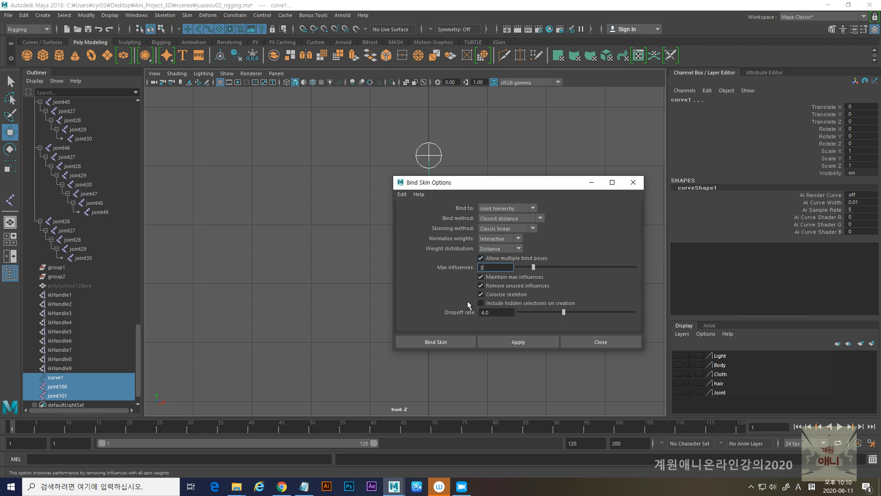
click(510, 341)
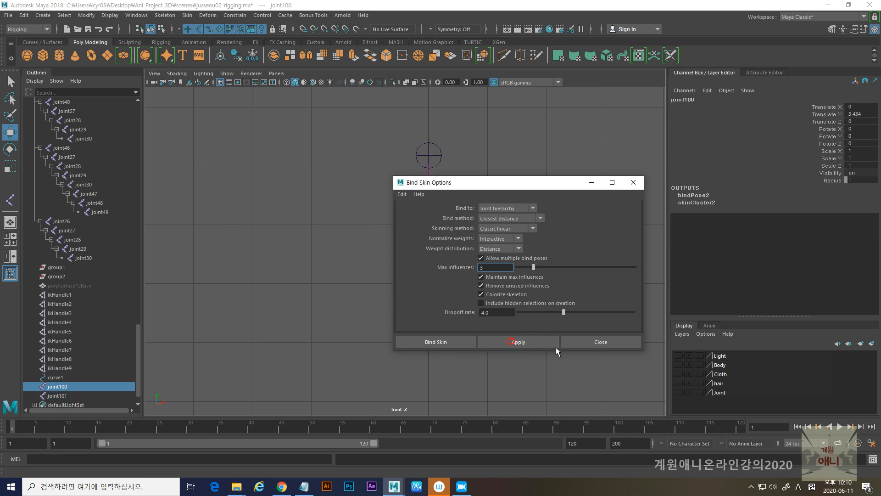
click(586, 342)
- Test-move the upper spine control joint, then undo the move and the spine curve's skin bind
drag(441, 149, 359, 184)
key(ctrl+z)
key(ctrl+z)
key(space)
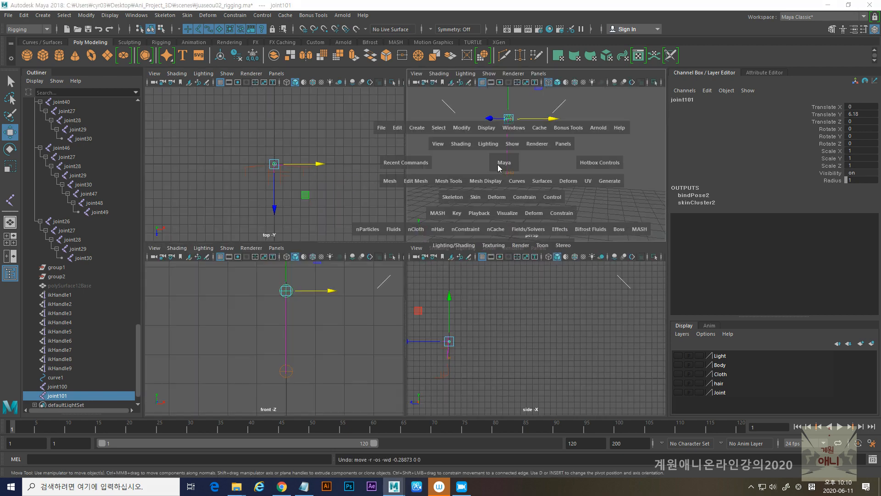
alt+drag(500, 240, 375, 246)
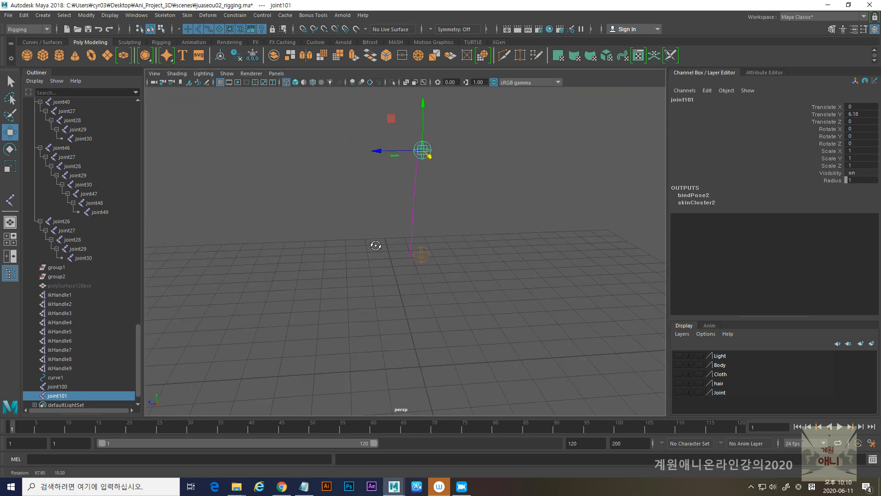
key(ctrl+z)
key(ctrl+z)
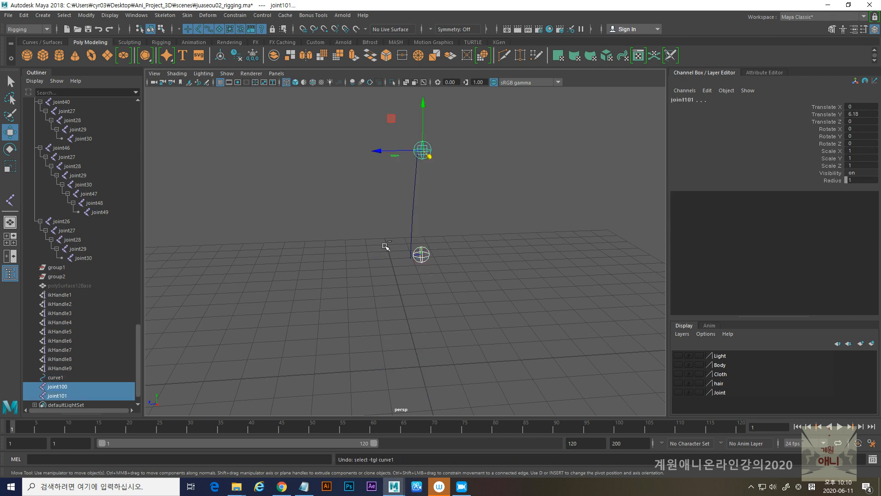
key(ctrl+z)
- Move the lower control joint along Z onto the spine curve's lower end, at about Z 0.285
alt+right_drag(392, 229, 423, 273)
alt+middle_drag(423, 274, 413, 290)
drag(375, 275, 362, 275)
key(space)
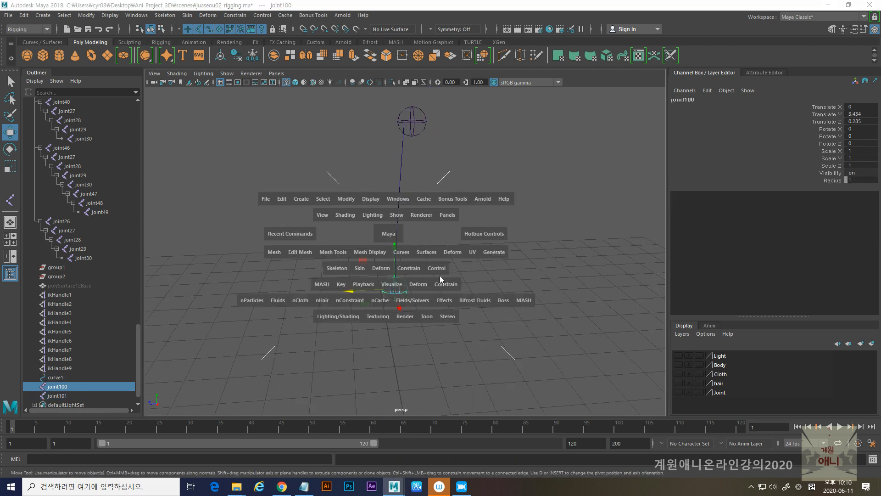
key(space)
alt+right_drag(399, 272, 389, 299)
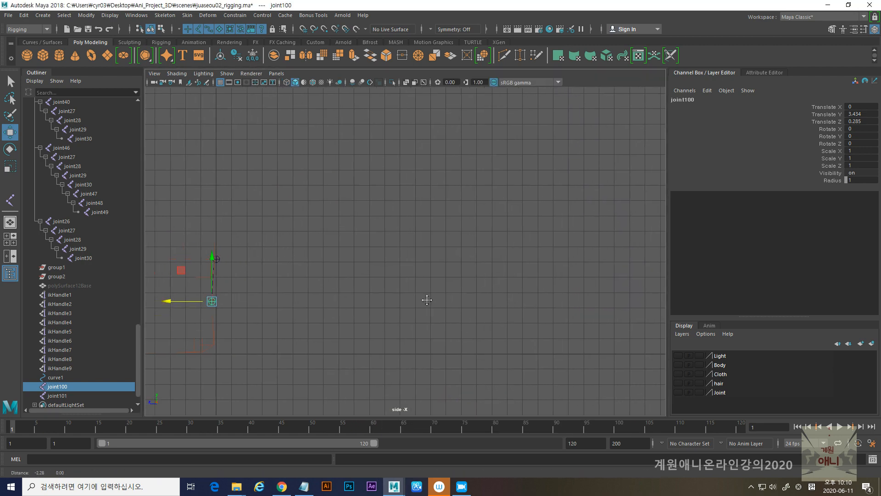
alt+middle_drag(390, 298, 451, 298)
key(g)
key(f)
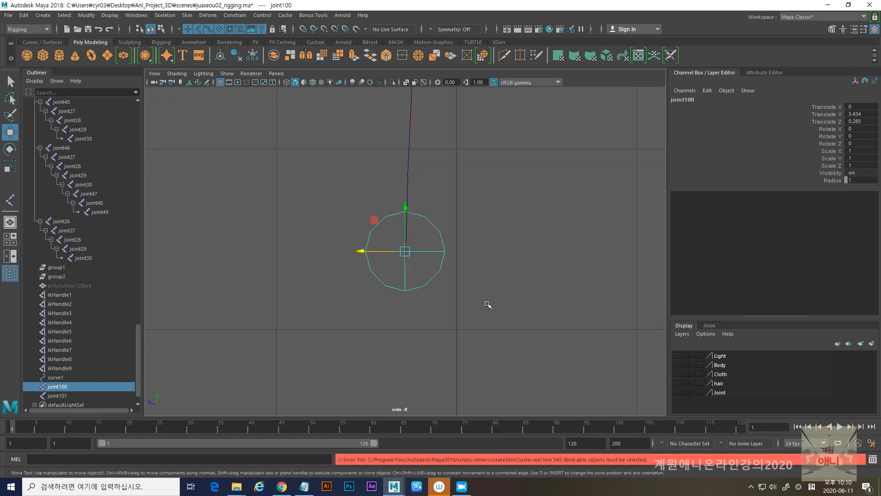
alt+right_drag(554, 316, 529, 330)
alt+right_drag(469, 263, 519, 304)
drag(405, 207, 405, 246)
mouse_move(360, 288)
mouse_down()
mouse_move(292, 299)
mouse_move(361, 289)
mouse_up()
drag(411, 247, 412, 233)
- Move the upper control joint along Z onto the spine curve's upper end, at about Z 0.123
alt+middle_drag(463, 180, 464, 409)
alt+middle_drag(468, 157, 433, 413)
alt+middle_drag(462, 122, 455, 329)
scroll(503, 265, down, 1)
click(444, 140)
drag(401, 142, 366, 142)
- Bind the spine curve to the two realigned control joints with Bind Skin, using max influences 3
key(space)
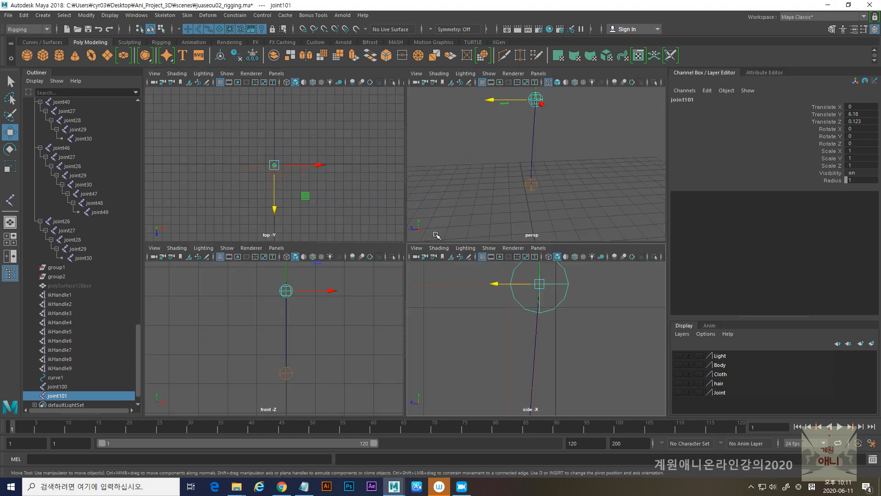
key(space)
alt+drag(415, 259, 448, 330)
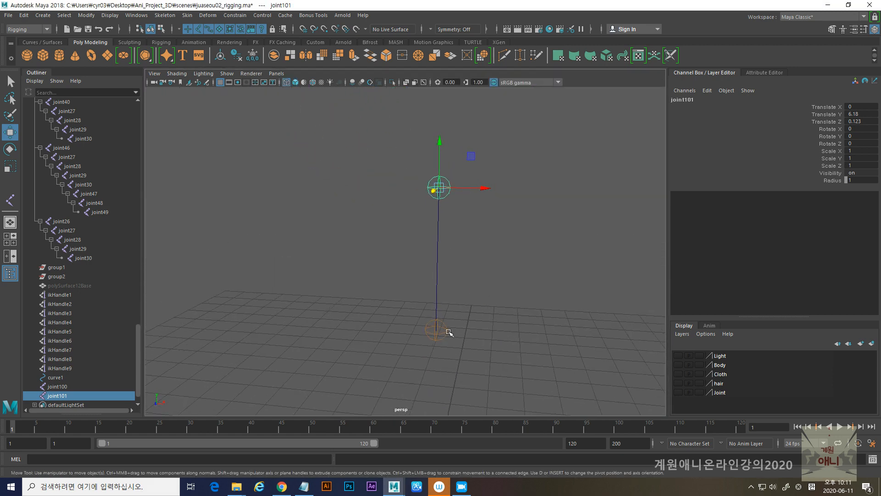
shift+click(439, 276)
shift+click(437, 256)
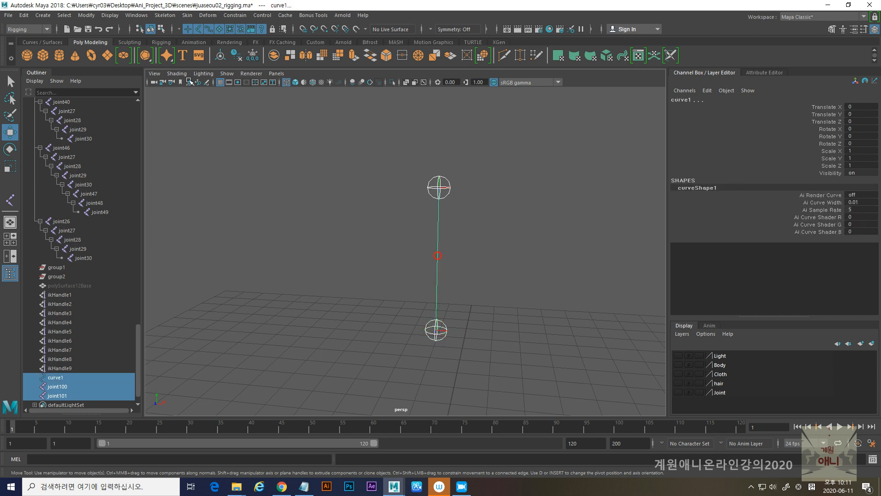
click(187, 15)
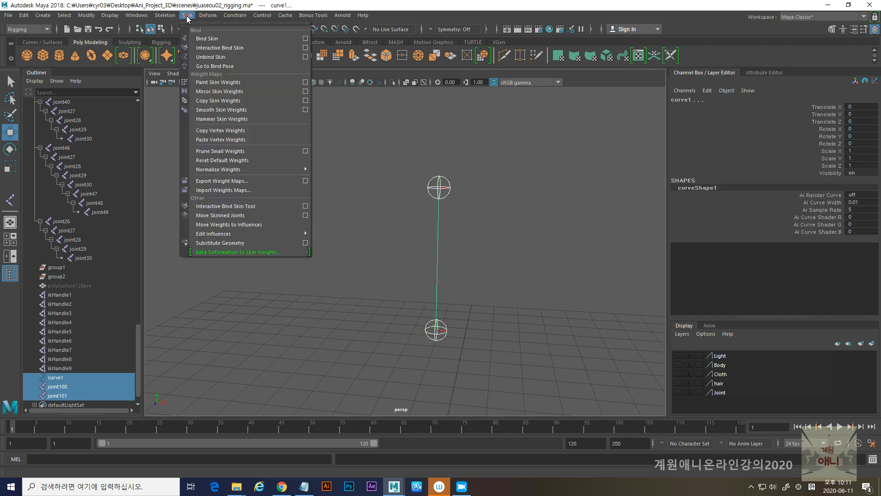
click(305, 39)
click(509, 342)
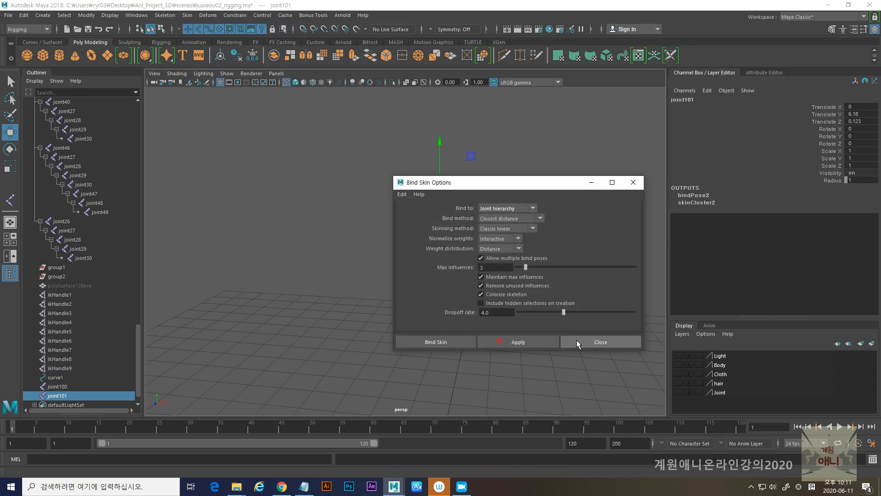
click(576, 340)
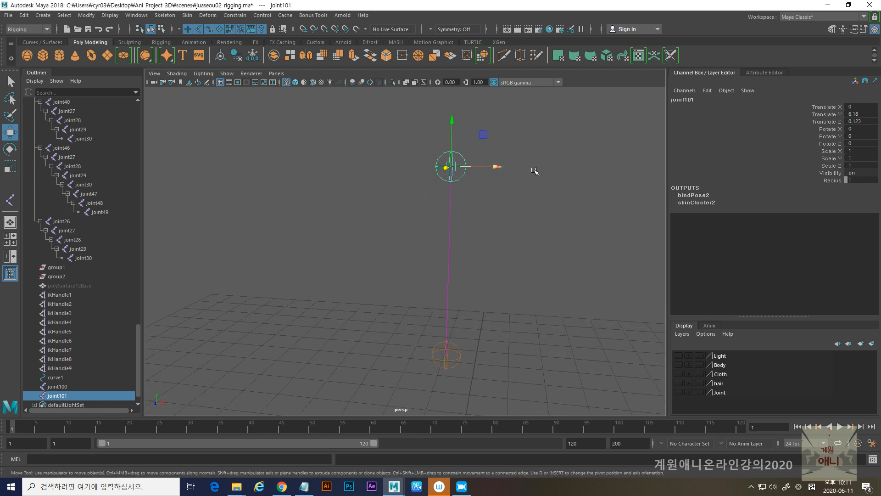
- Make the Joint layer visible so the whole skeleton shows around the bound spine curve
alt+drag(456, 289, 328, 238)
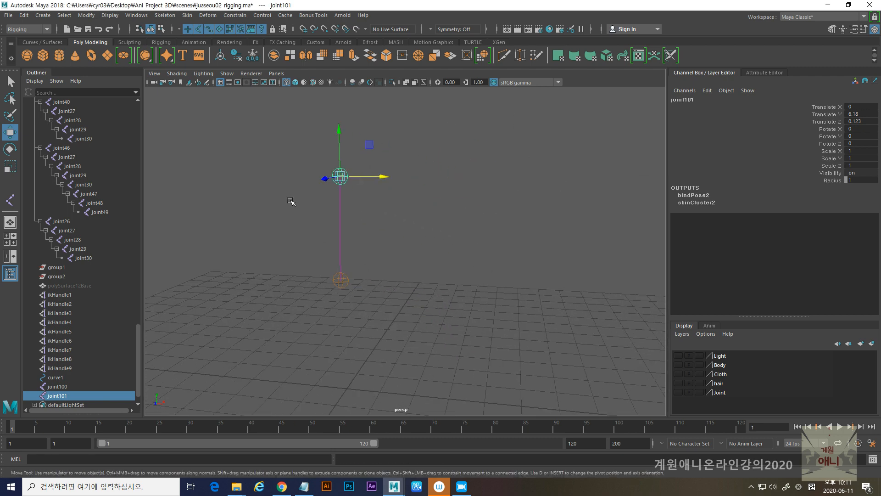
click(227, 73)
click(235, 106)
click(678, 392)
alt+drag(459, 289, 355, 201)
- Test the upper spine control joint by moving and rotating it, undoing each change
mouse_move(347, 159)
mouse_down()
mouse_move(327, 165)
mouse_move(403, 167)
mouse_move(341, 169)
mouse_up()
key(ctrl+z)
alt+drag(324, 240, 316, 265)
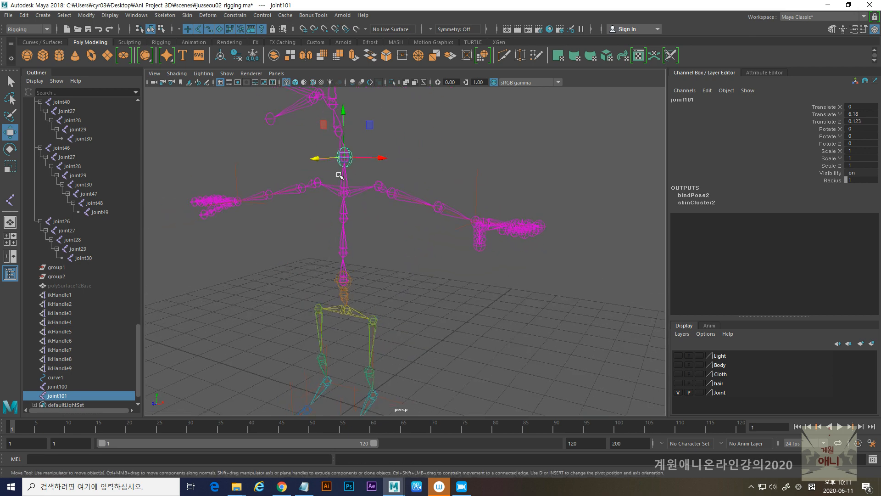
key(e)
mouse_move(322, 140)
mouse_down()
mouse_move(330, 134)
mouse_move(318, 156)
mouse_up()
key(ctrl+z)
- Examine the neck and head joints around the upper spine control joint and how they connect to the skeleton
alt+drag(382, 216, 372, 272)
alt+right_drag(358, 200, 436, 236)
alt+middle_drag(436, 236, 472, 337)
click(320, 287)
alt+drag(346, 235, 329, 233)
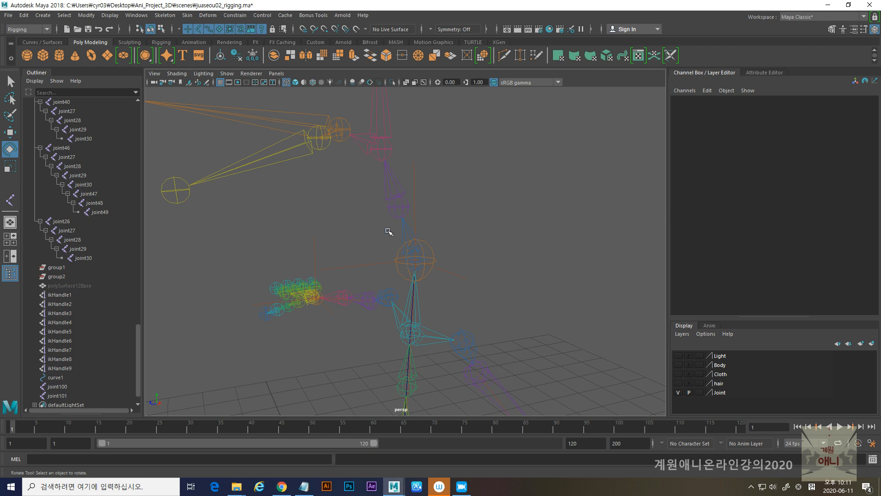
alt+drag(416, 222, 351, 252)
click(391, 211)
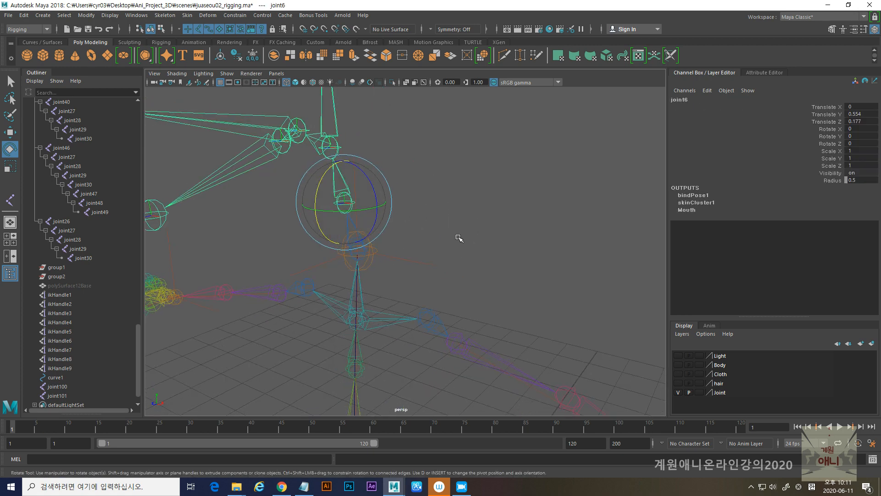
click(451, 217)
click(347, 221)
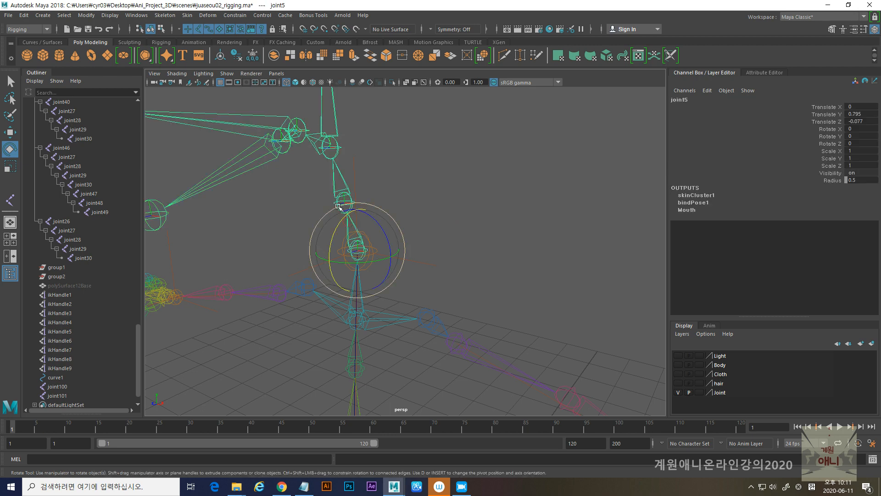
mouse_move(333, 237)
mouse_down()
mouse_move(312, 247)
mouse_move(343, 230)
mouse_up()
alt+right_drag(521, 260, 342, 278)
alt+middle_drag(349, 286, 359, 210)
mouse_move(324, 267)
alt+mouse_down()
mouse_move(363, 257)
mouse_move(386, 227)
mouse_move(385, 199)
mouse_move(371, 260)
mouse_move(327, 253)
alt+mouse_up()
alt+middle_drag(328, 253, 338, 253)
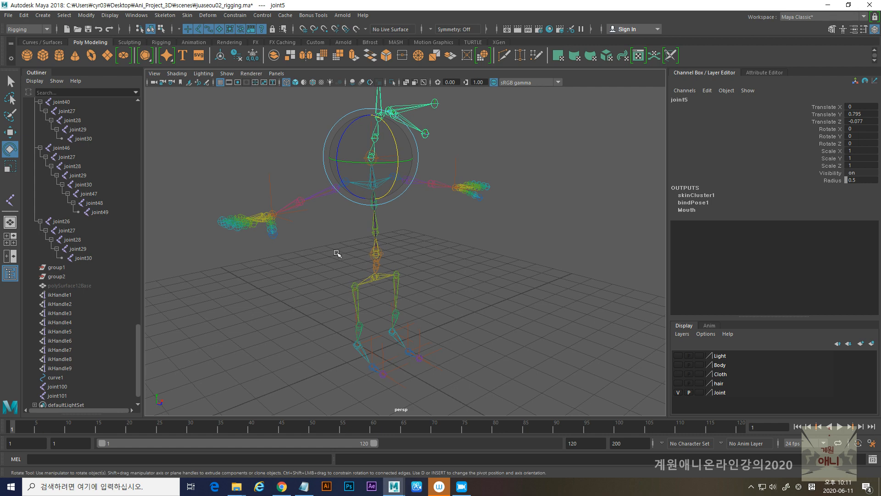
alt+drag(374, 285, 330, 268)
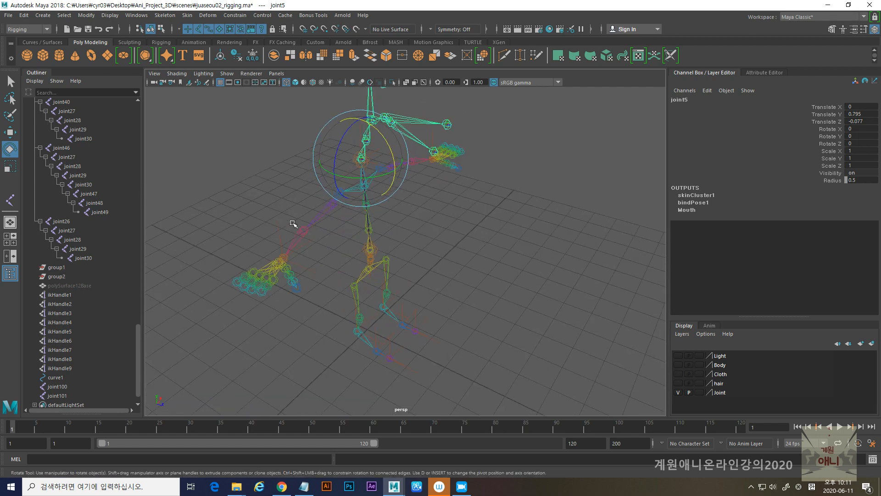
- Create a NURBS circle beside the character at about X -8.338 and scale it uniformly to about 0.619
click(40, 44)
click(27, 55)
alt+drag(419, 320, 404, 308)
key(w)
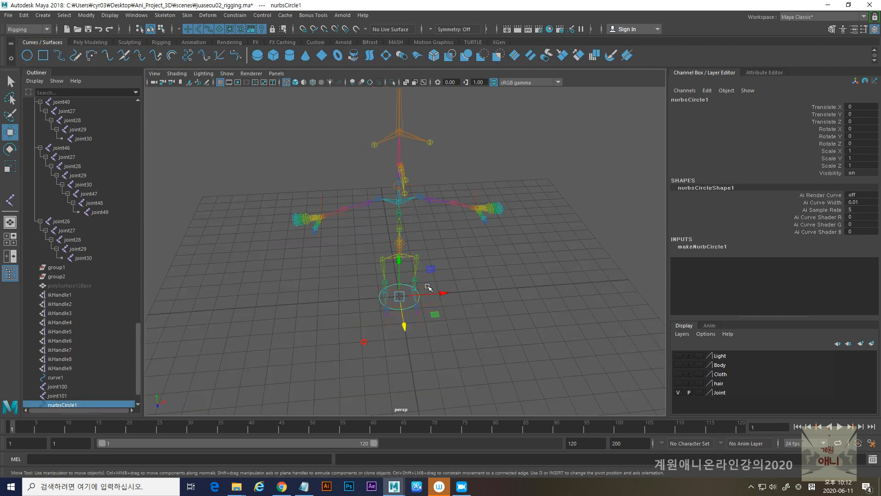
drag(451, 291, 281, 297)
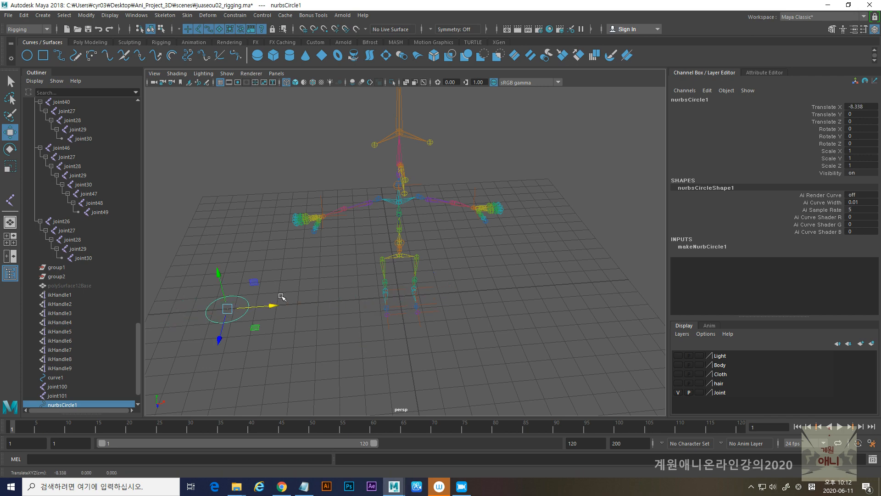
key(r)
drag(228, 309, 221, 309)
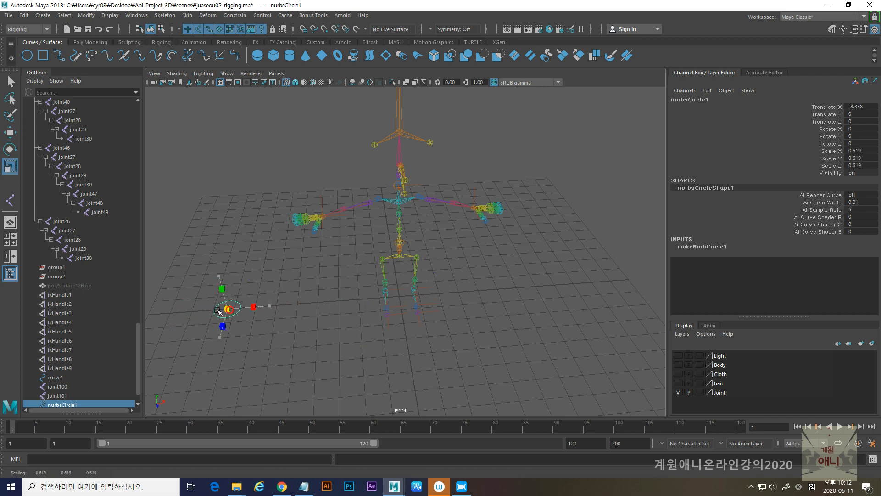
alt+middle_drag(290, 329, 353, 312)
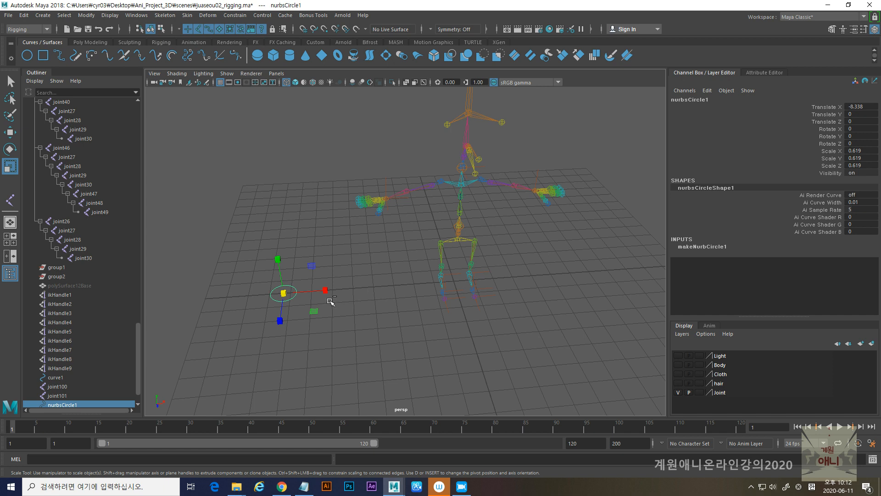
- Duplicate the small NURBS circle repeatedly into a four-by-four grid on the ground beside the character
key(ctrl+d)
key(w)
drag(327, 290, 361, 289)
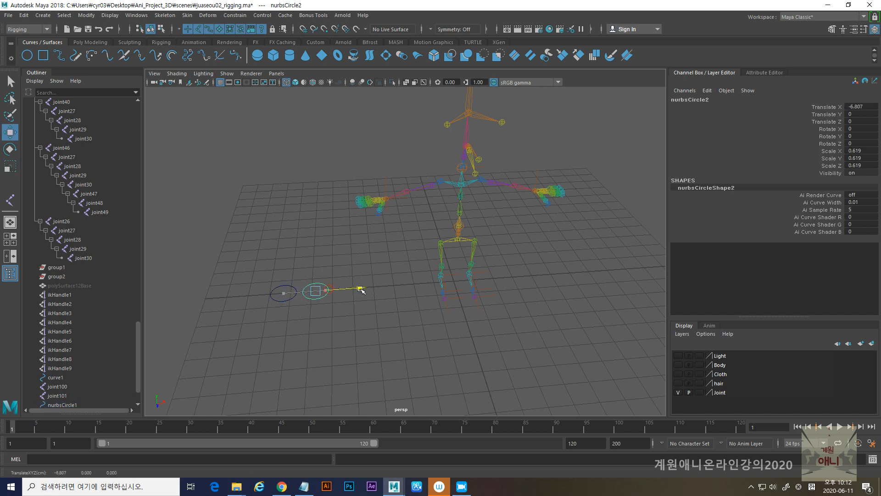
drag(273, 274, 315, 295)
key(ctrl+d)
drag(252, 247, 354, 384)
key(ctrl+d)
key(ctrl+d)
drag(363, 289, 421, 286)
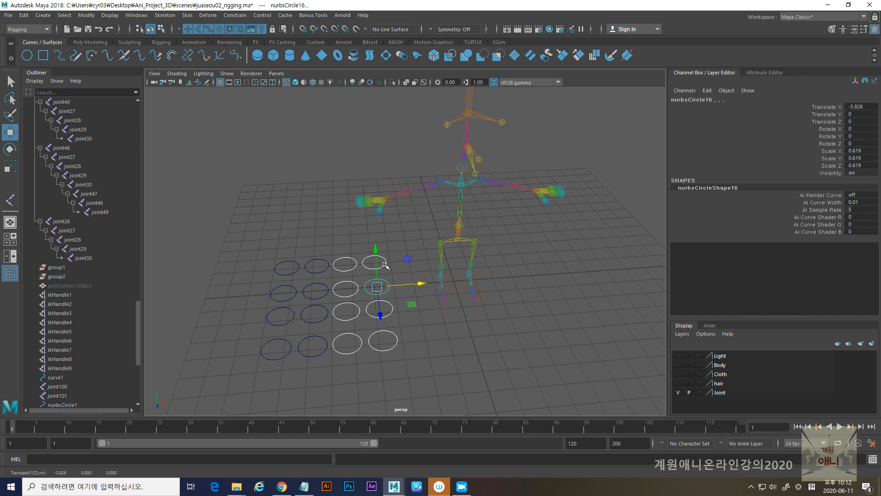
- Stand all the NURBS circles upright by setting their Rotate X to 90
key(e)
drag(380, 268, 388, 287)
double_click(867, 129)
text(90)
key(Return)
- Snap a corner circle from the grid onto the elbow joint on the skeleton's negative X side
mouse_move(431, 321)
alt+mouse_down()
mouse_move(414, 312)
mouse_move(331, 325)
mouse_move(432, 335)
alt+mouse_up()
alt+right_drag(433, 334, 348, 339)
alt+drag(348, 339, 384, 347)
alt+right_drag(362, 295, 365, 351)
alt+drag(365, 351, 385, 356)
alt+middle_drag(386, 356, 386, 286)
alt+drag(329, 334, 368, 362)
click(393, 349)
click(409, 325)
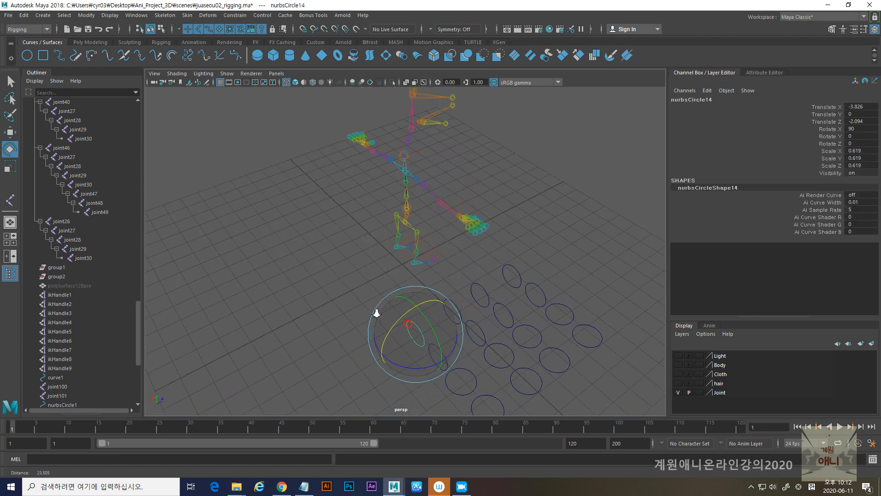
key(w)
alt+drag(404, 348, 433, 193)
key(v)
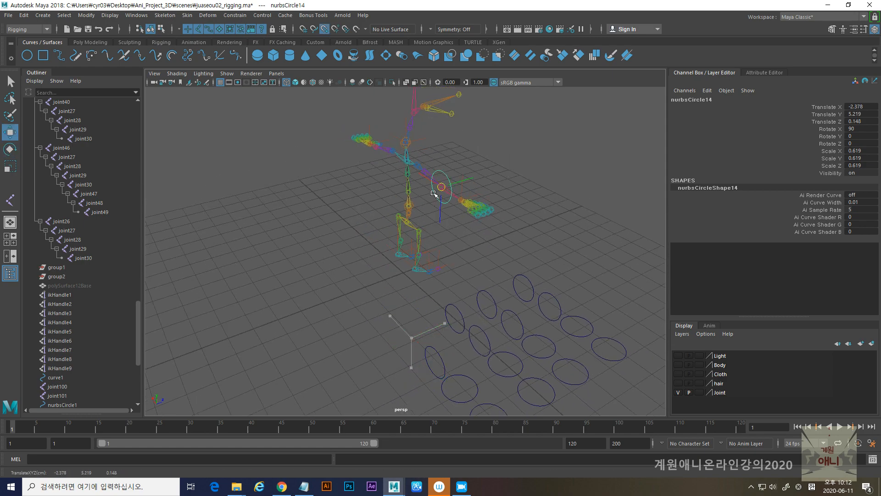
- Snap another grid circle onto the opposite elbow joint and select both elbow circles together
alt+drag(354, 221, 415, 280)
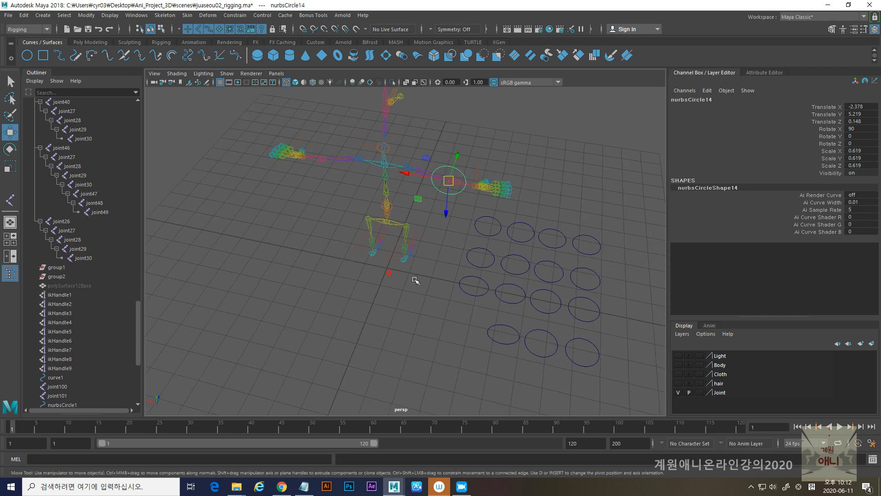
click(503, 327)
key(v)
drag(504, 335, 317, 165)
click(456, 169)
alt+drag(457, 169, 380, 258)
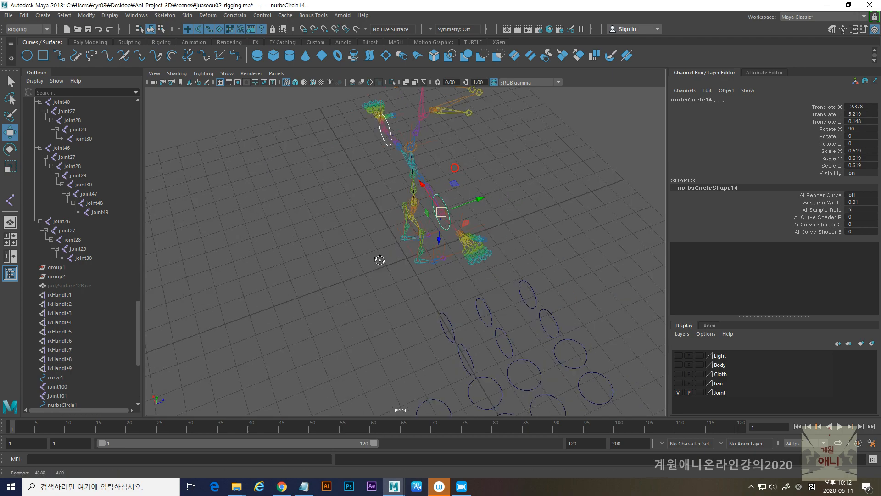
- Move both elbow circles together backward behind the arms, to about -0.84 in Translate Z
drag(478, 200, 450, 206)
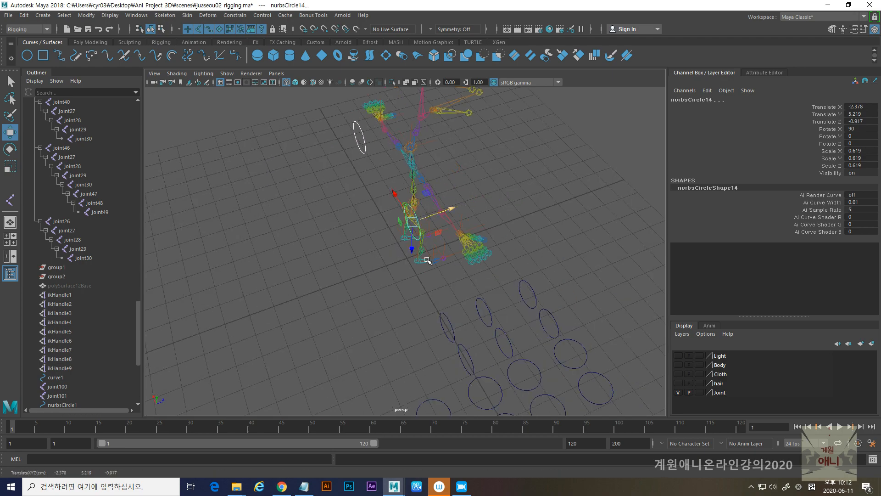
mouse_move(430, 260)
alt+mouse_down()
mouse_move(407, 251)
mouse_move(418, 251)
mouse_move(423, 314)
mouse_move(440, 260)
mouse_move(458, 266)
mouse_move(427, 271)
mouse_move(437, 274)
alt+mouse_up()
alt+right_drag(504, 327, 423, 321)
alt+drag(448, 300, 403, 316)
alt+right_drag(459, 317, 413, 314)
- Snap two upright grid circles onto the skeleton's knee joints, one on each leg
alt+middle_drag(431, 320, 438, 229)
alt+right_drag(414, 318, 454, 321)
alt+drag(449, 320, 372, 303)
click(359, 241)
key(v)
drag(354, 256, 494, 207)
click(321, 245)
key(v)
drag(314, 256, 409, 240)
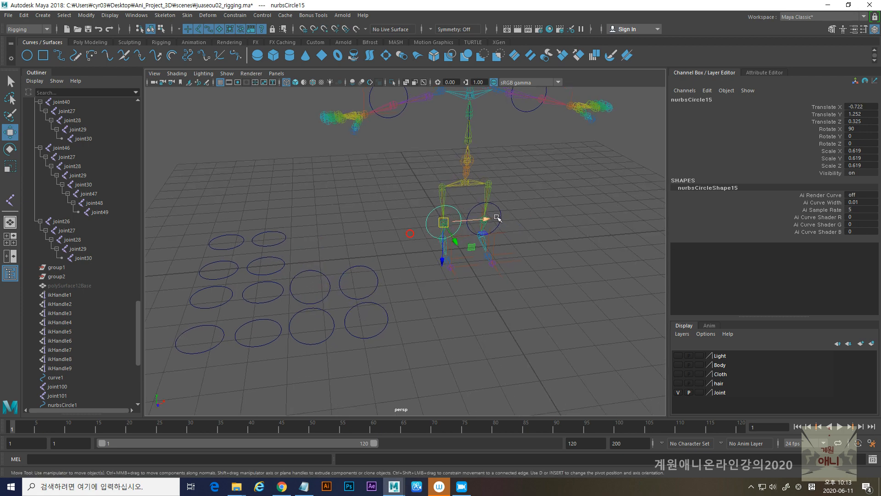
- Select both knee circles and move them forward in front of the legs, to about 1.19 in Translate Z
shift+click(501, 211)
alt+drag(552, 260, 563, 258)
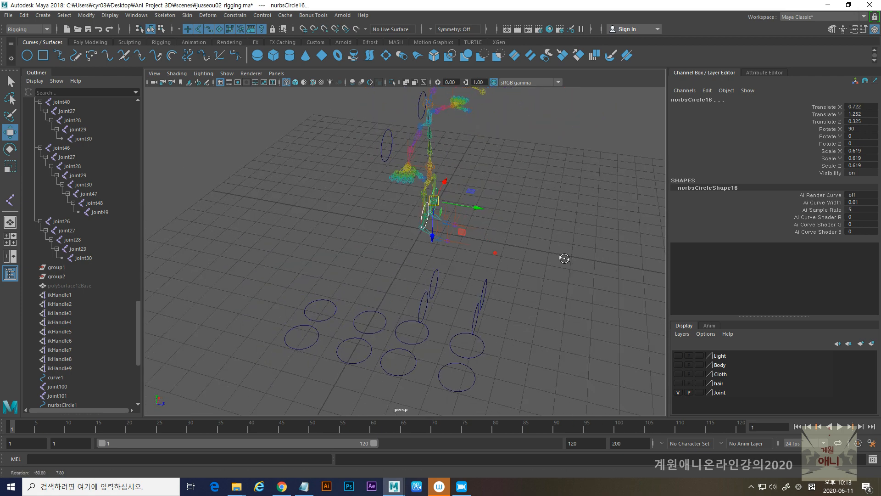
drag(479, 205, 464, 279)
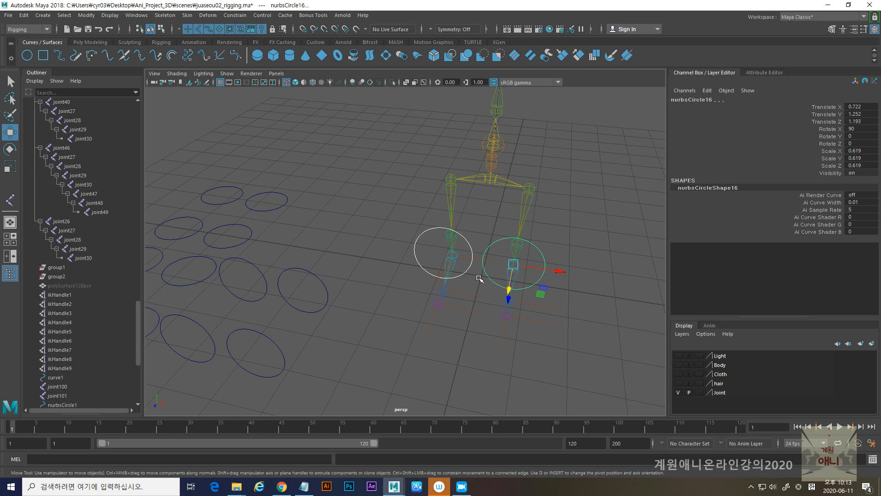
- Scale both knee circles down uniformly to fit the knees
key(r)
drag(517, 263, 497, 268)
alt+right_drag(516, 277, 419, 258)
alt+drag(418, 258, 370, 227)
alt+middle_drag(370, 226, 418, 303)
alt+drag(418, 303, 412, 295)
- Select both elbow circles and scale them down uniformly to about 0.365
click(422, 267)
shift+click(401, 236)
alt+drag(338, 243, 420, 295)
drag(336, 229, 323, 231)
alt+drag(528, 285, 373, 289)
alt+drag(428, 269, 311, 236)
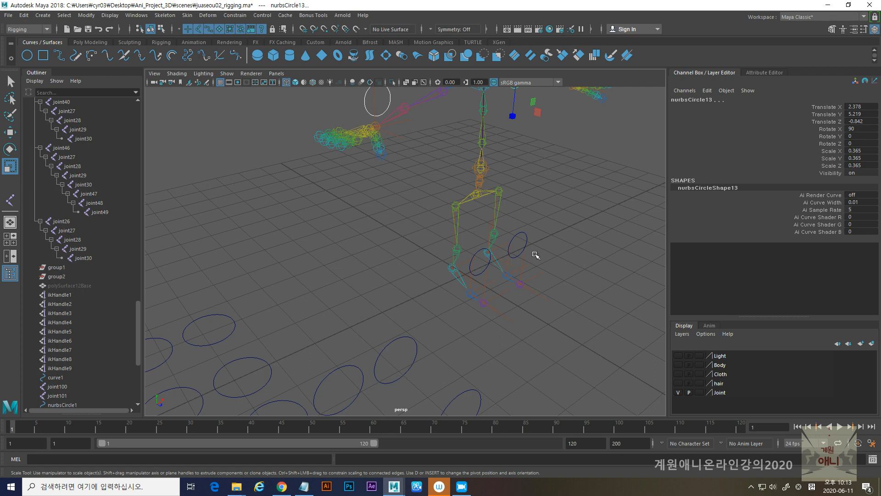
- Snap a flat grid circle onto the spine joint just above the pelvis and scale it to about 1.7 in X and 1.38 in Z
alt+drag(539, 255, 452, 257)
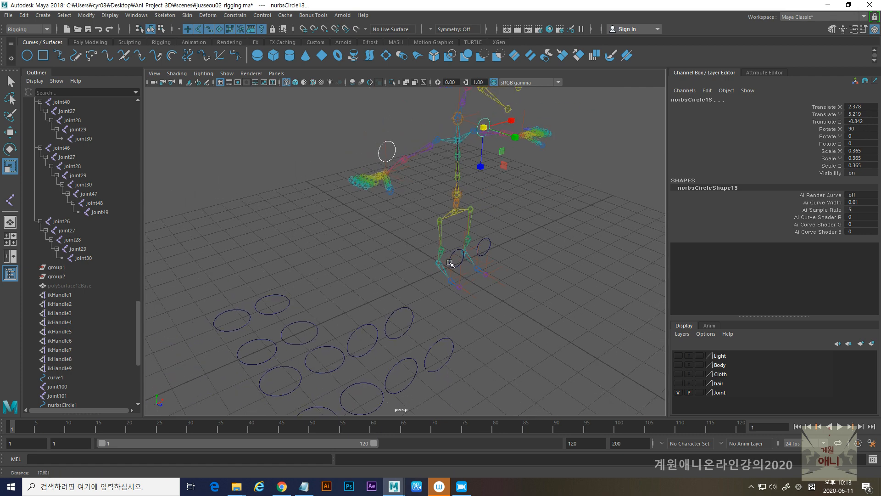
click(394, 313)
mouse_move(395, 313)
alt+mouse_down()
mouse_move(406, 316)
mouse_move(398, 312)
alt+mouse_up()
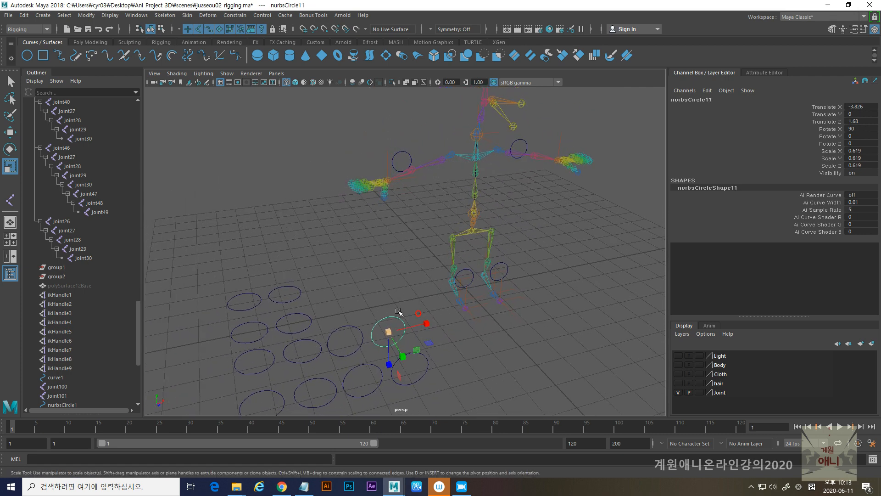
key(e)
click(302, 291)
key(w)
key(v)
drag(299, 293, 489, 235)
key(r)
alt+drag(452, 303, 430, 252)
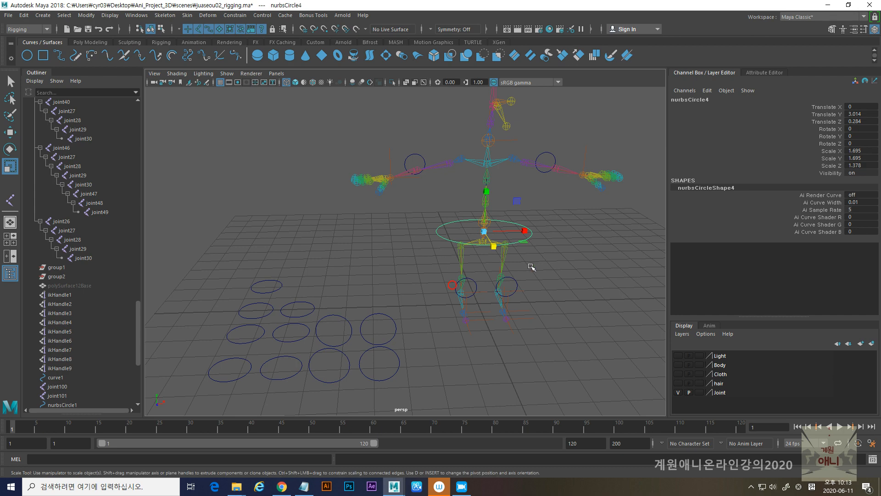
alt+right_drag(475, 201, 505, 271)
alt+drag(505, 271, 444, 283)
- Duplicate the waist circle, snap the copy onto the next spine joint up, and scale it to about 1.24 in X and 1.01 in Z
key(ctrl+d)
key(w)
key(v)
middle_drag(429, 241, 429, 238)
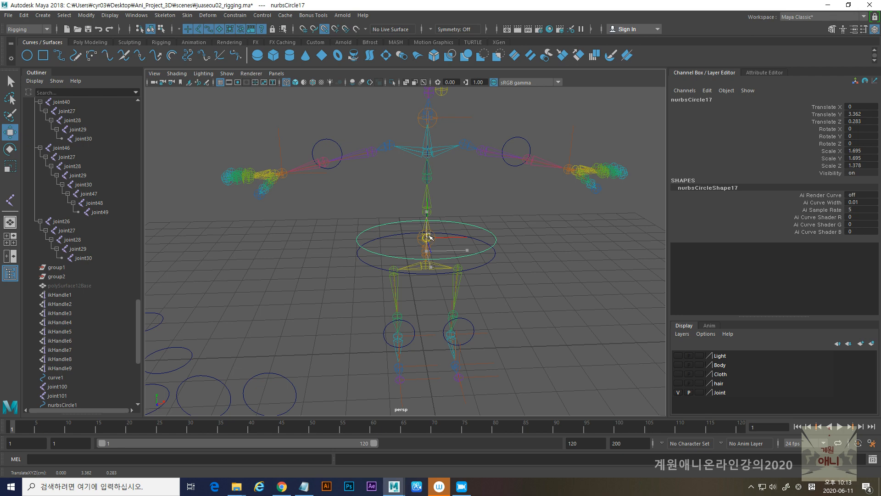
key(r)
drag(429, 238, 410, 255)
alt+right_drag(410, 255, 548, 342)
alt+middle_drag(478, 225, 483, 332)
alt+drag(484, 332, 468, 316)
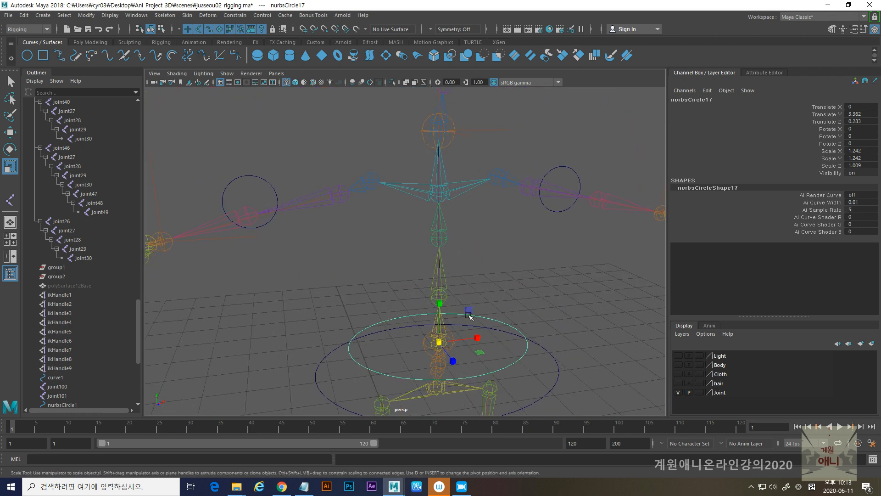
- Duplicate the upper waist circle and raise the copy to the neck, at about 6.19 in Translate Y
key(ctrl+d)
key(w)
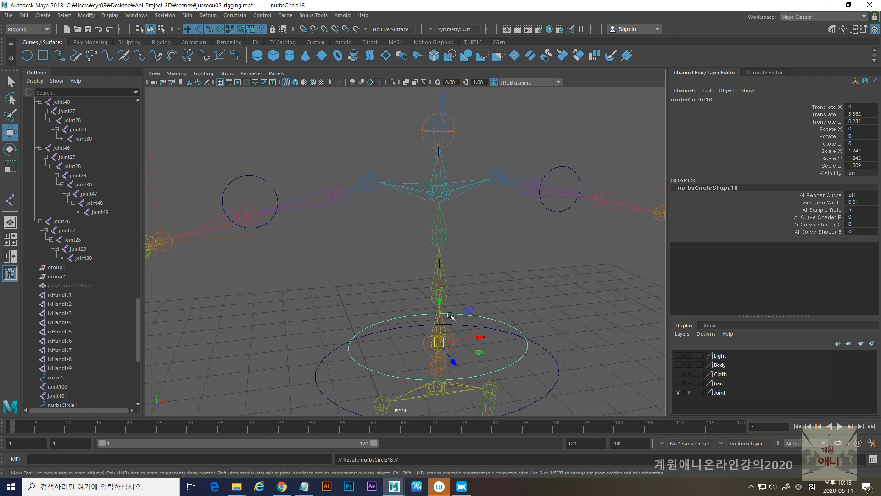
drag(441, 300, 412, 252)
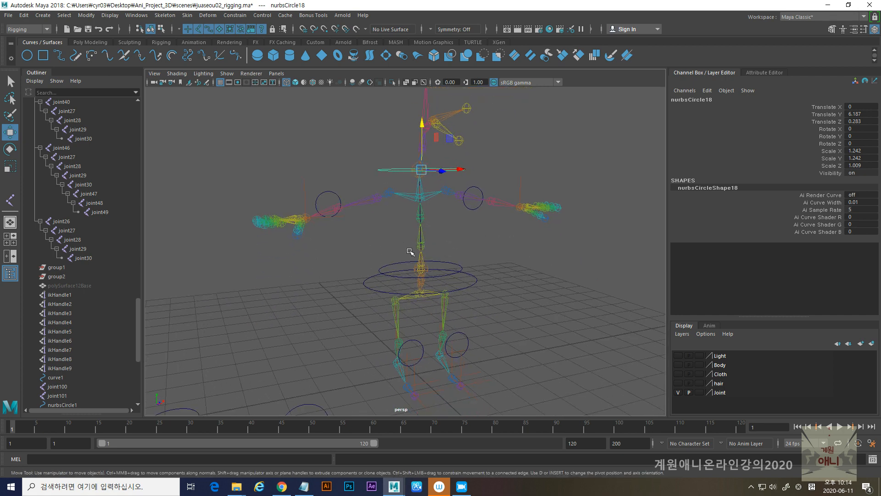
- Select an upright grid circle and set its Rotate Y to 90
alt+drag(459, 280, 363, 359)
click(353, 342)
click(361, 338)
key(e)
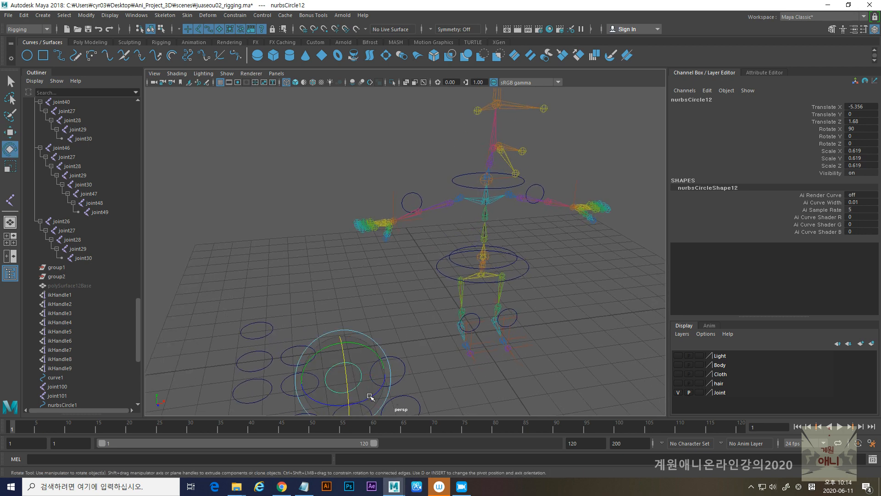
drag(367, 398, 307, 400)
click(859, 136)
click(861, 136)
text(90)
key(Return)
- Snap the rotated circle onto the wrist joint on the skeleton's negative X side
key(w)
key(v)
drag(347, 374, 398, 222)
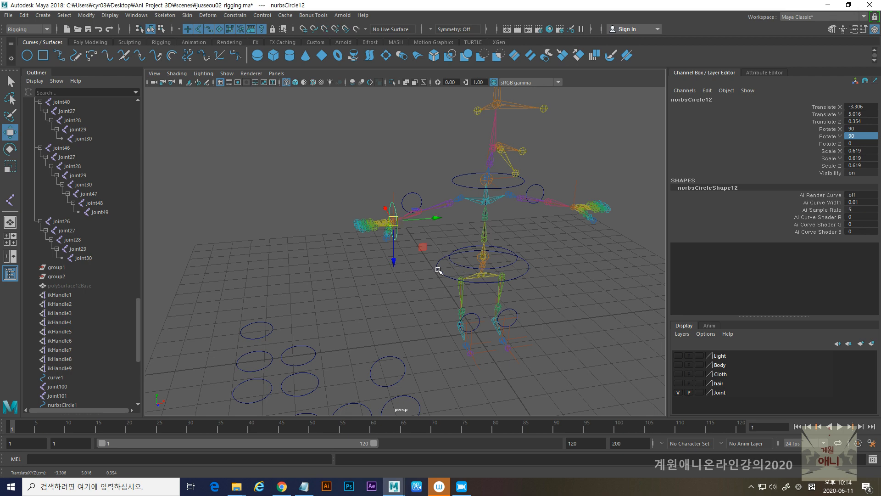
- Duplicate the wrist circle and snap the copy onto the opposite wrist joint
alt+drag(441, 270, 418, 269)
alt+middle_drag(417, 269, 389, 302)
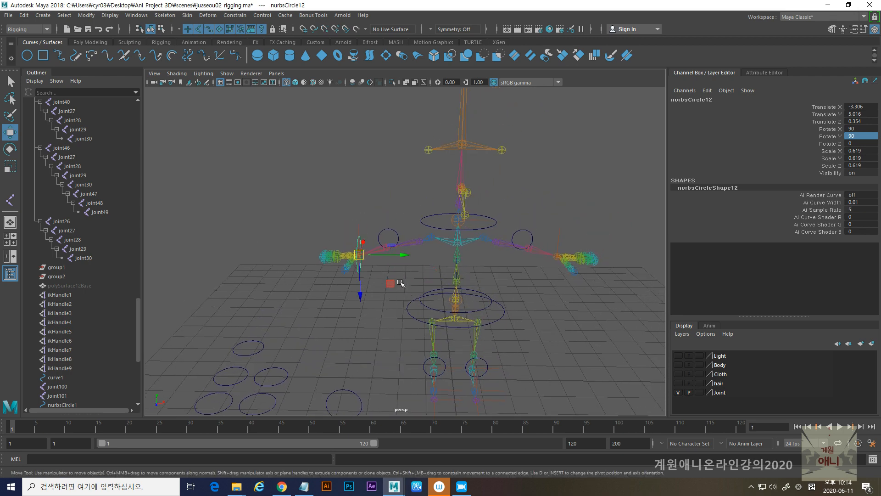
key(ctrl+d)
drag(359, 255, 557, 256)
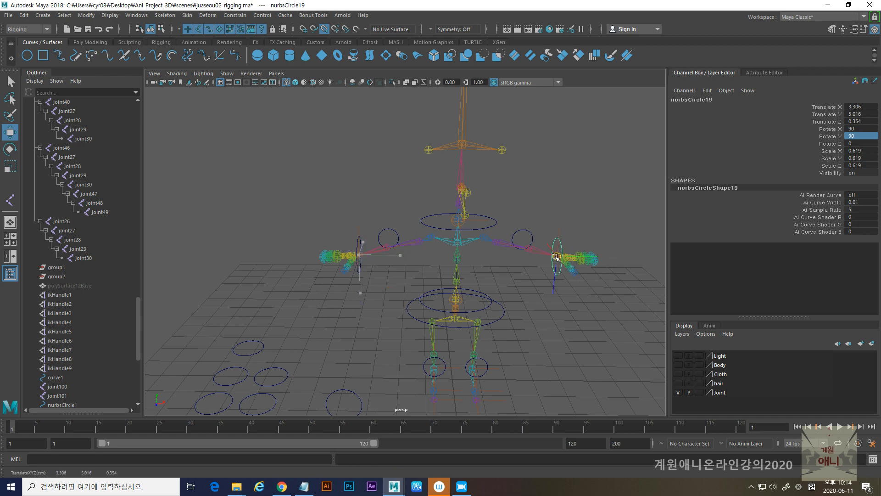
- Snap a flat grid circle onto the hand on the negative X side and raise it above the fingers, to about 5.29 in Translate Y
alt+drag(379, 303, 389, 309)
alt+middle_drag(389, 309, 461, 310)
drag(290, 328, 321, 360)
key(v)
drag(299, 349, 459, 261)
drag(421, 225, 421, 217)
alt+right_drag(385, 211, 464, 338)
mouse_move(466, 338)
alt+mouse_down()
mouse_move(502, 353)
mouse_move(433, 344)
mouse_move(421, 319)
mouse_move(463, 334)
alt+mouse_up()
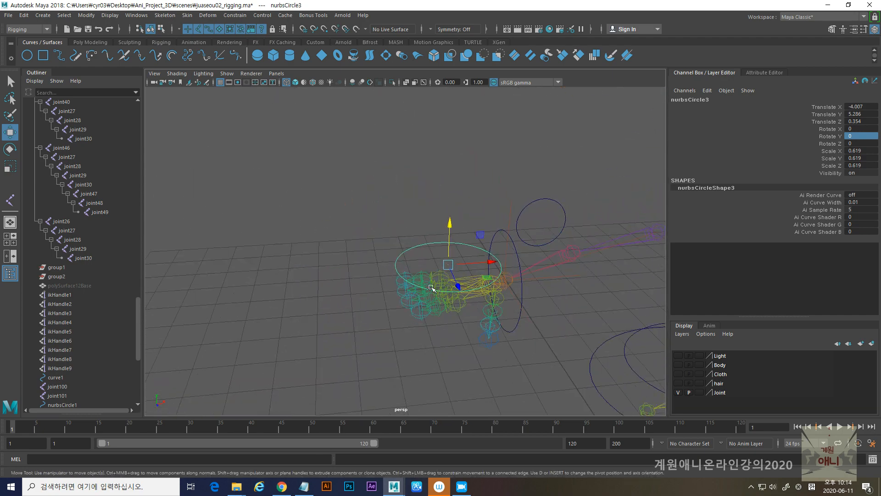
- Examine the placement of the circles around the hands, arms, waist and legs
alt+middle_drag(437, 287, 400, 288)
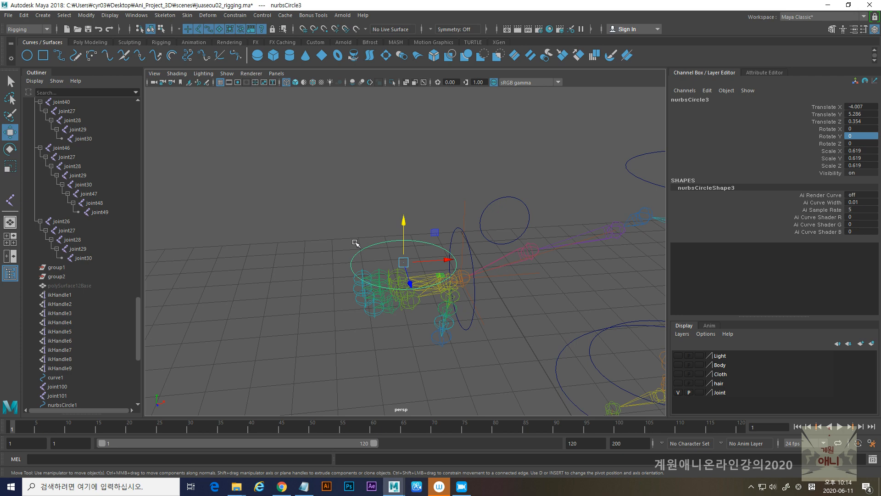
alt+middle_drag(372, 258, 326, 264)
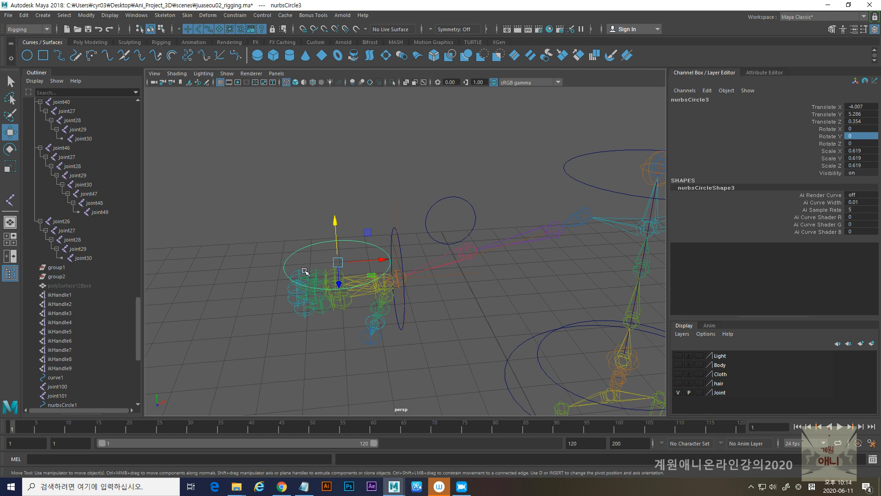
scroll(326, 265, down, 4)
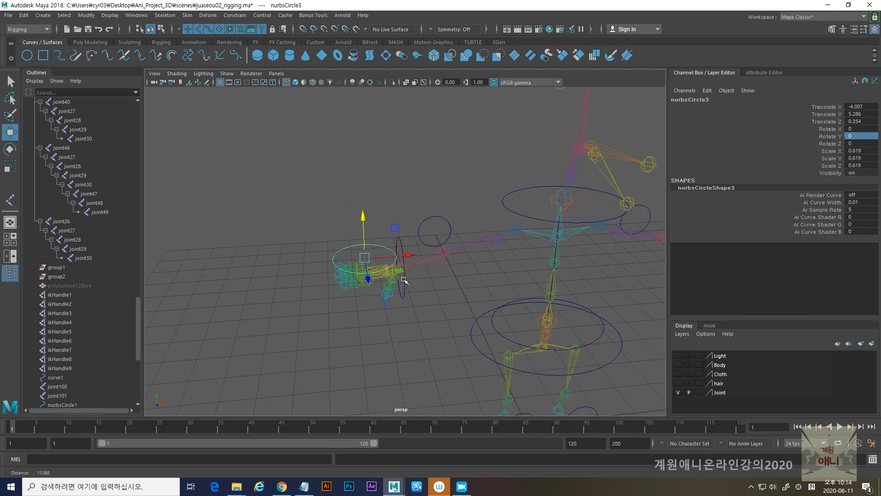
alt+middle_drag(406, 280, 307, 277)
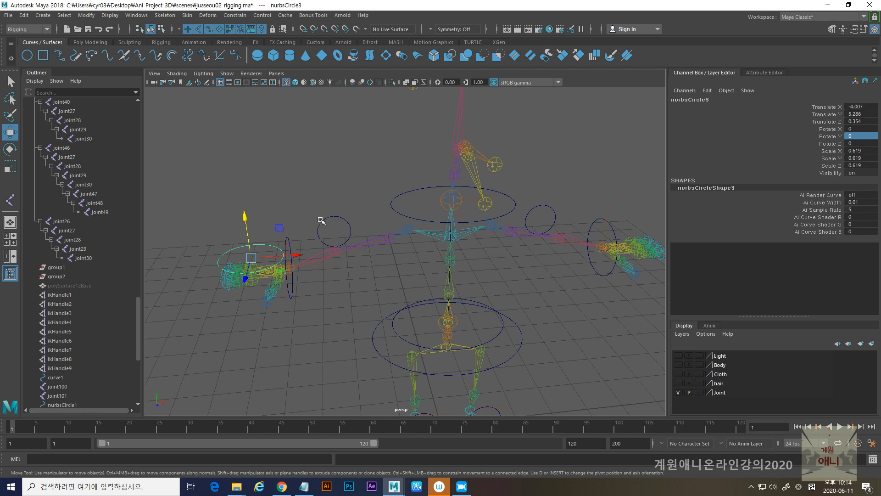
alt+middle_drag(363, 284, 379, 172)
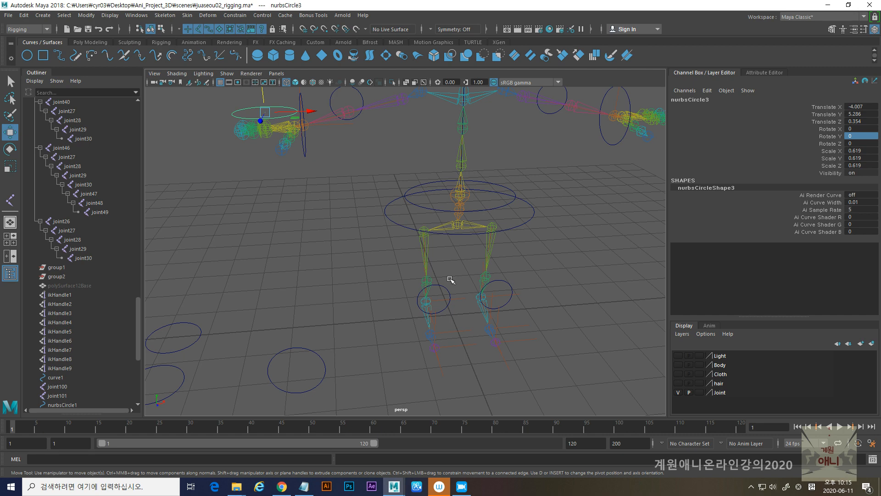
alt+drag(434, 250, 405, 282)
alt+right_drag(407, 280, 359, 279)
alt+middle_drag(405, 283, 368, 278)
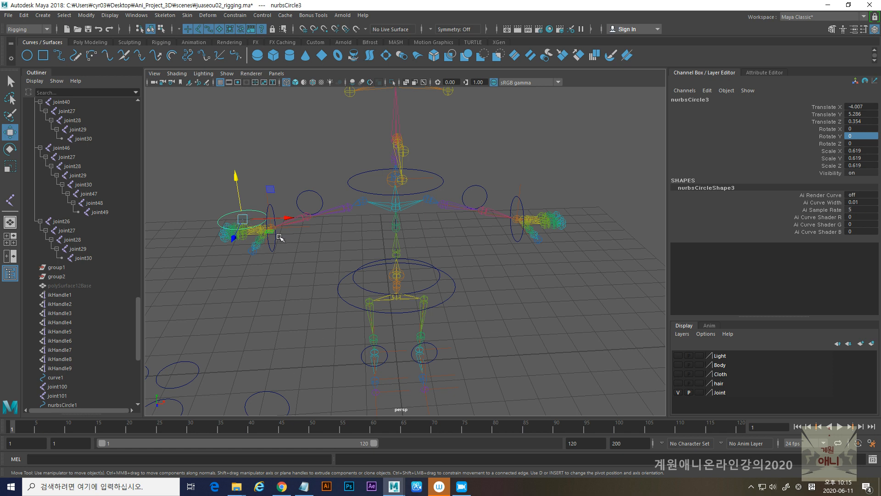
- Duplicate the hand circle, snap the copy onto the opposite hand and raise it just above the fingers
key(ctrl+d)
key(v)
drag(244, 226, 527, 233)
alt+middle_drag(527, 233, 437, 250)
drag(462, 242, 492, 241)
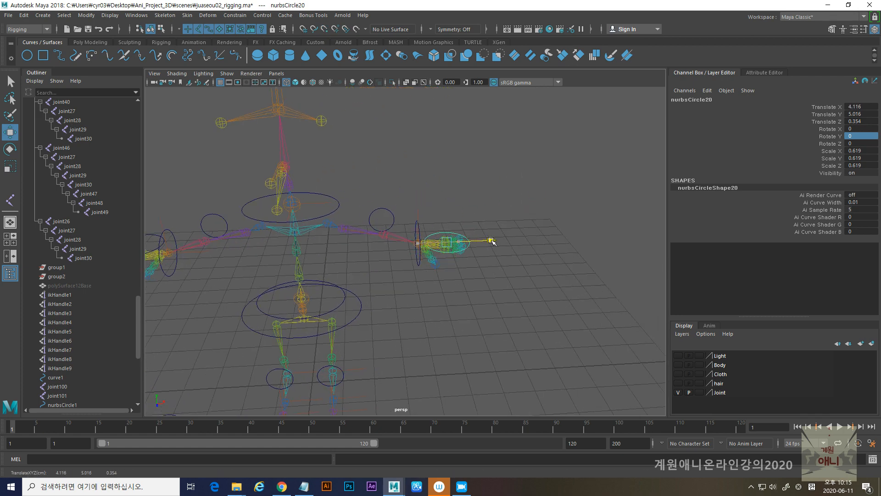
drag(448, 200, 449, 192)
- Move two flat grid circles onto the ground under the feet and stretch them lengthwise to about 1.2 in Scale Z
scroll(403, 274, down, 4)
alt+drag(403, 274, 394, 242)
drag(276, 259, 467, 338)
alt+right_drag(416, 331, 498, 370)
alt+middle_drag(493, 394, 480, 339)
alt+drag(480, 338, 400, 339)
key(r)
key(w)
drag(474, 344, 450, 376)
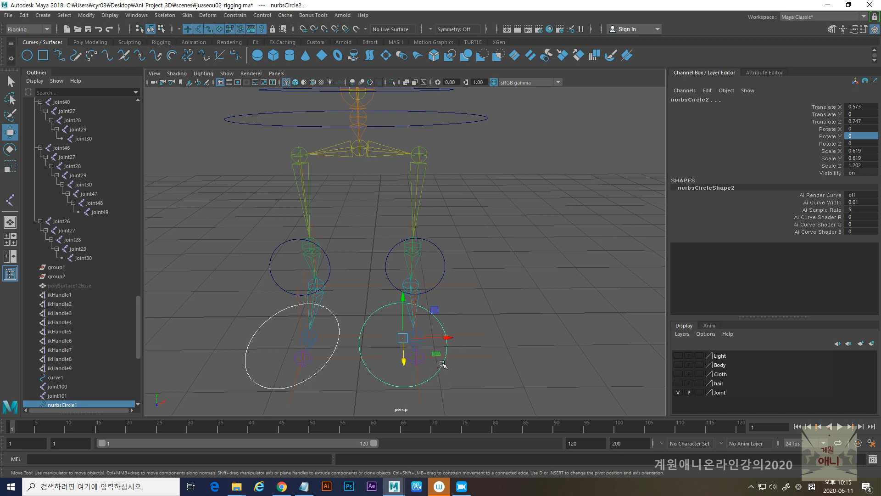
- Scale both foot circles down and narrow them to about 0.42 in X and 0.99 in Z
key(r)
drag(404, 341, 505, 319)
alt+drag(435, 325, 368, 322)
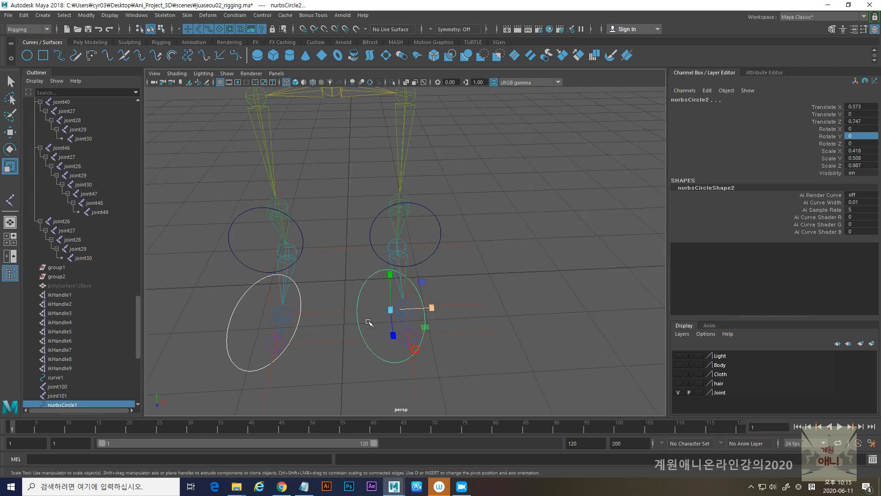
- Shift each foot circle separately along X to center it under its foot, placing the negative-side one at about -0.76
click(361, 293)
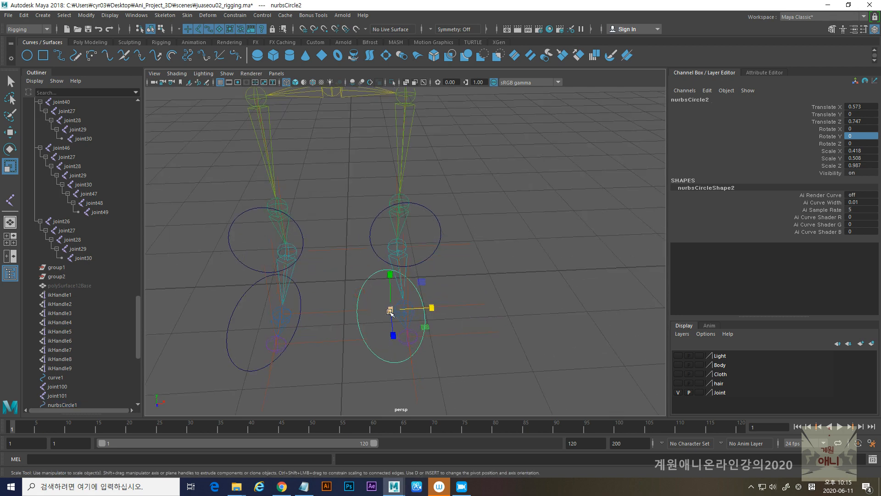
key(w)
drag(429, 309, 271, 321)
click(283, 319)
alt+drag(338, 319, 360, 301)
scroll(360, 302, down, 6)
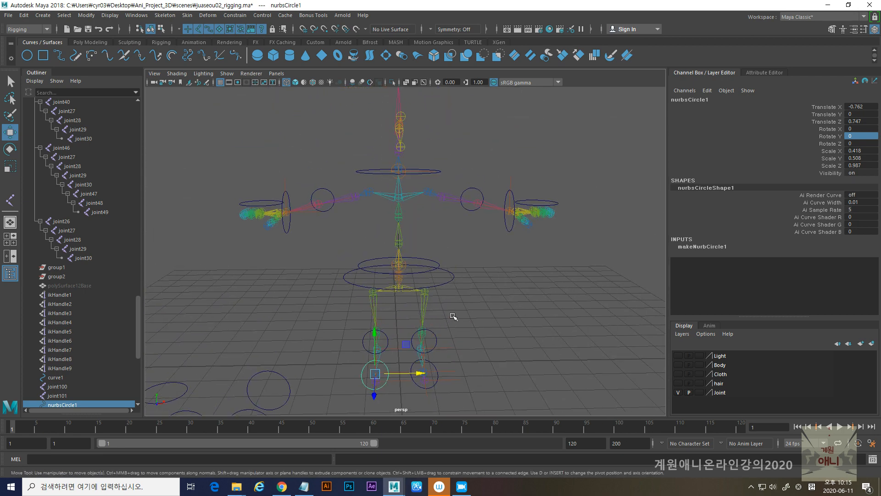
- Snap a flat grid circle to the world origin between the feet and scale it up uniformly to about 3.7
alt+drag(454, 317, 416, 314)
alt+middle_drag(416, 314, 475, 208)
alt+drag(326, 270, 278, 242)
click(265, 220)
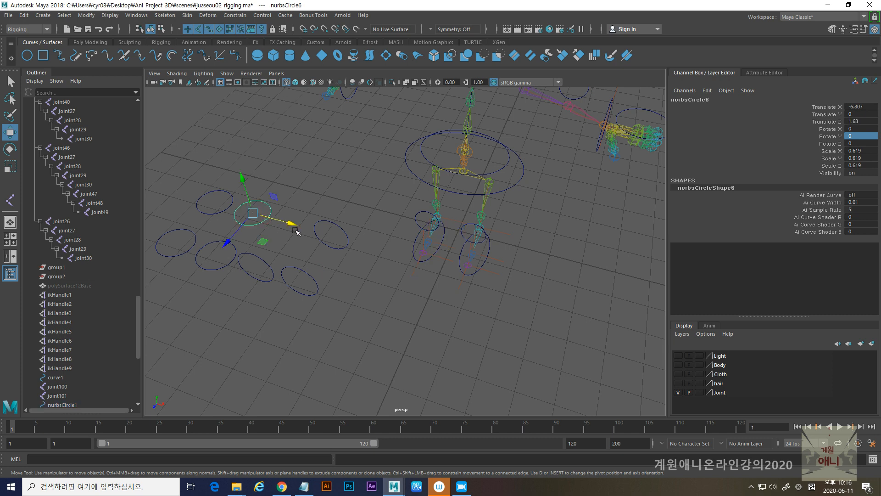
drag(293, 225, 495, 270)
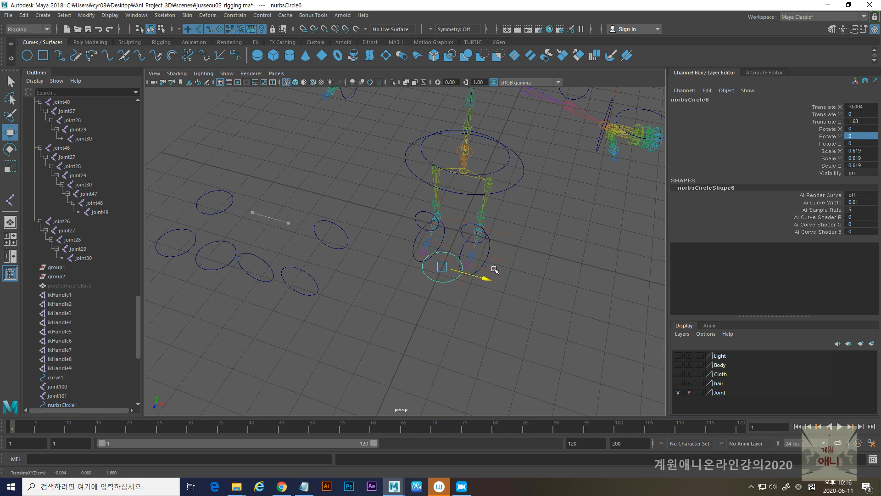
key(v)
drag(443, 267, 606, 276)
key(r)
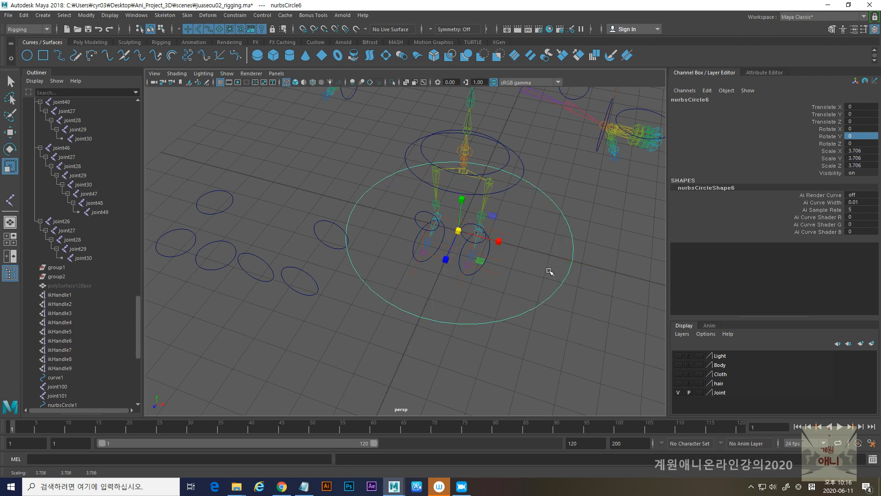
alt+right_drag(550, 272, 332, 261)
- Select all the leftover grid circles and move them farther from the character along negative X, to about -13.47 for the flat one
alt+drag(332, 261, 382, 265)
alt+right_drag(229, 272, 283, 275)
drag(247, 233, 352, 303)
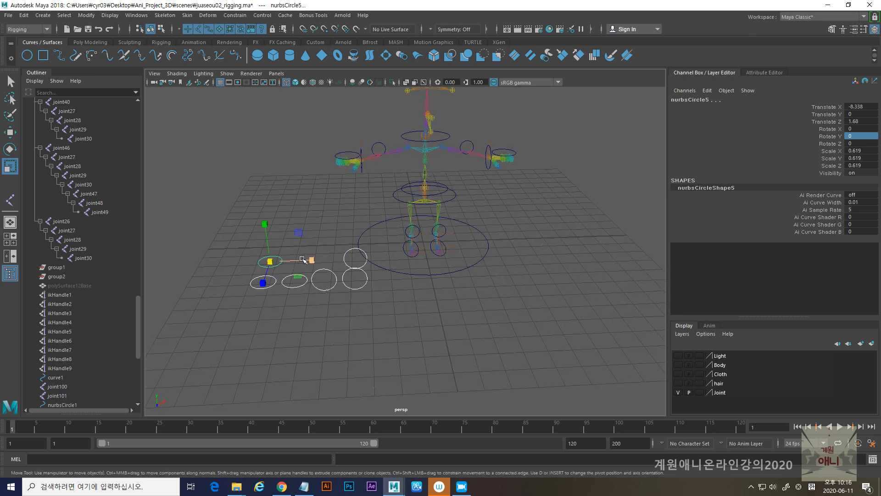
key(w)
drag(308, 261, 210, 261)
alt+right_drag(321, 243, 359, 239)
alt+drag(358, 239, 331, 299)
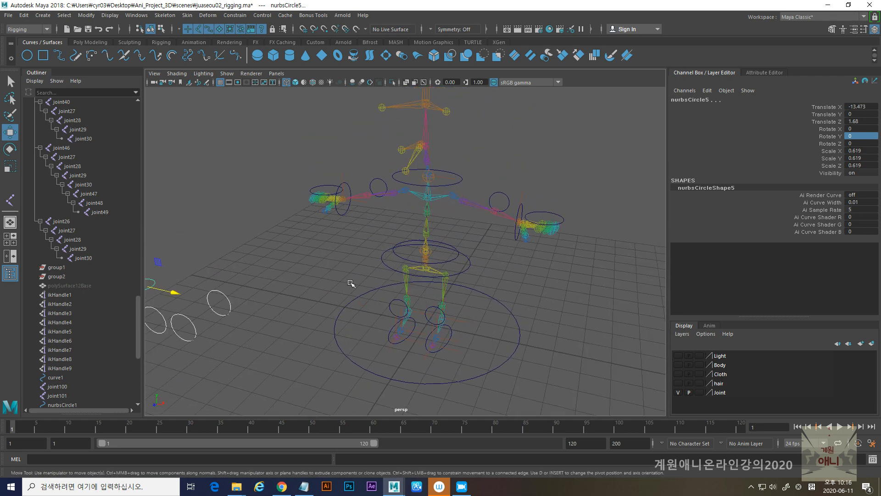
click(462, 486)
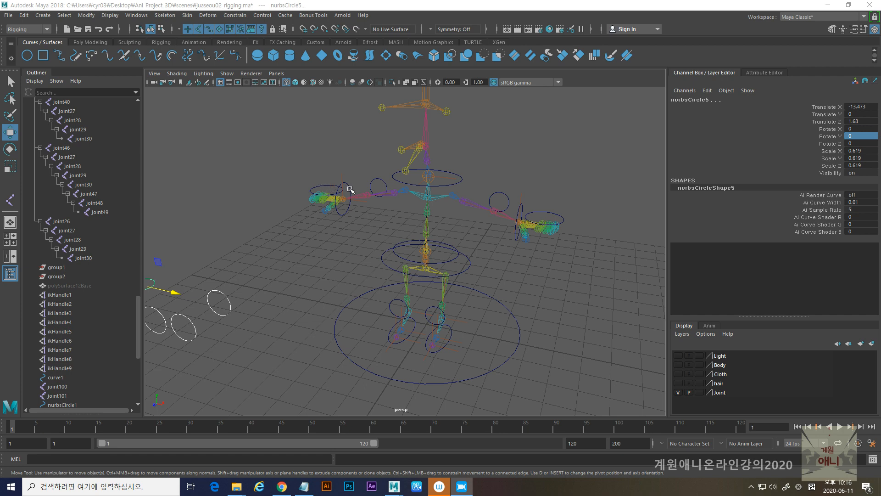
alt+drag(345, 198, 366, 228)
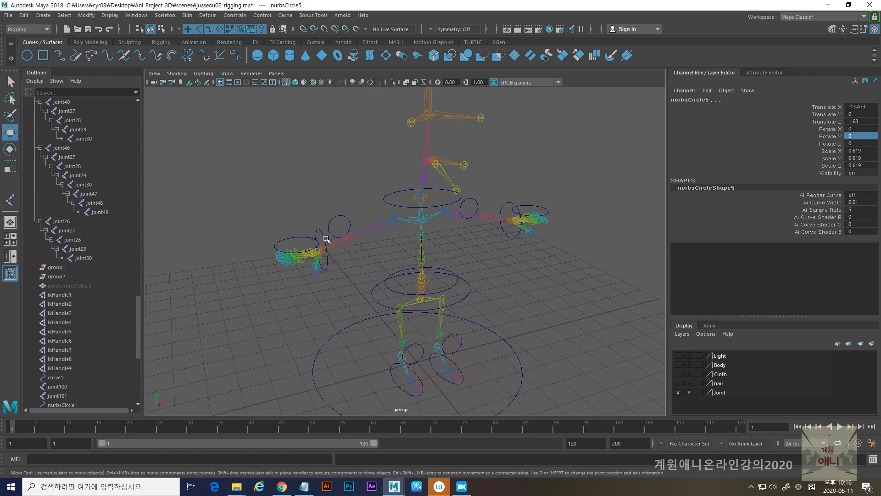
- Select the hand, wrist, elbow, chest, waist, hip and ground controller circles together
click(295, 239)
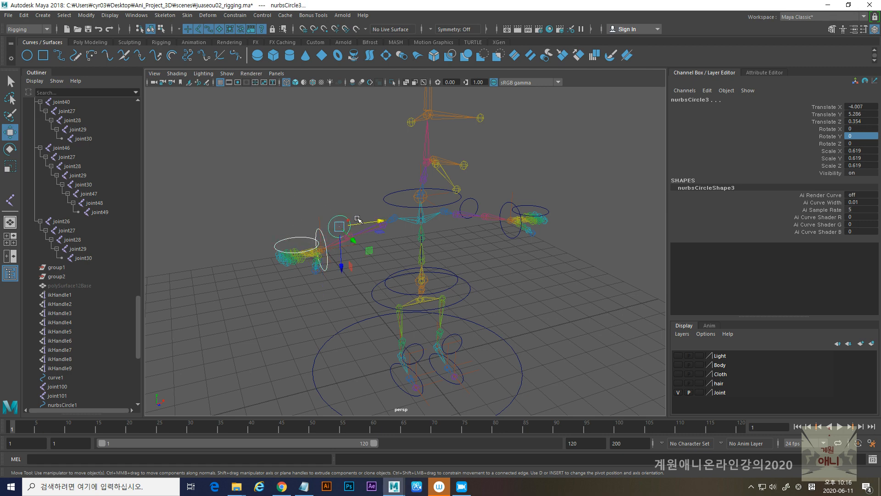
click(398, 199)
click(477, 203)
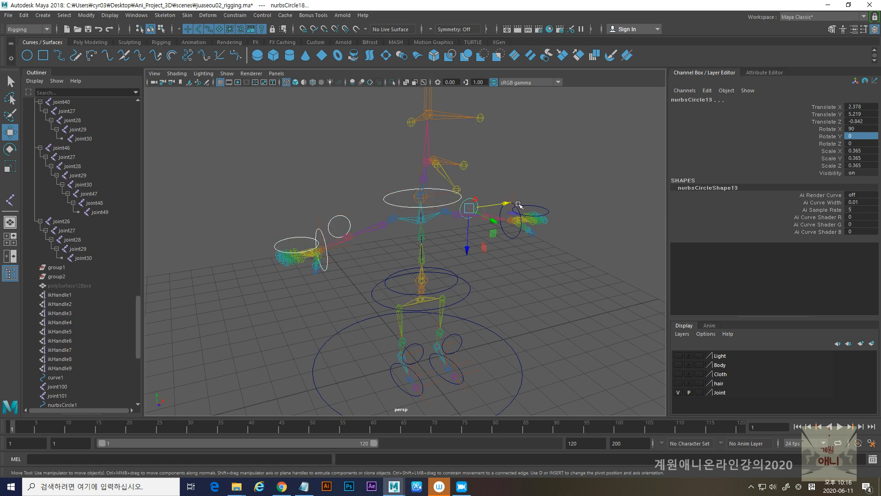
key(alt+shift)
alt+right_drag(513, 173, 555, 249)
alt+middle_drag(555, 248, 458, 290)
shift+click(486, 262)
click(523, 213)
click(385, 310)
click(420, 339)
click(449, 380)
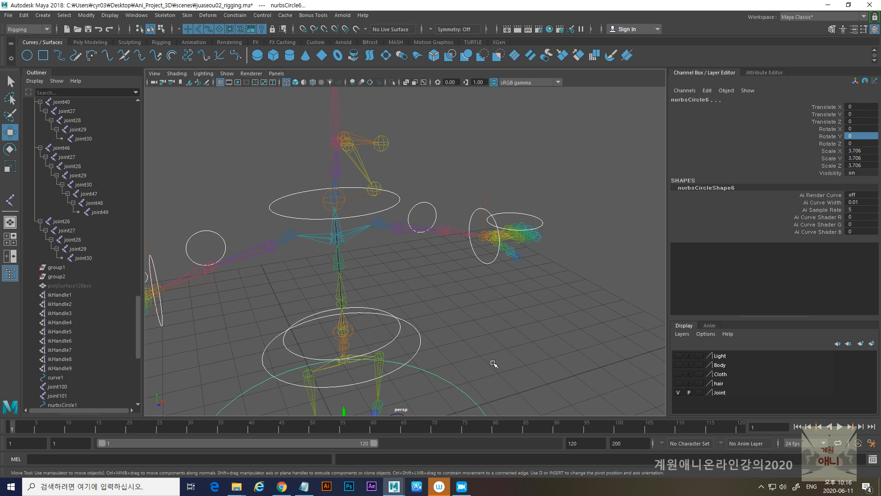
- Add both knee circles and both foot circles to the selection and freeze the transformations of all selected controllers
key(f)
click(376, 228)
shift+click(468, 241)
shift+click(467, 309)
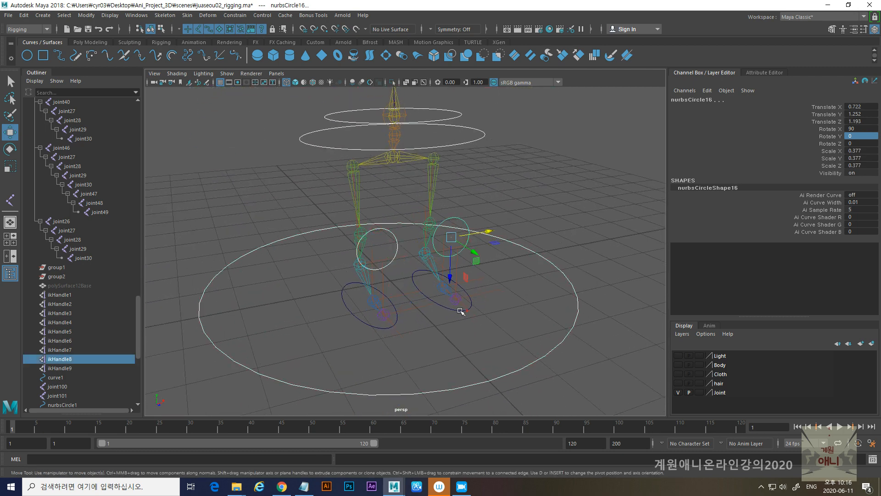
shift+click(382, 328)
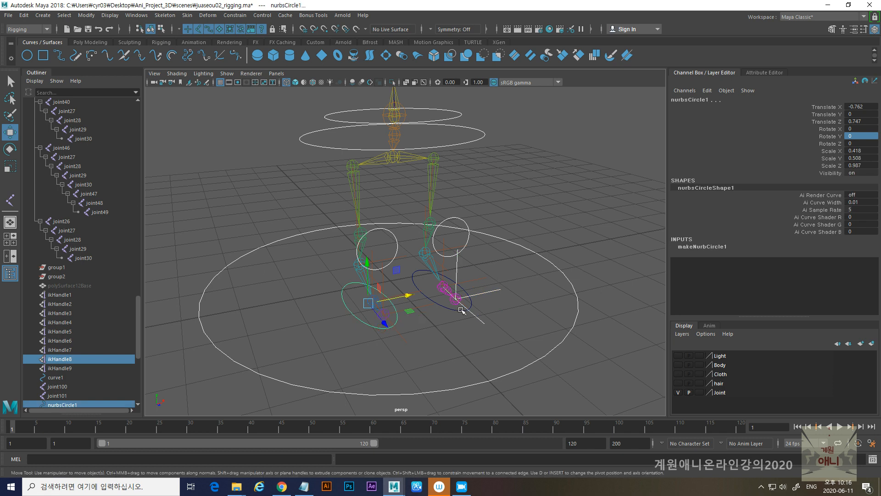
shift+click(472, 312)
click(445, 308)
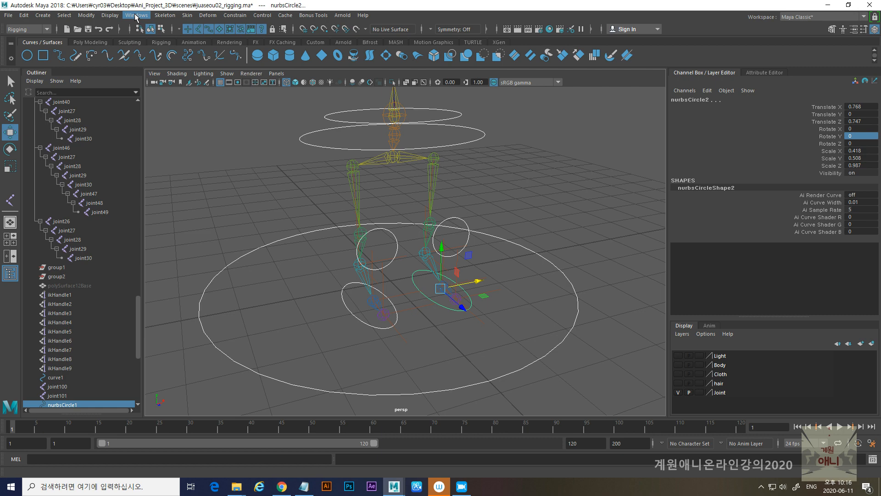
click(87, 15)
mouse_move(24, 15)
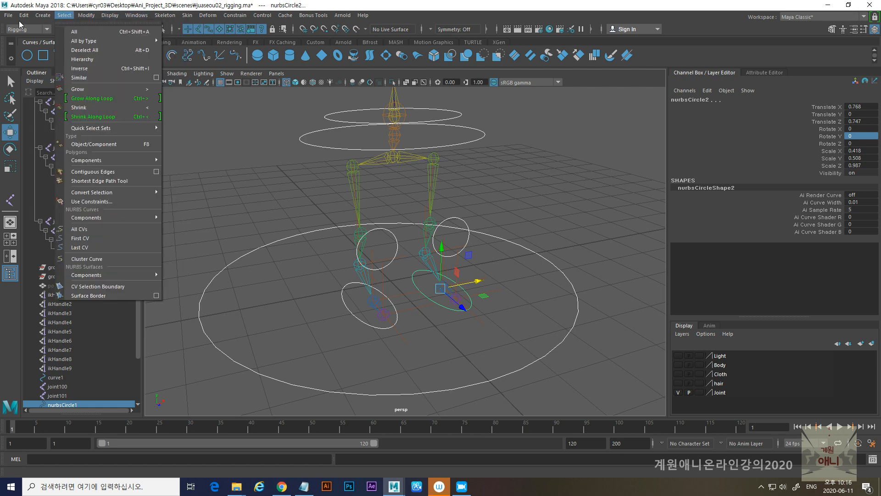
mouse_move(115, 124)
click(160, 131)
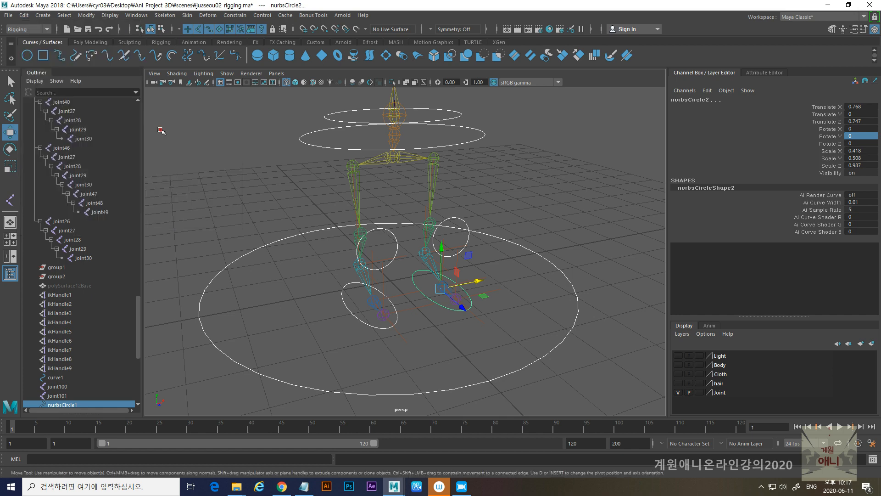
click(86, 15)
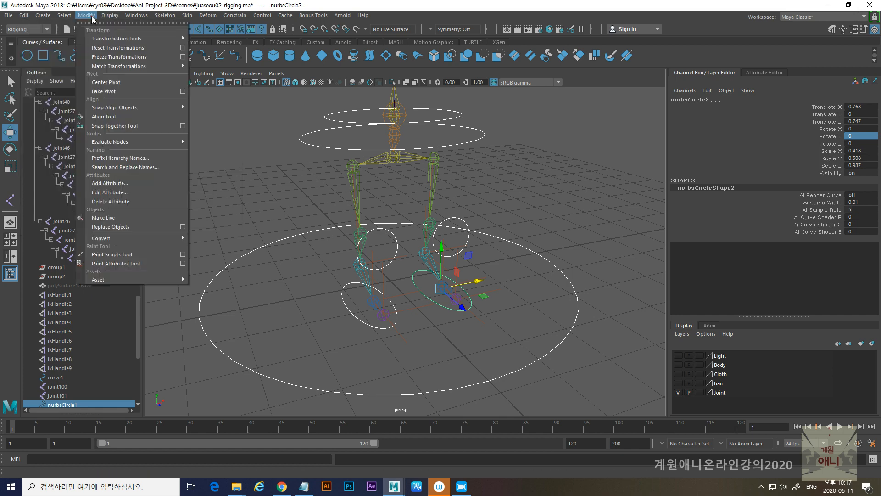
click(109, 57)
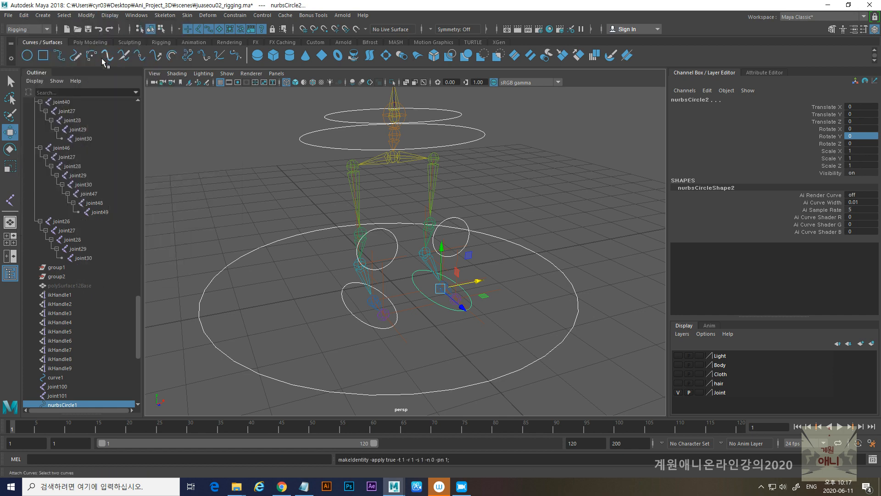
- Check the transform values of the ground, foot, knee, hip and waist circles one after another
alt+right_drag(350, 204, 303, 215)
drag(257, 237, 296, 263)
alt+drag(355, 280, 341, 284)
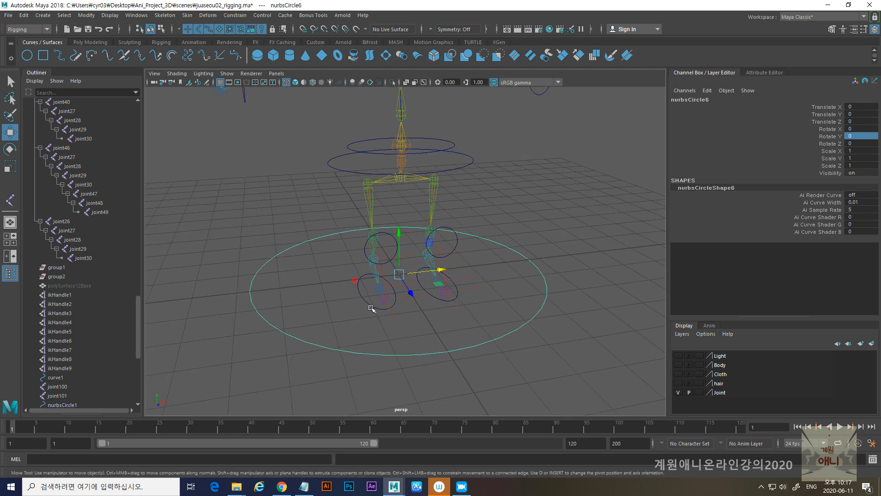
click(368, 302)
click(387, 234)
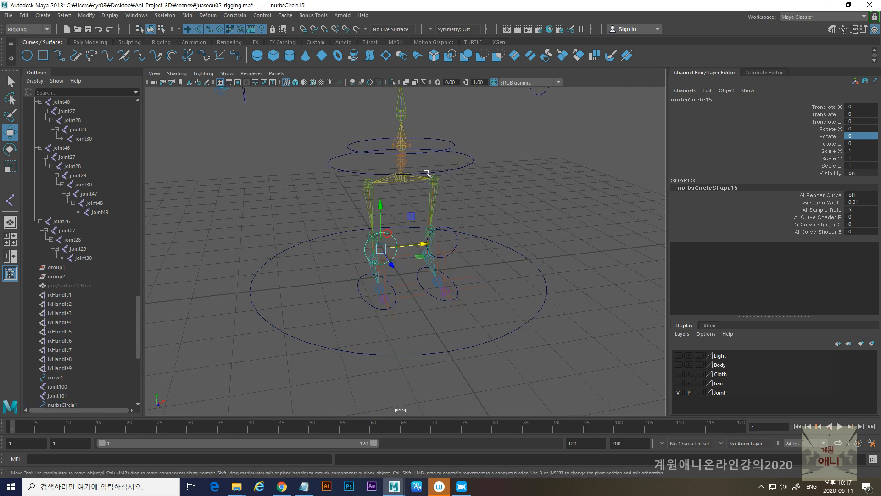
click(451, 165)
click(448, 143)
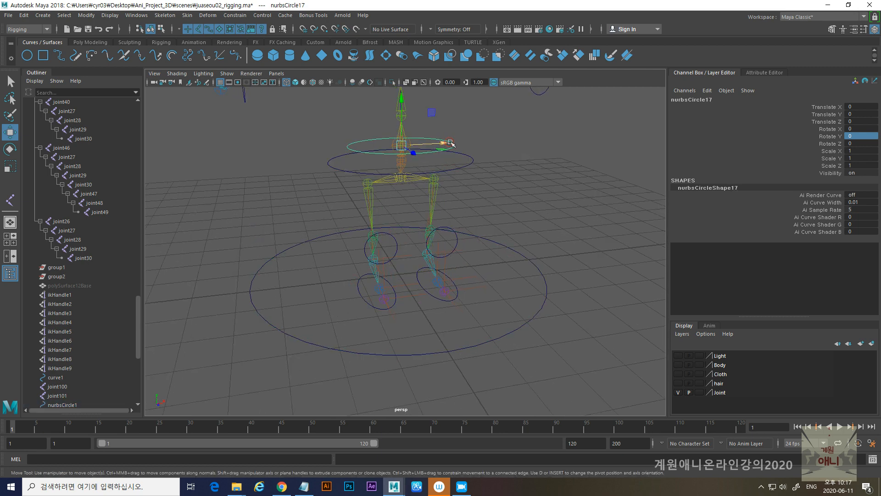
- Constrain the negative-side arm's IK handle to its elbow circle with a Pole Vector constraint
alt+drag(492, 215, 393, 233)
alt+drag(281, 209, 315, 231)
alt+right_drag(290, 227, 321, 241)
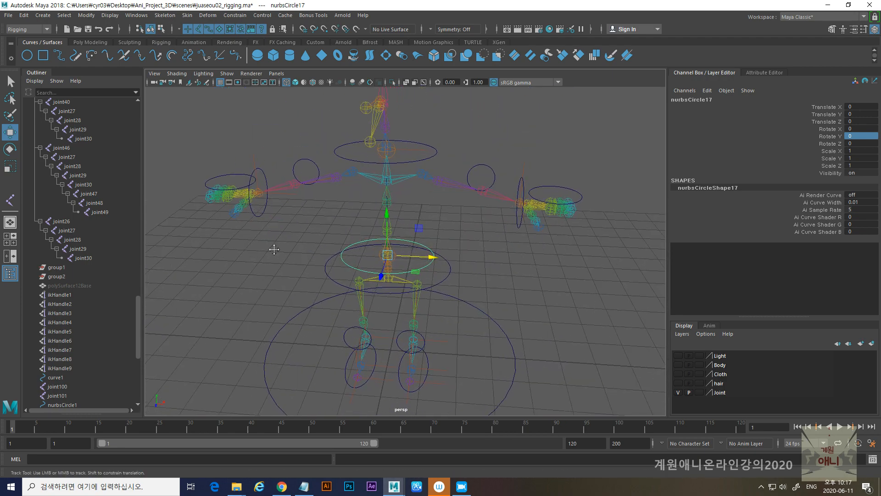
alt+middle_drag(275, 251, 303, 249)
alt+drag(305, 261, 304, 254)
alt+middle_drag(306, 255, 302, 202)
mouse_move(352, 210)
alt+mouse_down()
mouse_move(350, 226)
mouse_move(314, 230)
mouse_move(311, 211)
mouse_move(308, 249)
mouse_move(346, 240)
mouse_move(345, 205)
alt+mouse_up()
click(335, 227)
click(344, 231)
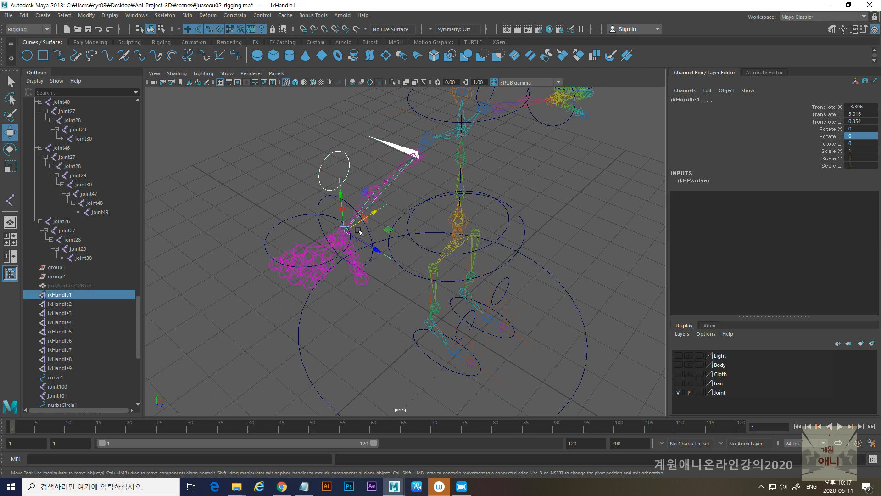
click(235, 15)
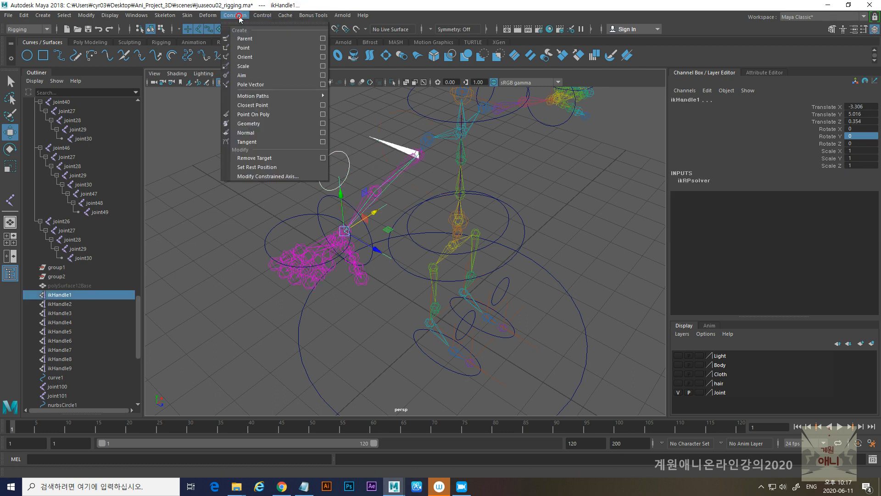
click(247, 88)
- Apply a Pole Vector constraint from the positive-side elbow circle to that arm's IK handle
alt+drag(582, 179, 504, 170)
click(526, 195)
shift+click(484, 199)
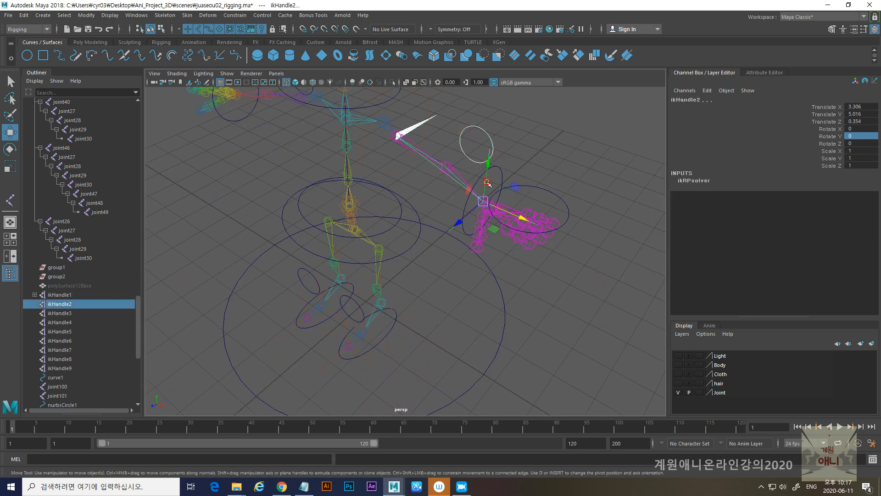
key(g)
- Constrain the negative-side leg's IK handle to its knee circle with a Pole Vector constraint
alt+middle_drag(383, 202, 447, 143)
alt+drag(448, 144, 468, 137)
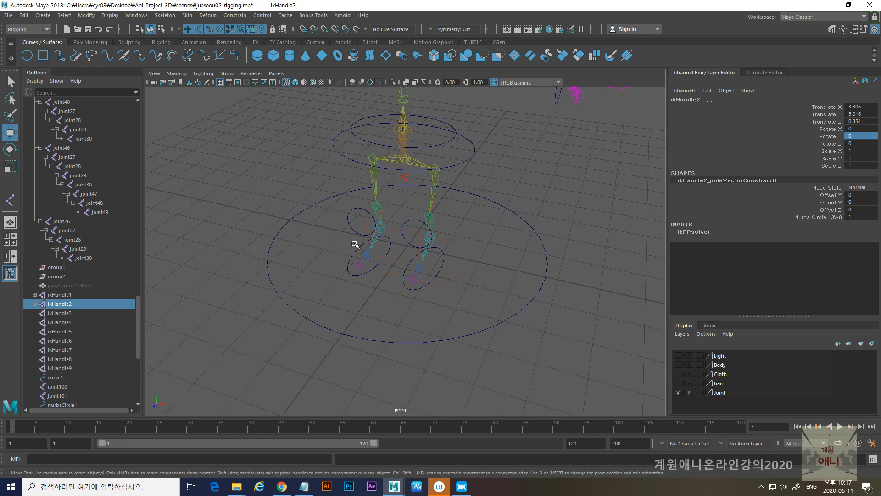
click(349, 217)
alt+middle_drag(367, 229, 376, 178)
alt+right_drag(376, 178, 372, 206)
alt+drag(351, 223, 334, 230)
alt+middle_drag(334, 230, 398, 211)
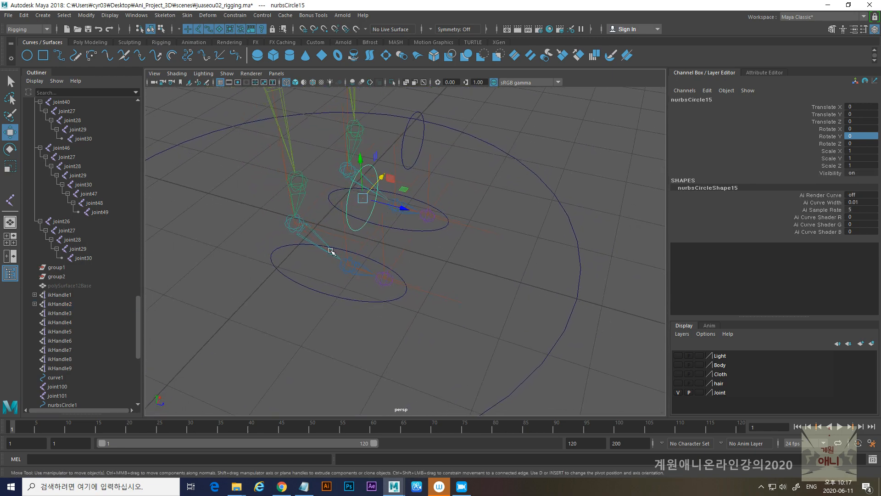
click(309, 211)
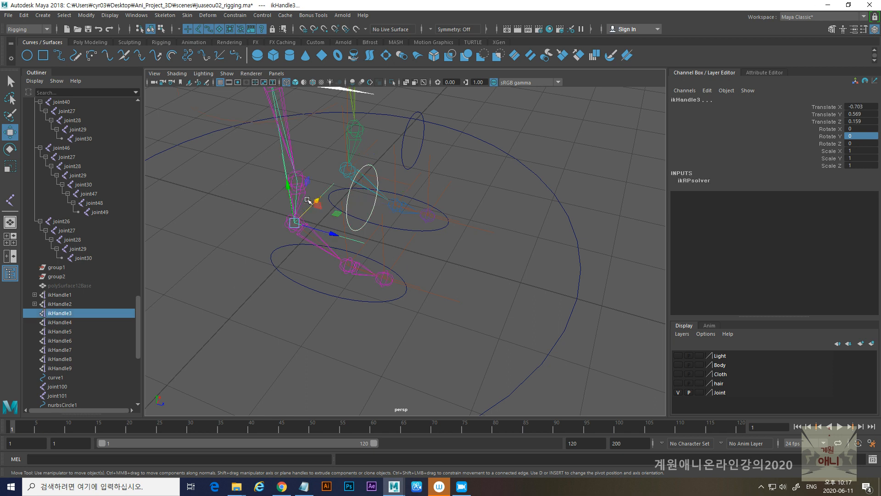
key(g)
- Apply a Pole Vector constraint from the positive-side knee circle to that leg's IK handle
alt+middle_drag(412, 168, 415, 234)
alt+drag(441, 222, 389, 219)
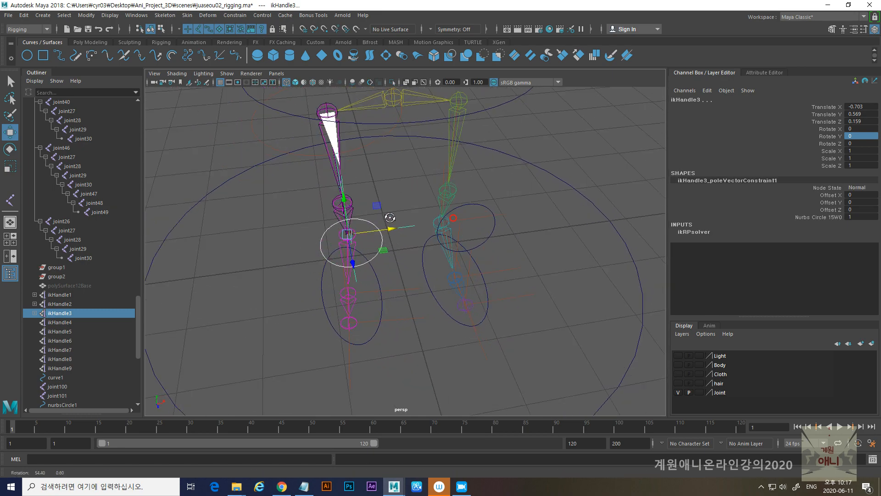
click(475, 205)
alt+drag(519, 227, 409, 262)
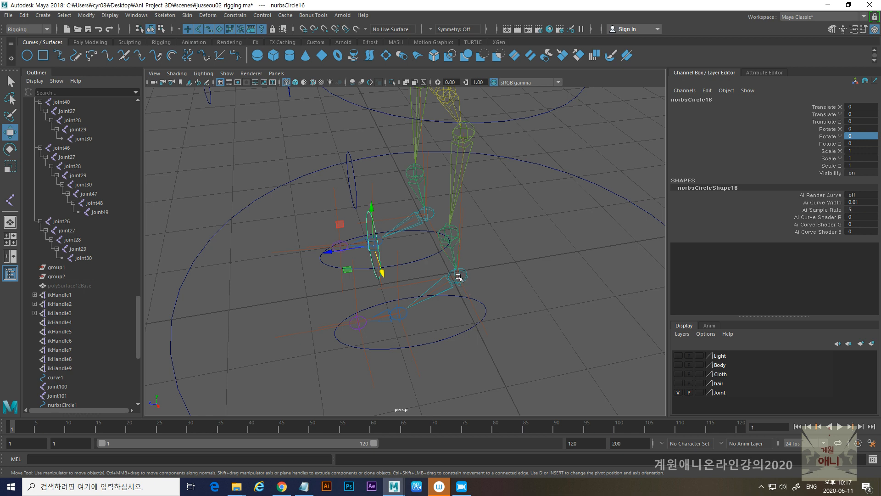
click(458, 277)
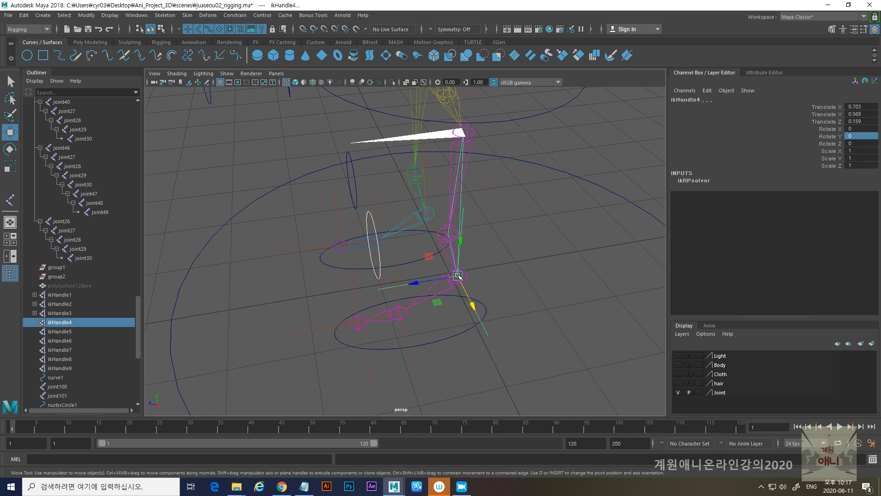
key(g)
- Test the negative-side leg by selecting its knee circle and nudging its knee joint, and undo the trial move
alt+right_drag(544, 252, 321, 225)
alt+drag(321, 224, 393, 261)
click(355, 210)
key(ctrl+z)
alt+right_drag(388, 250, 455, 328)
alt+drag(454, 329, 440, 317)
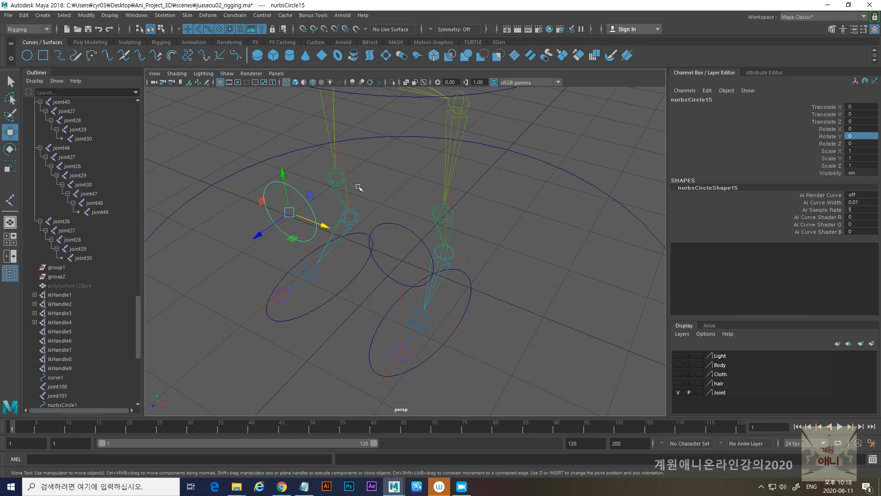
alt+drag(472, 239, 402, 219)
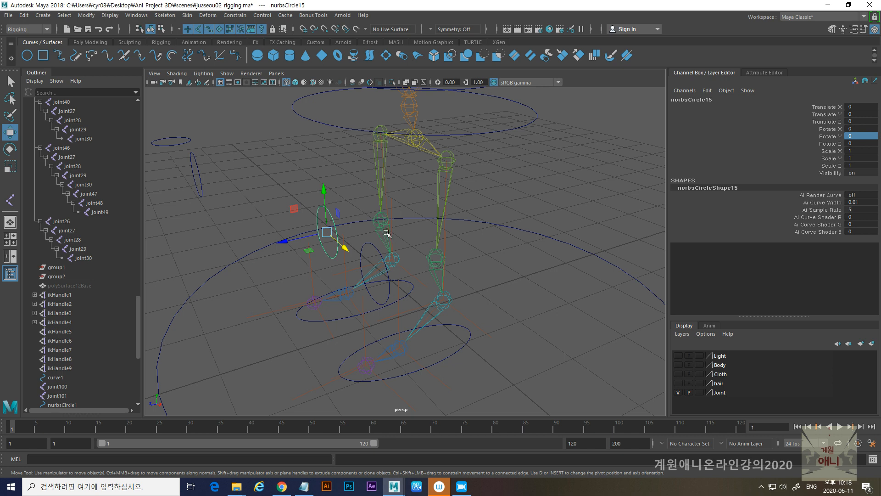
click(375, 217)
mouse_move(341, 228)
mouse_down()
mouse_move(361, 225)
mouse_move(350, 228)
mouse_up()
key(ctrl+z)
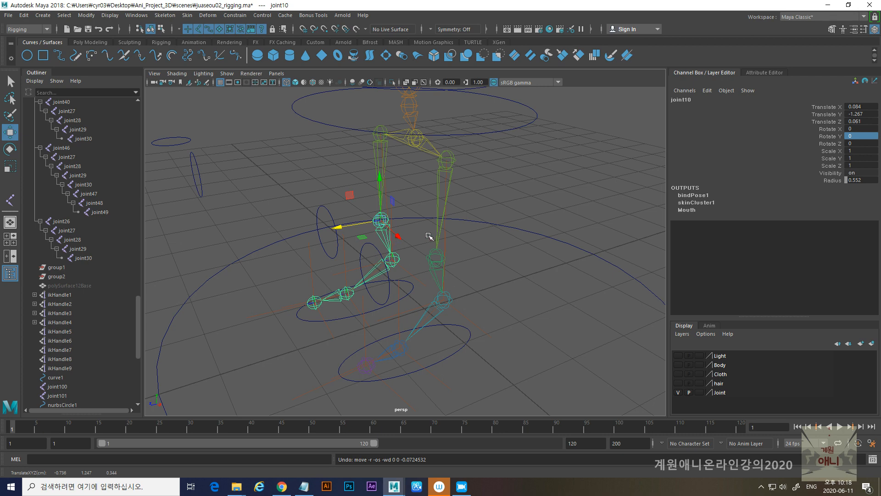
- Examine the placement of the controller circles around the whole skeleton from several angles
alt+drag(453, 283, 516, 281)
alt+right_drag(515, 281, 421, 277)
alt+drag(393, 261, 358, 279)
alt+middle_drag(377, 237, 386, 299)
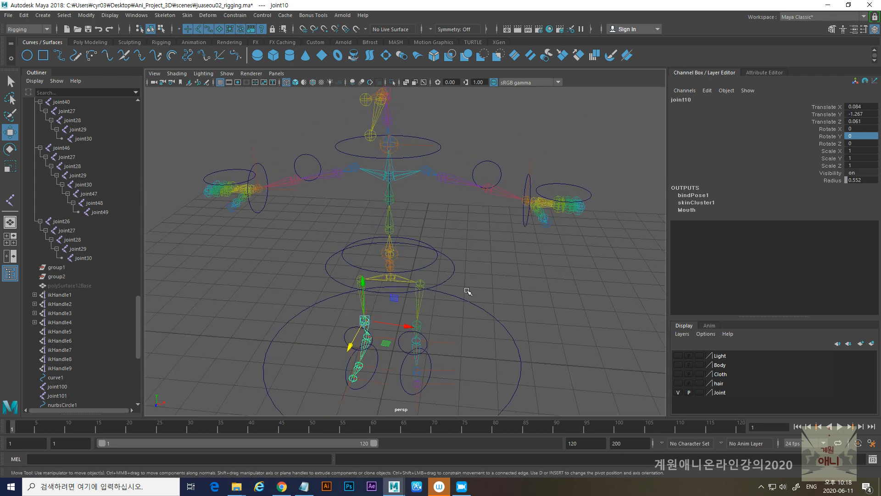
alt+right_drag(436, 211, 464, 258)
alt+middle_drag(423, 276, 439, 261)
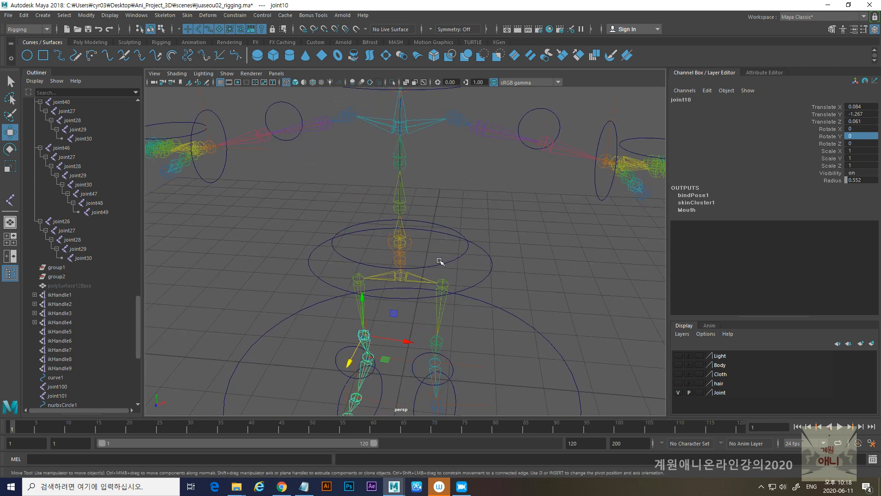
alt+right_drag(521, 293, 441, 295)
alt+drag(441, 295, 388, 293)
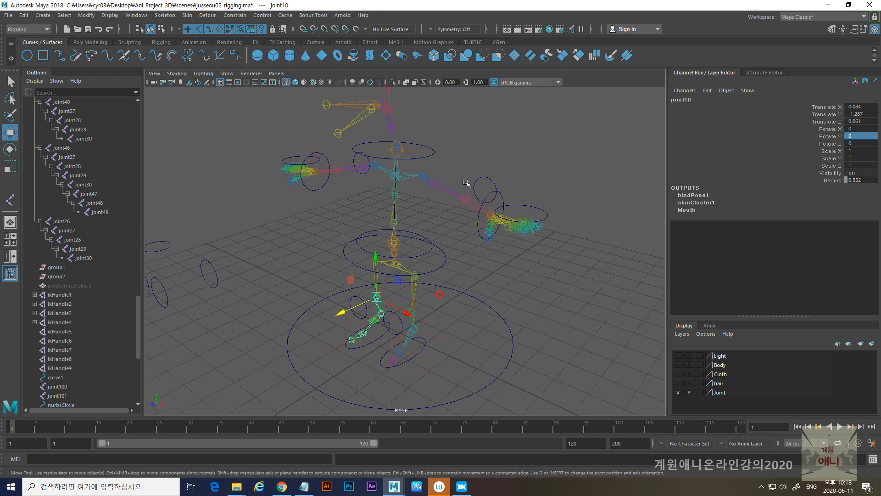
- Select the negative-side hand circle and check its transform values
alt+drag(387, 248, 444, 242)
alt+middle_drag(309, 240, 436, 258)
alt+right_drag(390, 185, 502, 249)
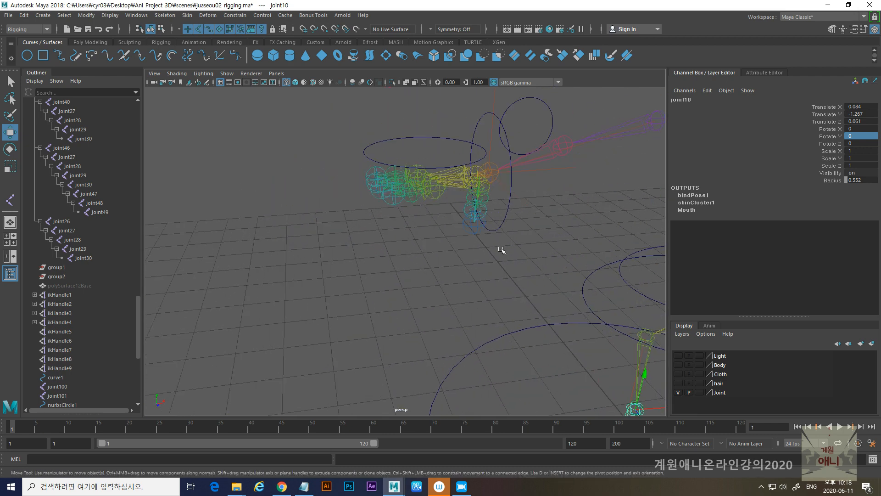
alt+middle_drag(390, 134, 333, 200)
click(365, 254)
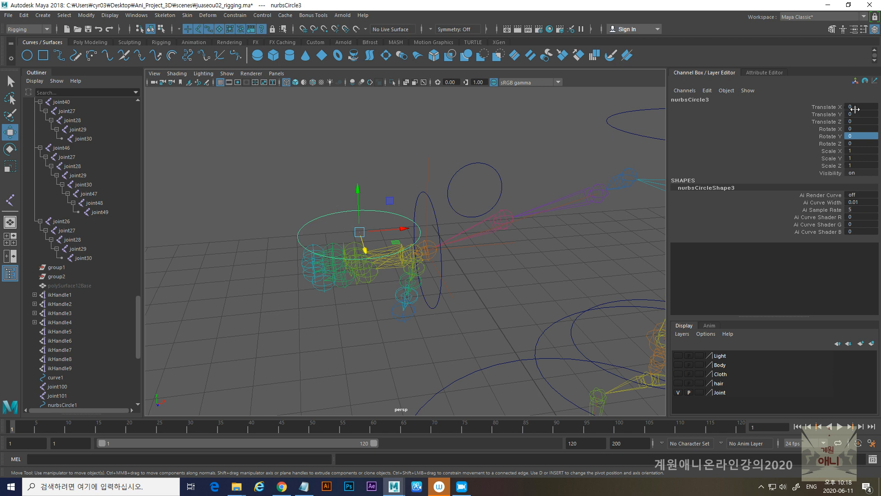
- Parent the negative-side arm's wrist IK handle under the circle surrounding that wrist
drag(327, 203, 337, 224)
click(417, 200)
alt+drag(418, 202, 443, 227)
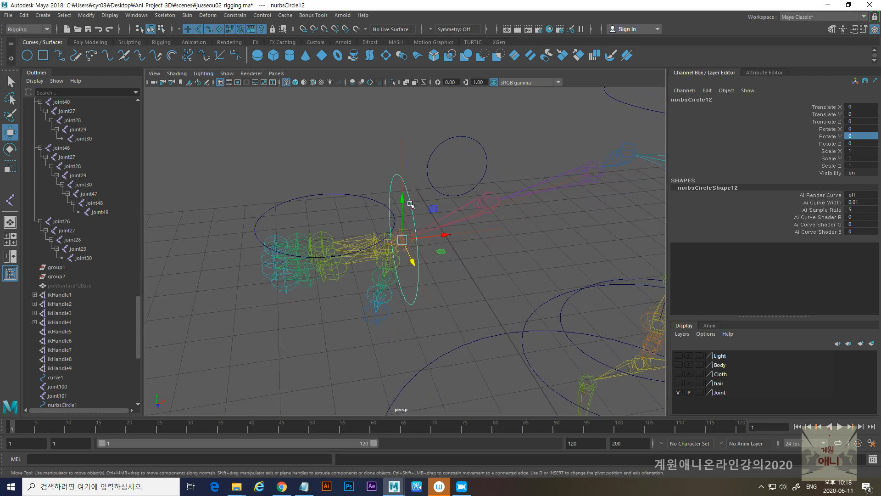
alt+drag(446, 222, 406, 195)
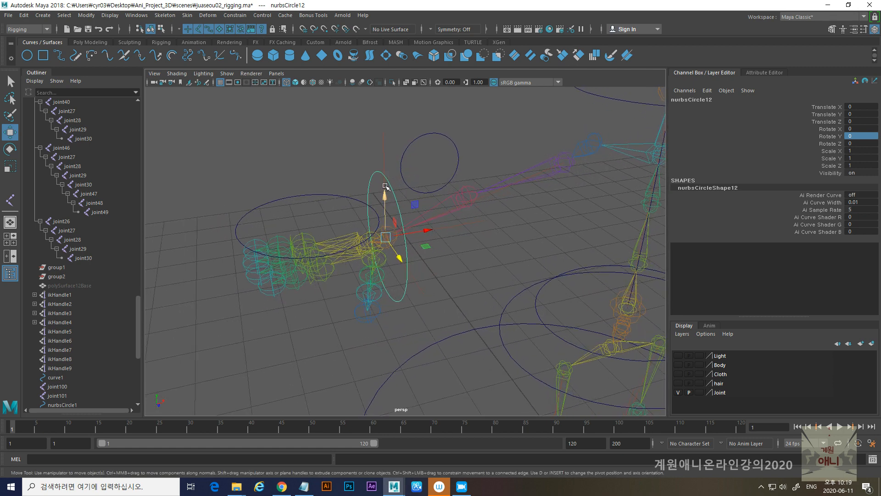
click(384, 185)
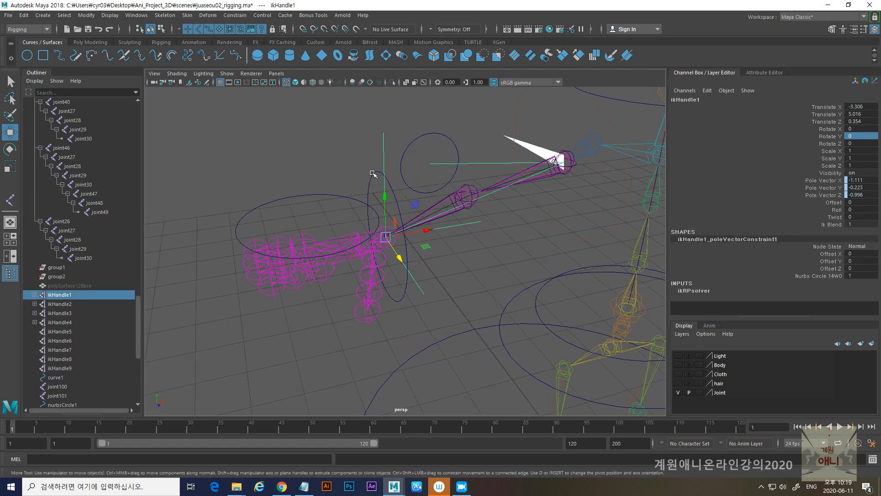
click(373, 174)
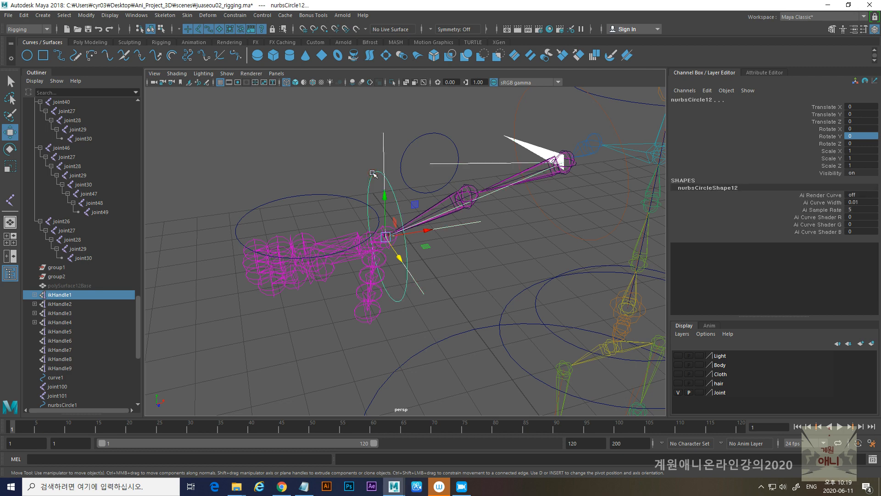
key(p)
click(373, 174)
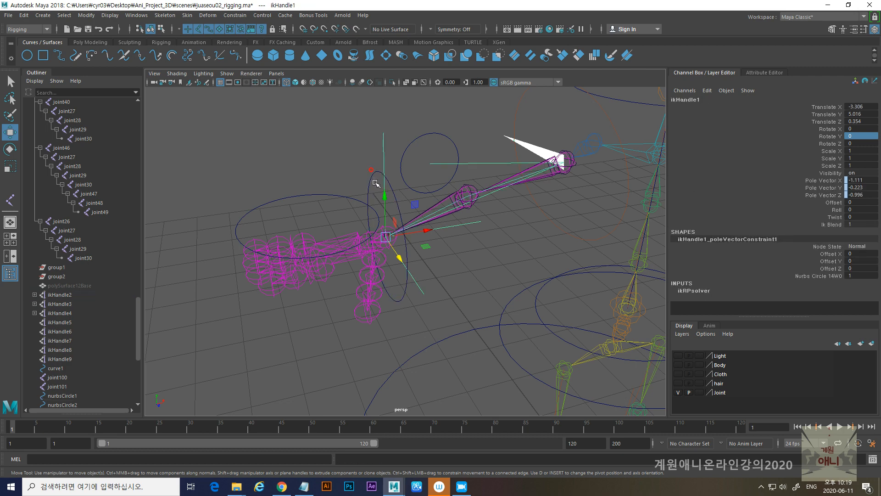
- Test the negative-side arm by moving its wrist circle, and reset the circle's Translate X and Translate Y to 0
scroll(371, 218, down, 3)
mouse_move(371, 217)
alt+mouse_down()
mouse_move(378, 198)
mouse_move(379, 263)
mouse_move(372, 125)
mouse_move(374, 206)
alt+mouse_up()
drag(415, 252, 257, 261)
alt+right_drag(399, 242, 352, 297)
drag(334, 250, 368, 250)
drag(313, 209, 310, 162)
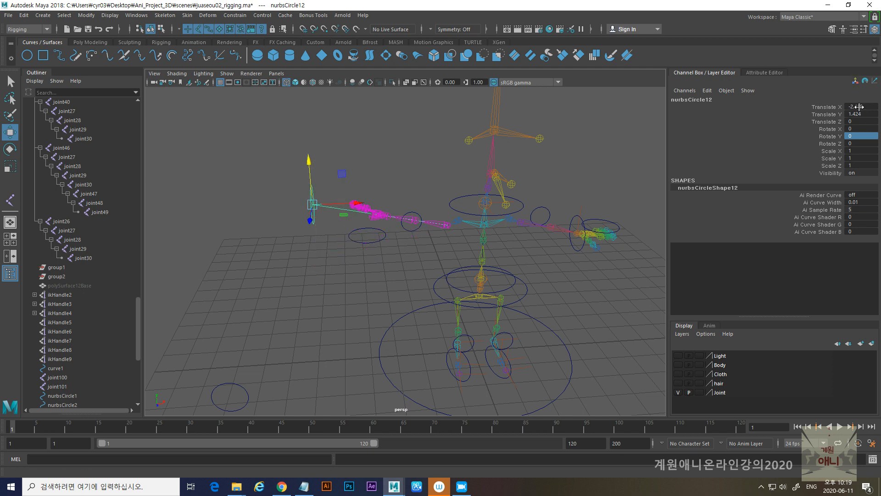
click(861, 107)
text(0)
click(868, 114)
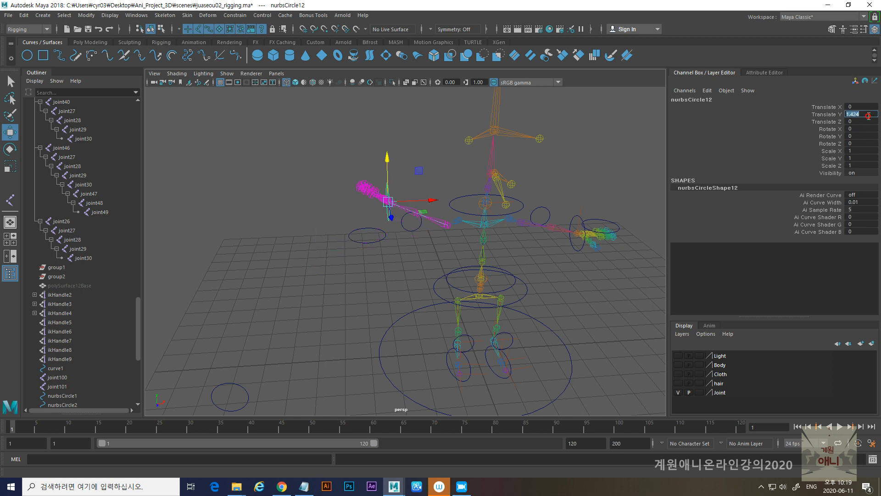
key(Return)
- Apply a Parent constraint with Maintain offset from the positive-side wrist circle to that arm's IK handle
alt+middle_drag(577, 206, 406, 223)
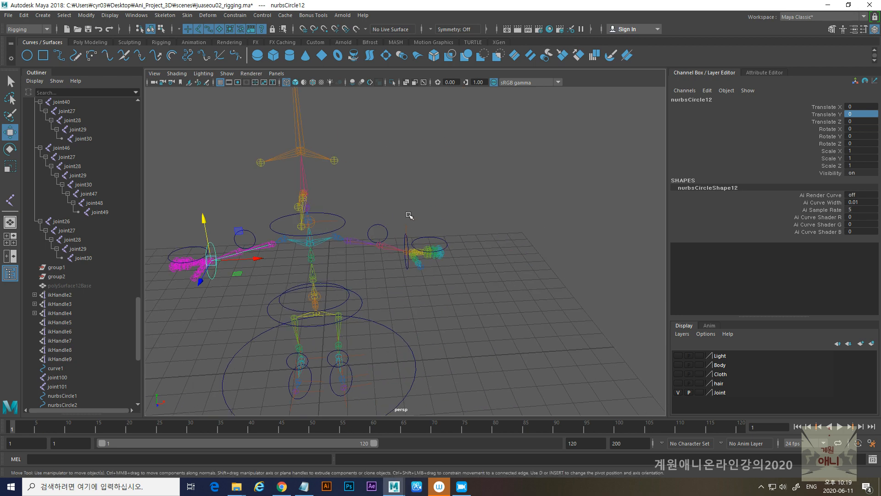
alt+right_drag(406, 222, 432, 273)
click(409, 222)
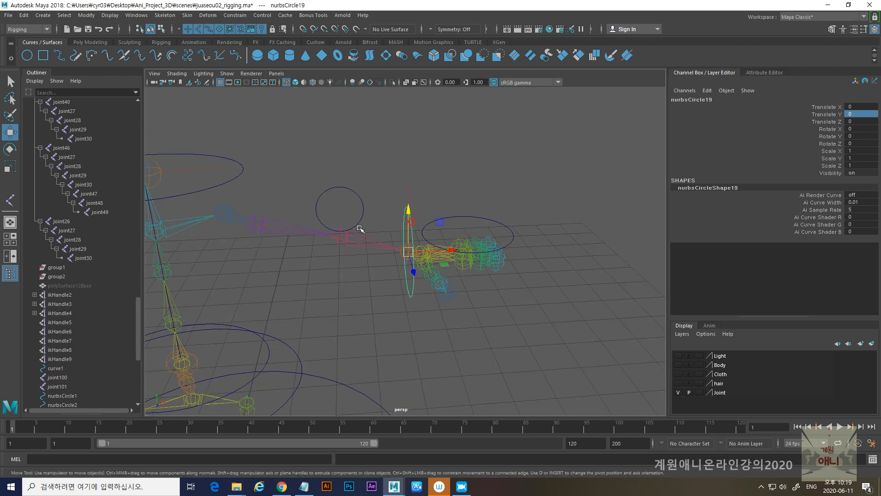
alt+right_drag(361, 230, 407, 276)
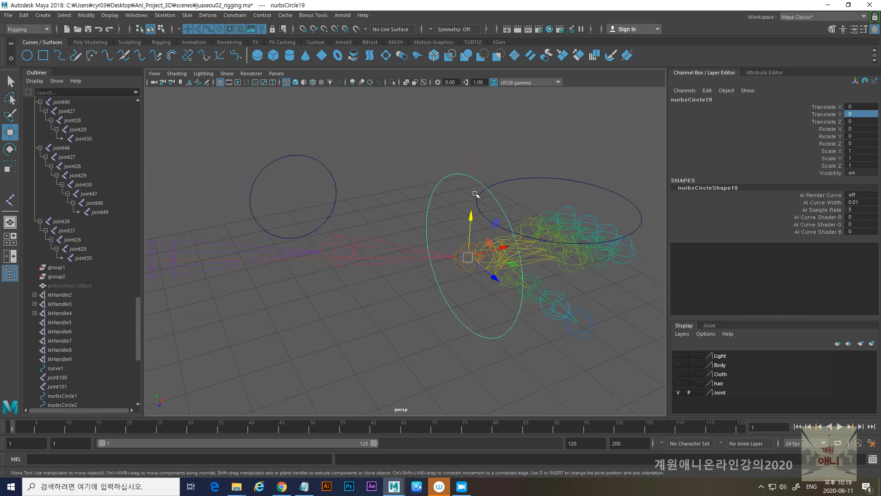
shift+click(474, 188)
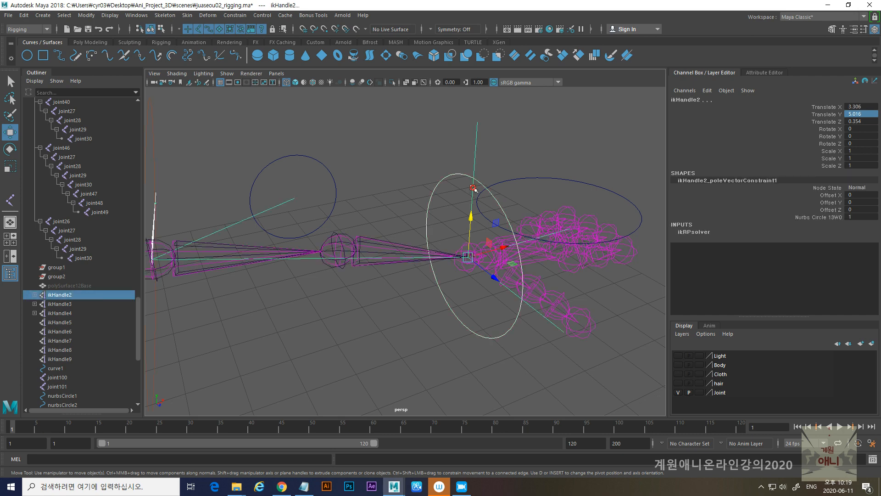
click(235, 15)
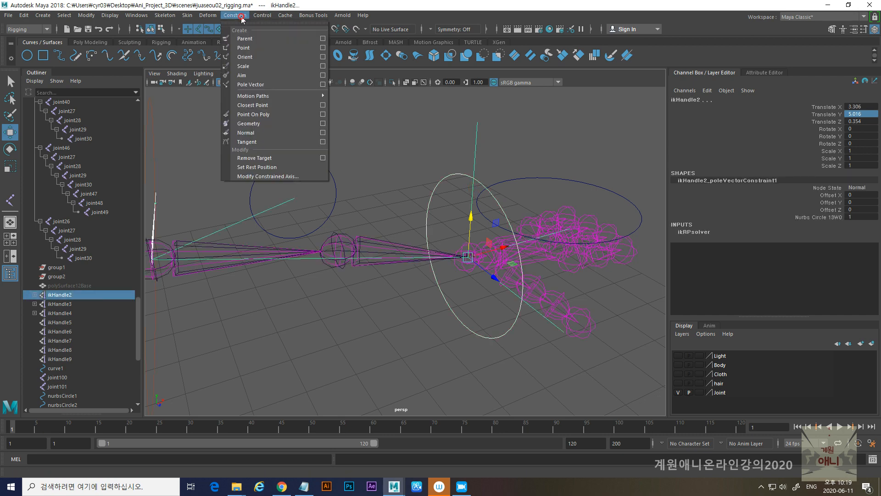
click(322, 39)
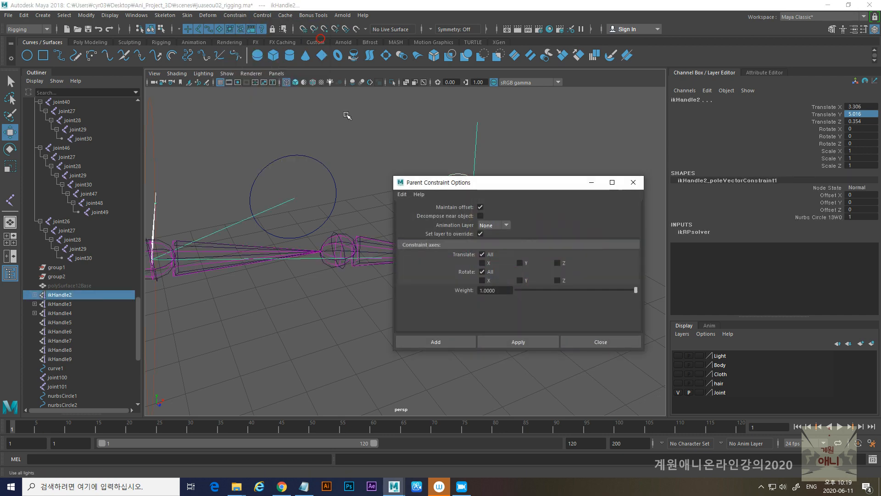
click(511, 338)
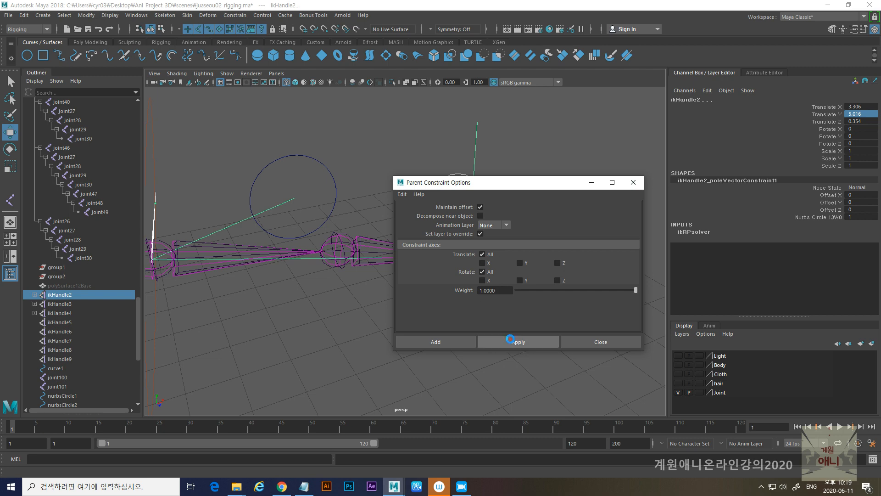
click(577, 342)
- Test the positive-side arm by moving its wrist circle in toward the body and down
alt+right_drag(487, 276, 393, 256)
alt+drag(393, 256, 374, 252)
drag(410, 209, 414, 232)
alt+right_drag(487, 275, 448, 258)
alt+drag(447, 258, 425, 248)
drag(412, 214, 406, 143)
drag(456, 185, 494, 182)
drag(455, 139, 451, 244)
drag(488, 281, 381, 287)
click(341, 260)
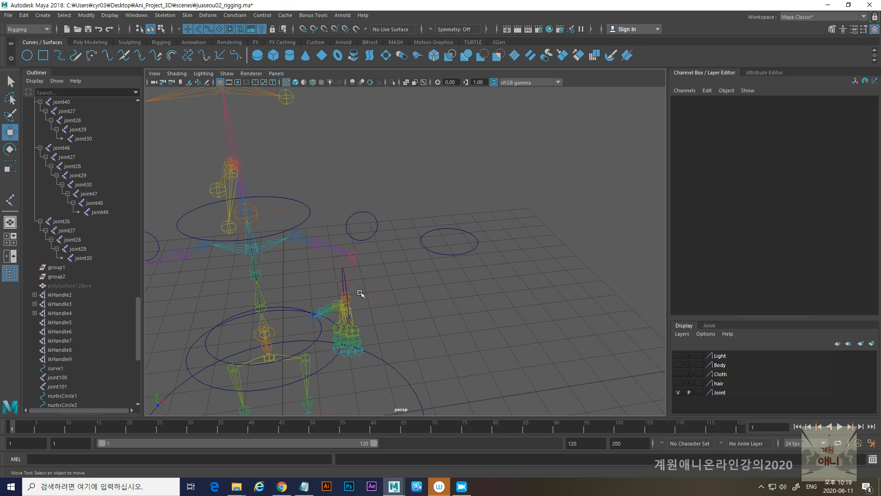
click(345, 276)
- Reset the positive-side wrist circle's Translate Y and Translate X to 0
alt+drag(340, 257, 459, 274)
double_click(861, 115)
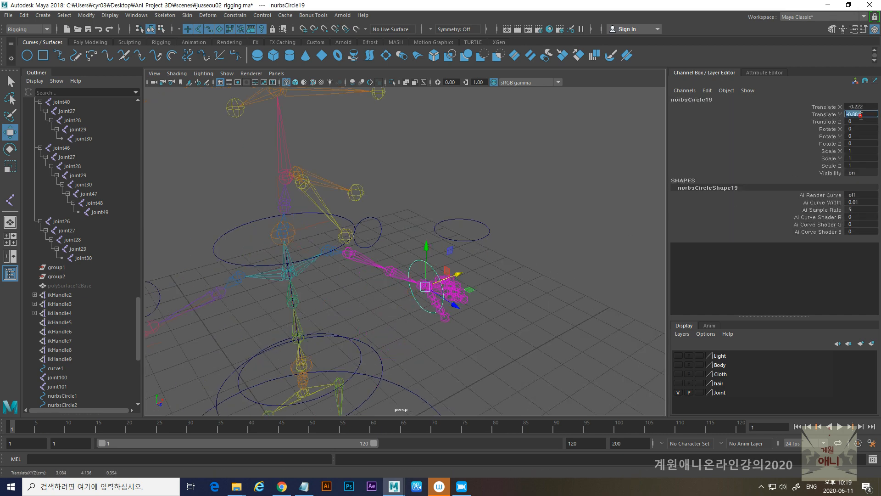
text(0)
key(Return)
double_click(861, 106)
text(0)
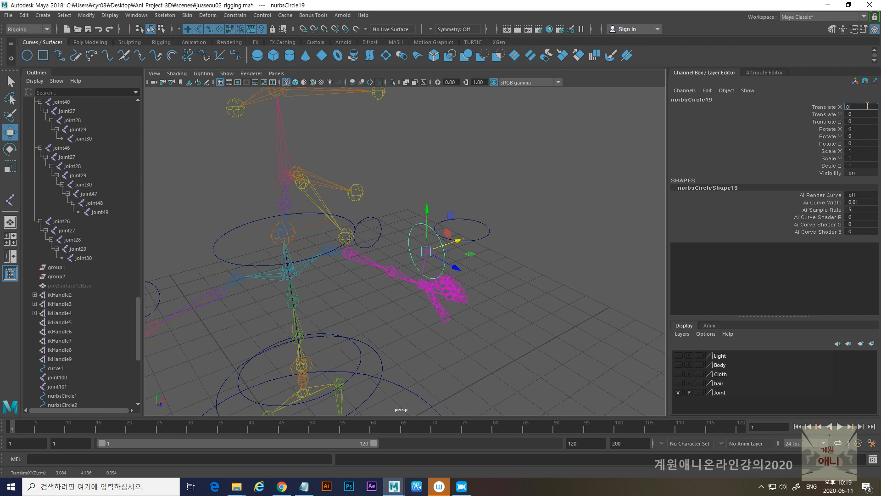
key(Return)
- Examine the hand and wrist circles and IK handles on both arms, selecting them to check their transform values
alt+drag(492, 305, 409, 303)
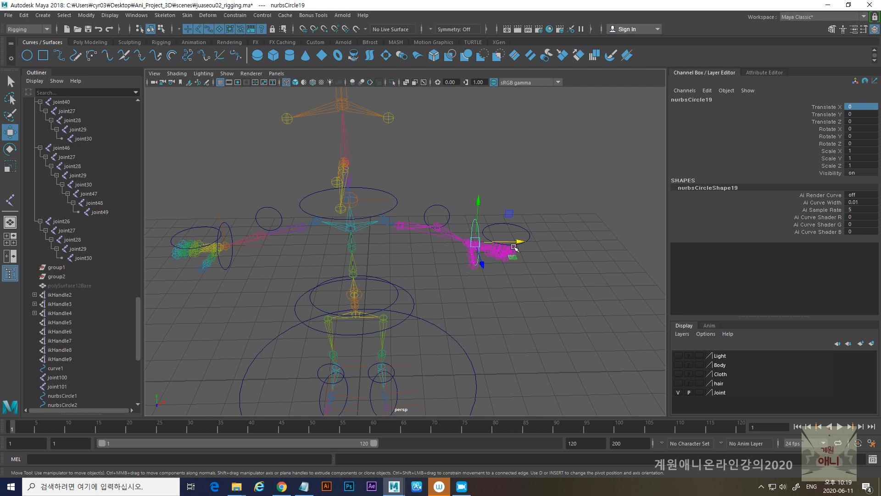
alt+middle_drag(343, 284, 440, 276)
alt+right_drag(360, 294, 376, 307)
drag(317, 211, 330, 239)
alt+right_drag(337, 282, 364, 321)
alt+middle_drag(364, 320, 398, 254)
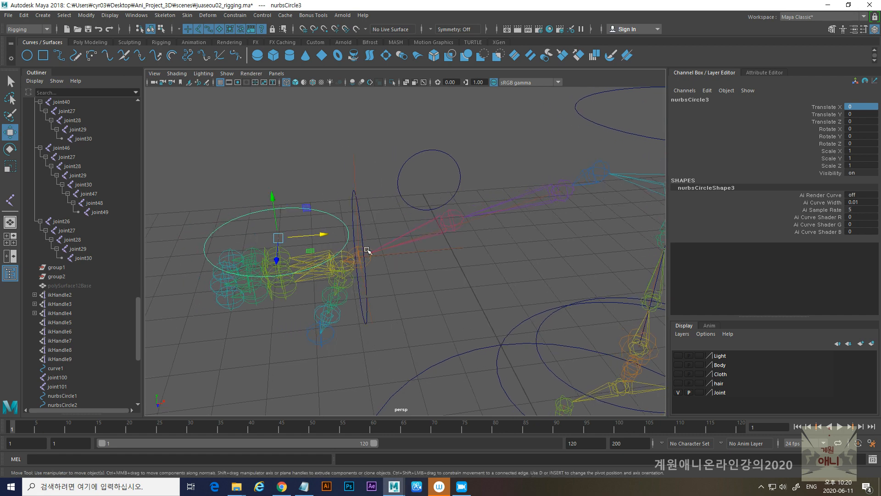
alt+drag(372, 232, 383, 235)
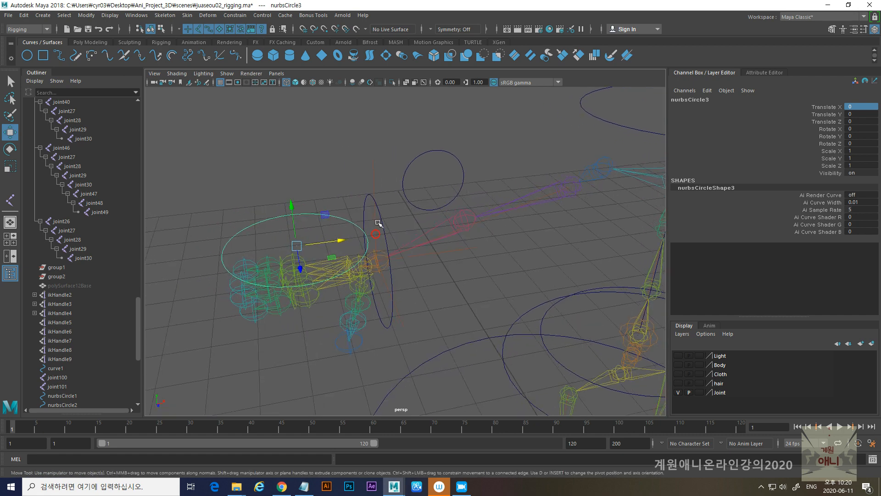
click(379, 225)
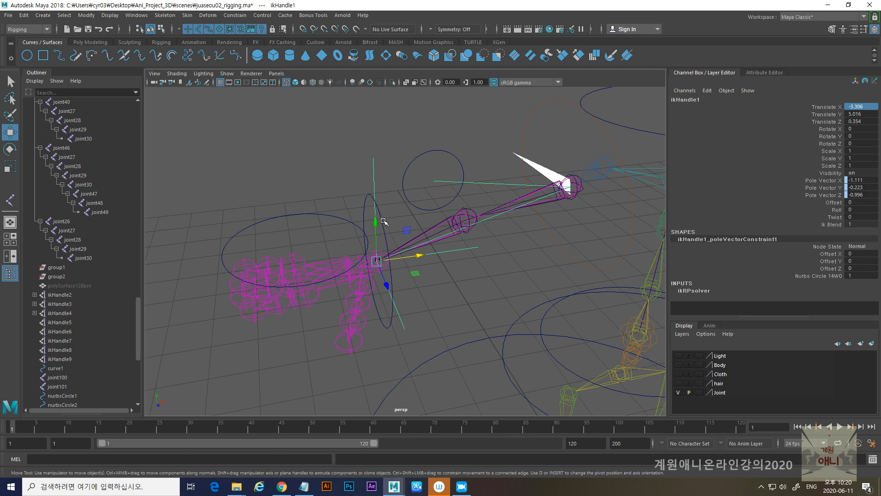
click(383, 220)
alt+middle_drag(501, 279, 423, 292)
alt+drag(423, 292, 543, 270)
click(549, 202)
click(549, 203)
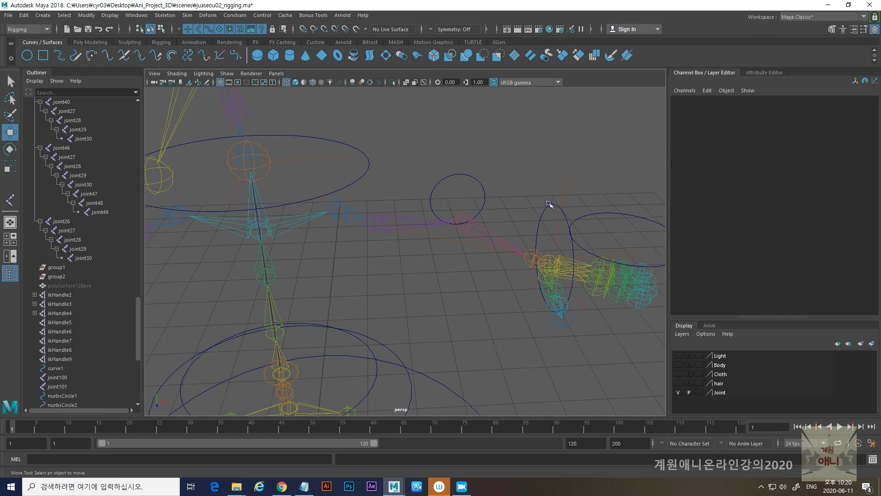
click(549, 203)
alt+drag(541, 295, 508, 253)
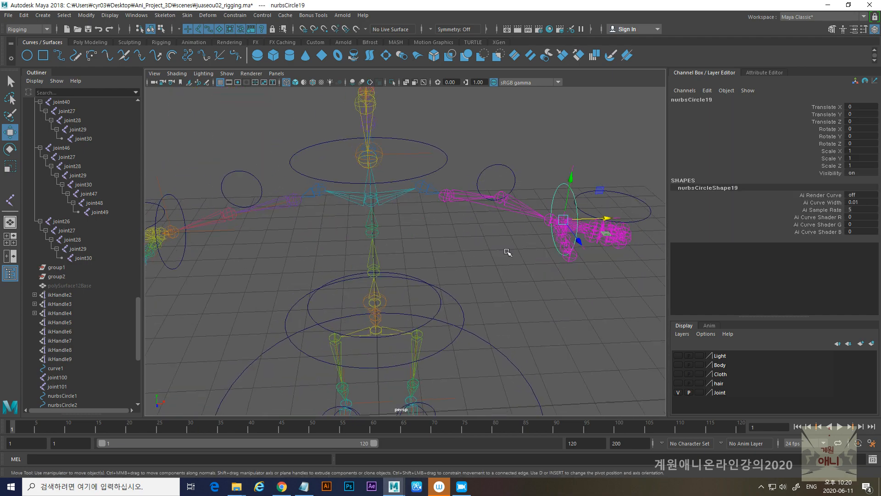
- Try selecting the negative-side hand circle together with the wrist circle
alt+drag(365, 271, 485, 260)
alt+middle_drag(295, 283, 360, 302)
drag(321, 204, 338, 224)
alt+right_drag(338, 224, 343, 268)
alt+drag(344, 268, 365, 271)
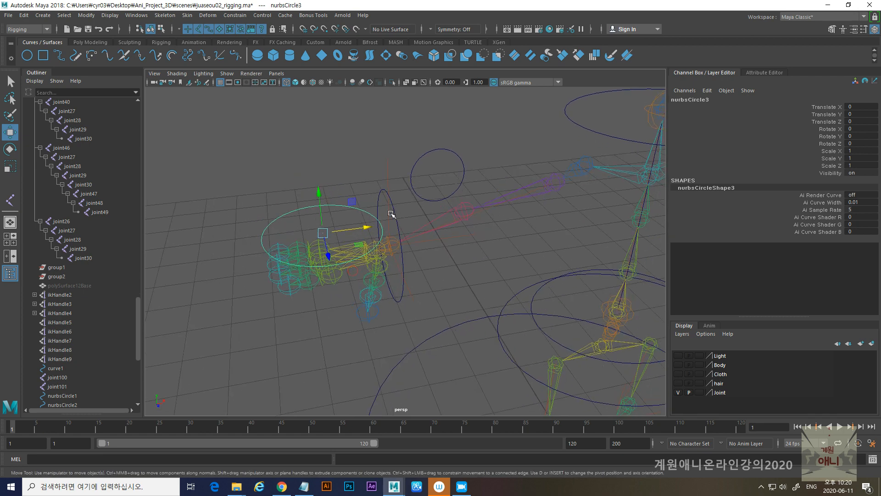
click(396, 221)
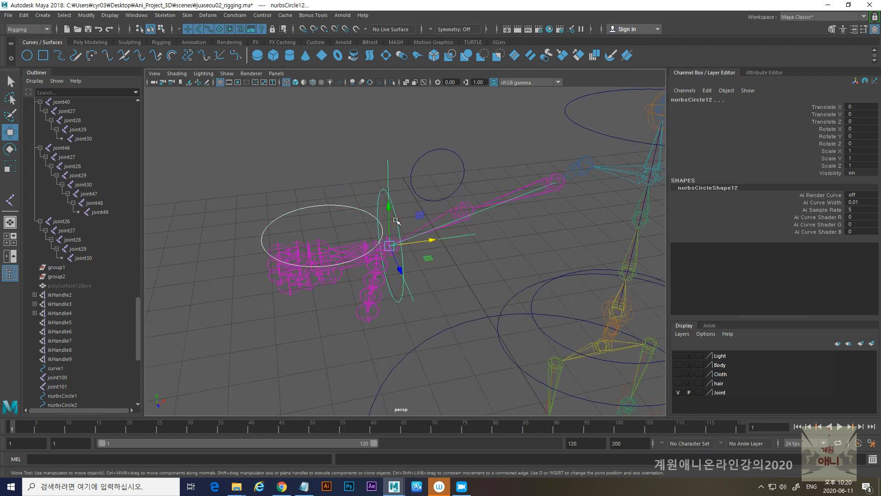
alt+drag(517, 272, 424, 226)
click(419, 225)
- Parent the root pelvis joint under the large circle around the hips
alt+drag(367, 243, 346, 262)
drag(257, 219, 326, 257)
scroll(310, 252, up, 2)
click(419, 217)
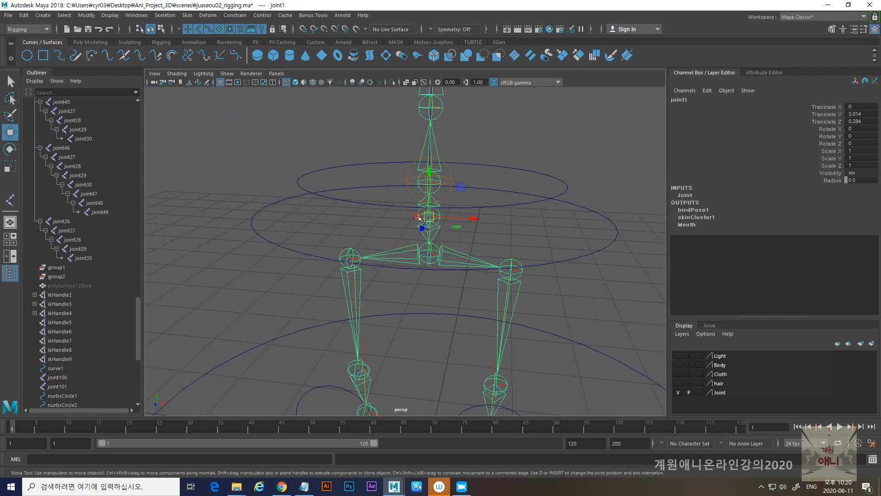
drag(228, 211, 270, 238)
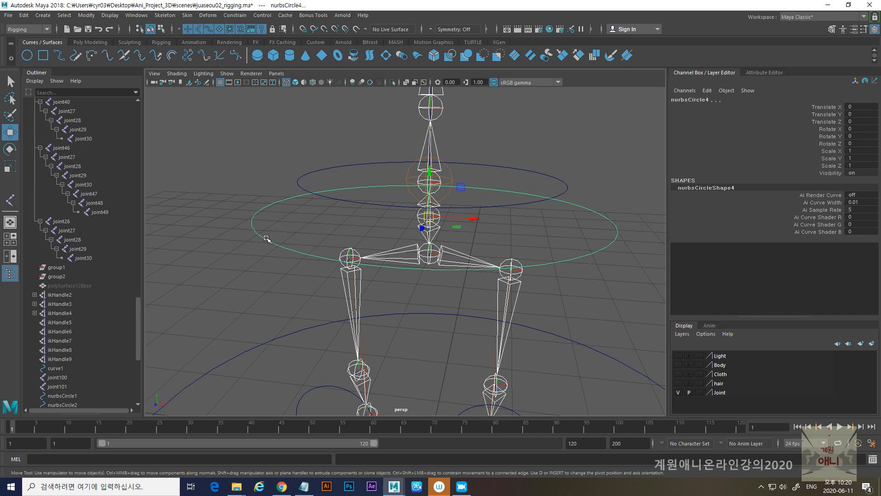
key(p)
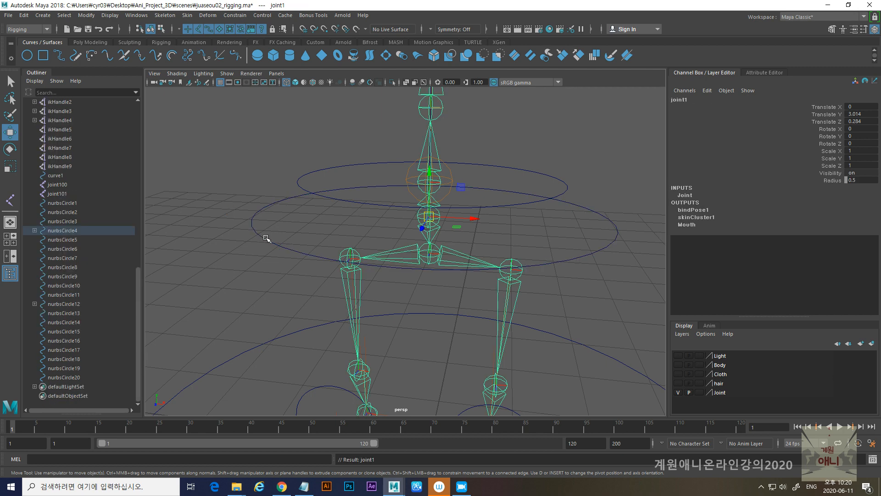
- Test the hip circle by nudging it sideways, and undo the trial move
drag(206, 187, 258, 237)
alt+right_drag(452, 255, 363, 255)
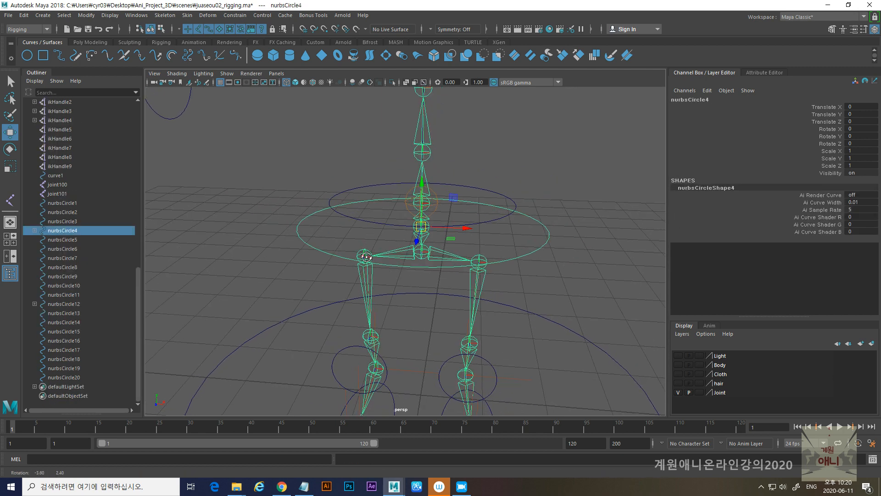
drag(487, 234, 465, 229)
key(ctrl+z)
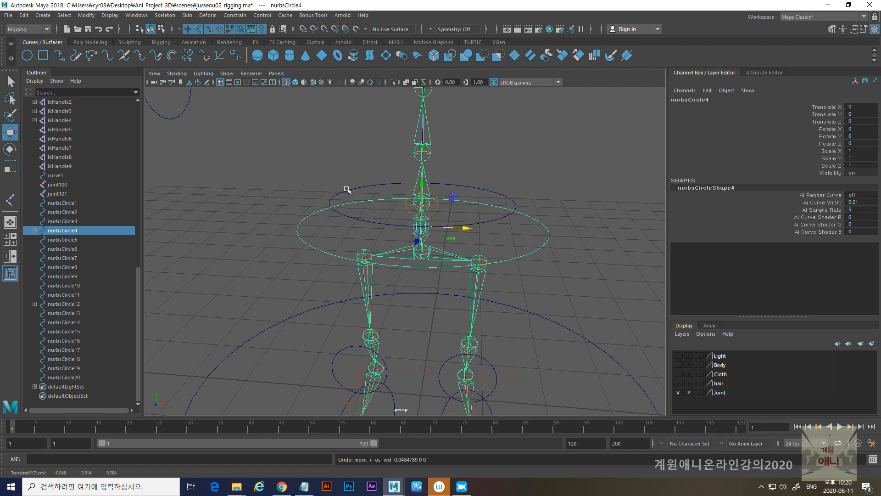
- Test the waist circle above the hips by nudging it sideways, and undo the trial move
click(347, 189)
drag(467, 203, 481, 203)
key(ctrl+z)
alt+right_drag(433, 182, 455, 221)
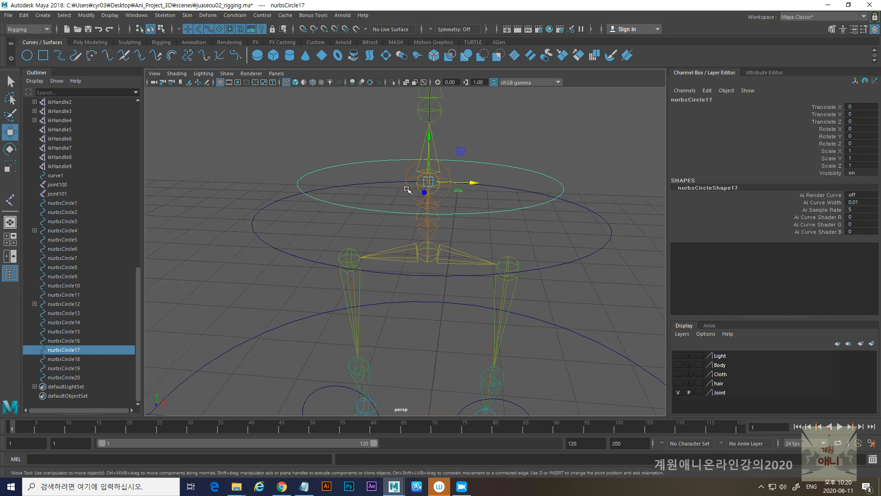
- Parent the separate waist joint joint100 under the circle around the waist
click(407, 189)
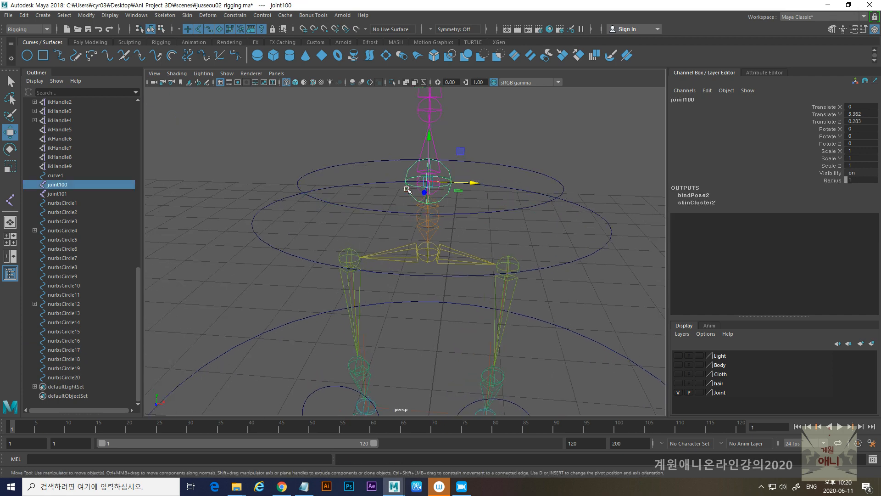
click(337, 166)
click(409, 170)
shift+click(349, 164)
key(p)
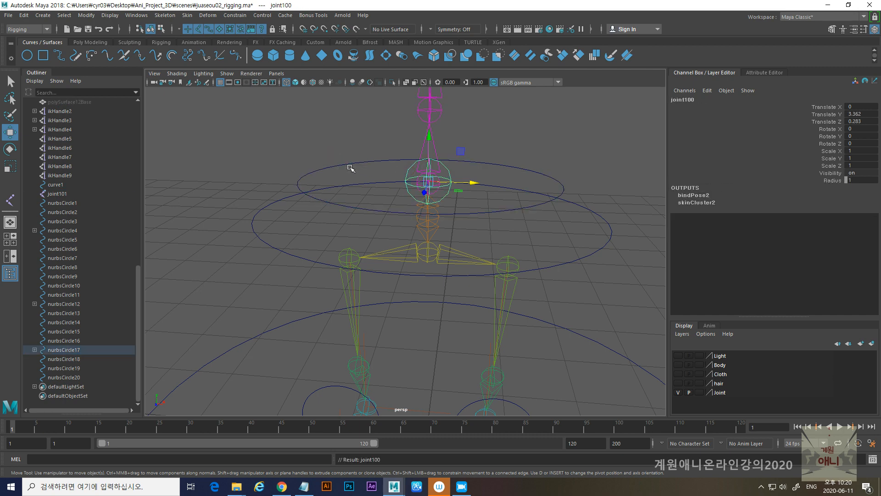
- Nudge the waist circle to check that its joint follows, and undo the trial move
click(346, 164)
scroll(505, 215, down, 2)
mouse_move(464, 209)
mouse_down()
mouse_move(478, 210)
mouse_move(462, 212)
mouse_up()
key(ctrl+z)
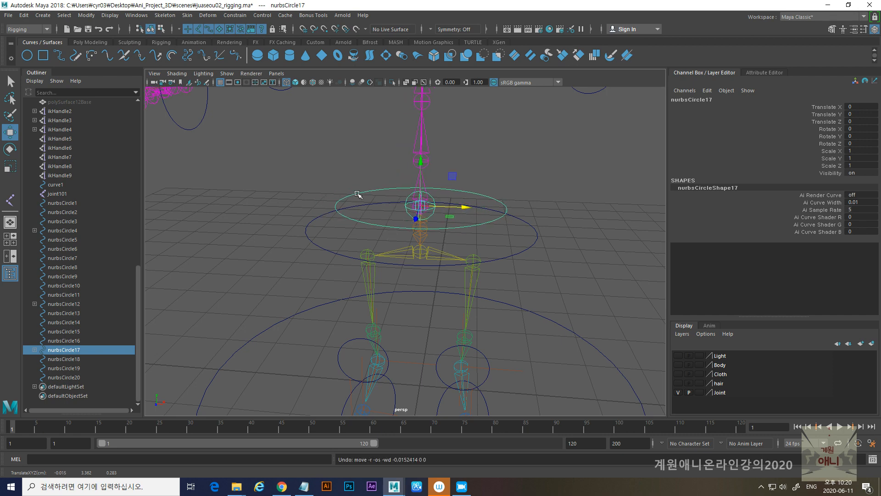
- Parent the separate upper spine joint joint101 under the circle around the neck, nurbsCircle18
shift+drag(302, 227, 318, 244)
alt+right_drag(573, 280, 490, 273)
alt+middle_drag(492, 208, 491, 286)
scroll(491, 286, up, 3)
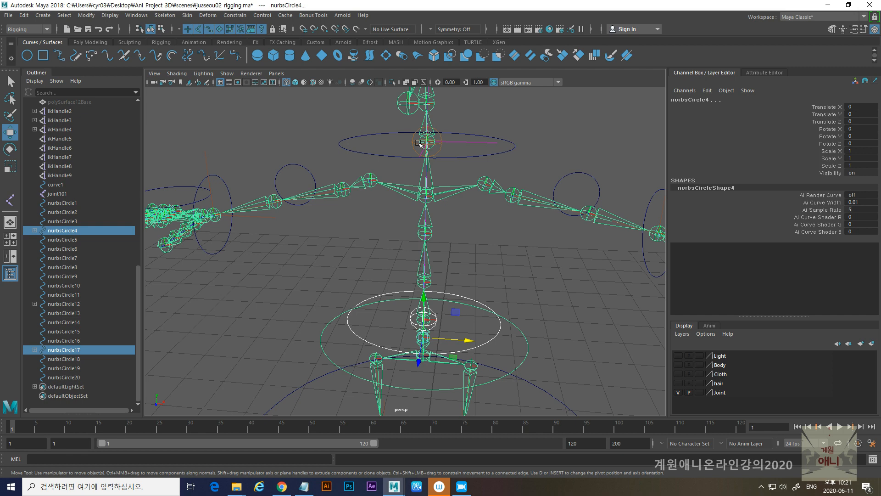
click(366, 137)
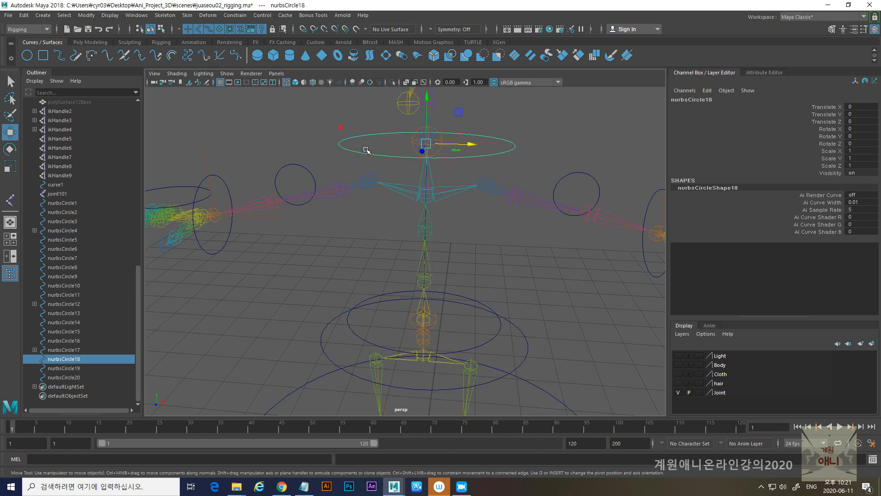
click(411, 143)
shift+click(346, 139)
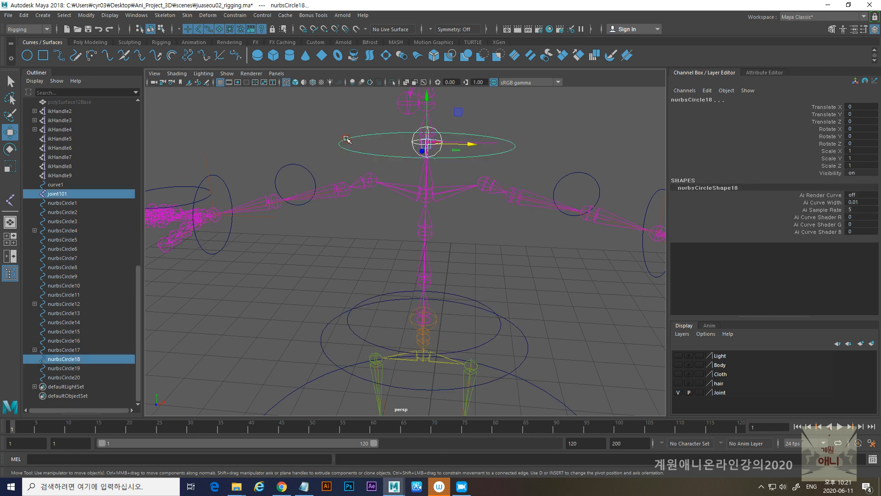
key(p)
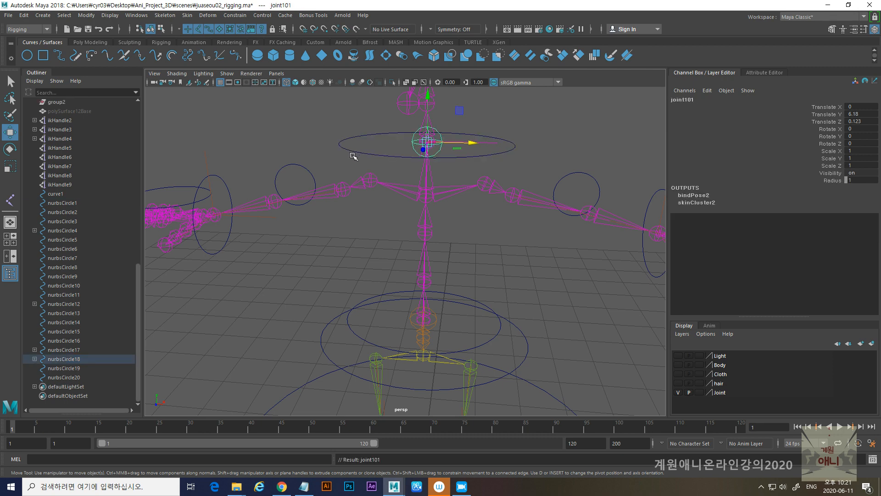
- Test the neck circle by nudging it sideways, and undo the trial move
drag(328, 137, 356, 155)
mouse_move(473, 149)
mouse_down()
mouse_move(507, 150)
mouse_move(478, 147)
mouse_up()
key(ctrl+z)
alt+right_drag(448, 176, 460, 196)
alt+middle_drag(460, 197, 455, 301)
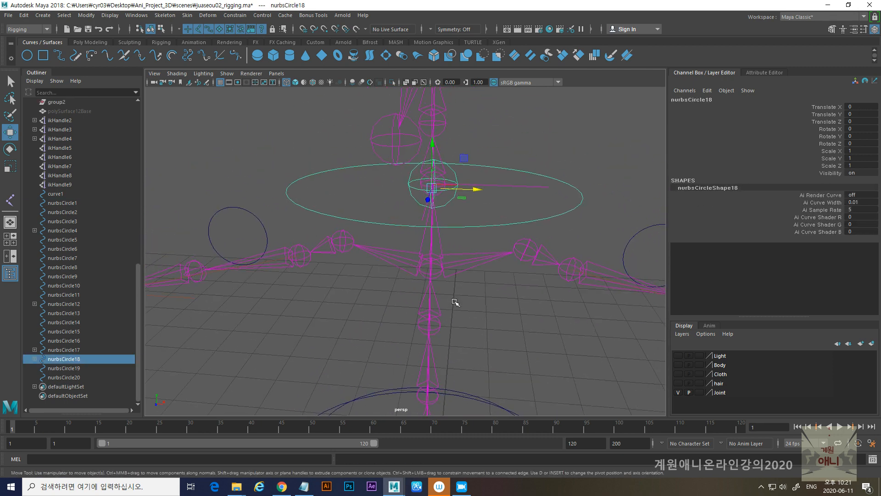
- Try rotating joint101 inside the neck circle about its vertical axis, and undo the trial rotation
click(409, 188)
alt+right_drag(414, 196, 429, 212)
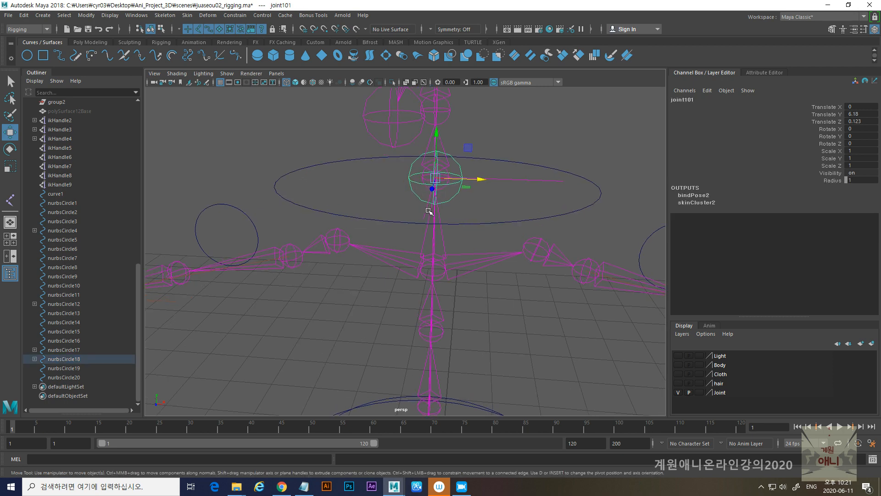
alt+drag(429, 211, 376, 217)
key(e)
key(ctrl+z)
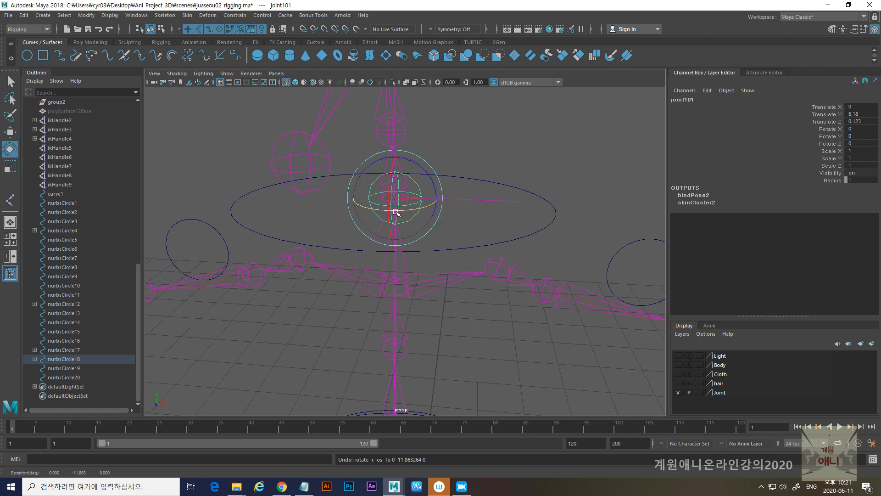
- Open the Connection Editor and load joint101 as the output object and the spine handle ikHandle9 as the input object
click(477, 201)
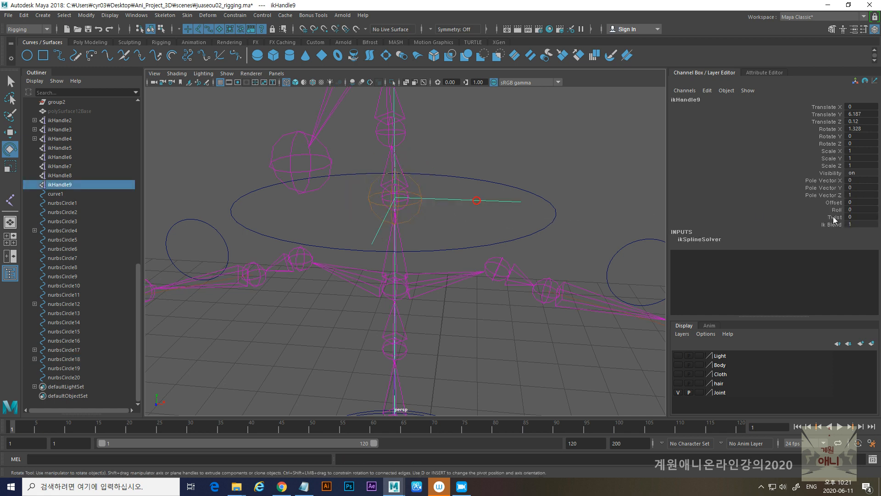
click(133, 15)
mouse_move(167, 48)
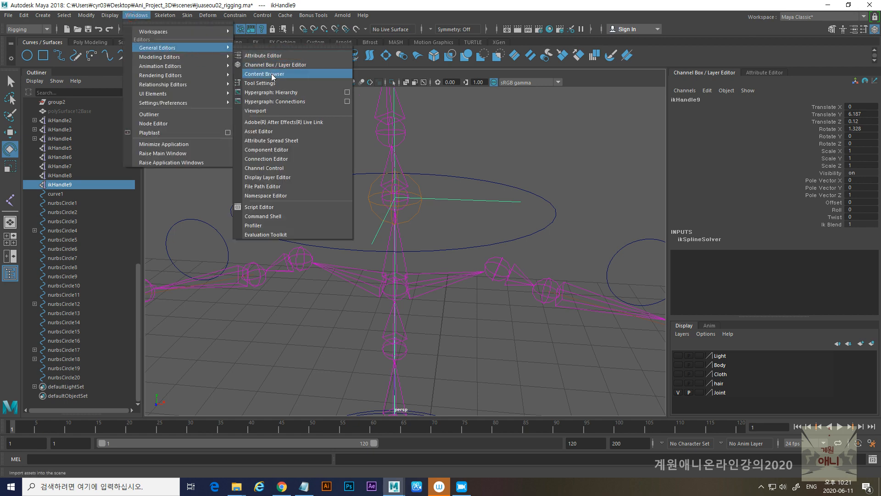
click(271, 159)
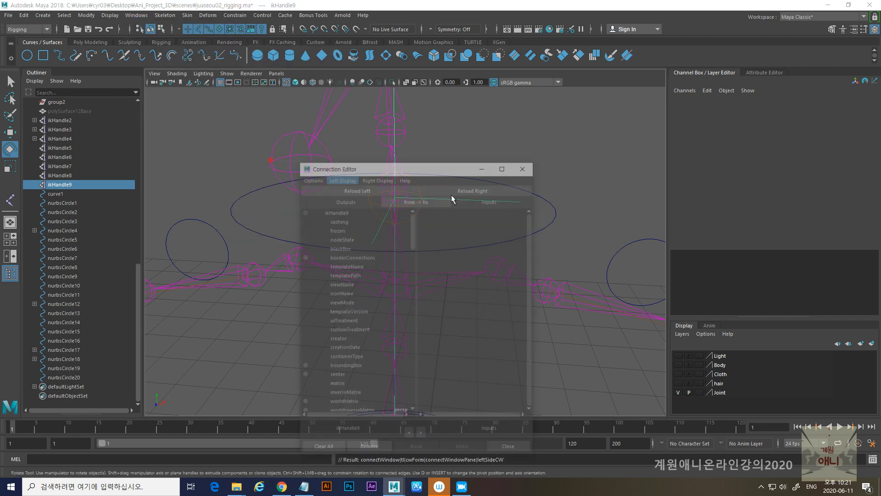
drag(404, 170, 589, 139)
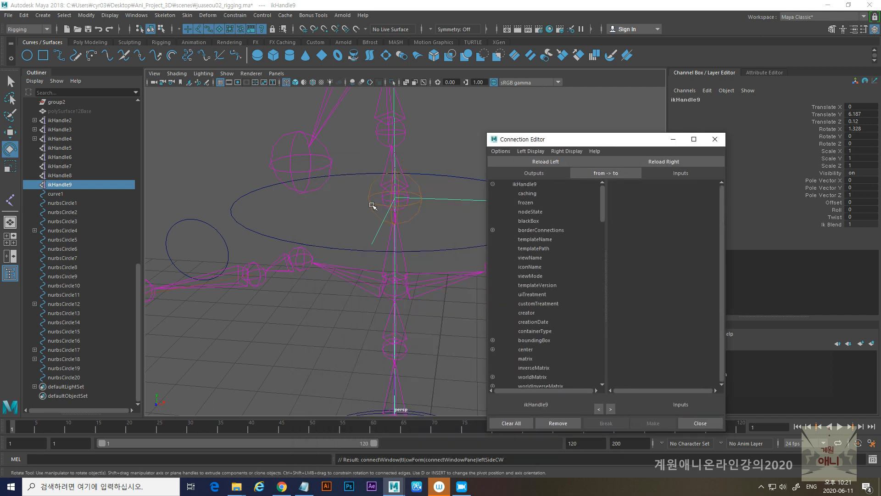
click(373, 198)
click(545, 163)
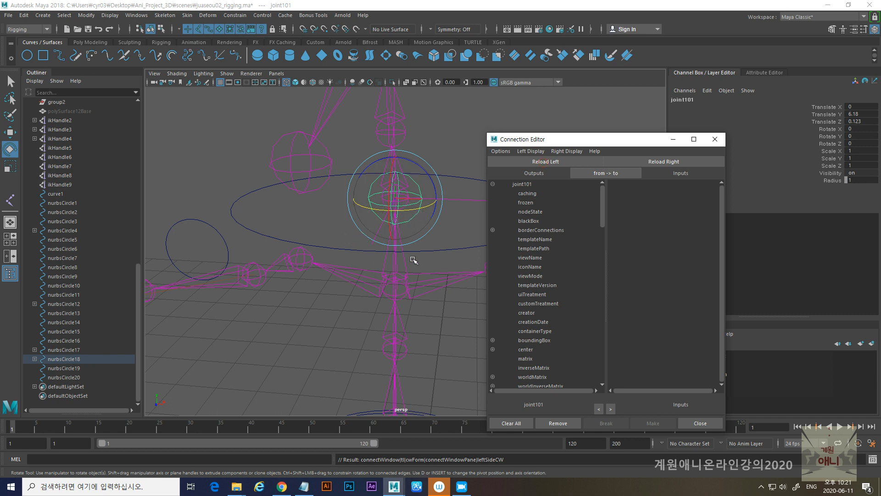
click(462, 200)
click(668, 162)
- Connect joint101's rotateY output to ikHandle9 so the joint's rotation drives the spine handle, and close the Connection Editor
drag(628, 144, 616, 108)
scroll(543, 233, down, 8)
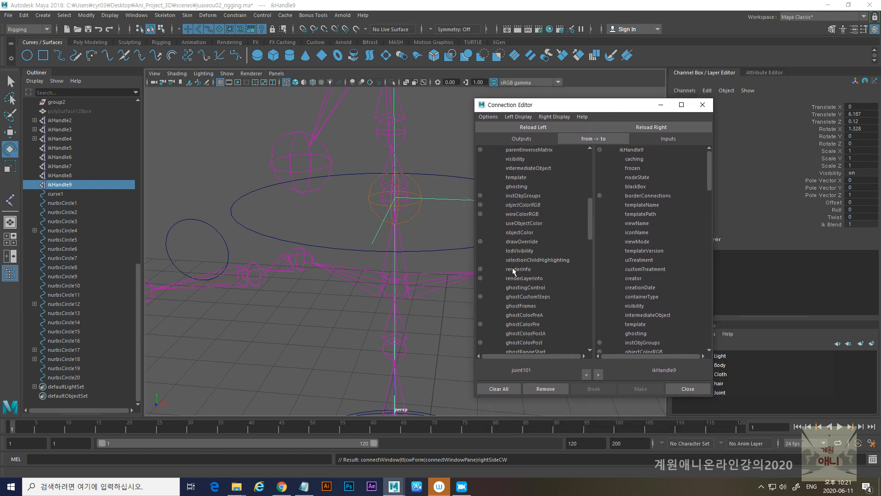
scroll(530, 264, down, 10)
scroll(530, 265, up, 5)
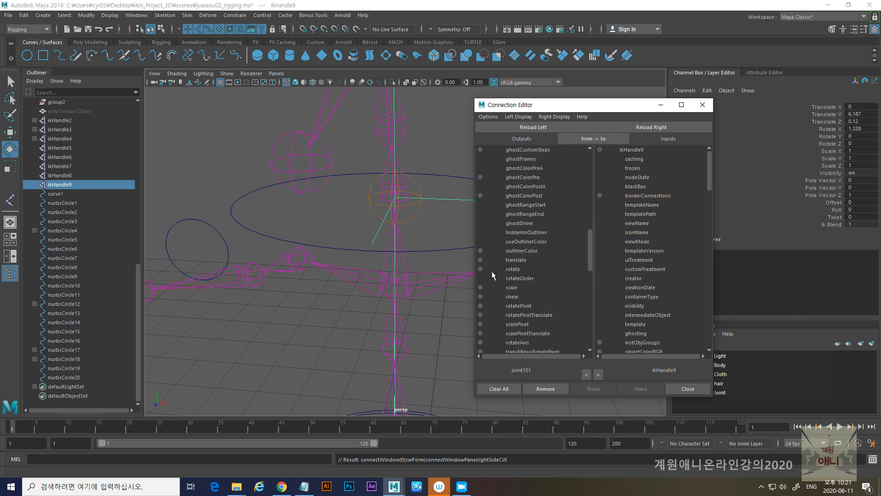
click(480, 269)
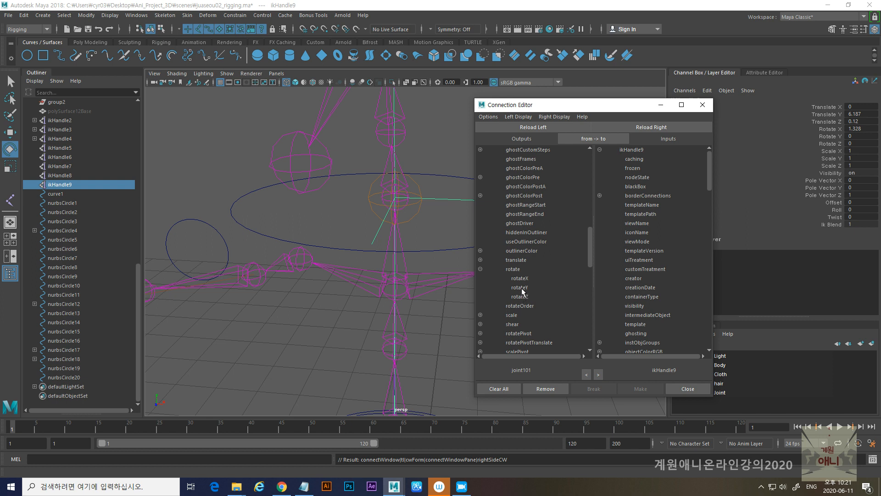
click(521, 287)
scroll(710, 203, down, 3)
drag(710, 207, 708, 300)
click(637, 324)
click(702, 105)
- Test the neck circle by rotating it about its vertical axis, and undo the trial rotation
drag(516, 167, 486, 259)
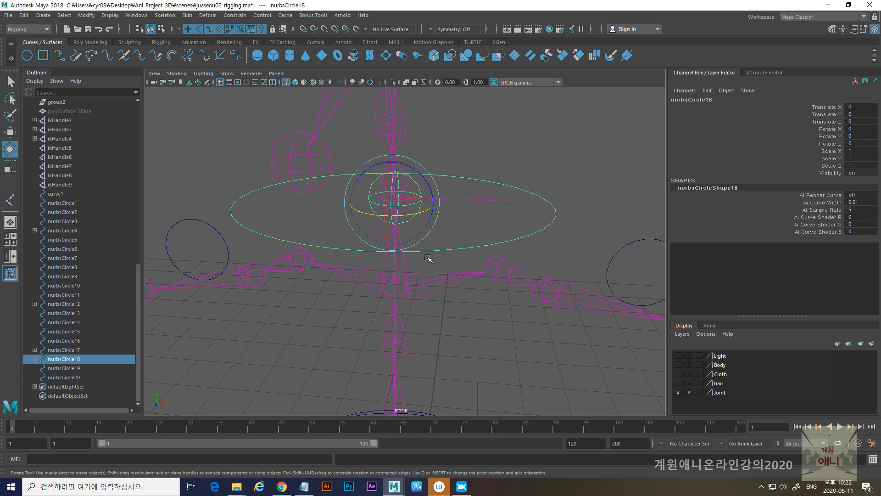
drag(395, 217, 375, 221)
key(ctrl+z)
drag(491, 222, 355, 274)
key(ctrl+z)
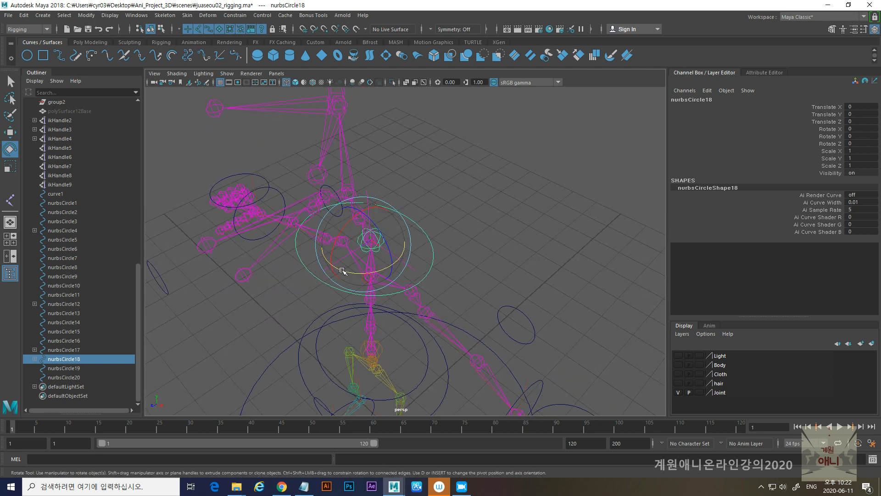
- Test the upper body by moving and rotating the neck circle, and undo the trial changes
key(w)
drag(328, 269, 280, 301)
key(e)
drag(296, 265, 331, 296)
key(ctrl+z)
key(ctrl+z)
key(ctrl+z)
- Show the Body layer and switch the viewport to shaded display
mouse_move(436, 274)
alt+mouse_down()
mouse_move(469, 258)
mouse_move(467, 242)
mouse_move(443, 262)
alt+mouse_up()
alt+drag(495, 282, 499, 242)
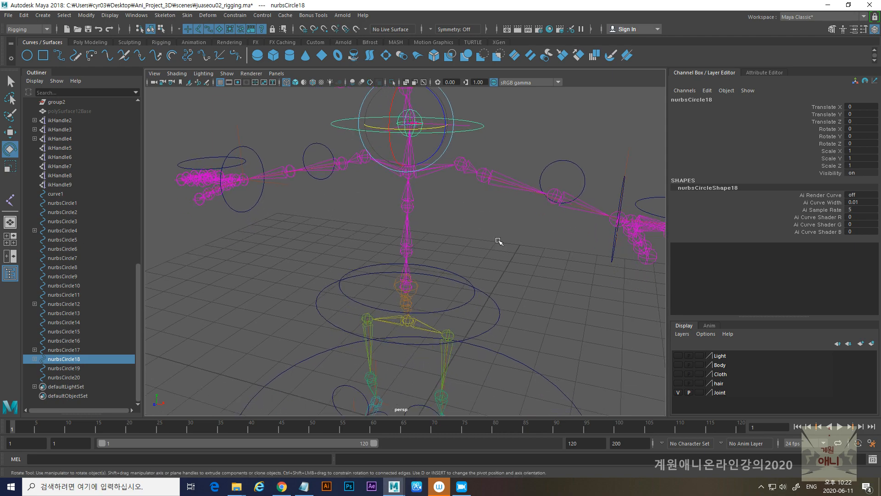
alt+drag(537, 267, 420, 310)
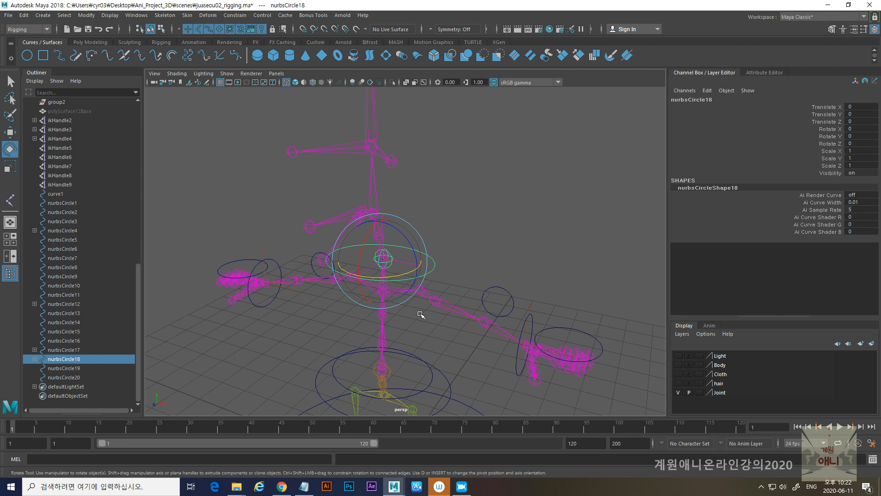
mouse_move(440, 298)
alt+mouse_down()
mouse_move(422, 276)
mouse_move(427, 270)
mouse_move(444, 329)
mouse_move(446, 311)
alt+mouse_up()
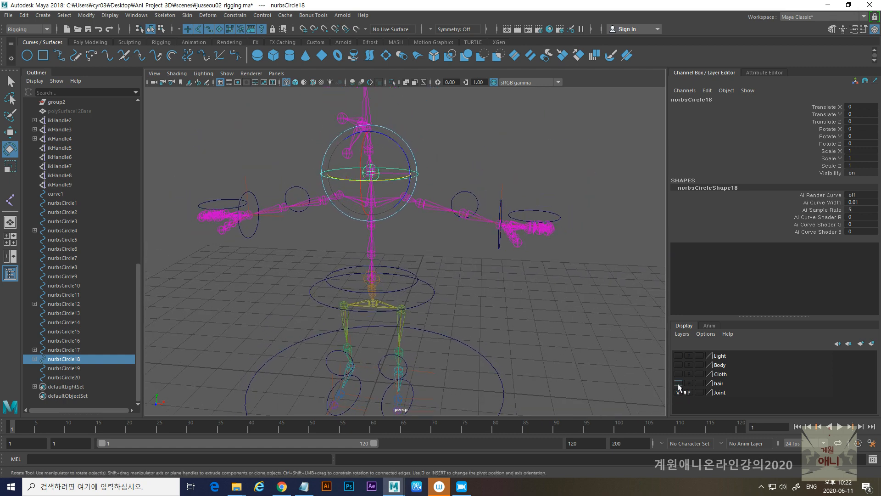
click(679, 365)
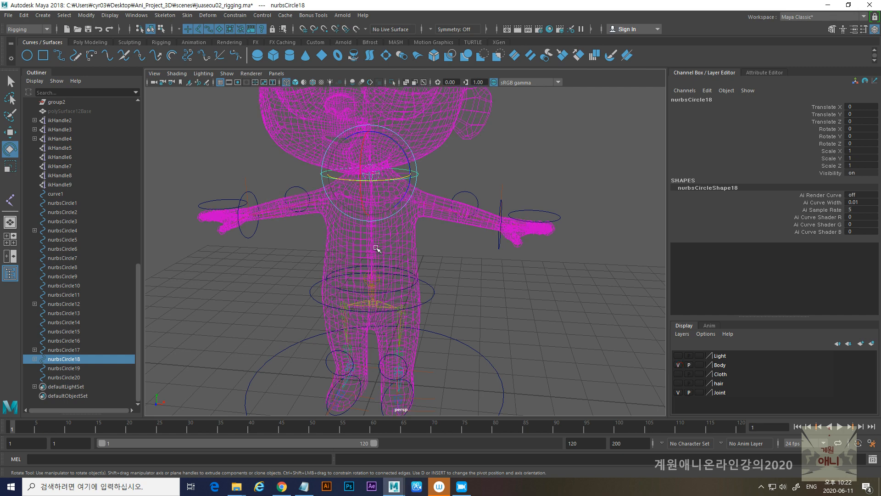
scroll(404, 244, up, 5)
key(5)
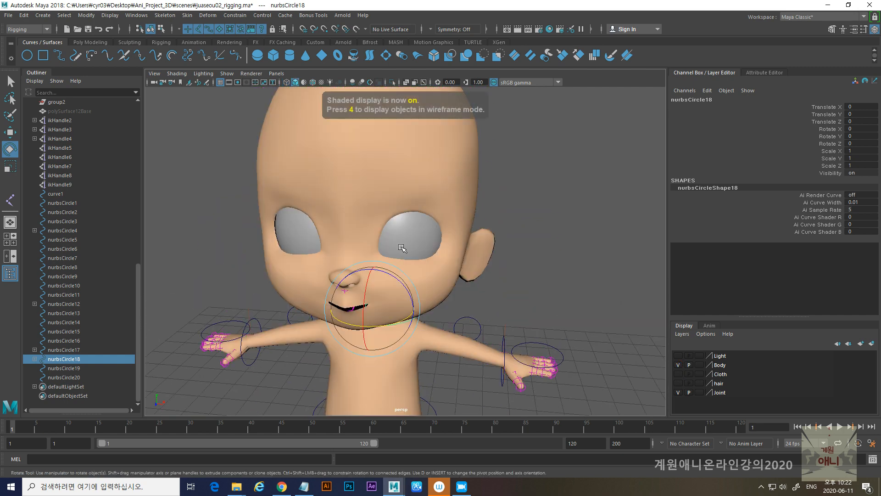
- Select the eyeball pSphere4 and turn on textured display to examine the eyes
scroll(409, 247, up, 2)
click(417, 254)
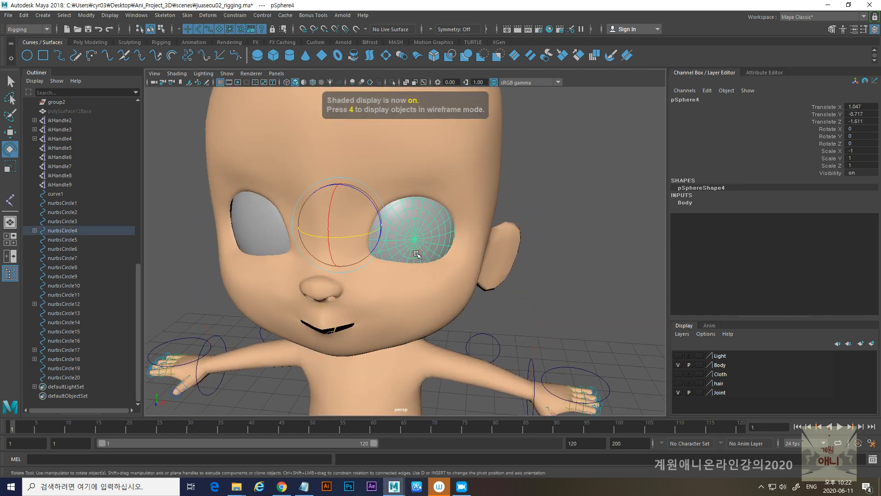
key(6)
mouse_move(417, 254)
alt+mouse_down()
mouse_move(317, 280)
mouse_move(326, 254)
mouse_move(362, 269)
alt+mouse_up()
alt+middle_drag(362, 270, 402, 281)
alt+drag(402, 281, 398, 294)
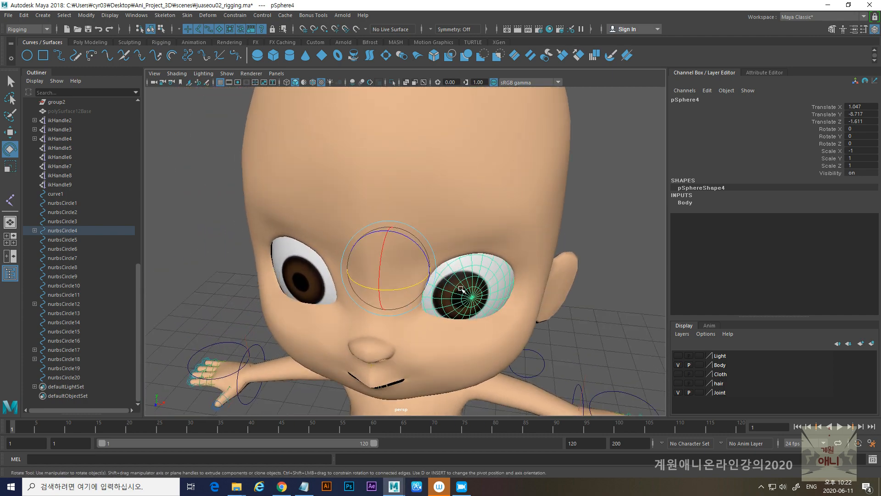
- Switch to wireframe, test the eye joint joint77 with a small move, and undo the trial move
key(4)
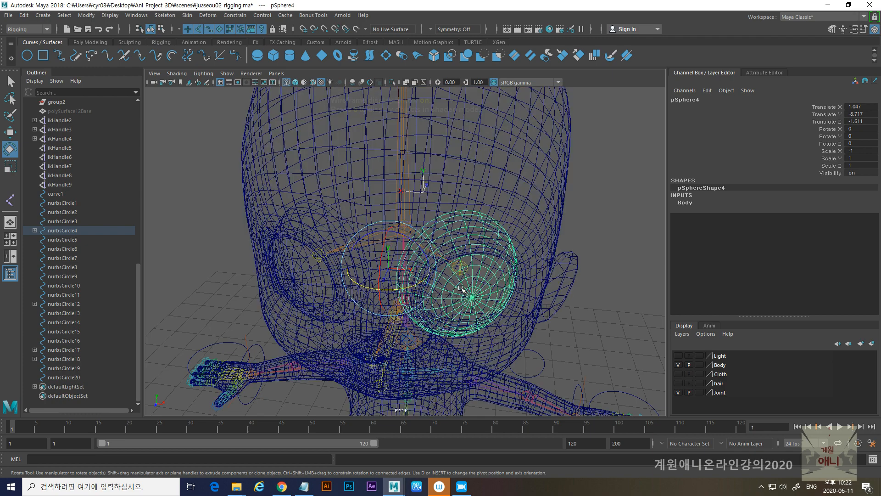
alt+drag(462, 288, 468, 277)
click(466, 271)
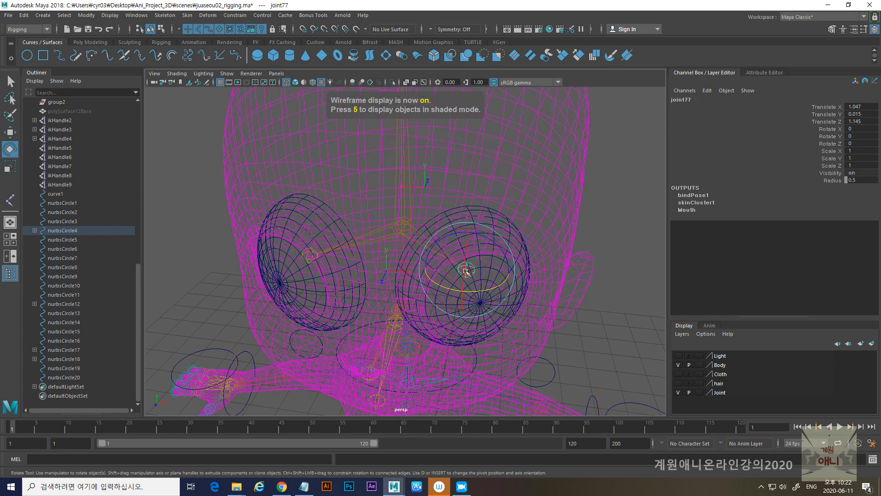
key(w)
drag(465, 305, 464, 311)
key(ctrl+z)
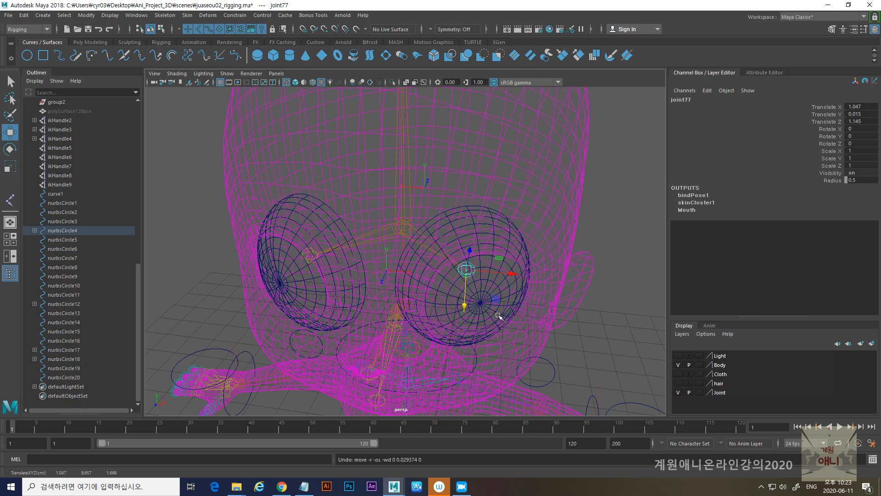
- Parent the eyeball pSphere4 under joint77 and the eyeball pSphere3 under the other eye joint
click(497, 285)
scroll(497, 285, up, 2)
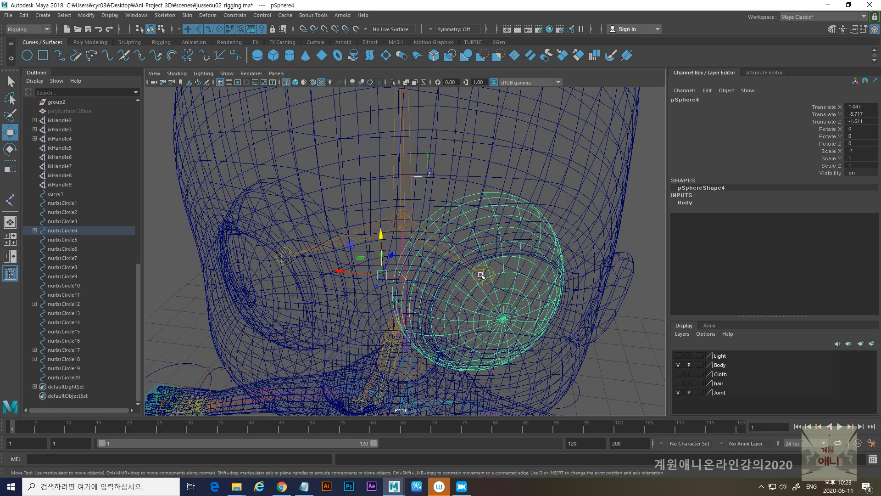
click(483, 272)
click(483, 272)
click(264, 278)
alt+shift+middle_drag(263, 279, 337, 295)
shift+click(368, 261)
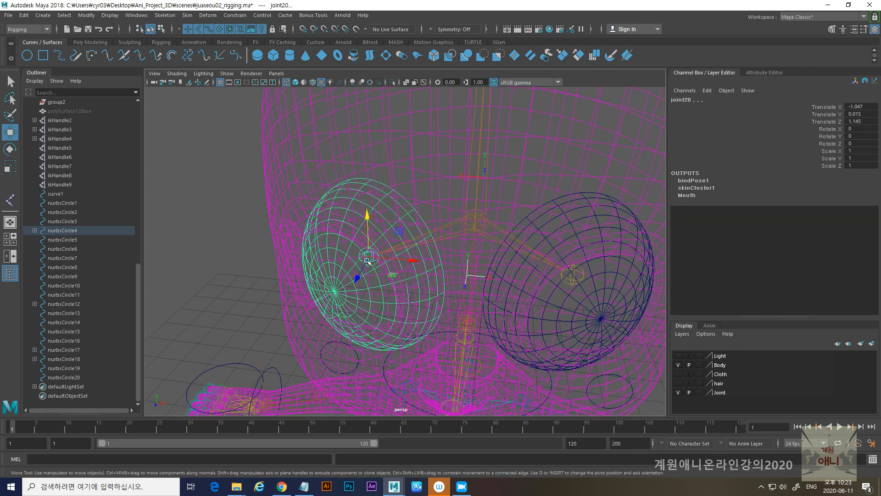
key(p)
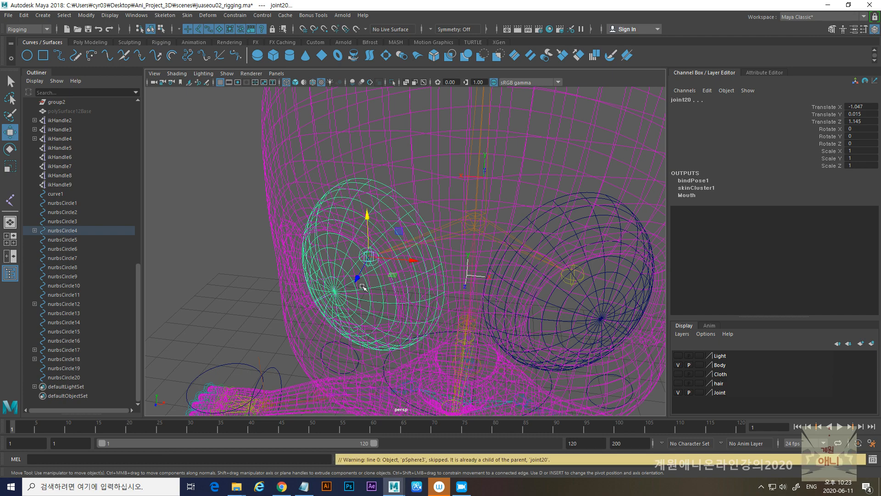
- Nudge pSphere3's eye joint to check that the eyeball follows, and undo the trial move
click(199, 254)
click(368, 260)
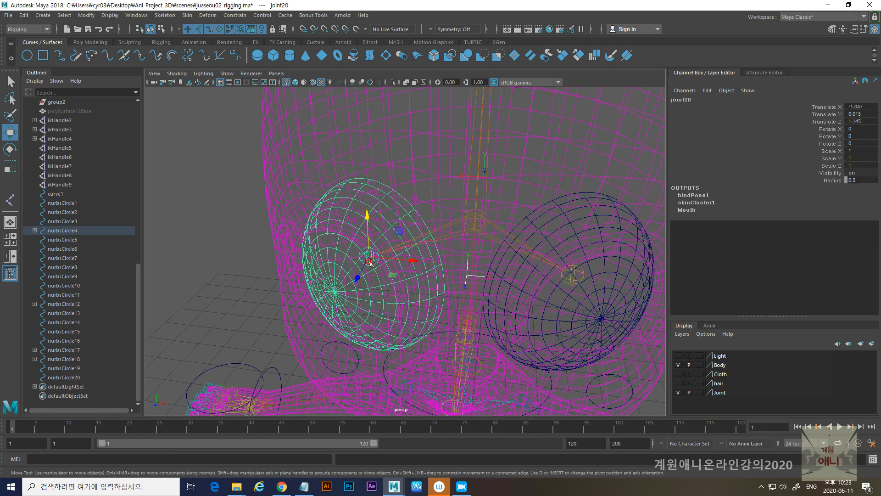
drag(357, 278, 360, 274)
key(ctrl+z)
- Stretch nurbsCircle11 into a wide oval with Scale X 1.75 and Scale Z 0.952
scroll(497, 305, down, 6)
alt+drag(427, 297, 395, 305)
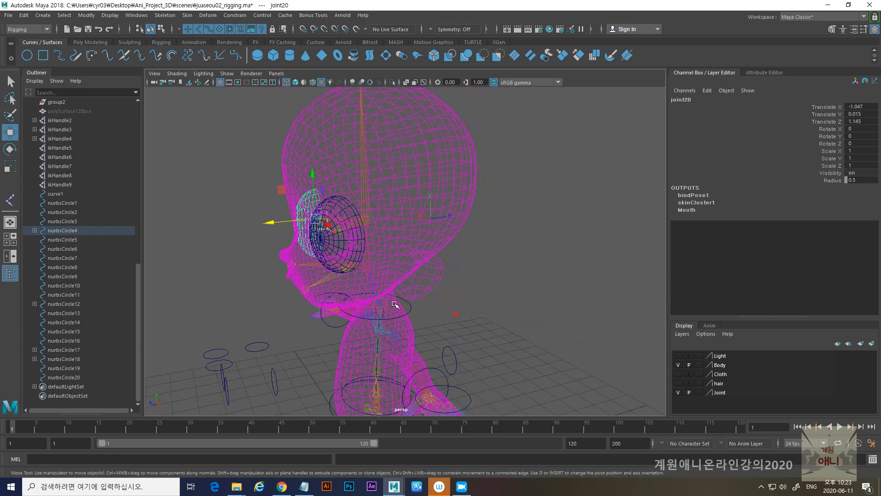
alt+middle_drag(395, 304, 452, 280)
alt+drag(453, 280, 307, 338)
alt+middle_drag(312, 332, 332, 305)
alt+right_drag(332, 305, 376, 373)
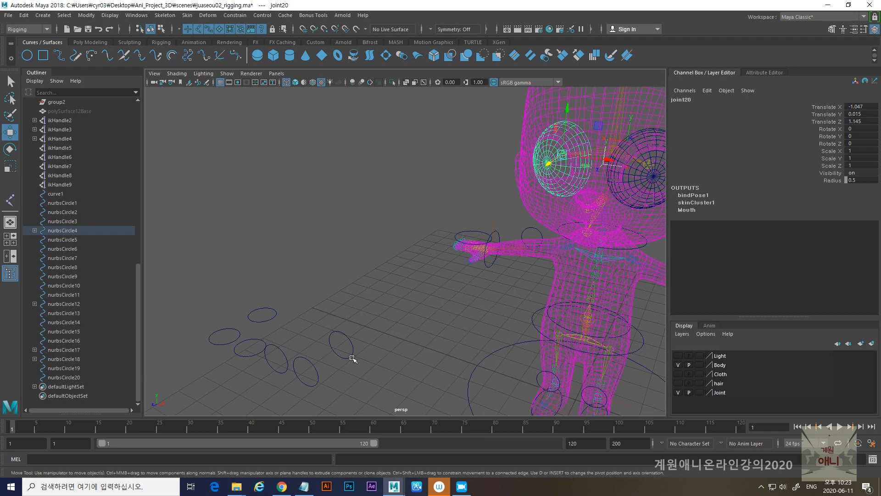
alt+middle_drag(352, 359, 336, 314)
drag(315, 295, 418, 354)
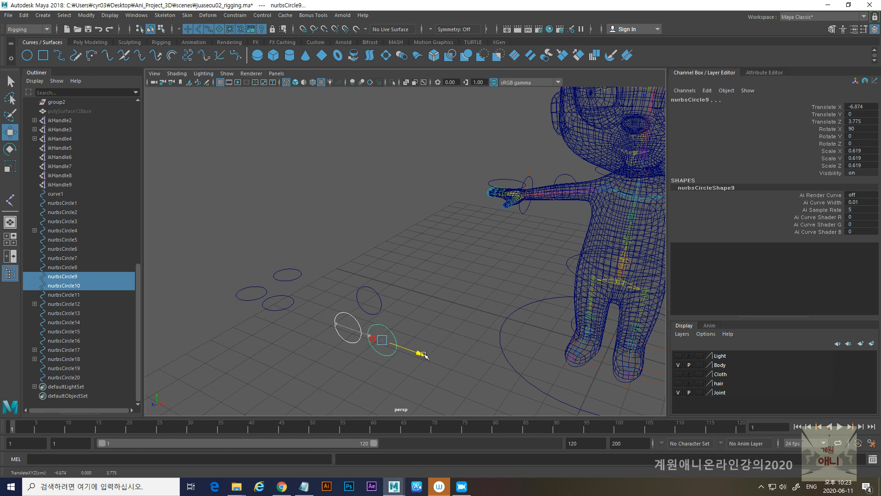
click(377, 300)
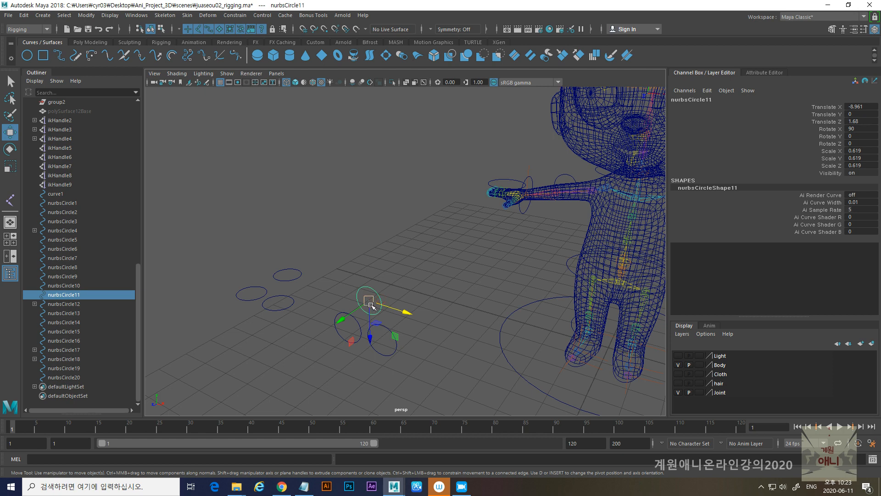
key(r)
drag(410, 314, 482, 339)
drag(370, 337, 386, 347)
- Move the oval nurbsCircle11 with snapping so it surrounds the two smaller circles nurbsCircle9 and nurbsCircle10
key(w)
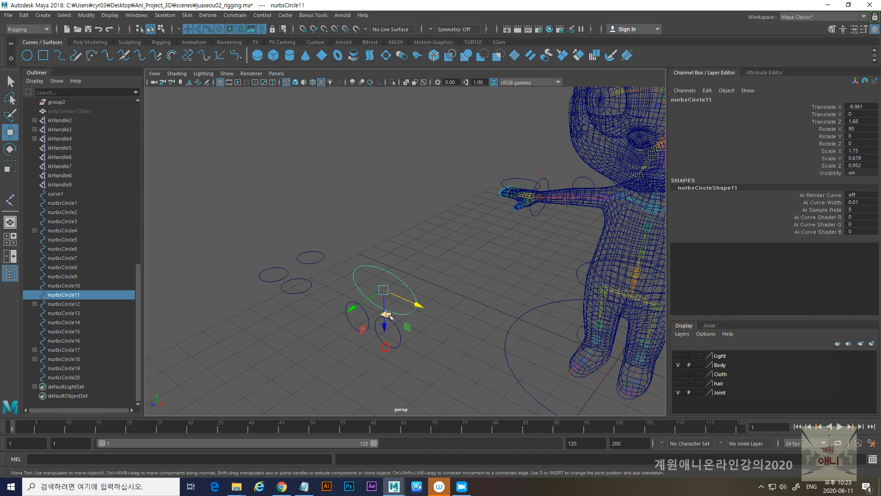
key(v)
drag(385, 292, 367, 323)
- Select nurbsCircle9, nurbsCircle10 and nurbsCircle11 together and raise them to Translate Y 7.654
alt+drag(391, 368, 375, 391)
drag(403, 279, 364, 302)
drag(352, 235, 433, 175)
- In the front view, shift the three selected circles sideways to the head's centerline, with nurbsCircle9 at Translate X 0.908
key(space)
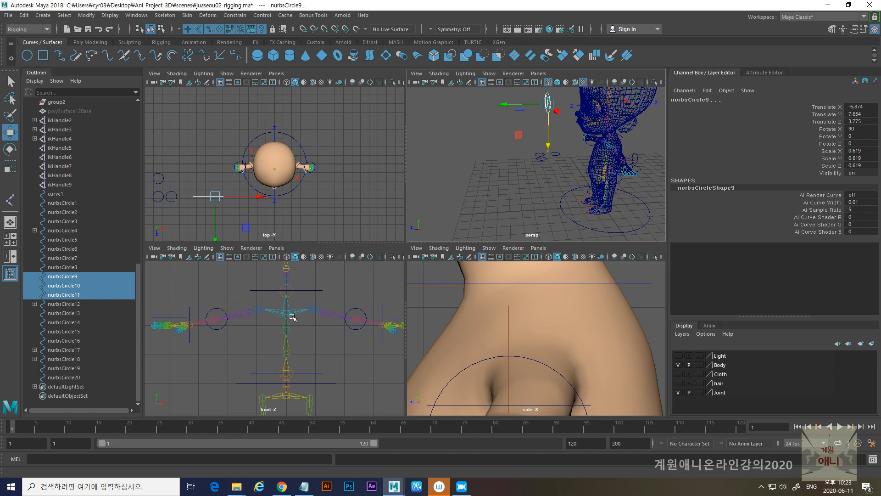
key(f)
key(space)
scroll(461, 315, down, 5)
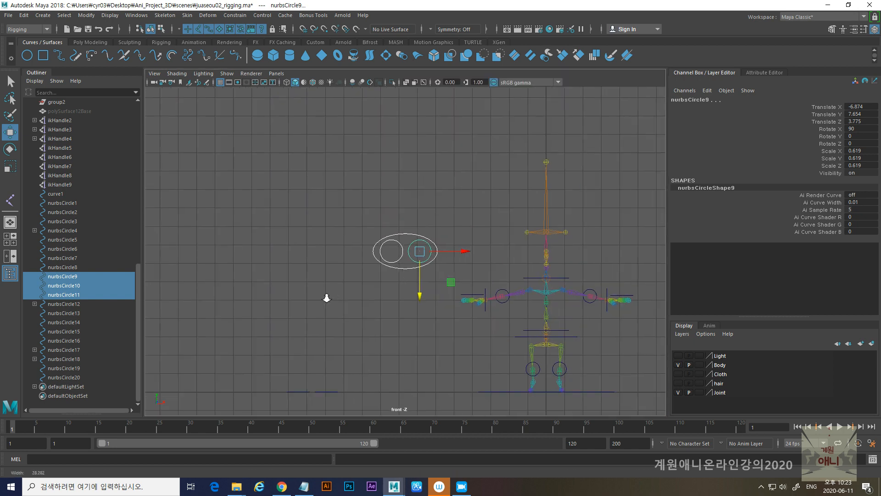
drag(470, 252, 613, 251)
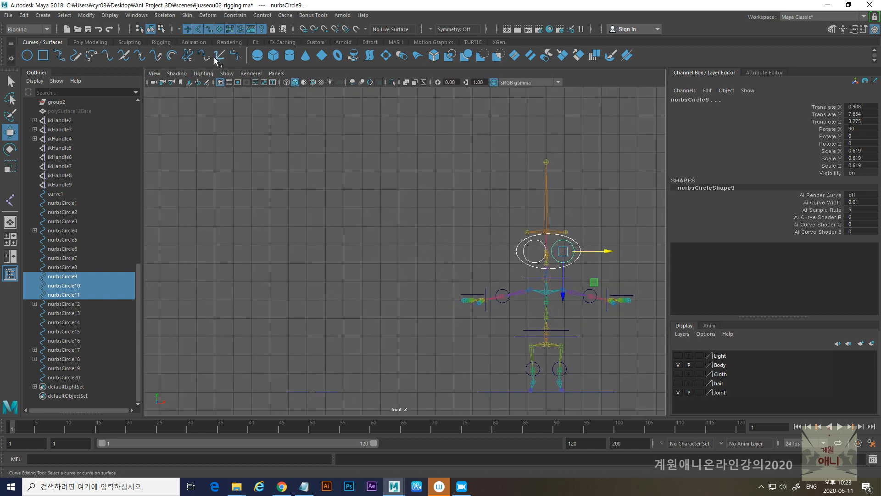
- Show the polygon meshes in the front view and align the three circles with the eyes, nurbsCircle9 at X 0.773, Y 8.697
click(233, 76)
click(237, 103)
scroll(508, 252, up, 3)
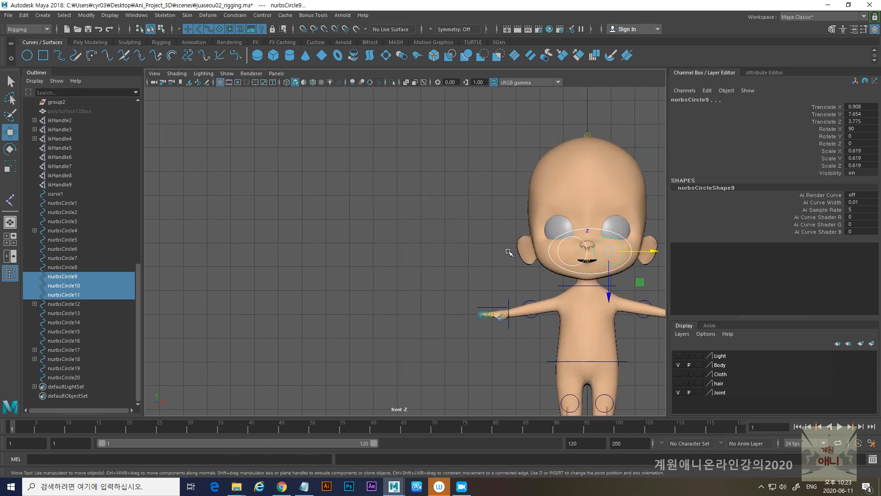
alt+middle_drag(508, 252, 411, 253)
drag(453, 298, 451, 273)
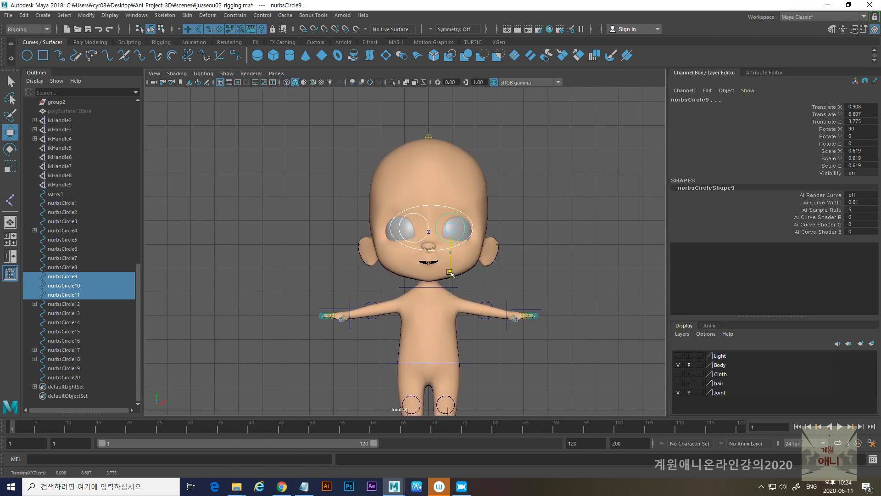
drag(493, 228, 490, 229)
scroll(490, 229, up, 3)
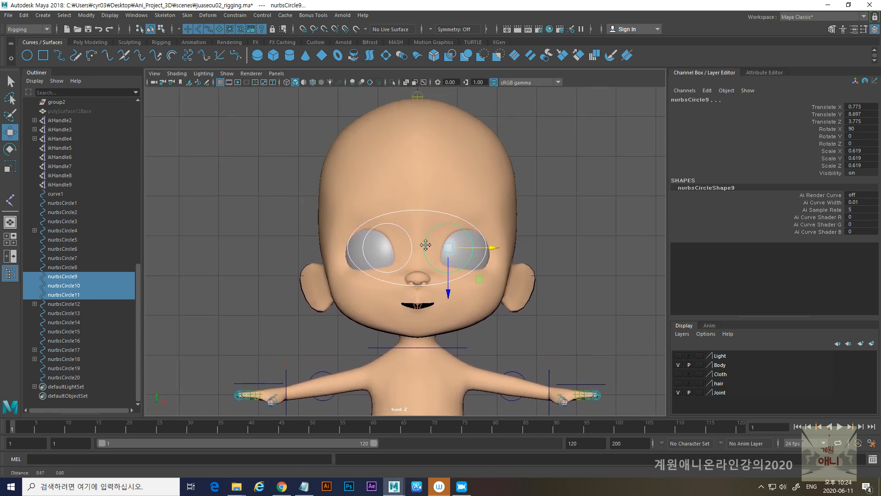
- Scale up the oval nurbsCircle11 uniformly until it spans the full width of the face
click(429, 210)
key(r)
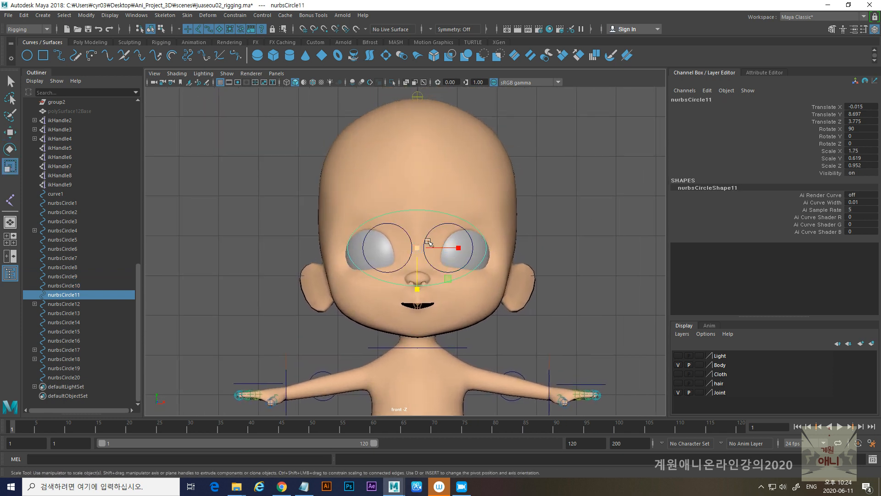
drag(417, 246, 408, 230)
- Center the two small circles over the eyeballs, with nurbsCircle10 at Translate X -1.185 and nurbsCircle9 at Translate X 1.257
click(407, 231)
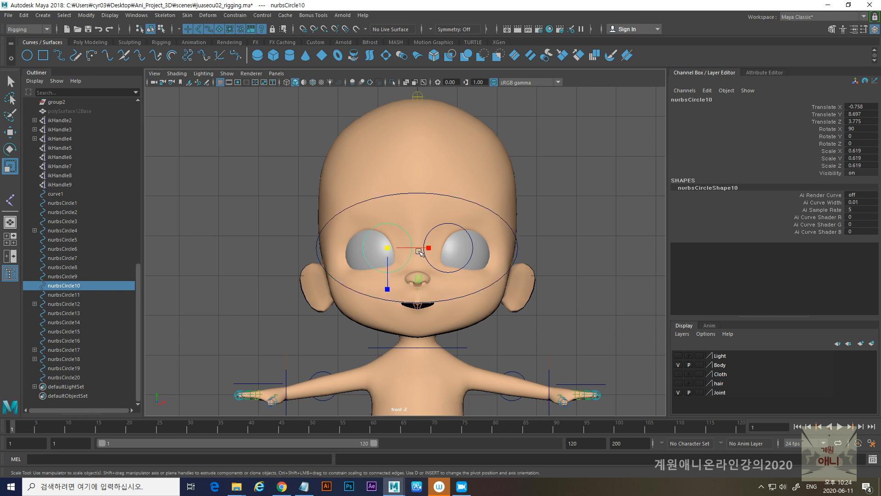
key(w)
drag(434, 248, 419, 248)
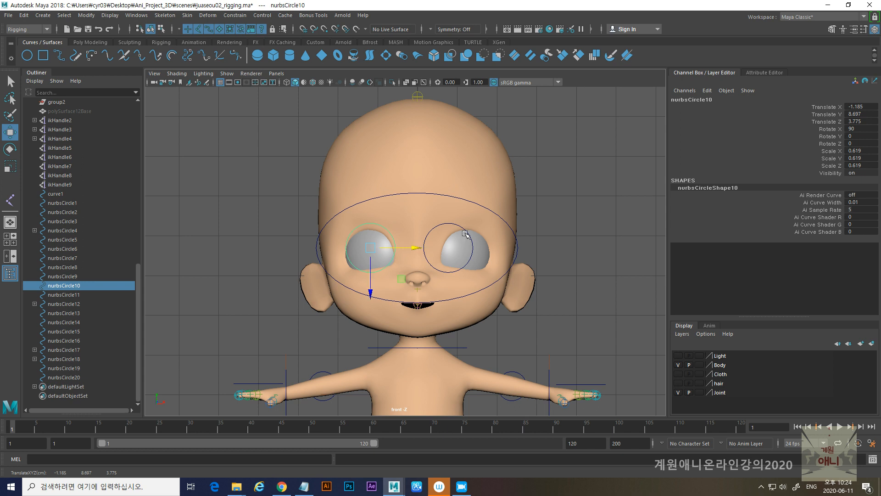
click(467, 234)
drag(493, 249, 513, 251)
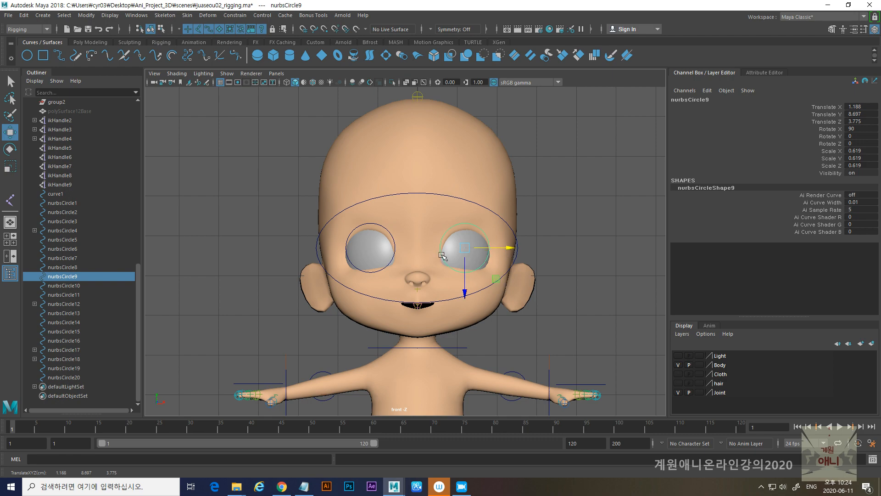
- In the perspective view, select the three eye controller circles nurbsCircle9, nurbsCircle10 and nurbsCircle11 and freeze their transformations
key(space)
key(space)
alt+middle_drag(526, 201, 492, 232)
alt+drag(492, 233, 459, 217)
drag(393, 145, 430, 246)
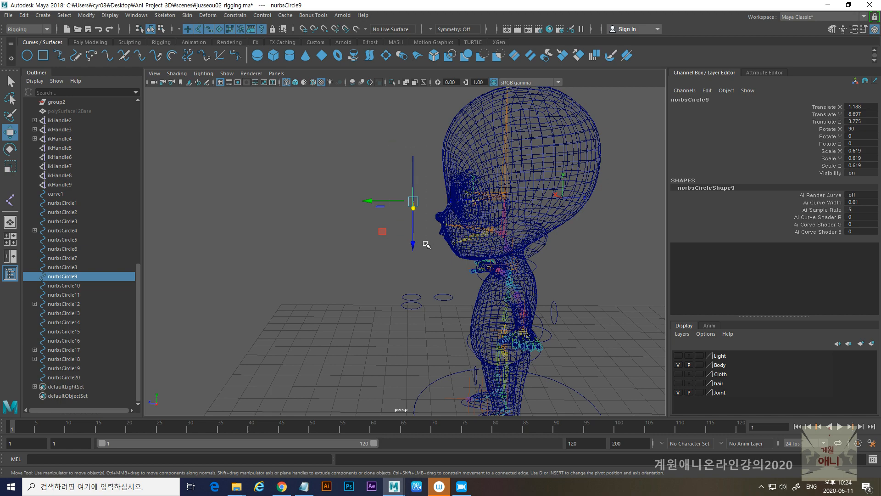
alt+drag(388, 283, 400, 279)
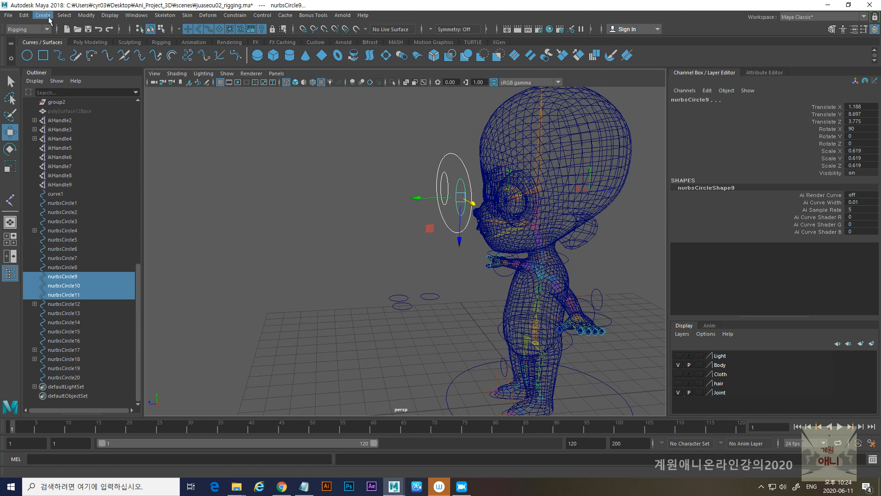
click(24, 15)
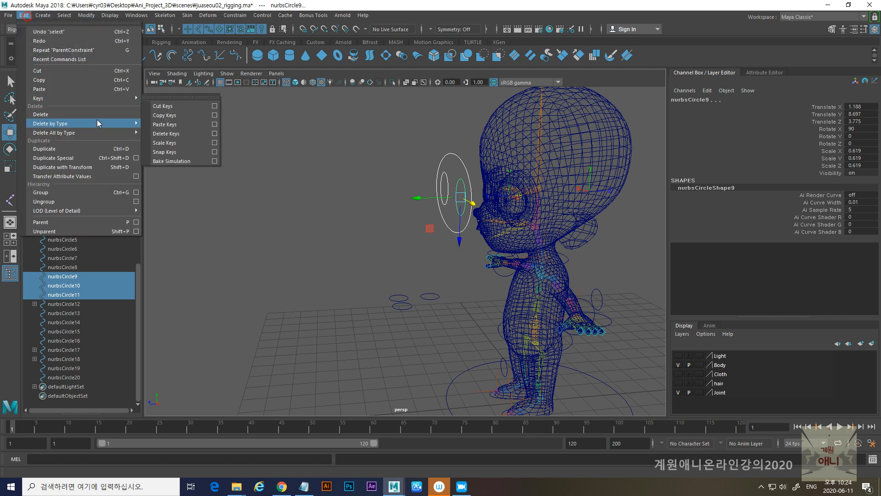
mouse_move(117, 124)
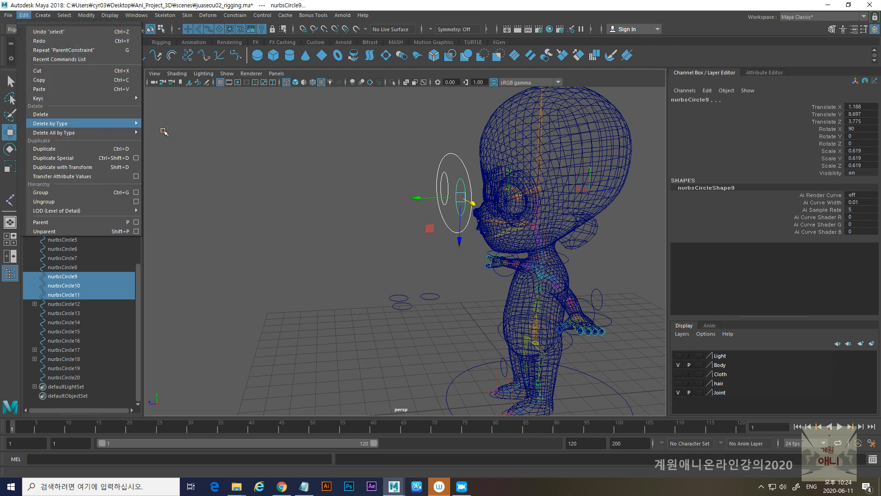
click(165, 132)
click(86, 15)
click(113, 58)
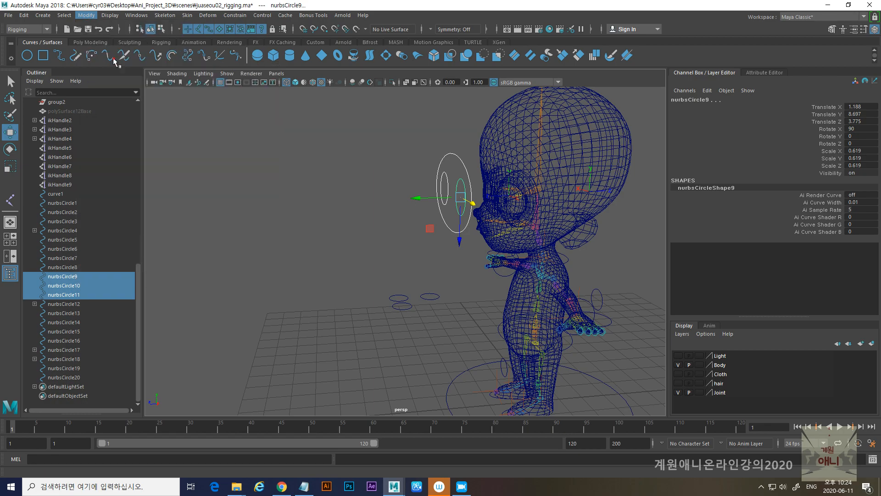
alt+drag(370, 195, 387, 203)
alt+middle_drag(389, 207, 296, 243)
alt+right_drag(295, 243, 389, 226)
alt+drag(390, 227, 340, 228)
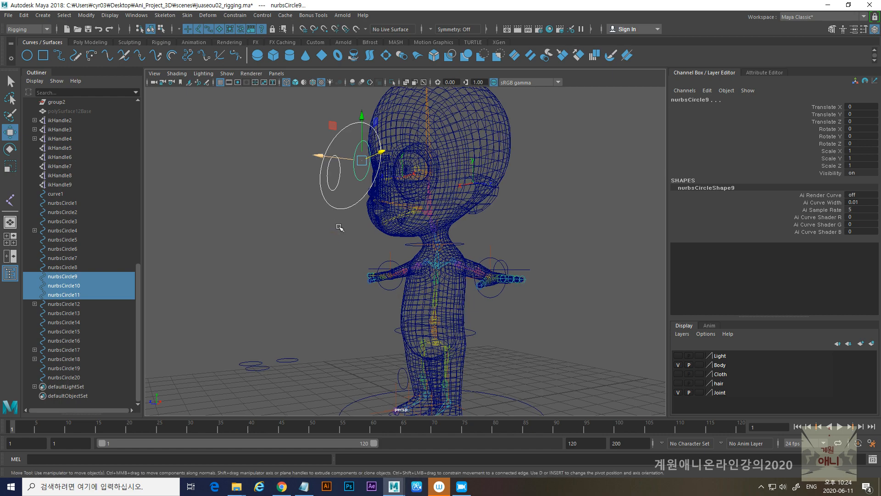
alt+middle_drag(400, 220, 364, 217)
alt+right_drag(378, 197, 400, 242)
alt+middle_drag(400, 242, 376, 246)
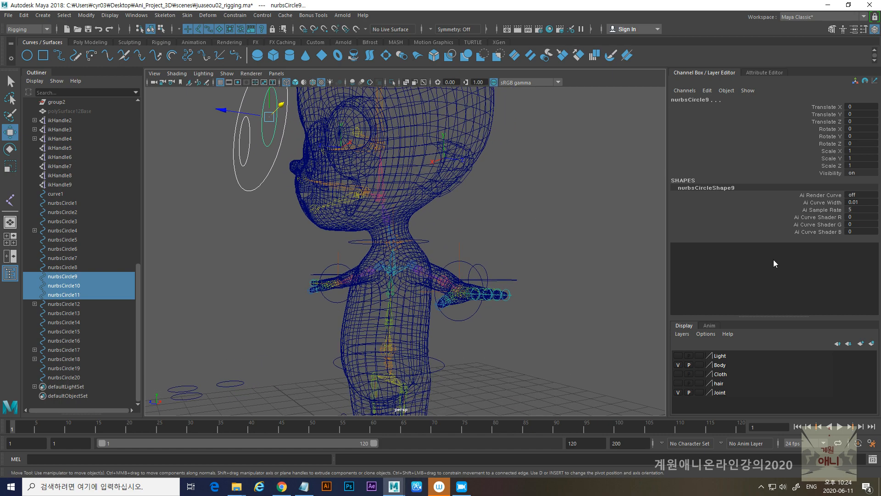
click(466, 486)
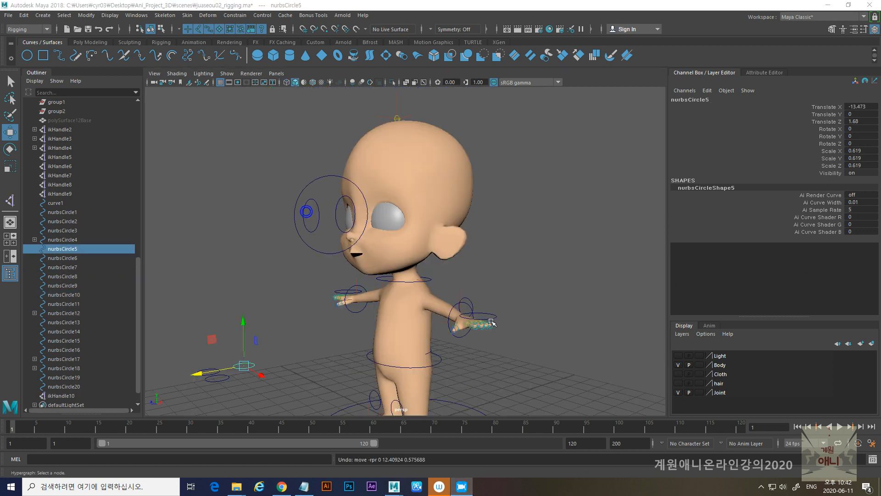
alt+drag(492, 322, 400, 324)
alt+middle_drag(415, 326, 426, 299)
alt+drag(427, 300, 395, 298)
- Test the eye controllers with small moves, including nurbsCircle9 along X, and undo each move
drag(292, 232, 313, 263)
drag(330, 209, 332, 210)
key(ctrl+z)
alt+right_drag(303, 239, 339, 237)
click(354, 223)
drag(376, 218, 381, 219)
key(ctrl+z)
- Display the character with textured shading, then test the neck controller circle with a small move and undo it
key(6)
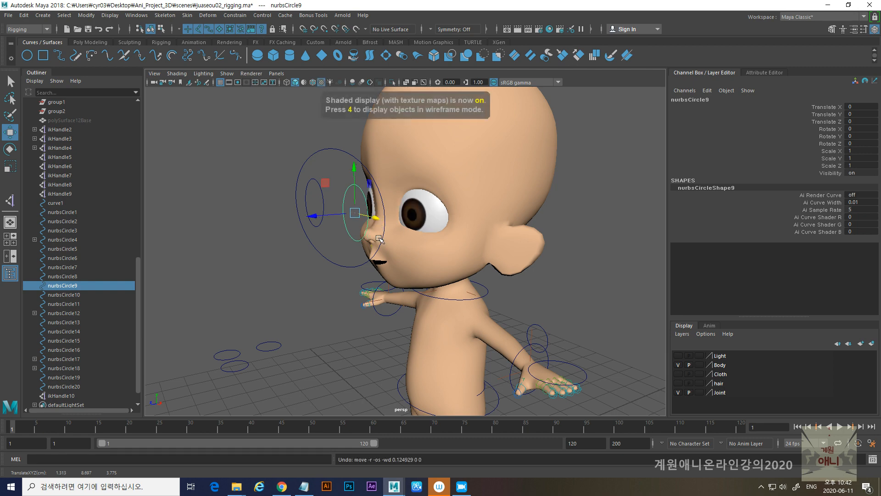
drag(379, 220, 367, 217)
scroll(443, 278, down, 6)
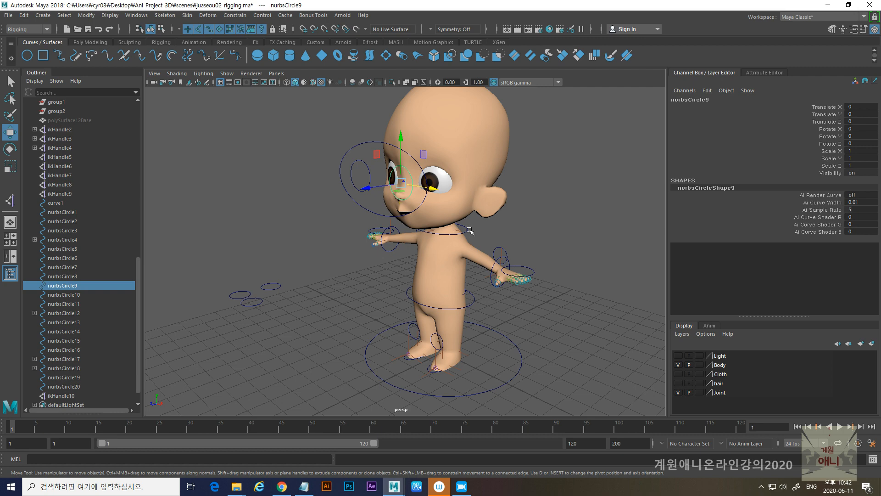
click(469, 231)
scroll(422, 241, up, 3)
drag(423, 229, 422, 230)
key(ctrl+z)
- Test the wrist controller nurbsCircle19 with a small move, undo it, and briefly select the hip controller nurbsCircle4
alt+drag(525, 293, 535, 293)
click(540, 291)
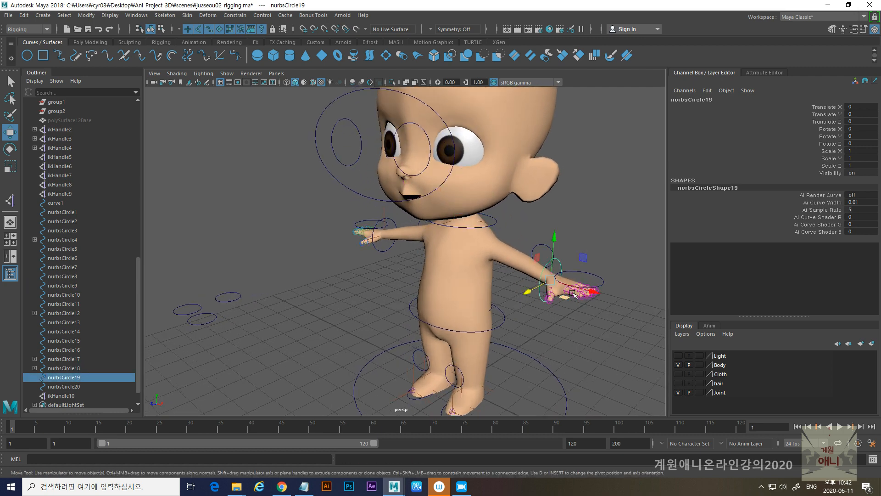
drag(593, 292, 590, 294)
key(ctrl+z)
alt+drag(373, 298, 382, 296)
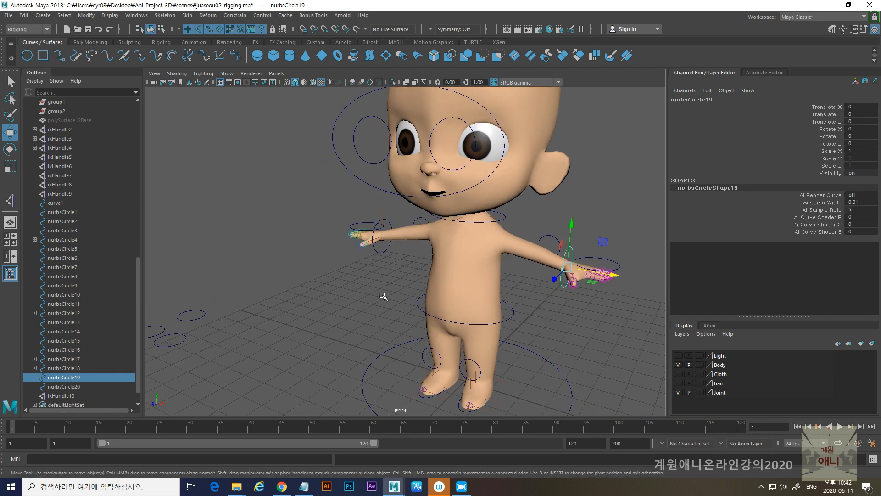
click(509, 319)
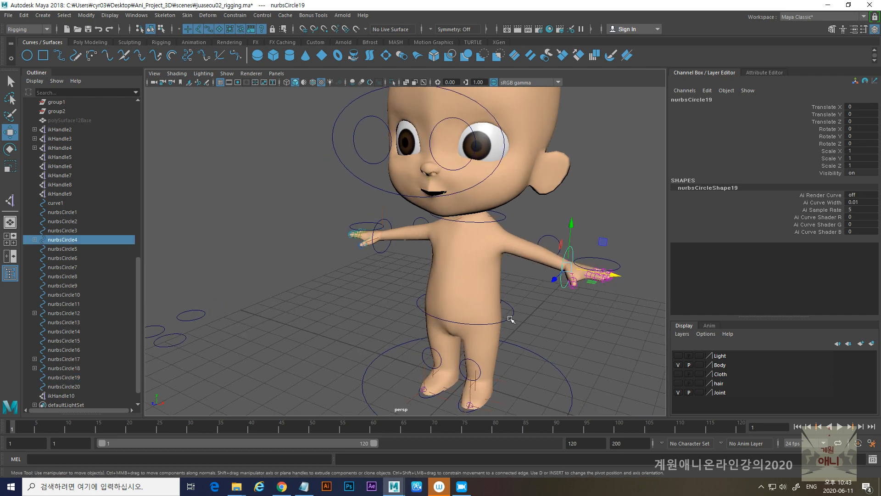
click(518, 294)
- In wireframe display, scale the waist controller nurbsCircle17 uniformly to 1.323 so it stands clear of the body
key(4)
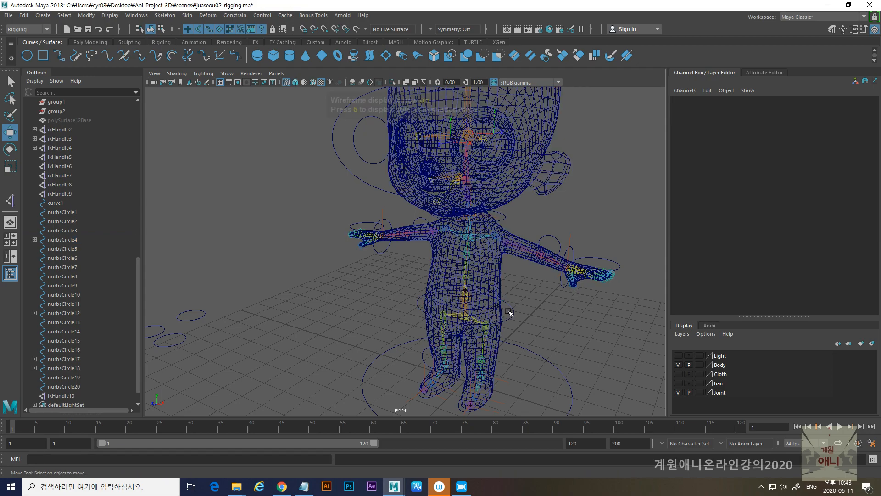
scroll(508, 305, up, 6)
alt+drag(489, 299, 457, 295)
click(459, 292)
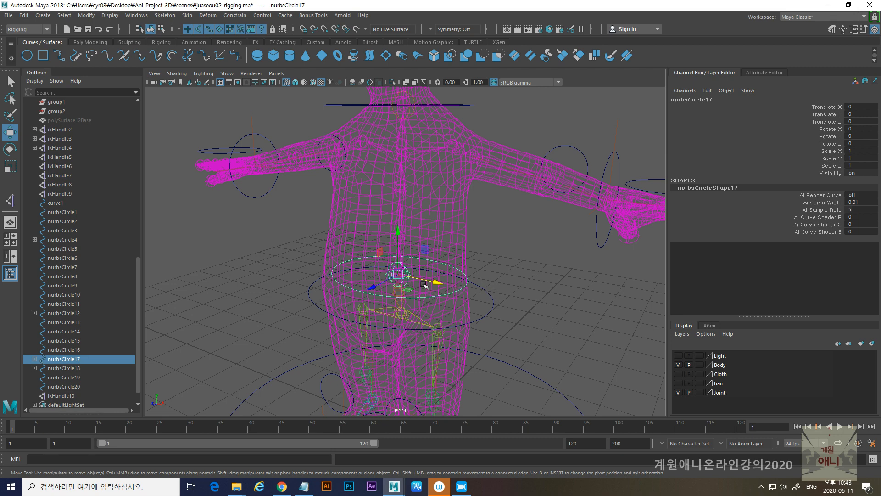
click(398, 272)
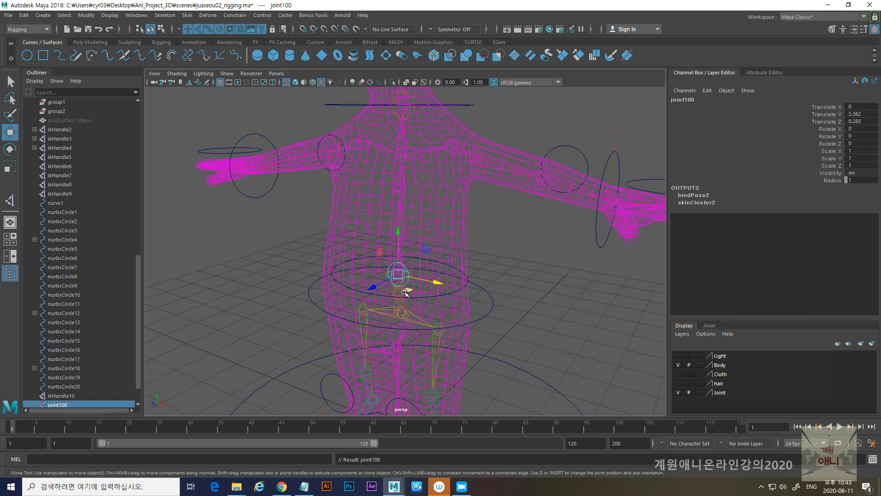
click(466, 286)
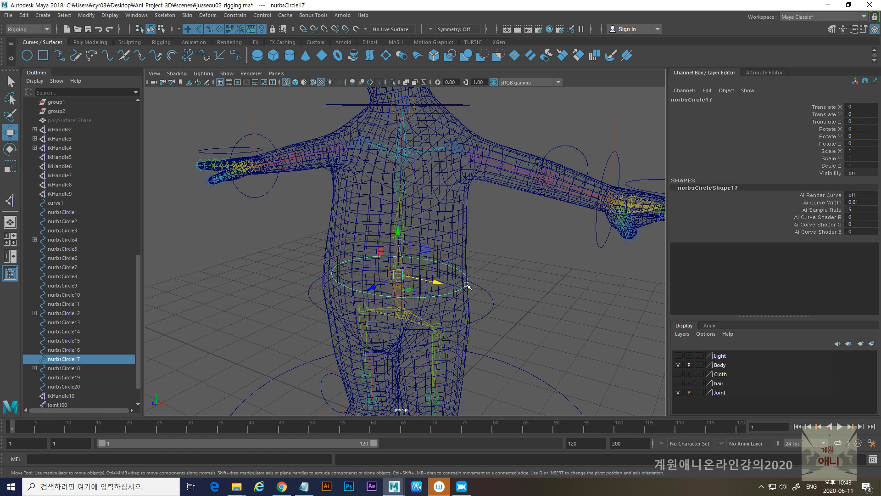
key(r)
drag(396, 274, 433, 284)
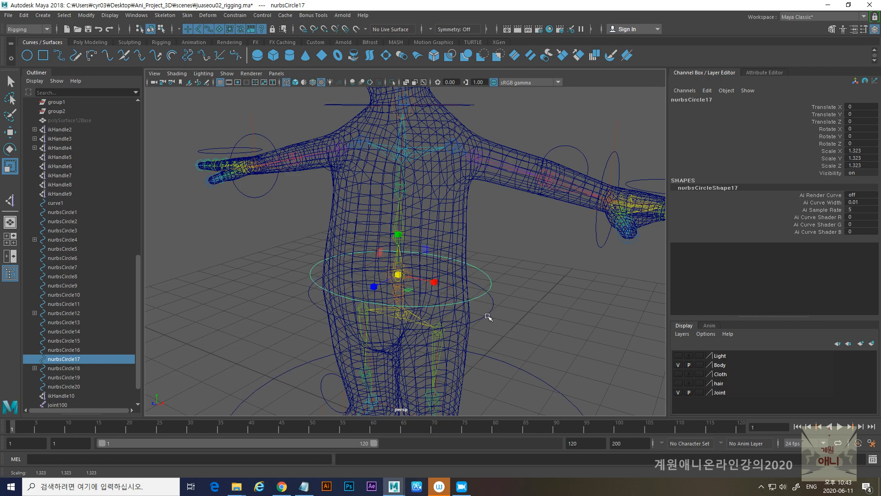
- Check the joints at the hip and waist controllers, then scale the hip controller nurbsCircle4 uniformly to 1.452
click(488, 316)
scroll(401, 317, up, 5)
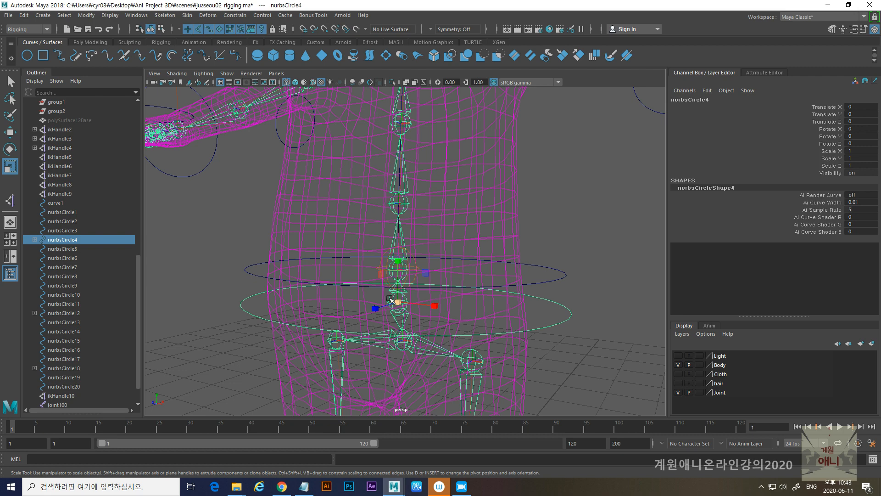
click(389, 299)
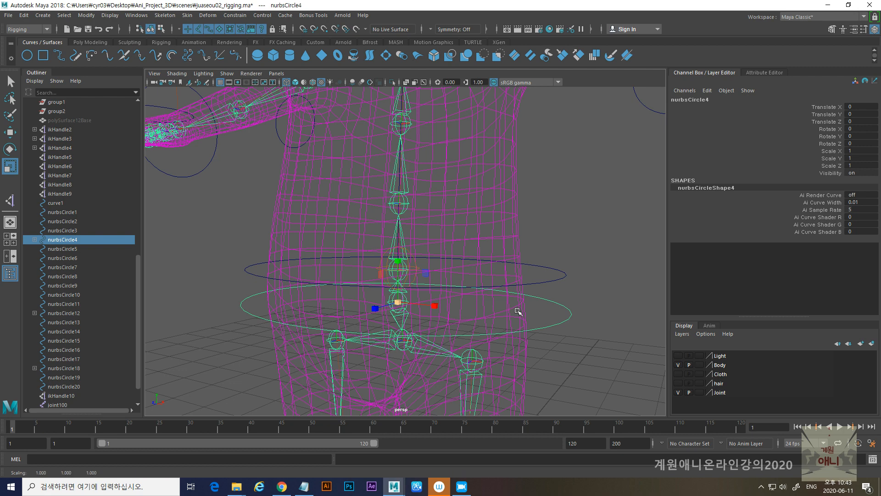
click(503, 314)
click(391, 303)
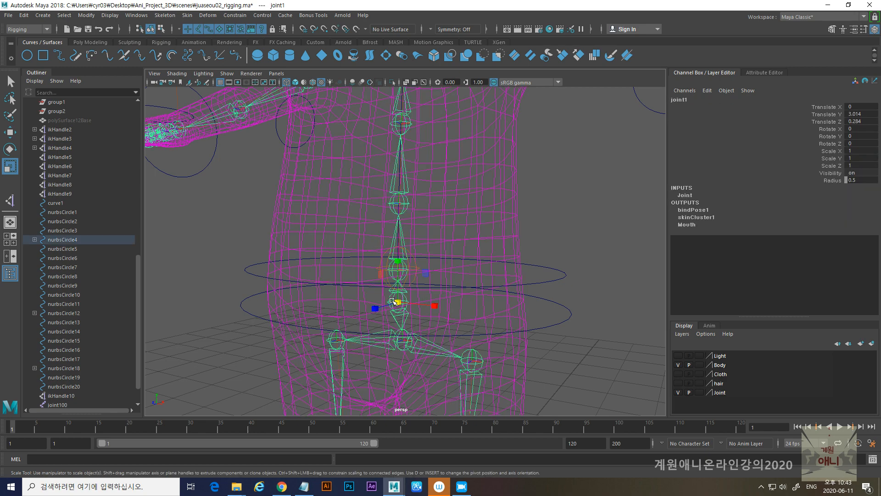
click(554, 270)
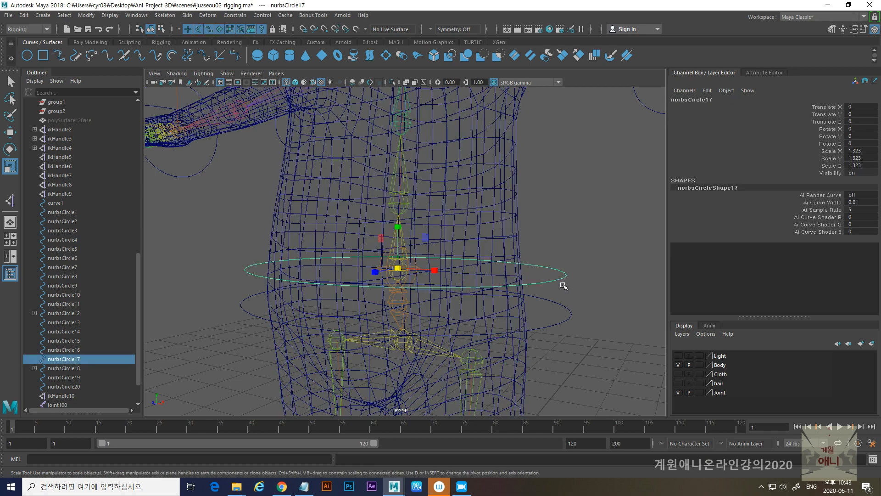
scroll(567, 289, down, 5)
click(468, 278)
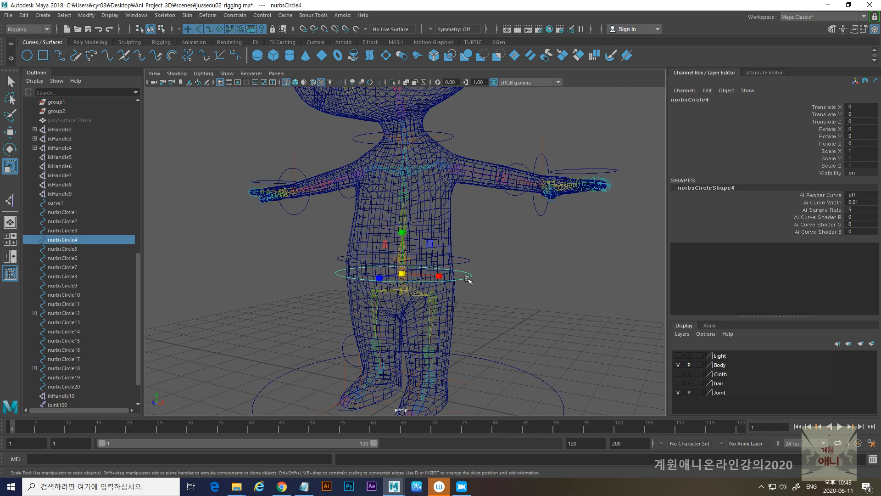
drag(409, 274, 403, 306)
- Select the four diagonal control vertices of the hip controller nurbsCircle4 and scale them outward to form a rounded square
right_drag(487, 314, 356, 274)
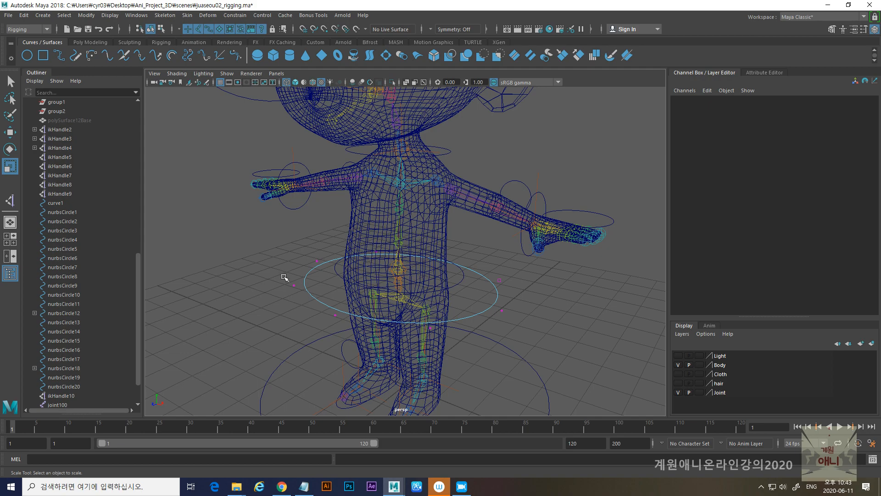
drag(284, 277, 310, 300)
mouse_move(392, 327)
alt+mouse_down()
mouse_move(370, 330)
mouse_move(391, 338)
alt+mouse_up()
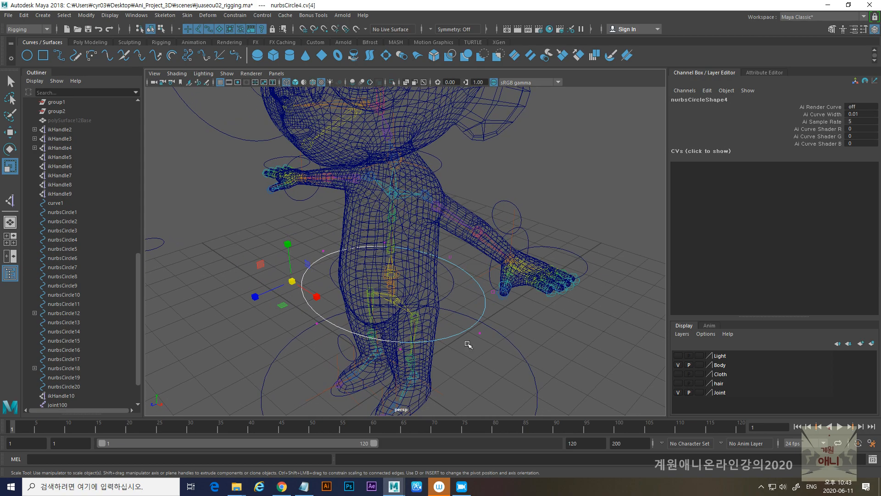
key(alt+shift)
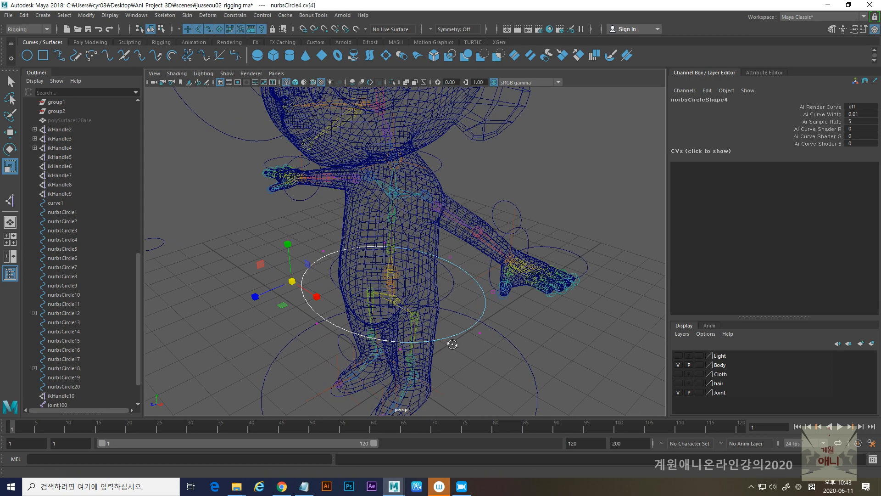
alt+drag(453, 345, 501, 342)
shift+click(486, 329)
shift+click(500, 267)
alt+drag(315, 291, 340, 290)
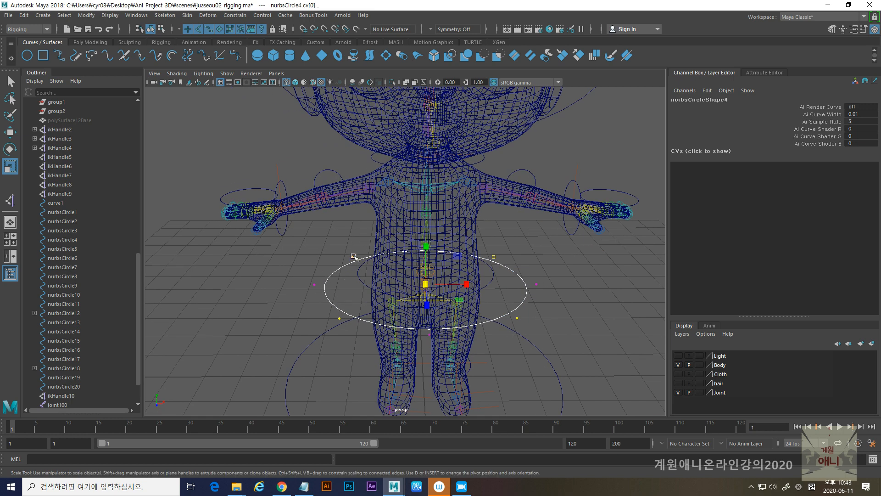
drag(426, 284, 433, 307)
scroll(474, 309, down, 3)
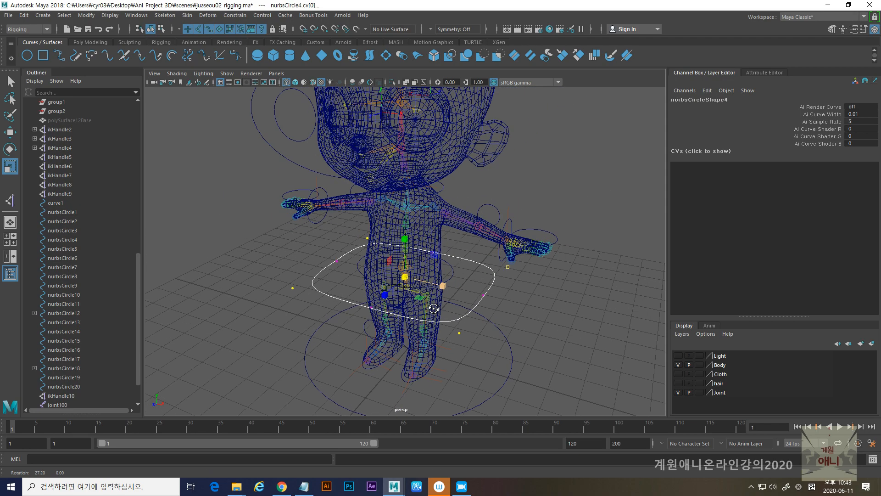
click(506, 293)
scroll(470, 288, up, 4)
click(474, 286)
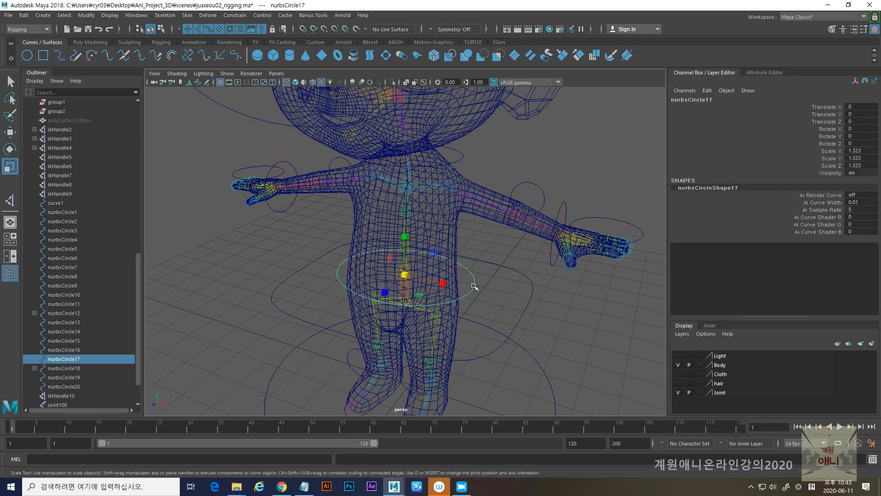
right_drag(511, 250, 528, 235)
click(512, 267)
alt+drag(487, 241, 497, 239)
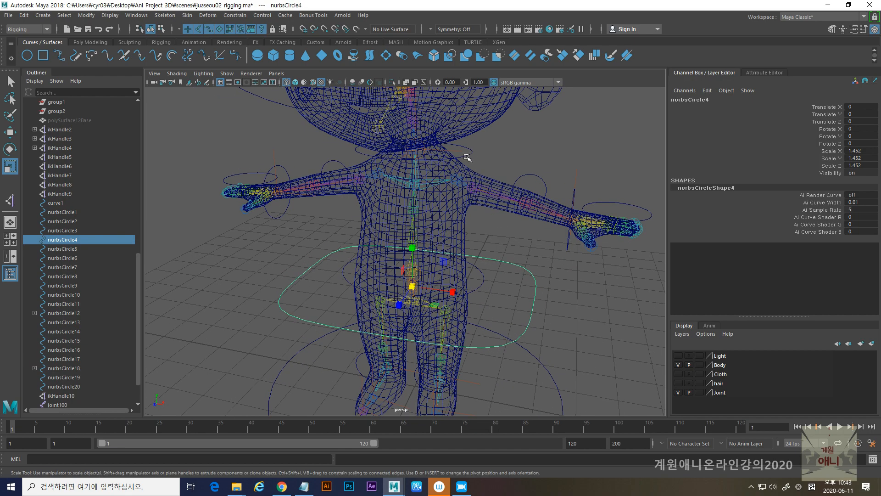
- Scale the neck controller nurbsCircle18 uniformly to 1.319
click(468, 157)
scroll(472, 187, up, 5)
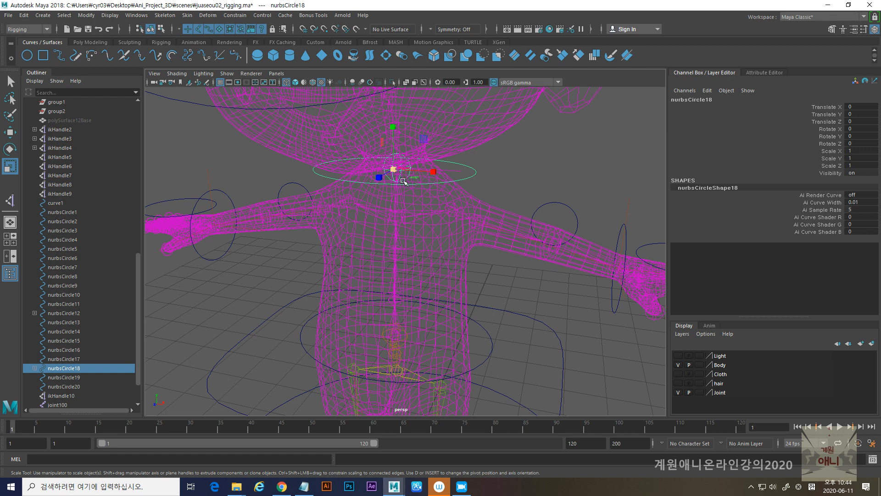
click(412, 180)
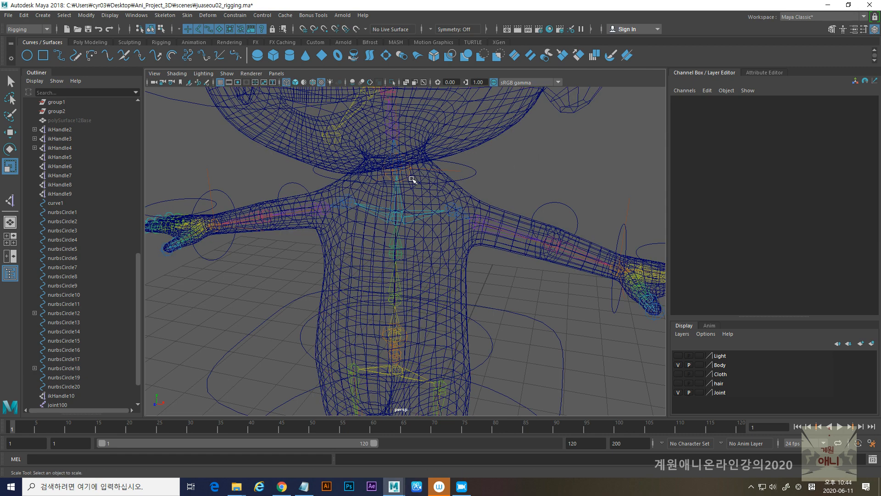
click(413, 179)
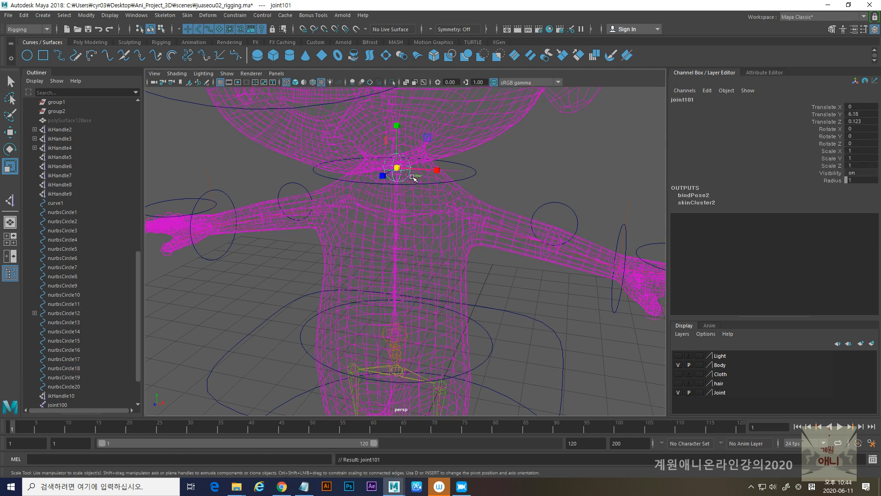
click(473, 175)
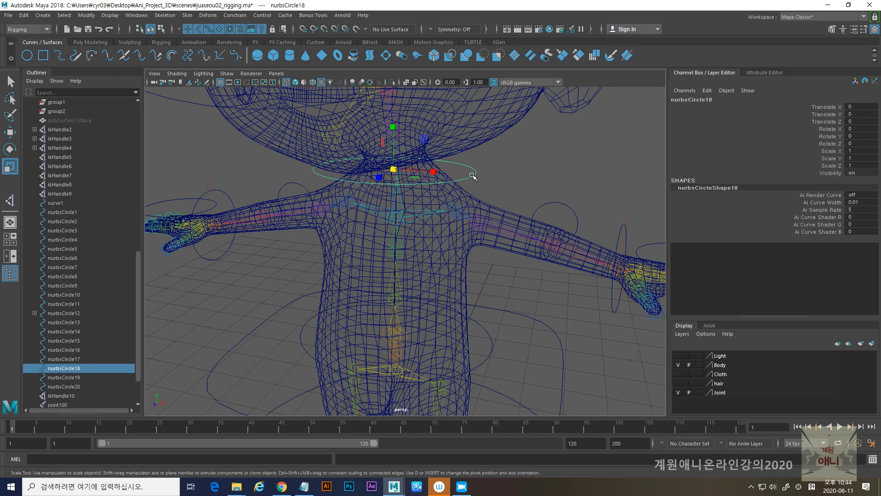
drag(393, 169, 442, 256)
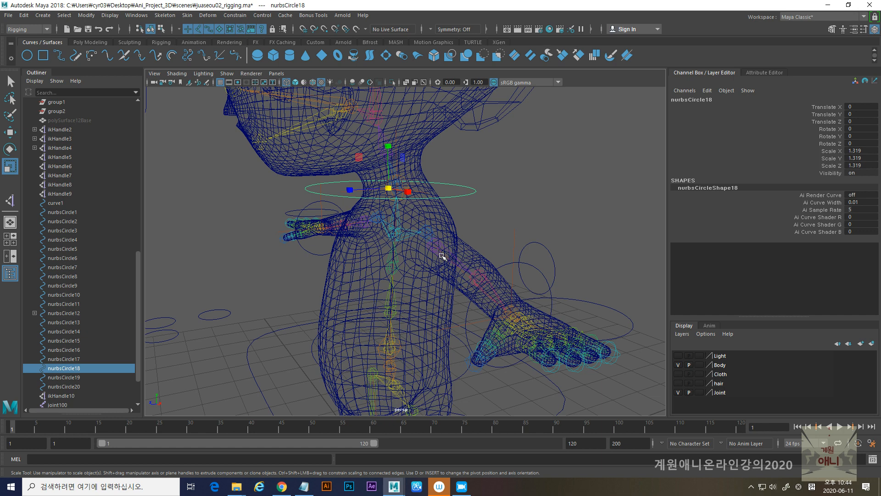
- Select the neck, waist and hip controllers nurbsCircle18, nurbsCircle17 and nurbsCircle4, freeze their transformations and delete their history
alt+right_drag(538, 249, 411, 238)
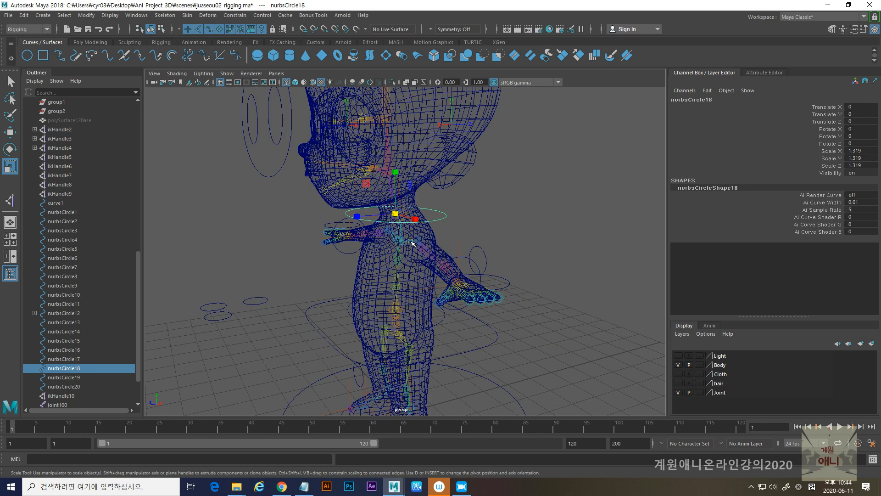
alt+drag(412, 238, 424, 250)
shift+click(352, 314)
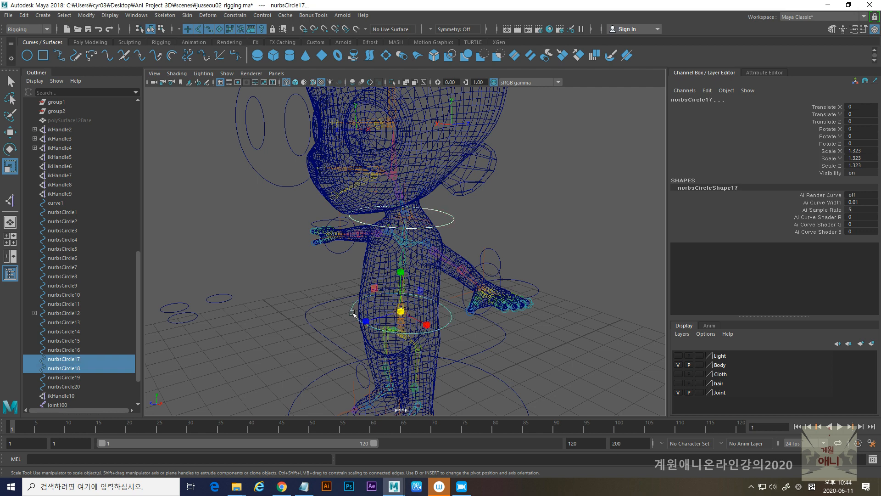
shift+click(312, 330)
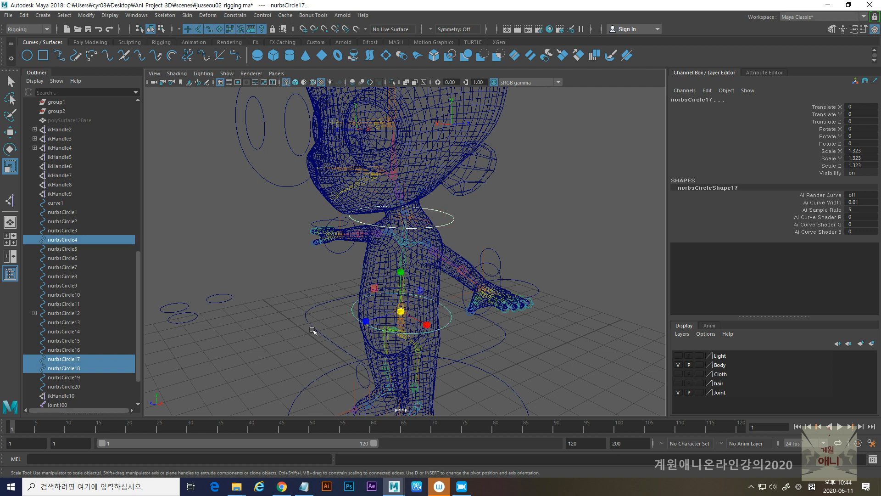
click(86, 15)
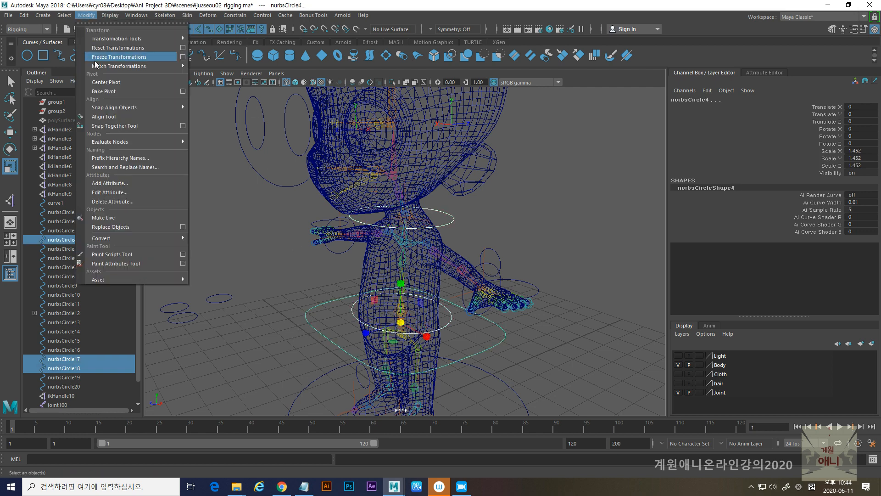
click(109, 58)
click(24, 15)
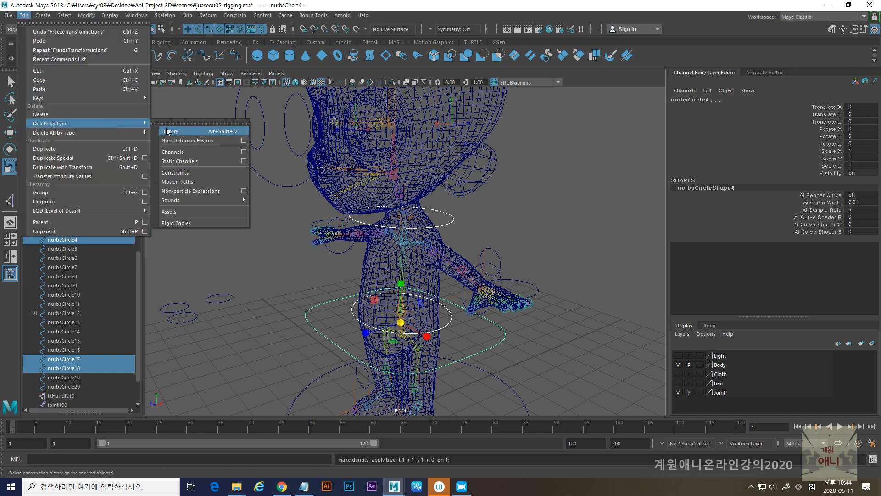
click(178, 130)
- Parent the neck joint under the neck controller nurbsCircle18
scroll(389, 201, up, 2)
alt+middle_drag(434, 338, 431, 291)
scroll(431, 291, up, 4)
alt+middle_drag(450, 177, 446, 221)
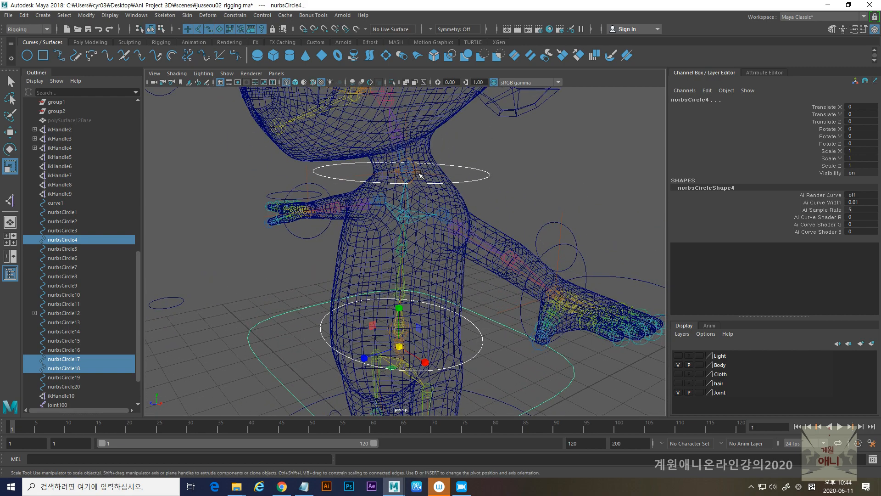
click(418, 174)
scroll(437, 161, up, 2)
click(466, 142)
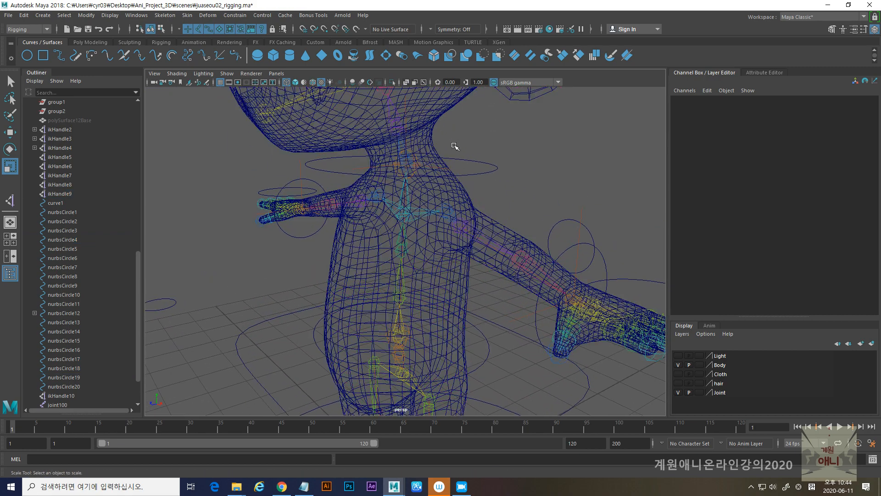
click(418, 155)
shift+click(501, 175)
key(p)
- Parent the waist joint joint100 under the waist controller nurbsCircle17
alt+middle_drag(458, 255, 466, 172)
click(414, 249)
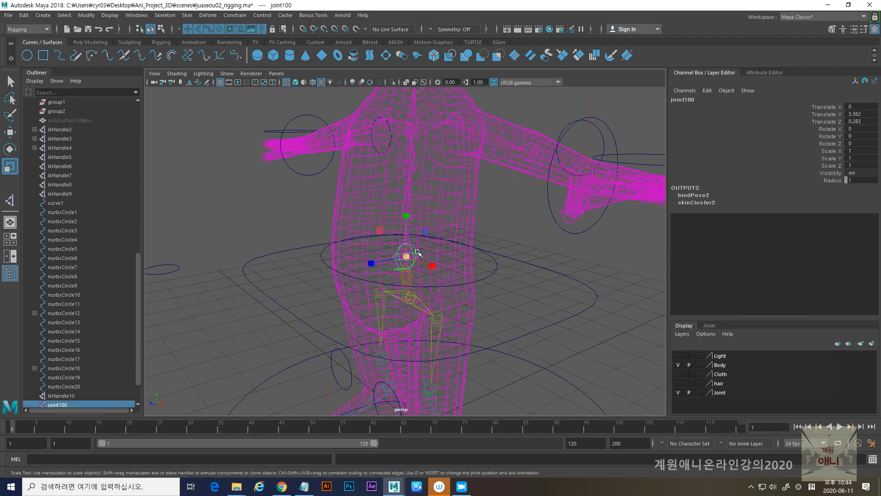
shift+click(494, 276)
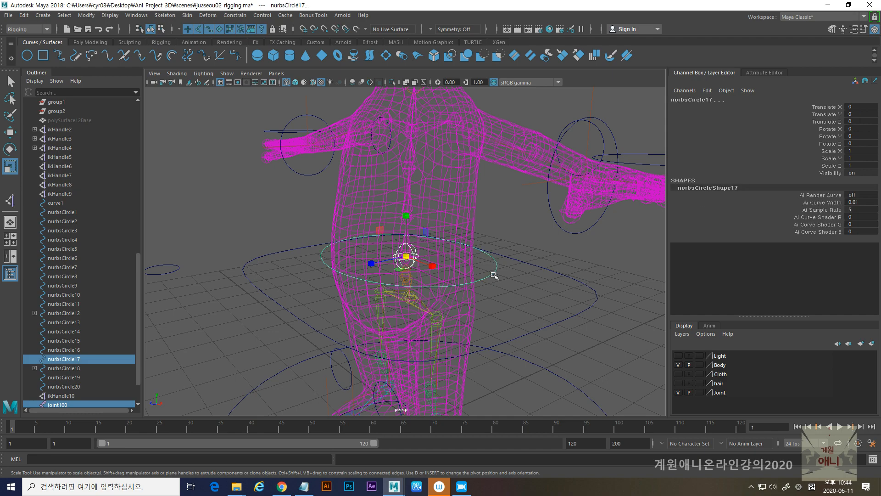
key(p)
- Parent the root joint joint1 under the hip controller nurbsCircle4
alt+drag(451, 304, 418, 275)
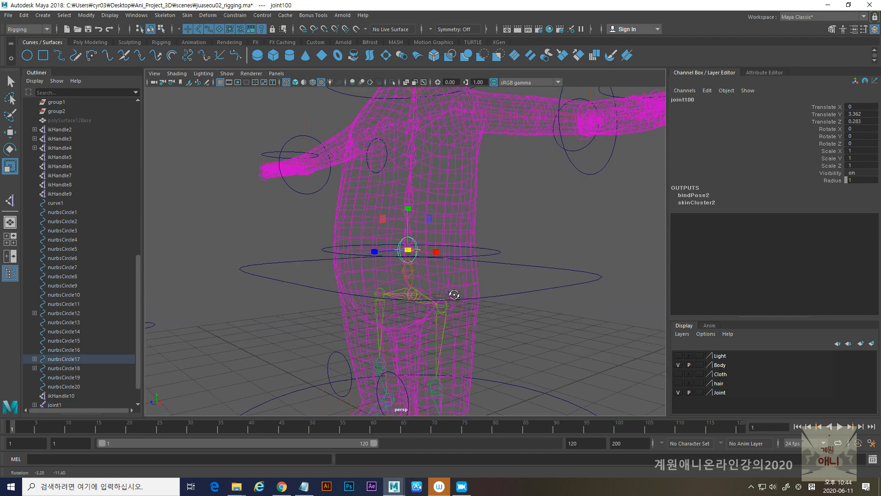
click(416, 270)
click(549, 266)
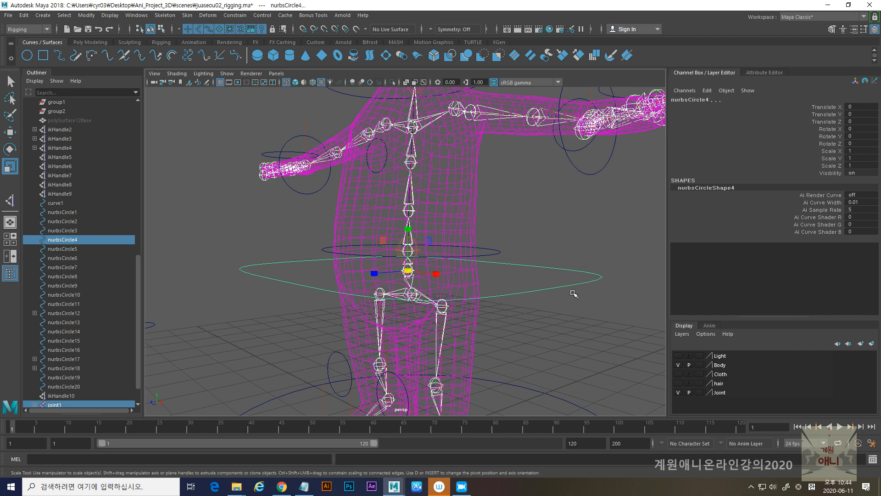
key(p)
alt+right_drag(555, 298, 519, 247)
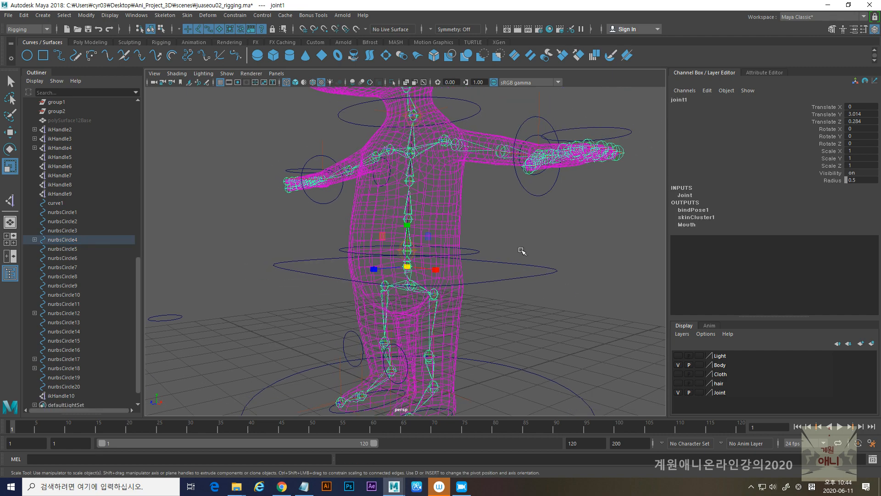
- Test the newly parented spine controllers with a trial move, then undo the move
click(530, 265)
alt+right_drag(569, 321, 493, 300)
alt+drag(493, 299, 500, 317)
click(467, 264)
alt+right_drag(466, 264, 407, 298)
key(w)
drag(448, 267, 443, 266)
key(ctrl+z)
- Try moving and rotating the neck controller nurbsCircle18 to test its joint, then undo the changes
alt+middle_drag(464, 193, 450, 233)
drag(455, 195, 469, 212)
drag(372, 202, 347, 212)
key(ctrl+z)
key(e)
key(ctrl+z)
key(ctrl+z)
- Try moving the wrist controller nurbsCircle12 to test the arm, then undo the move
alt+drag(489, 279, 402, 298)
alt+drag(331, 294, 308, 280)
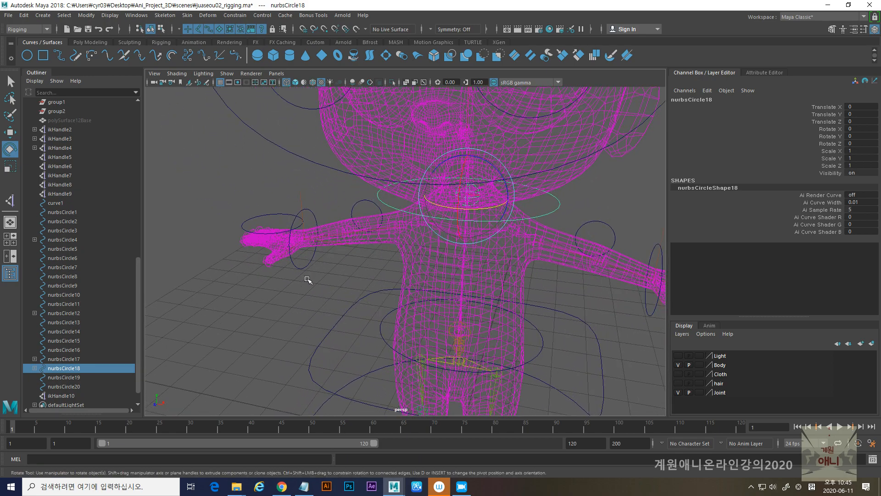
click(302, 267)
key(w)
drag(345, 244, 351, 246)
key(ctrl+z)
- Examine the controllers around the character's eyes, neck, hands and hips from several angles
alt+middle_drag(541, 272, 531, 303)
alt+right_drag(531, 303, 432, 287)
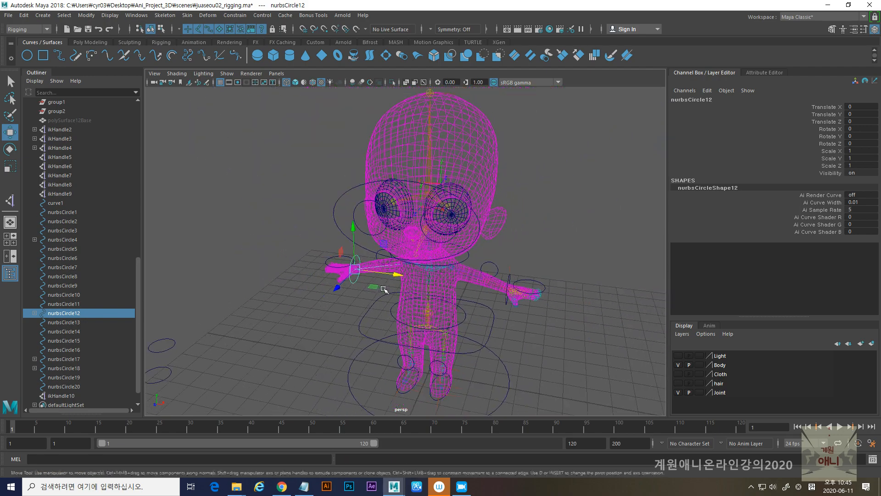
alt+drag(431, 287, 380, 290)
alt+drag(415, 261, 422, 259)
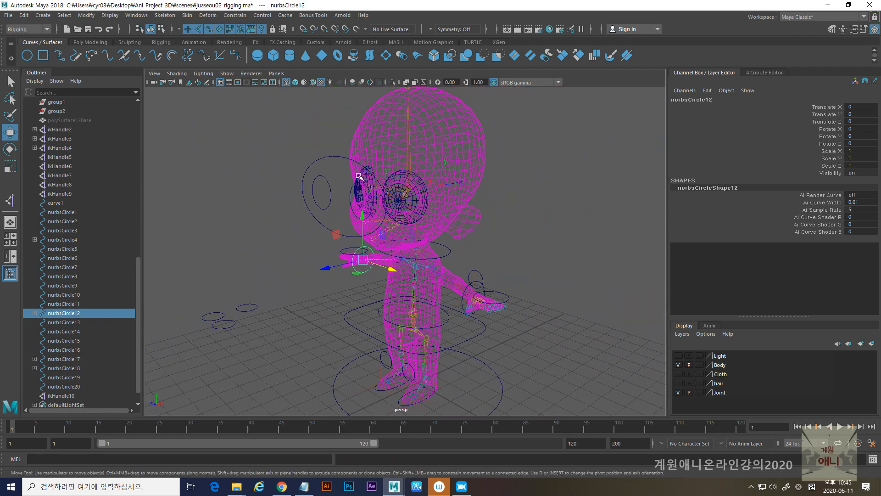
alt+right_drag(376, 193, 422, 261)
alt+drag(421, 260, 379, 261)
alt+middle_drag(380, 263, 411, 252)
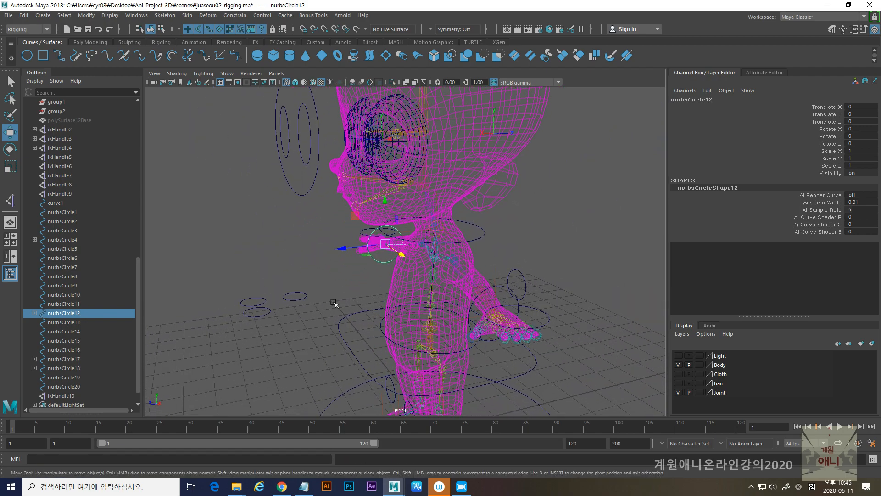
mouse_move(389, 292)
alt+middle_down()
mouse_move(434, 210)
mouse_move(403, 289)
alt+middle_up()
alt+drag(403, 290, 385, 288)
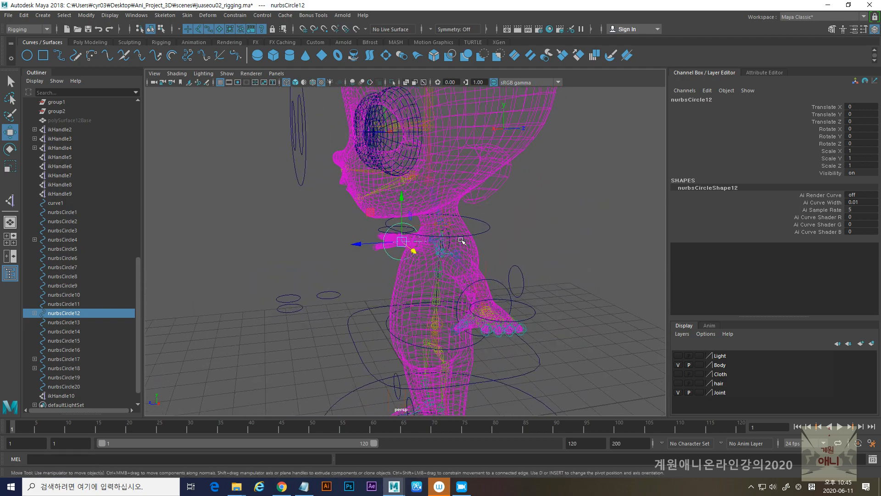
- Try duplicating the neck controller nurbsCircle18 and snapping the copy higher up the neck, then undo the duplicate
click(480, 233)
alt+right_drag(421, 255, 435, 284)
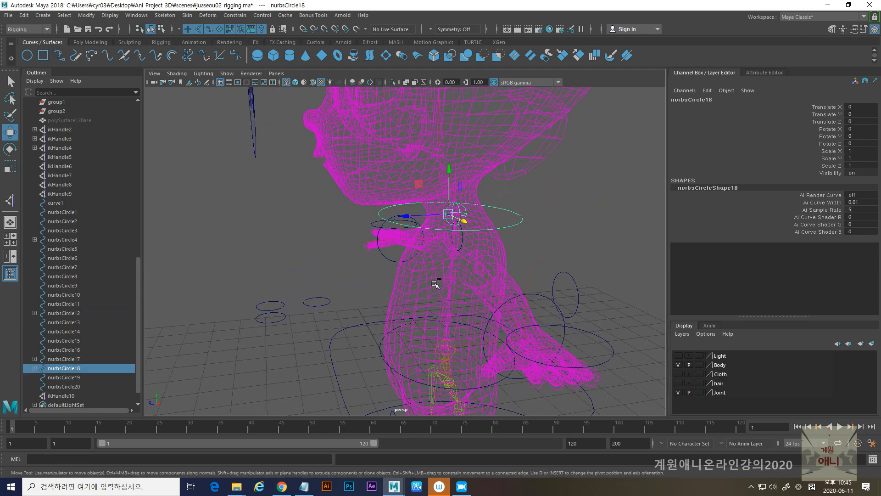
key(ctrl+d)
scroll(462, 214, up, 2)
key(v)
drag(462, 206, 452, 171)
key(ctrl+z)
key(ctrl+z)
key(ctrl+z)
key(ctrl+z)
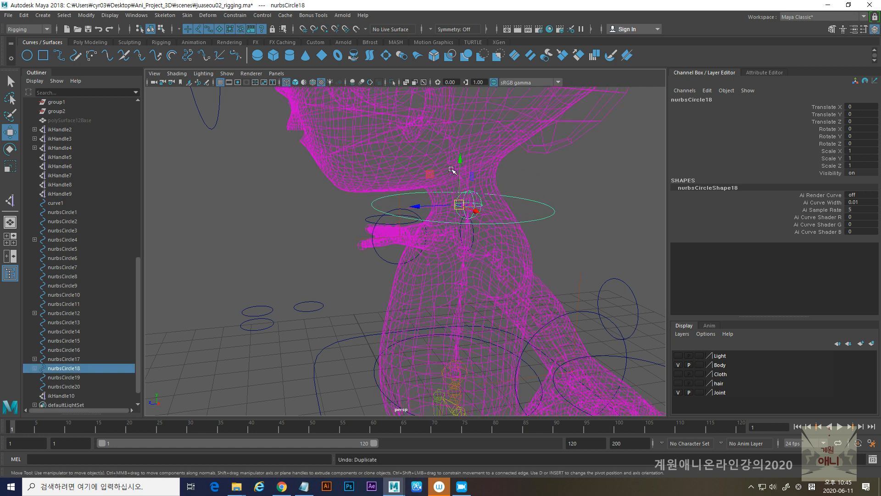
- Try moving the neck controller nurbsCircle18 vertically and in depth, undoing each test move
mouse_move(460, 161)
mouse_down()
mouse_move(459, 142)
mouse_move(458, 198)
mouse_move(457, 173)
mouse_up()
key(ctrl+z)
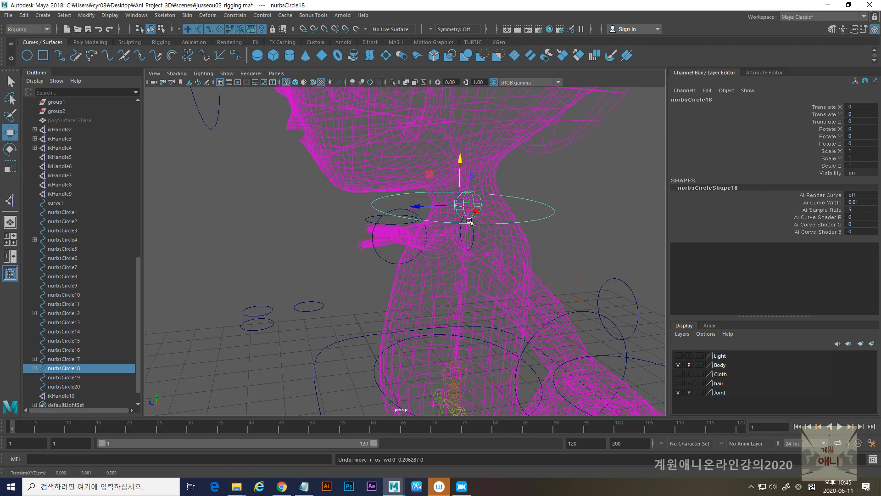
mouse_move(419, 211)
mouse_down()
mouse_move(390, 213)
mouse_move(432, 211)
mouse_up()
key(ctrl+z)
- Scale the spare circle nurbsCircle5 beside the character uniformly to 1.39 and move it up to the neck
alt+right_drag(472, 309, 390, 339)
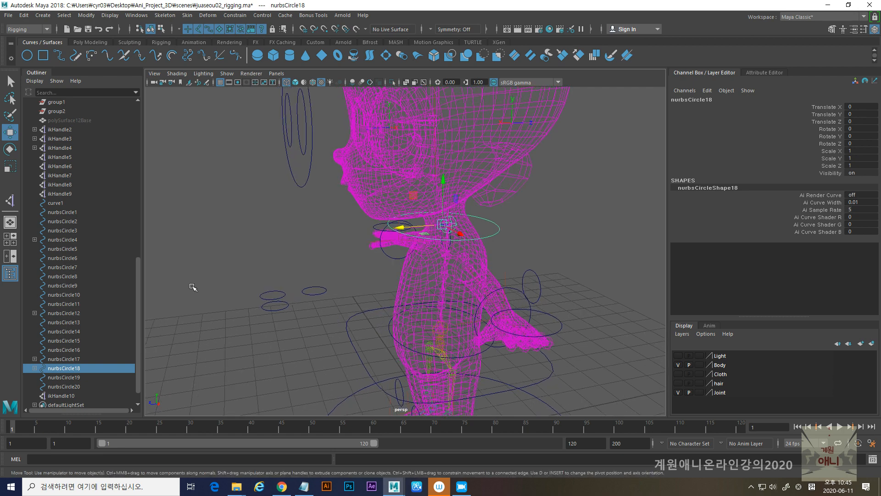
click(315, 291)
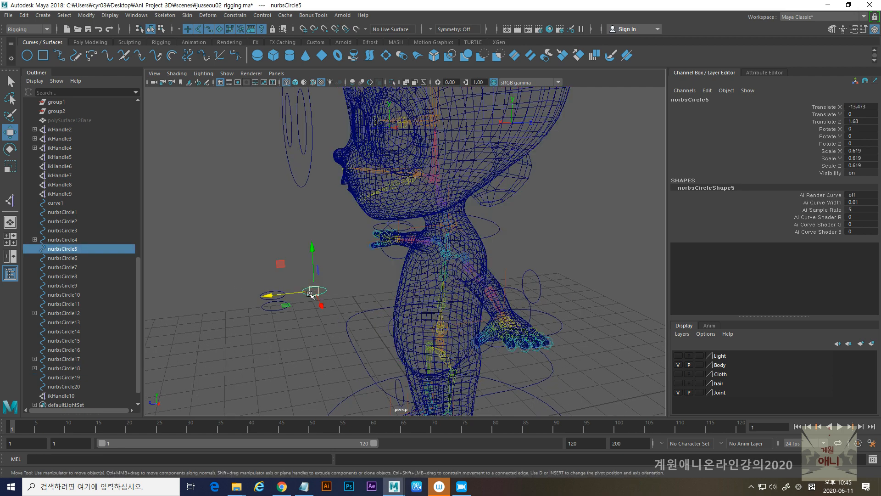
key(d)
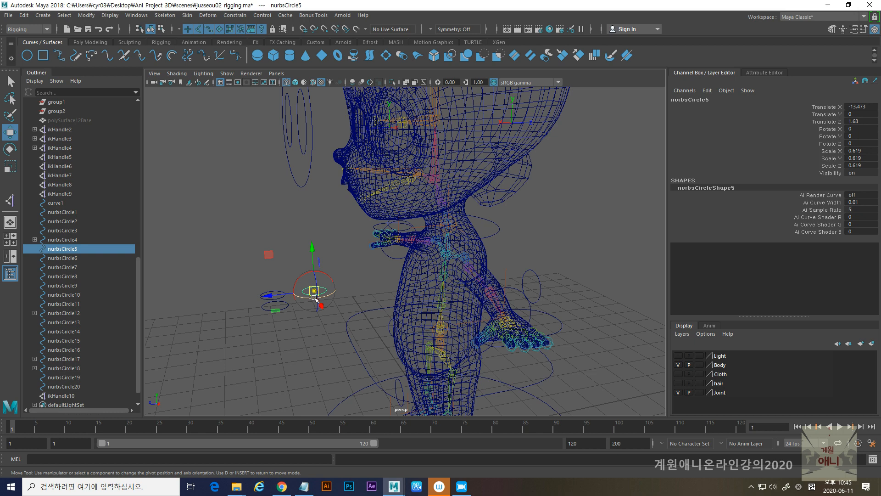
key(r)
drag(314, 298, 448, 208)
key(w)
scroll(498, 276, up, 5)
- Snap nurbsCircle5 onto the joint at the base of the head, at translation 0, 6.737, 0.309
alt+drag(501, 278, 574, 232)
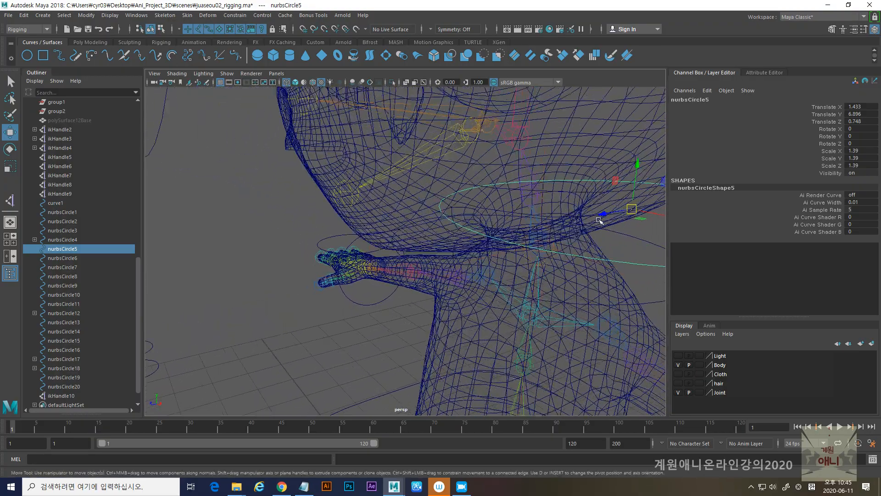
key(v)
drag(631, 209, 529, 198)
alt+right_drag(527, 204, 438, 282)
alt+drag(434, 285, 388, 275)
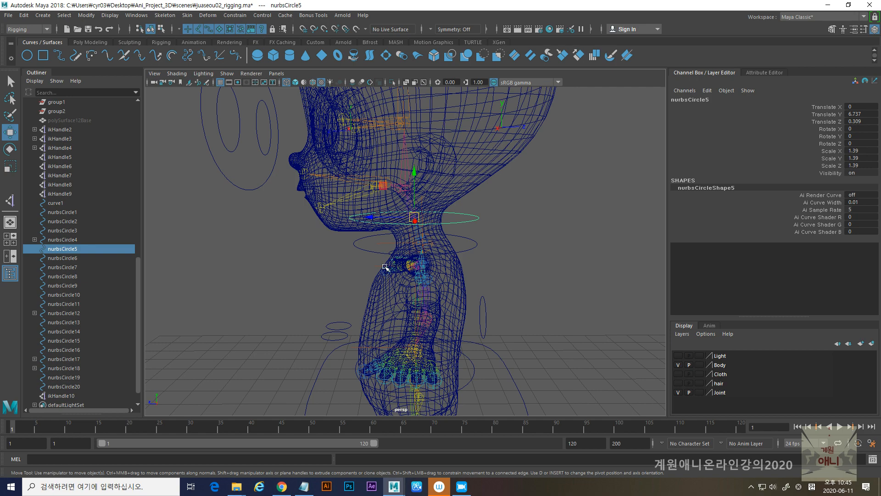
- Rotate nurbsCircle5 18.458 degrees around X so it tilts along the base of the head
alt+right_drag(387, 275, 403, 271)
alt+drag(403, 271, 393, 266)
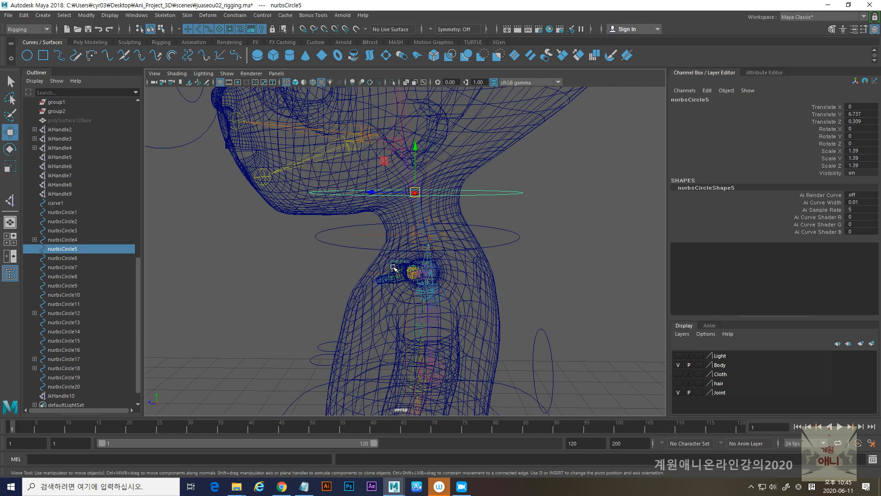
key(e)
drag(388, 162, 384, 173)
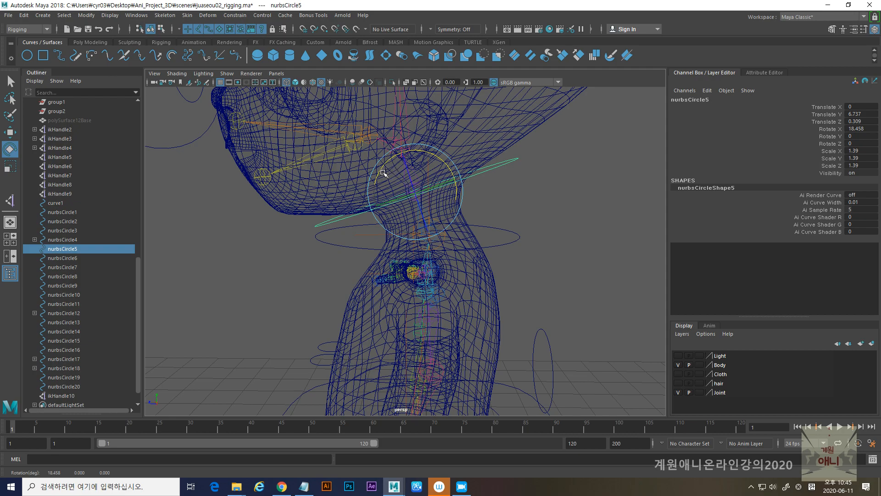
alt+right_drag(538, 221, 432, 216)
alt+drag(431, 217, 411, 193)
- Freeze the transformations of the head controller nurbsCircle5 and delete its history
scroll(411, 212, up, 3)
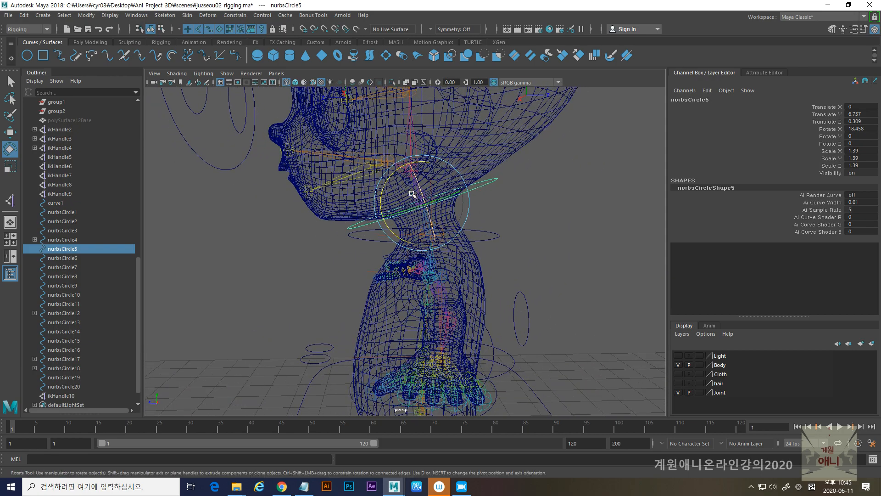
click(86, 15)
click(119, 57)
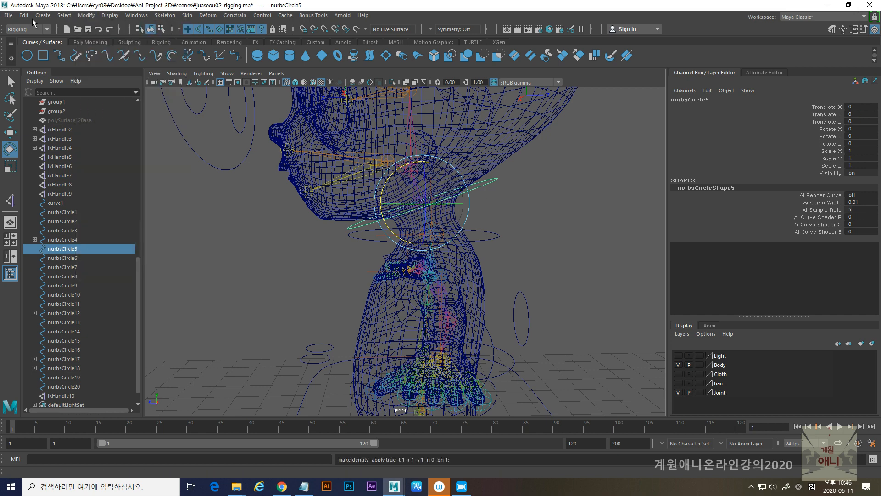
click(24, 15)
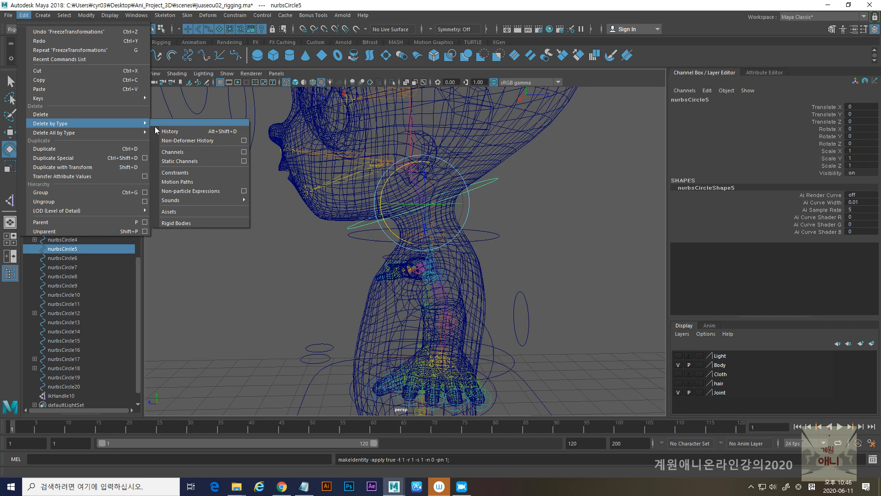
click(193, 133)
- Examine the fit of the tilted head controller nurbsCircle5 around the jaw and neck from several angles
click(496, 225)
alt+drag(496, 225, 481, 202)
click(479, 201)
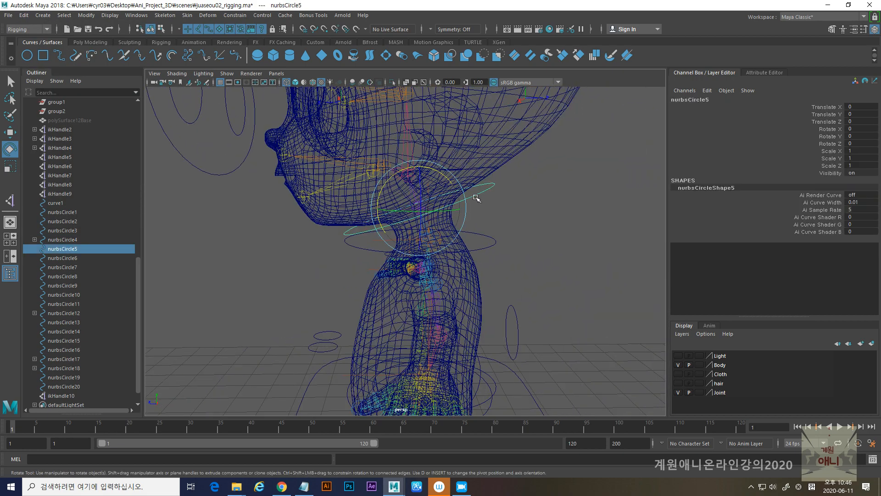
alt+right_drag(480, 201, 482, 224)
alt+middle_drag(482, 224, 483, 316)
alt+drag(509, 307, 486, 164)
alt+drag(443, 225, 445, 223)
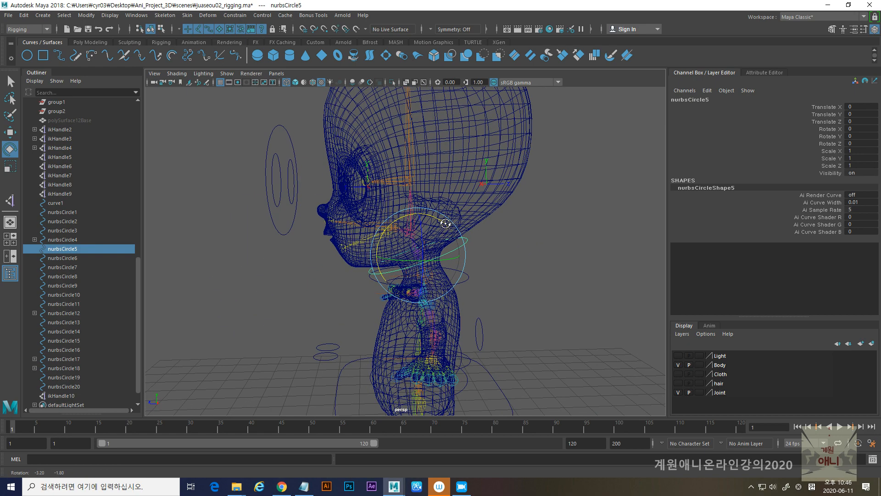
alt+middle_drag(466, 222, 423, 207)
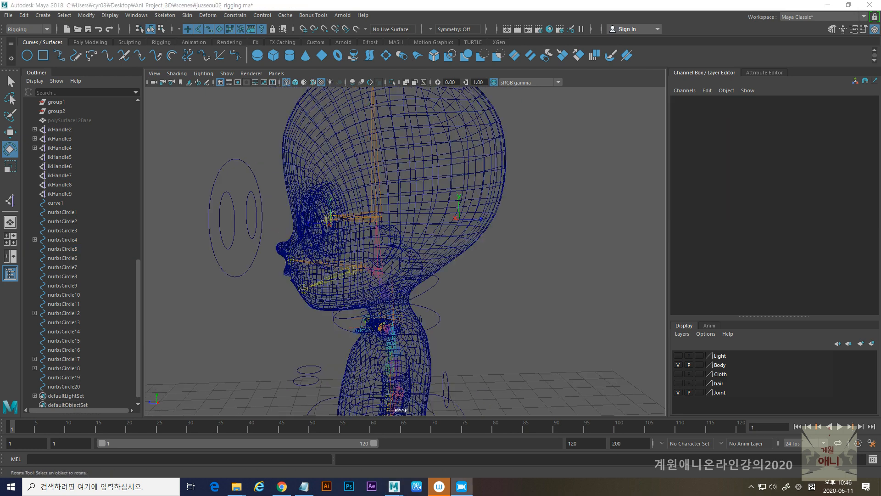
alt+right_drag(505, 273, 505, 301)
alt+drag(505, 301, 436, 270)
- Select the head controller nurbsCircle5, try moving it along Z and undo the move
click(417, 281)
alt+right_drag(437, 270, 480, 333)
alt+middle_drag(480, 333, 468, 278)
alt+drag(468, 278, 471, 303)
key(w)
alt+drag(383, 292, 384, 294)
alt+right_drag(367, 246, 379, 275)
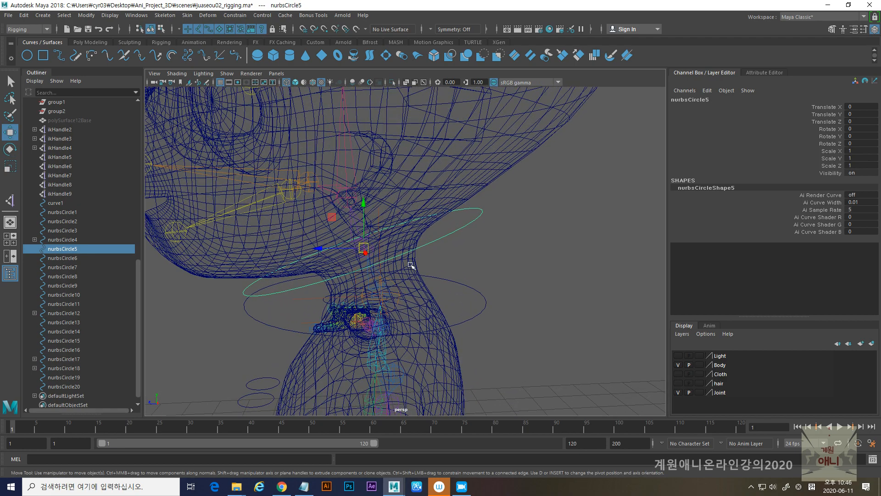
drag(320, 248, 344, 251)
key(ctrl+z)
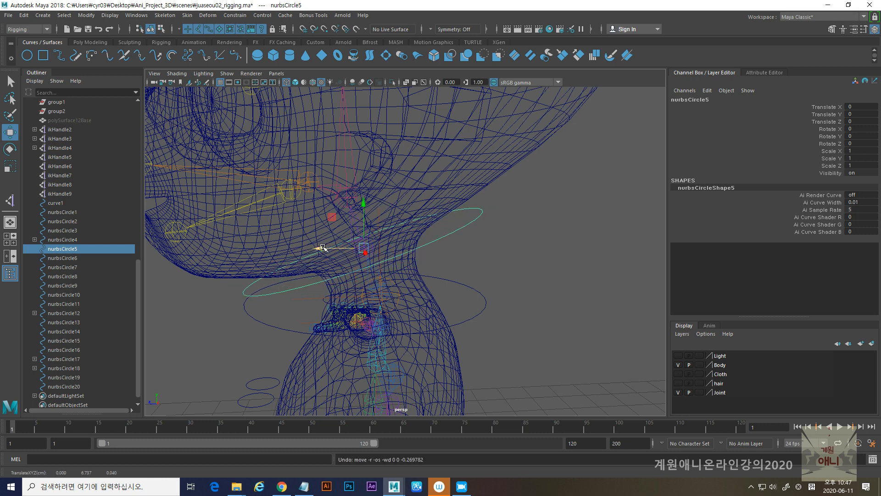
- Activate the Create IK Handle tool with the Single-Chain Solver as the current solver
alt+drag(443, 252, 394, 250)
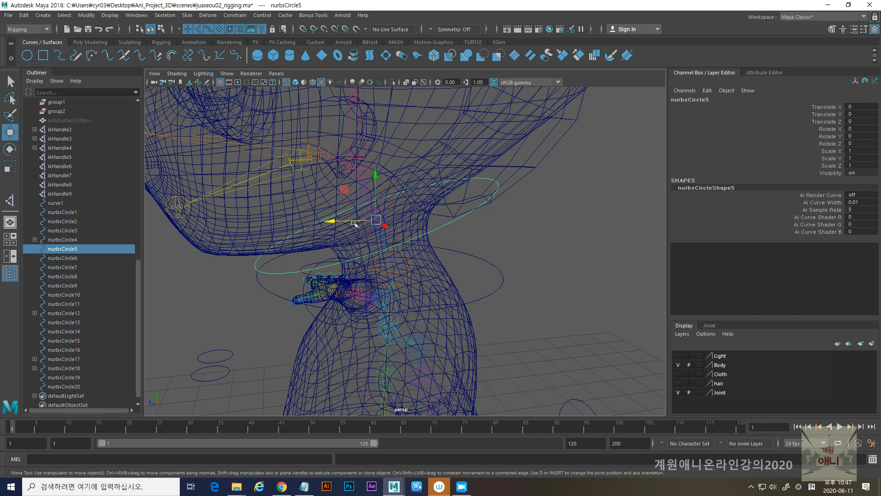
click(164, 15)
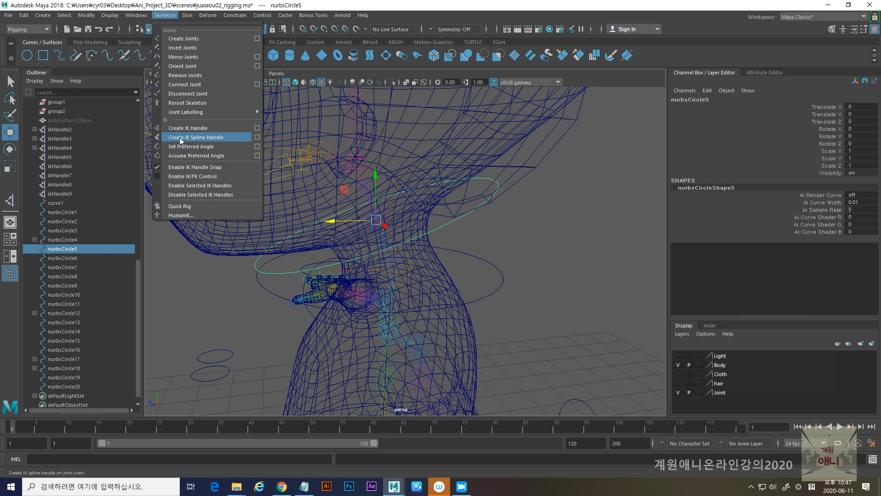
click(257, 130)
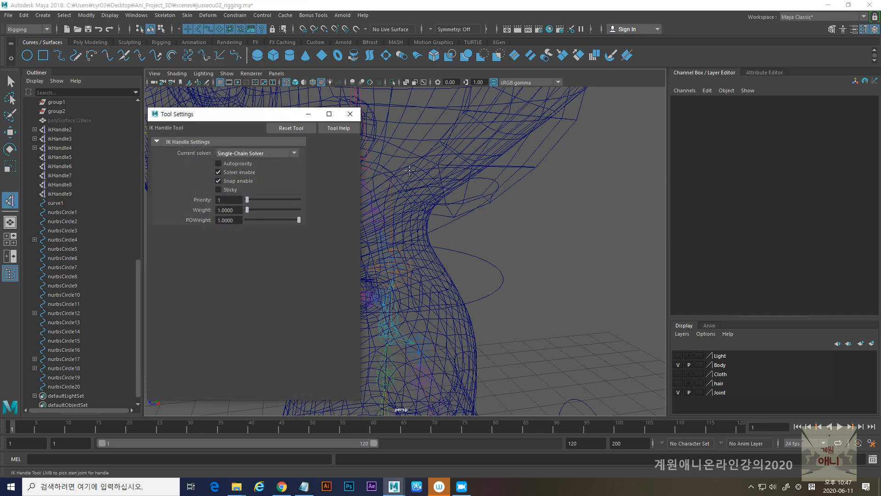
click(258, 154)
click(346, 118)
click(349, 114)
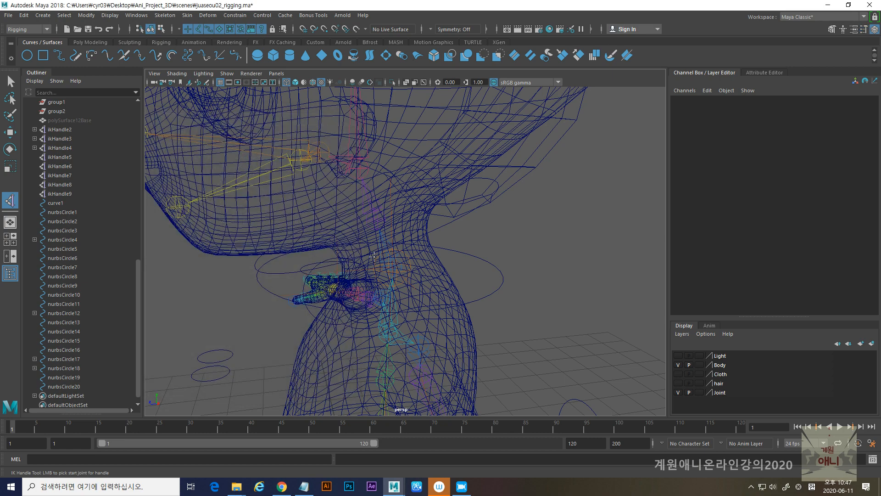
- Try to create an IK handle from joint6 at the base of the head down to the neck-base joint
click(375, 221)
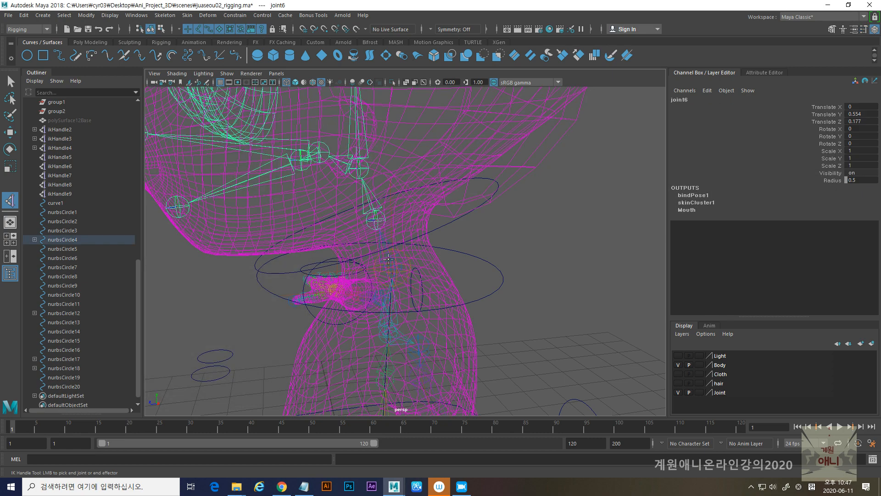
alt+right_drag(388, 265, 426, 312)
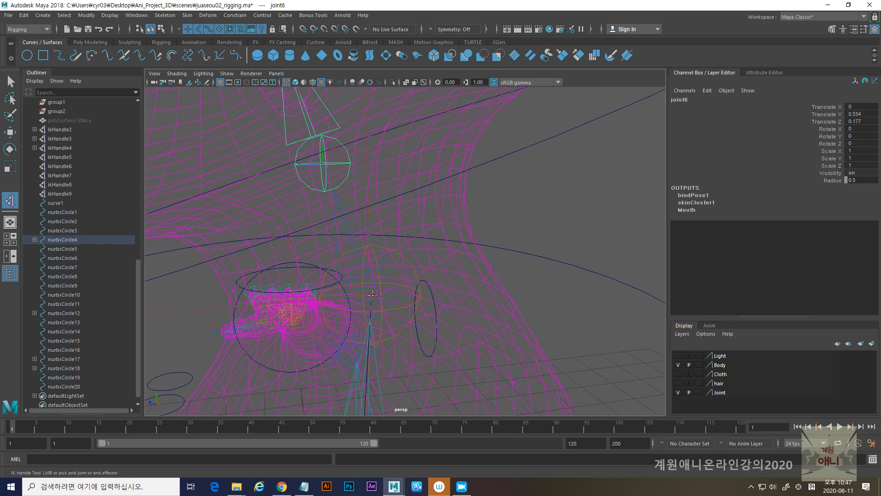
click(370, 292)
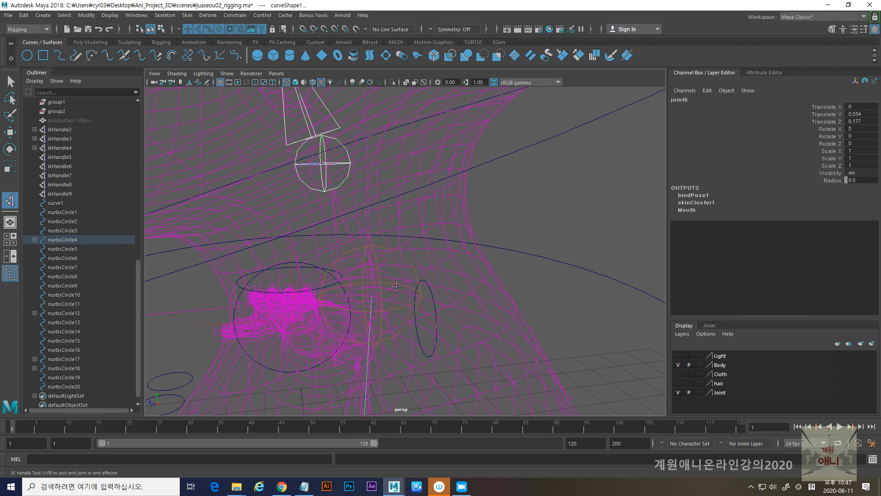
click(392, 279)
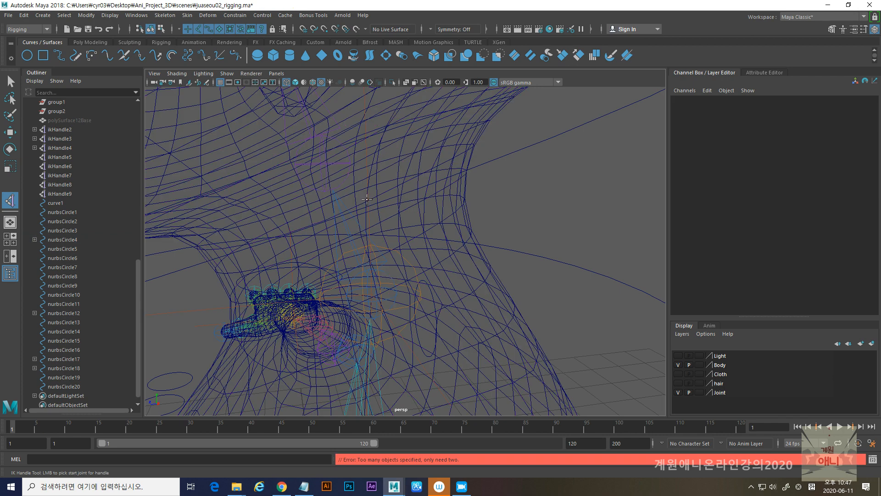
- Select joint6 at the base of the head, try moving it along Z and undo the move
key(w)
click(323, 164)
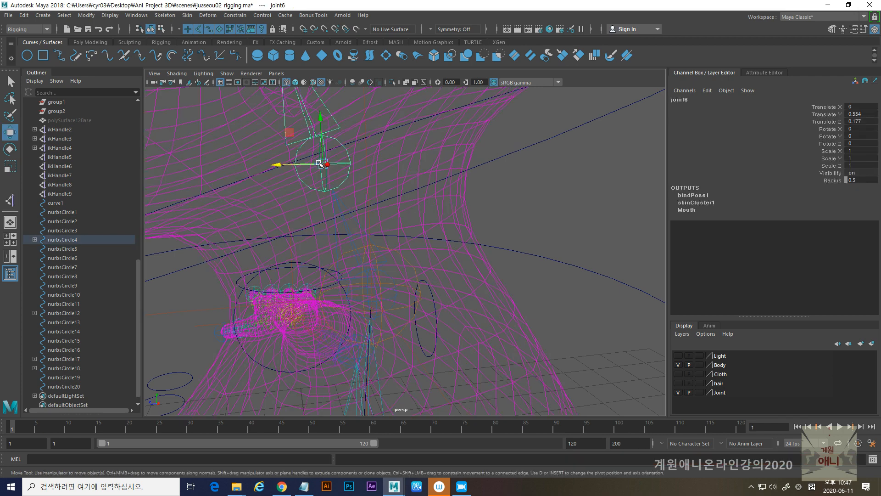
mouse_move(275, 164)
mouse_down()
mouse_move(295, 166)
mouse_move(275, 165)
mouse_up()
key(ctrl+z)
alt+drag(370, 264, 391, 259)
alt+right_drag(391, 258, 433, 250)
click(461, 226)
alt+drag(484, 242, 426, 243)
click(11, 200)
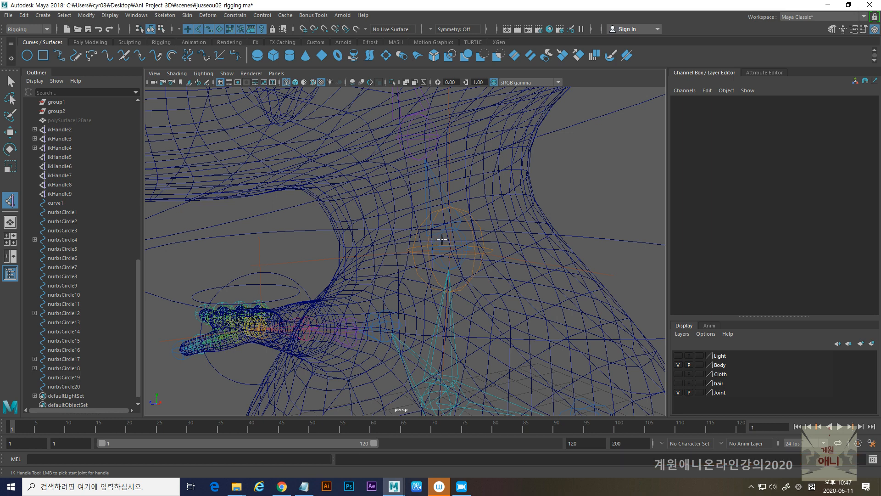
click(446, 252)
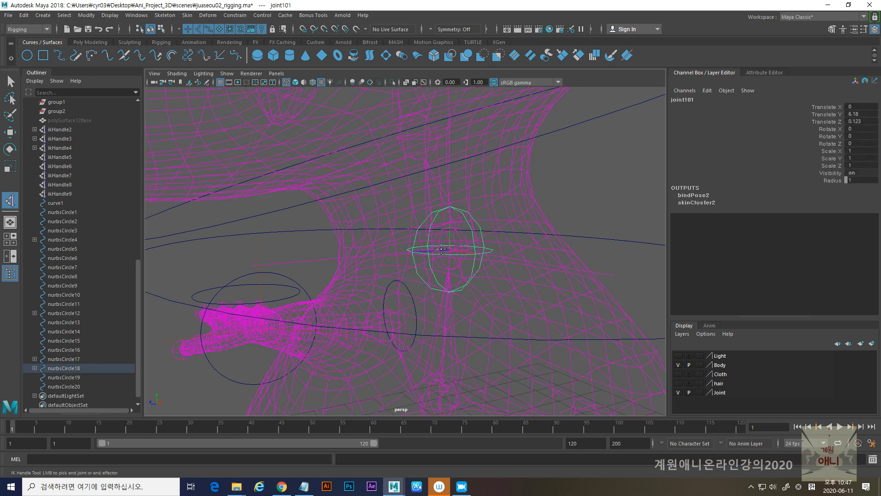
click(442, 250)
click(445, 249)
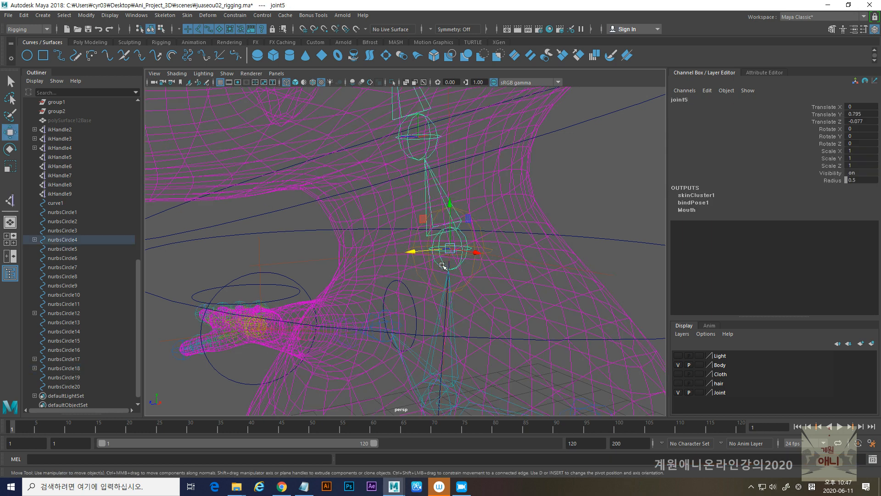
- Create a single-chain IK handle from neck-base joint joint5 up to joint6 at the base of the head
click(10, 200)
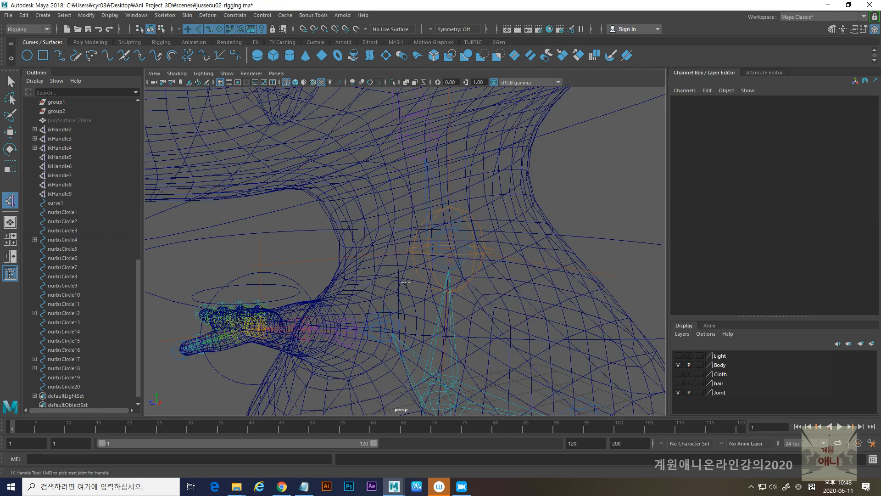
click(444, 263)
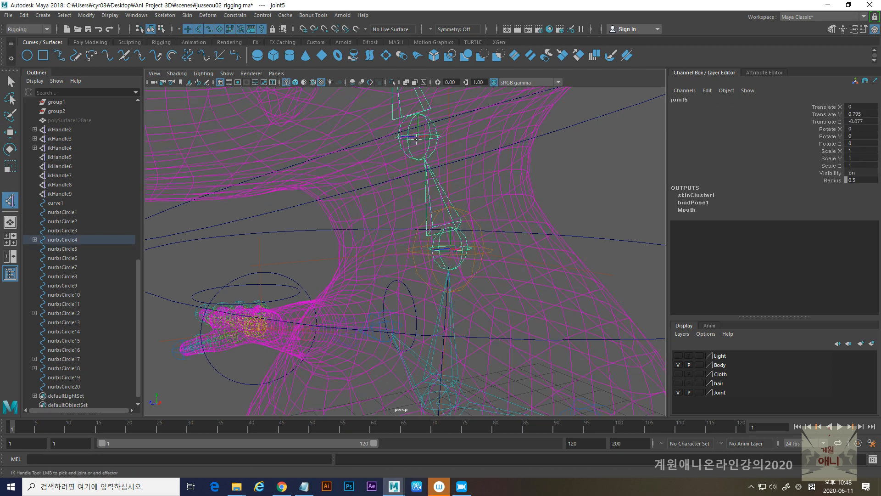
click(417, 140)
scroll(484, 232, down, 5)
mouse_move(409, 249)
alt+mouse_down()
mouse_move(385, 249)
mouse_move(420, 262)
alt+mouse_up()
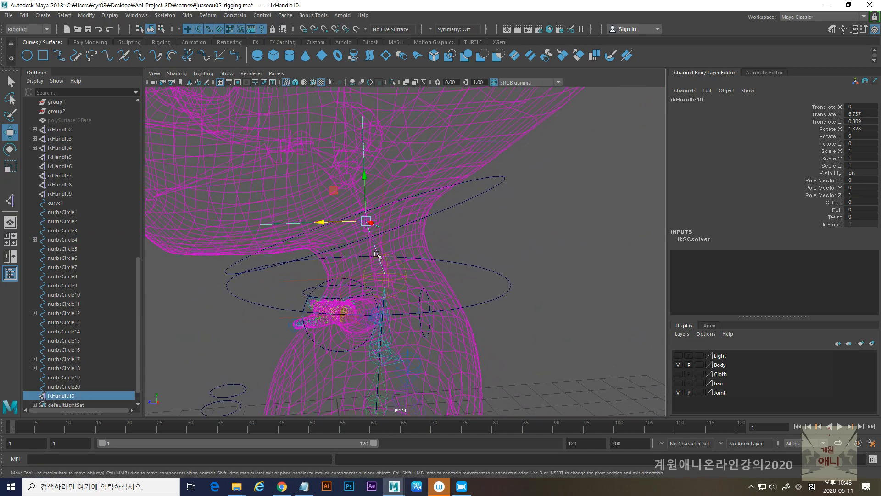
- Parent ikHandle10 under the head controller nurbsCircle5, test the controller's motion and undo the test moves
shift+click(464, 193)
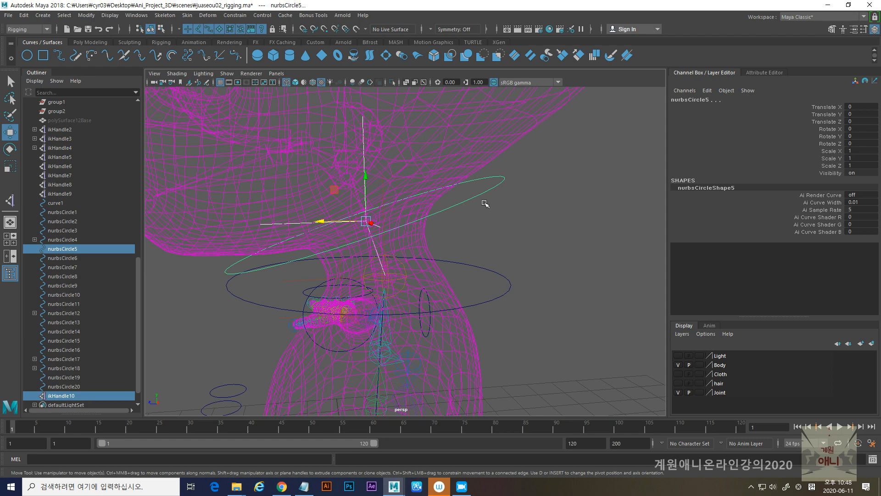
click(471, 184)
alt+drag(518, 248, 334, 256)
key(ctrl+z)
alt+drag(520, 279, 441, 304)
key(ctrl+z)
alt+middle_drag(441, 304, 441, 316)
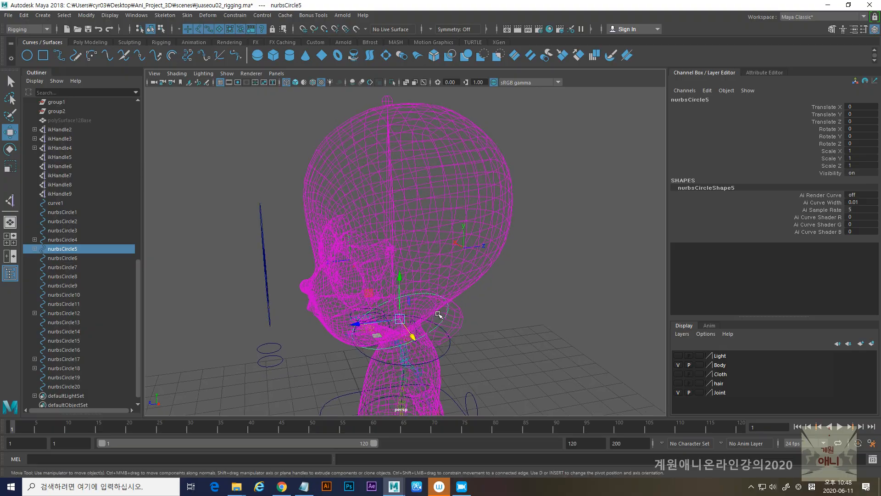
- Create a single-chain IK handle from joint6 to the joint at the very top of the head
click(11, 203)
mouse_move(382, 270)
alt+right_down()
mouse_move(403, 232)
mouse_move(337, 239)
mouse_move(366, 274)
alt+right_up()
alt+drag(366, 273, 364, 266)
click(373, 240)
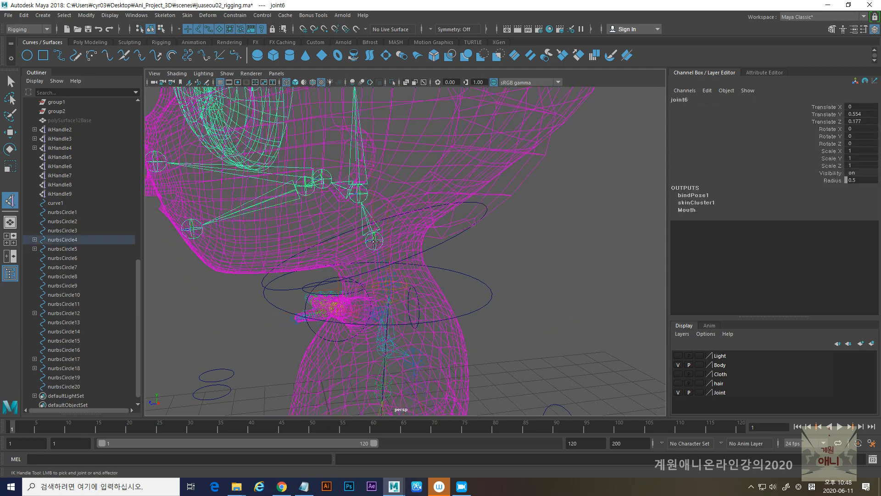
scroll(529, 285, down, 5)
alt+middle_drag(441, 185, 438, 361)
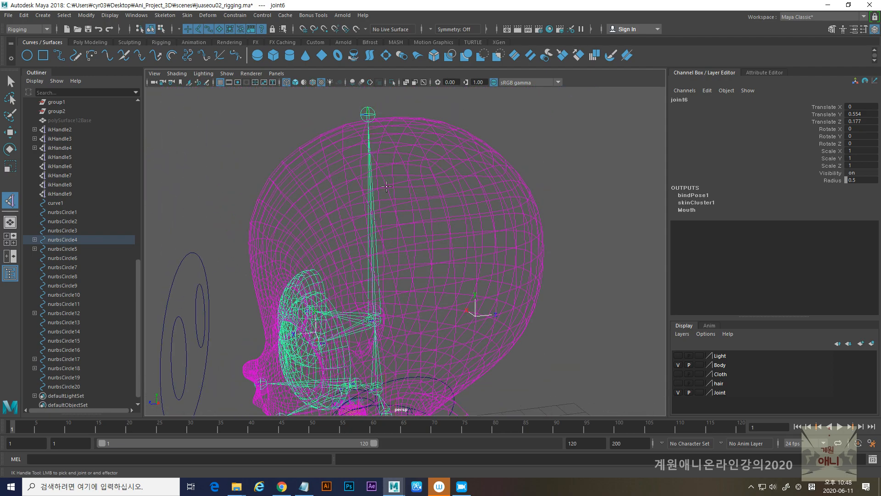
click(368, 114)
key(w)
scroll(391, 270, down, 5)
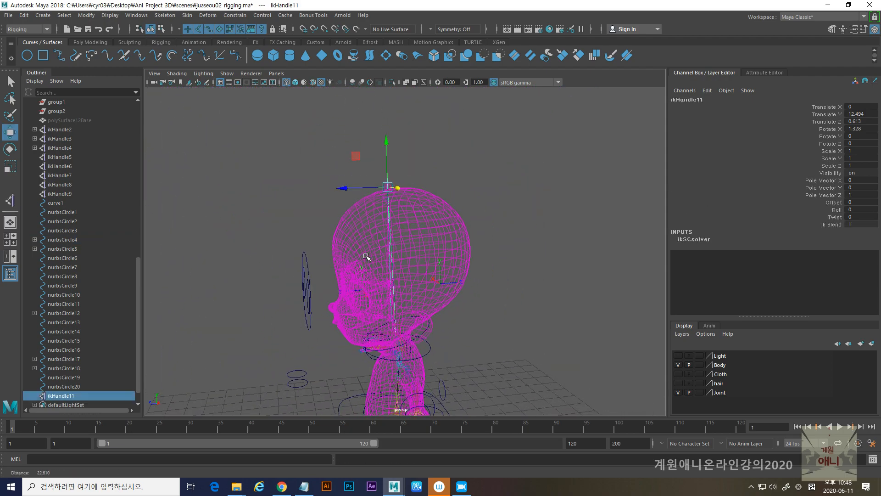
- Snap controller nurbsCircle7 to the joint at the top of the head and scale it uniformly to 2.564
alt+drag(391, 271, 398, 286)
click(265, 377)
key(v)
drag(265, 377, 404, 174)
alt+drag(346, 197, 372, 277)
key(r)
drag(419, 247, 541, 270)
alt+drag(584, 304, 438, 291)
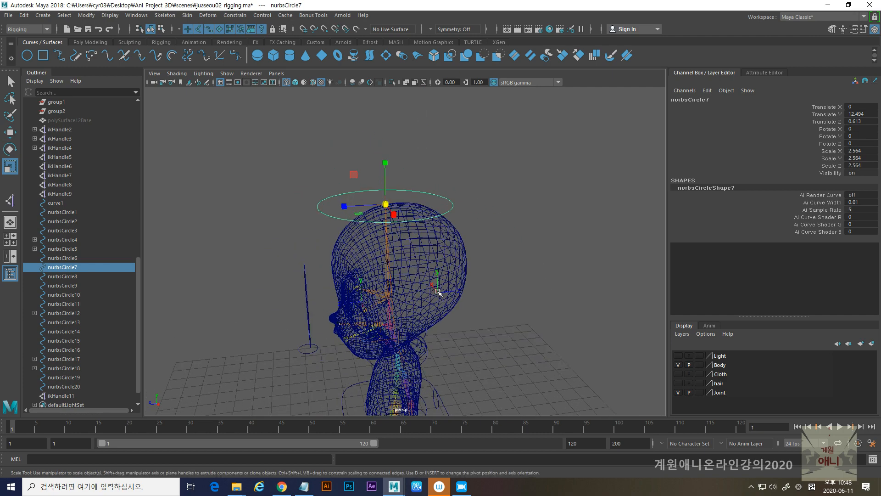
- Freeze the transformations of the head-top controller nurbsCircle7 and parent ikHandle11 under it
click(86, 15)
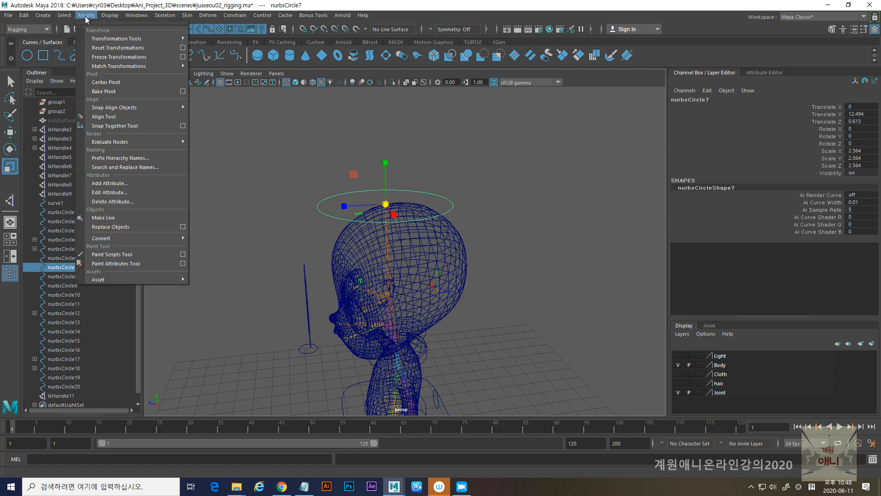
click(100, 60)
alt+drag(403, 181, 329, 196)
click(288, 163)
click(386, 172)
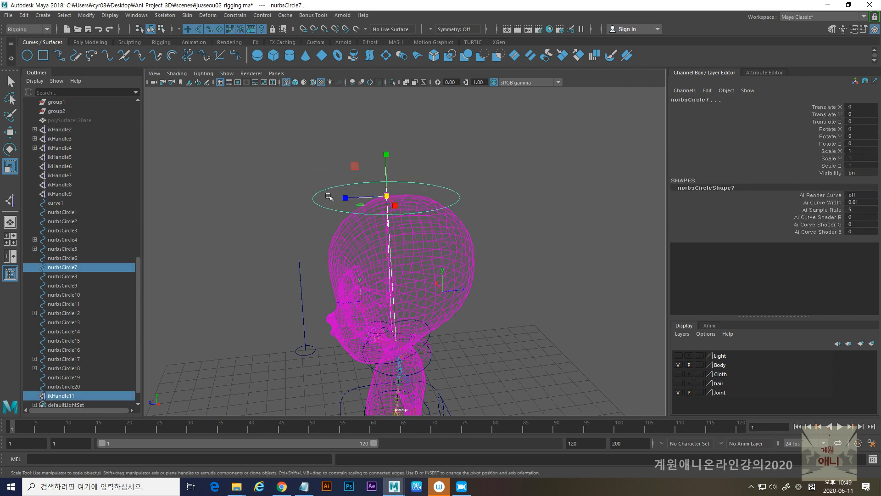
key(p)
click(312, 191)
alt+drag(347, 248, 340, 231)
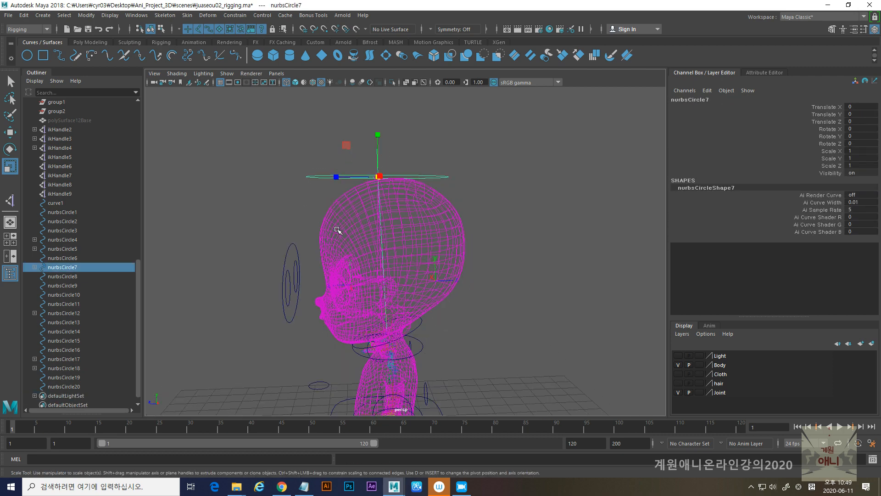
- Try moving the head-top controller nurbsCircle7 along Z and undo the move
key(w)
drag(335, 177, 361, 182)
key(ctrl+z)
- Examine the head's joint chain from the neck up to the eyes, checking joint14 and the joint below it
alt+right_drag(352, 236, 421, 297)
alt+middle_drag(421, 297, 409, 228)
alt+right_drag(409, 228, 364, 263)
click(373, 248)
alt+drag(419, 290, 344, 290)
click(335, 290)
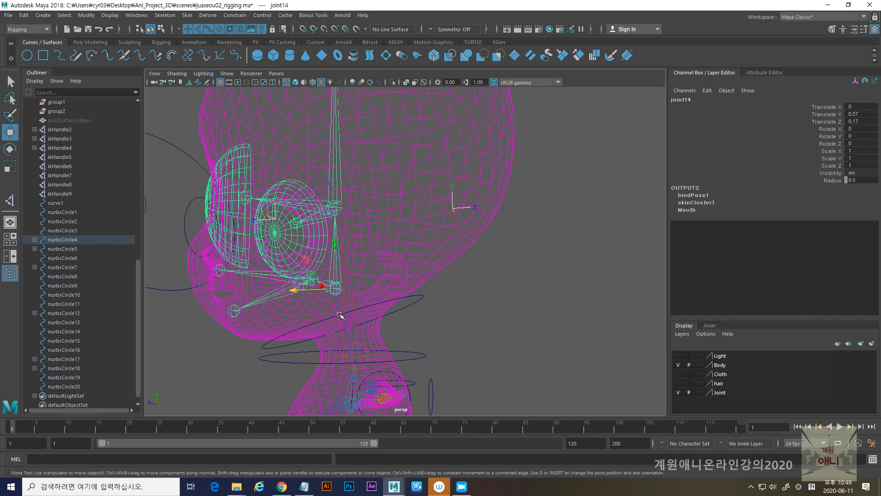
alt+drag(340, 315, 352, 300)
alt+middle_drag(360, 331, 376, 261)
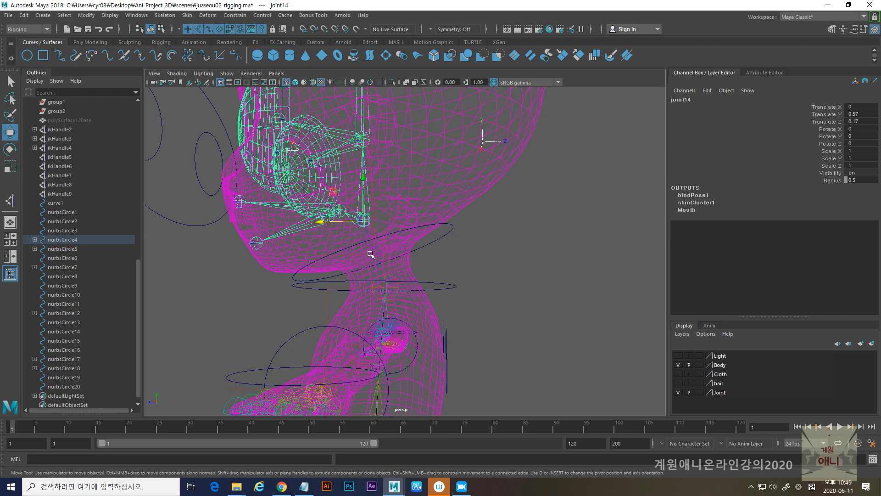
shift+click(372, 255)
alt+right_drag(554, 267, 439, 246)
alt+middle_drag(439, 246, 437, 283)
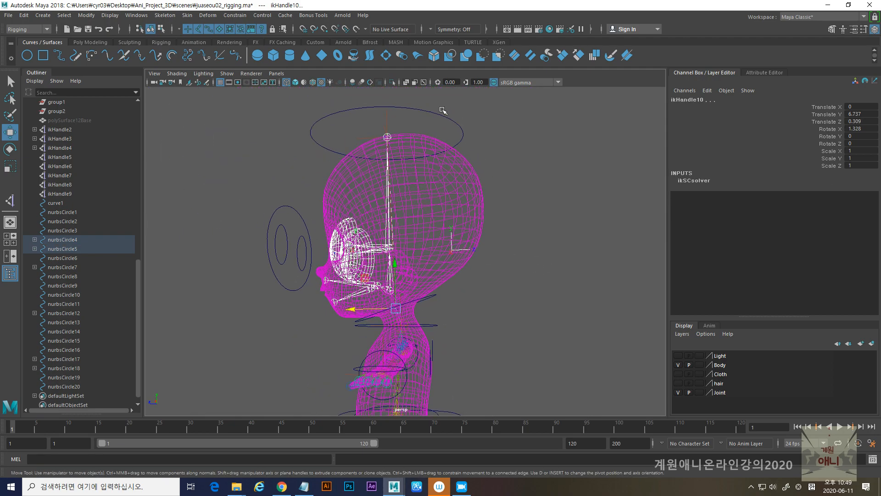
alt+right_drag(371, 258, 427, 297)
click(377, 247)
alt+right_drag(394, 264, 408, 293)
click(380, 295)
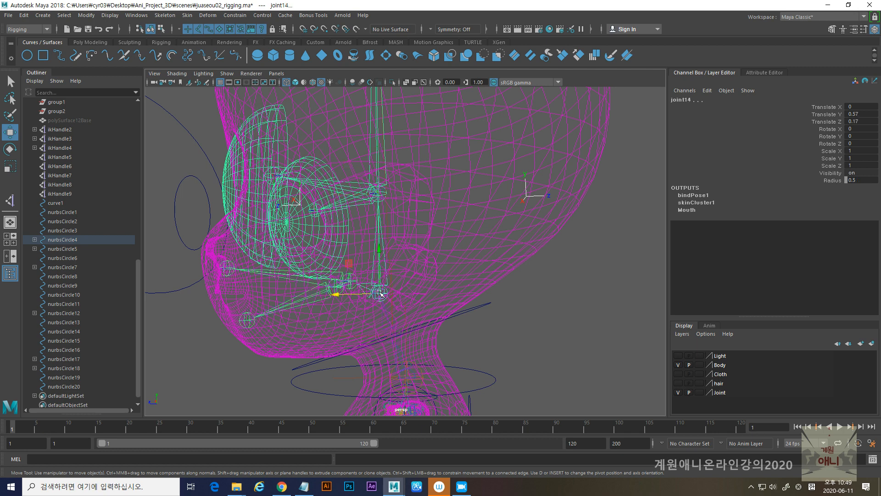
- Enable minimum and maximum rotation limits of 0 on X, Y and Z for joint15 behind the eyes
click(379, 195)
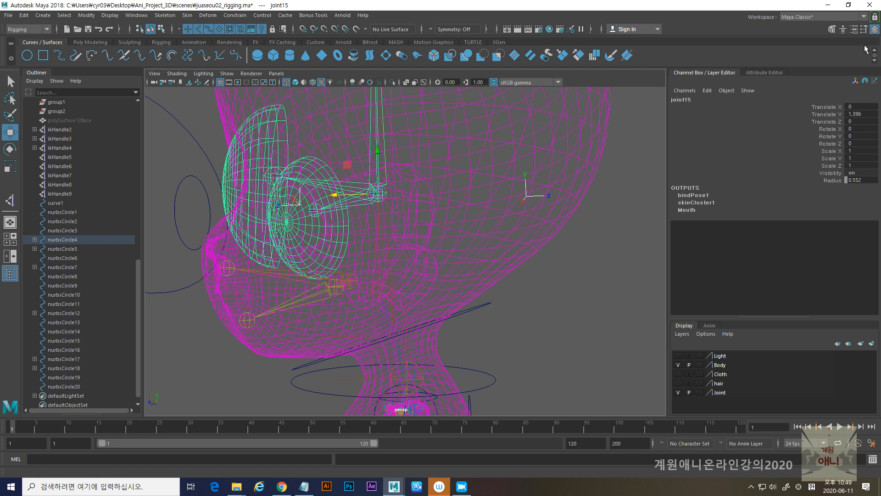
click(854, 29)
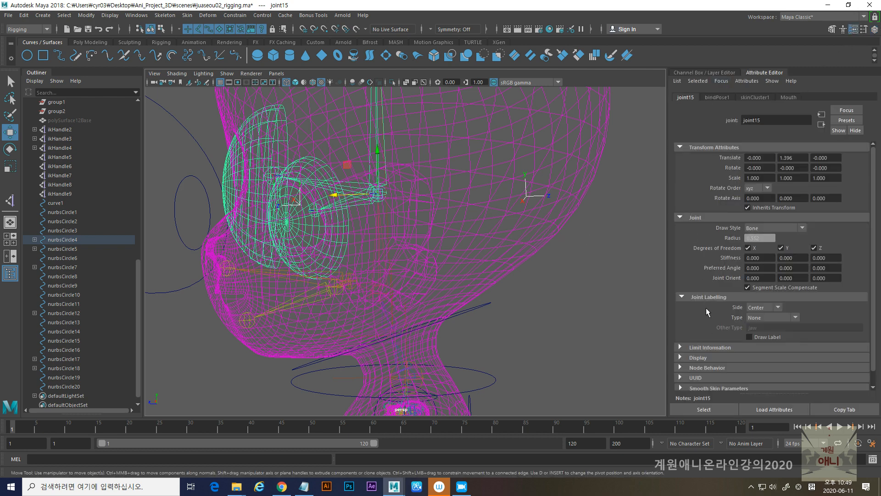
scroll(712, 326, down, 1)
click(680, 333)
scroll(699, 247, down, 5)
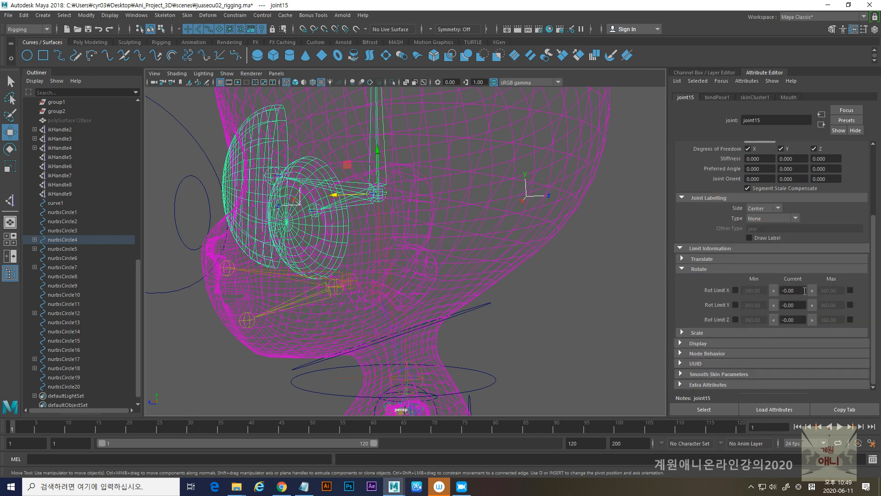
click(773, 291)
click(774, 320)
click(850, 291)
click(850, 319)
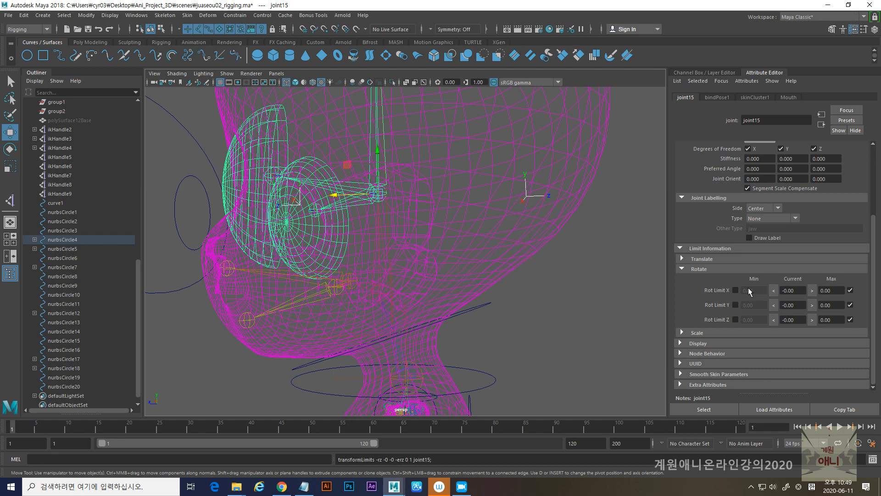
click(736, 290)
click(735, 305)
click(735, 320)
- Lock the Rotate X, Y and Z channels of joint14 at the base of the head
click(377, 292)
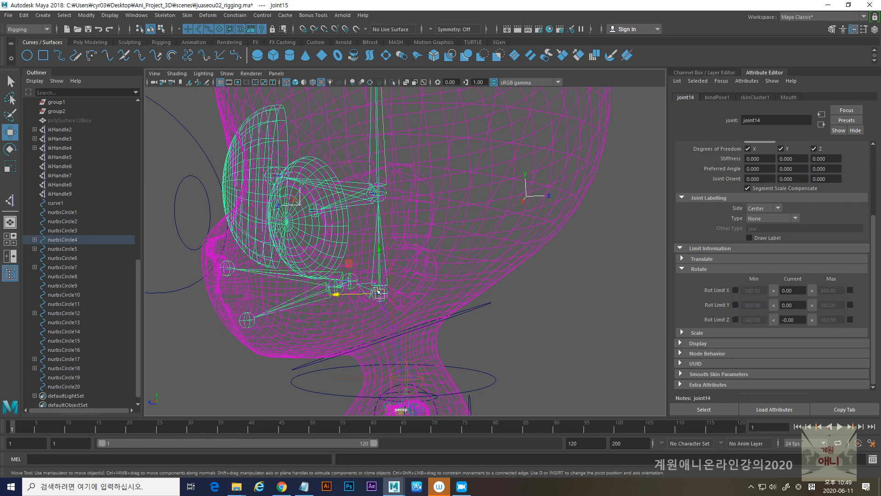
click(864, 29)
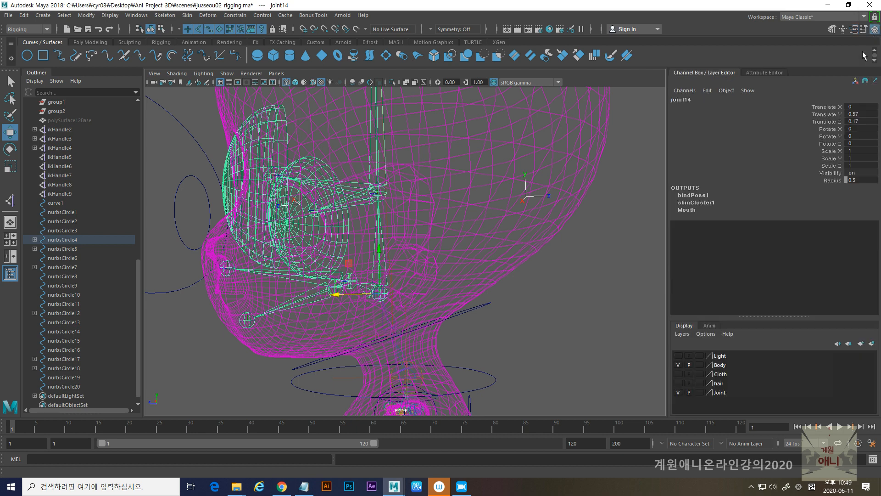
click(833, 128)
shift+click(831, 144)
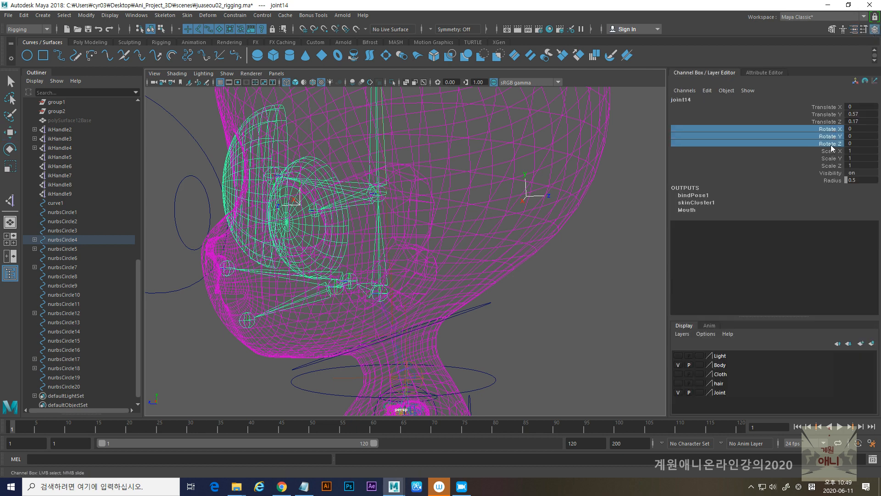
right_click(825, 142)
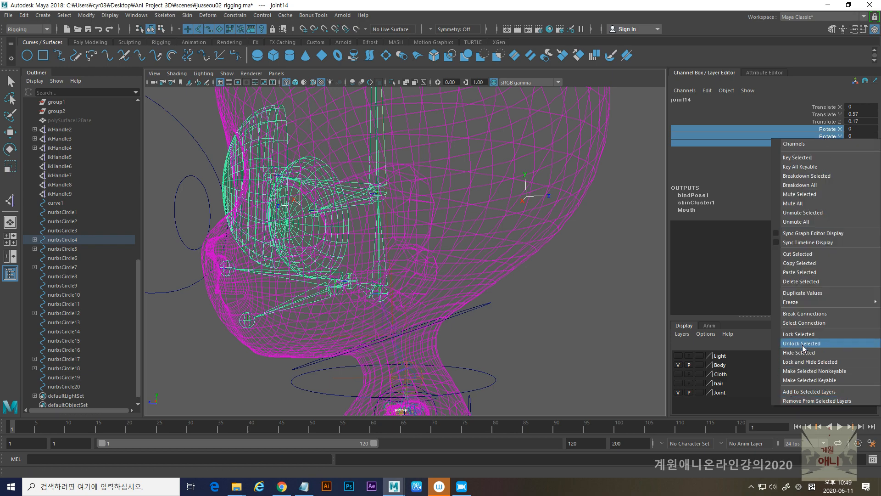
click(797, 335)
- Try sliding the head-top controller nurbsCircle7 along Z and undo the move
alt+drag(487, 248, 513, 285)
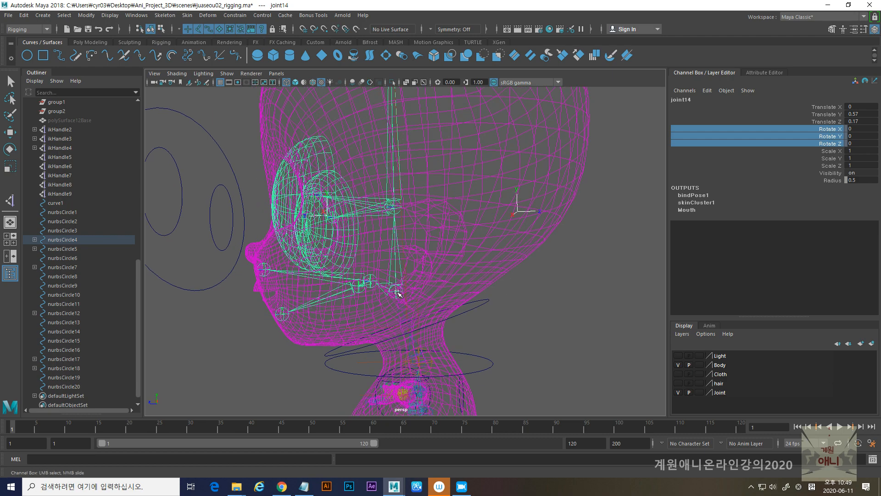
alt+right_drag(557, 299, 494, 281)
alt+middle_drag(494, 280, 505, 316)
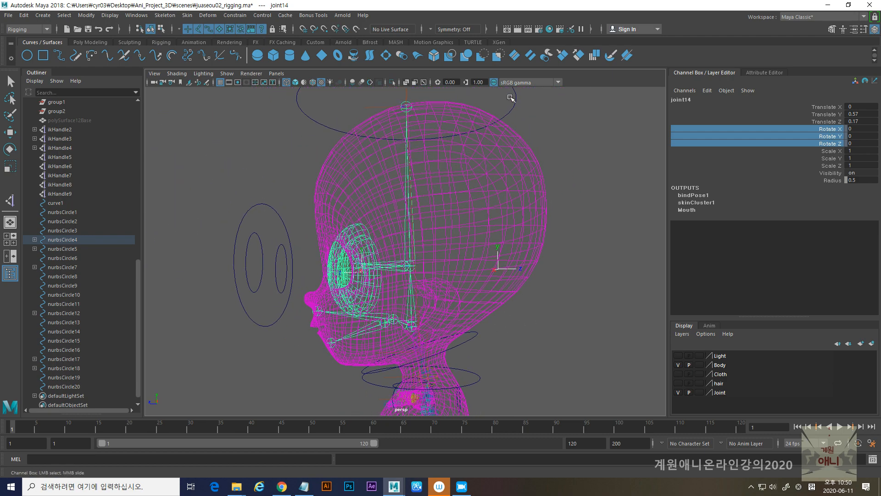
click(511, 97)
alt+right_drag(585, 244, 450, 203)
key(w)
mouse_move(359, 152)
mouse_down()
mouse_move(422, 152)
mouse_move(333, 150)
mouse_move(418, 151)
mouse_move(339, 151)
mouse_move(376, 151)
mouse_up()
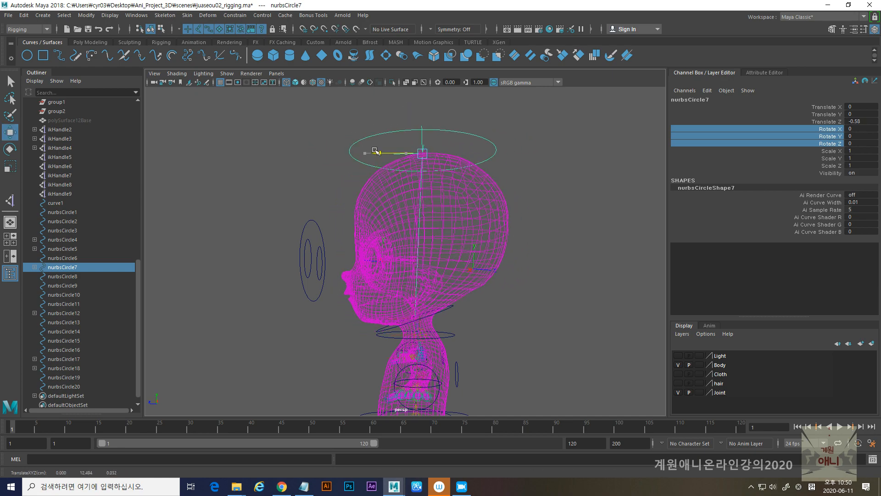
key(ctrl+z)
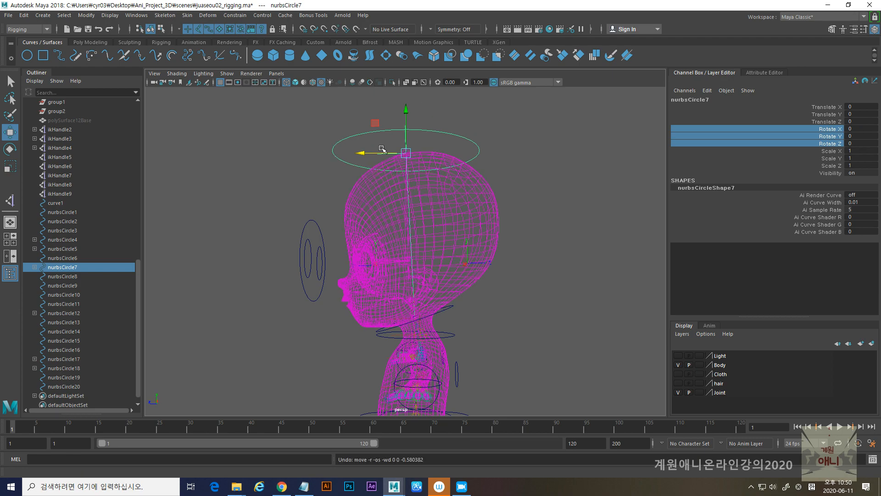
- Try lowering and pushing back the head-top controller to Y -0.884 and Z -1.768, and inspect joint6, nurbsCircle5 and joint14 at the neck
drag(384, 152, 409, 185)
alt+middle_drag(442, 254, 423, 210)
alt+right_drag(423, 210, 443, 320)
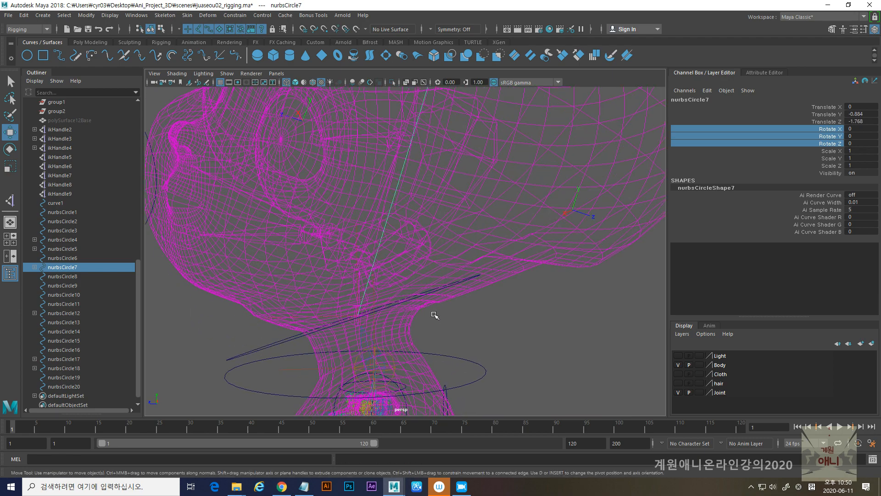
click(356, 315)
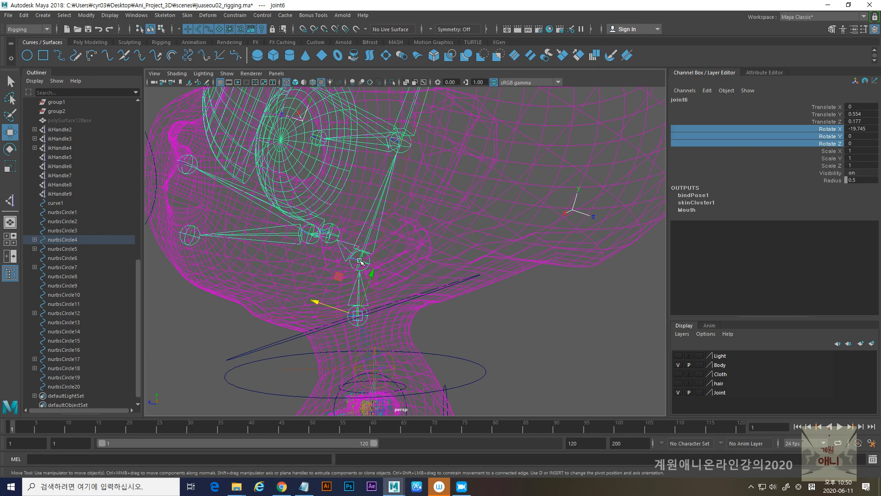
alt+middle_drag(392, 286, 421, 191)
scroll(427, 209, up, 5)
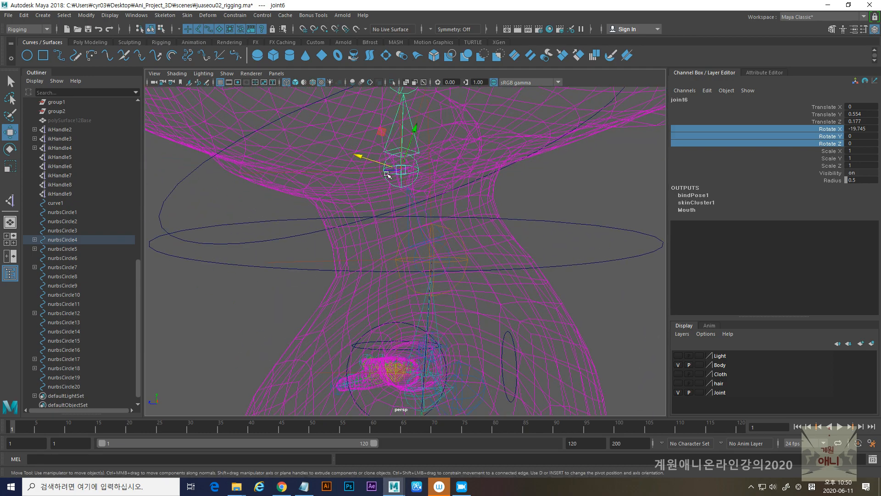
alt+drag(433, 234, 441, 247)
alt+right_drag(499, 228, 419, 224)
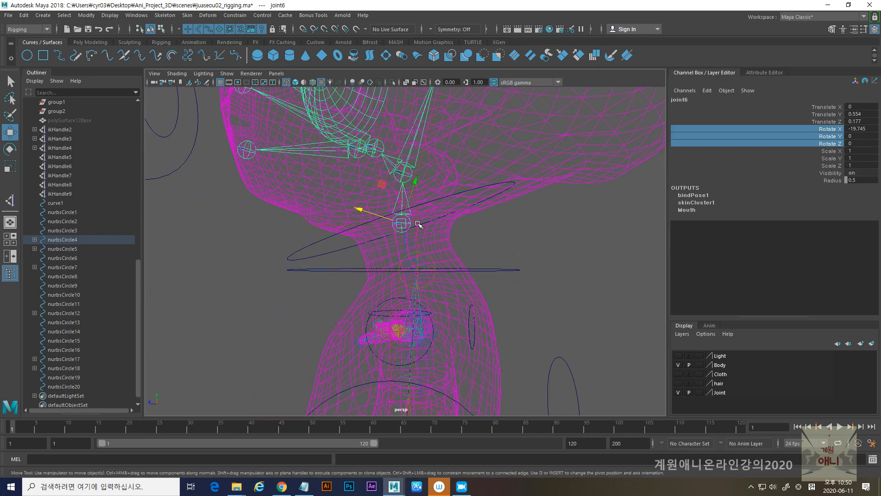
alt+drag(417, 224, 419, 243)
click(305, 282)
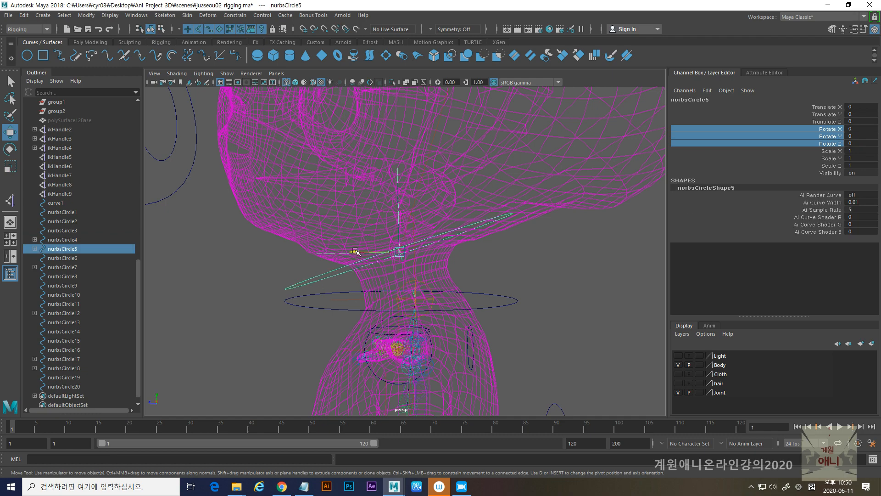
click(407, 205)
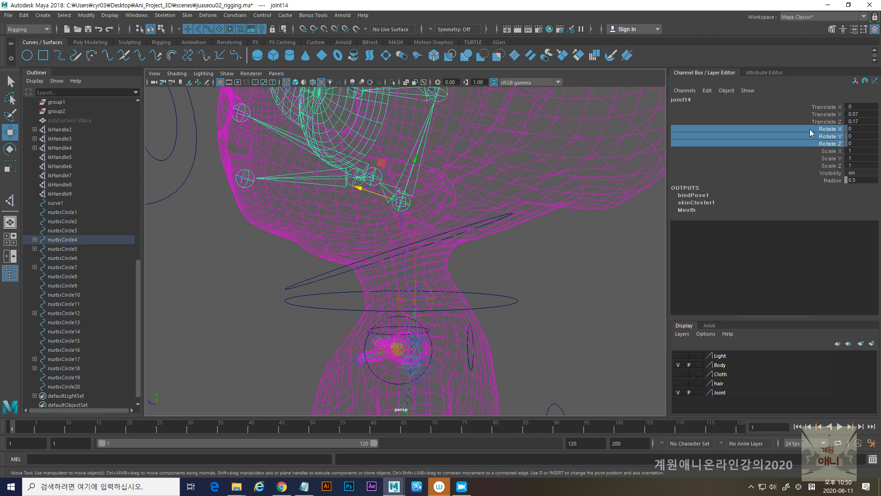
- Undo the Z move of the head-top controller nurbsCircle7
alt+middle_drag(461, 187, 435, 281)
click(420, 185)
alt+right_drag(466, 275, 413, 280)
click(464, 157)
key(ctrl+z)
click(375, 124)
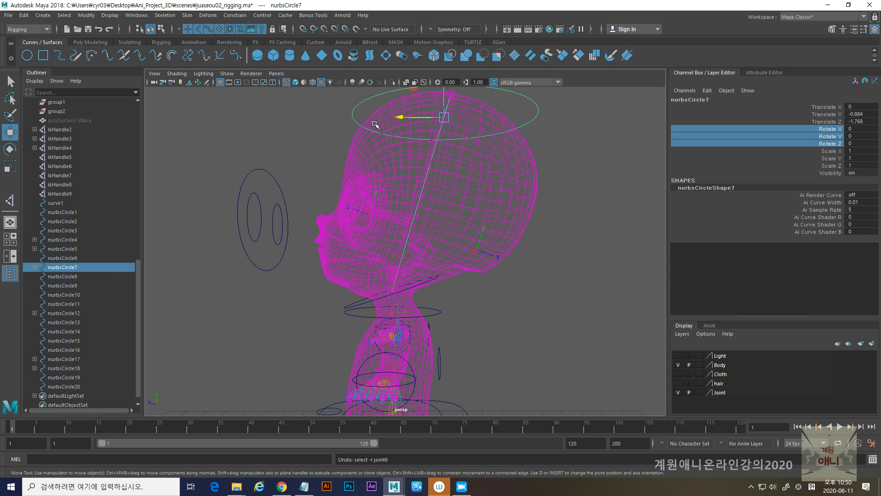
key(ctrl+z)
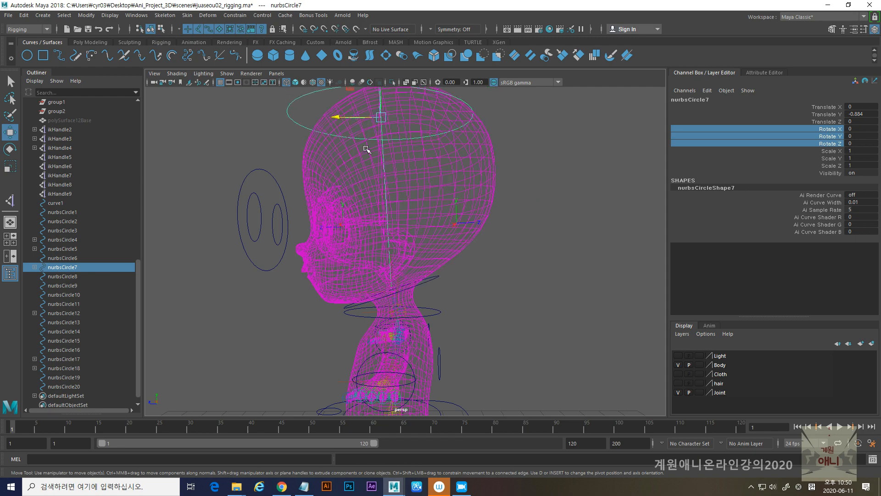
- Check joint14 at the head's base and ikHandle10 at the top of the neck
alt+middle_drag(434, 273, 437, 293)
click(386, 239)
scroll(388, 248, up, 5)
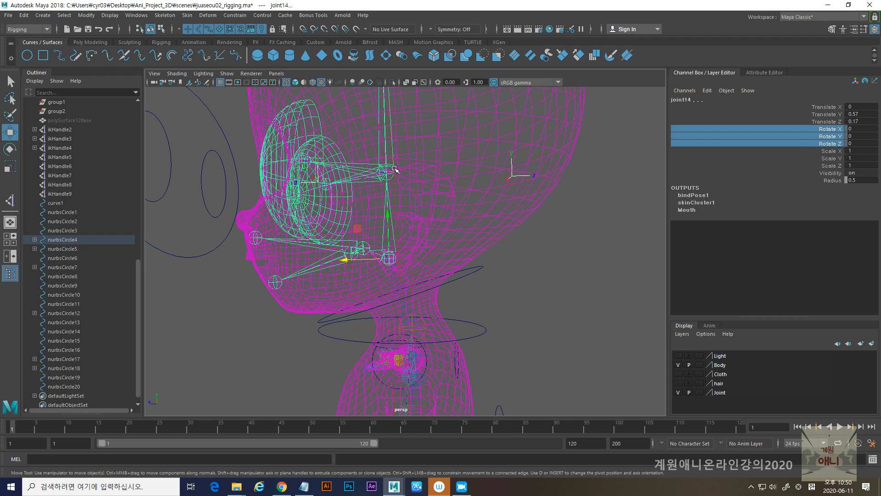
click(401, 293)
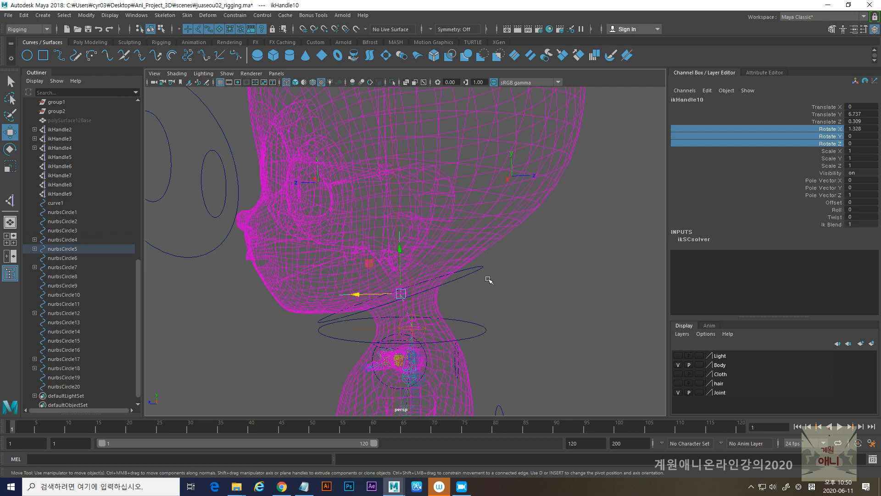
alt+right_drag(549, 280, 466, 271)
alt+middle_drag(438, 151, 455, 277)
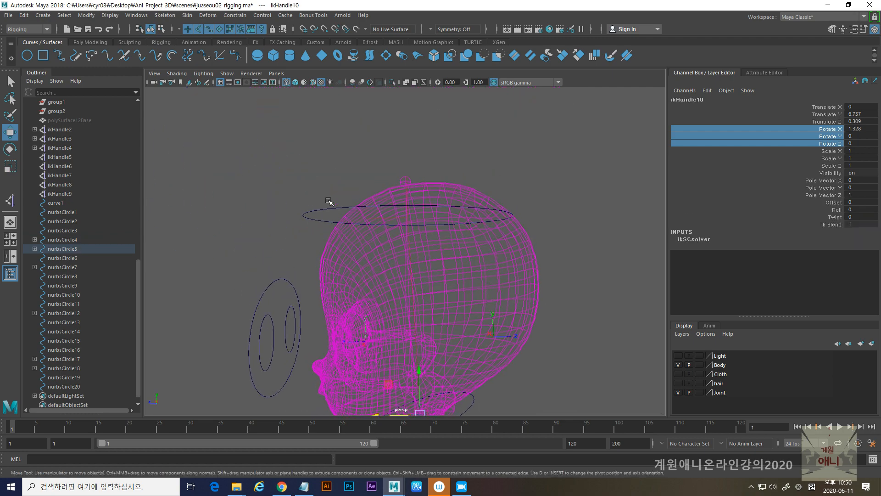
- Reset the Translate Y of the head-top controller nurbsCircle7 to 0
click(305, 212)
click(867, 114)
text(0)
key(Return)
alt+right_drag(532, 238, 462, 265)
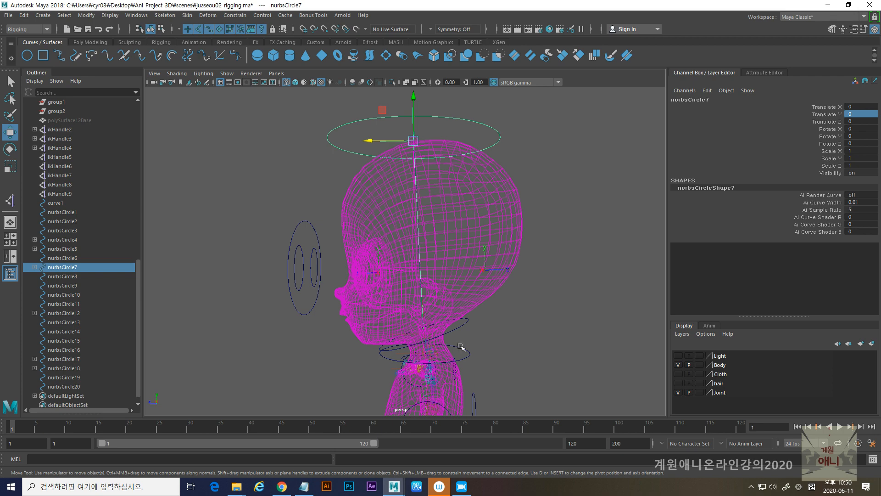
- Test-move the tilted neck controller nurbsCircle5, undo it, and parent the head-top controller nurbsCircle7 under nurbsCircle5
click(461, 327)
drag(381, 335, 397, 335)
key(ctrl+z)
key(ctrl+z)
shift+click(461, 327)
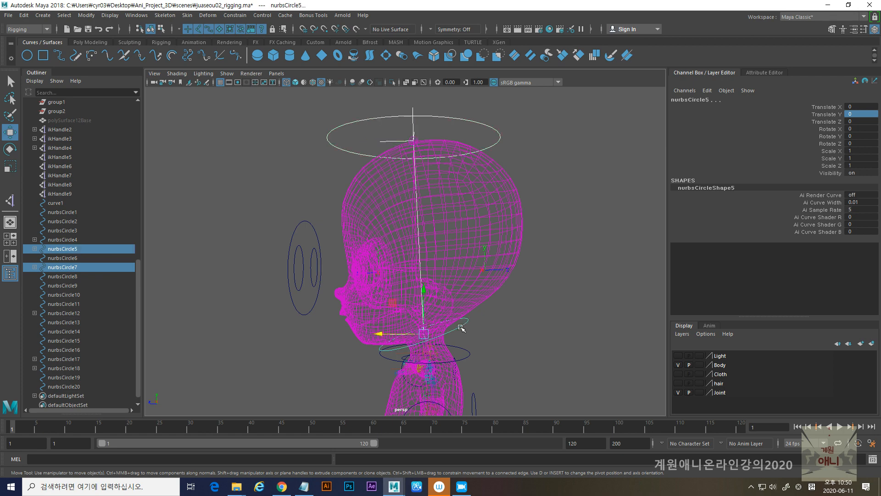
key(p)
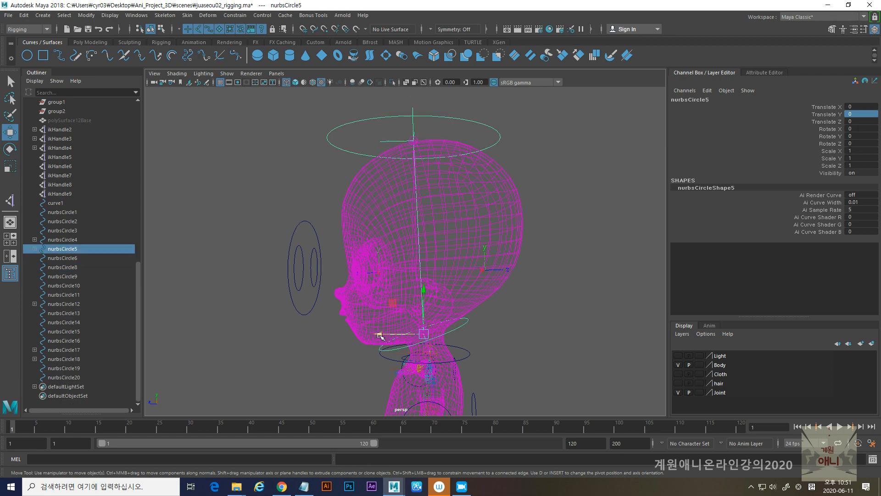
- Try moving the neck controller and its child head-top controller, and undo the moves
drag(380, 336, 381, 365)
click(369, 157)
drag(356, 140, 397, 163)
key(ctrl+z)
key(ctrl+z)
key(ctrl+z)
- Frame the character's face and display the model shaded with its texture maps
alt+drag(521, 246, 443, 214)
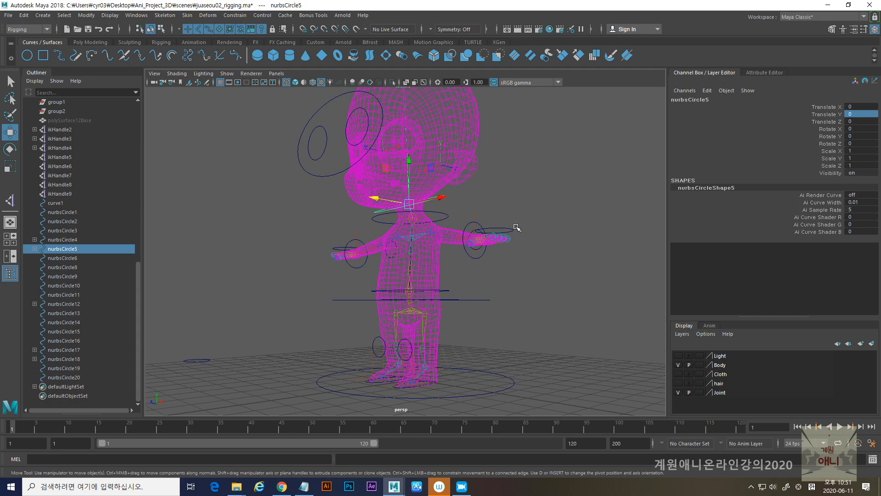
alt+drag(334, 155, 342, 183)
scroll(343, 126, up, 2)
alt+middle_drag(343, 123, 339, 176)
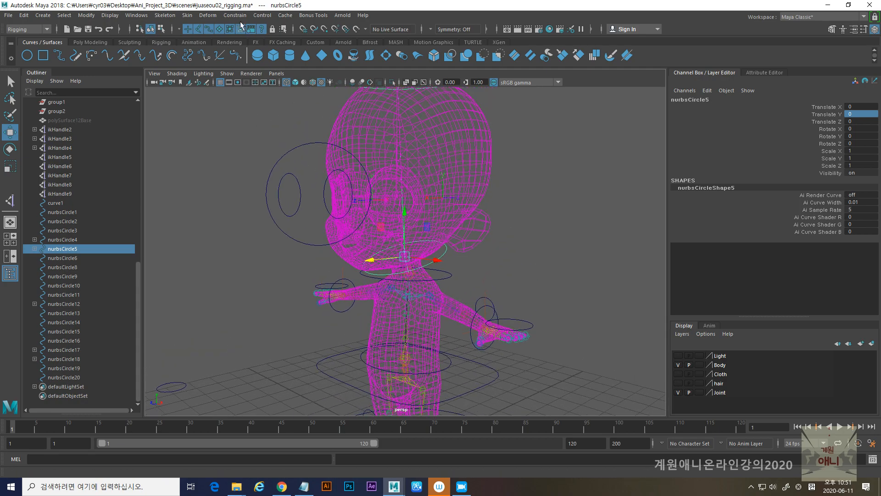
alt+drag(338, 176, 349, 187)
alt+middle_drag(348, 186, 329, 169)
alt+right_drag(329, 169, 354, 228)
alt+drag(354, 228, 348, 208)
key(6)
alt+right_drag(349, 207, 381, 214)
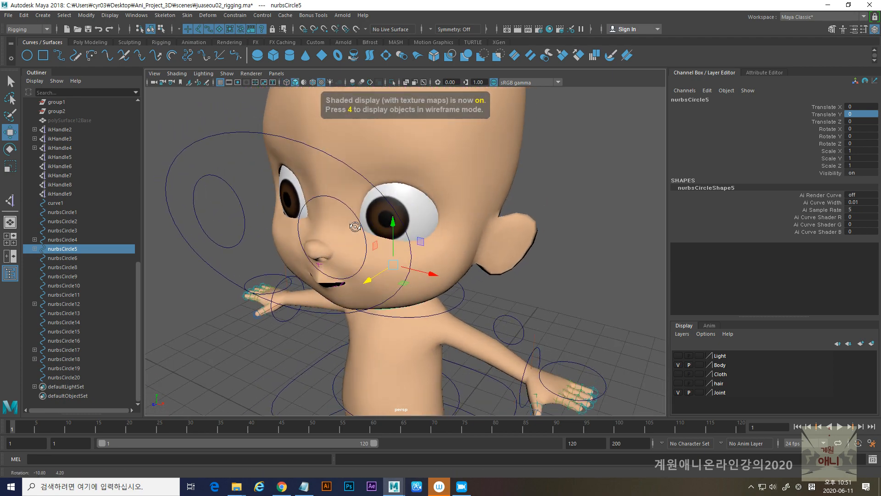
- Select the eyeball pSphere4 and graph the network of the eye material blinn1 in the Hypershade
click(398, 212)
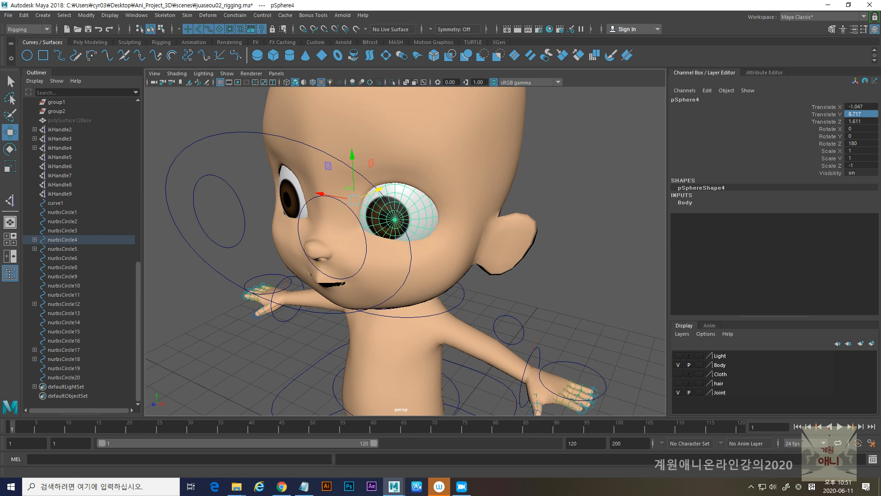
drag(880, 46, 743, 59)
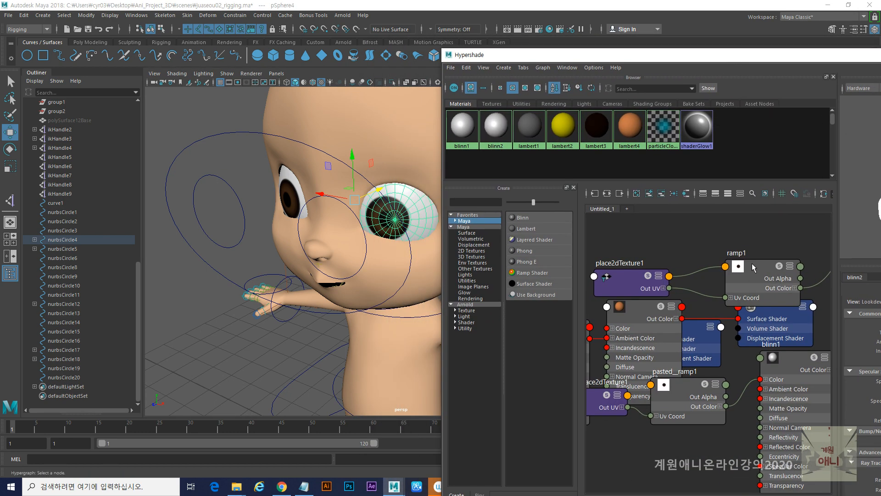
scroll(671, 299, down, 3)
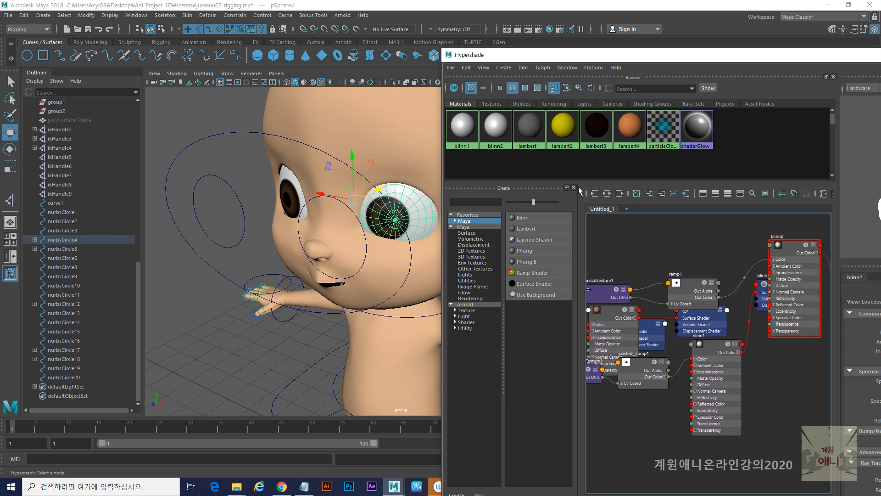
click(495, 131)
right_click(495, 132)
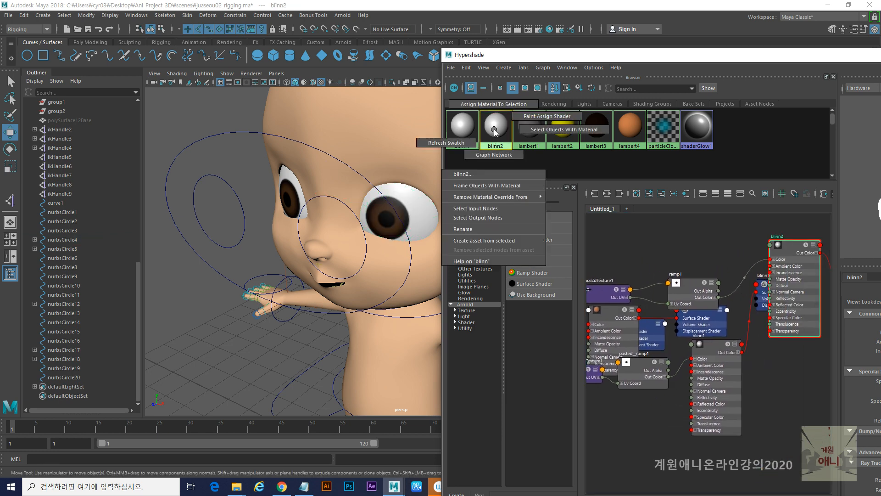
mouse_move(494, 126)
right_down()
mouse_move(495, 108)
mouse_move(490, 152)
mouse_move(460, 134)
mouse_move(459, 159)
right_up()
right_click(491, 130)
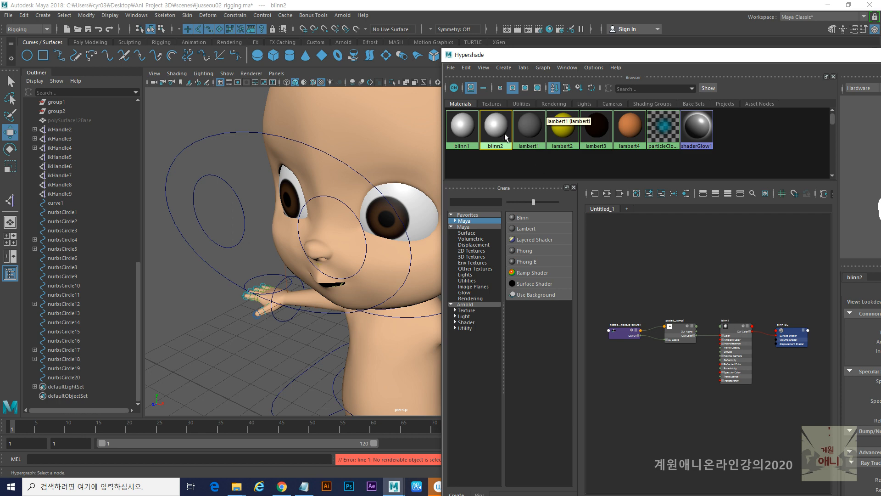
- Select the pasted__place2dTexture1 node in the blinn1 network and clear the Hypershade from the main view
drag(739, 330, 742, 262)
click(625, 330)
drag(674, 60, 548, 58)
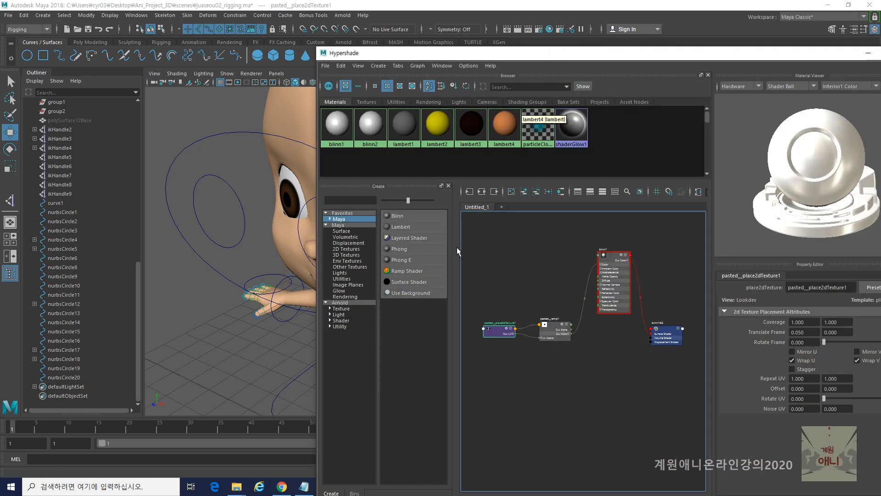
scroll(483, 329, up, 7)
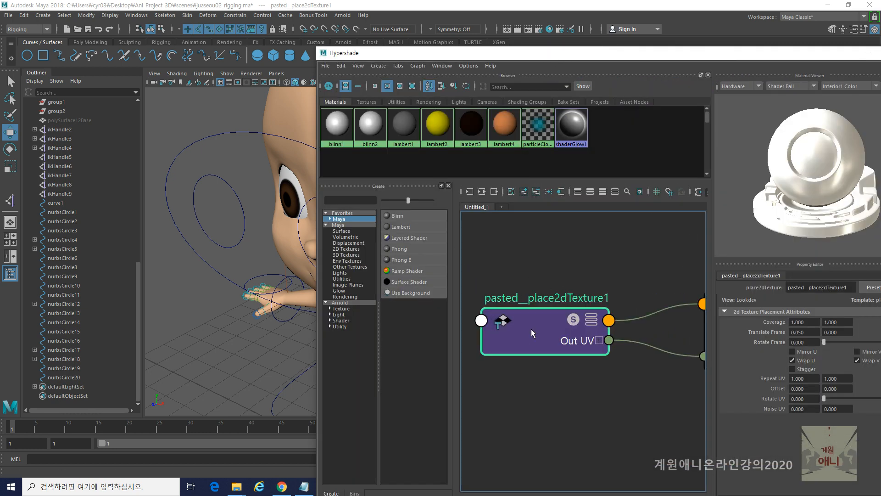
drag(585, 56, 880, 60)
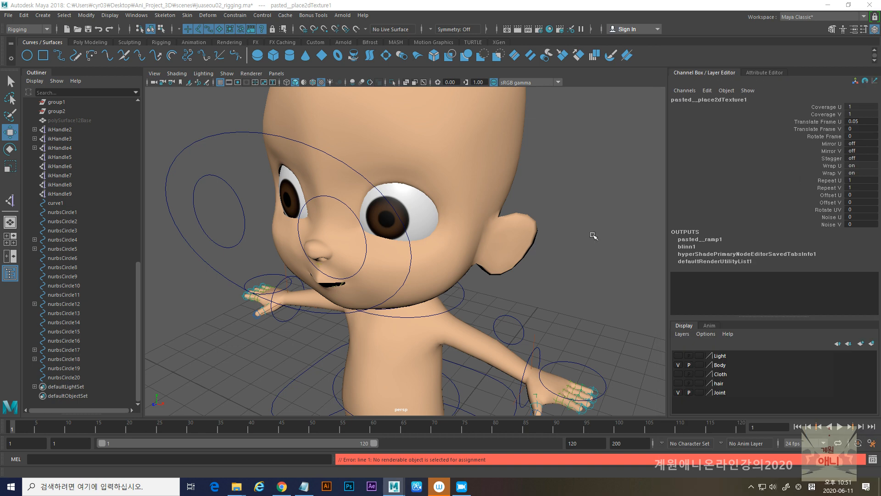
- Try adjusting Translate Frame V of pasted__place2dTexture1 to shift the iris, and undo the change
click(830, 128)
key(ctrl+z)
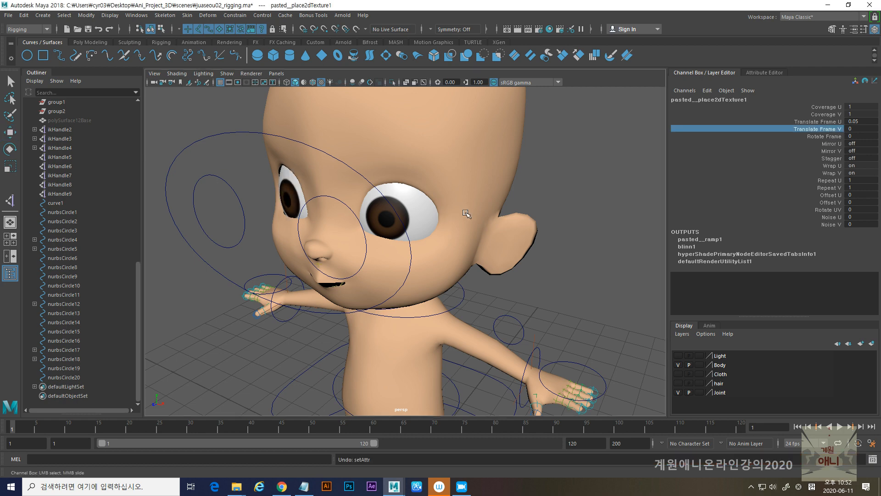
alt+right_drag(520, 215, 377, 226)
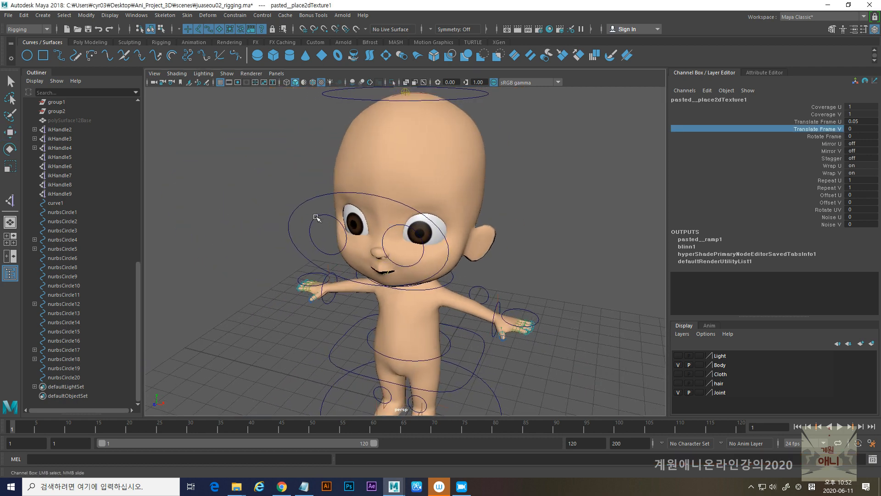
- Open Set Driven Key from the Animation menu set and load the eye controller nurbsCircle10 as the driver
click(316, 218)
key(w)
alt+right_drag(322, 220, 406, 260)
alt+drag(406, 260, 387, 254)
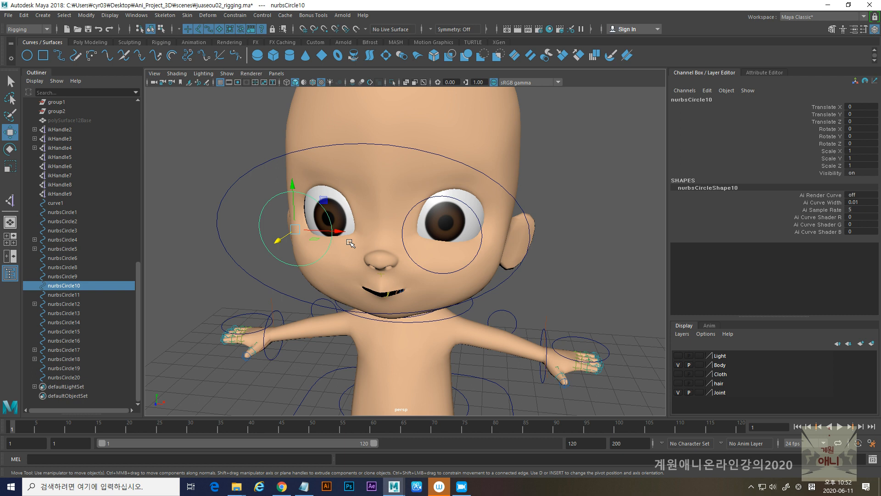
click(30, 31)
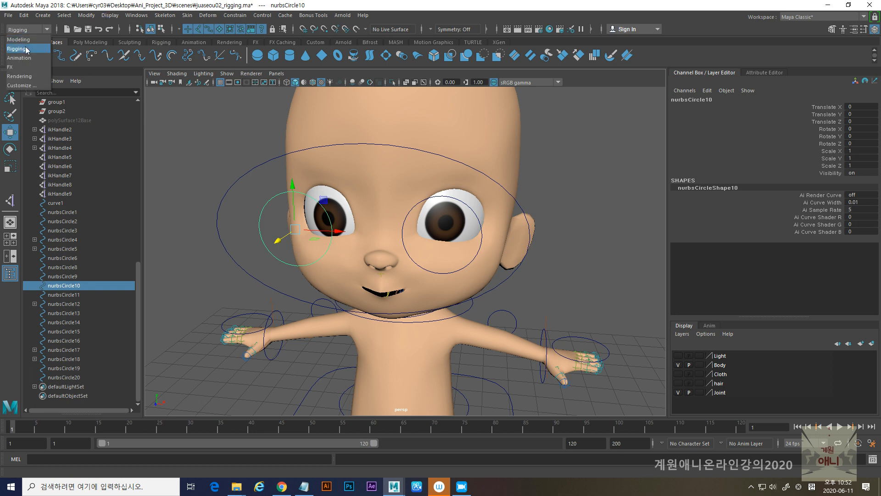
click(22, 59)
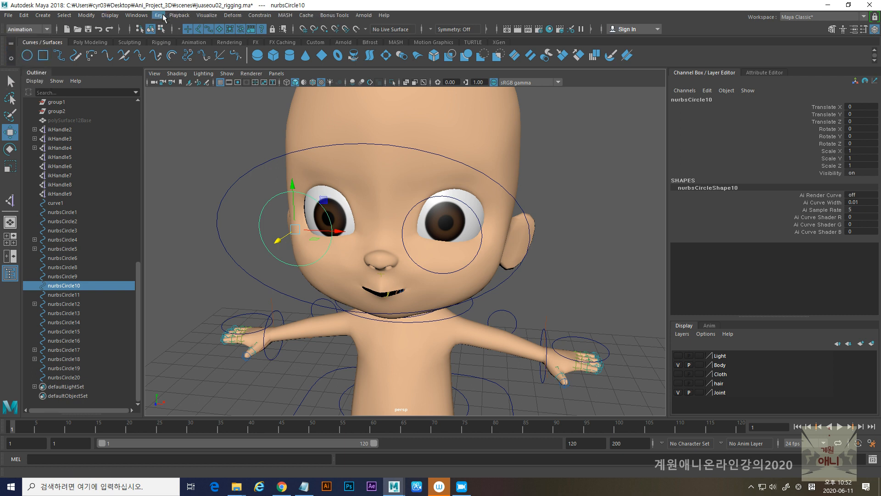
click(158, 15)
mouse_move(200, 94)
click(295, 102)
drag(394, 168, 143, 138)
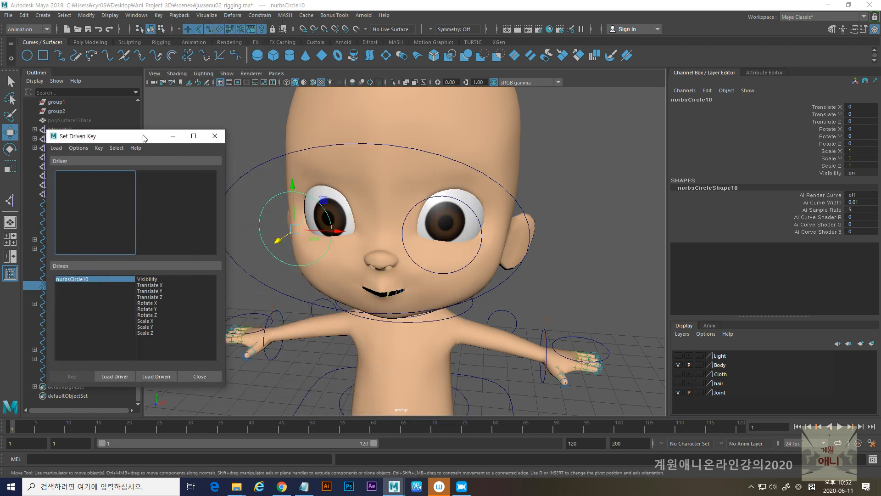
click(114, 377)
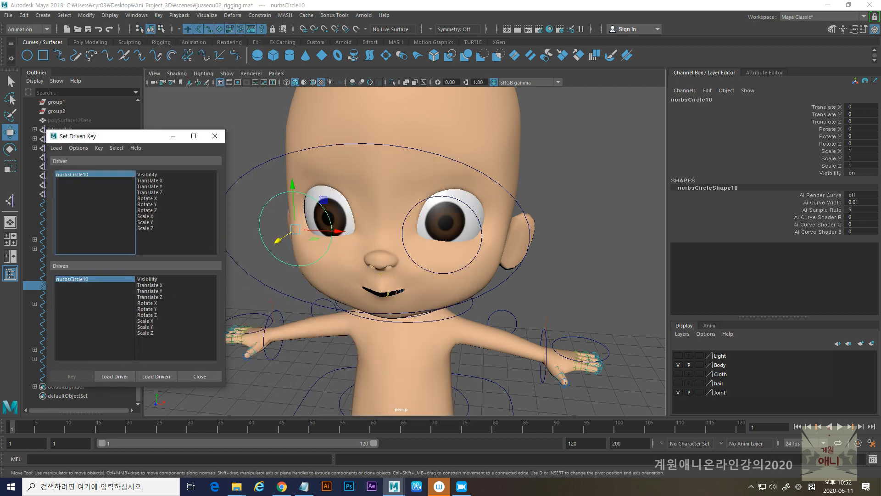
- Load the pasted__place2dTexture1 node from the Hypershade as the driven object and clear the Hypershade from the main view
drag(880, 49, 604, 50)
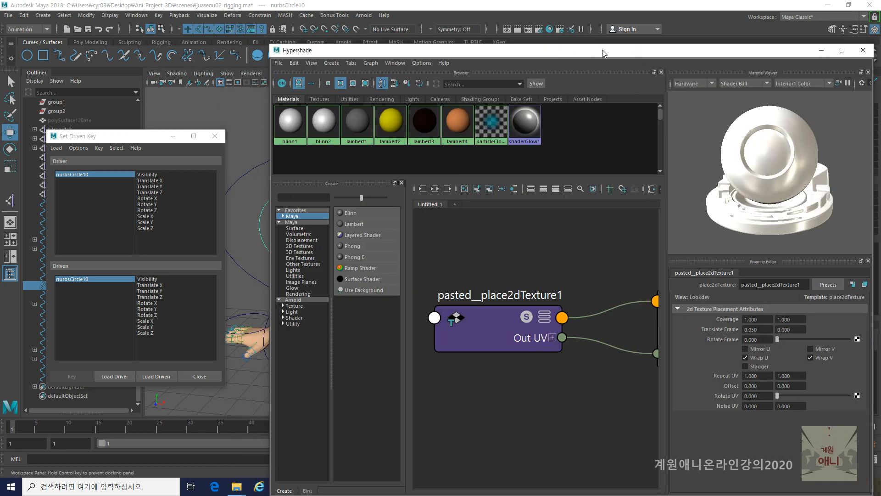
click(473, 334)
click(156, 377)
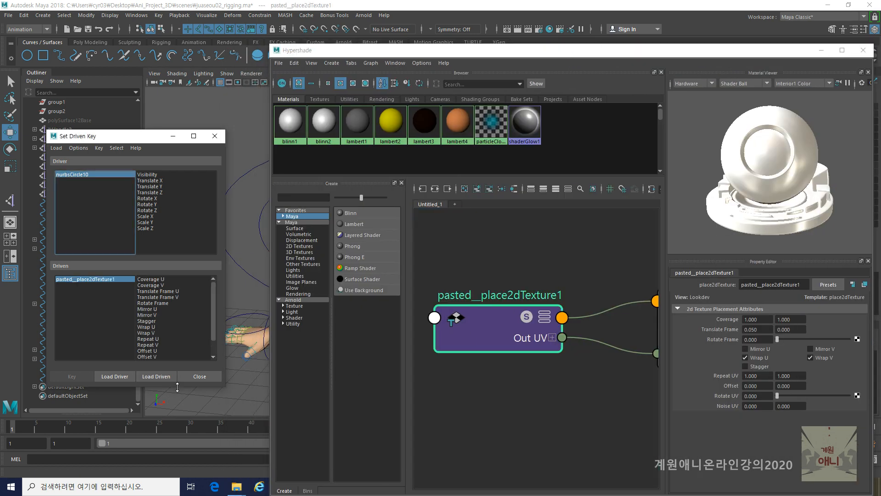
drag(496, 53, 880, 51)
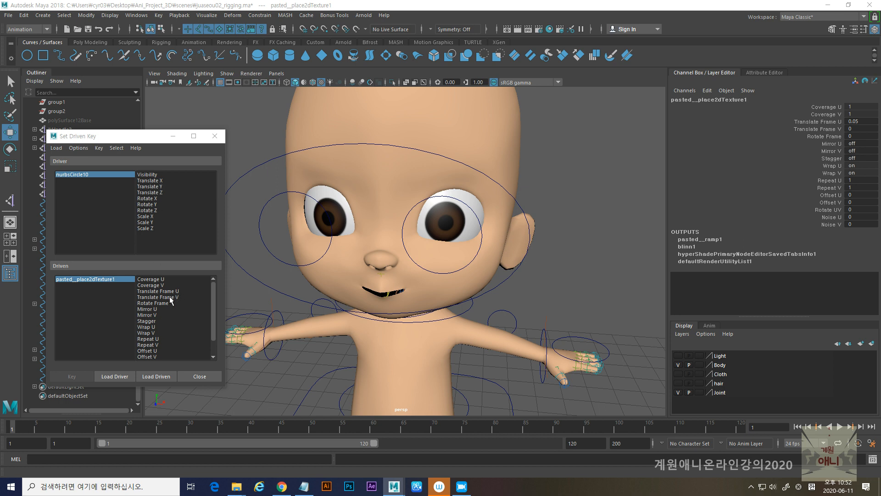
- Key nurbsCircle10's Translate X as the driver of pasted__place2dTexture1's Translate Frame U at the neutral pose
click(149, 180)
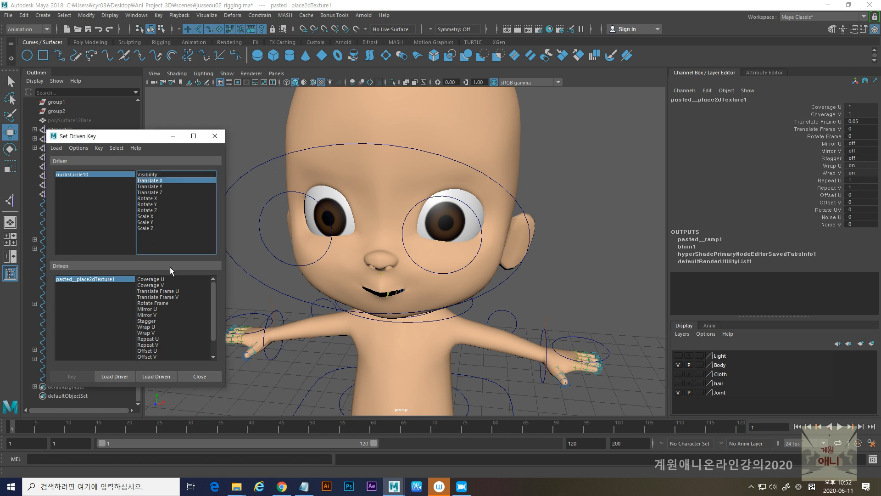
click(169, 291)
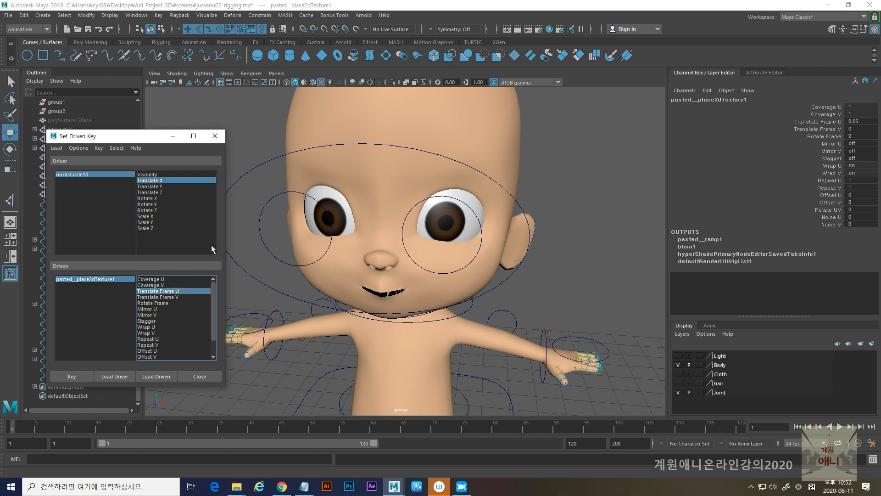
alt+drag(380, 301, 379, 304)
alt+middle_drag(380, 304, 421, 294)
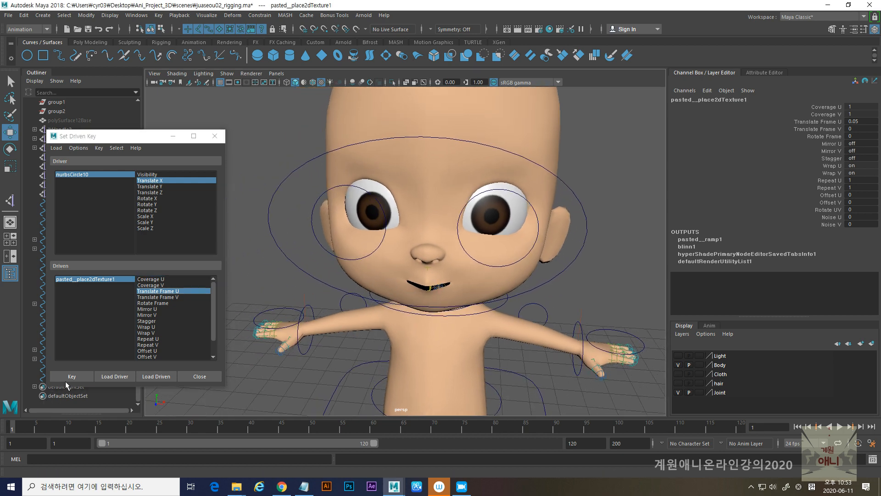
click(70, 374)
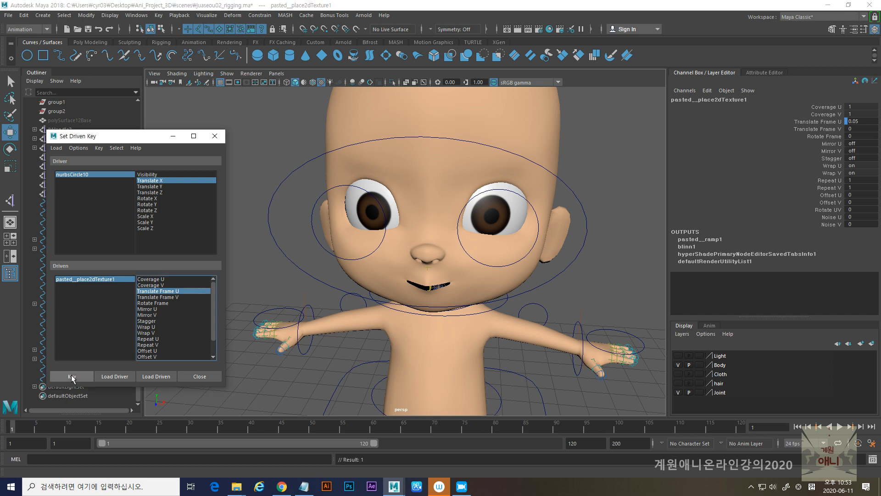
- Move nurbsCircle10 outward to Translate X about -0.74, set the texture's Translate Frame U to -0.205, and key the driven relationship
click(312, 215)
drag(395, 221, 347, 217)
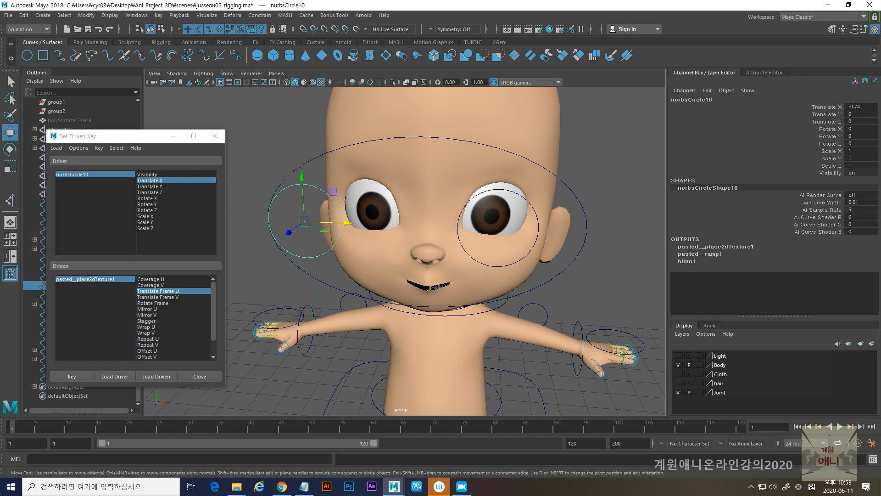
click(416, 226)
click(825, 123)
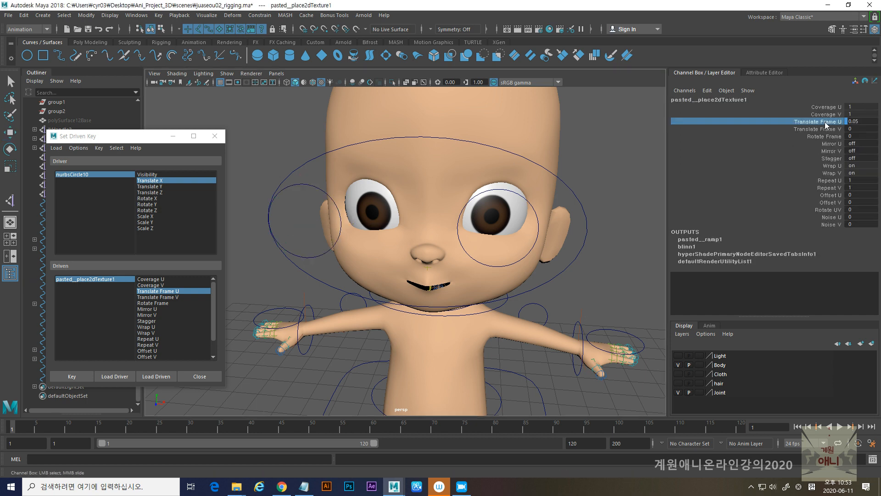
middle_drag(645, 149, 642, 149)
alt+drag(604, 185, 466, 249)
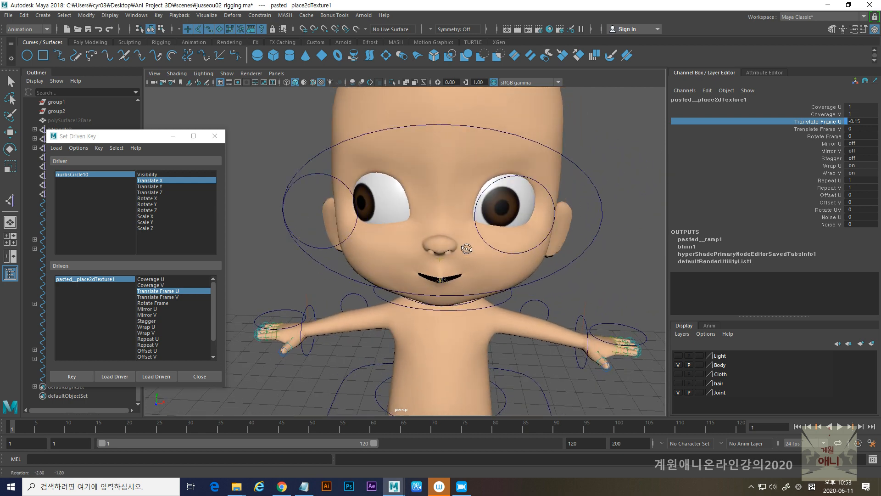
double_click(867, 122)
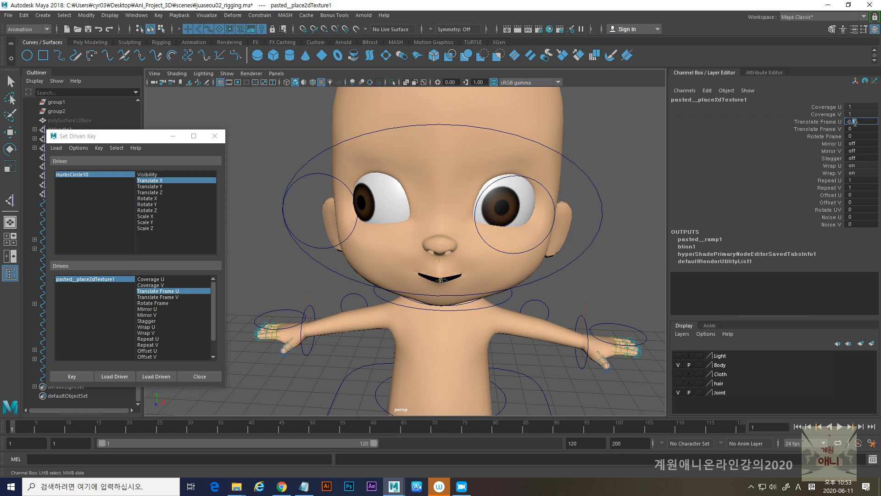
key(Return)
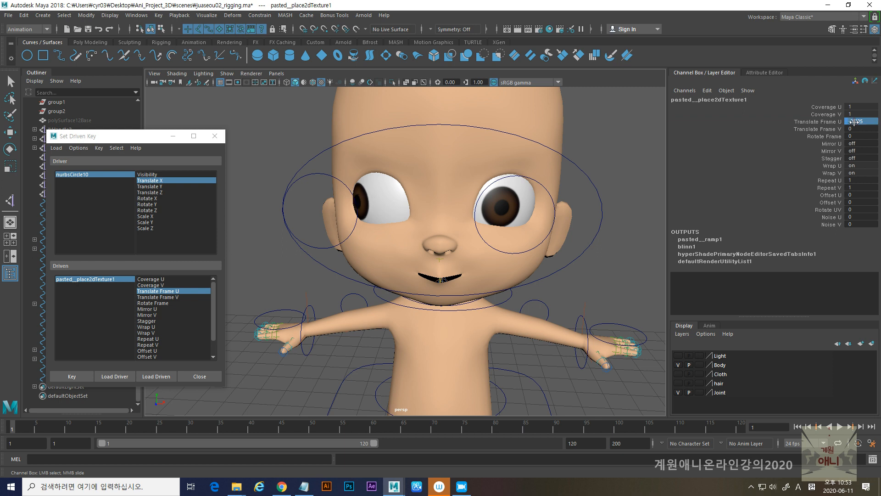
click(72, 377)
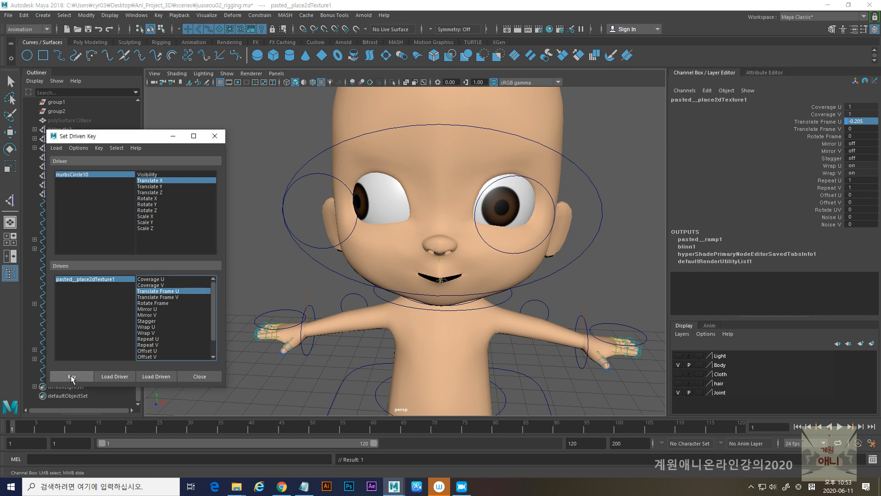
- Move the eye controller nurbsCircle10 toward the nose to Translate X about 0.814
click(315, 172)
key(w)
drag(366, 214, 461, 219)
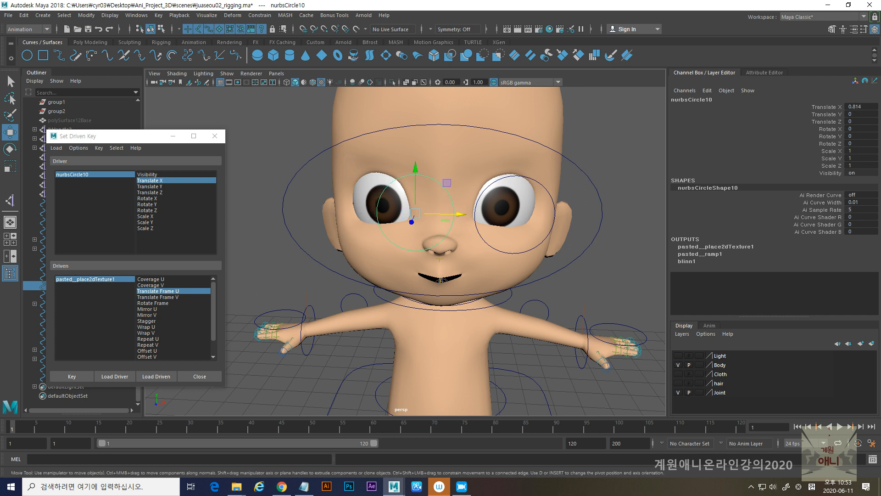
- Set Translate Frame U of pasted__place2dTexture1 to 0.2 and key it for the inward eye pose
click(86, 280)
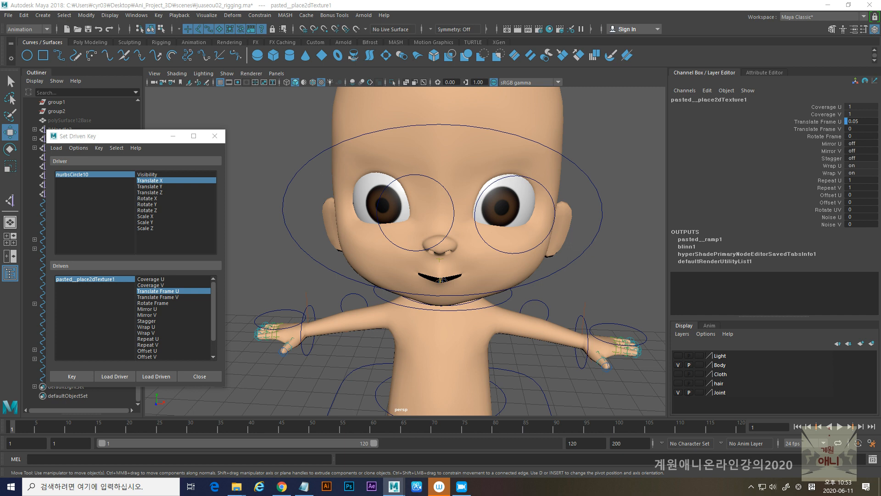
click(817, 122)
middle_drag(637, 166, 634, 167)
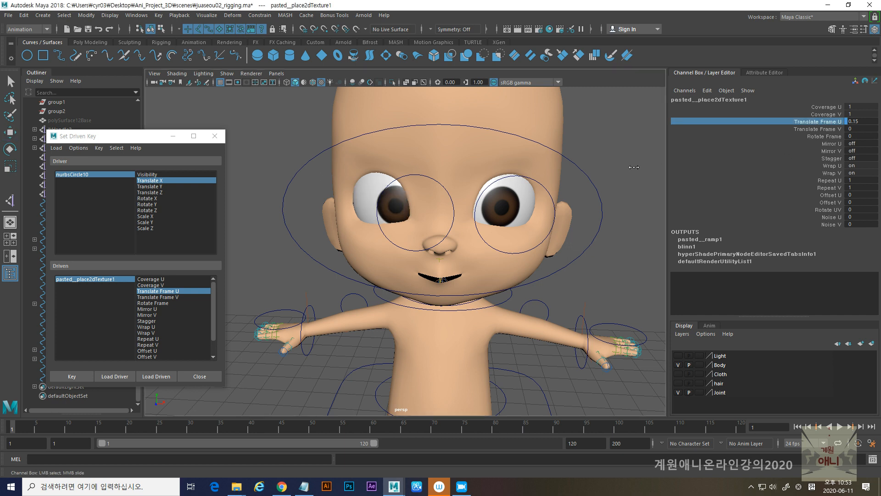
click(862, 120)
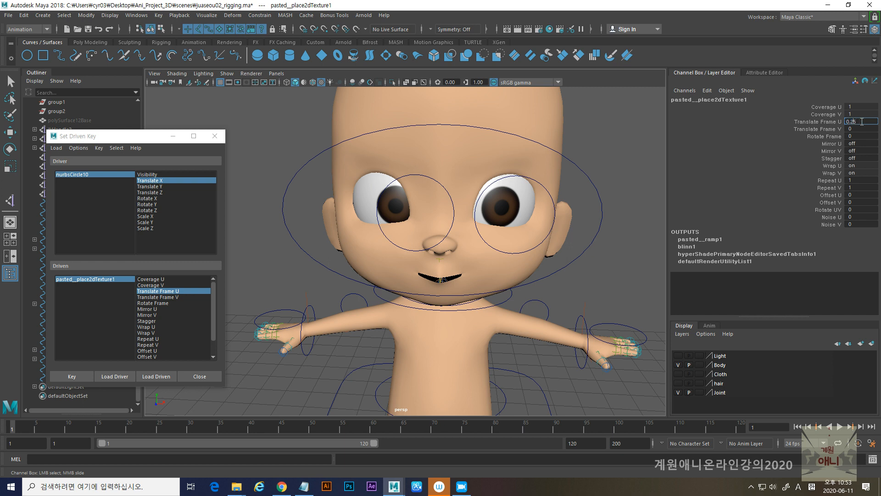
text(0.25)
key(Return)
click(862, 121)
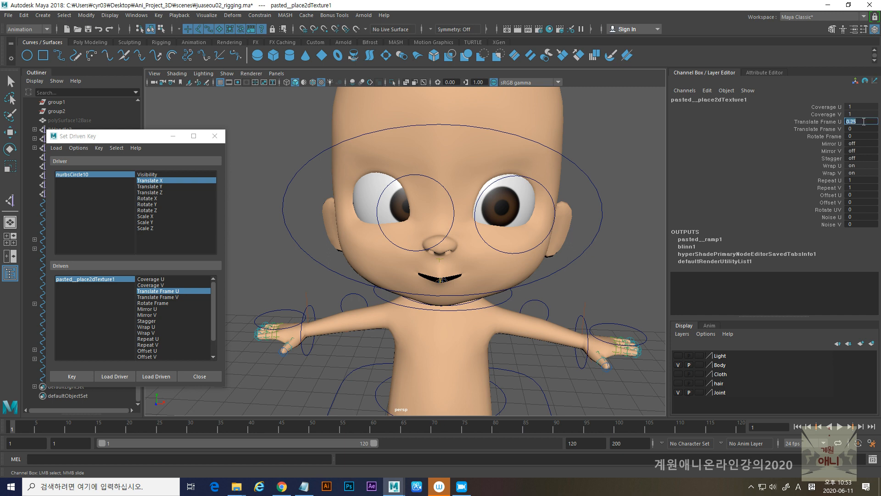
text(0.2)
key(Return)
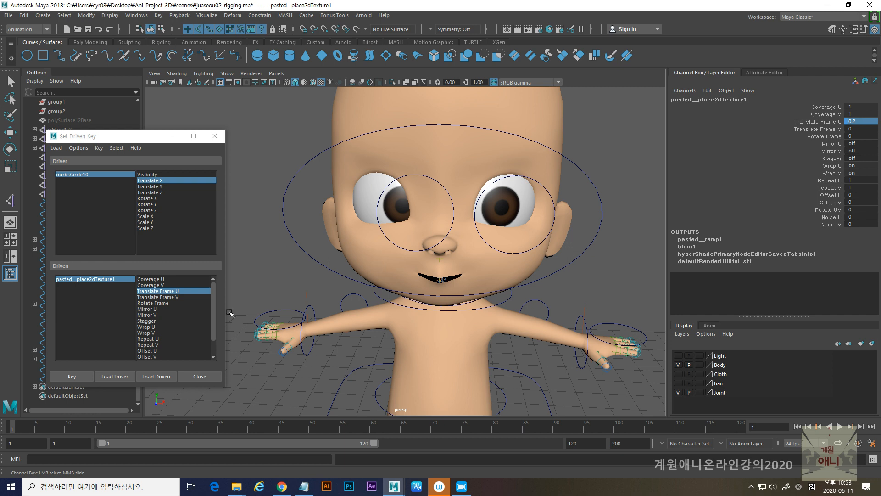
click(70, 377)
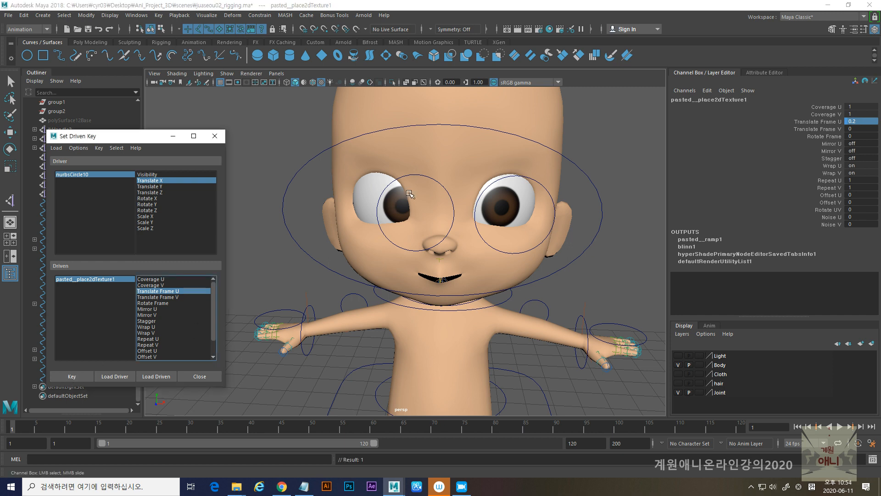
- Test the eye controller's sideways movement and reset nurbsCircle10's Translate X to 0
click(438, 181)
click(449, 233)
alt+drag(407, 274, 252, 233)
click(280, 214)
alt+drag(294, 272, 420, 228)
click(852, 106)
text(0)
key(Return)
- Key nurbsCircle10's Translate Y as the driver of pasted__place2dTexture1's Translate Frame V at the neutral pose
click(151, 186)
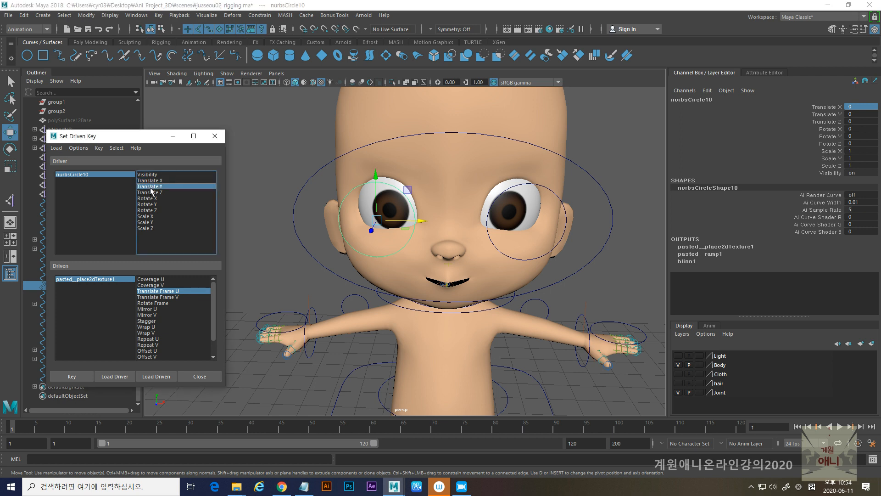
click(170, 297)
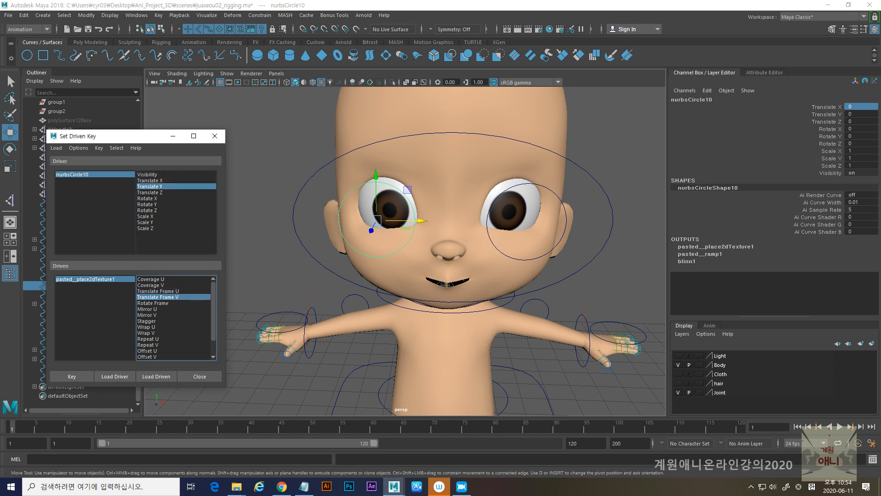
click(716, 246)
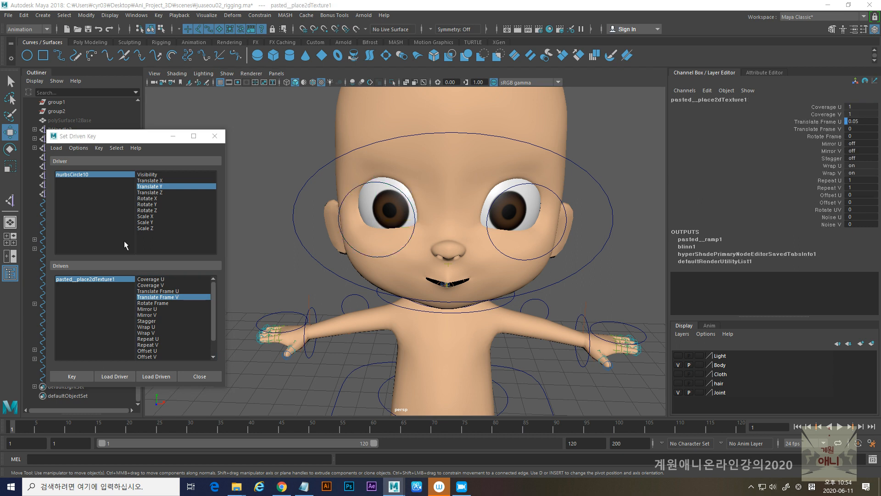
click(82, 376)
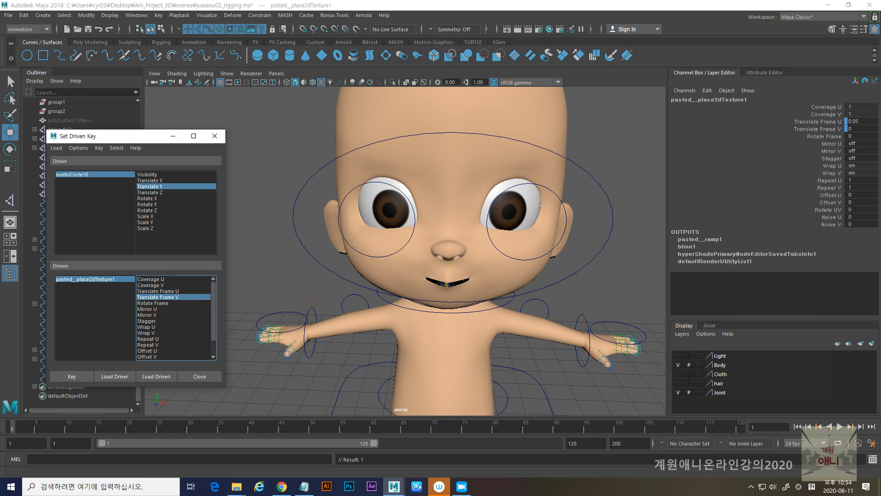
- Move the eye controller nurbsCircle10 upward to Translate Y about 0.56
click(833, 129)
key(w)
click(341, 205)
drag(375, 181, 376, 143)
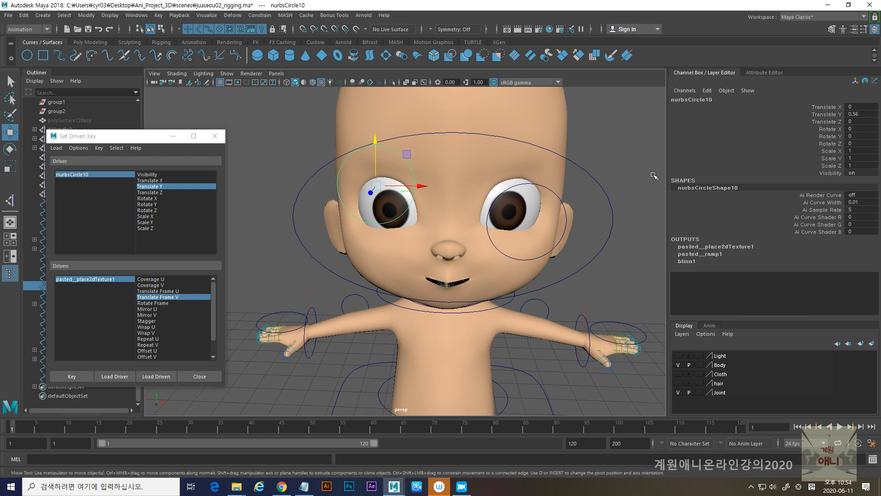
- Set Translate Frame V of pasted__place2dTexture1 to 0.15 for the upward eye pose
click(85, 279)
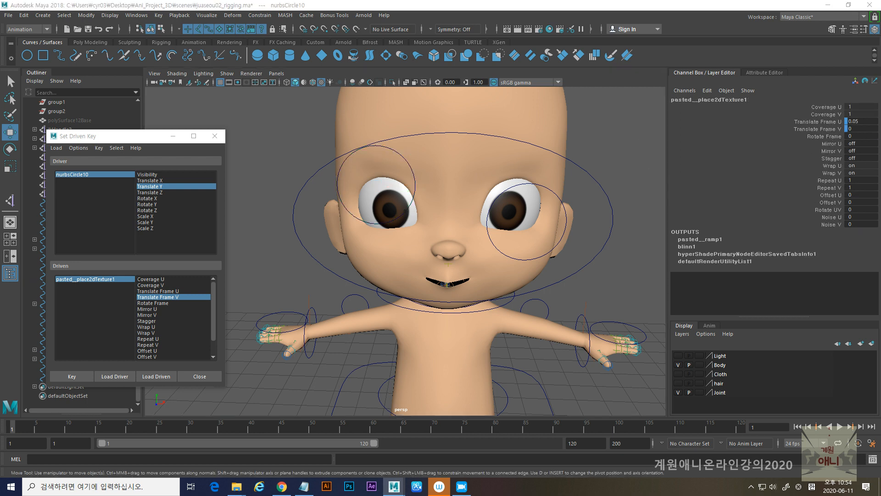
click(830, 130)
middle_drag(611, 182, 611, 182)
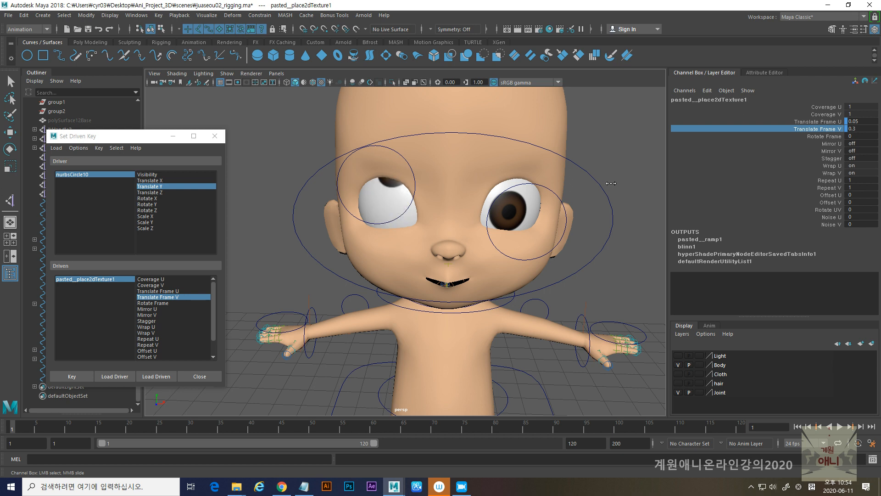
double_click(870, 129)
click(858, 129)
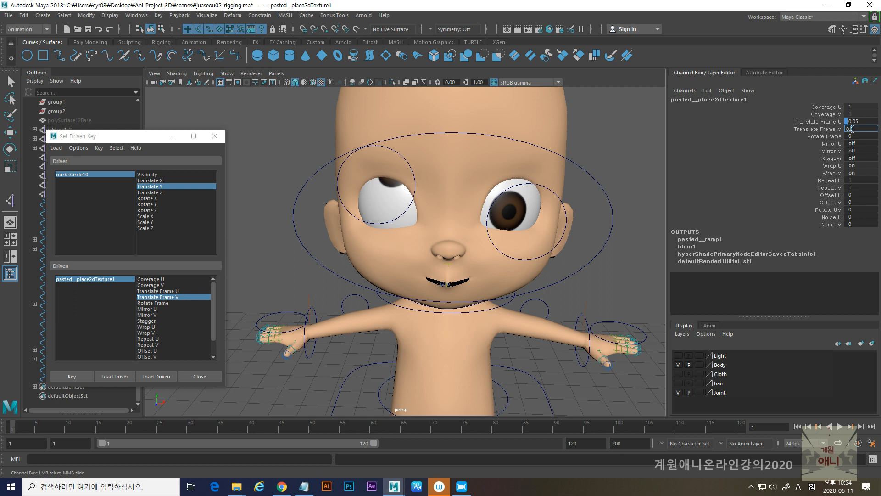
key(Return)
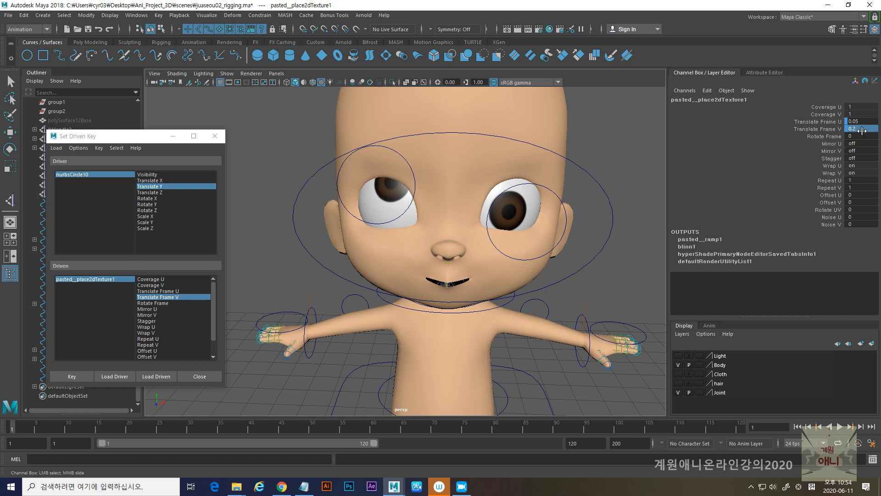
click(861, 129)
key(Return)
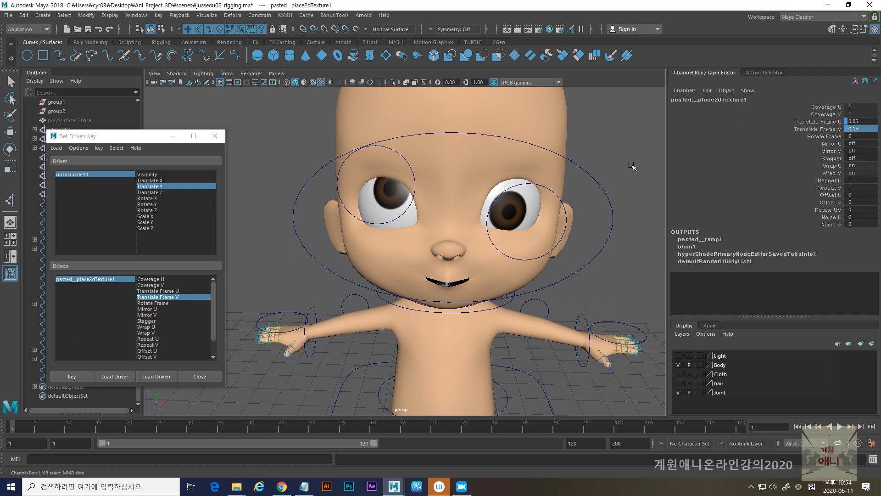
- Key the upward eye pose and lower the eye controller nurbsCircle10 to Translate Y about -0.83
click(72, 376)
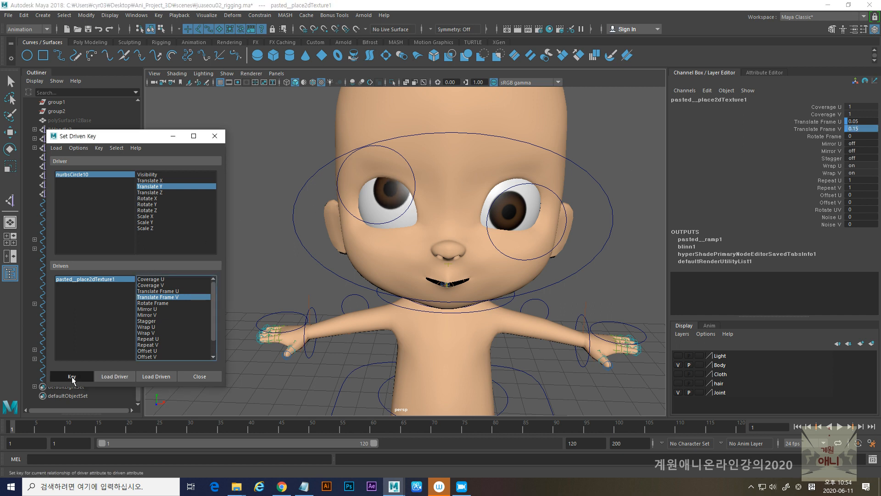
click(373, 147)
key(w)
drag(376, 143, 379, 229)
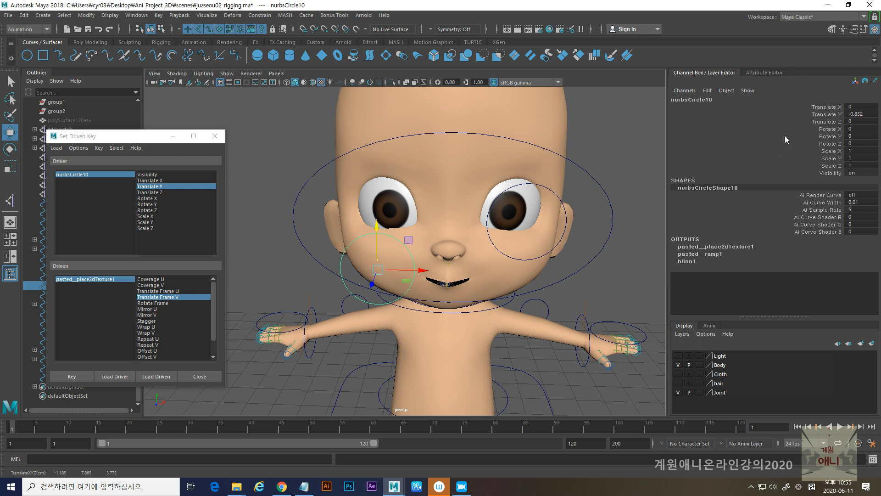
- Set Translate Frame V of pasted__place2dTexture1 to -0.15 and key it for the downward eye pose
click(86, 279)
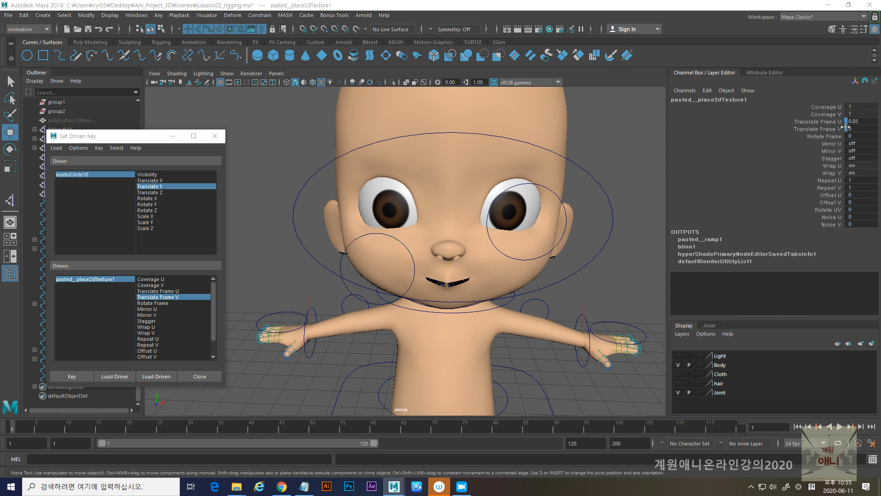
double_click(857, 129)
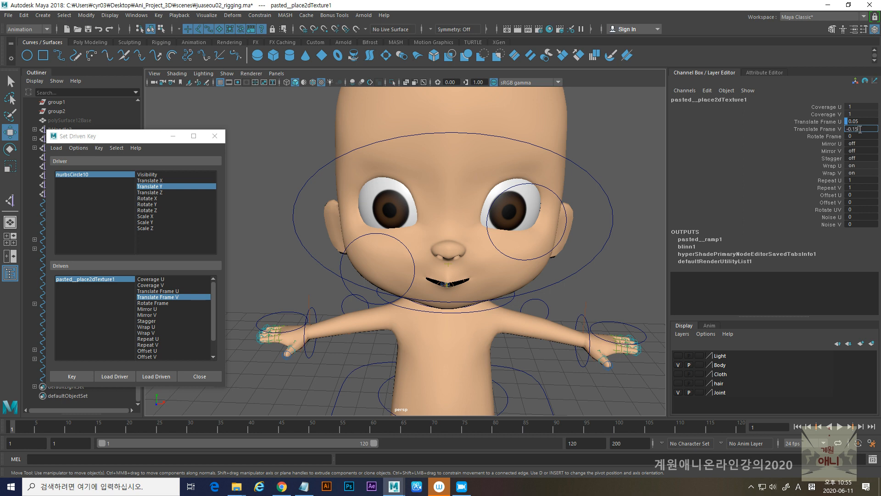
text(-0.15)
key(Return)
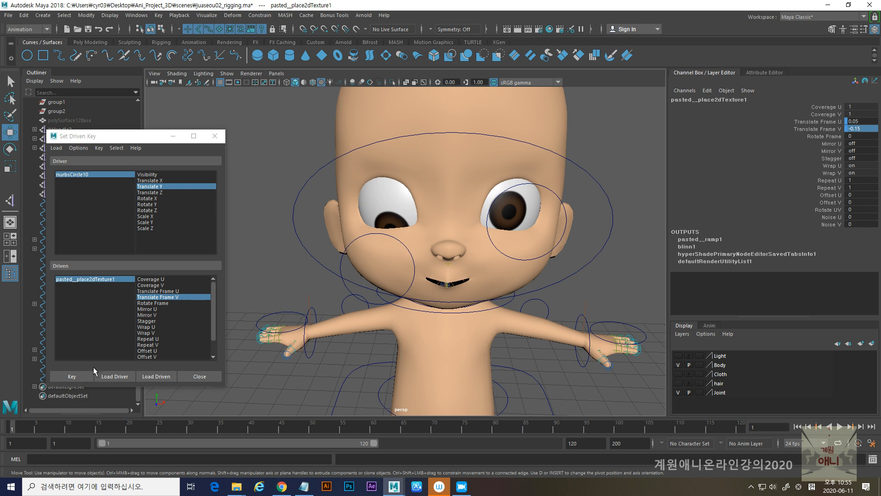
click(78, 375)
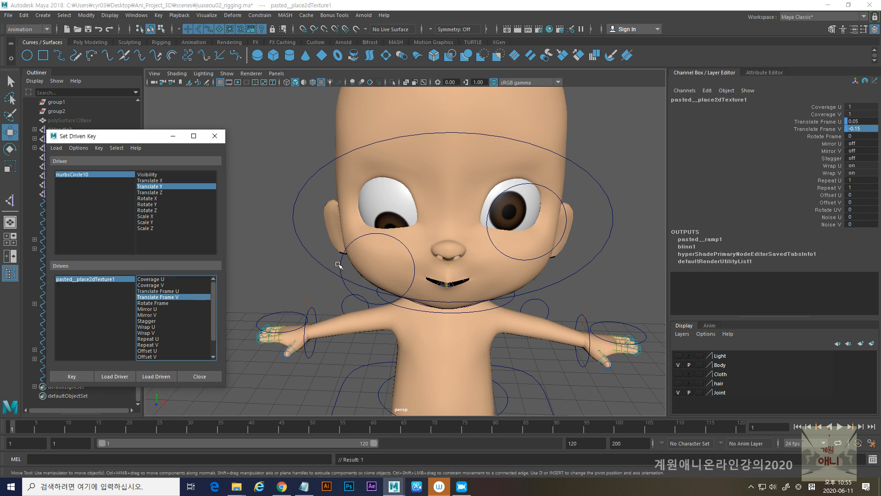
- Test nurbsCircle10's movement and reset its Translate X and Translate Y to 0
click(342, 268)
drag(384, 227, 430, 224)
double_click(862, 114)
text(0)
double_click(863, 106)
text(0)
key(Return)
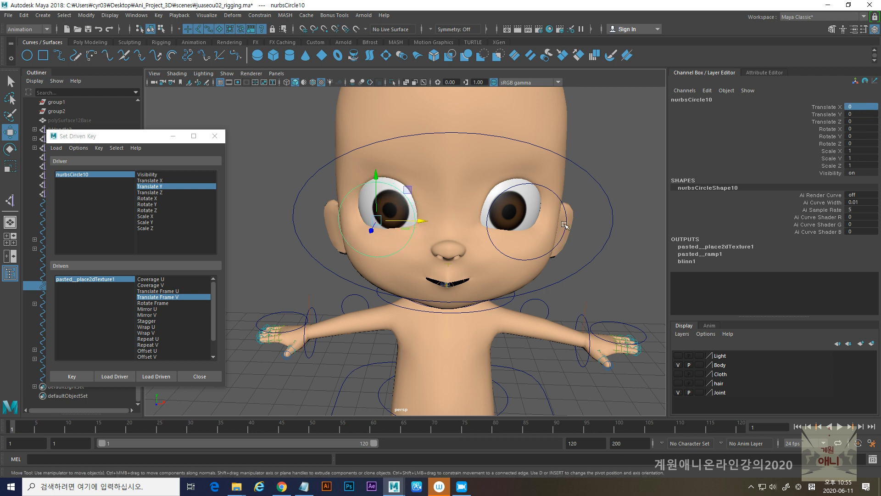
- Try changing Translate Frame V of place2dTexture1 and undo the change
click(567, 210)
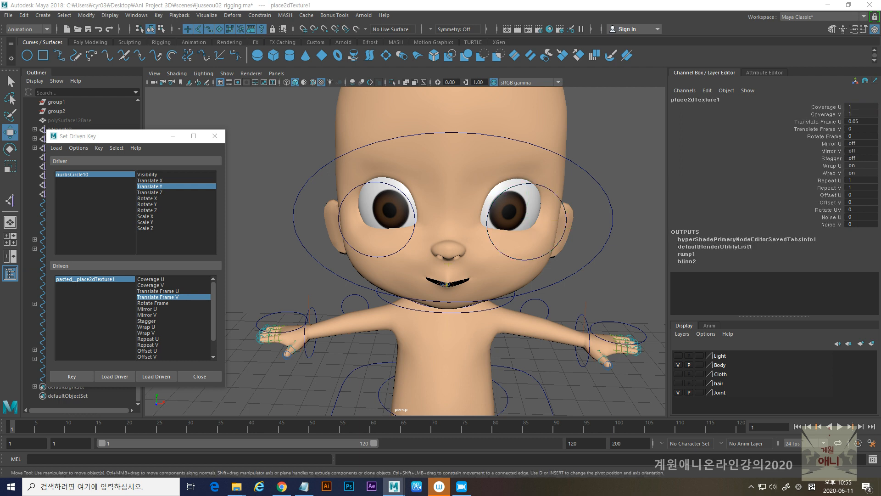
click(813, 130)
middle_drag(647, 145, 643, 145)
key(ctrl+z)
- Load the other eye controller, nurbsCircle9, as the driver and place2dTexture1 as the driven node
alt+middle_drag(484, 196, 466, 193)
click(524, 192)
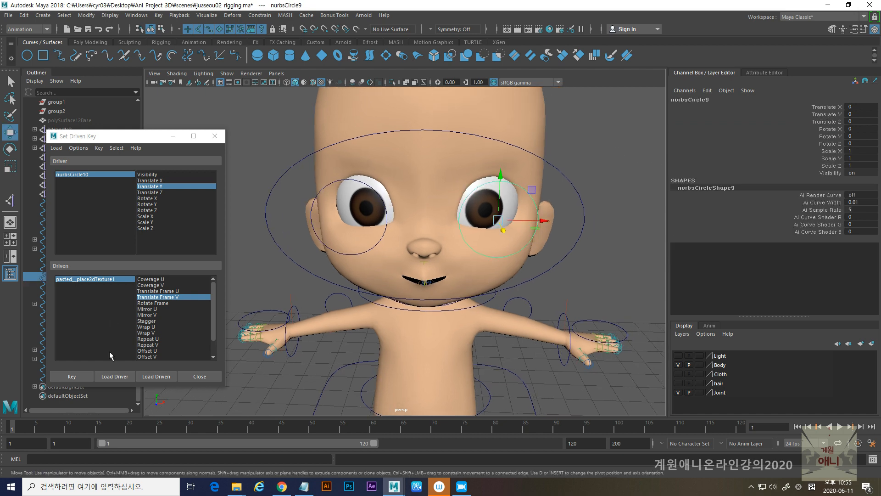
click(115, 377)
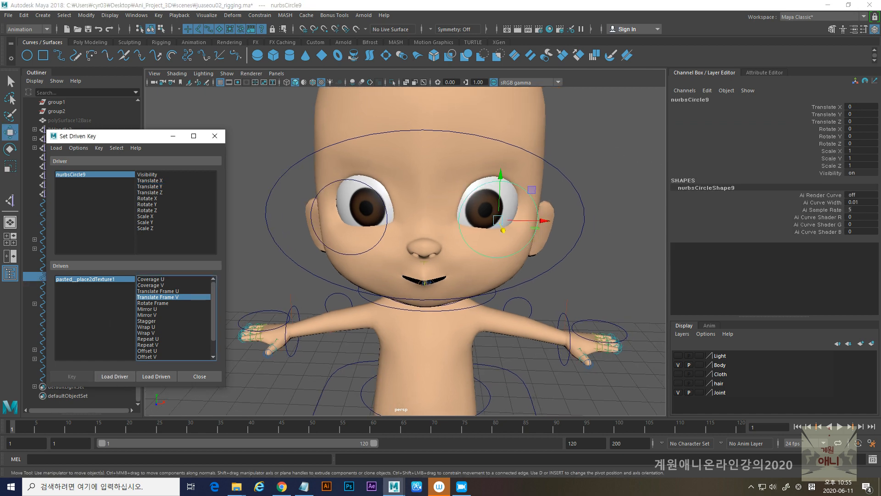
click(156, 376)
- Key nurbsCircle9's Translate X as the driver of place2dTexture1's Translate Frame U at the neutral pose
click(149, 180)
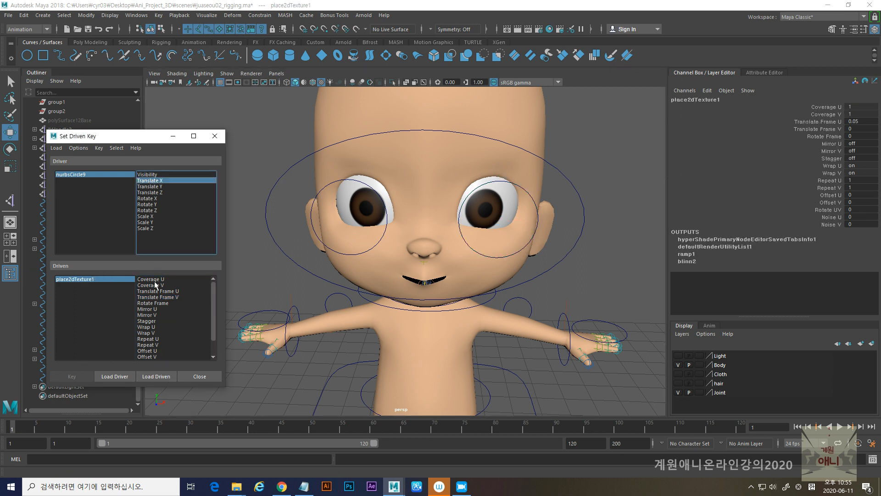
click(167, 292)
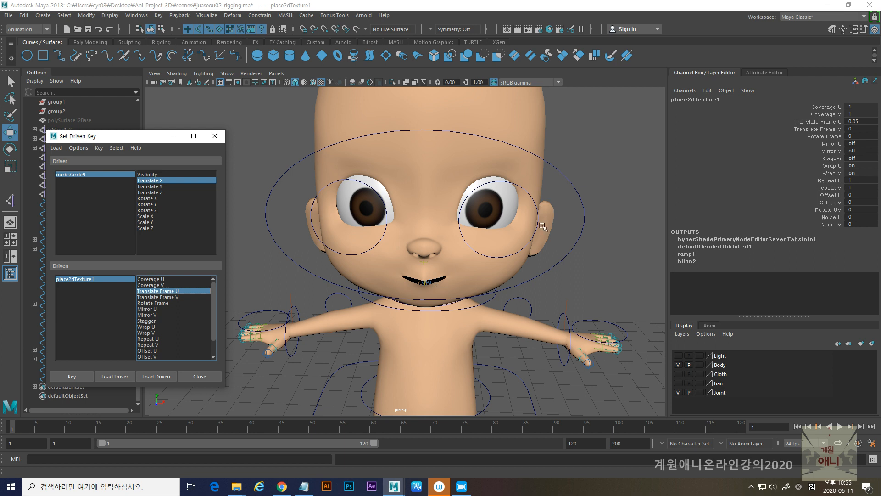
click(72, 376)
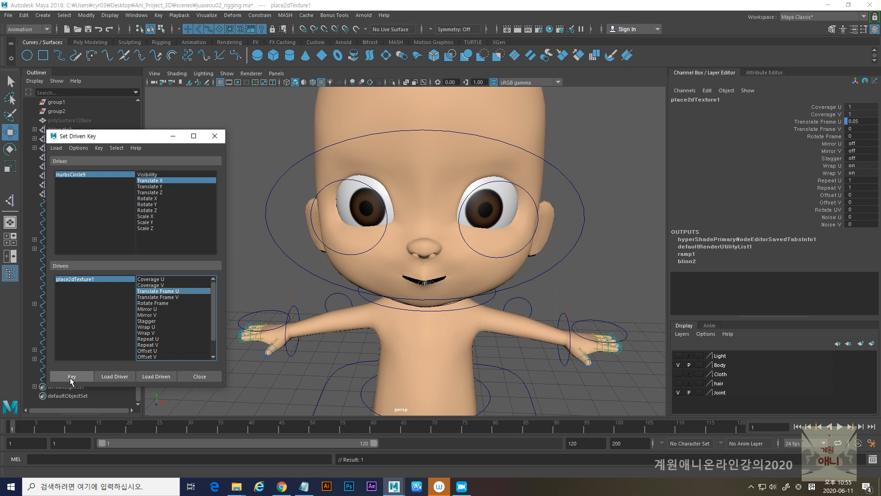
- Move nurbsCircle9 outward to Translate X about 0.71 and key Translate Frame U of place2dTexture1 at -0.2
click(534, 202)
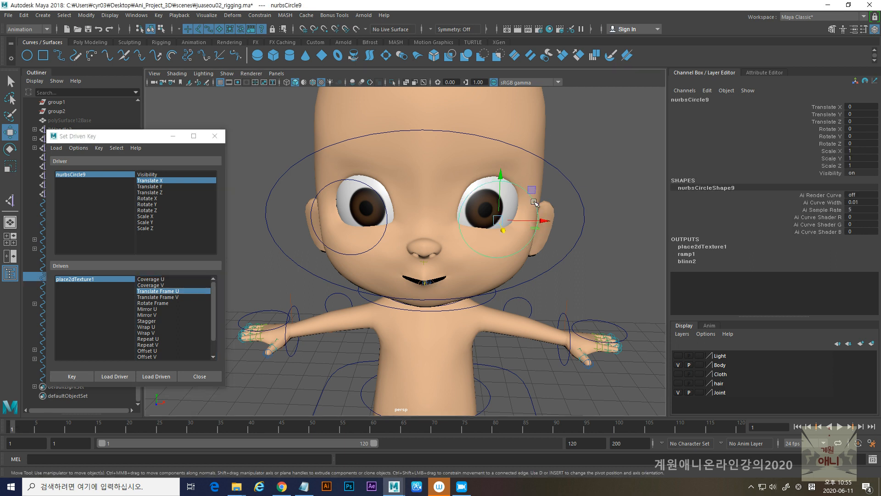
drag(546, 221, 592, 222)
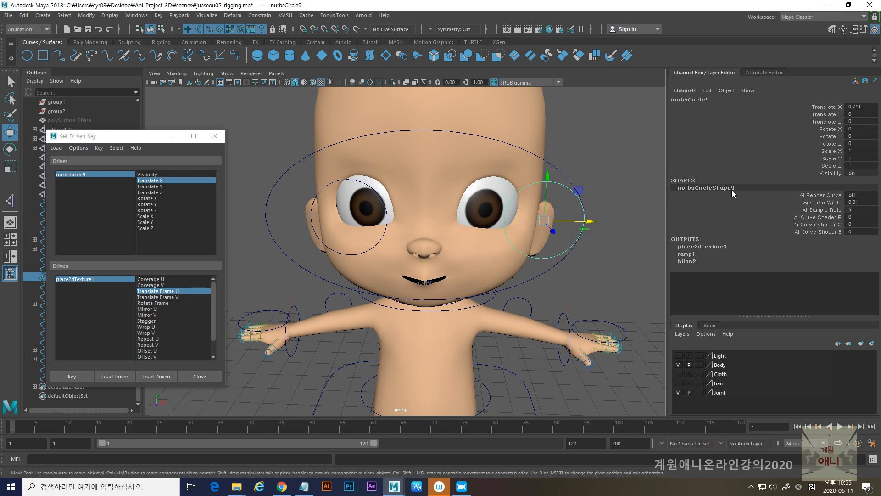
click(75, 279)
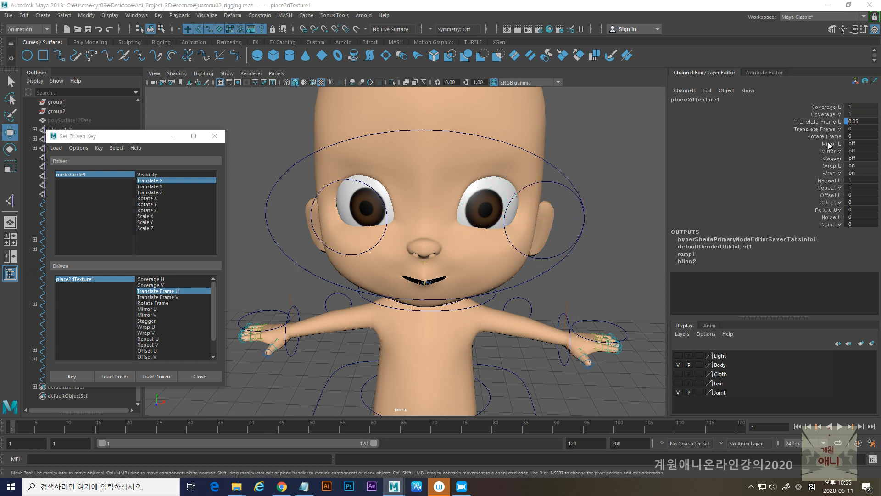
click(826, 121)
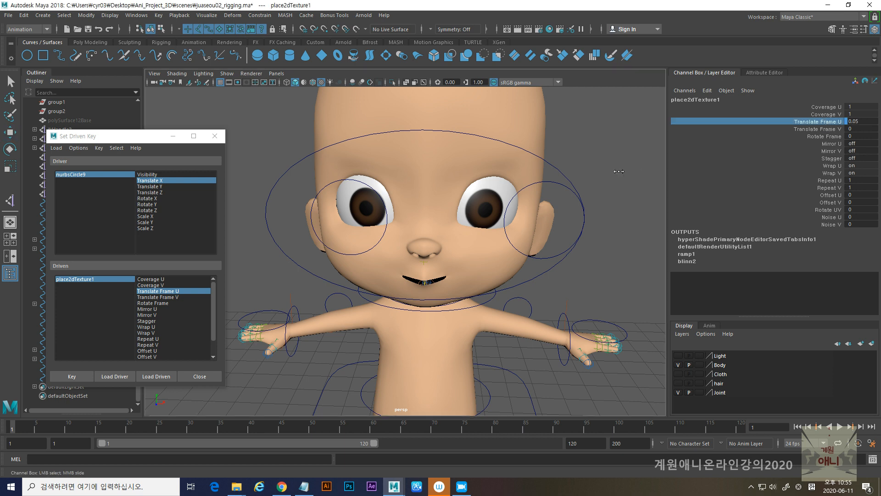
middle_drag(619, 172, 618, 173)
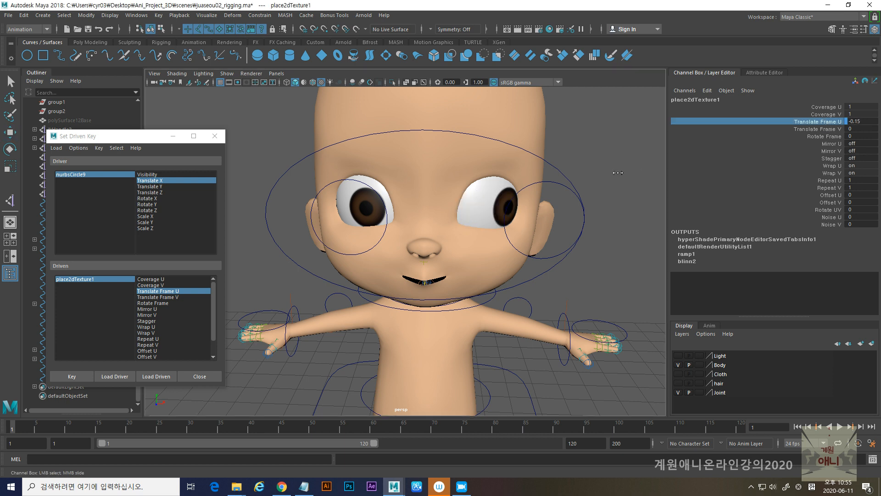
double_click(857, 121)
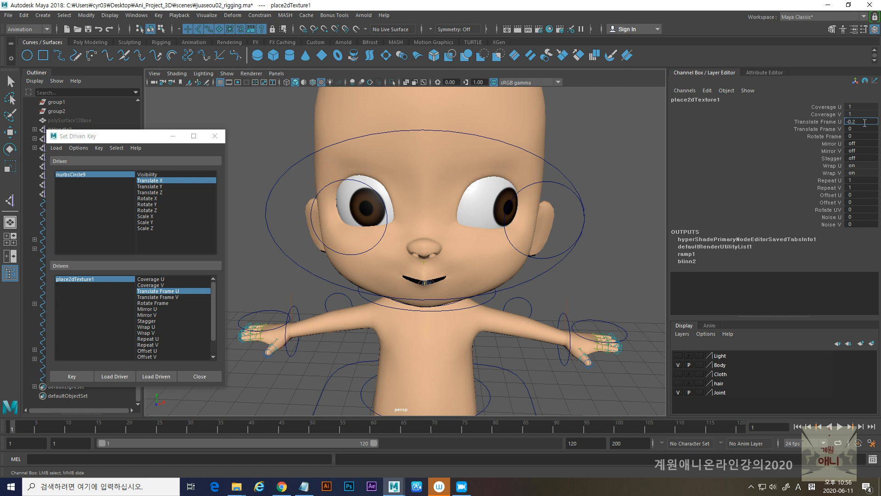
text(-0.2)
key(Return)
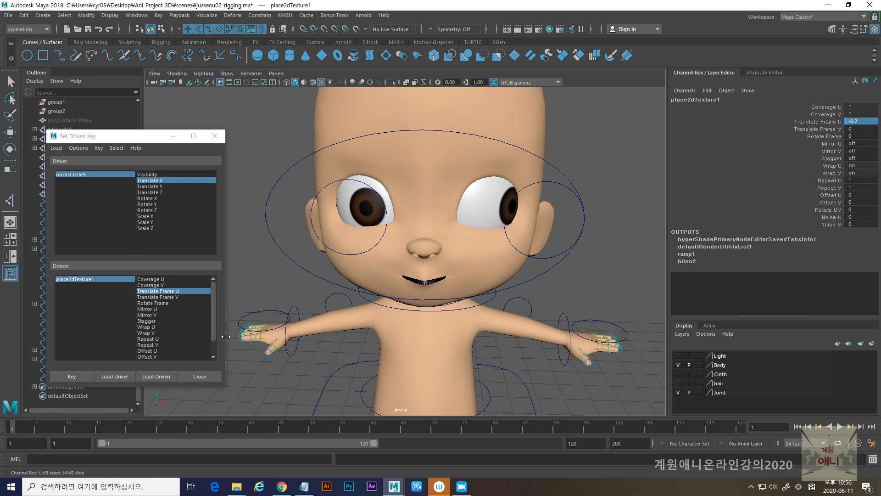
click(72, 377)
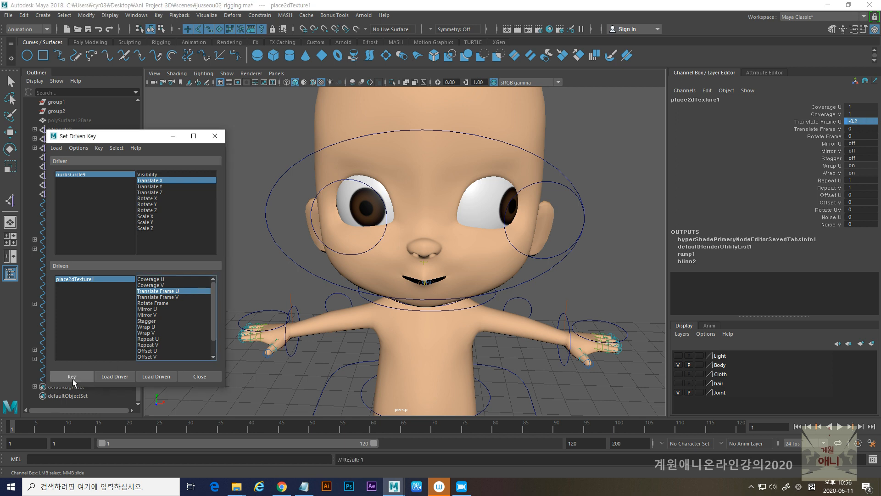
- Move nurbsCircle9 inward to Translate X about -0.78 and key place2dTexture1's Translate Frame U with the iris shifted toward the nose
click(557, 183)
key(w)
drag(586, 221, 493, 222)
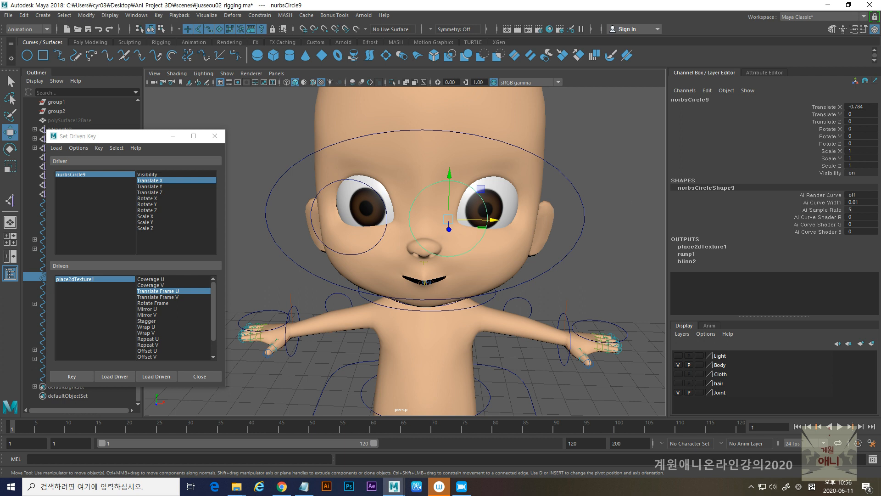
click(76, 279)
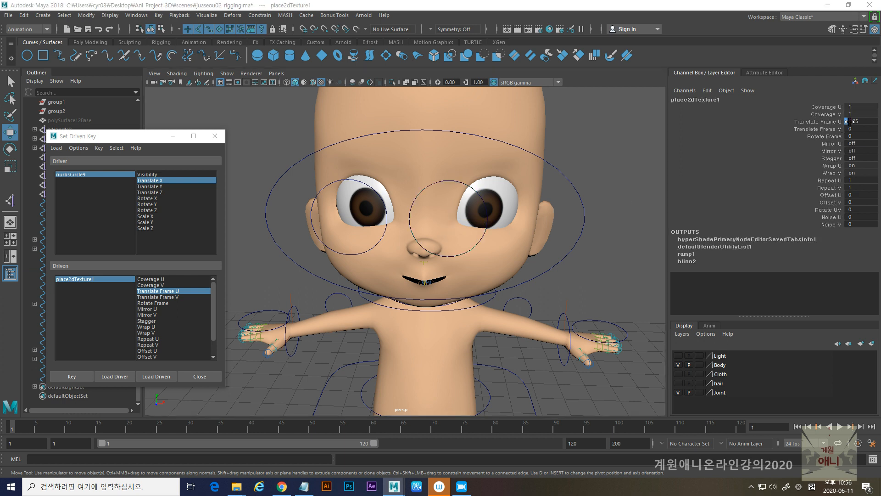
click(827, 122)
middle_drag(621, 158, 622, 161)
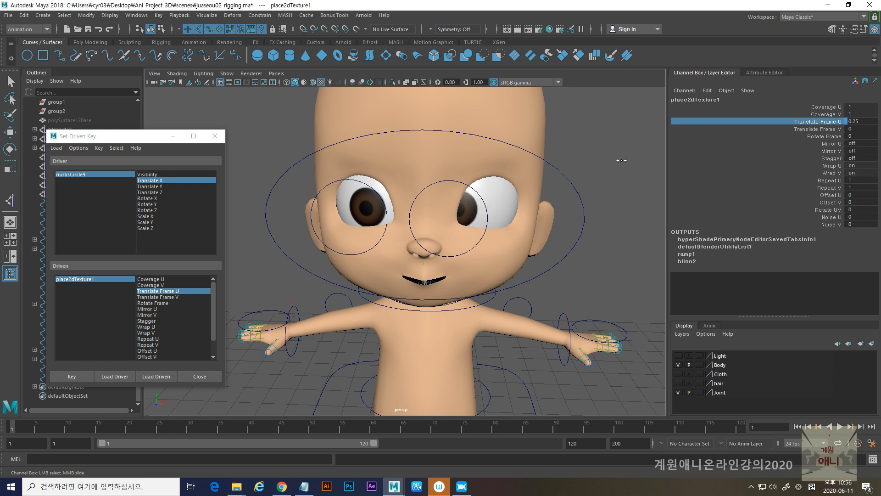
double_click(862, 122)
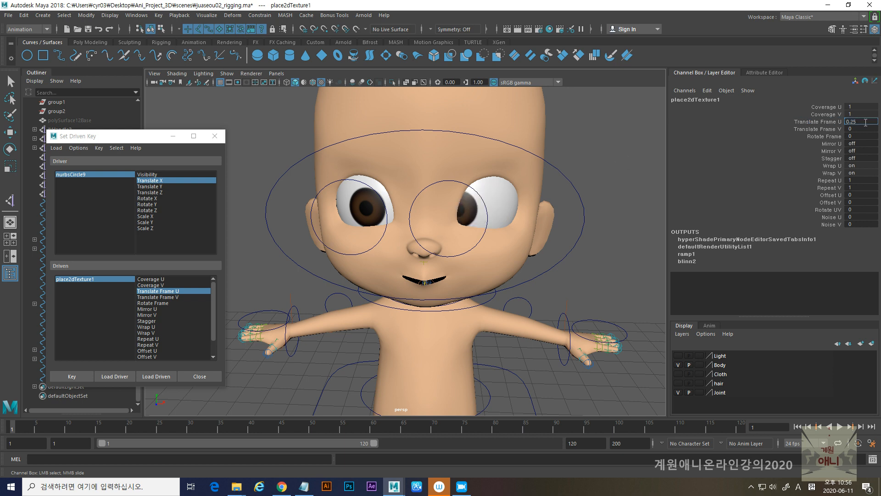
text(0)
key(Return)
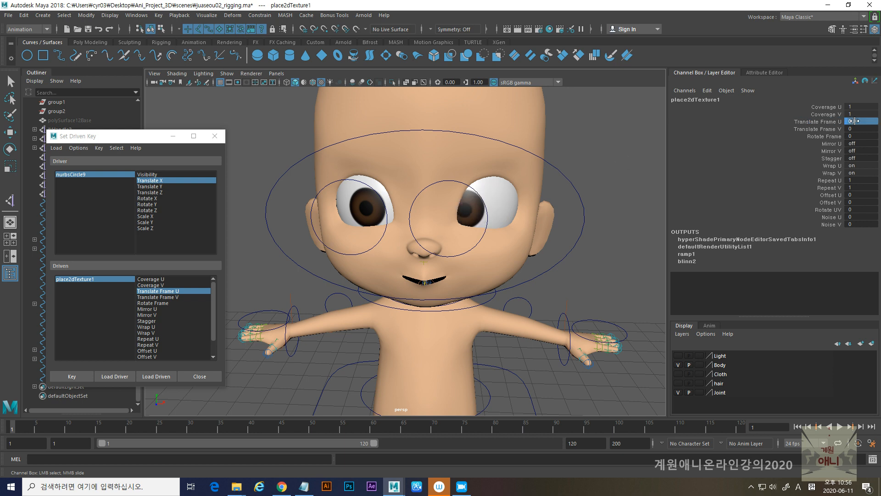
click(73, 376)
- Test nurbsCircle9's sideways movement and reset its Translate X to 0
click(488, 226)
key(w)
drag(492, 221, 546, 225)
double_click(864, 109)
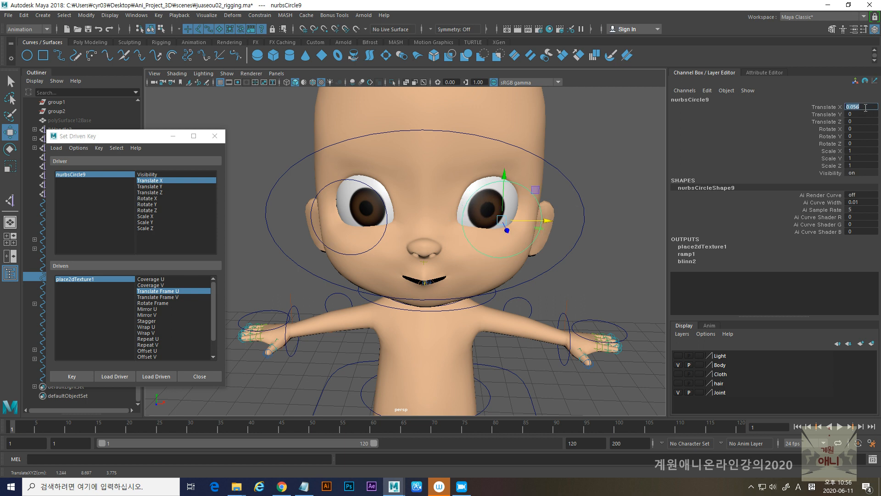
key(Return)
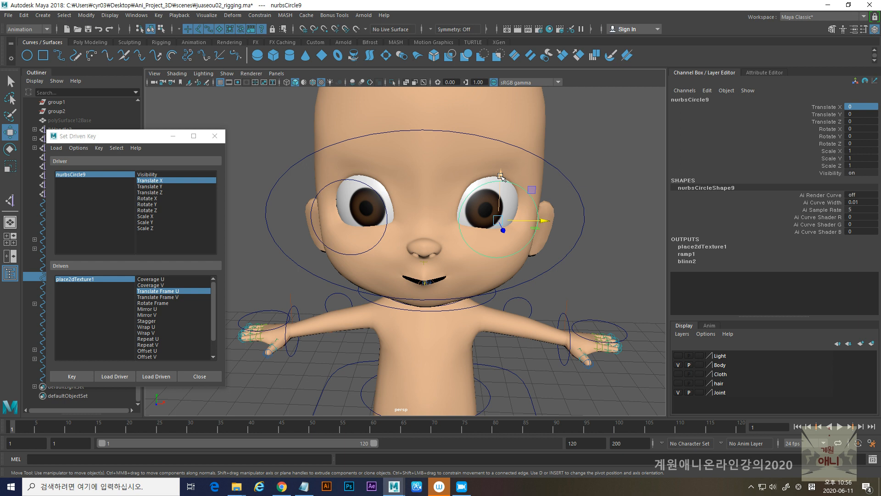
- Key nurbsCircle9's Translate Y as the driver of place2dTexture1's Translate Frame V at the neutral pose
click(150, 187)
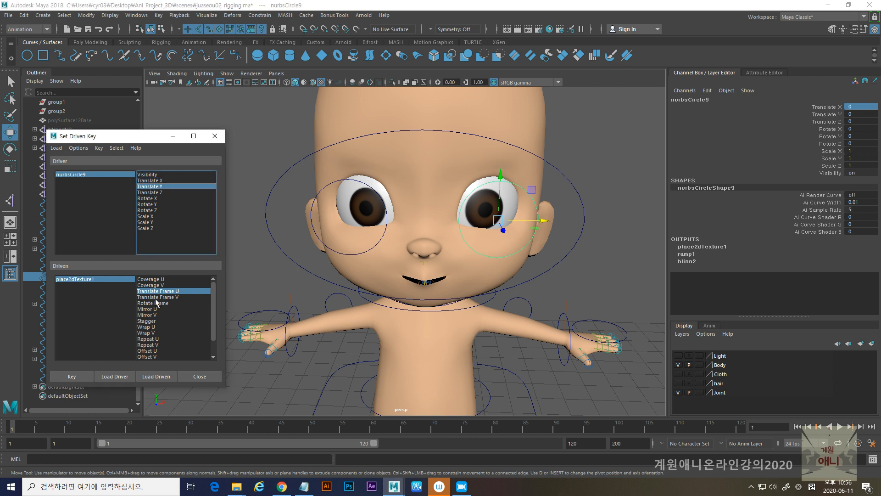
click(155, 298)
click(69, 380)
- Raise nurbsCircle9 to Translate Y about 0.6 and key Translate Frame V of place2dTexture1 at 0.2
drag(501, 177, 504, 137)
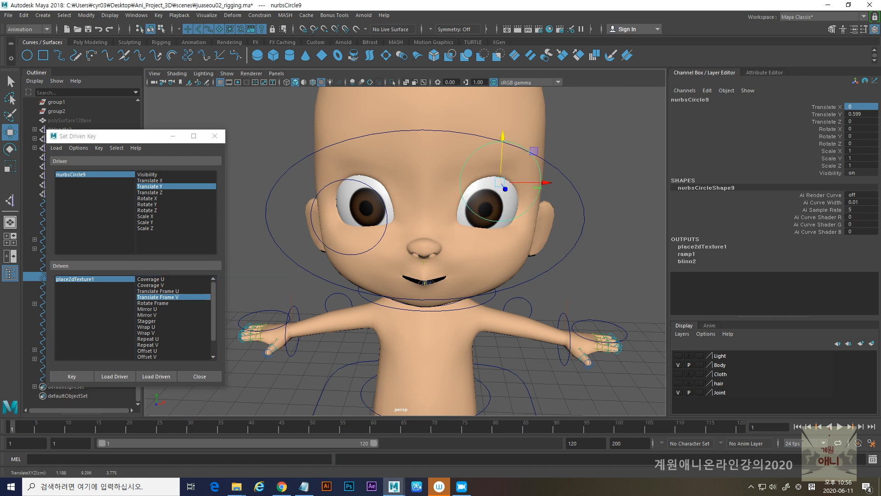
click(76, 279)
click(825, 129)
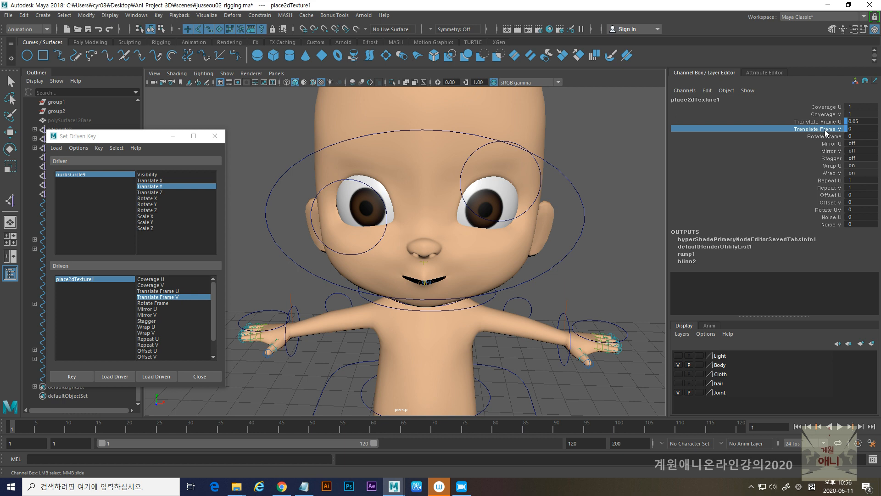
middle_drag(623, 155, 623, 155)
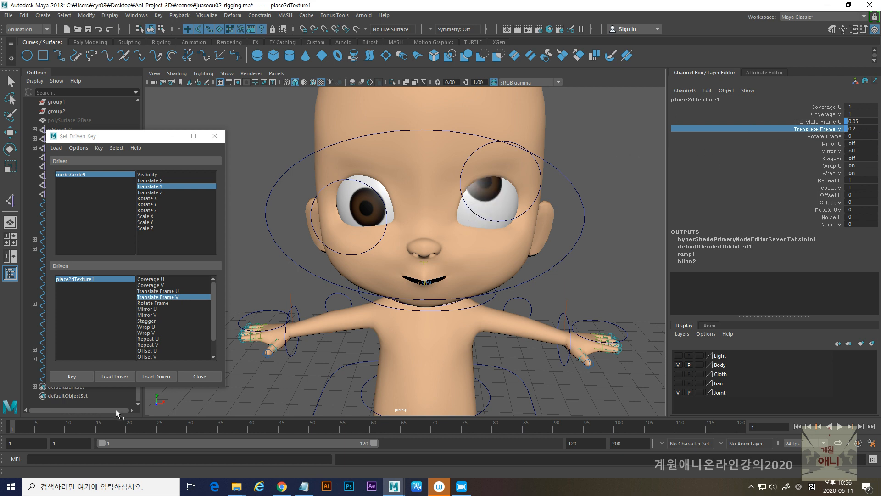
click(75, 376)
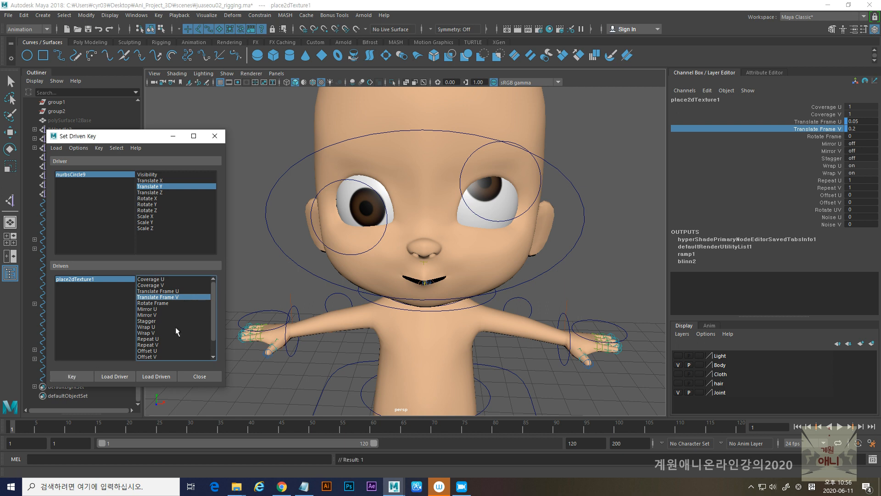
- Lower nurbsCircle9 to Translate Y about -0.76 and key Translate Frame V of place2dTexture1 at -0.15
click(542, 183)
key(w)
drag(502, 138, 491, 222)
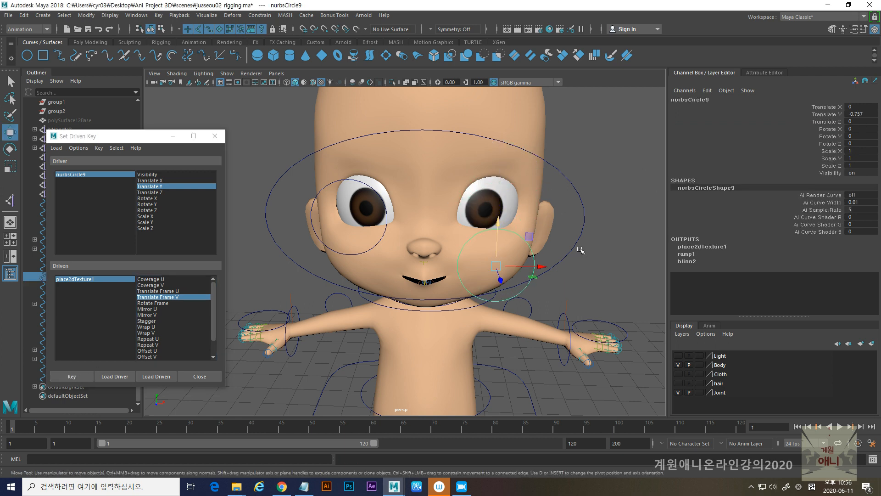
click(76, 279)
click(829, 130)
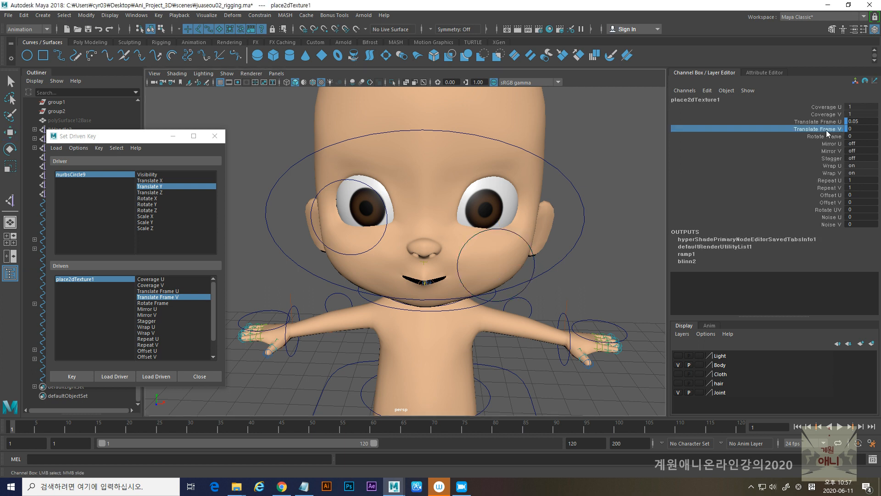
middle_drag(618, 207, 617, 208)
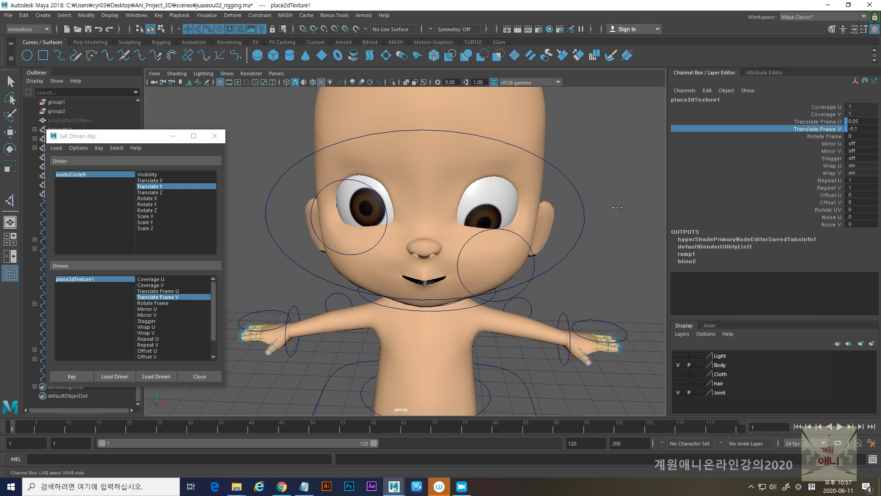
double_click(859, 129)
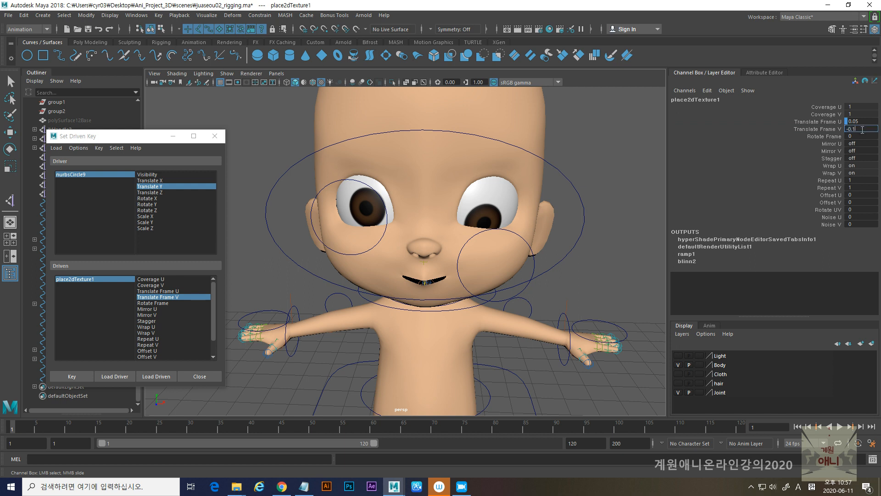
key(Return)
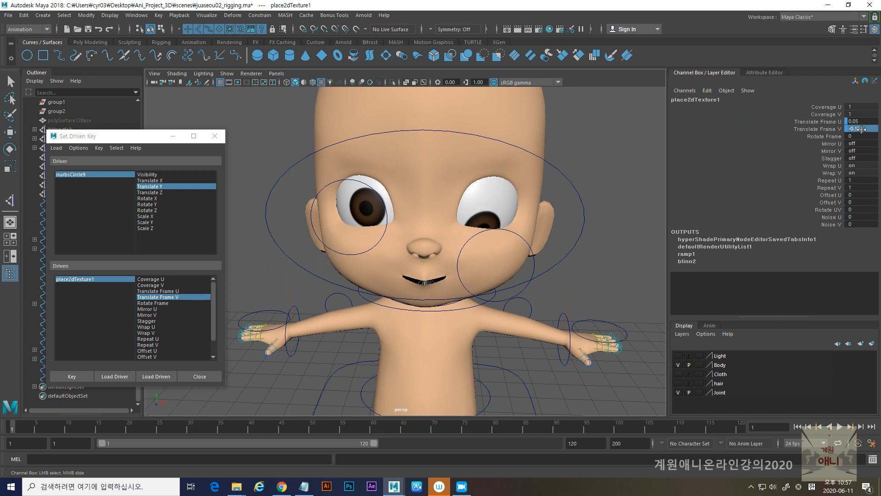
- Test nurbsCircle9 by moving it freely over the eye and reset its Translate X, Y and Z to 0
key(w)
click(534, 266)
drag(505, 274, 497, 210)
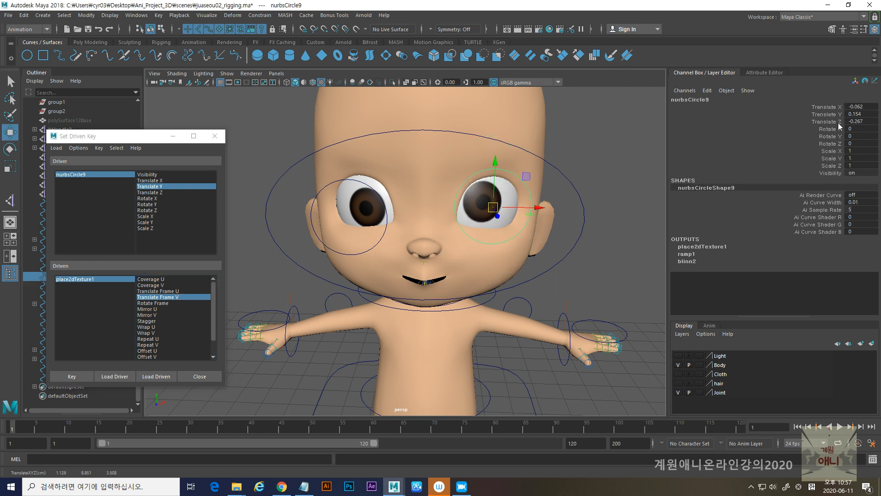
click(858, 106)
text(0)
key(Tab)
text(0)
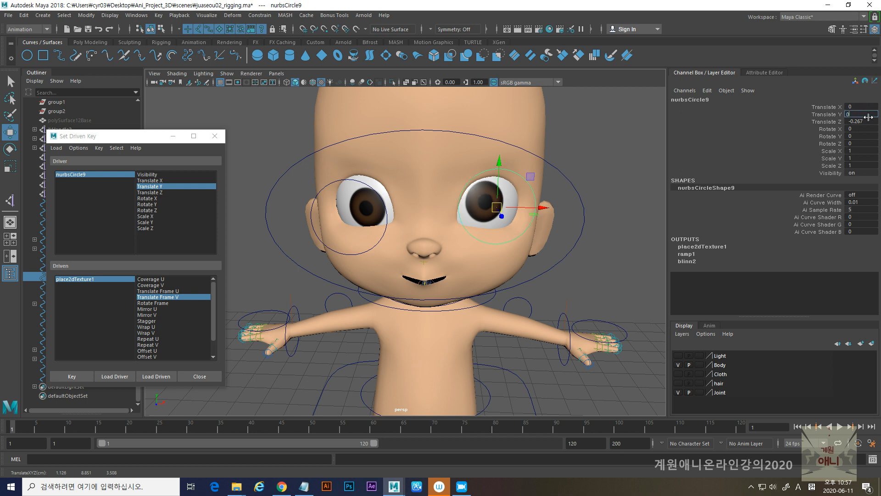
key(Tab)
key(Return)
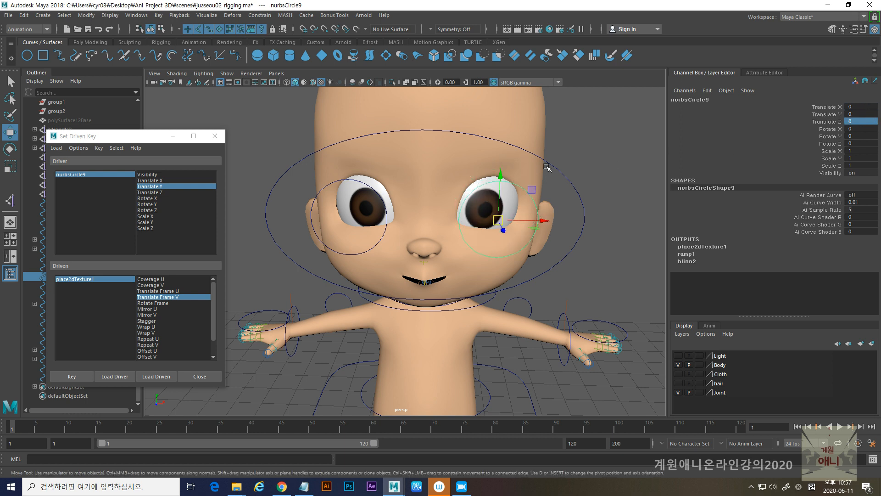
- Close the Set Driven Key window and test nurbsCircle10's sideways movement
click(215, 136)
alt+drag(306, 208, 259, 219)
alt+middle_drag(389, 263, 434, 255)
alt+drag(435, 256, 425, 255)
drag(283, 184, 299, 205)
alt+right_drag(449, 265, 362, 258)
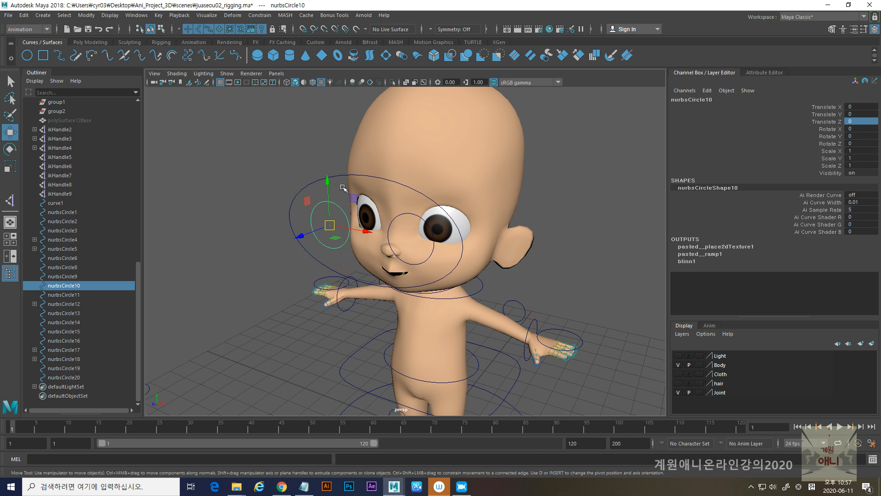
drag(367, 231, 352, 244)
alt+middle_drag(415, 239, 372, 234)
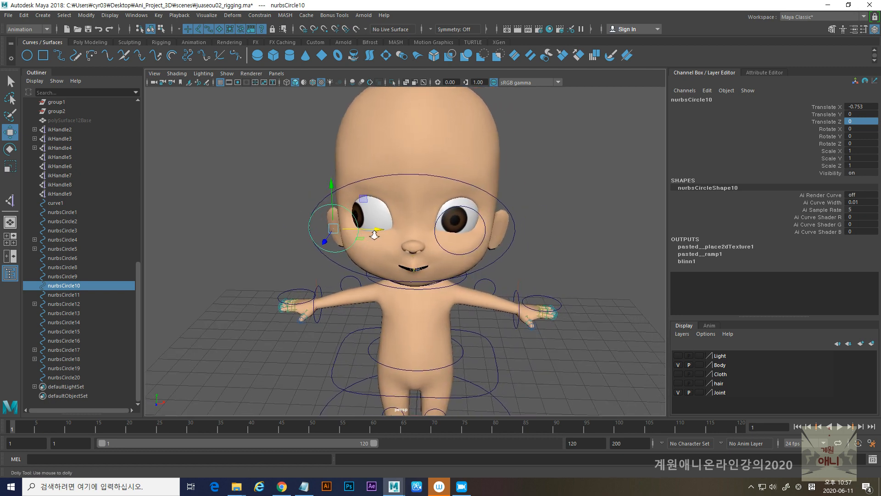
alt+right_drag(371, 235, 408, 225)
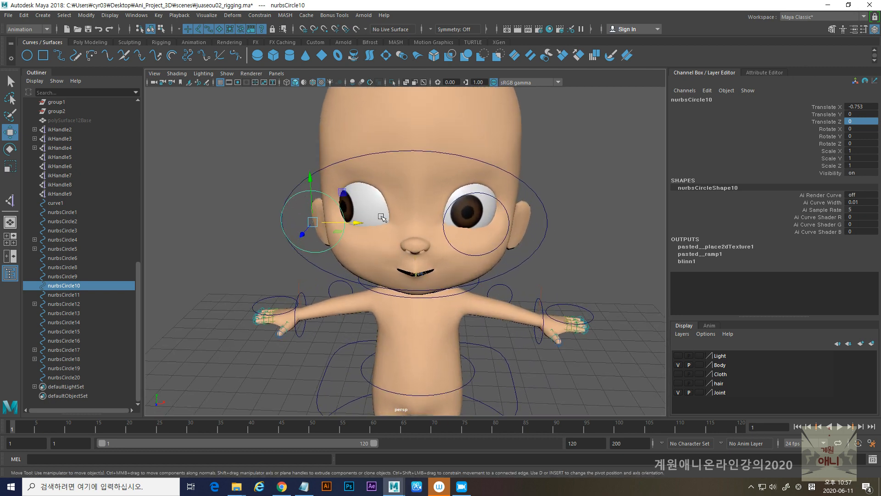
drag(359, 223, 395, 224)
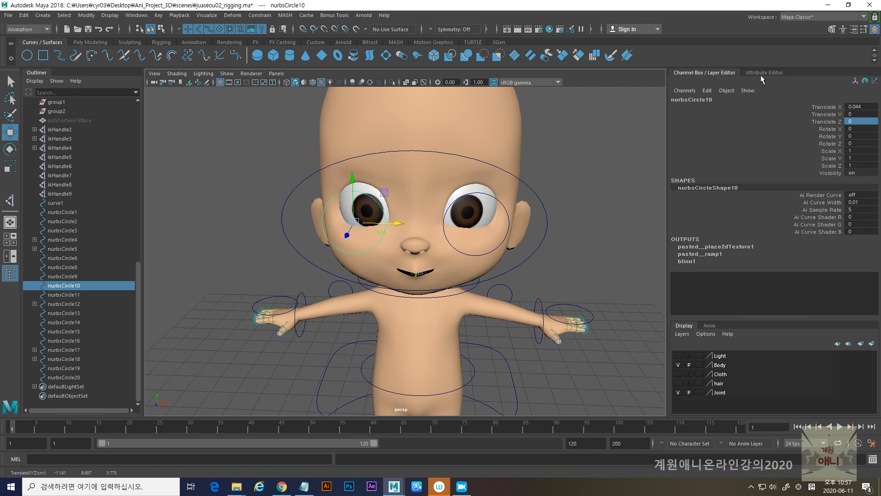
- Inspect the translate limit settings of nurbsCircle10
click(764, 73)
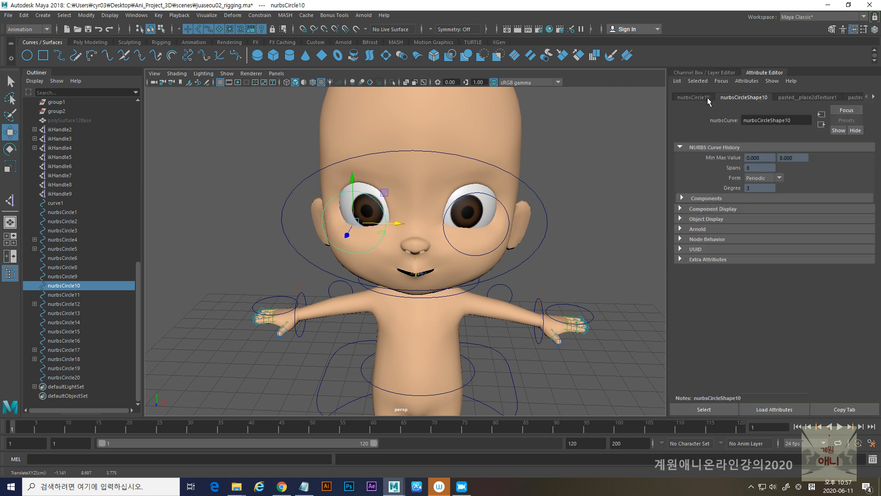
click(693, 97)
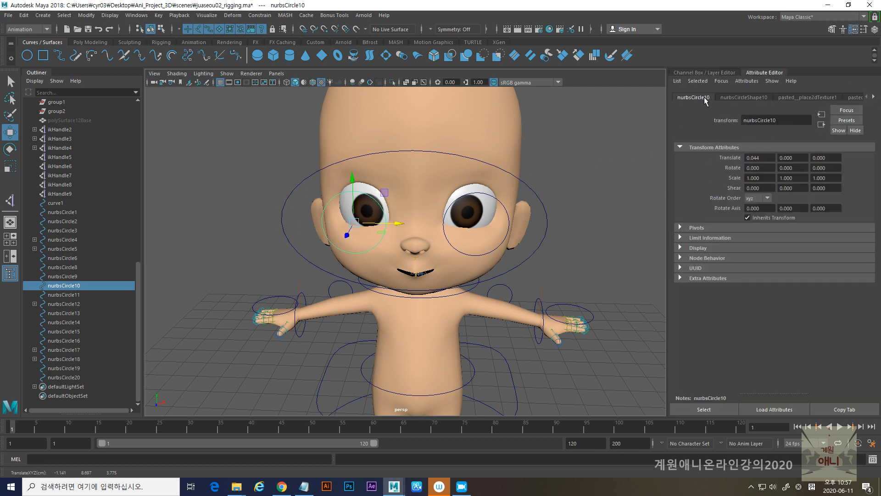
click(681, 237)
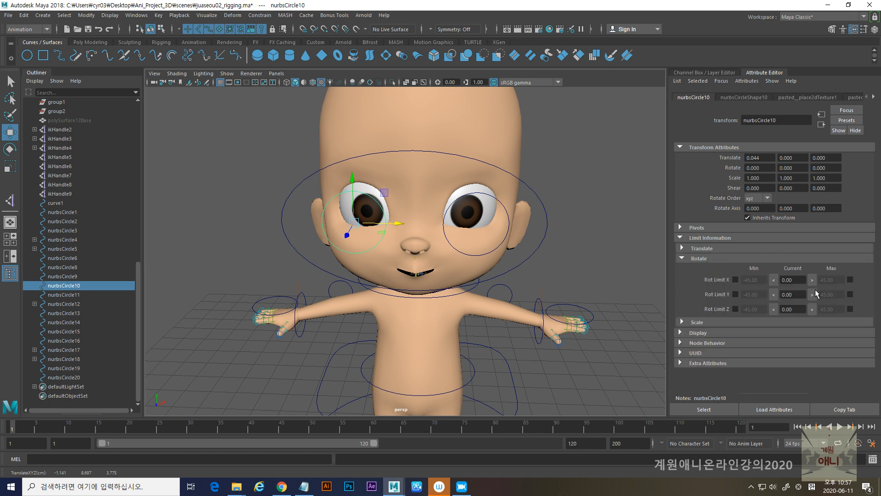
click(702, 249)
mouse_move(404, 229)
mouse_down()
mouse_move(349, 230)
mouse_move(405, 231)
mouse_up()
click(856, 32)
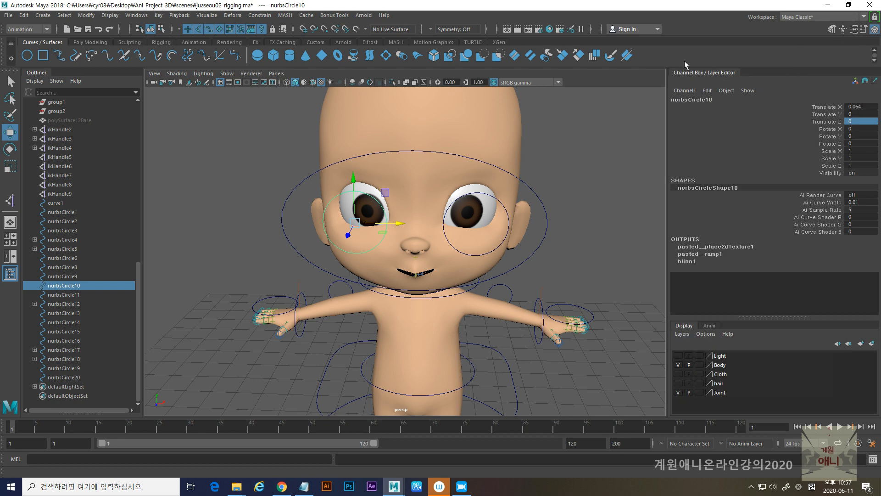
- Reset nurbsCircle10's Translate X to 0
scroll(468, 250, down, 5)
alt+drag(468, 250, 428, 258)
alt+right_drag(313, 187, 354, 225)
alt+drag(363, 231, 289, 259)
alt+middle_drag(340, 266, 438, 284)
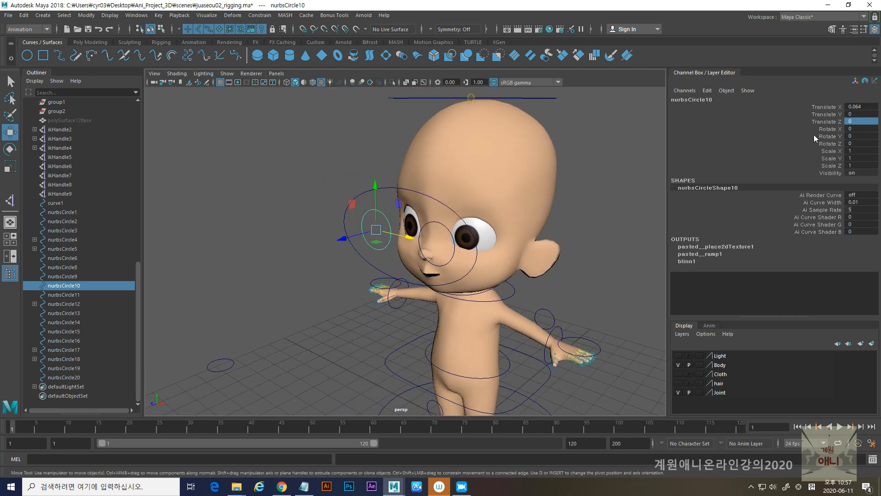
click(861, 108)
text(0)
key(Return)
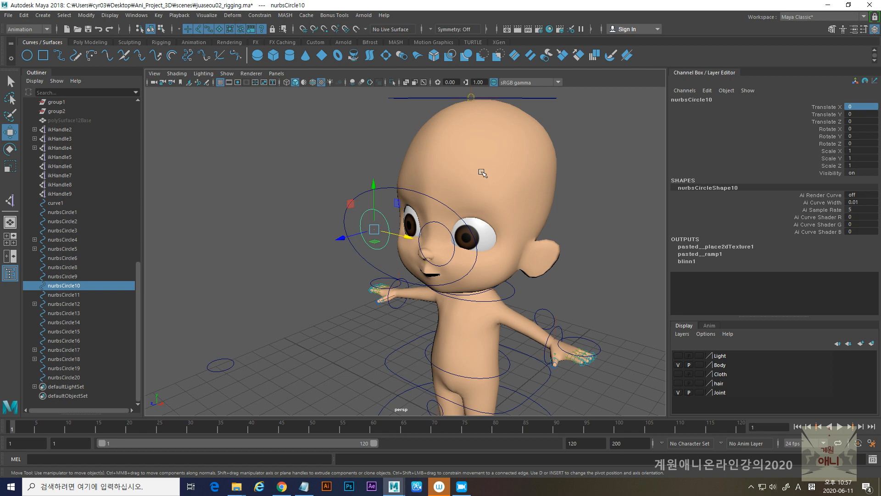
- Parent the eye controllers nurbsCircle9 and nurbsCircle10 under the large face controller nurbsCircle11
scroll(339, 256, up, 5)
alt+drag(354, 263, 344, 242)
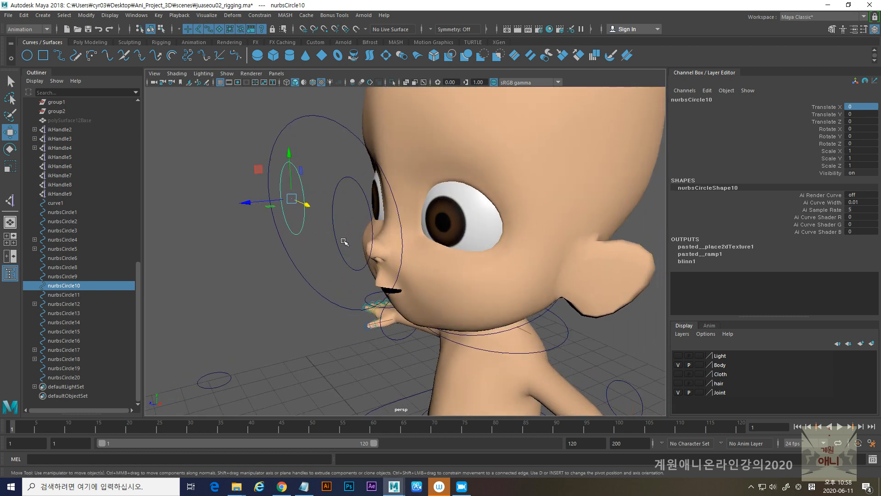
shift+click(334, 211)
shift+click(304, 118)
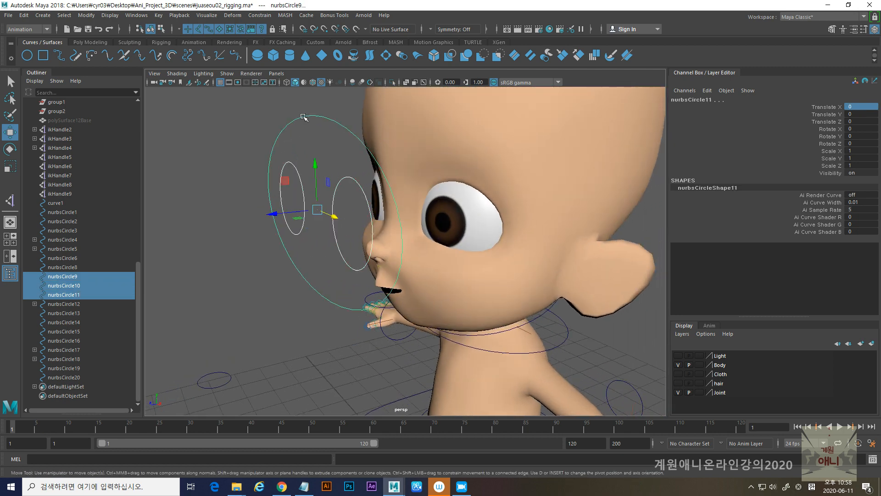
key(p)
click(305, 118)
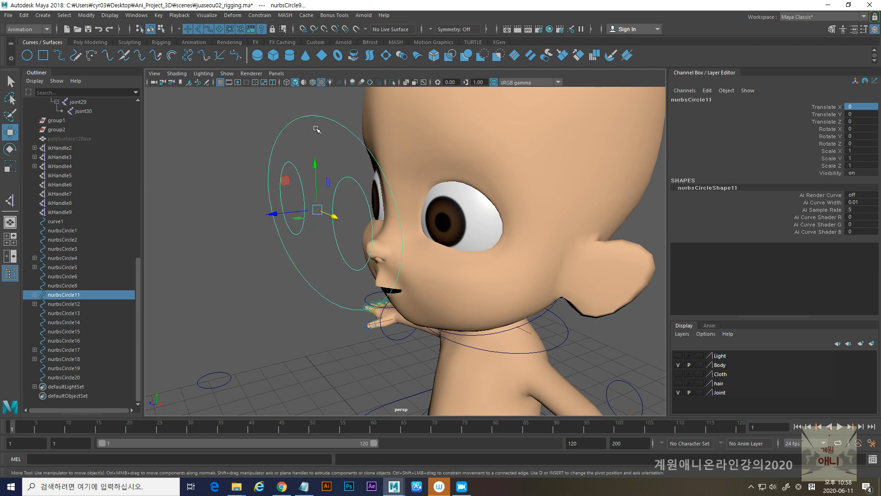
- Undo the test move of nurbsCircle11 and unparent nurbsCircle9 and nurbsCircle10 from it
alt+right_drag(466, 262, 354, 260)
alt+drag(354, 260, 421, 275)
key(ctrl+z)
alt+right_drag(352, 179, 393, 288)
alt+drag(392, 288, 362, 263)
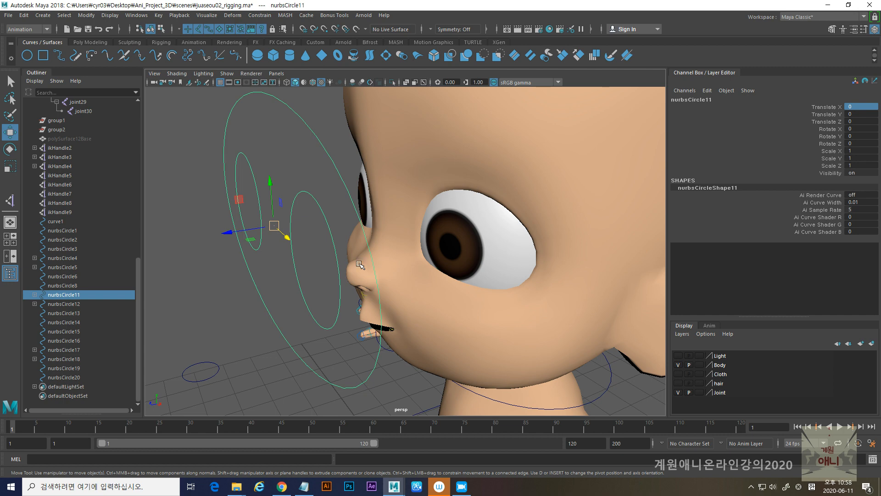
drag(251, 195, 313, 257)
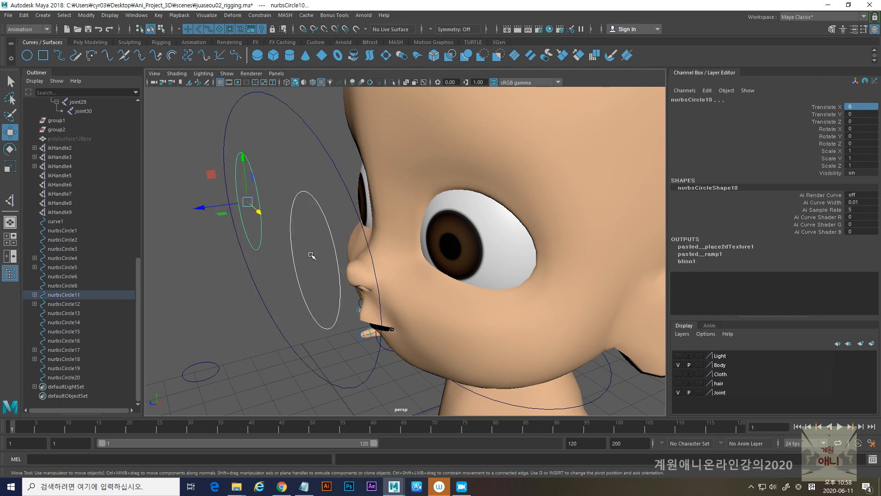
key(shift+p)
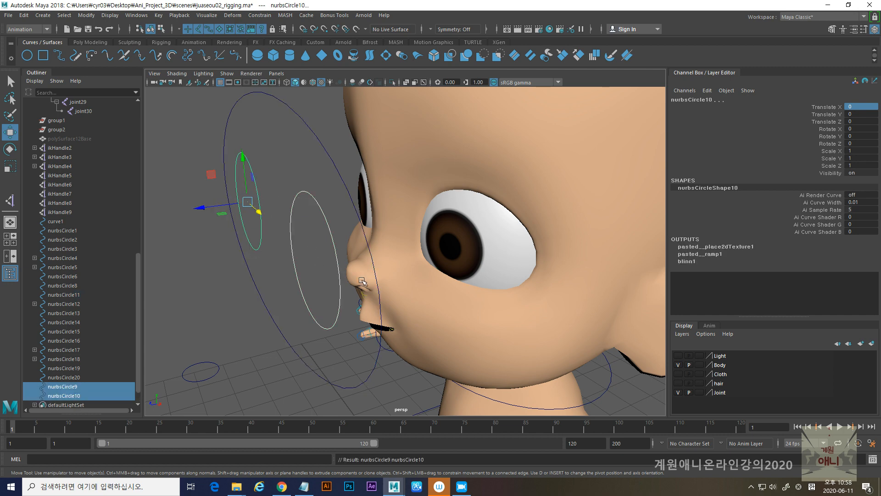
- Apply a parent constraint to nurbsCircle10 with nurbsCircle11 and nurbsCircle9 also selected, test-move nurbsCircle11, and undo the move
alt+right_drag(354, 281, 314, 280)
alt+drag(314, 281, 327, 275)
drag(305, 133, 327, 157)
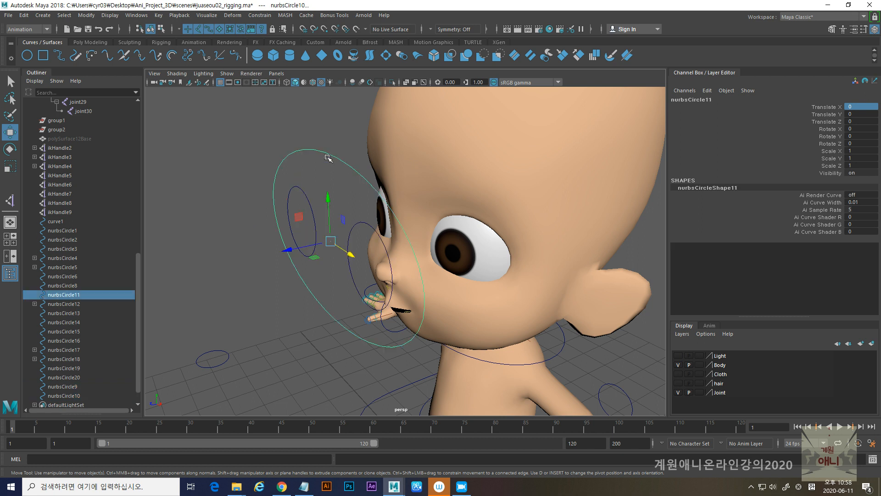
shift+drag(310, 229, 351, 256)
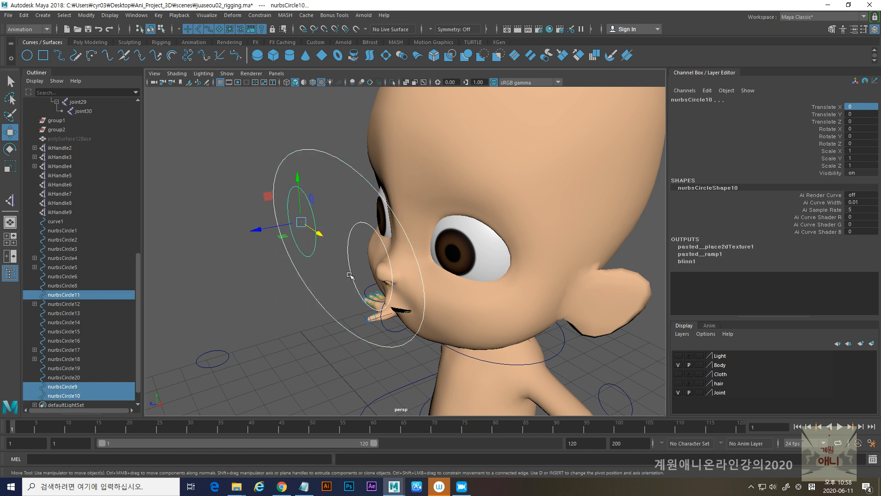
click(258, 15)
click(285, 38)
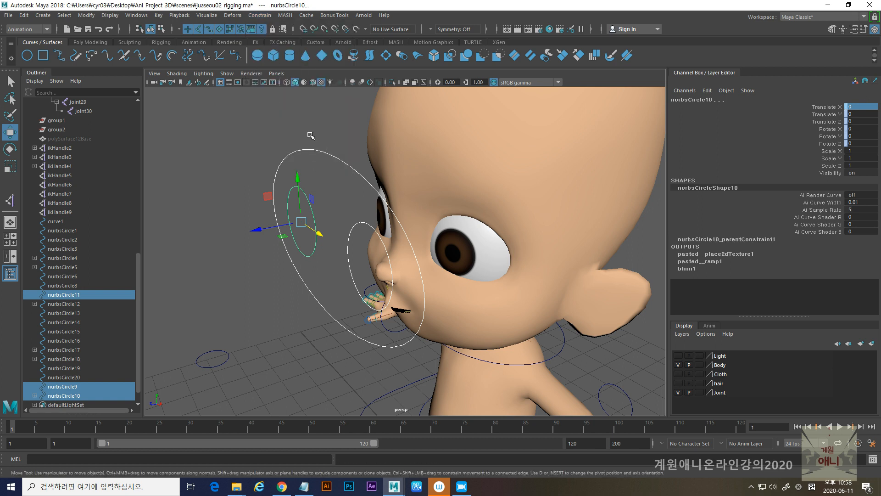
click(308, 150)
mouse_move(346, 252)
mouse_down()
mouse_move(336, 250)
mouse_move(351, 258)
mouse_up()
key(ctrl+z)
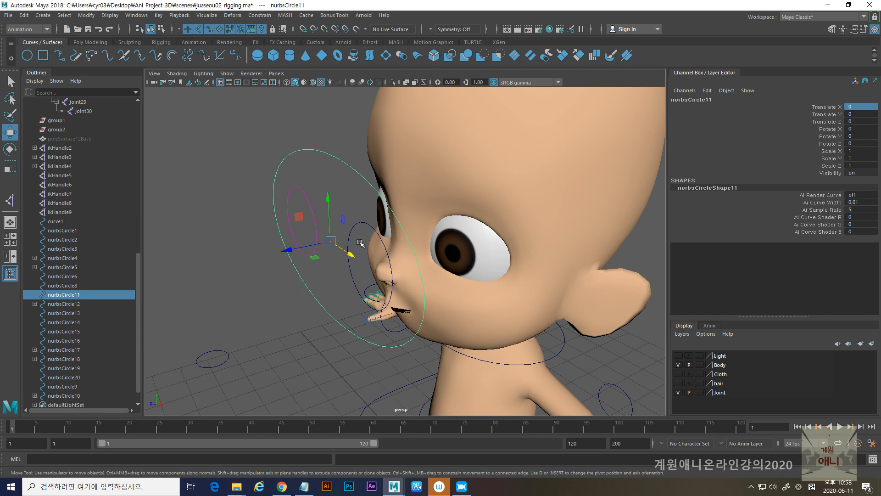
- Parent-constrain nurbsCircle9 to nurbsCircle11, test the link by moving nurbsCircle11, and undo the test moves
shift+click(353, 230)
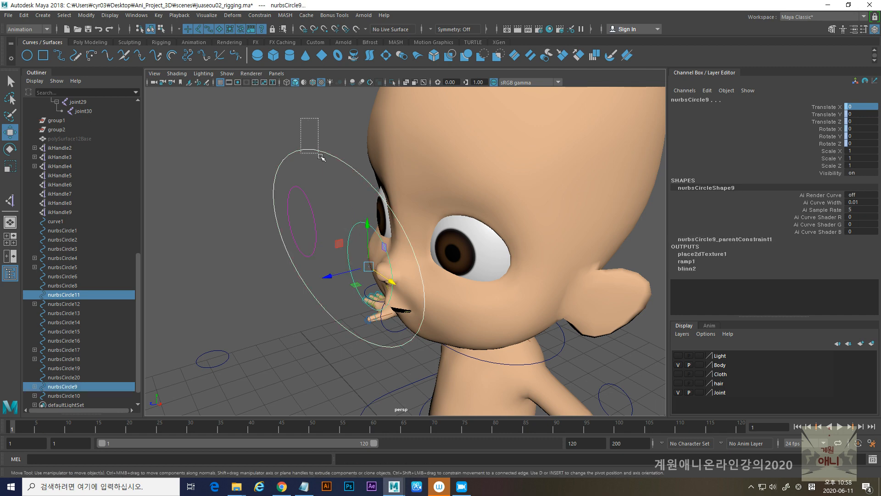
drag(311, 140, 321, 159)
drag(348, 253, 367, 273)
key(ctrl+z)
alt+right_drag(595, 309, 413, 280)
alt+drag(413, 280, 464, 277)
mouse_move(429, 246)
mouse_down()
mouse_move(414, 259)
mouse_move(435, 252)
mouse_move(430, 245)
mouse_up()
key(ctrl+z)
- Examine the face controllers and the rest of the character's rig from several angles
scroll(442, 264, up, 2)
scroll(418, 267, up, 2)
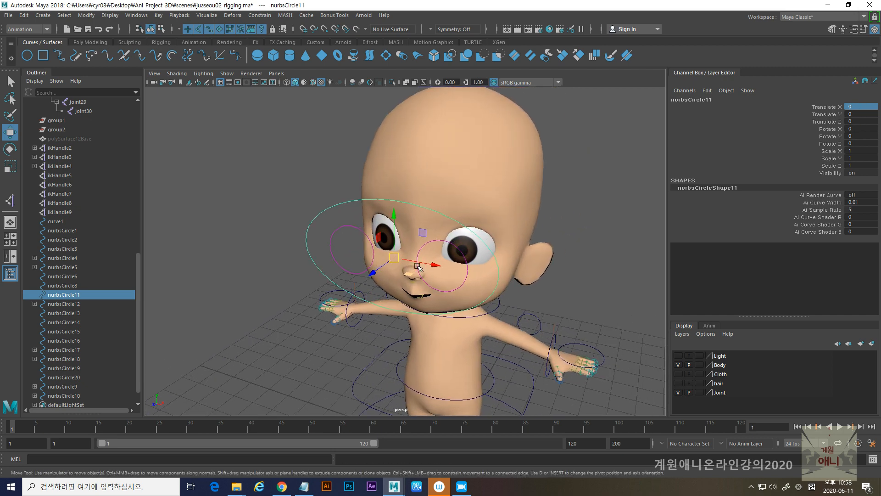
alt+middle_drag(426, 260, 419, 290)
alt+drag(419, 290, 374, 281)
alt+right_drag(427, 268, 388, 283)
alt+middle_drag(388, 287, 391, 195)
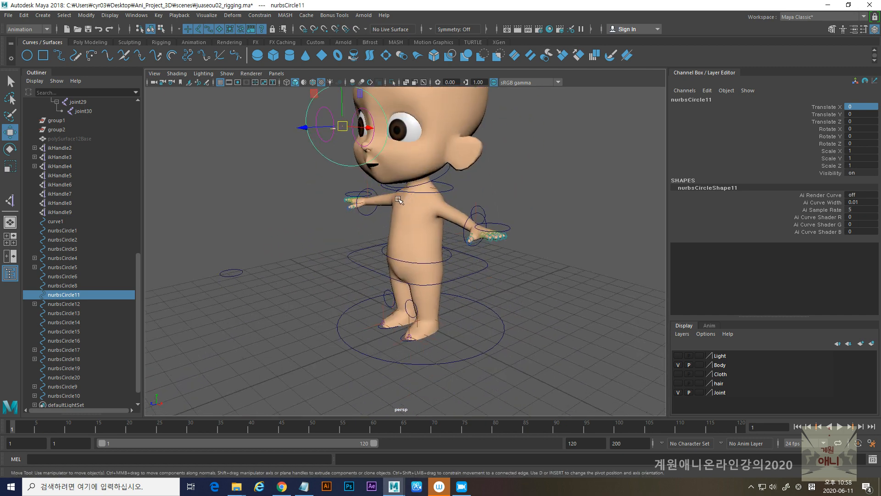
scroll(389, 194, up, 2)
alt+drag(366, 250, 431, 249)
alt+middle_drag(392, 219, 404, 289)
alt+drag(398, 273, 450, 272)
alt+right_drag(450, 271, 412, 268)
alt+drag(412, 267, 338, 274)
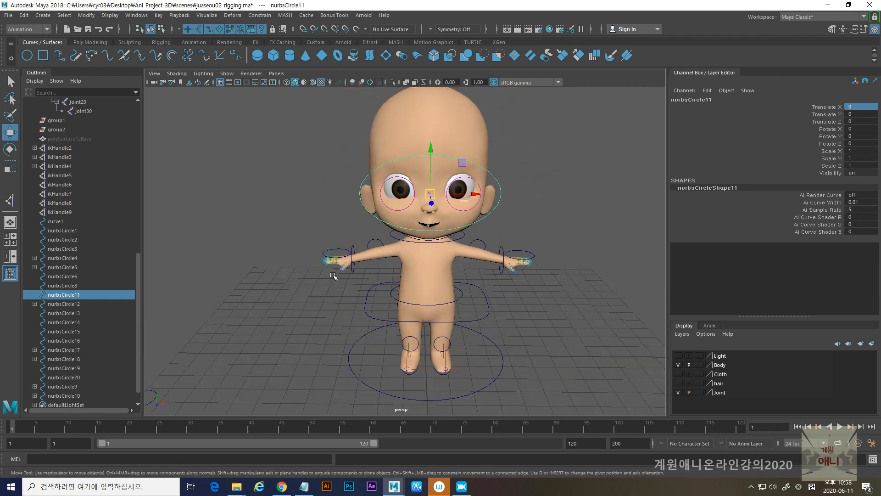
- Inspect the character's feet and consult the leg setup order in the Notepad class notes
alt+middle_drag(401, 296, 360, 227)
scroll(361, 227, up, 4)
alt+drag(427, 267, 362, 271)
alt+middle_drag(368, 306, 383, 264)
scroll(387, 312, up, 3)
alt+drag(390, 319, 377, 318)
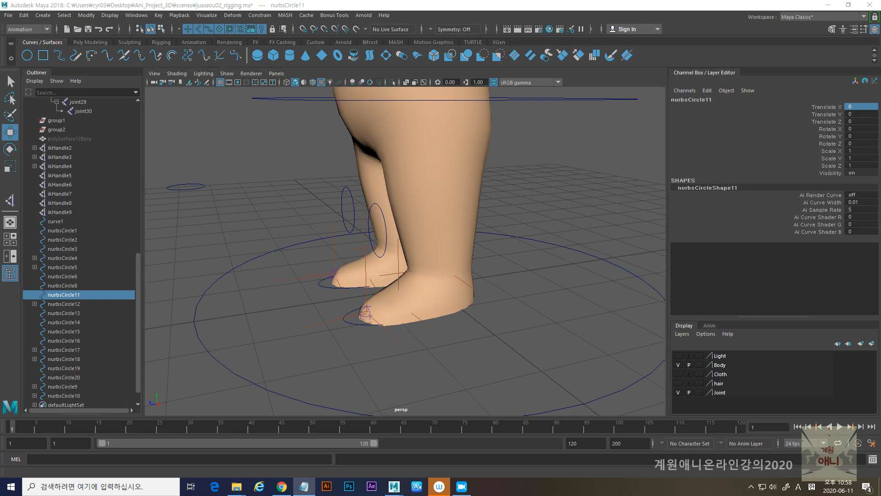
drag(880, 35, 571, 68)
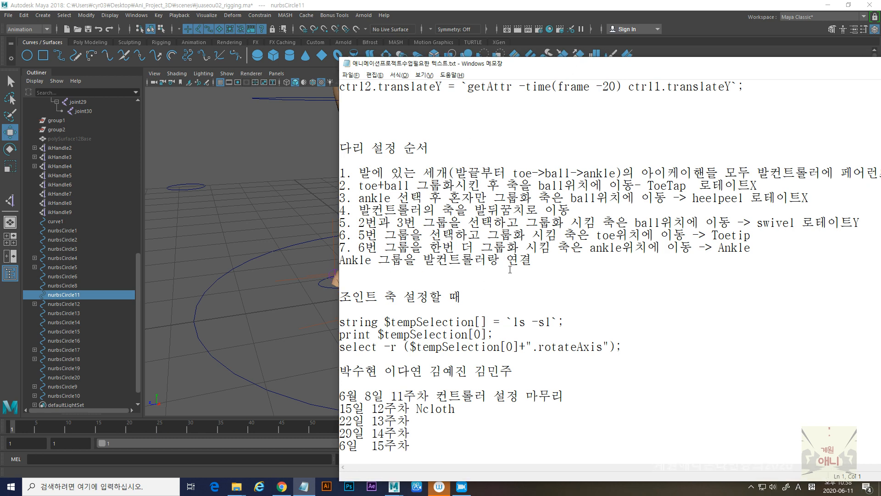
drag(538, 69, 880, 64)
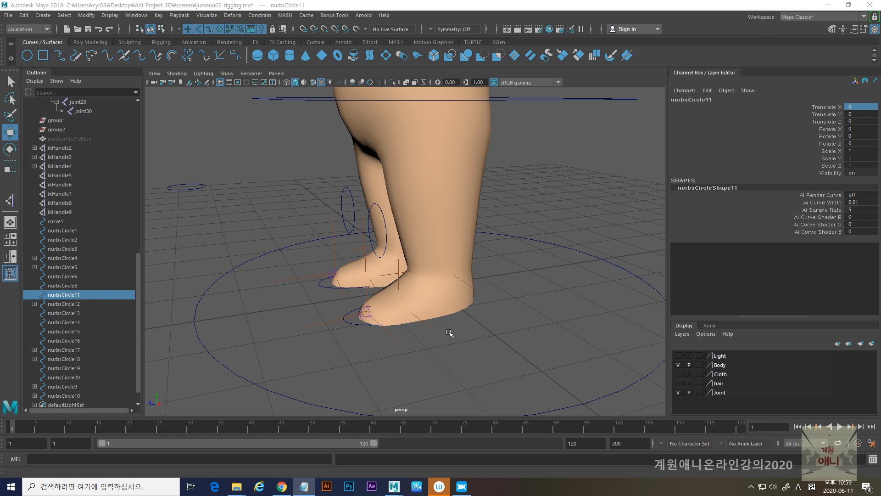
- Scale the foot controller nurbsCircle2 up uniformly to about 1.4 so it surrounds the foot
click(350, 323)
alt+right_drag(354, 336, 415, 361)
alt+middle_drag(415, 360, 480, 329)
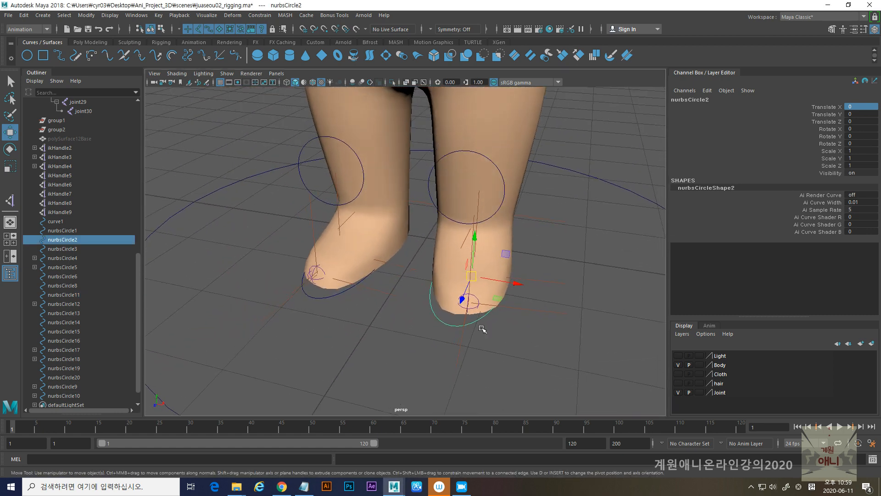
key(r)
drag(476, 276, 518, 293)
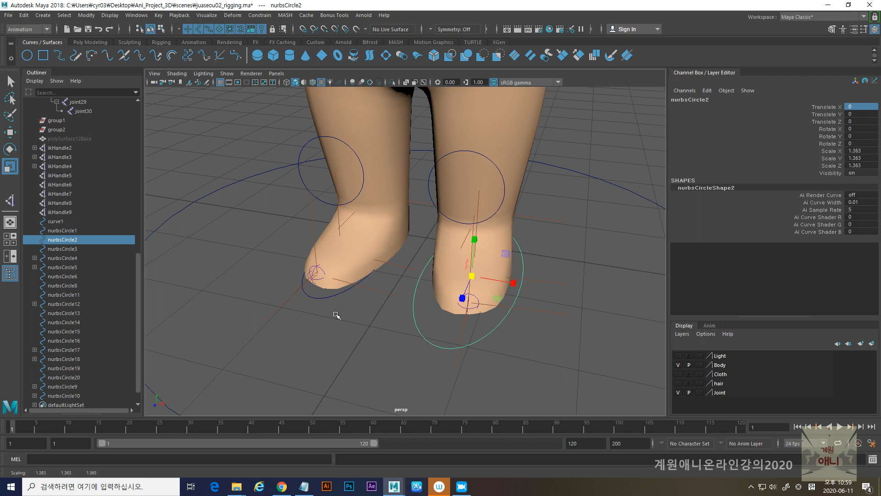
- Scale the other foot controller, nurbsCircle1, uniformly to about 1.466 and enlarge nurbsCircle2 to about 1.468 to match
click(326, 299)
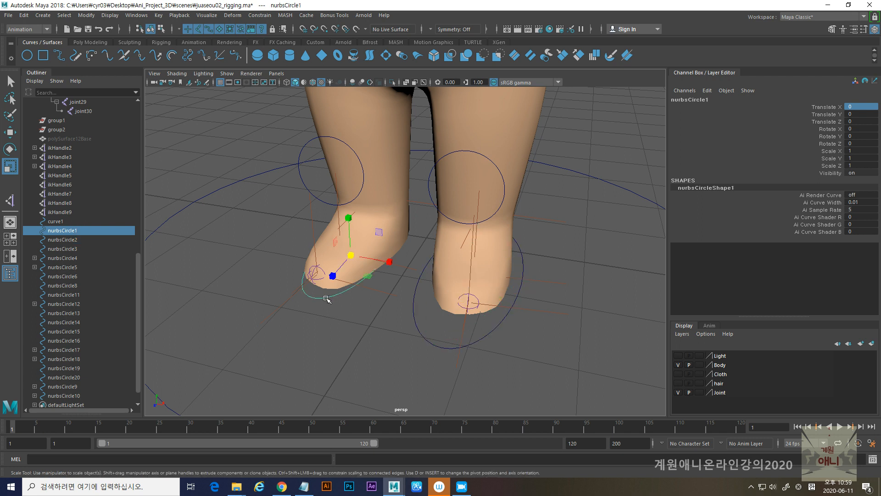
drag(351, 256, 357, 284)
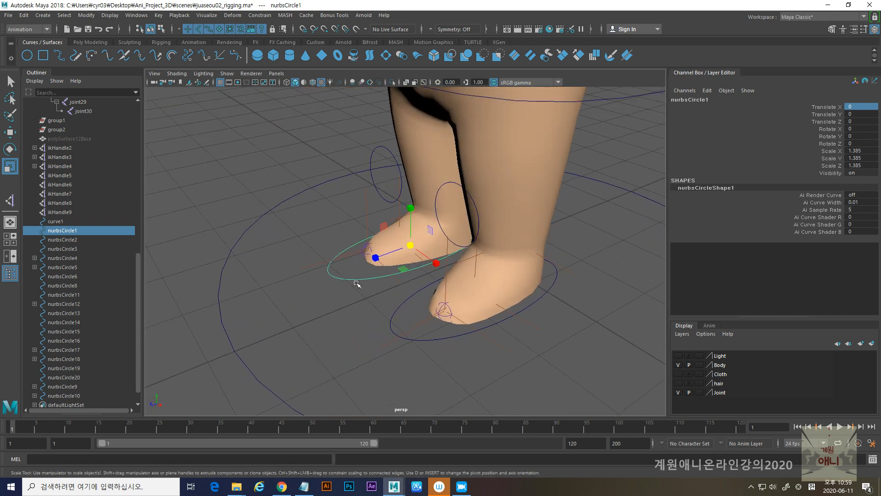
click(358, 279)
click(360, 277)
drag(410, 248, 418, 254)
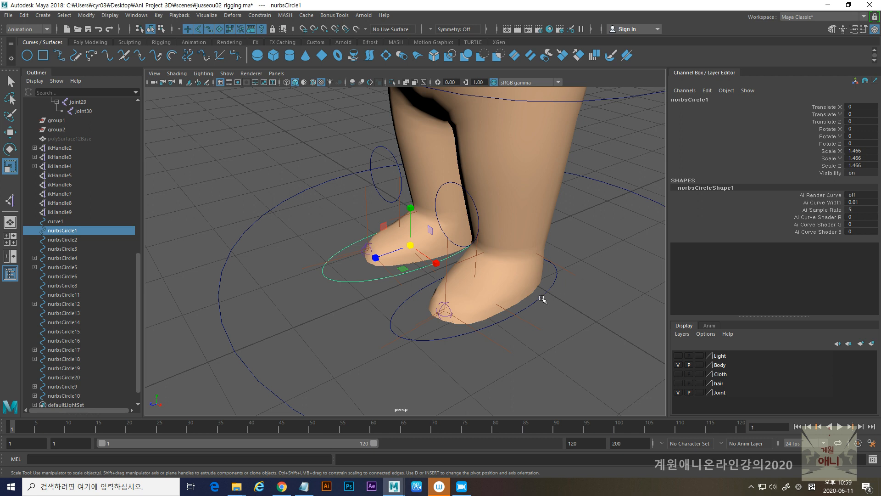
click(544, 299)
drag(480, 294, 455, 306)
- Freeze the transformations of both foot controllers, nurbsCircle1 and nurbsCircle2, together
drag(351, 253, 377, 318)
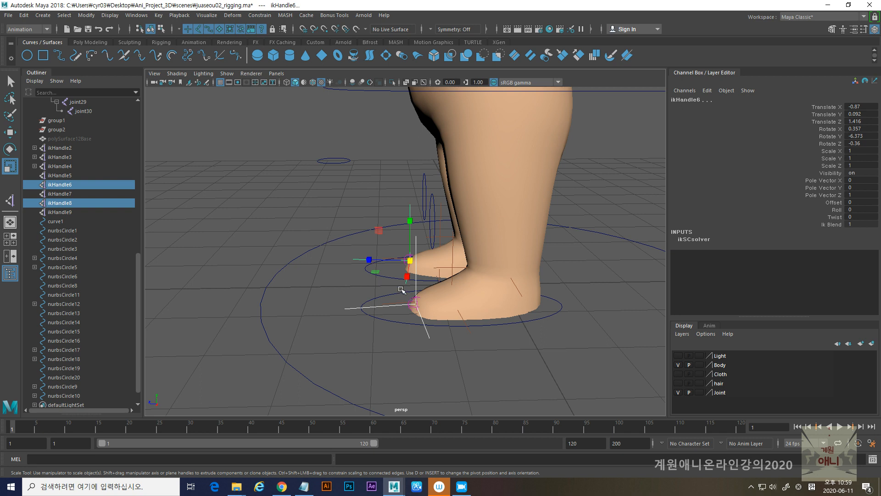
click(391, 276)
shift+click(376, 297)
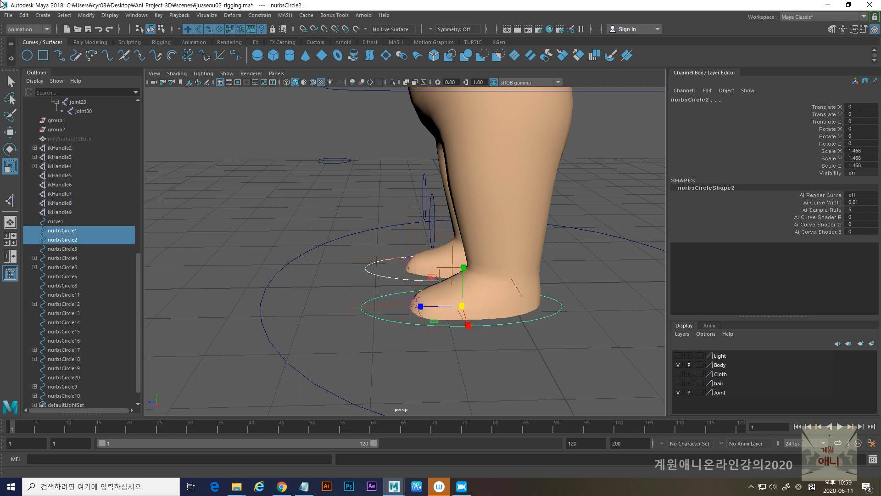
click(87, 16)
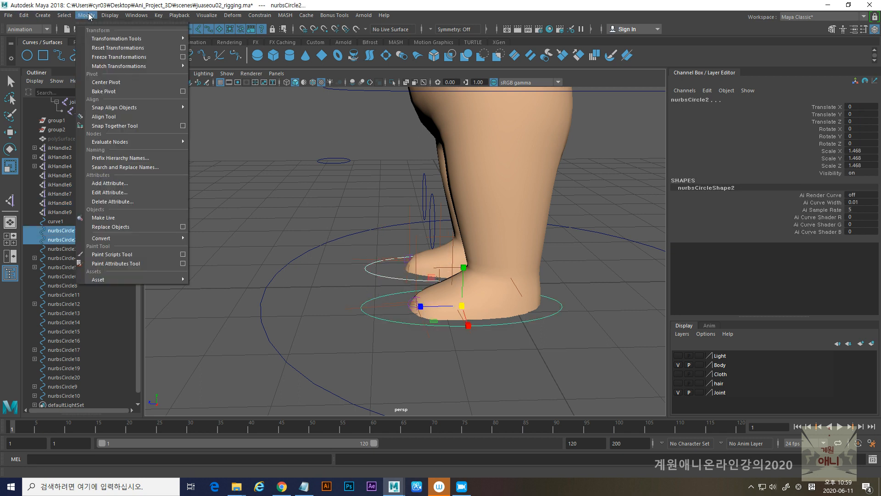
click(108, 57)
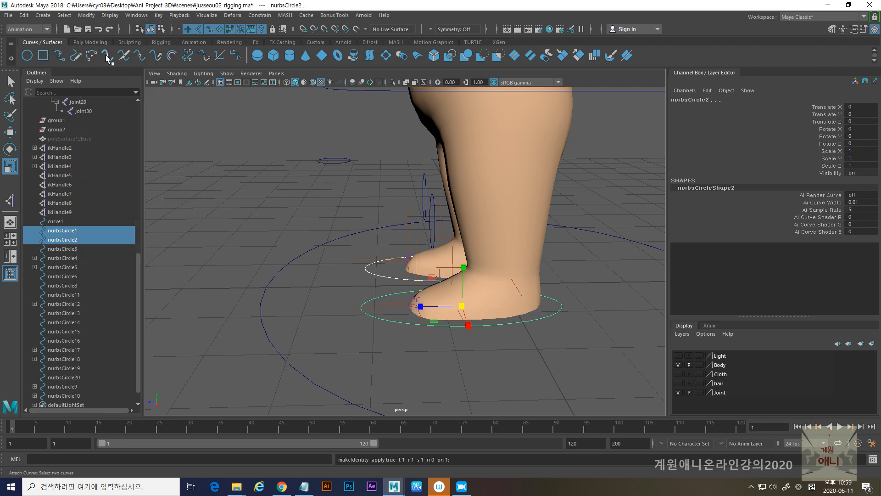
- Inspect the foot controllers from several angles and switch to the class notes in Notepad
alt+drag(373, 346, 434, 258)
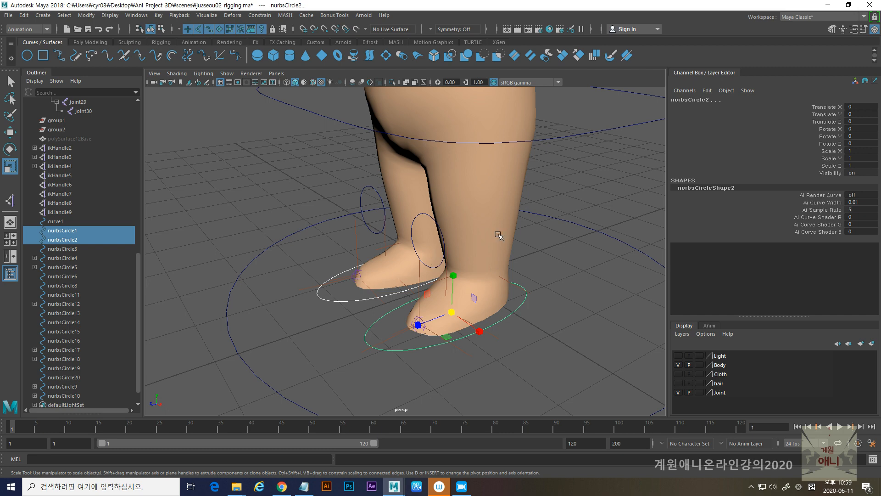
alt+drag(446, 248, 418, 255)
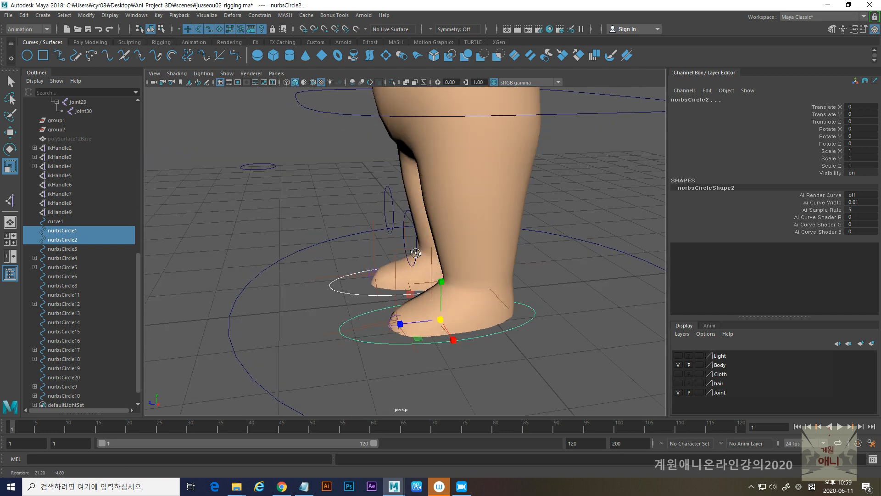
scroll(367, 288, up, 1)
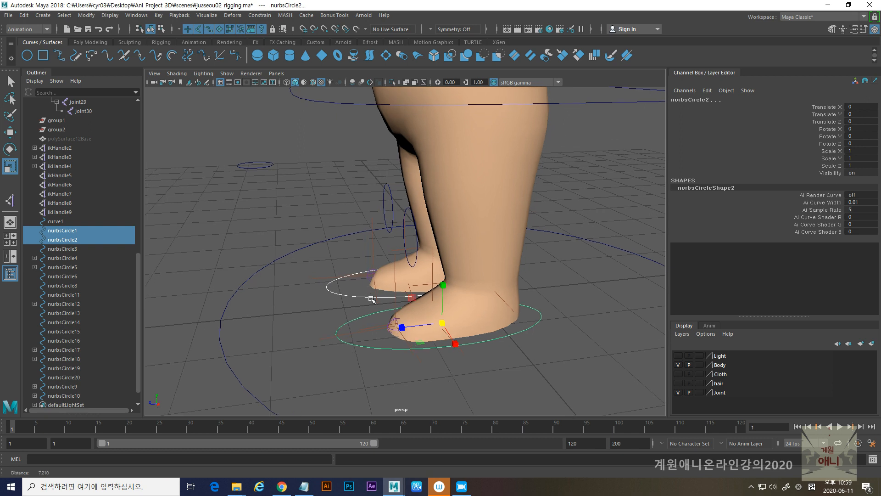
key(alt+Tab)
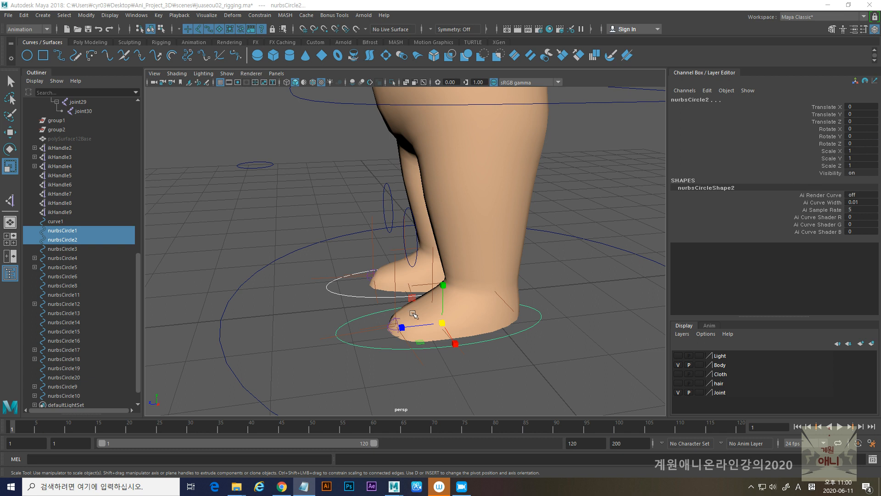
- Parent the leg and foot IK handles ikHandle4, ikHandle7 and ikHandle8 to the foot controller nurbsCircle2
alt+right_drag(381, 307, 400, 311)
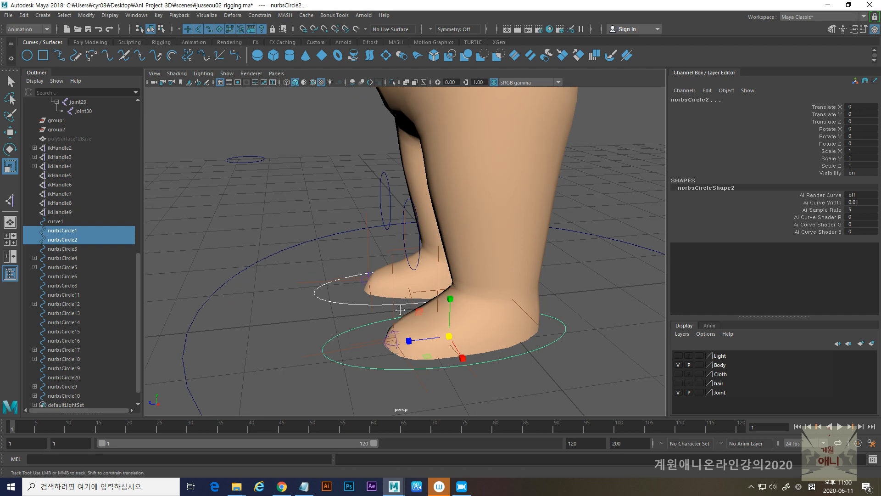
alt+middle_drag(400, 311, 390, 306)
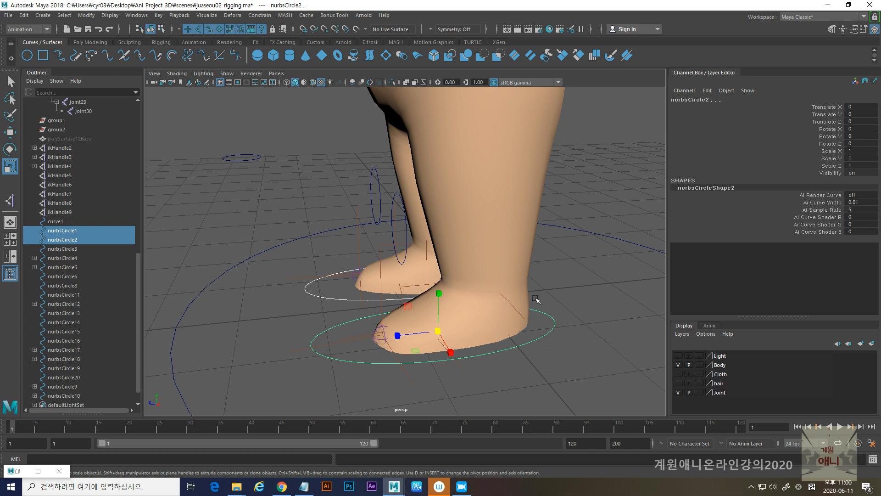
click(523, 316)
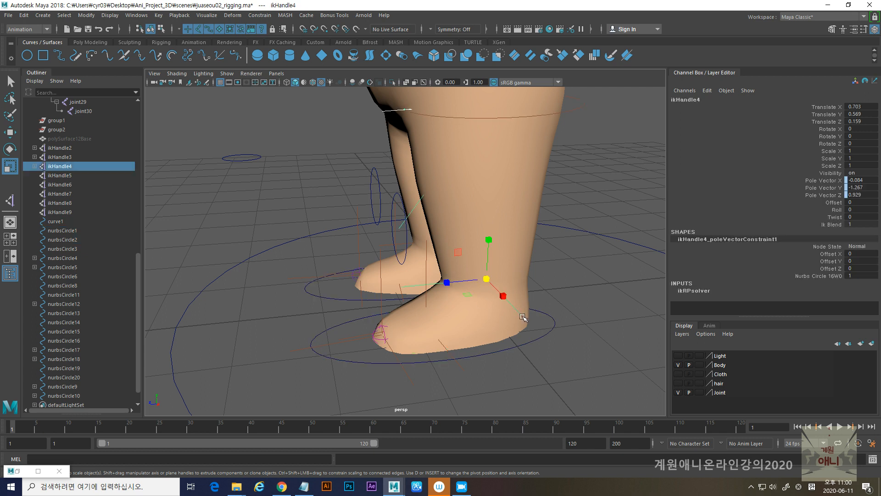
shift+click(427, 275)
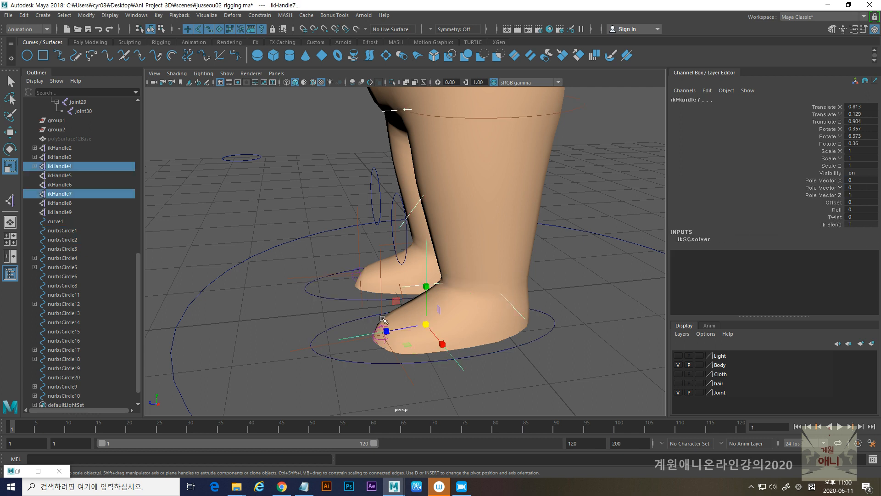
alt+drag(365, 290, 368, 303)
shift+click(368, 303)
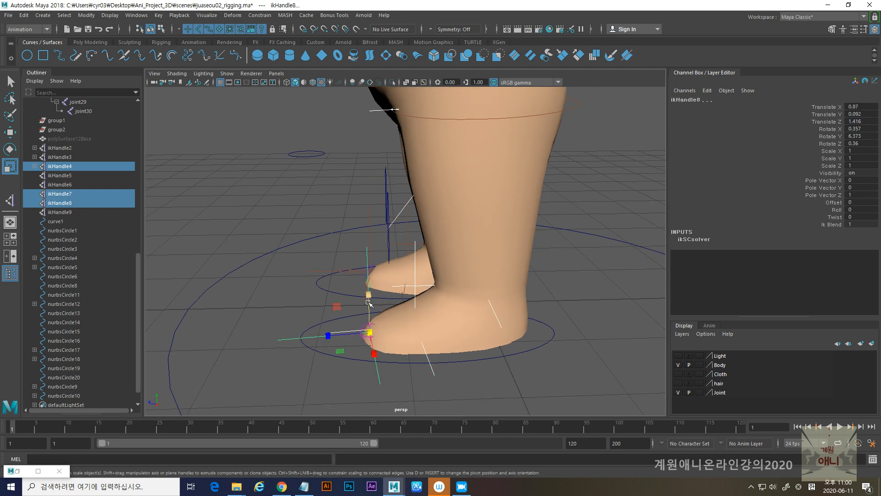
shift+click(356, 359)
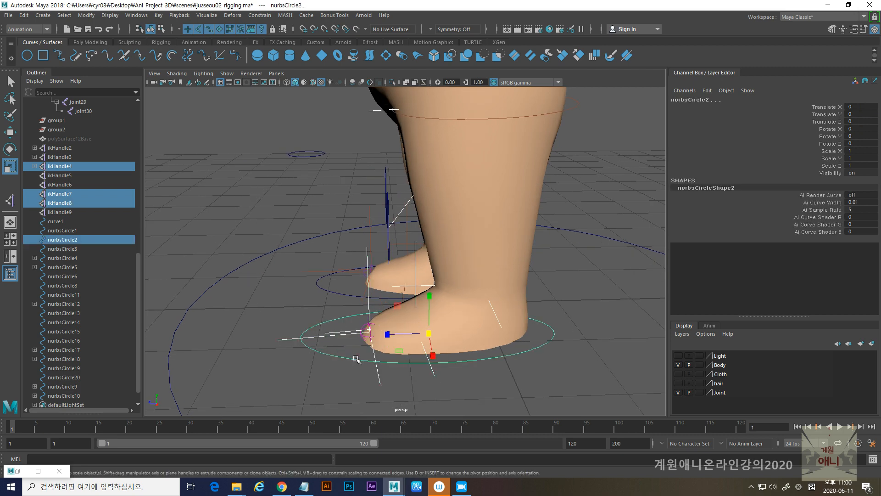
key(p)
- Parent the other leg's IK handles ikHandle3, ikHandle5 and ikHandle6 to the foot controller nurbsCircle1
alt+drag(357, 302, 370, 290)
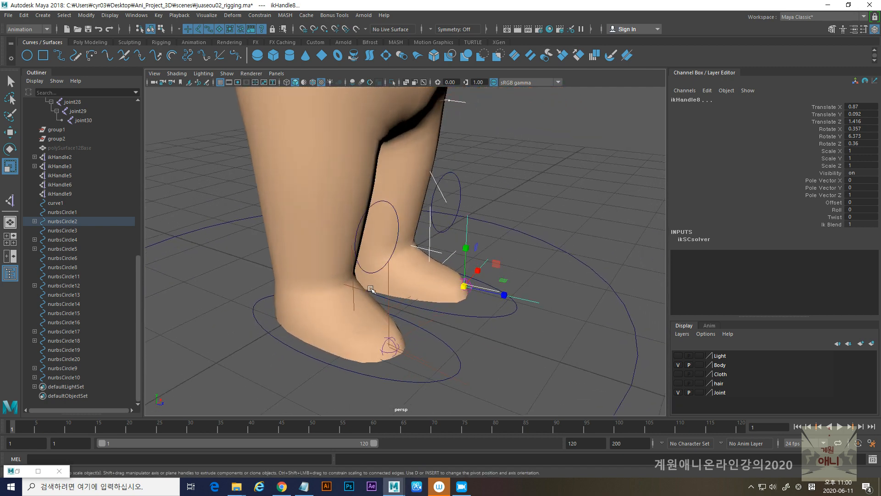
click(371, 291)
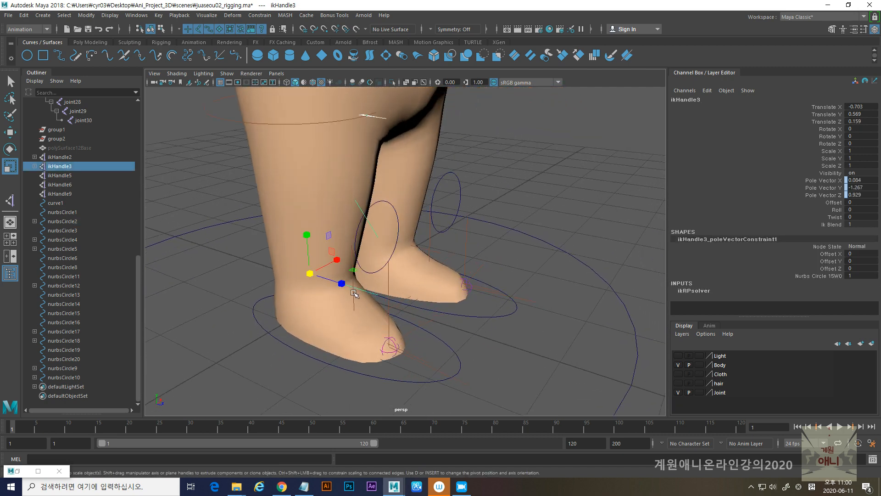
shift+click(354, 292)
shift+click(387, 288)
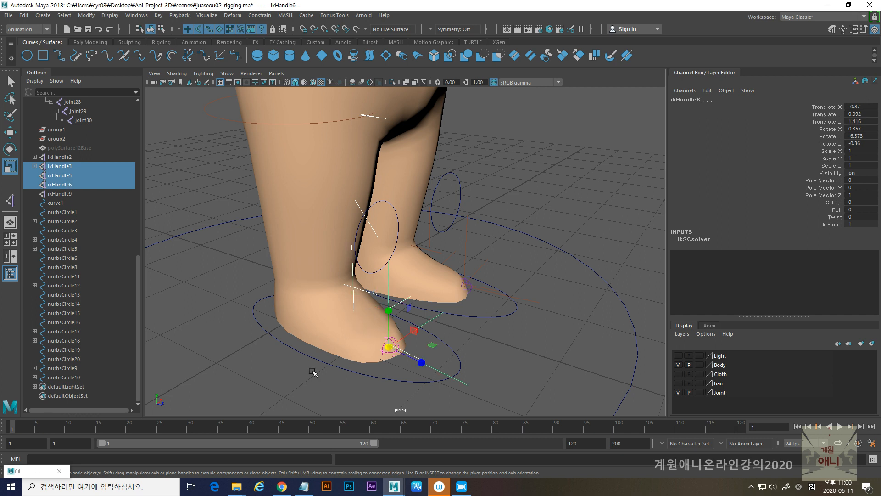
shift+click(333, 366)
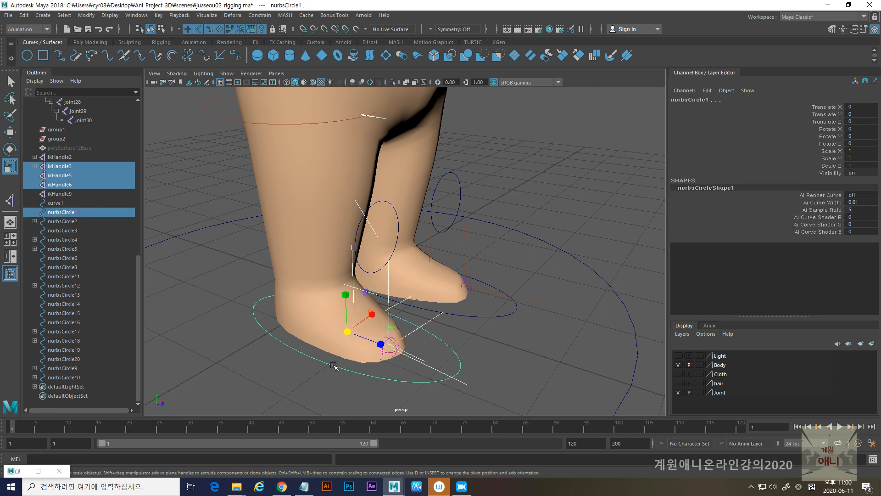
key(p)
- Test the leg setup by moving the foot controller nurbsCircle1, and undo the move
click(335, 367)
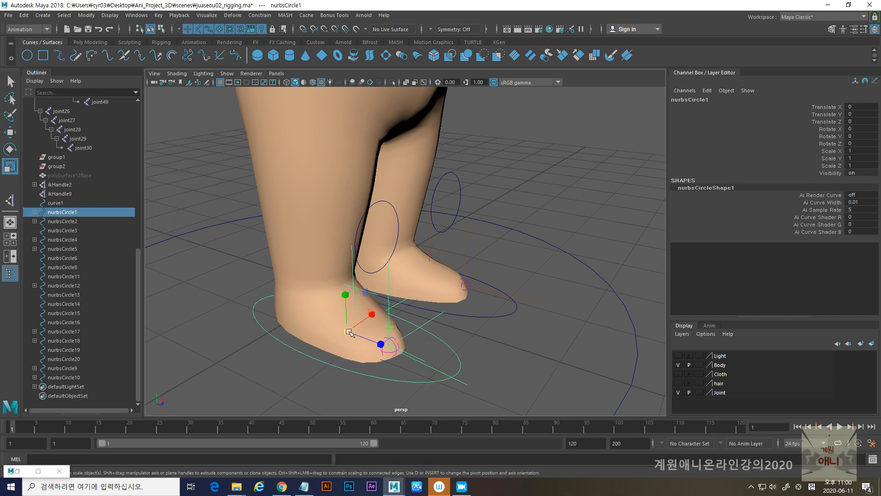
key(w)
drag(341, 294, 337, 284)
key(ctrl+z)
- Select foot controller nurbsCircle2 and expand the nurbsCircle1 hierarchy to check which IK handles are parented under it
alt+drag(440, 317, 324, 317)
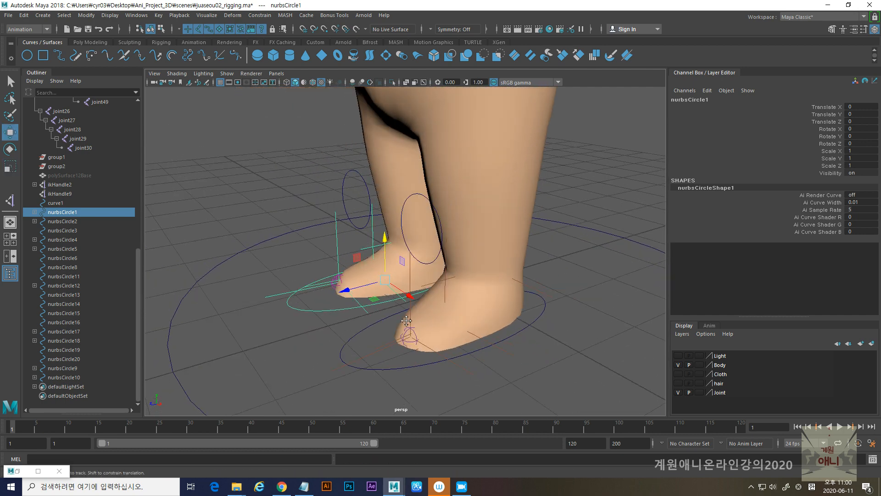
alt+middle_drag(406, 318, 401, 270)
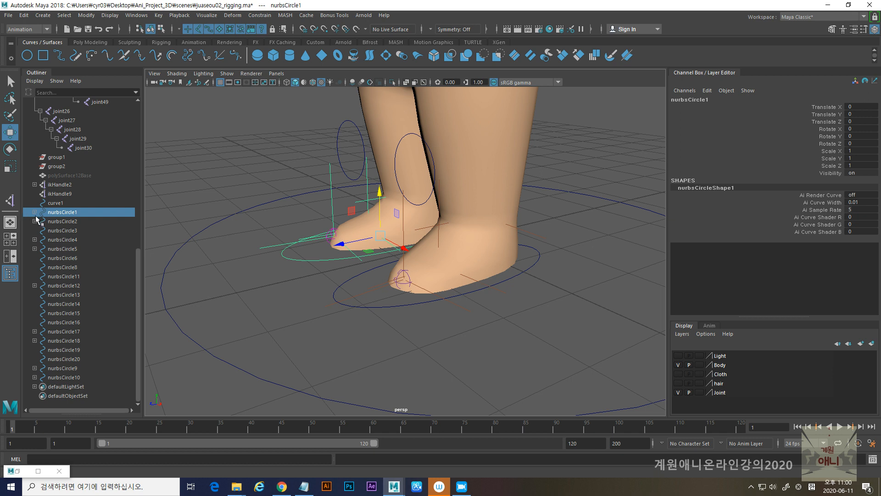
click(370, 305)
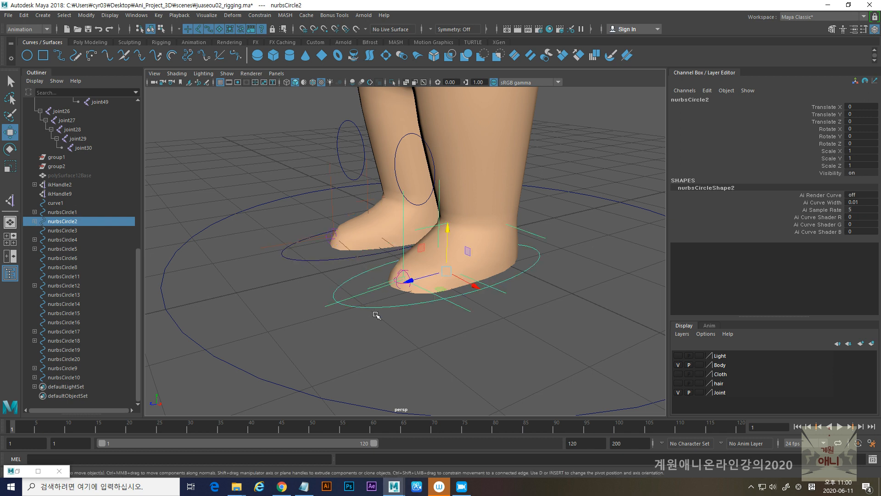
click(35, 212)
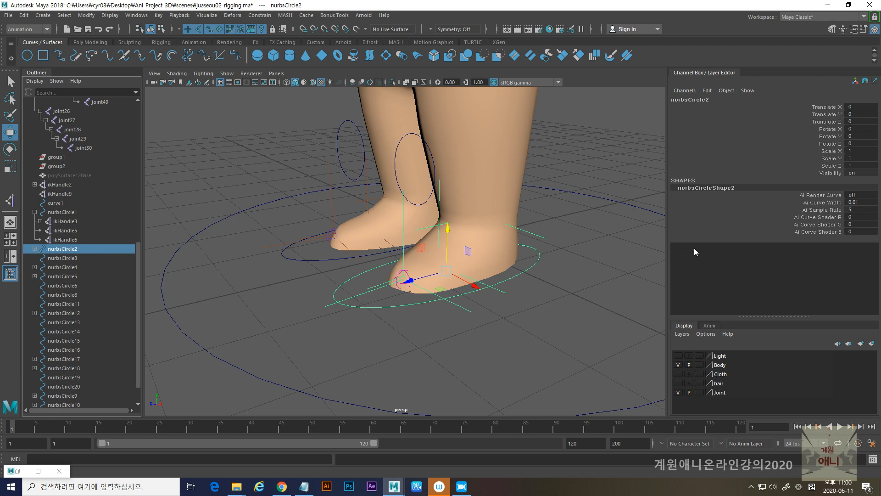
- Group the toe and ball IK handles, ikHandle8 and ikHandle7, of the foot controlled by nurbsCircle2
alt+drag(471, 307, 381, 307)
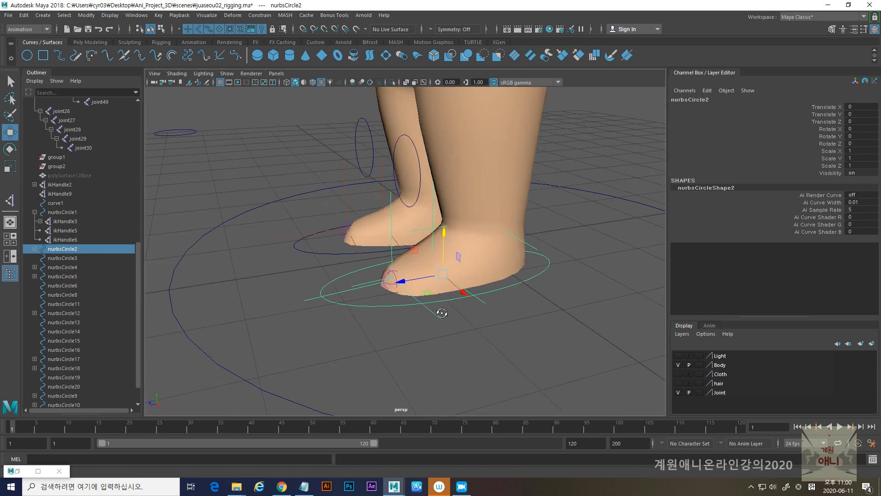
click(351, 291)
scroll(384, 294, up, 3)
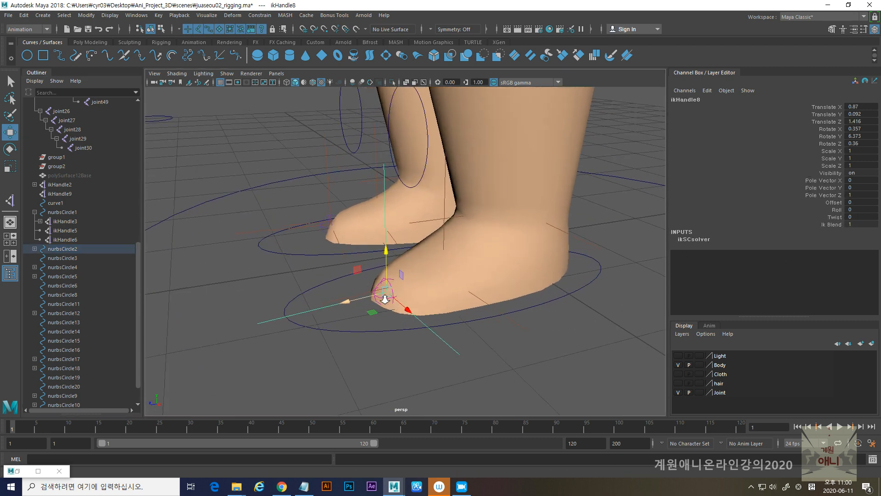
alt+drag(385, 296, 367, 303)
alt+middle_drag(374, 302, 373, 285)
mouse_move(373, 286)
alt+mouse_down()
mouse_move(352, 276)
mouse_move(361, 285)
alt+mouse_up()
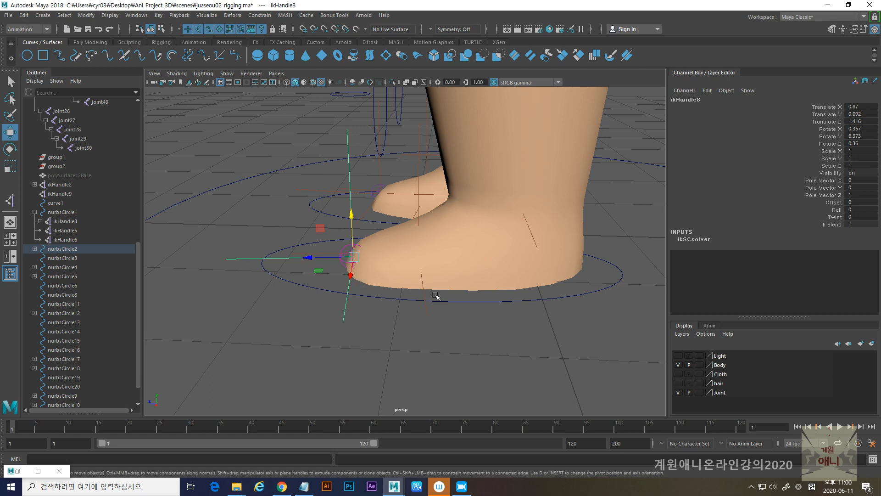
alt+drag(459, 275, 424, 304)
shift+click(415, 309)
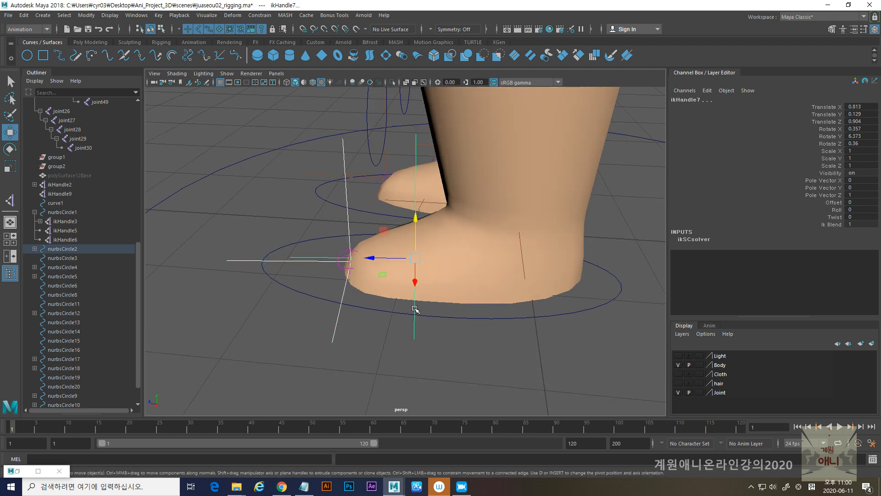
mouse_move(416, 309)
alt+mouse_down()
mouse_move(466, 299)
mouse_move(412, 305)
mouse_move(429, 296)
mouse_move(431, 305)
alt+mouse_up()
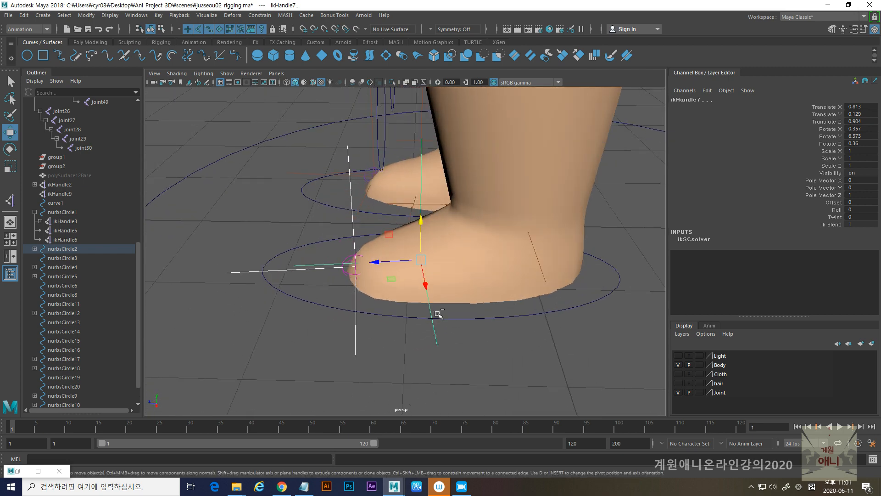
key(ctrl+g)
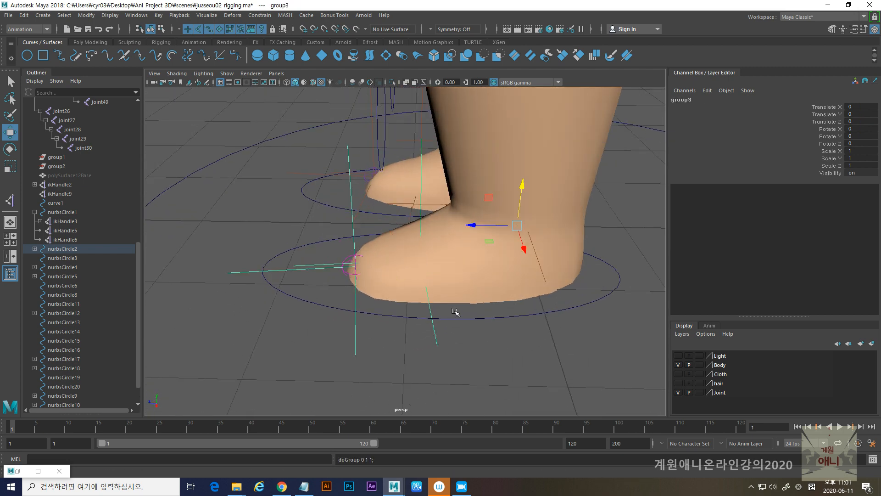
- Move the pivot of the toe and ball IK group from the ankle area to the ball of the foot in wireframe display
alt+drag(498, 309, 488, 301)
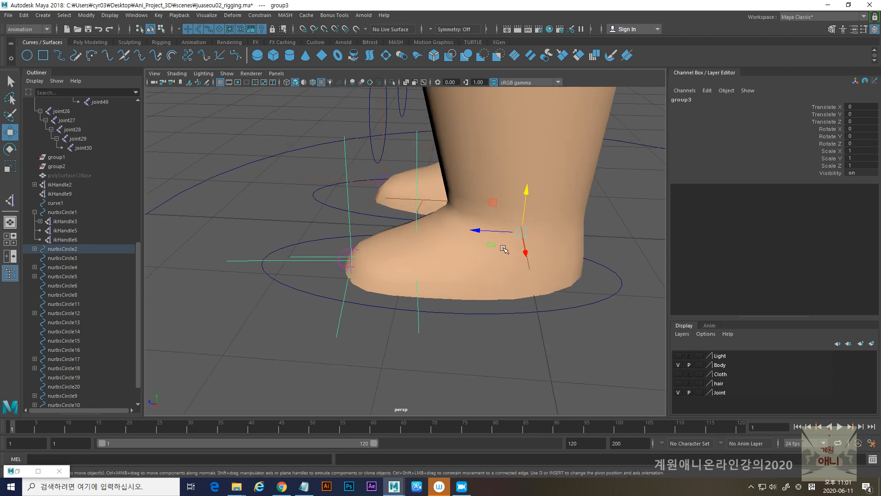
key(d)
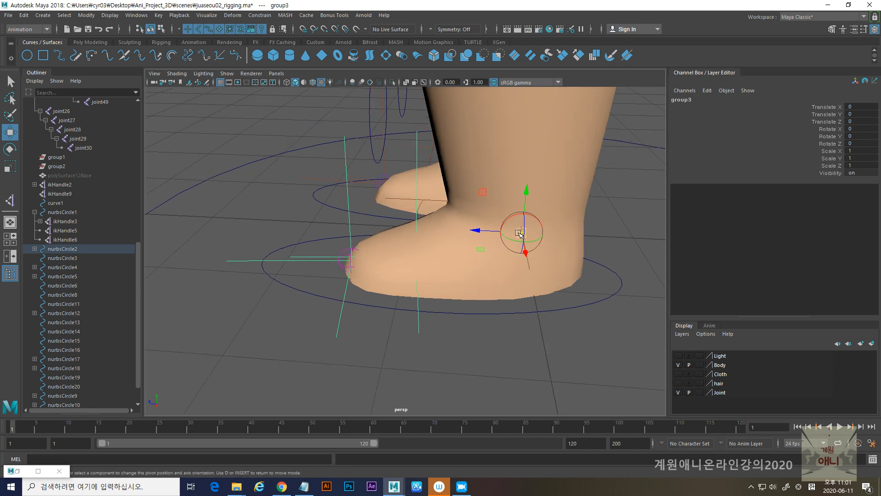
mouse_move(520, 233)
mouse_down()
mouse_move(414, 253)
mouse_move(427, 298)
mouse_move(489, 282)
mouse_move(452, 298)
mouse_move(466, 304)
mouse_move(441, 297)
mouse_move(477, 235)
mouse_up()
key(4)
key(d)
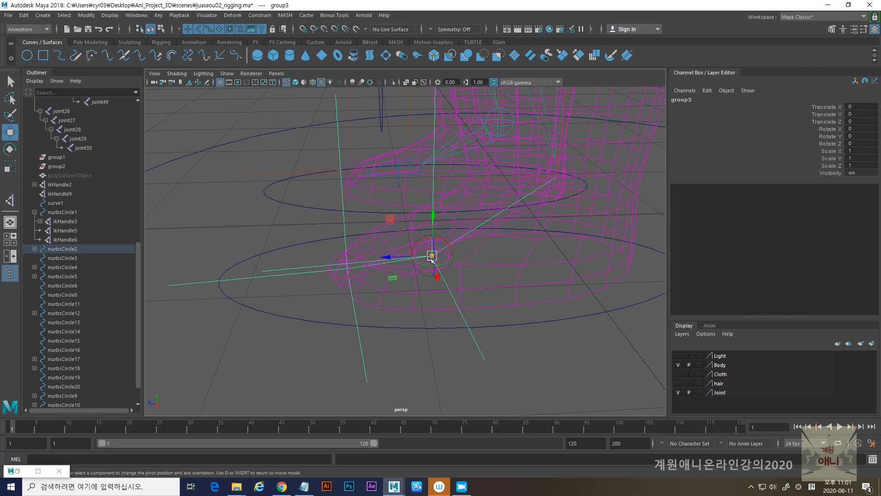
alt+drag(431, 258, 401, 284)
- Test-rotate the toe and ball IK group about its pivot at the ball of the foot, and undo the rotations
key(e)
drag(394, 227, 406, 249)
key(ctrl+z)
drag(399, 279, 405, 273)
key(ctrl+z)
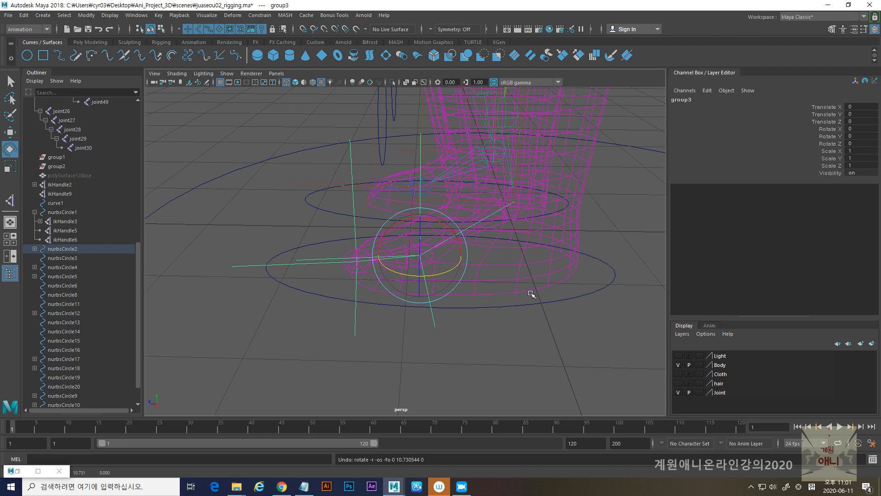
- Group the ankle handle ikHandle4 on its own and snap the group's pivot to the ball of the foot
alt+drag(531, 295, 456, 299)
click(476, 226)
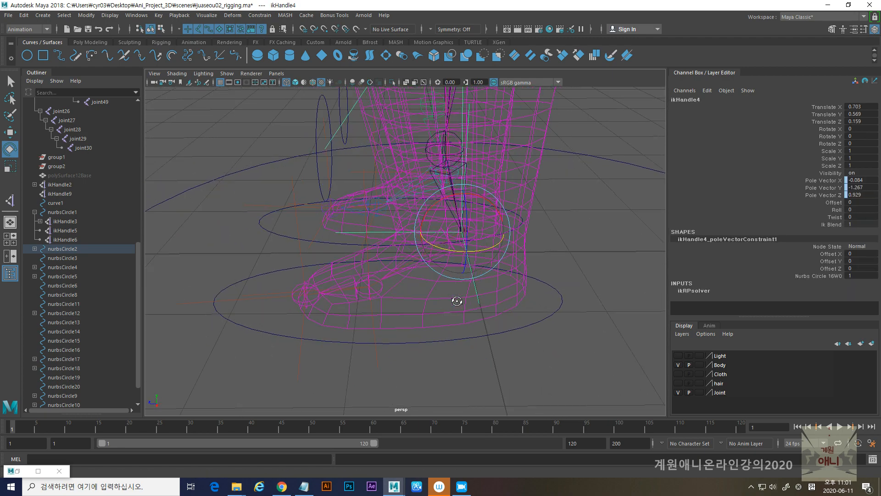
key(ctrl+g)
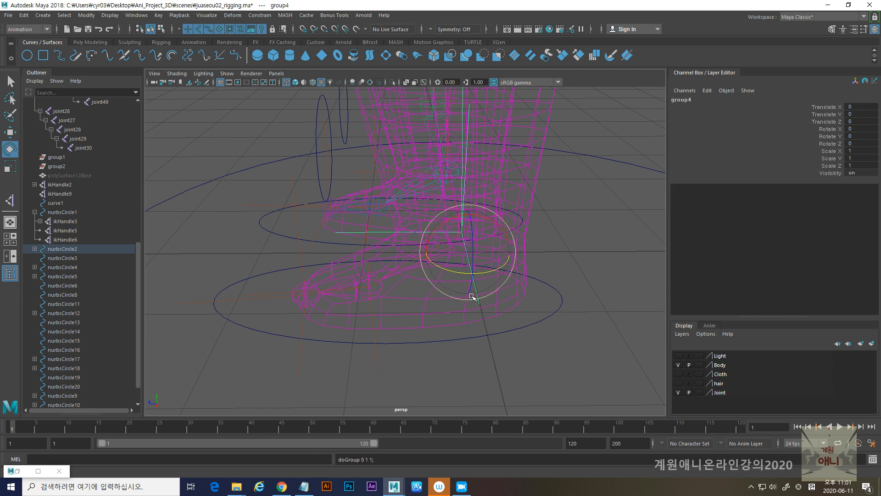
key(d)
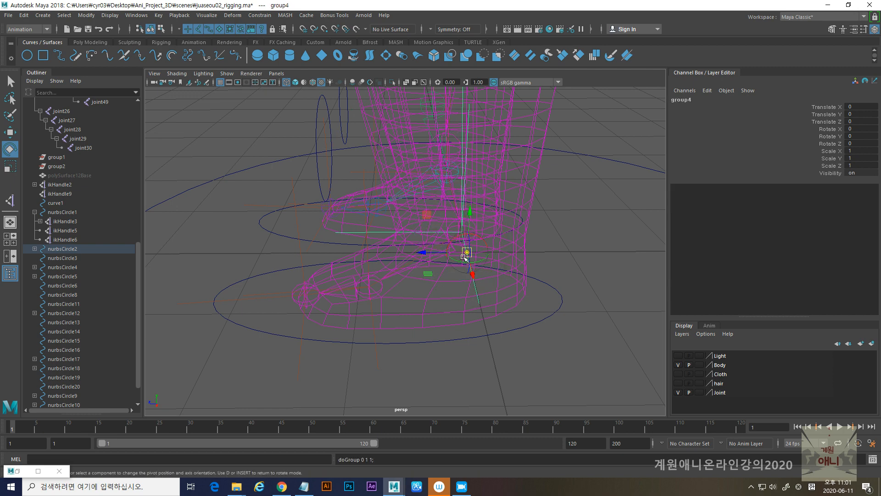
key(v)
drag(465, 252, 367, 289)
key(Insert)
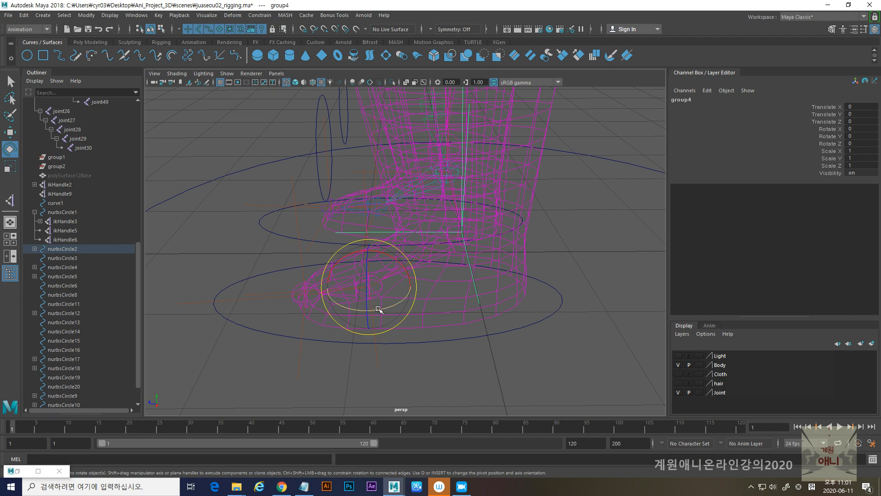
- Test the heel lift by rotating the ikHandle4 group about the ball of the foot, and undo the rotations
mouse_move(354, 321)
alt+mouse_down()
mouse_move(407, 319)
mouse_move(358, 319)
alt+mouse_up()
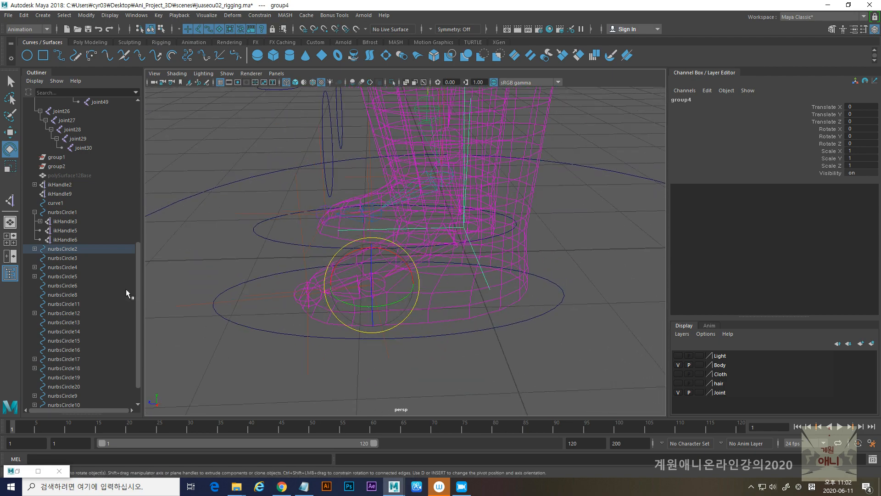
mouse_move(358, 305)
alt+mouse_down()
mouse_move(421, 303)
mouse_move(338, 309)
mouse_move(368, 313)
mouse_move(355, 317)
alt+mouse_up()
key(ctrl+z)
mouse_move(351, 260)
mouse_down()
mouse_move(370, 266)
mouse_move(340, 262)
mouse_move(354, 254)
mouse_move(338, 257)
mouse_move(353, 275)
mouse_move(338, 269)
mouse_up()
key(ctrl+z)
key(ctrl+z)
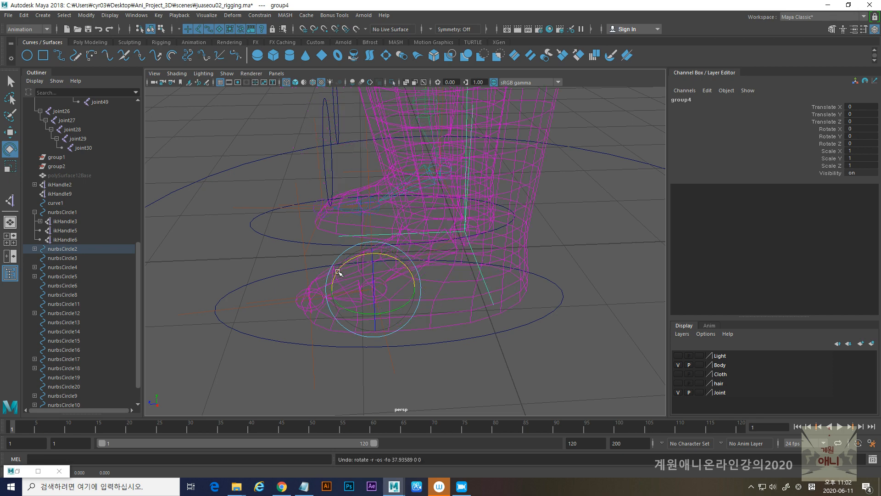
- Expand nurbsCircle2, select group3 under it, and test its toe rotation, undoing the rotation
click(34, 248)
click(68, 258)
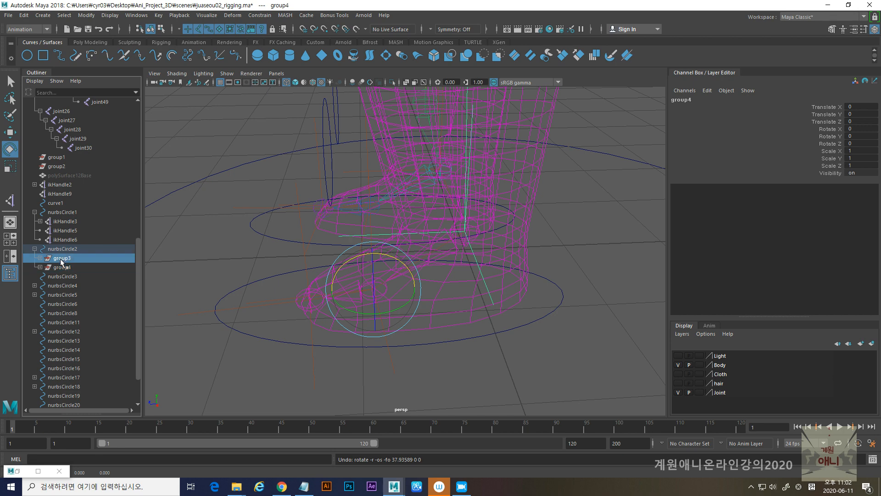
drag(367, 316, 351, 263)
key(ctrl+z)
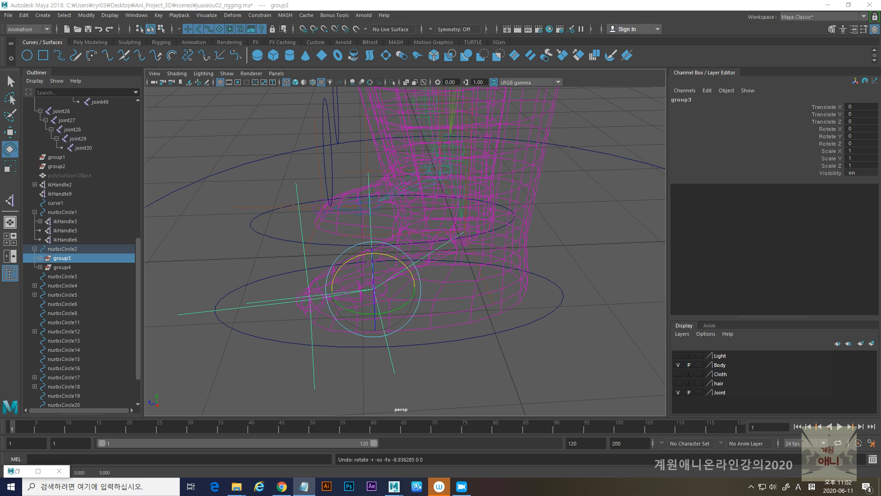
- Rename group3 under nurbsCircle2 as ToeTap and group4 as heelpeel
double_click(64, 260)
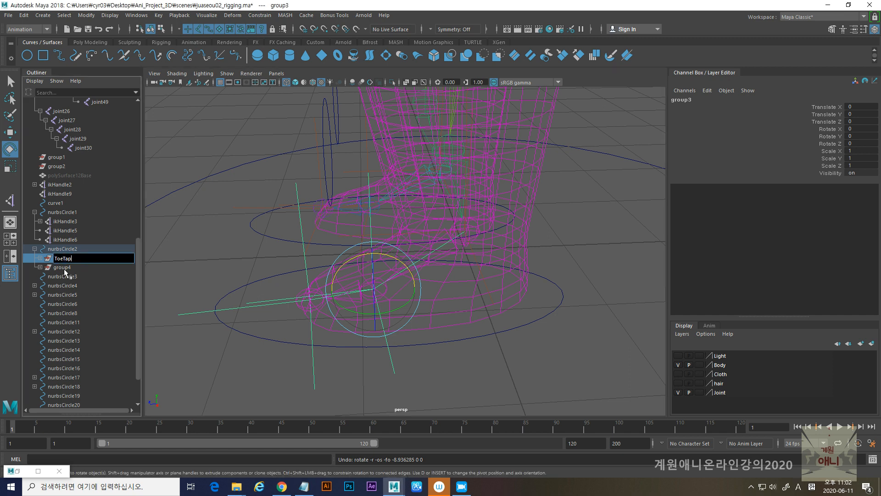
click(65, 268)
double_click(61, 269)
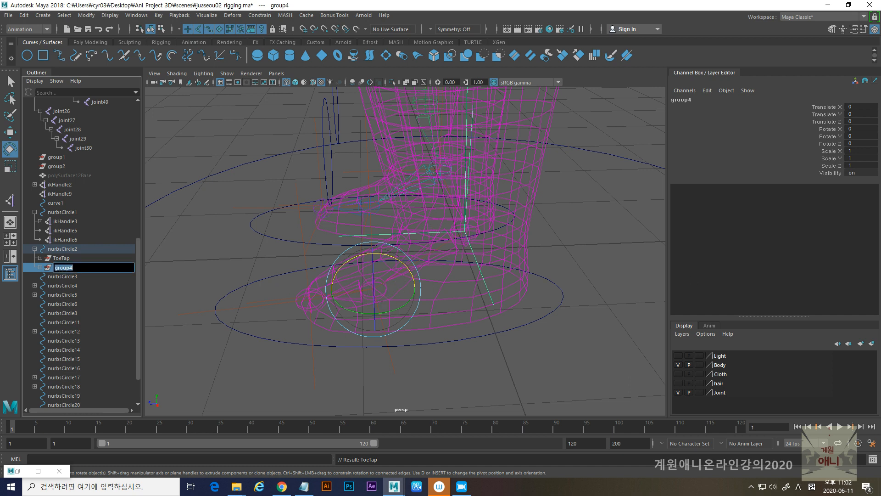
key(Return)
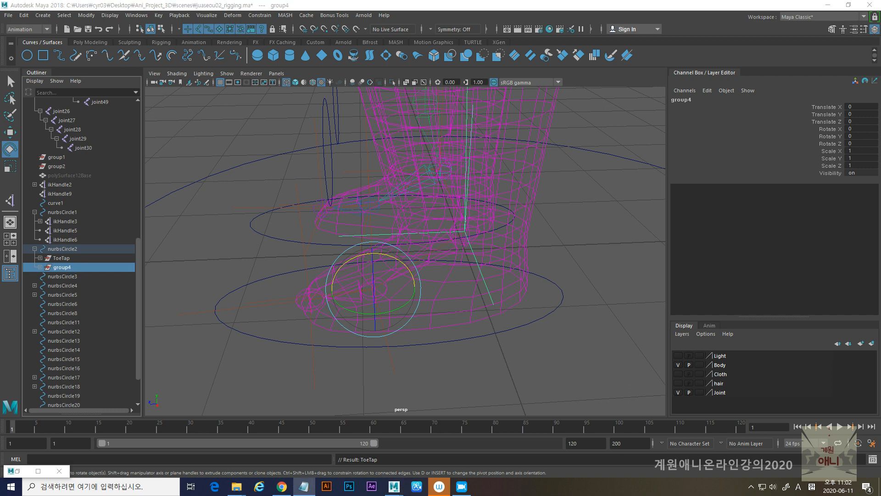
double_click(62, 269)
text(heelpeel)
key(Return)
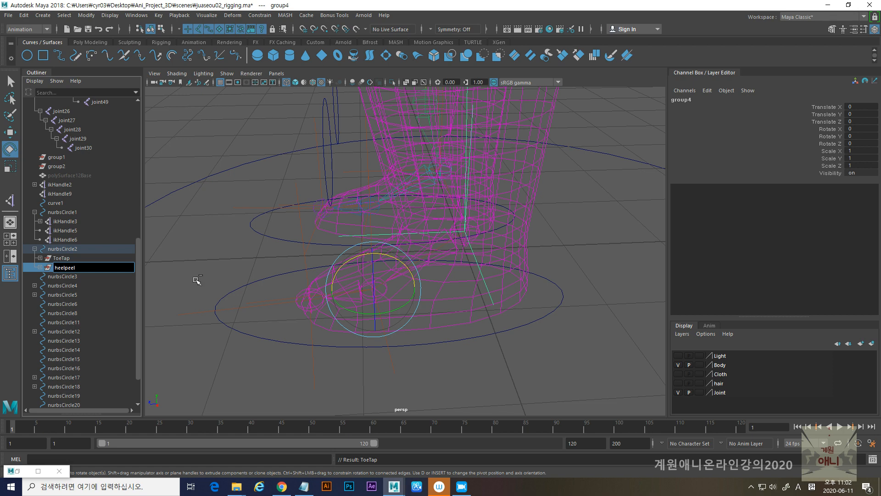
click(197, 274)
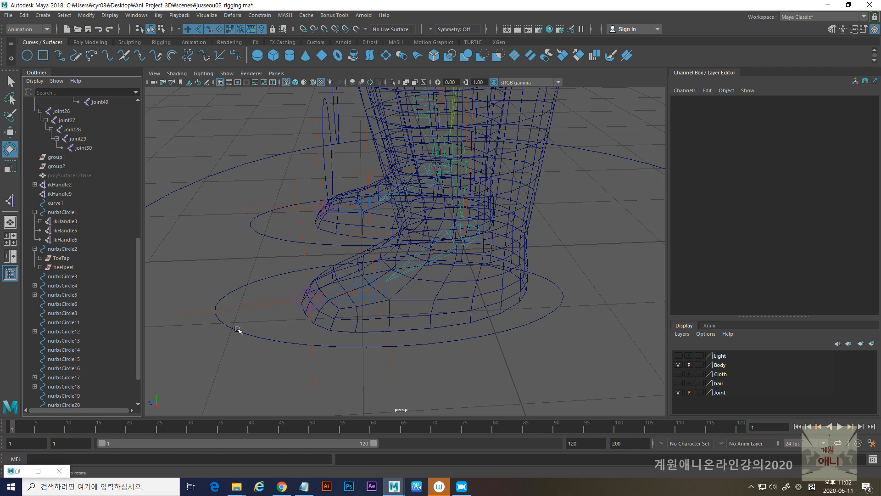
- Move the pivot of the foot controller nurbsCircle2 to the back of the heel at ground level
click(236, 330)
key(w)
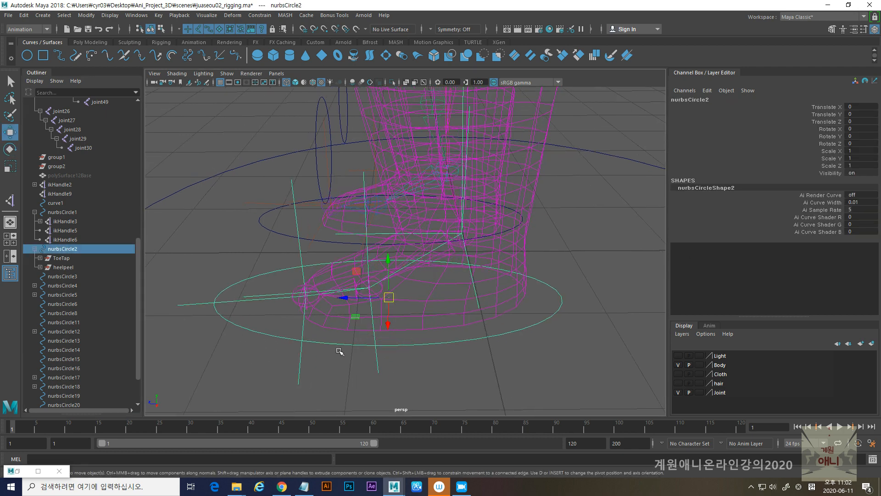
key(d)
drag(343, 298, 467, 315)
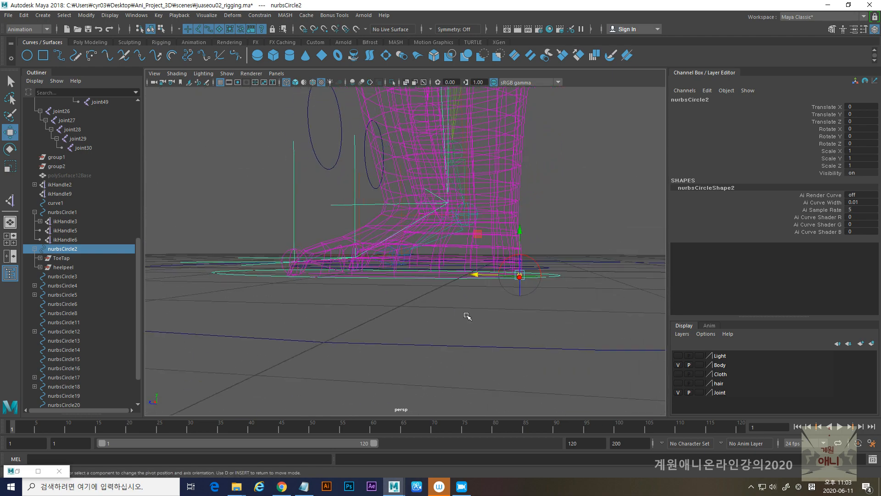
key(space)
key(f)
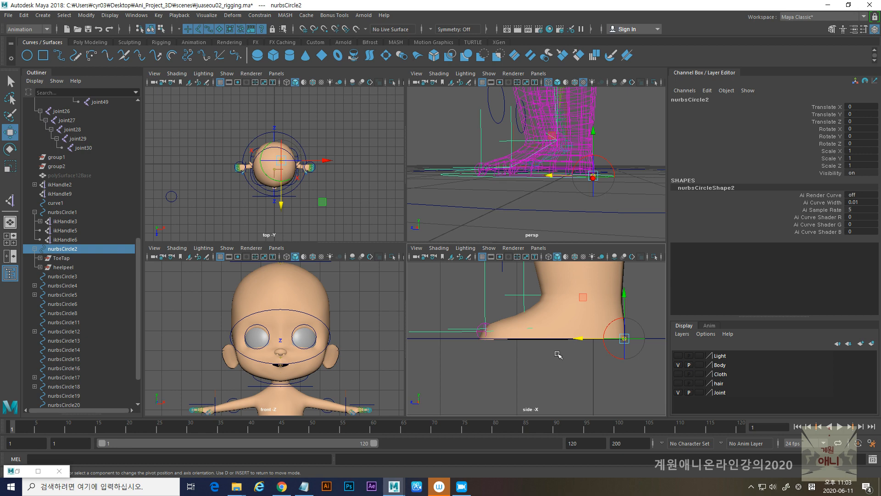
key(space)
drag(538, 251, 539, 251)
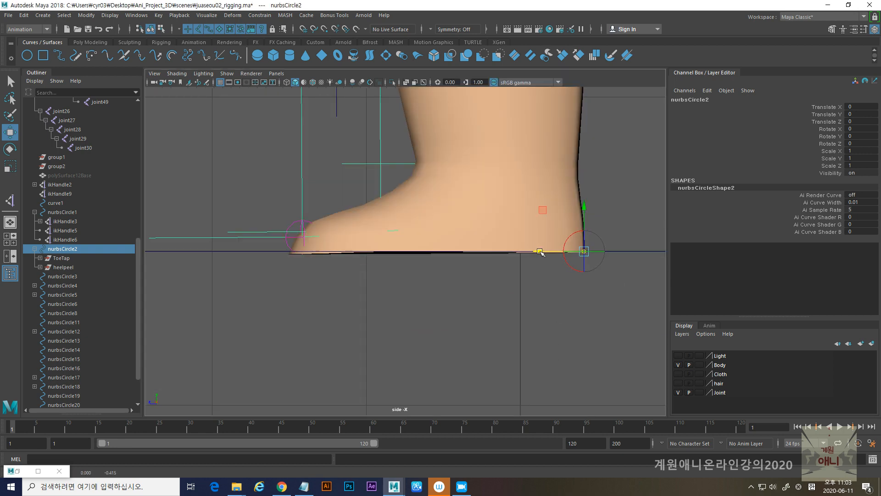
key(space)
key(space)
alt+drag(550, 230, 522, 252)
alt+drag(560, 309, 437, 307)
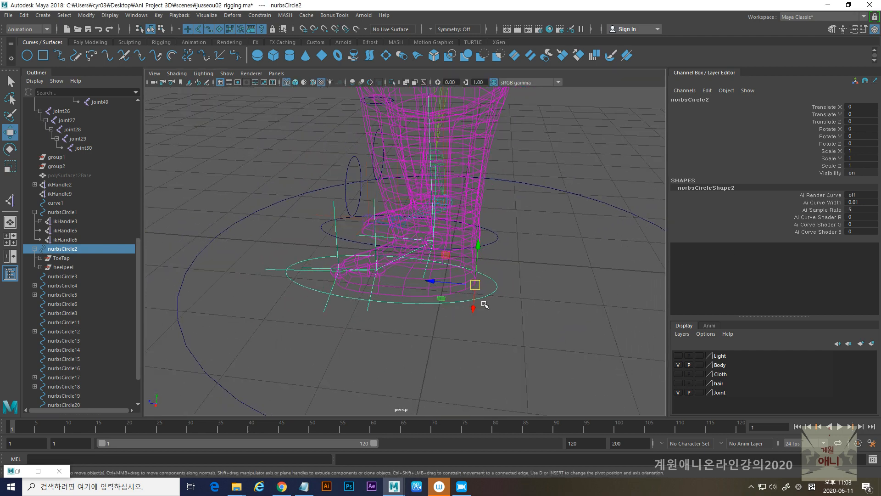
alt+drag(485, 304, 421, 311)
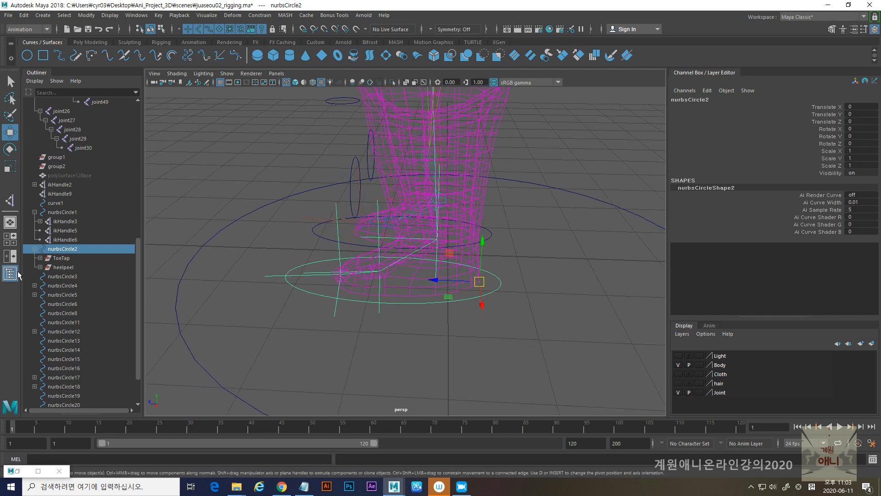
- Group ToeTap and heelpeel together under nurbsCircle2 and name the new group swivel
click(60, 258)
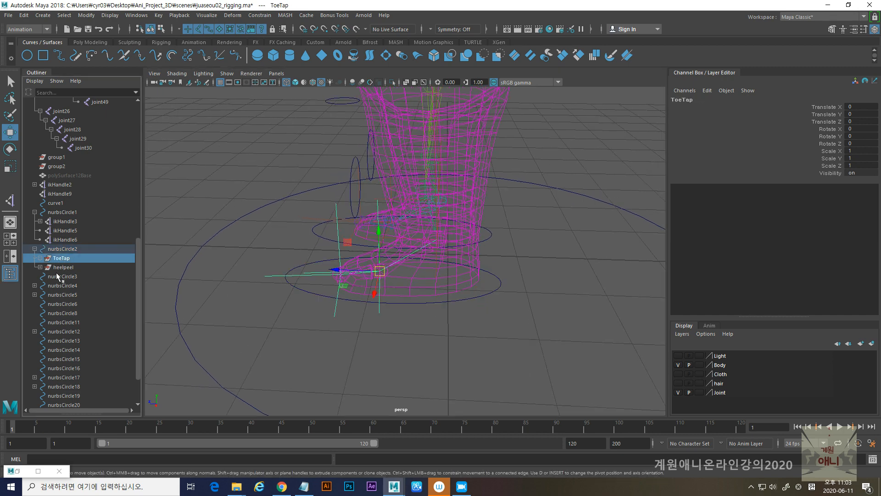
ctrl+click(62, 267)
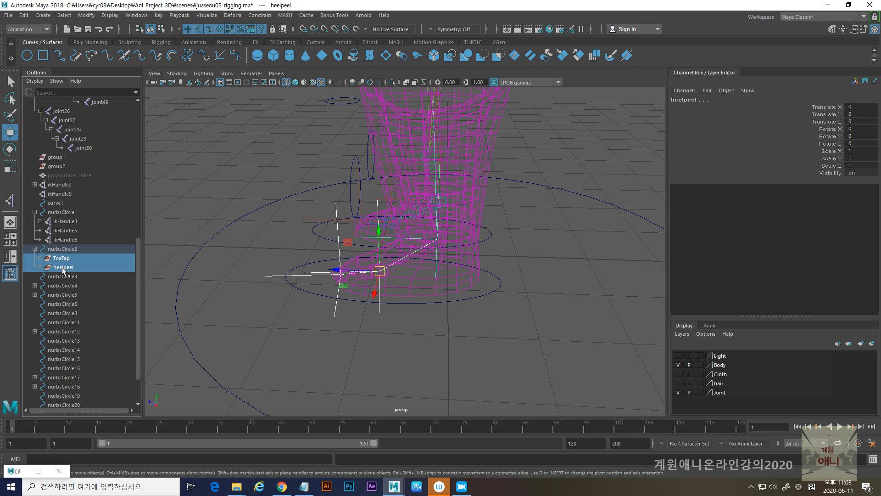
key(ctrl+g)
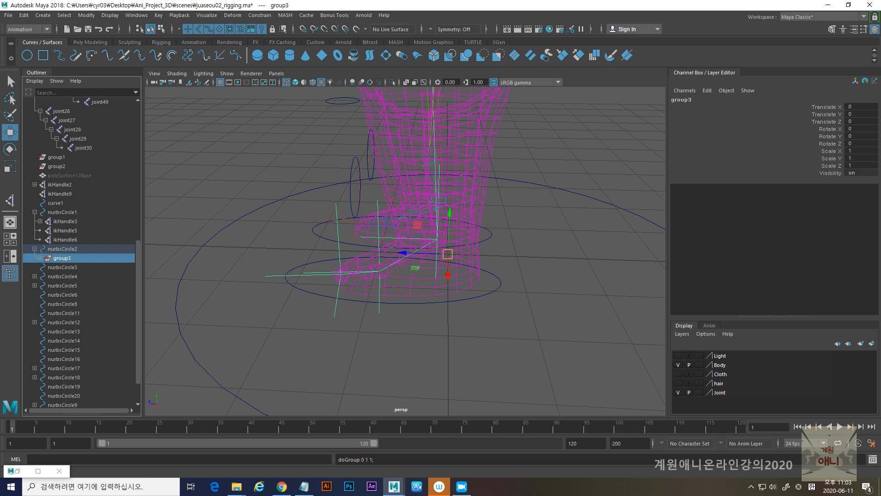
key(alt+Tab)
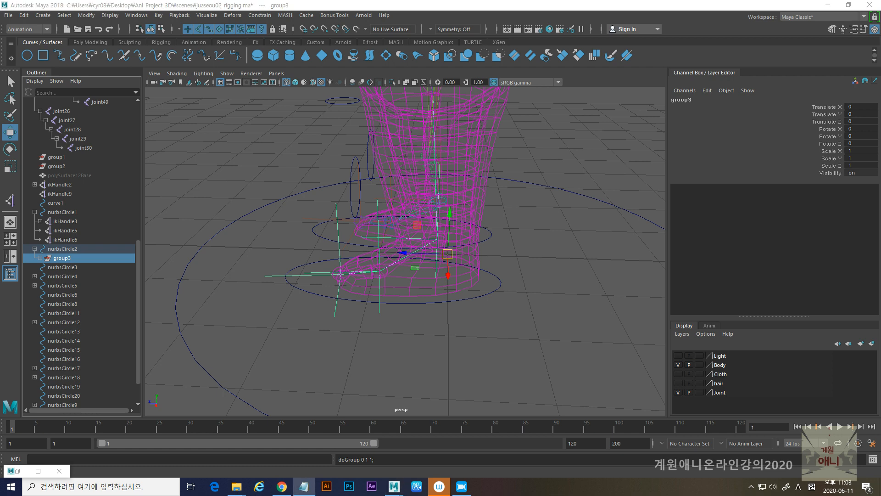
double_click(62, 258)
text(swivel)
key(Return)
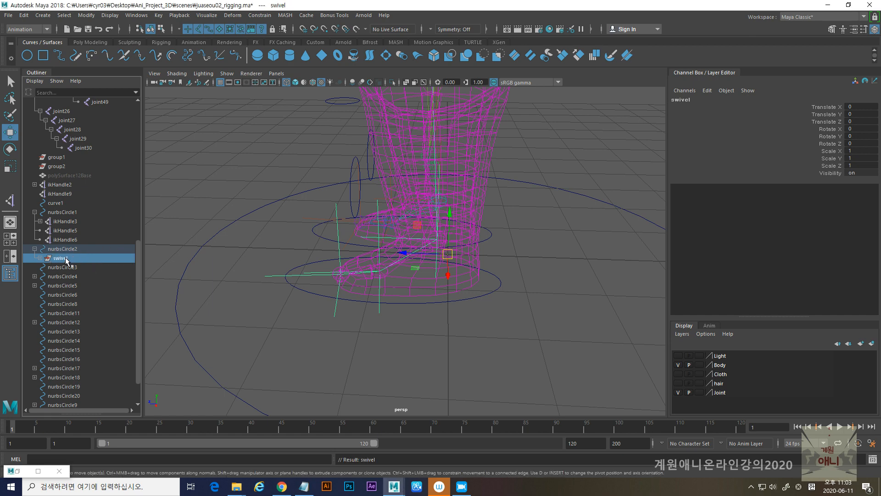
- Snap the pivot of the swivel group to the ball of the foot
alt+drag(382, 234, 385, 248)
key(d)
alt+drag(419, 282, 441, 289)
drag(443, 247, 390, 281)
key(Insert)
alt+drag(394, 309, 428, 327)
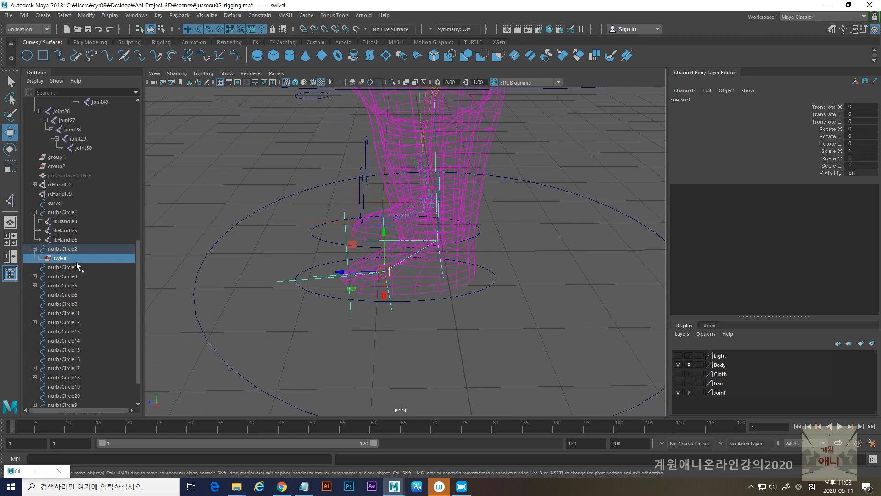
- Test-rotate the swivel group about the ball of the foot on different axes, undoing each rotation
key(e)
mouse_move(364, 289)
mouse_down()
mouse_move(353, 291)
mouse_move(366, 292)
mouse_up()
key(ctrl+z)
mouse_move(362, 250)
mouse_down()
mouse_move(374, 249)
mouse_move(345, 252)
mouse_up()
key(ctrl+z)
drag(365, 291, 369, 296)
key(ctrl+z)
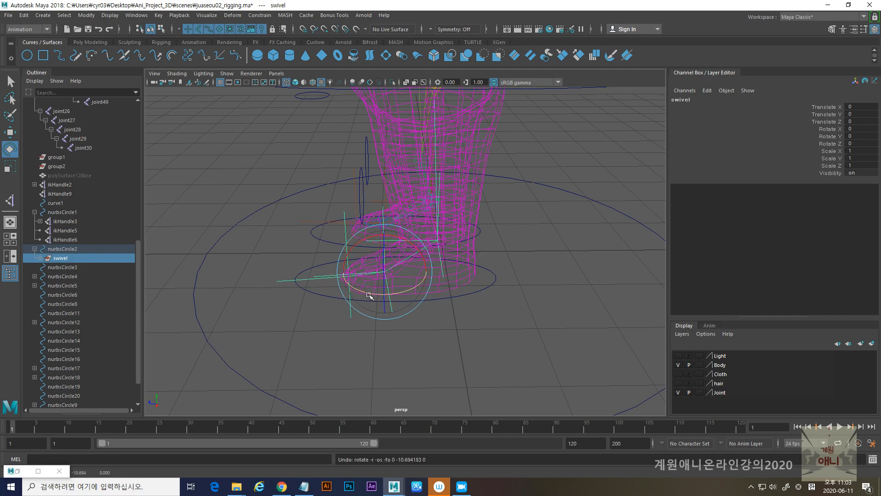
- Group the swivel group on its own and snap the new group's pivot to the tip of the toe
alt+drag(387, 337, 533, 299)
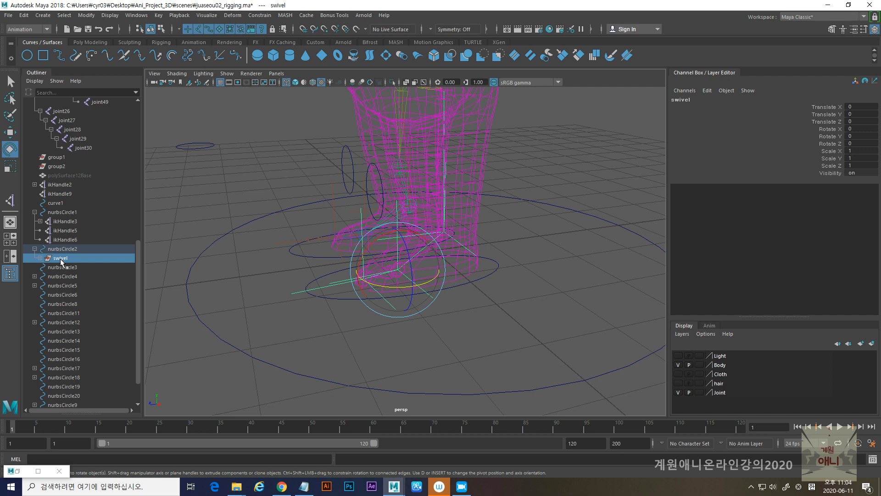
key(ctrl+g)
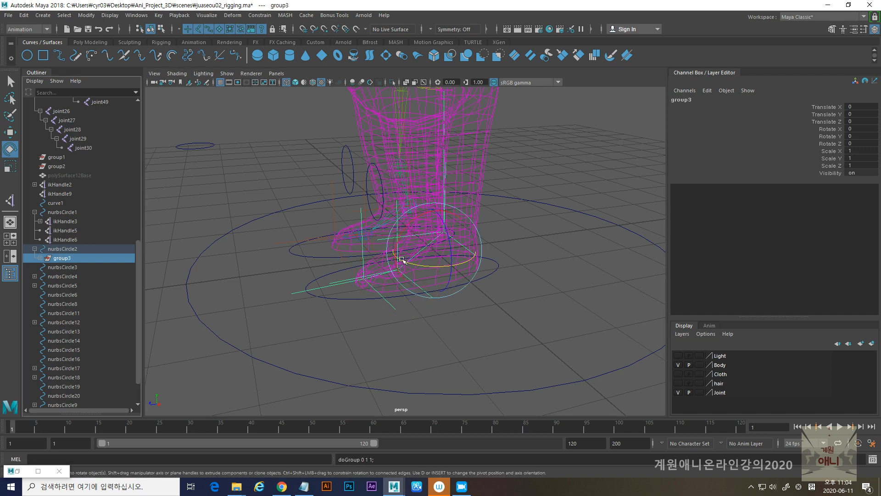
key(d)
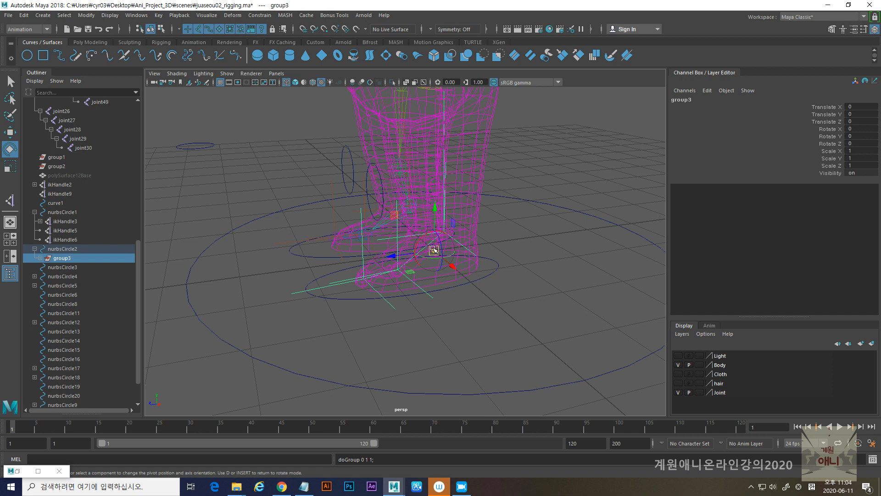
key(v)
drag(433, 249, 365, 279)
key(d)
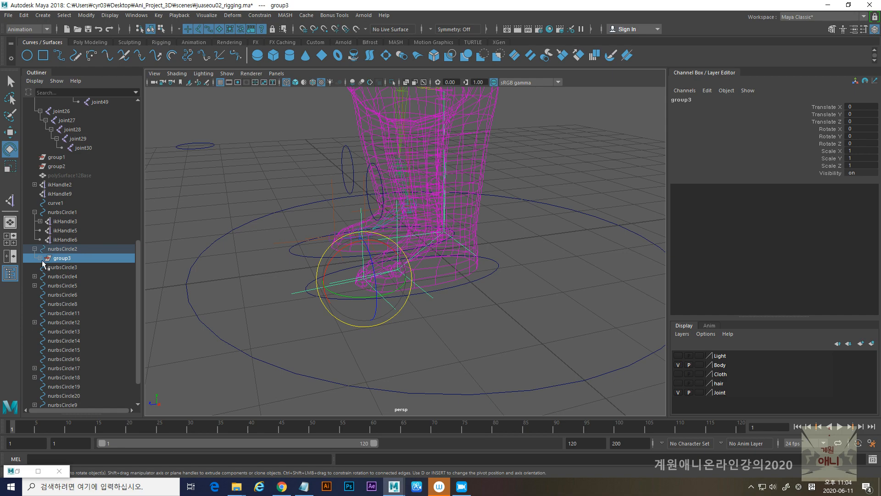
- Test-rotate the new parent group about the toe tip, undoing each rotation
drag(333, 258, 318, 265)
key(ctrl+z)
mouse_move(350, 297)
mouse_down()
mouse_move(363, 300)
mouse_move(339, 298)
mouse_up()
key(ctrl+z)
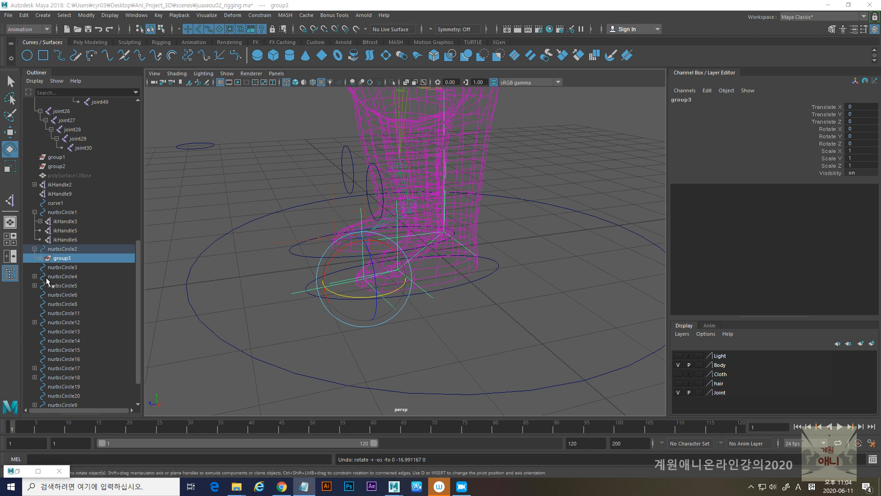
- Rename the group pivoting at the toe tip as Toetip
double_click(62, 258)
text(Toetip)
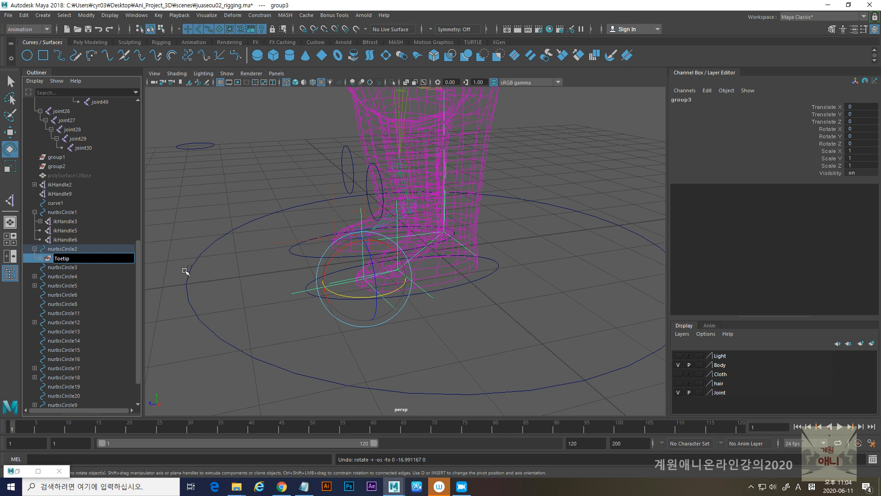
key(Return)
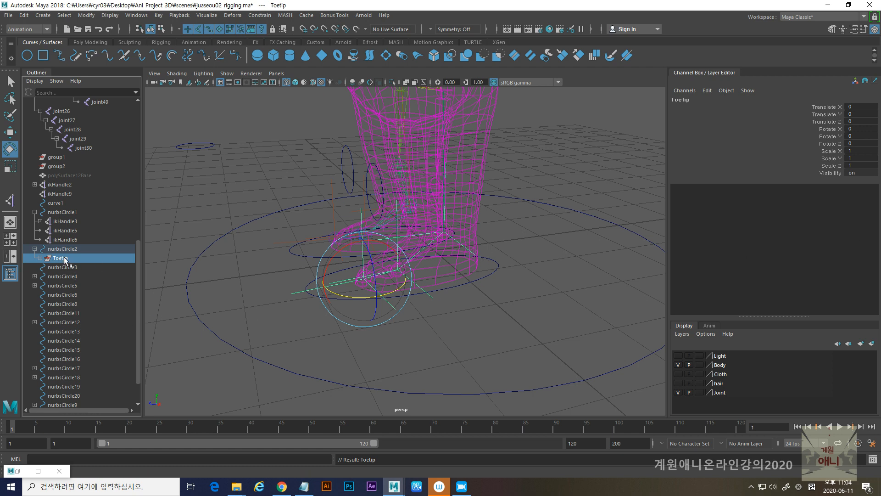
- Group the Toetip group on its own and snap the new group's pivot to the ankle joint
key(ctrl+g)
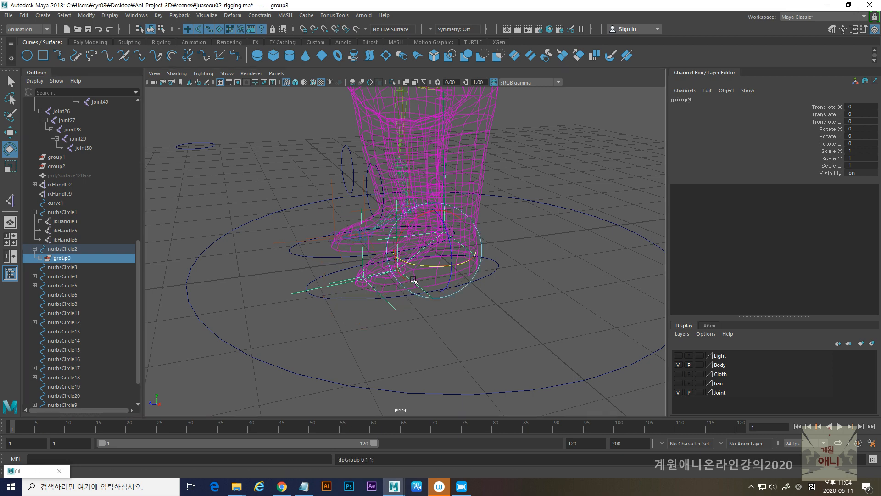
alt+drag(419, 279, 439, 304)
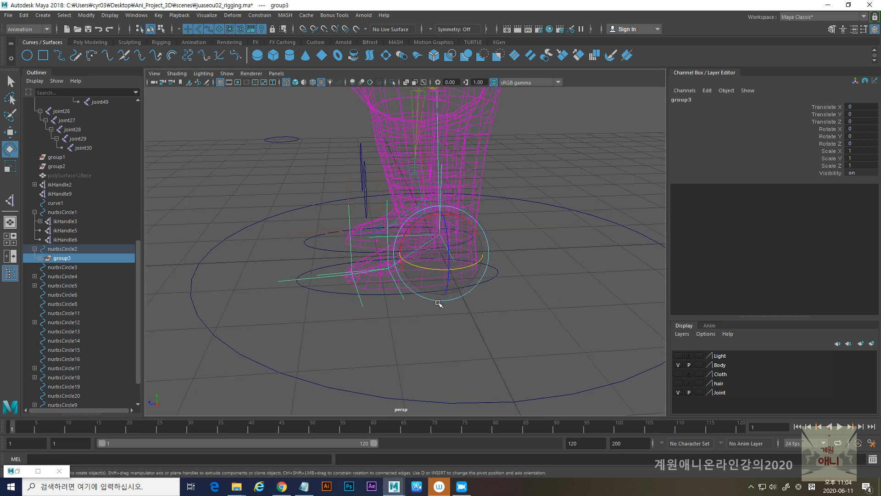
key(d)
key(v)
drag(439, 254, 441, 237)
alt+drag(392, 223, 419, 285)
key(d)
- Rename the group pivoting at the ankle joint as Ankle
alt+drag(495, 316, 458, 318)
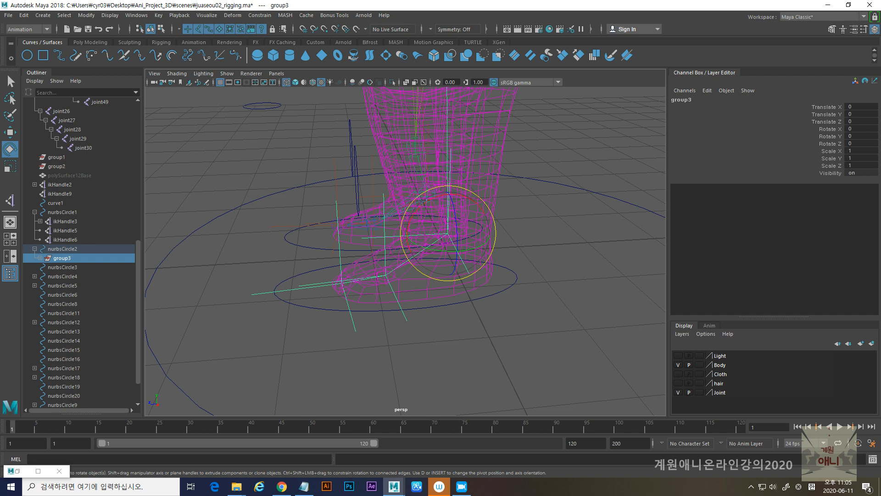
key(alt+Tab)
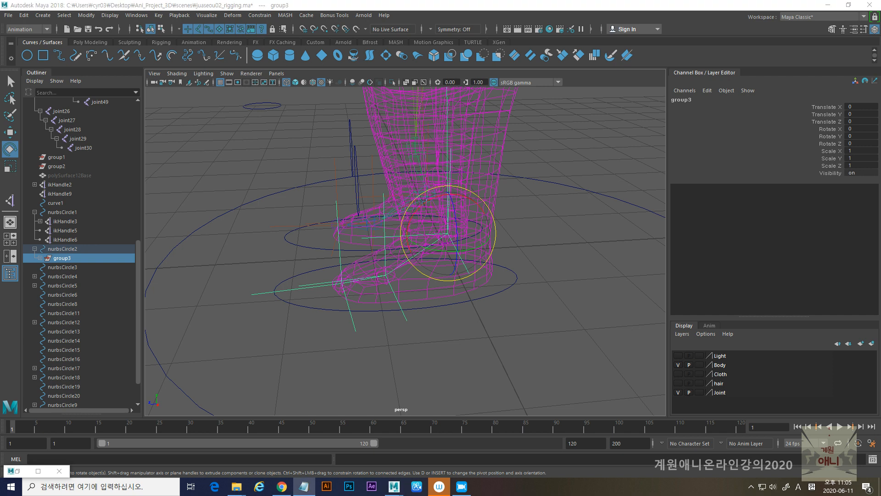
double_click(61, 258)
text(Ankle)
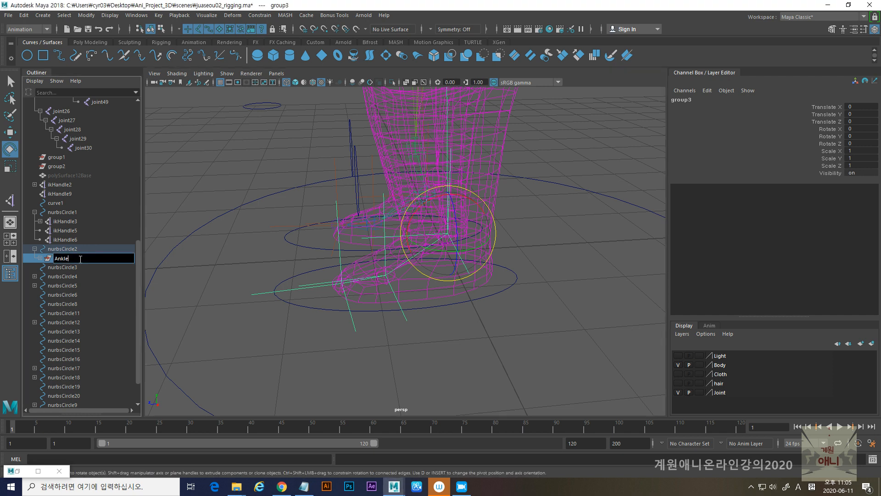
click(231, 275)
- Test-rotate the Ankle group about the ankle joint, undo the rotations, and select the foot controller nurbsCircle2
click(300, 307)
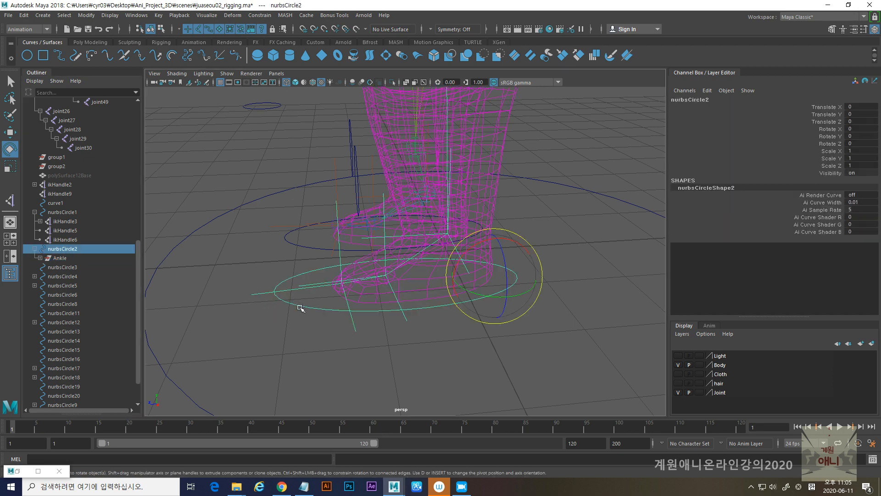
click(59, 258)
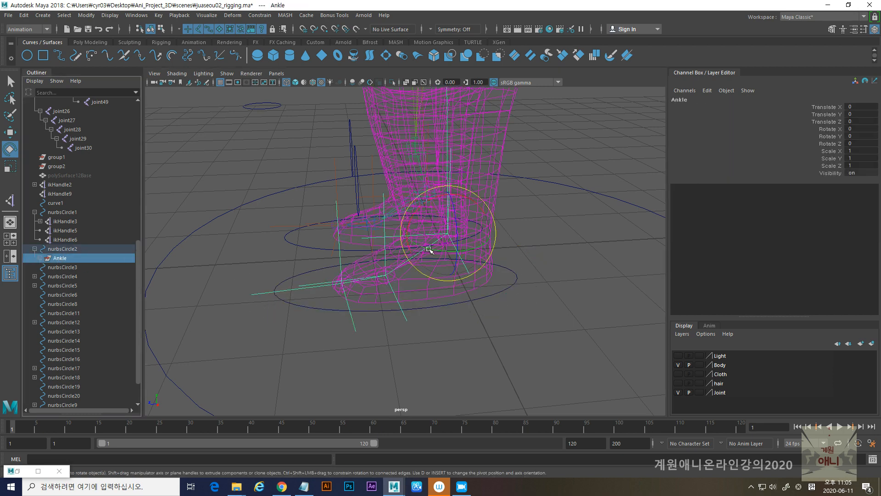
alt+drag(440, 267, 437, 212)
key(ctrl+z)
key(ctrl+z)
key(ctrl+z)
key(ctrl+z)
key(ctrl+z)
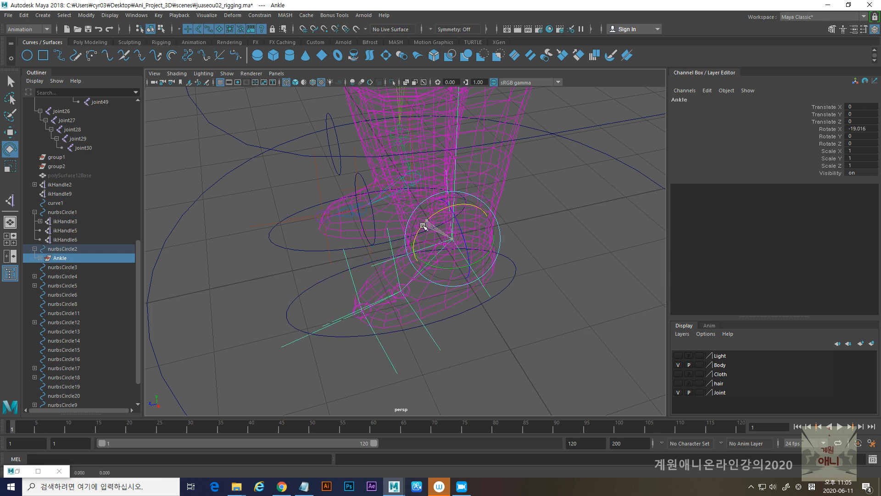
mouse_move(439, 265)
mouse_down()
mouse_move(436, 258)
mouse_move(428, 269)
mouse_up()
key(ctrl+z)
alt+drag(493, 333, 458, 339)
alt+drag(507, 325, 457, 306)
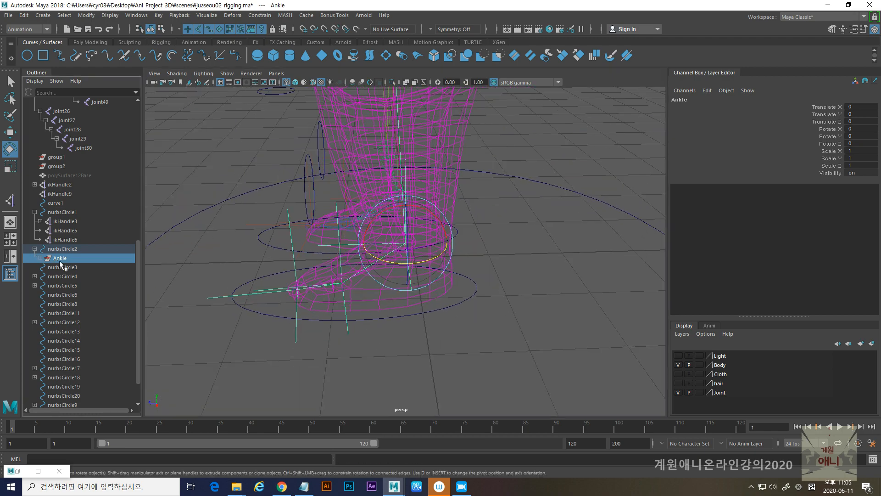
click(63, 251)
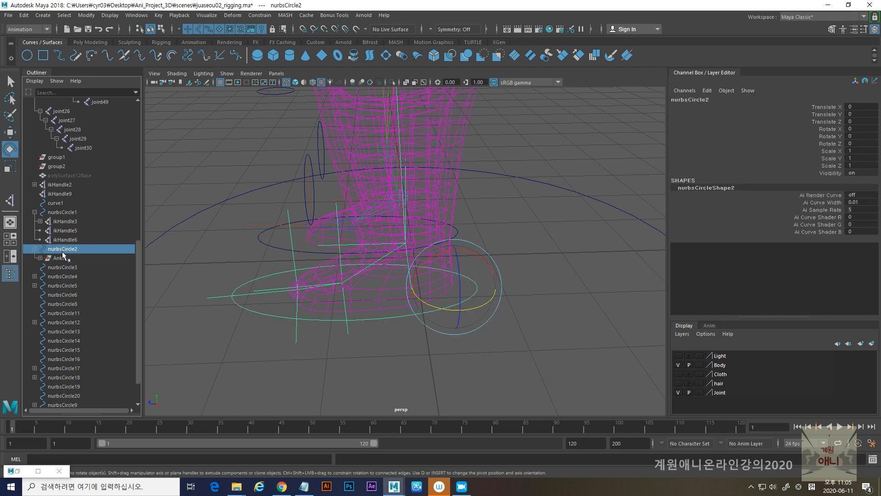
- Test-rotate the foot controller nurbsCircle2 about its heel pivot and undo the rotations
click(59, 259)
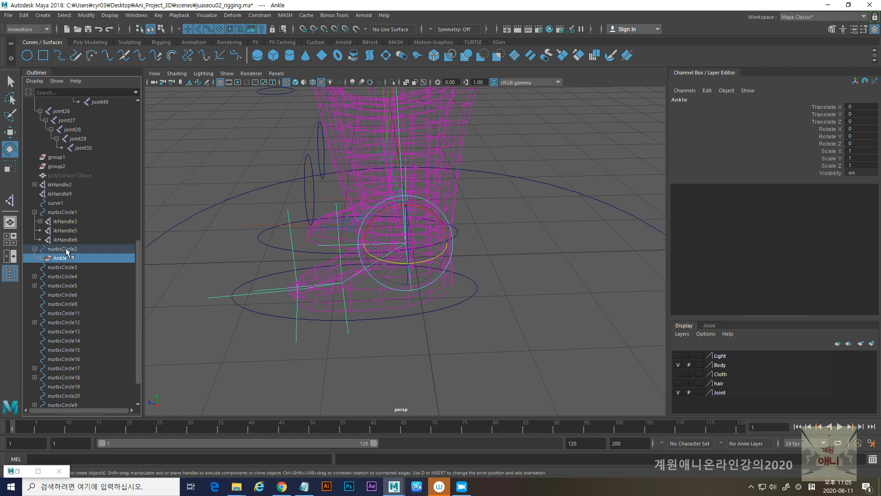
click(65, 248)
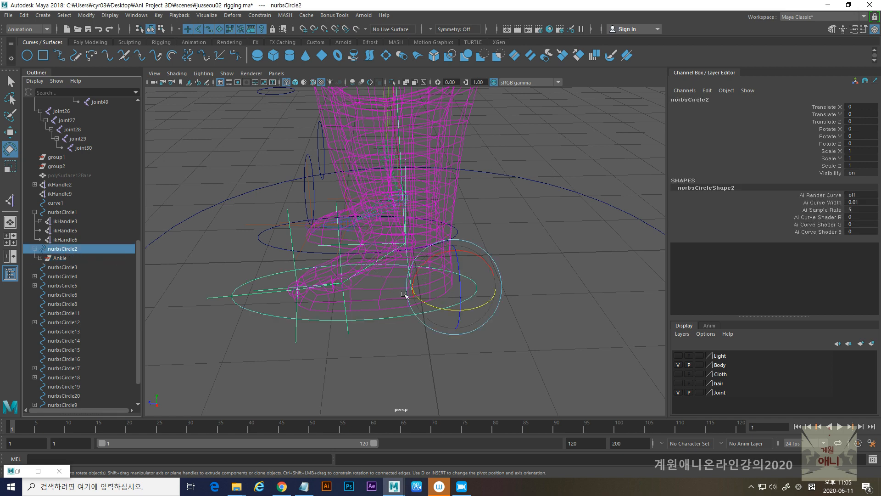
mouse_move(422, 262)
mouse_down()
mouse_move(437, 258)
mouse_move(424, 272)
mouse_move(433, 264)
mouse_up()
key(ctrl+z)
alt+drag(461, 291, 466, 319)
drag(419, 289, 387, 324)
key(ctrl+z)
- Test-move the foot controller nurbsCircle2 in wireframe and shaded display, and reset its Translate Z to 0
key(w)
mouse_move(402, 281)
mouse_down()
mouse_move(541, 278)
mouse_move(310, 307)
mouse_move(478, 304)
mouse_move(358, 281)
mouse_move(326, 309)
mouse_move(494, 310)
mouse_move(280, 309)
mouse_move(558, 316)
mouse_move(455, 317)
mouse_move(430, 327)
mouse_move(522, 328)
mouse_move(480, 296)
mouse_move(414, 214)
mouse_up()
key(5)
key(4)
key(ctrl+z)
drag(420, 324, 444, 350)
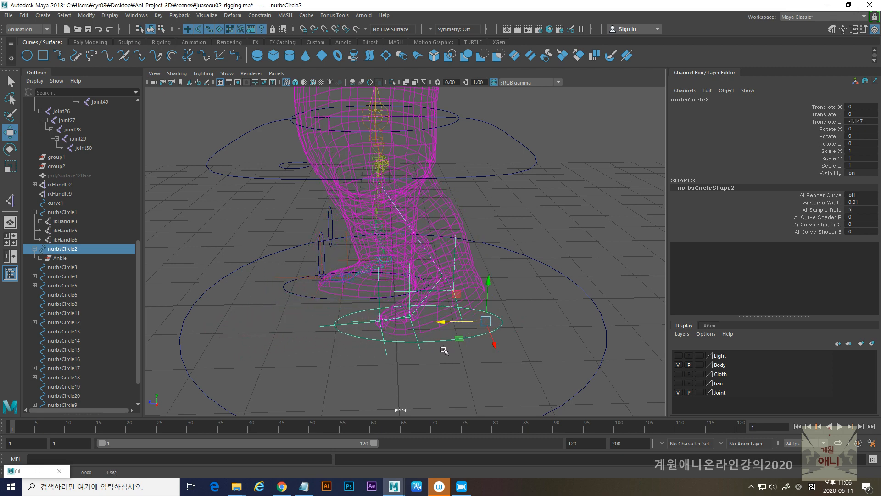
key(5)
mouse_move(439, 321)
mouse_down()
mouse_move(331, 346)
mouse_move(435, 350)
mouse_move(356, 354)
mouse_move(403, 354)
mouse_move(381, 355)
mouse_up()
click(860, 121)
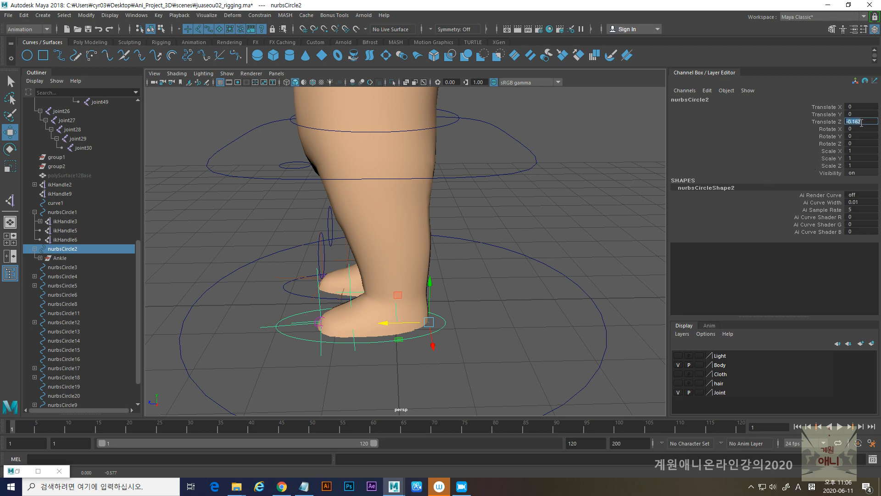
text(0)
key(Return)
- Test-move the circle controller nurbsCircle16 in front of the shin and undo the move
alt+drag(440, 316, 486, 312)
alt+drag(399, 322, 400, 341)
alt+middle_drag(428, 322, 364, 293)
alt+right_drag(367, 295, 413, 305)
alt+drag(459, 312, 418, 319)
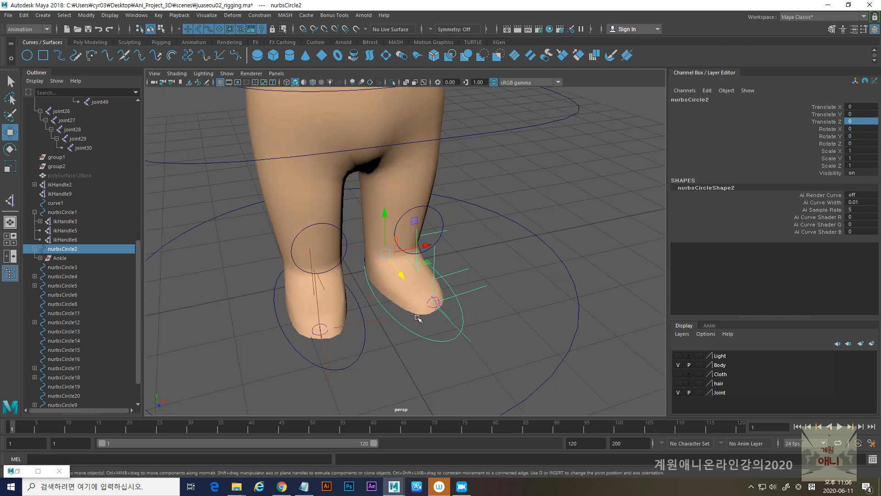
click(442, 217)
mouse_move(471, 229)
mouse_down()
mouse_move(496, 232)
mouse_move(440, 245)
mouse_move(477, 243)
mouse_up()
key(ctrl+z)
alt+drag(326, 321, 384, 324)
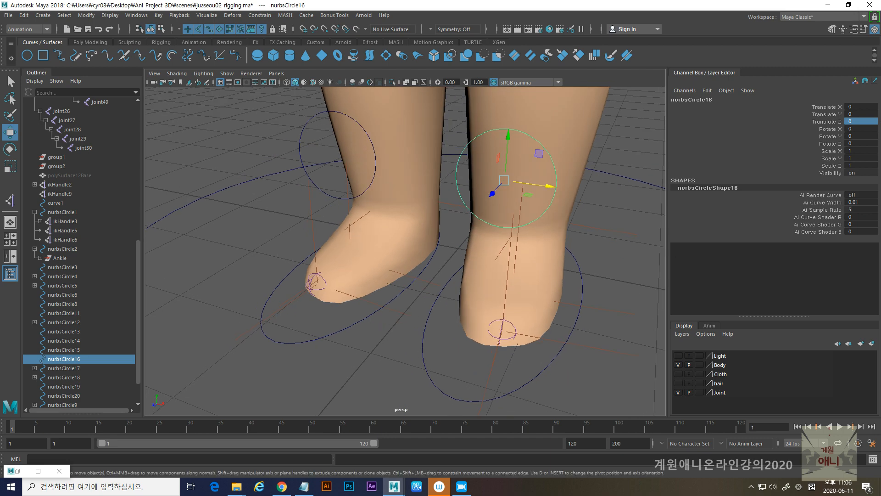
key(alt+Tab)
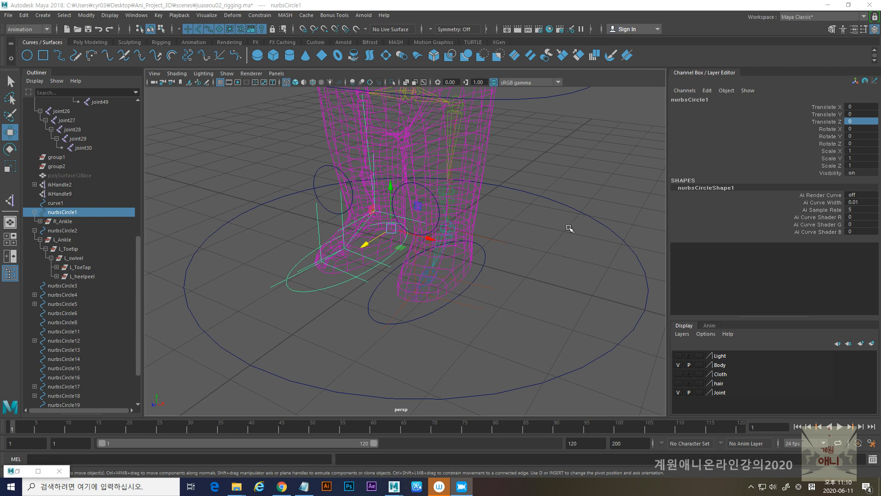
- Select the foot controller nurbsCircle2 and review the leg setup notes in Notepad, highlighting the ToeTap entry
alt+drag(401, 250, 388, 280)
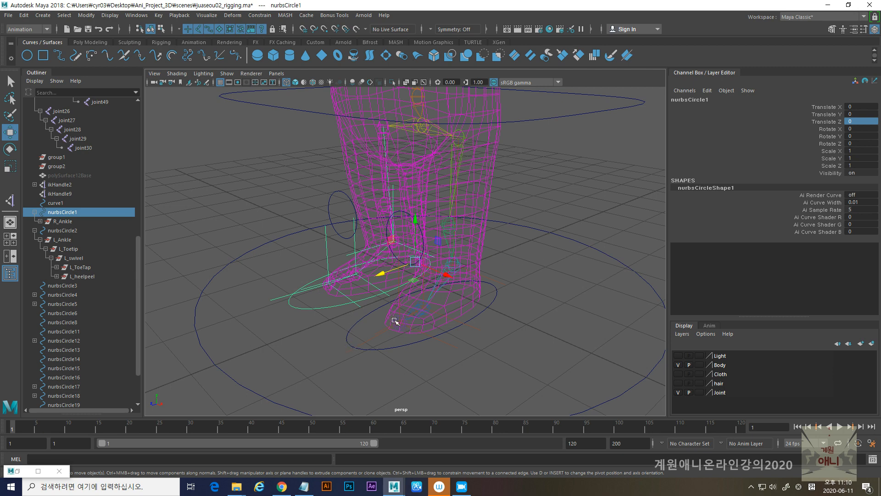
click(354, 338)
alt+drag(354, 338, 367, 294)
alt+middle_drag(367, 294, 373, 280)
key(alt+Tab)
drag(765, 49, 633, 63)
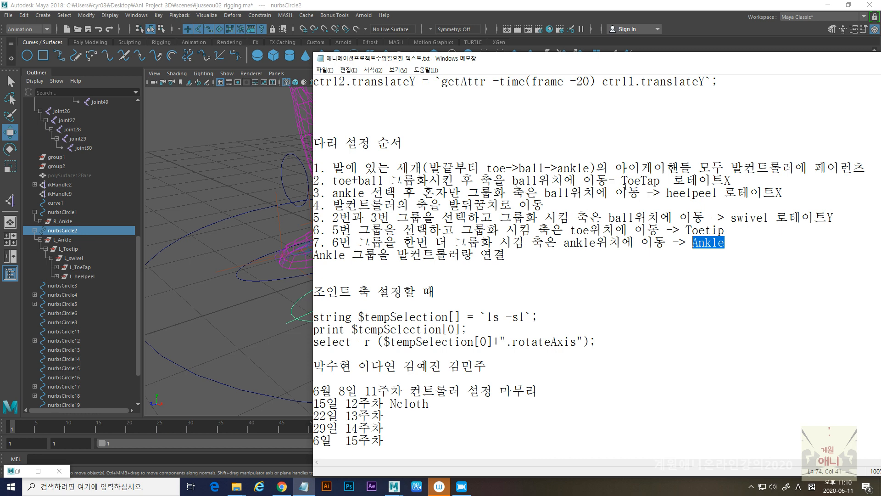
drag(623, 181, 661, 181)
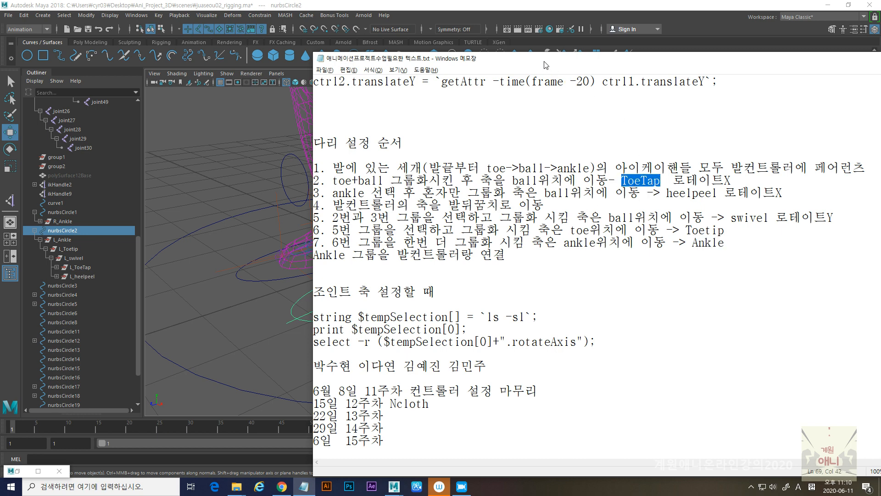
drag(545, 65, 487, 57)
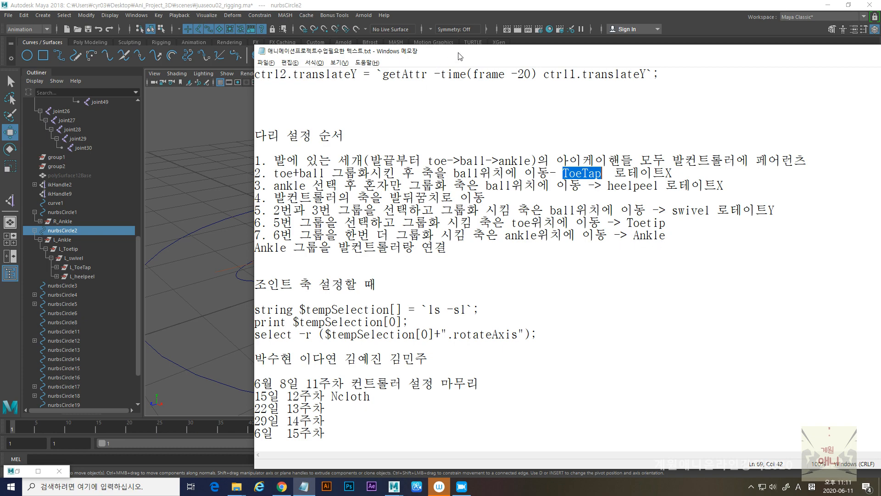
drag(458, 54, 880, 53)
- Test-move and test-rotate the L_Ankle group about the ankle joint, undoing each change
click(62, 239)
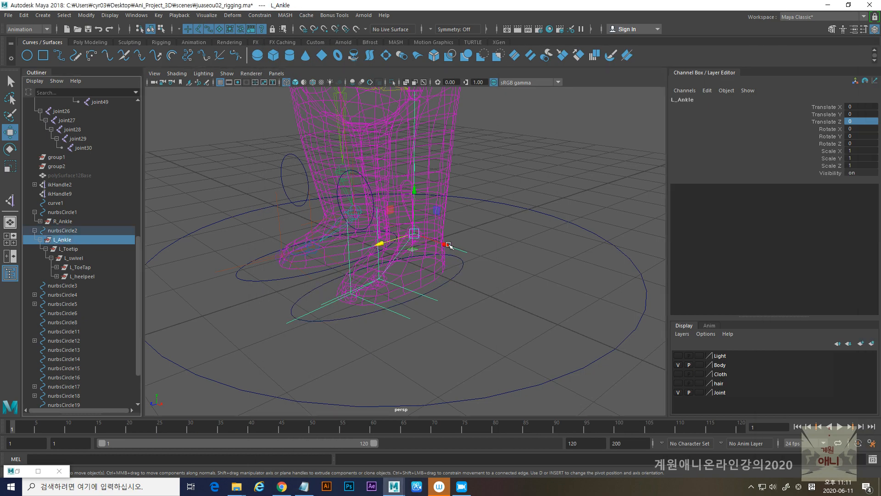
key(f)
drag(364, 242, 345, 245)
key(ctrl+z)
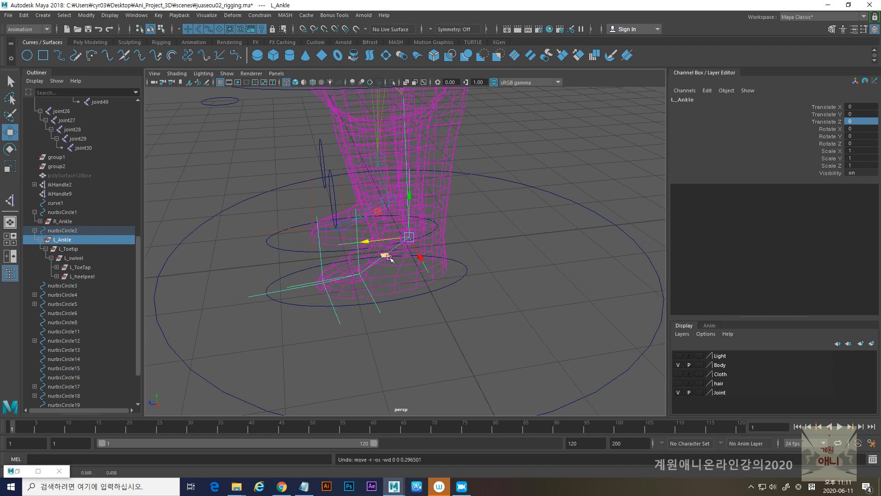
key(e)
drag(420, 258, 376, 258)
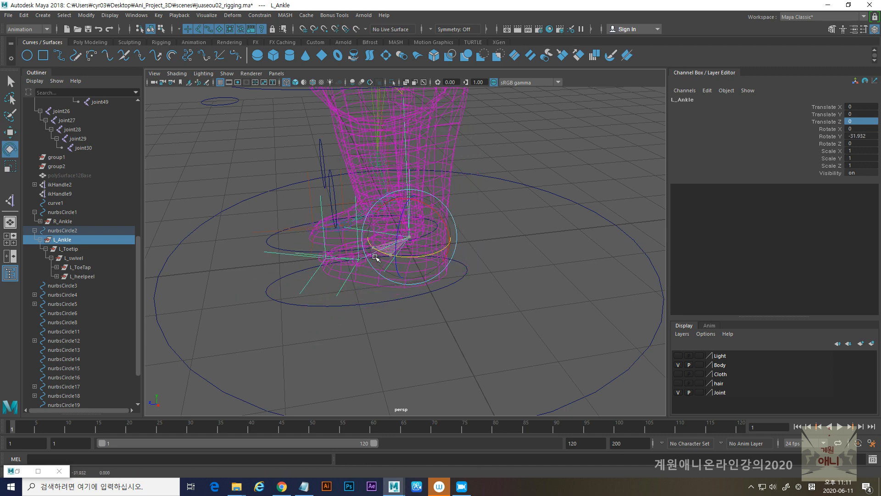
key(ctrl+z)
drag(388, 209, 400, 202)
key(ctrl+z)
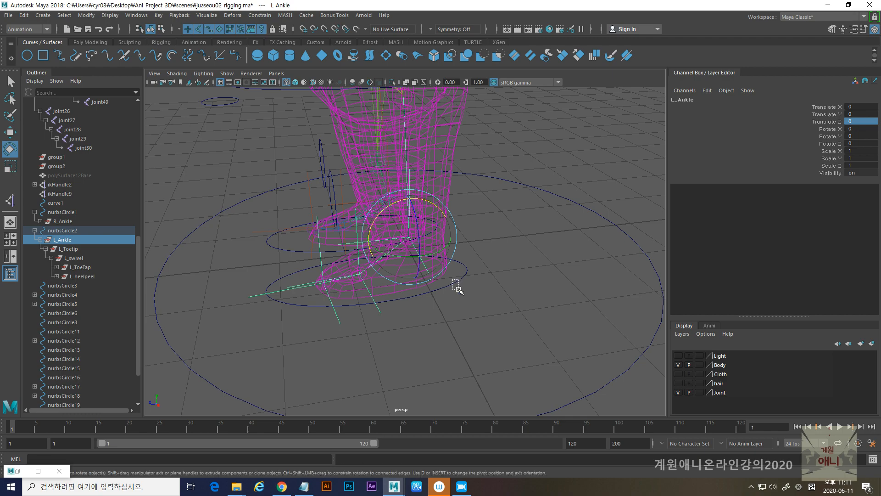
- Test-rotate nurbsCircle2 about the heel to compare it with the L_Ankle group, undoing each rotation
click(456, 291)
drag(413, 293, 423, 279)
key(ctrl+z)
drag(420, 248, 425, 258)
key(ctrl+z)
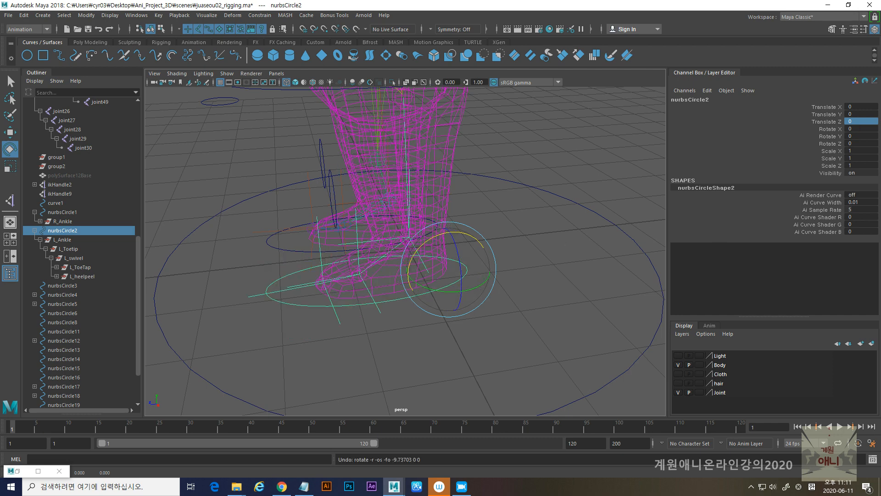
- Check the leg setup notes and add a keyable integer attribute named L_ToeTap to the foot controller nurbsCircle2
drag(880, 72, 619, 74)
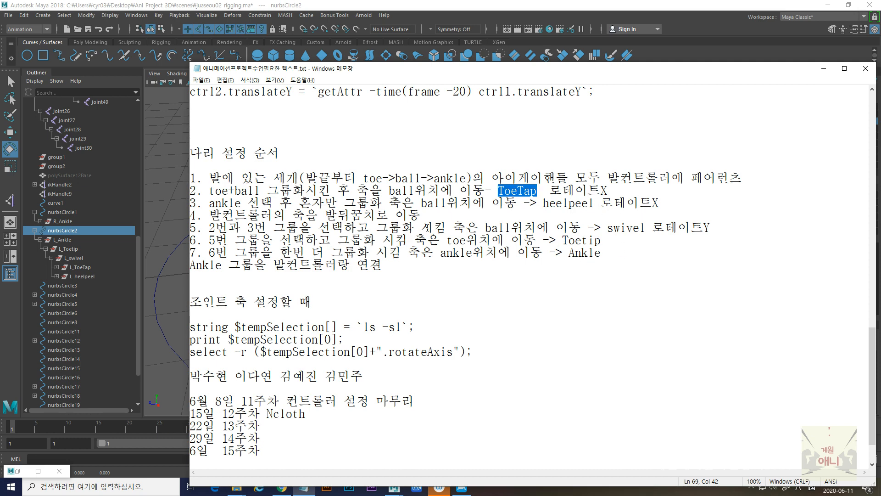
drag(474, 74, 880, 74)
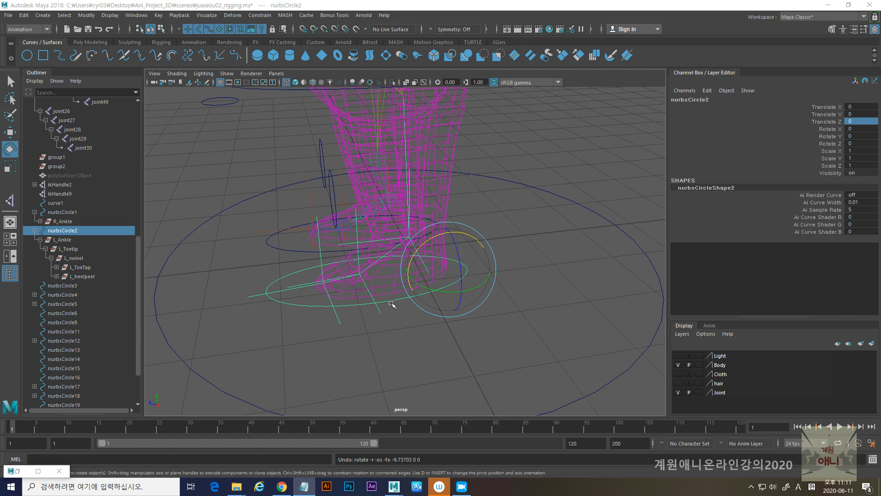
click(408, 299)
click(409, 300)
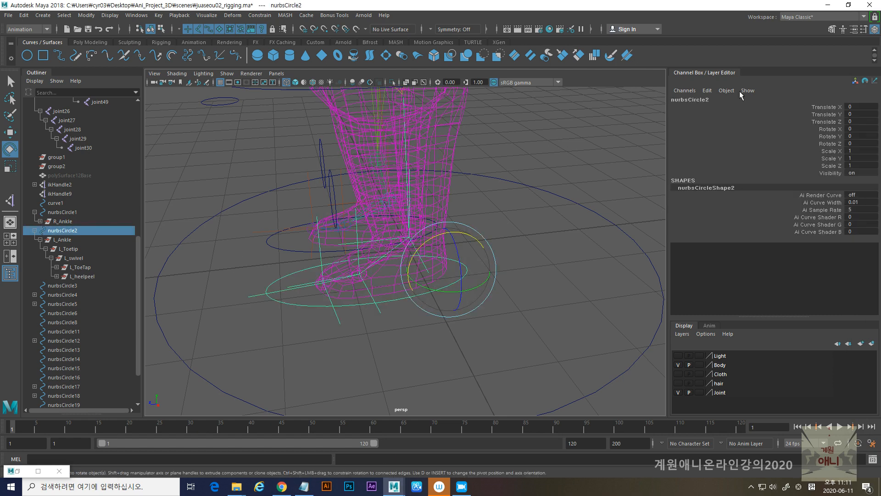
click(707, 91)
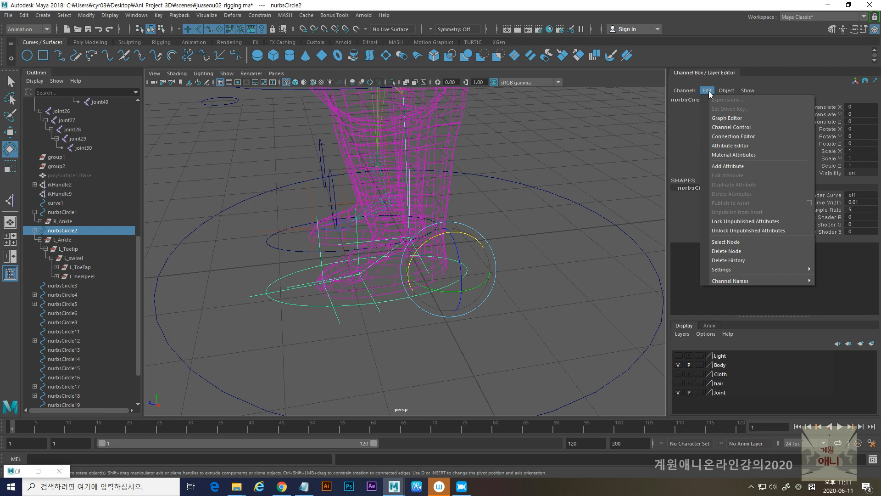
click(731, 166)
drag(413, 168, 600, 107)
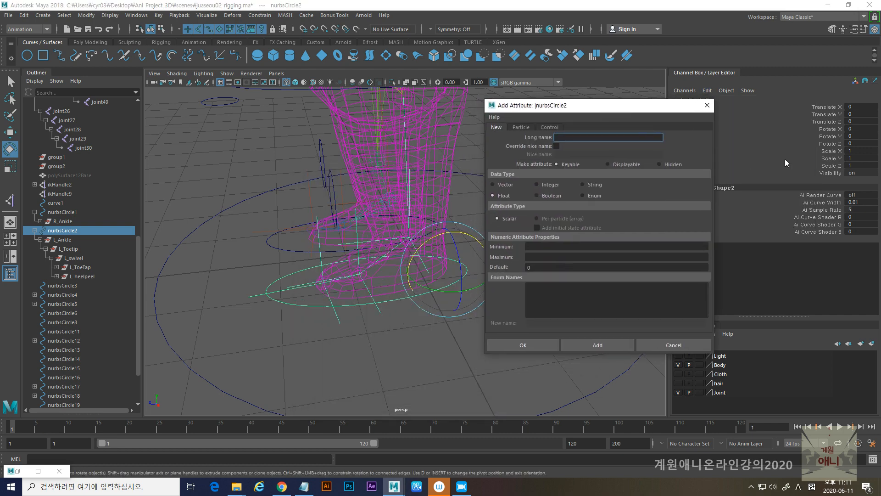
key(alt+Tab)
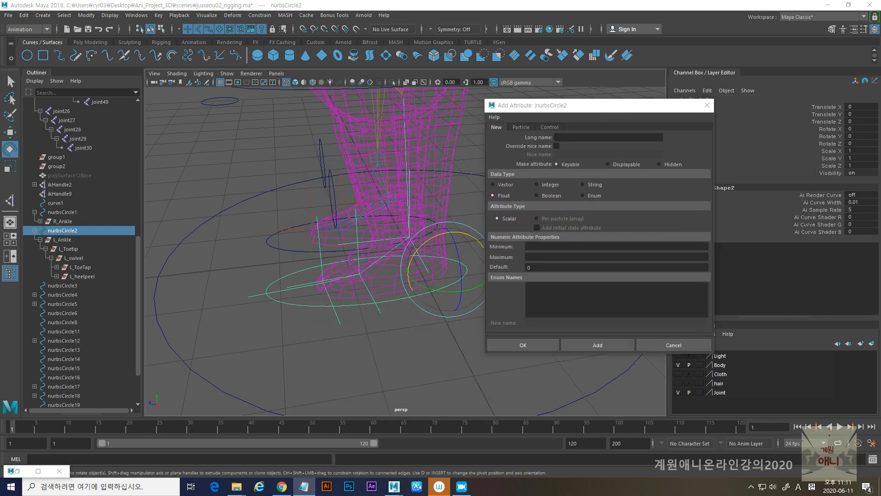
click(564, 137)
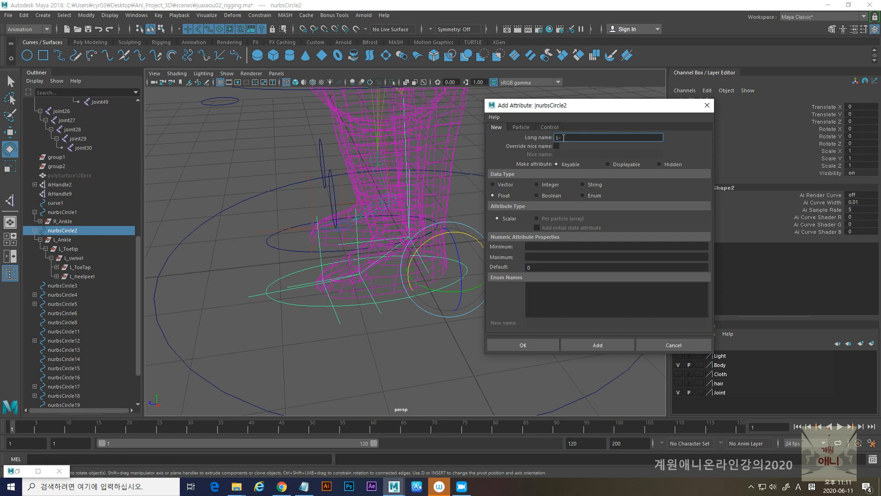
text(L_ToeTap)
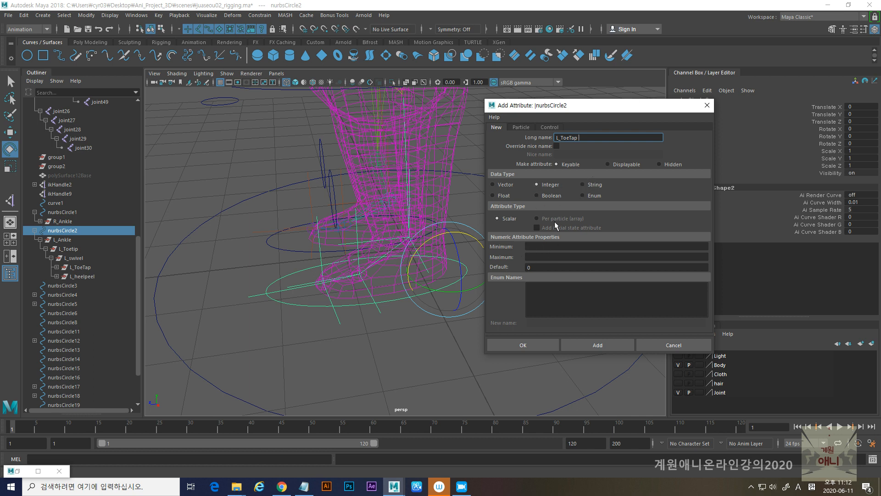
click(592, 345)
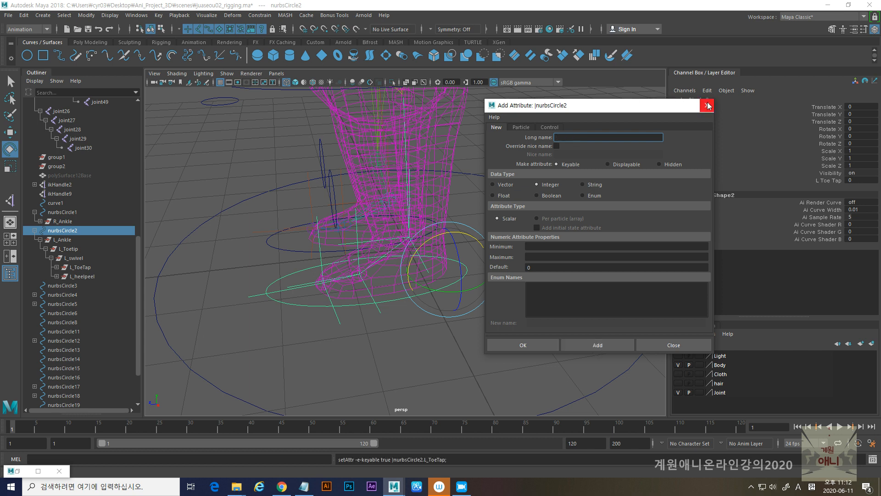
- Add a second keyable integer attribute named L_heelpeel to nurbsCircle2 and close the attribute dialog
key(alt+Tab)
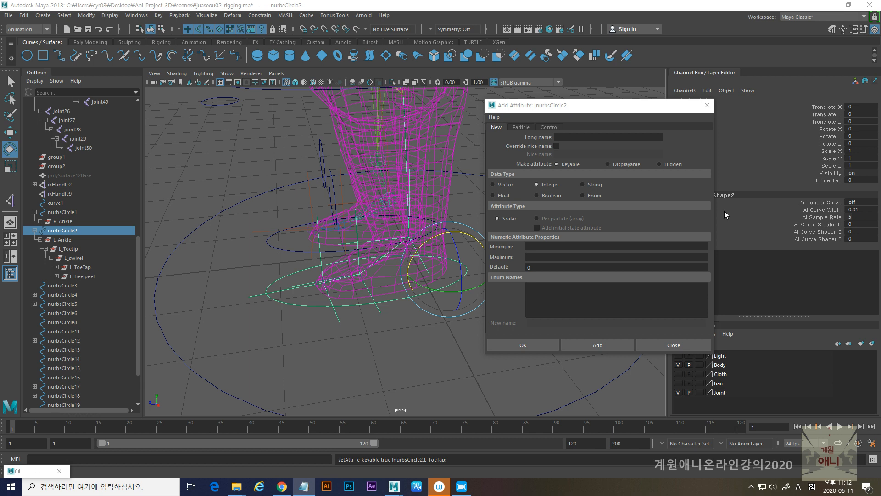
click(595, 138)
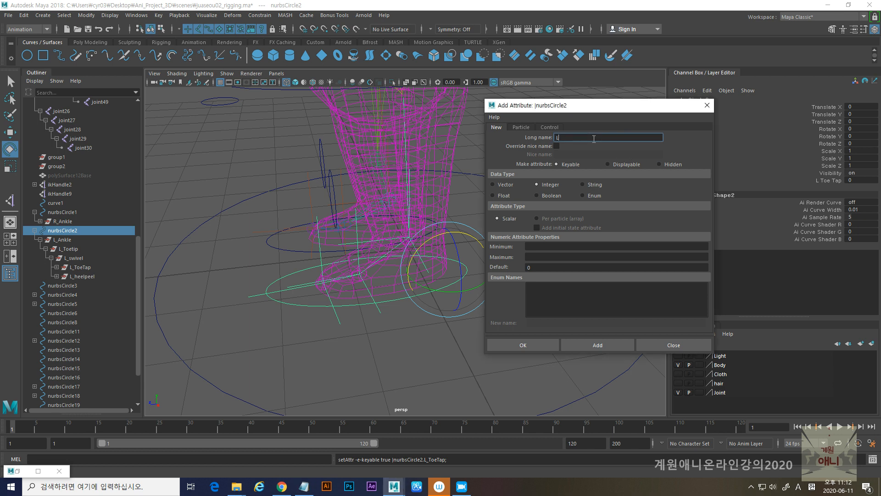
text(L_heelpeel)
click(591, 345)
click(655, 345)
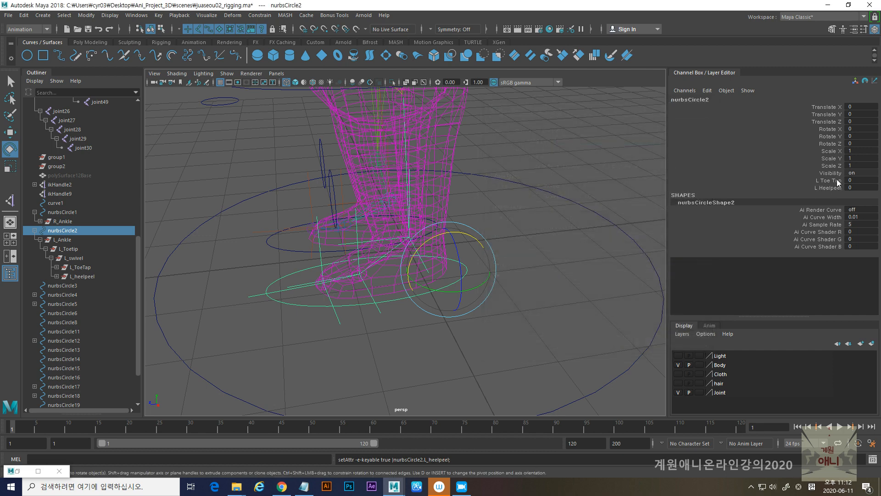
- Try changing the L Toe Tap attribute of nurbsCircle2 interactively and reset it to 0
click(836, 181)
middle_drag(599, 187, 572, 187)
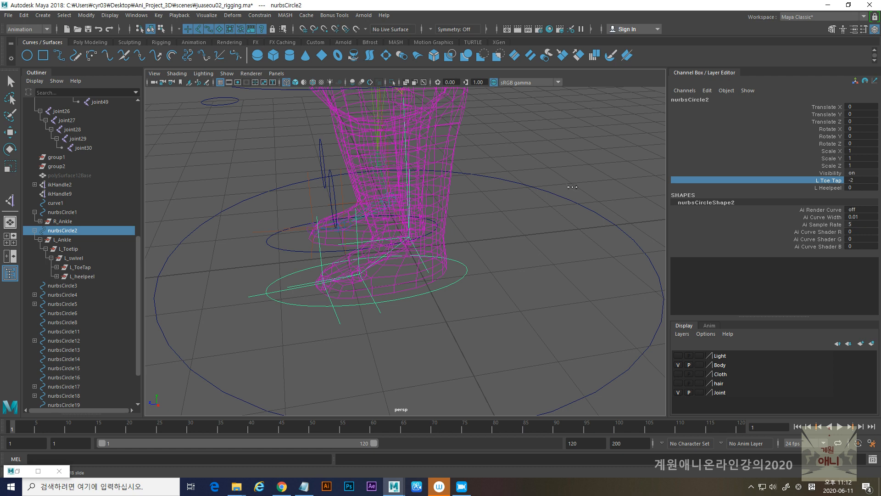
click(869, 181)
text(0)
key(Return)
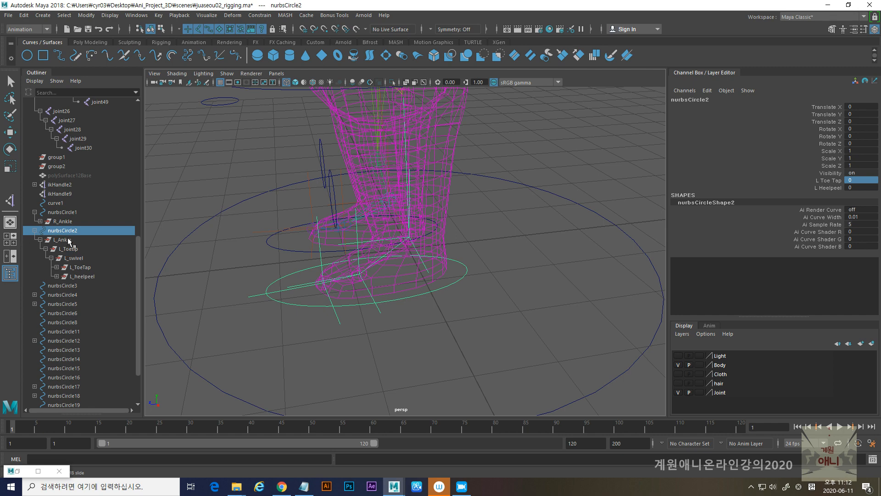
- Test-rotate the L_ToeTap group about the X axis specified in the Notepad notes, and undo the rotation
click(81, 268)
key(e)
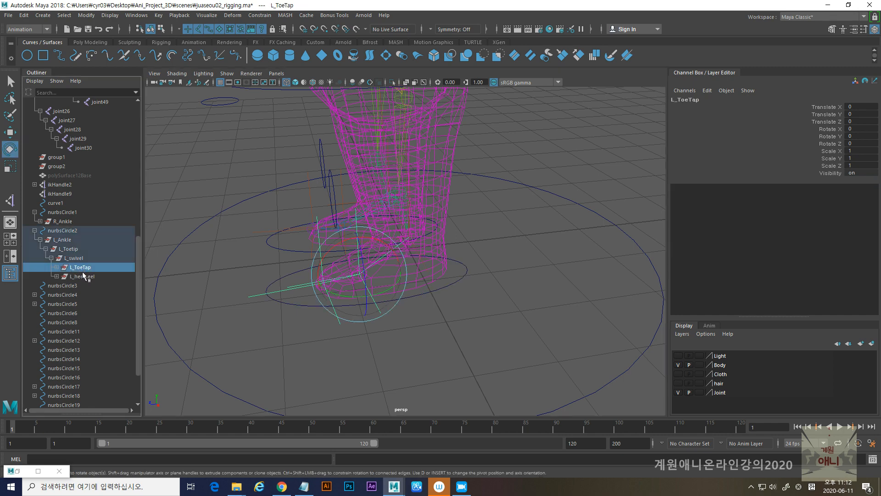
key(alt+Tab)
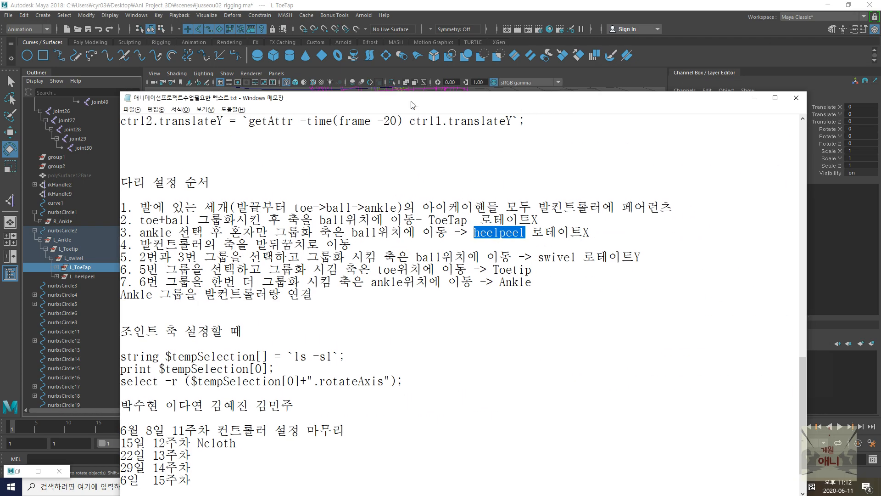
key(alt+Tab)
drag(331, 248, 351, 263)
key(ctrl+z)
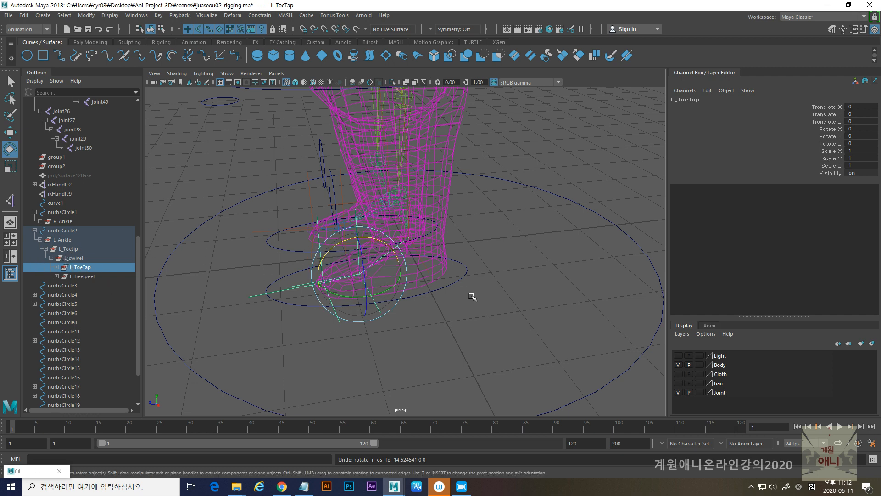
- Open the Connection Editor with the foot controller nurbsCircle2 as the source and the L_ToeTap group as the target
click(459, 284)
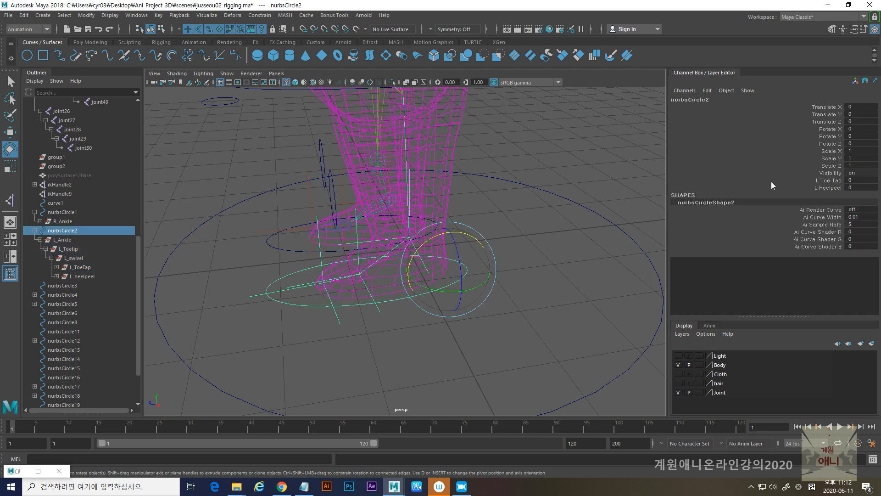
click(136, 15)
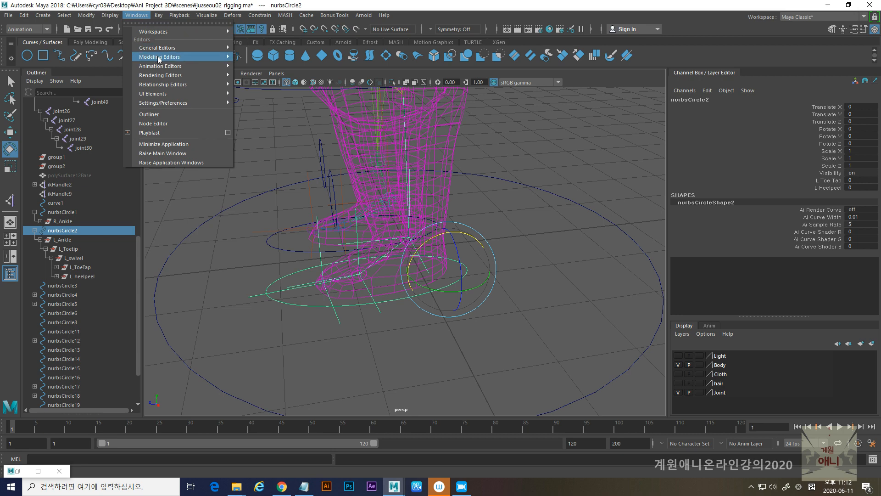
mouse_move(159, 48)
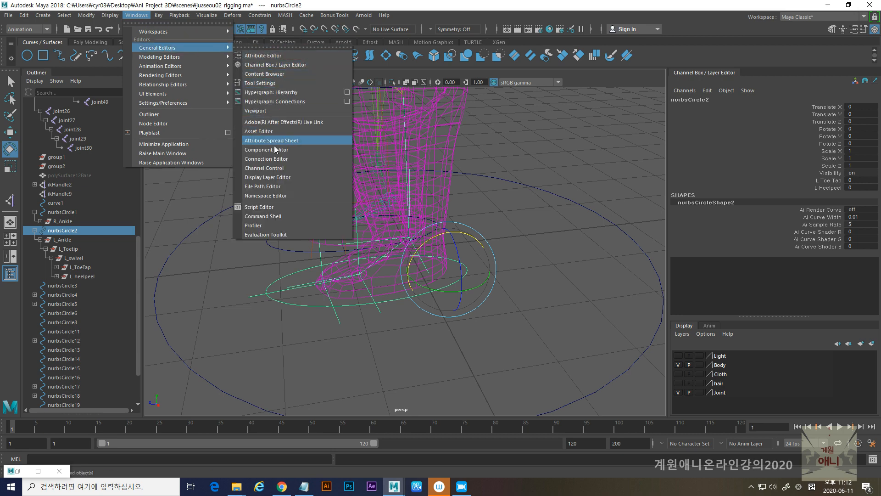
click(271, 159)
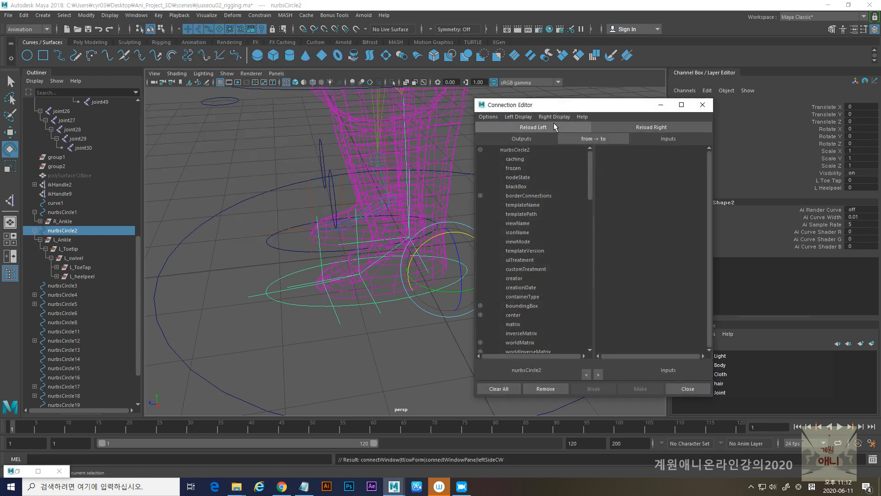
drag(585, 106, 614, 107)
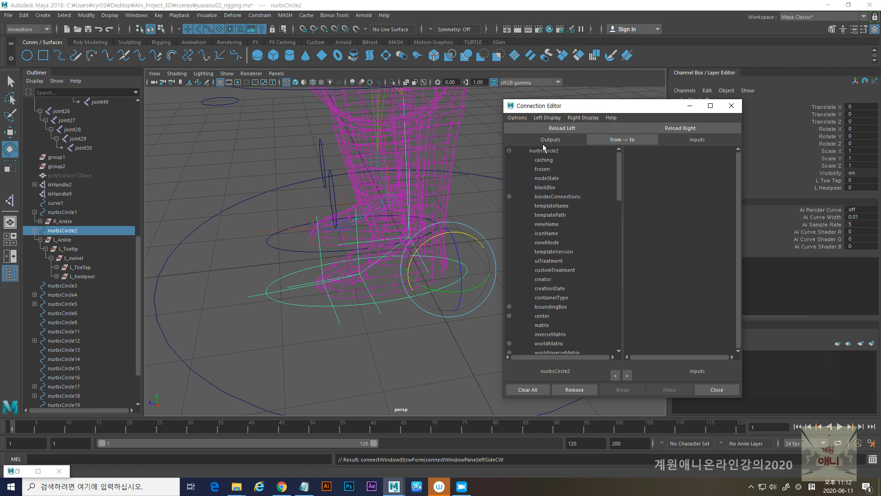
click(75, 268)
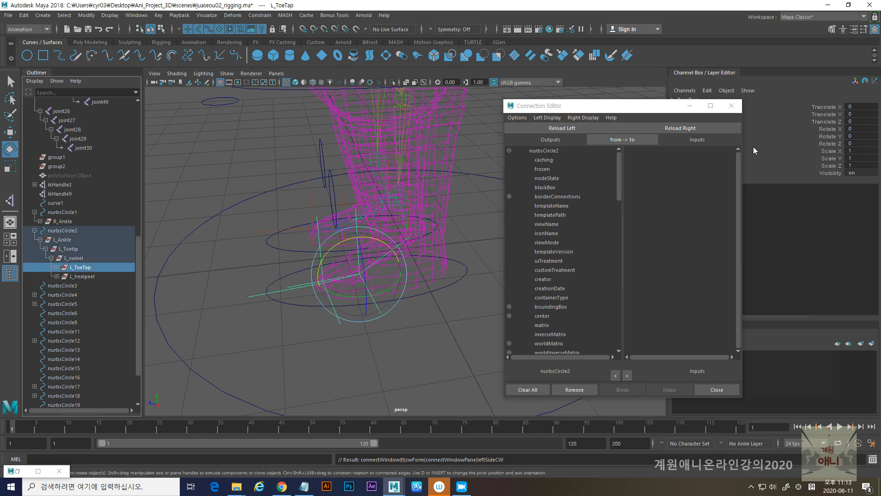
click(671, 130)
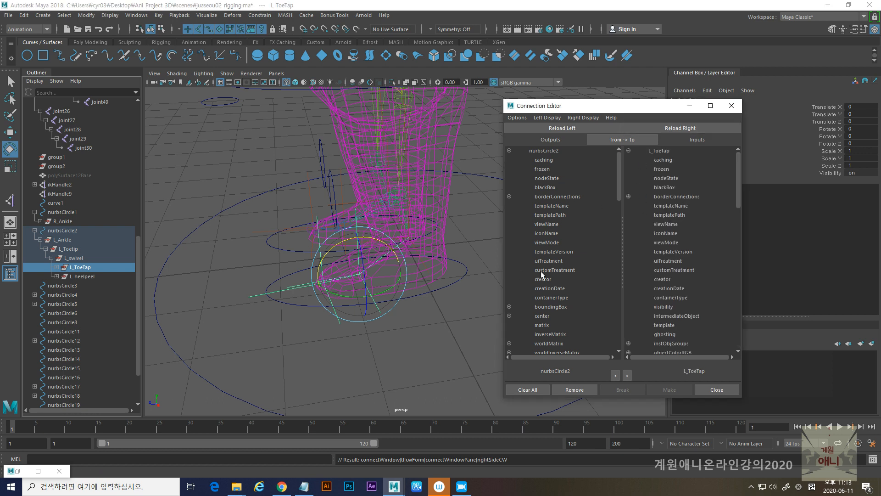
- Try connecting rotateX of nurbsCircle2 to its own L_ToeTap attribute by loading the controller as the target too
scroll(576, 258, down, 10)
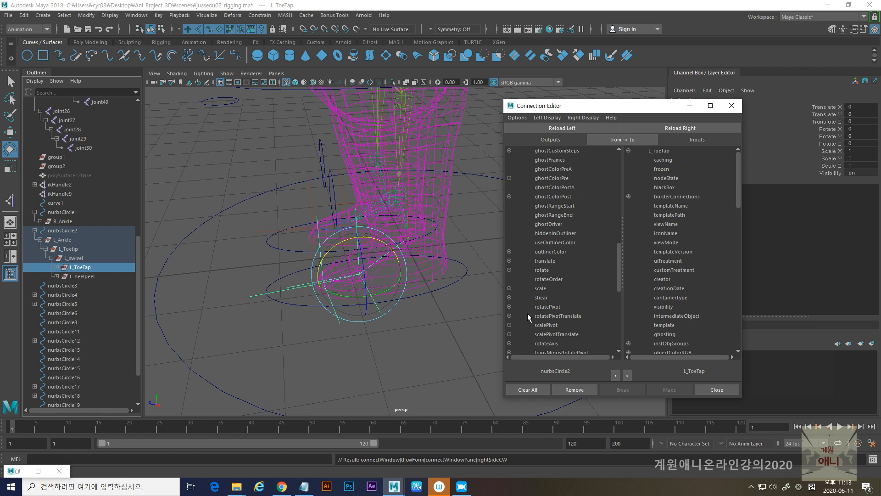
click(509, 270)
click(548, 279)
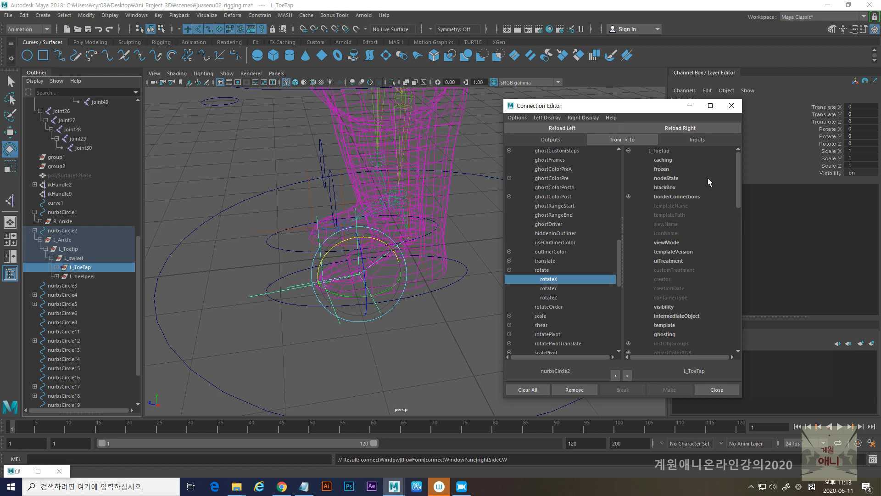
mouse_move(737, 184)
mouse_down()
mouse_move(735, 329)
mouse_move(748, 175)
mouse_up()
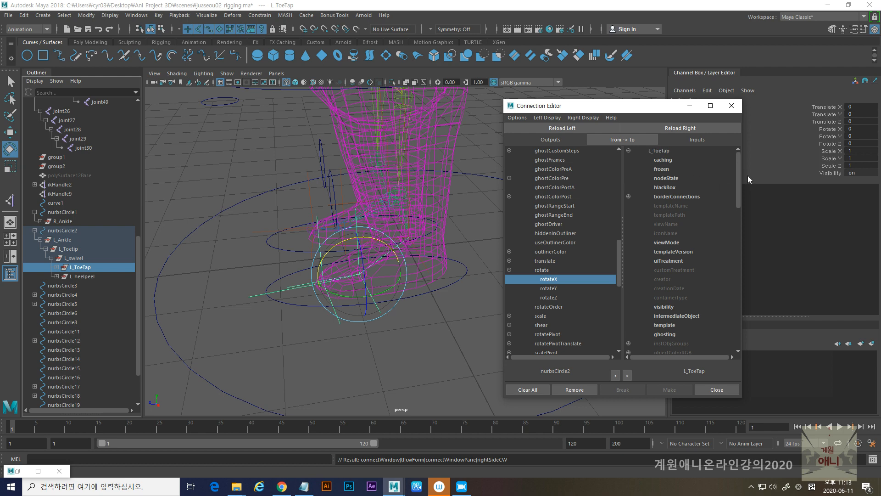
click(460, 279)
click(680, 128)
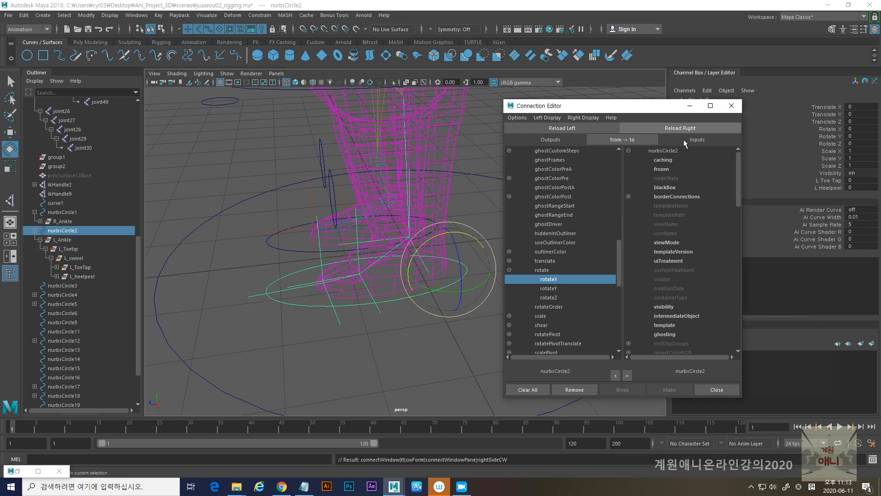
drag(736, 178, 739, 321)
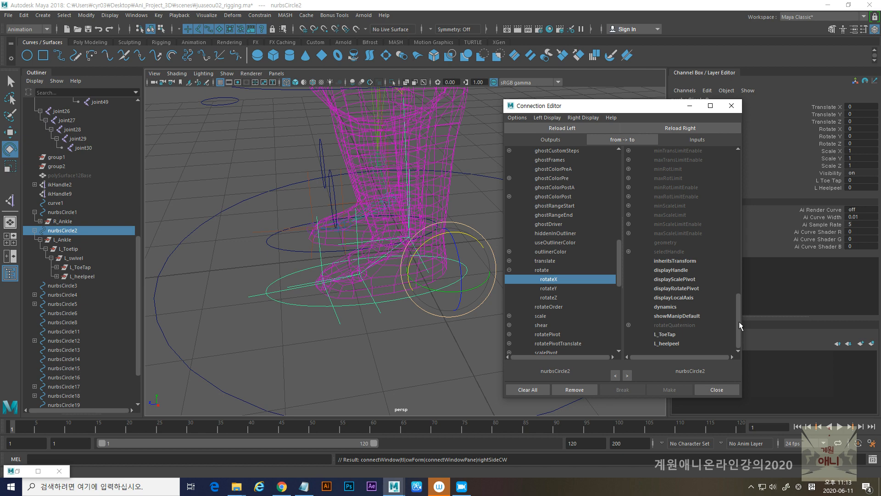
click(670, 334)
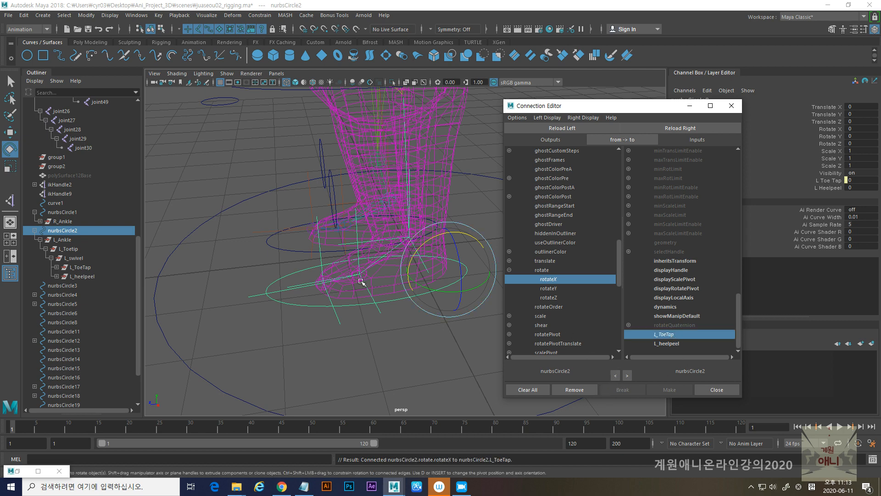
- Undo the connection between the controller's rotateX and L_ToeTap attribute, along with the recent selections
click(81, 277)
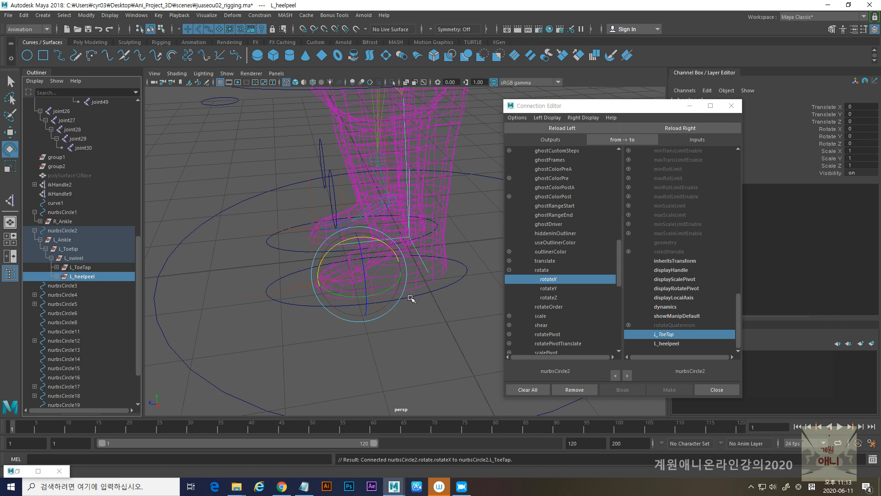
key(ctrl+z)
key(ctrl+z)
key(ctrl+z)
key(ctrl+z)
key(ctrl+z)
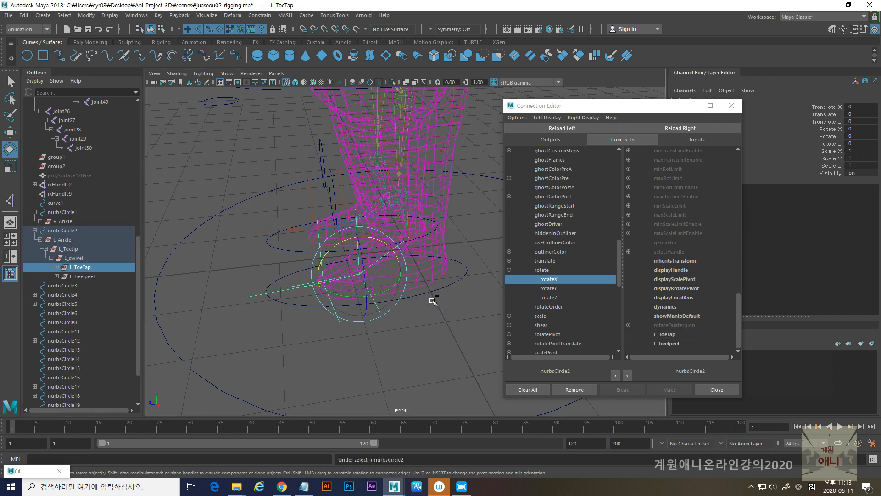
key(ctrl+z)
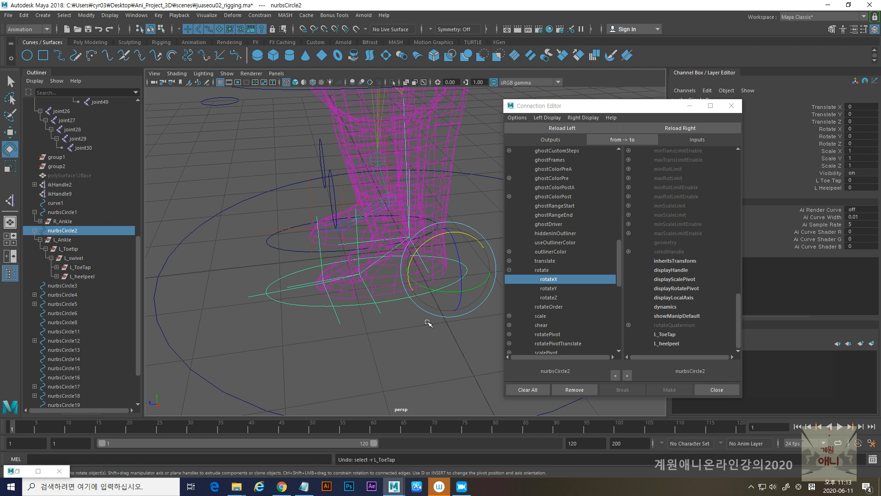
- Reload nurbsCircle2 as the source and the L_ToeTap group as the target in the Connection Editor
click(440, 298)
click(445, 285)
click(560, 129)
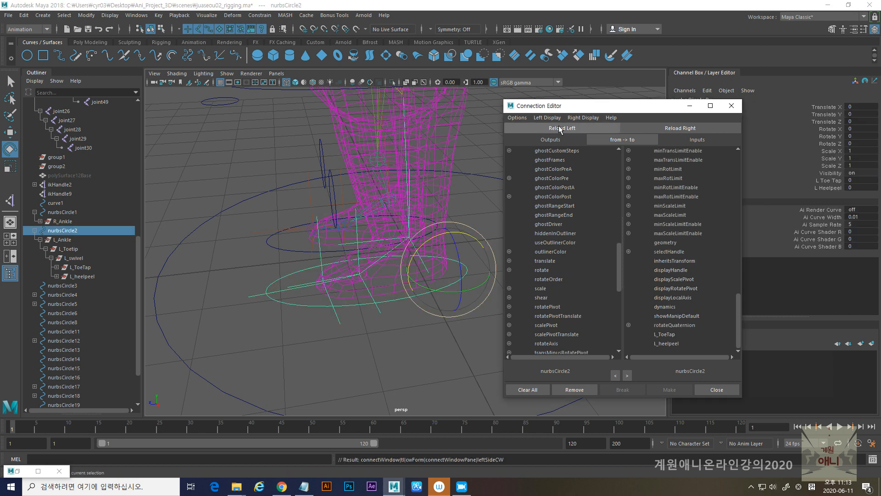
click(82, 268)
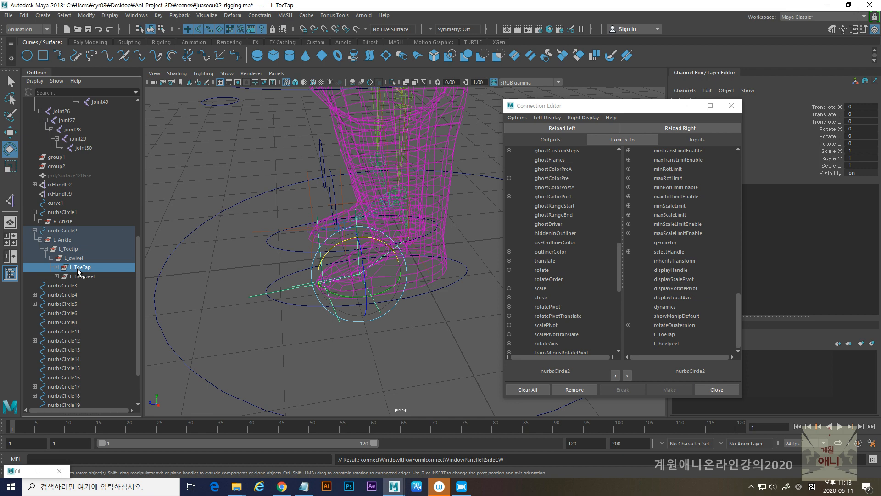
click(684, 129)
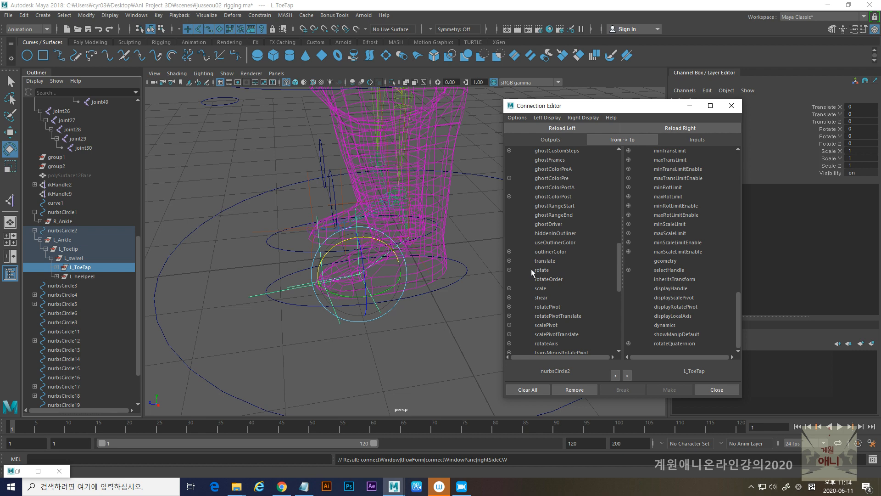
- Connect the controller's L_ToeTap attribute to rotateX of the L_ToeTap group and close the Connection Editor
drag(619, 267, 616, 337)
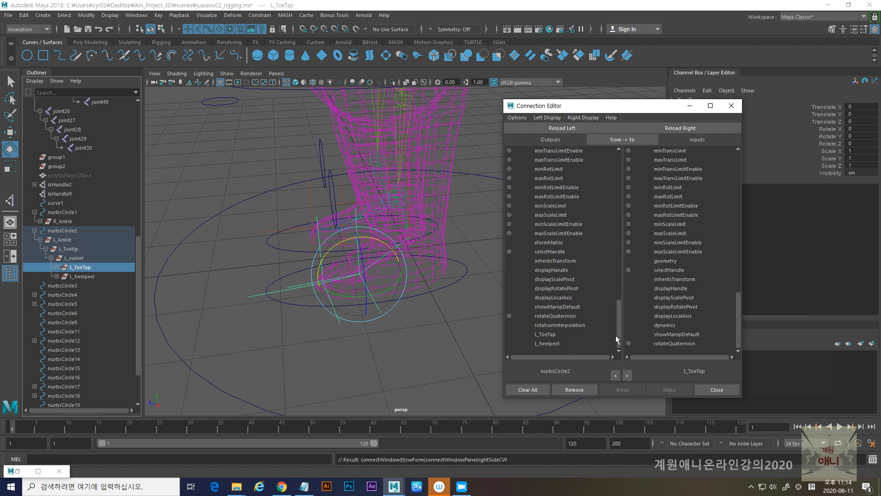
click(547, 335)
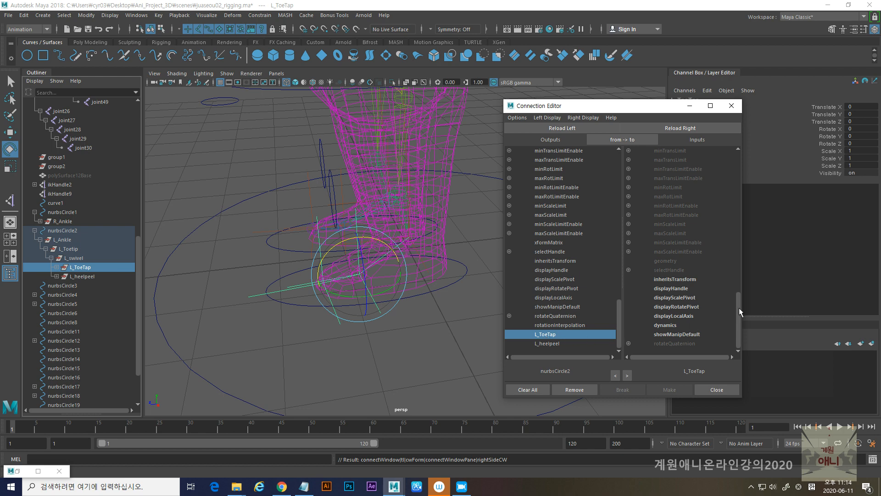
drag(739, 308, 741, 247)
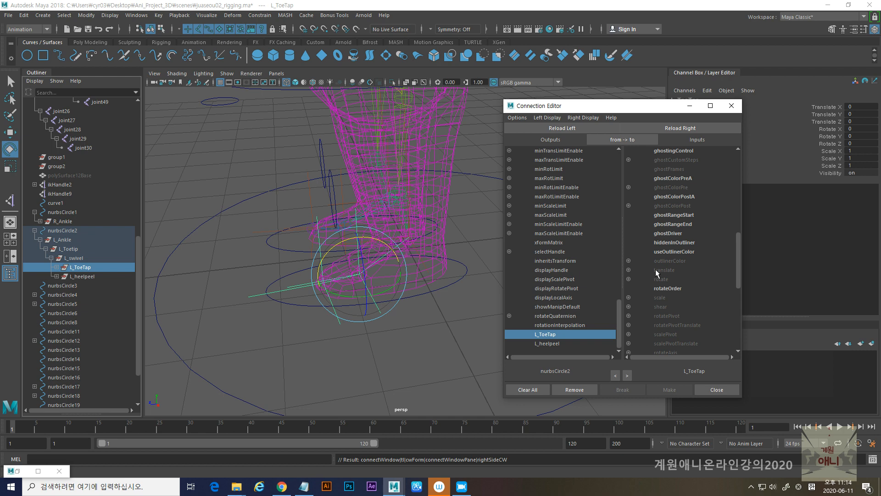
click(629, 279)
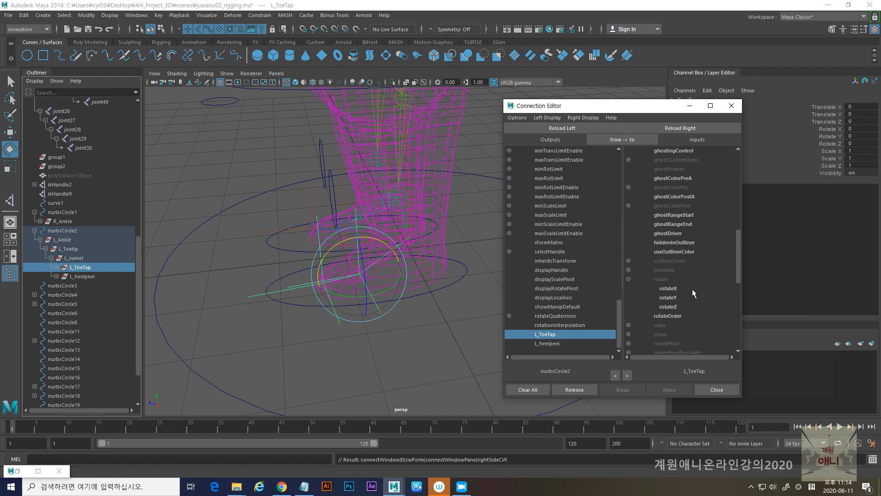
click(668, 289)
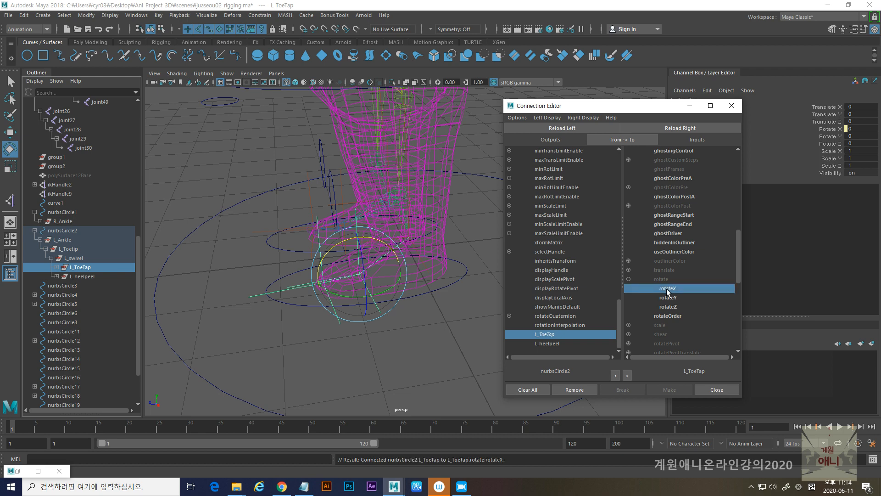
click(723, 109)
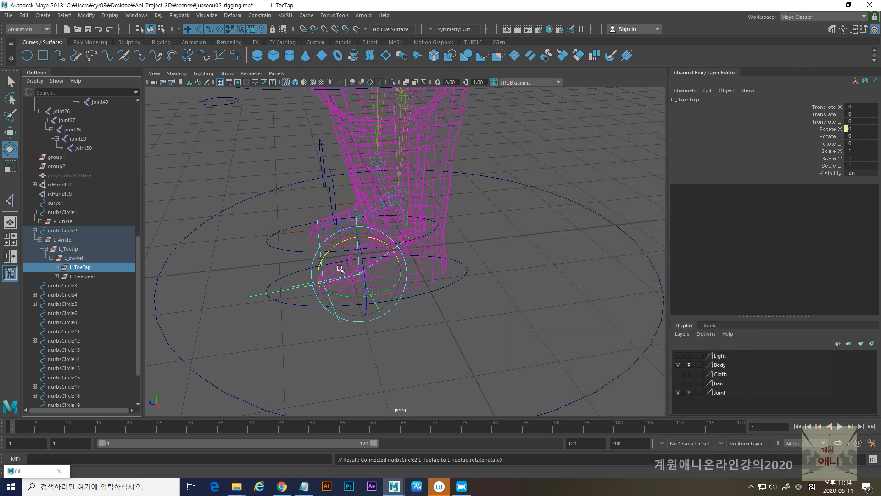
- Test the L Toe Tap attribute of nurbsCircle2 by varying its value interactively, and undo the changes
click(461, 279)
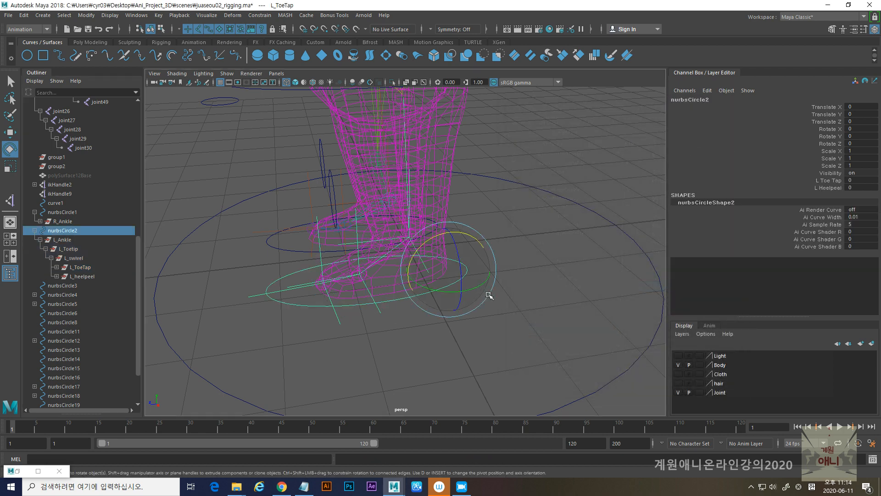
click(829, 180)
middle_drag(514, 202, 330, 238)
key(ctrl+z)
key(ctrl+z)
key(ctrl+z)
key(ctrl+z)
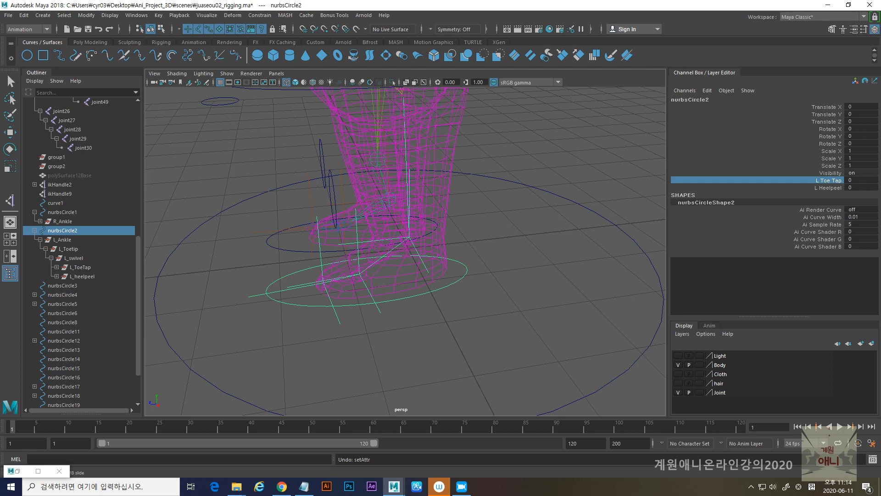
- Check the heelpeel rotation axis in the Notepad notes and reopen the Connection Editor with nurbsCircle2 as the source
key(alt+Tab)
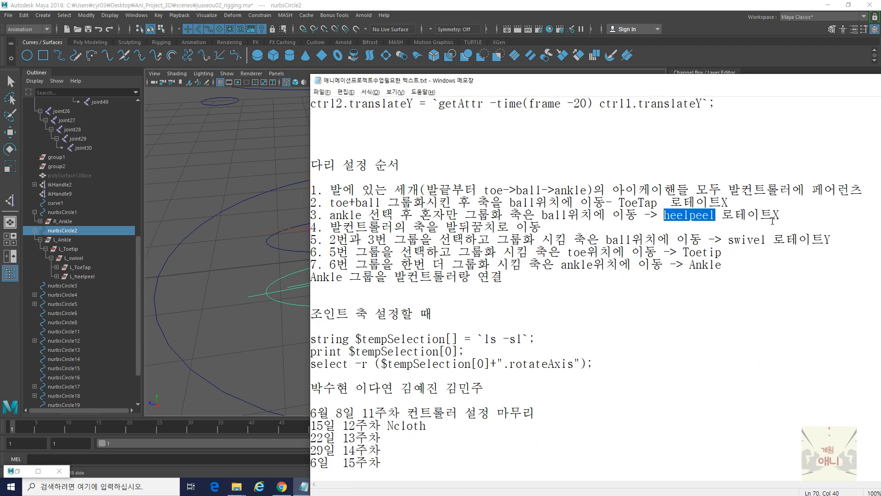
key(alt+Tab)
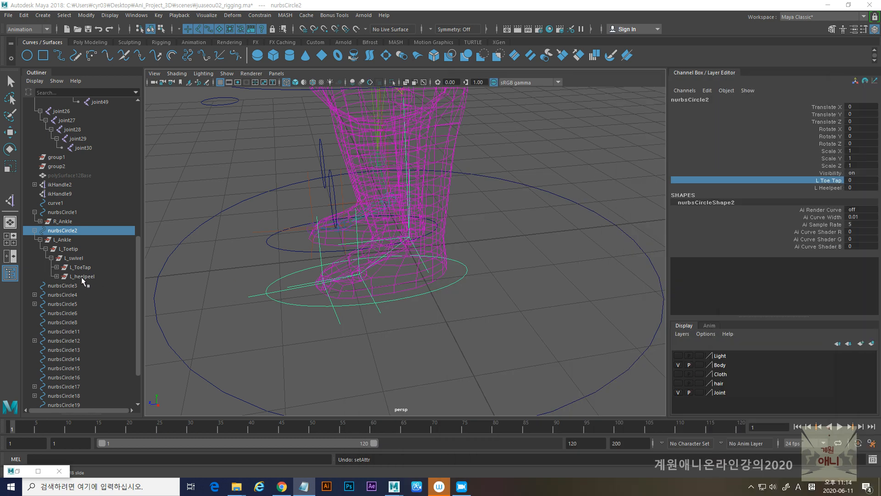
click(17, 472)
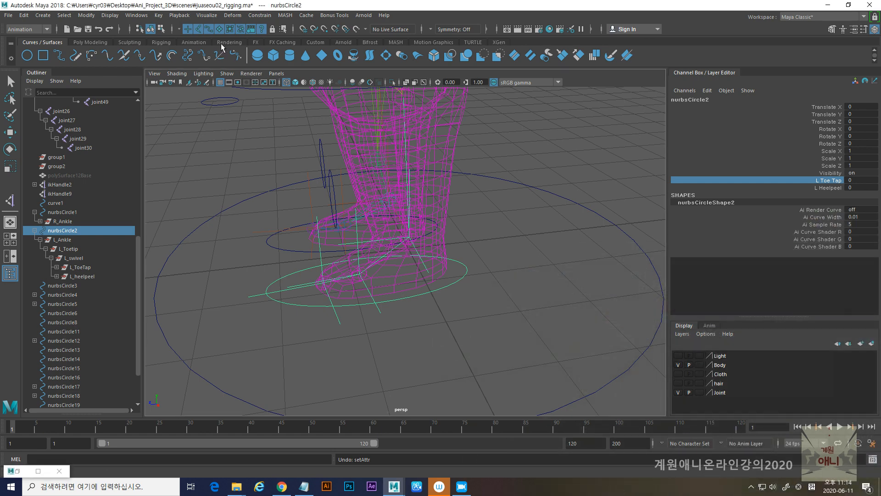
click(136, 16)
mouse_move(176, 56)
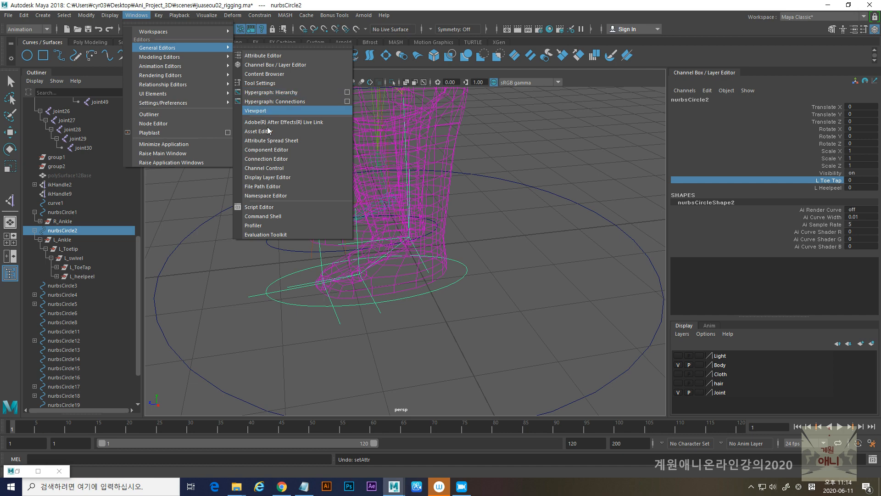
click(271, 160)
drag(615, 104, 595, 238)
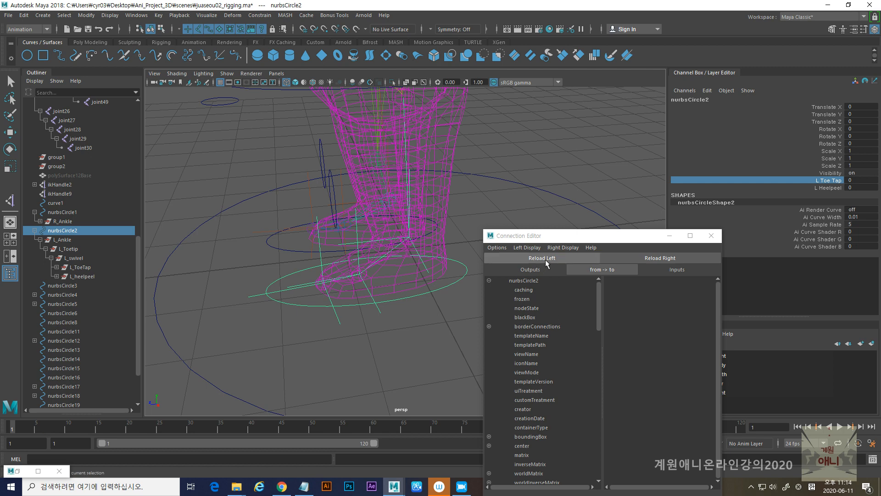
drag(580, 232, 560, 138)
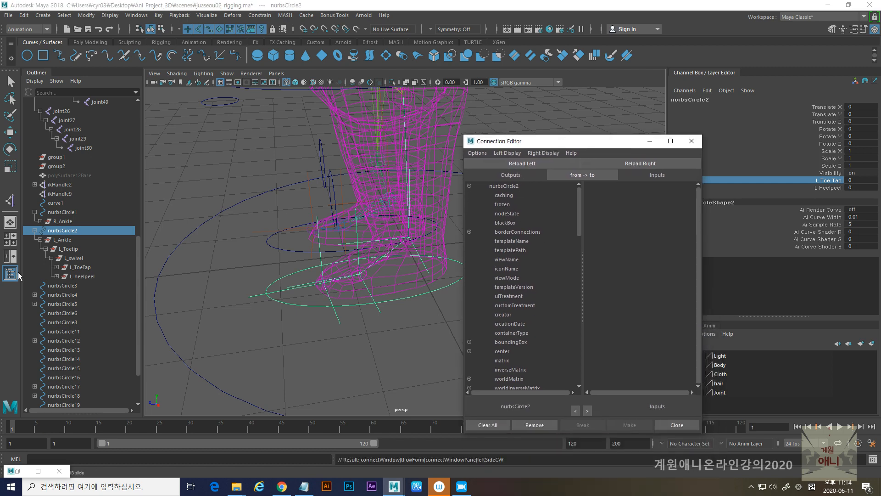
- Load the L_heelpeel group as the target, connect nurbsCircle2's L_heelpeel attribute to its rotateX, and close the Connection Editor
click(83, 276)
key(e)
click(637, 164)
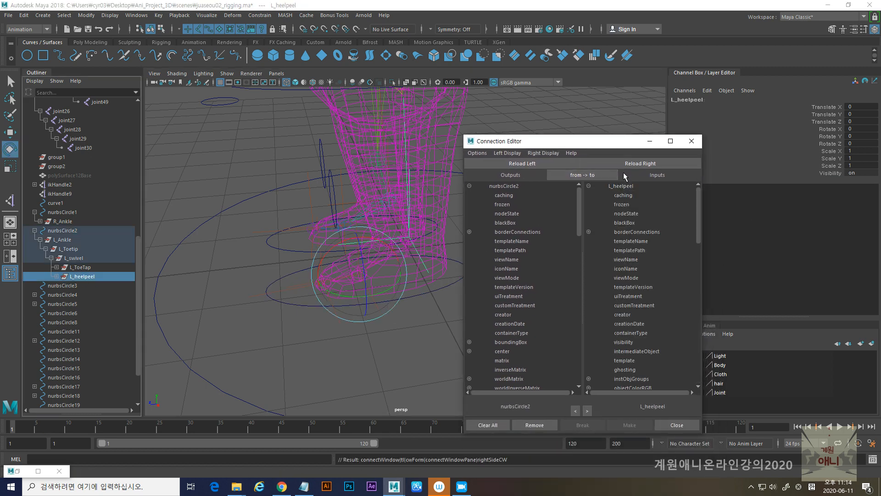
scroll(521, 308, down, 10)
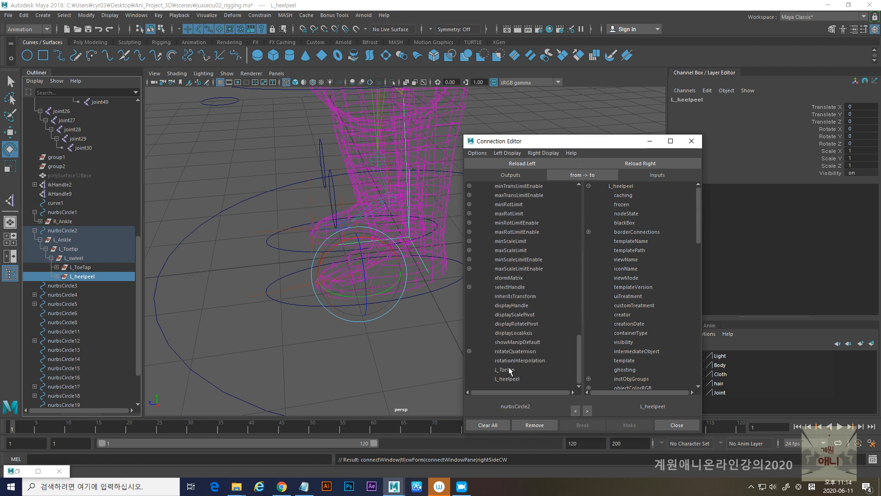
click(505, 379)
drag(699, 221, 698, 304)
click(589, 296)
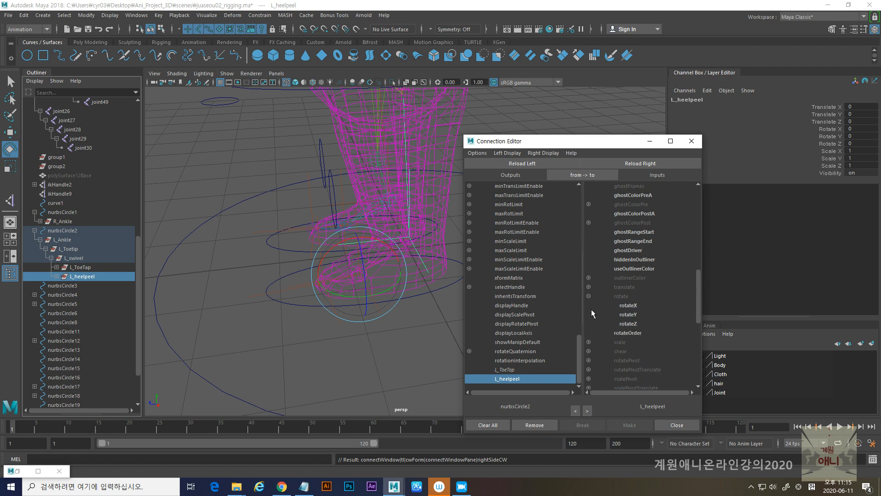
click(630, 305)
click(691, 140)
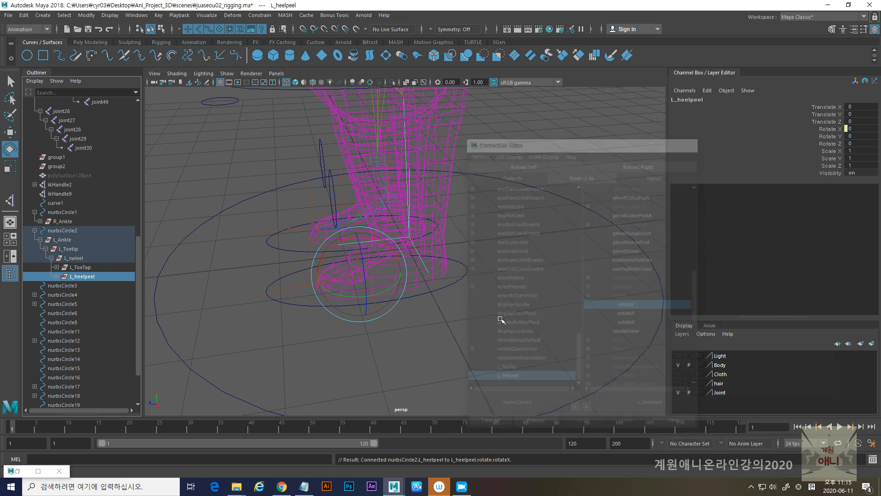
- Test nurbsCircle2's L Heelpeel attribute in smooth-shaded display by varying its value interactively, and reset it to 0
click(461, 284)
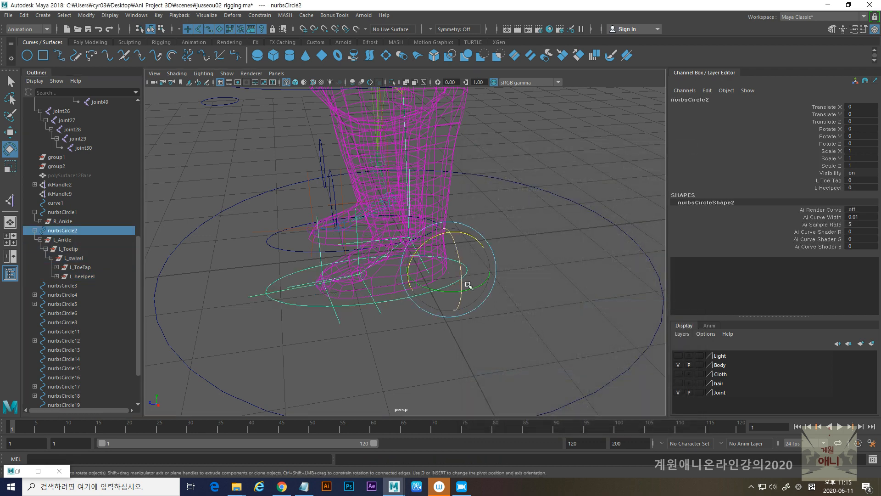
click(828, 187)
middle_drag(527, 238, 469, 239)
key(5)
mouse_move(535, 231)
middle_down()
mouse_move(705, 237)
mouse_move(675, 244)
middle_up()
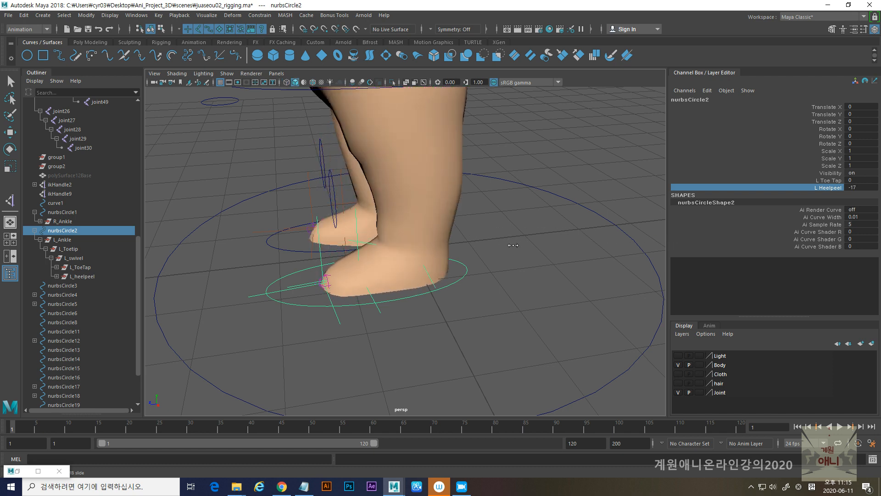
double_click(867, 187)
text(0)
key(Return)
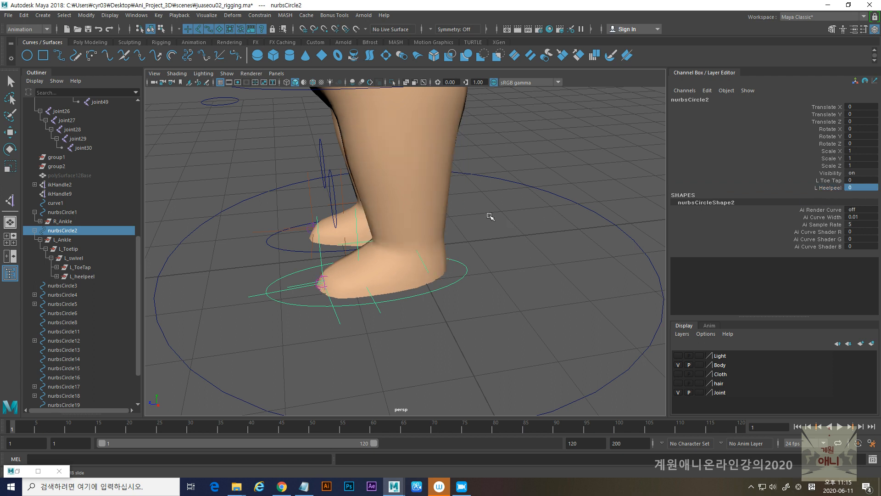
- In the Notepad notes, delete the line "Ankle 그룹을 발컨트롤러랑 연결" and move the notes away to return to Maya
click(304, 487)
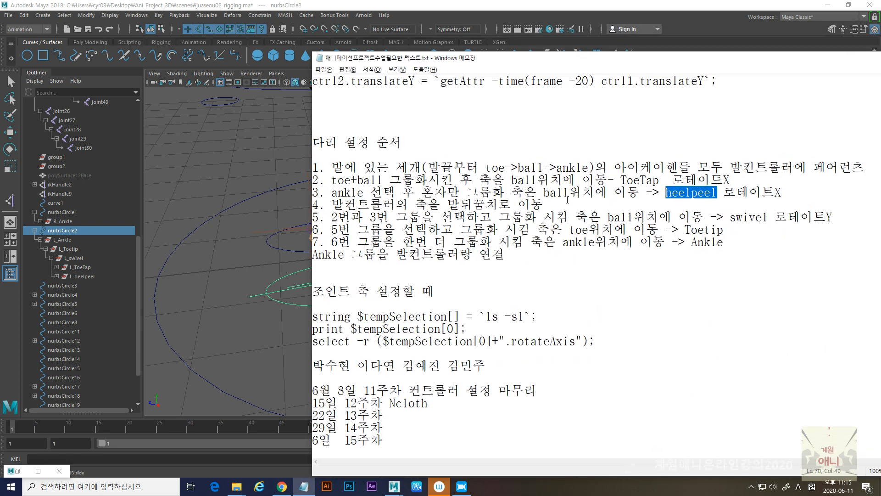
drag(672, 63, 572, 64)
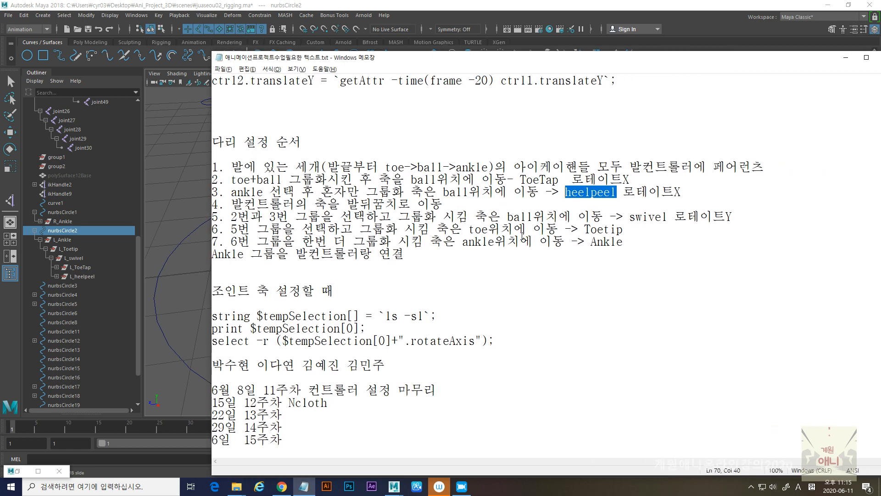
drag(416, 255, 239, 263)
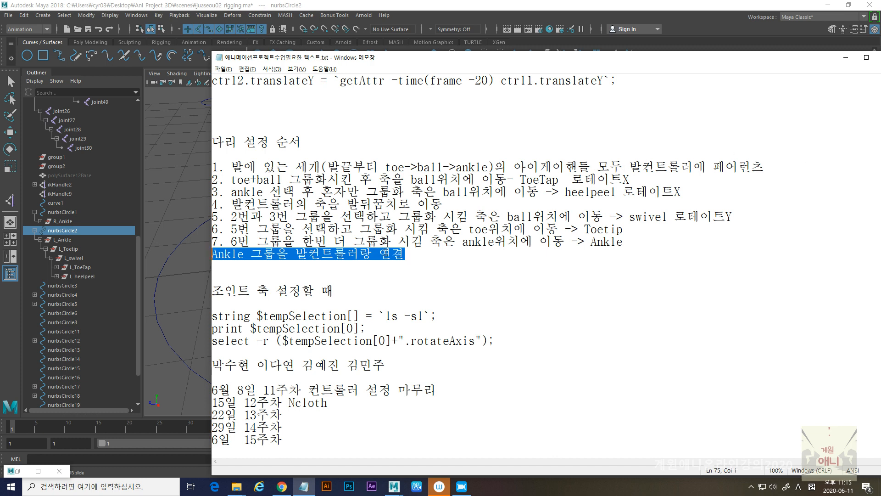
key(Delete)
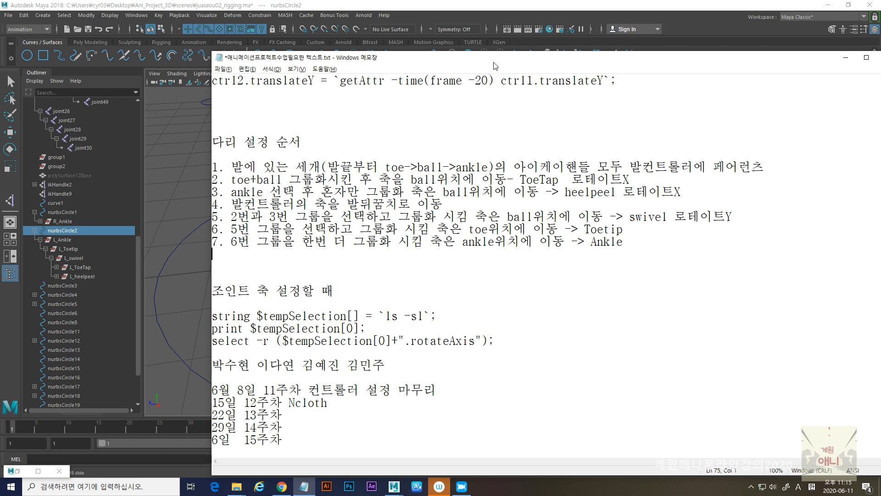
drag(496, 64, 459, 72)
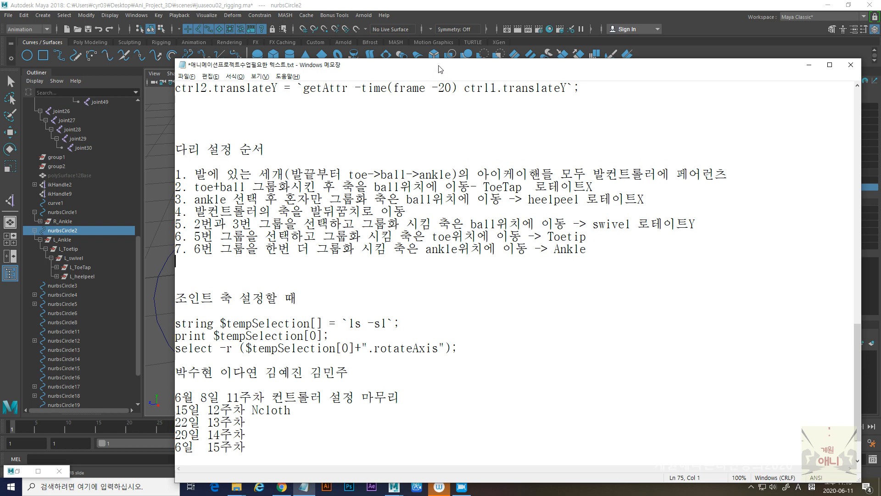
drag(440, 70, 880, 69)
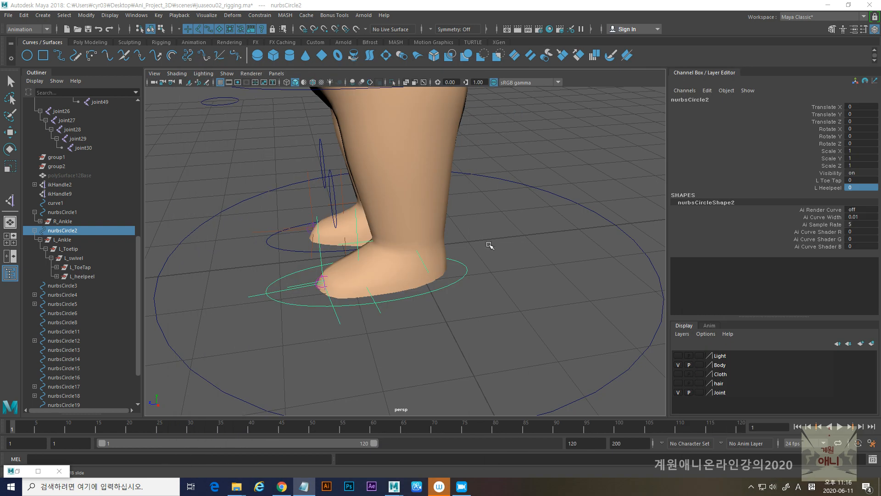
- Test-rotate the L_Ankle group about its X and Y axes and undo each rotation
alt+drag(507, 271, 472, 279)
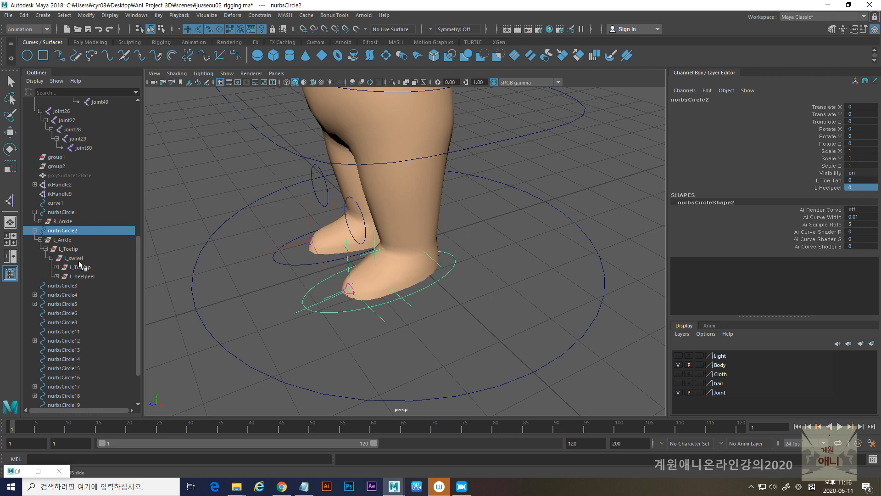
key(e)
click(62, 239)
alt+drag(393, 297, 379, 290)
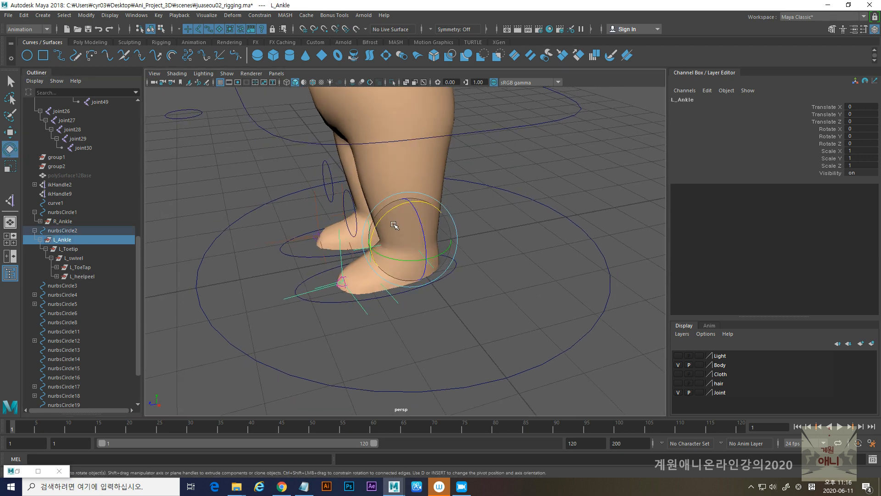
drag(378, 222, 387, 259)
key(ctrl+z)
key(ctrl+z)
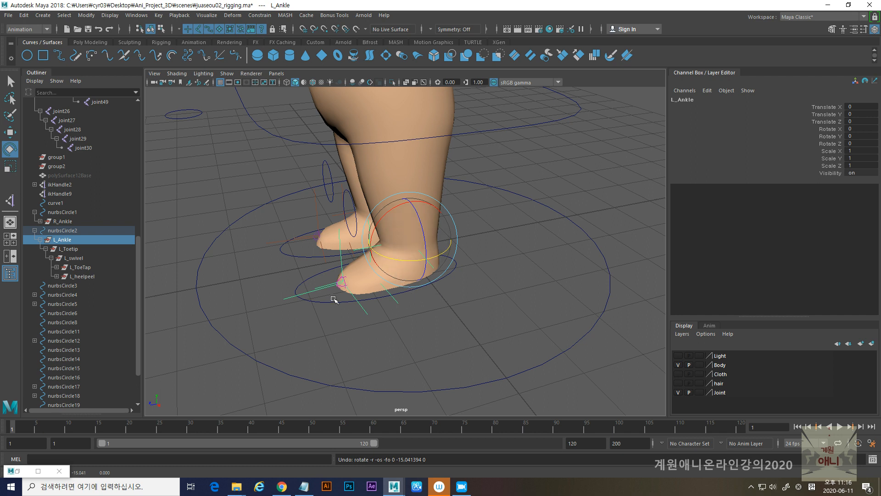
mouse_move(381, 220)
mouse_down()
mouse_move(373, 239)
mouse_move(388, 214)
mouse_move(372, 240)
mouse_move(396, 215)
mouse_up()
key(ctrl+z)
- Test-rotate the nurbsCircle2 foot controller about its heel pivot on the Y and X axes, and undo the rotations
click(333, 301)
mouse_move(427, 281)
mouse_down()
mouse_move(445, 284)
mouse_move(439, 291)
mouse_up()
key(ctrl+z)
key(ctrl+z)
key(ctrl+z)
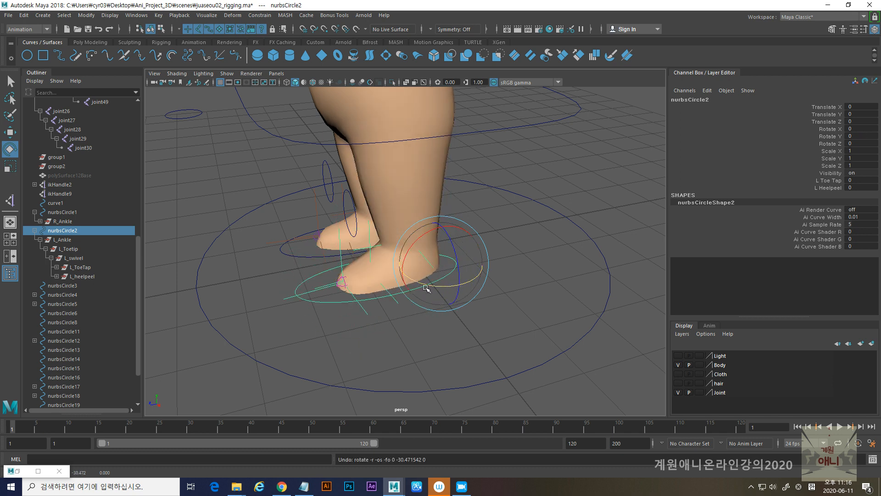
mouse_move(409, 255)
mouse_down()
mouse_move(408, 263)
mouse_move(406, 253)
mouse_move(423, 251)
mouse_move(415, 258)
mouse_up()
key(ctrl+z)
- Test lifting the foot by moving the nurbsCircle2 controller upward, and undo the move
key(w)
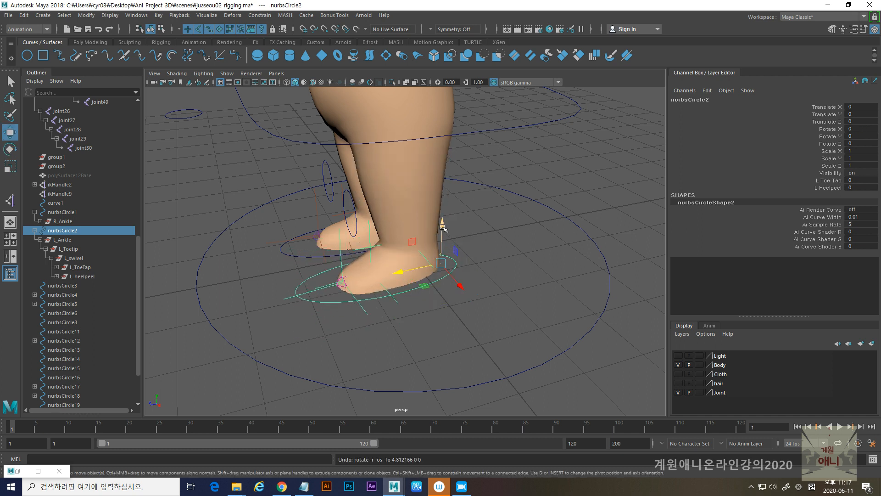
drag(443, 224, 443, 195)
drag(400, 242, 357, 262)
key(ctrl+z)
- Test-rotate the L_Ankle group about X to compare its pivot with the controller's, and undo the rotation
alt+drag(415, 278, 285, 262)
click(64, 239)
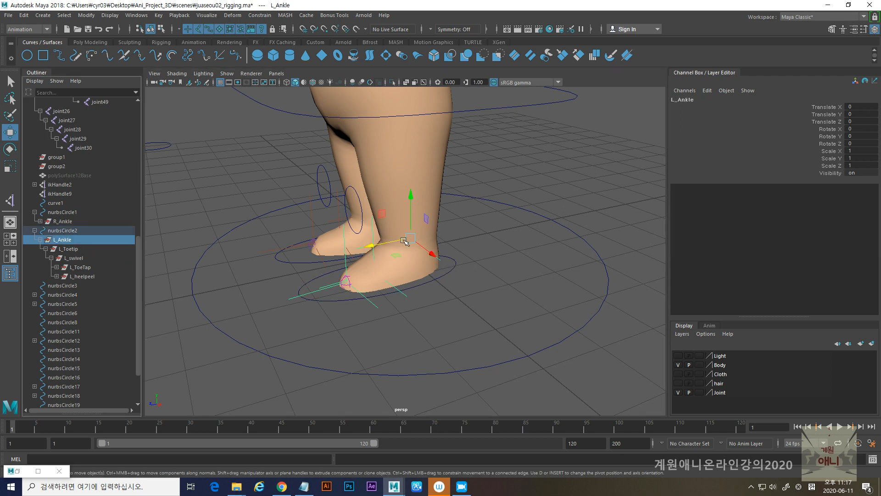
key(e)
mouse_move(382, 217)
mouse_down()
mouse_move(388, 210)
mouse_move(382, 229)
mouse_up()
key(ctrl+z)
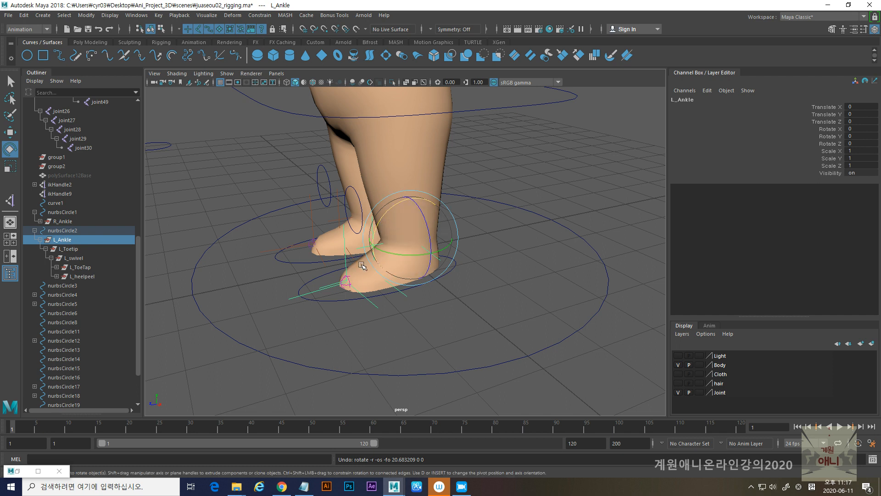
- Inspect the L_heelpeel group's pivot, vary nurbsCircle2's L Toe Tap attribute interactively, and undo the changes
click(84, 277)
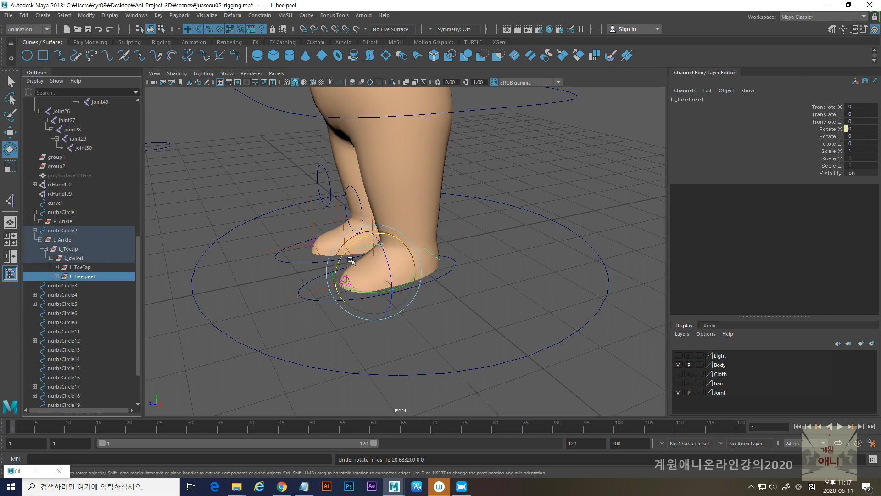
scroll(370, 338, up, 4)
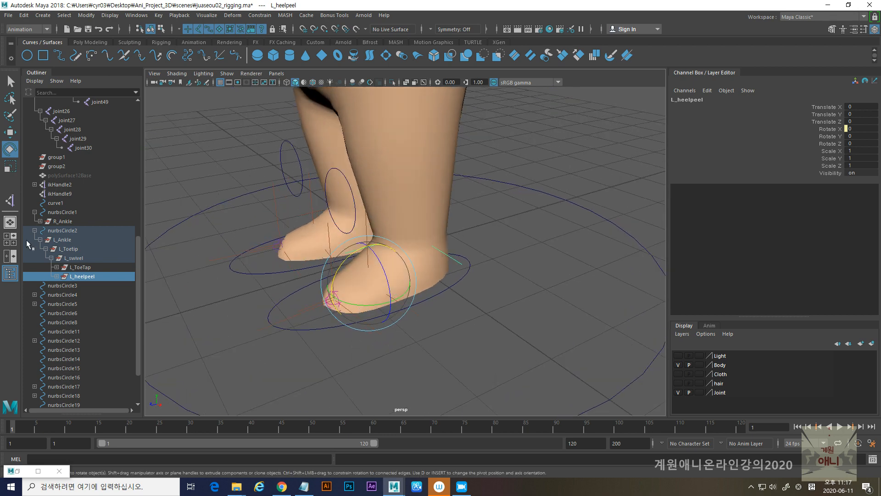
click(301, 326)
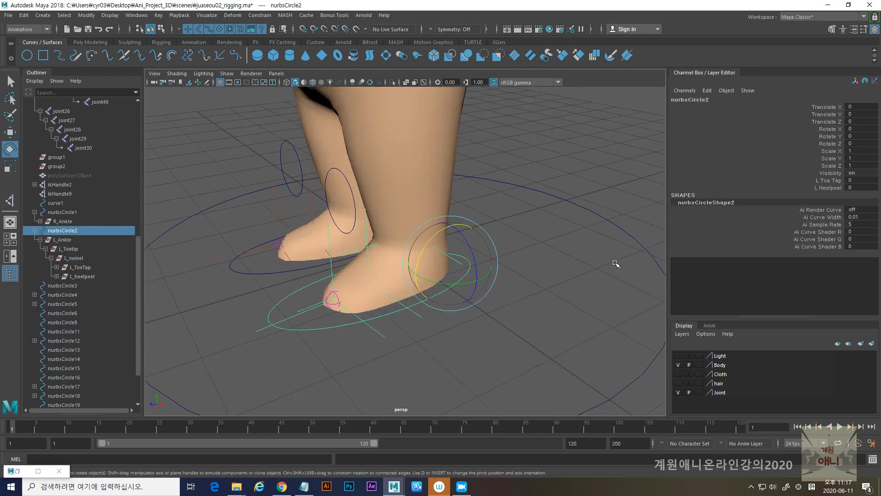
click(834, 181)
middle_drag(602, 237, 546, 269)
key(ctrl+z)
key(ctrl+z)
key(ctrl+z)
key(ctrl+z)
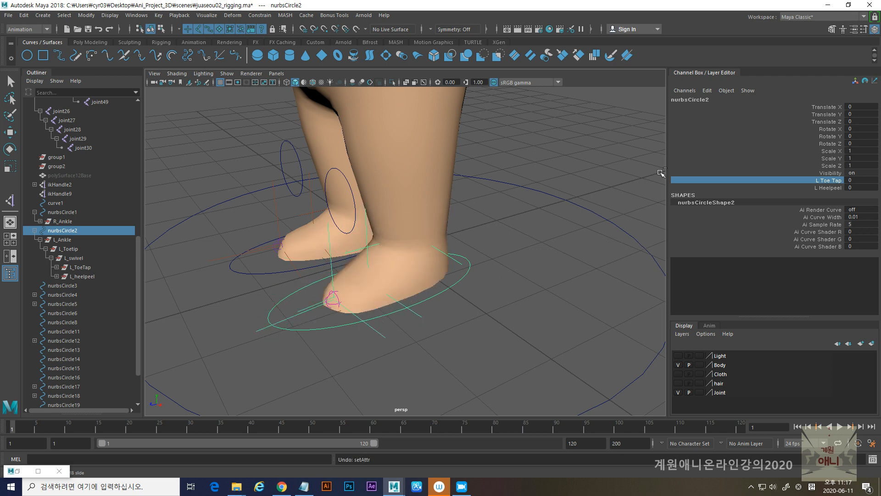
- Raise nurbsCircle2's L Heelpeel to 21, test-rotate the controller about Y in that pose, and undo both changes
click(830, 188)
middle_drag(534, 296, 630, 299)
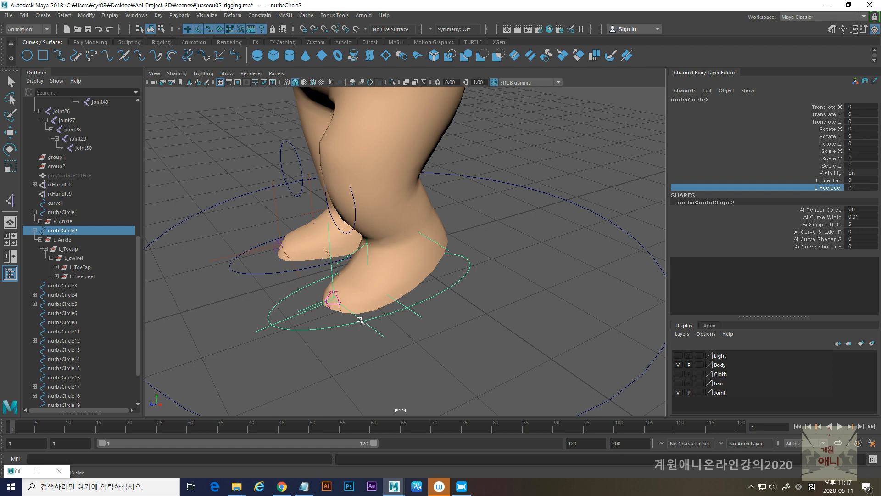
key(w)
key(e)
mouse_move(440, 286)
mouse_down()
mouse_move(468, 286)
mouse_move(452, 291)
mouse_up()
key(ctrl+z)
key(ctrl+z)
key(ctrl+z)
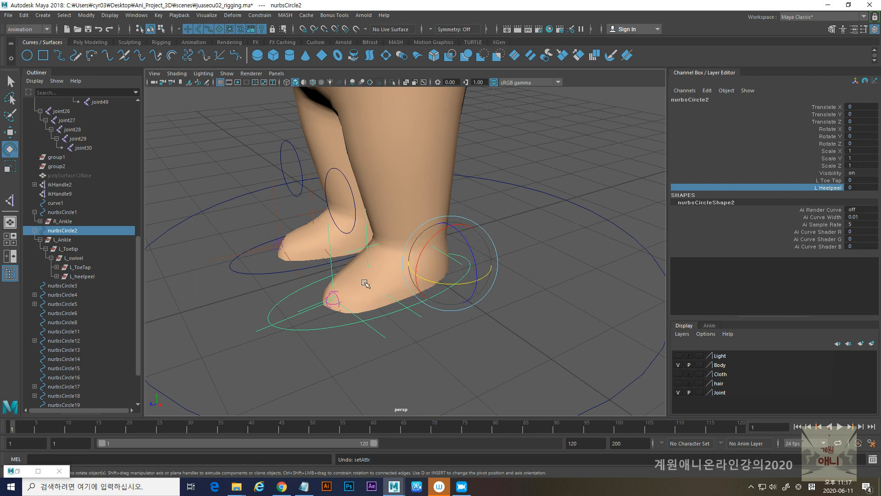
- Test-rotate the L_Ankle group again at the ankle pivot and undo the rotations
click(60, 240)
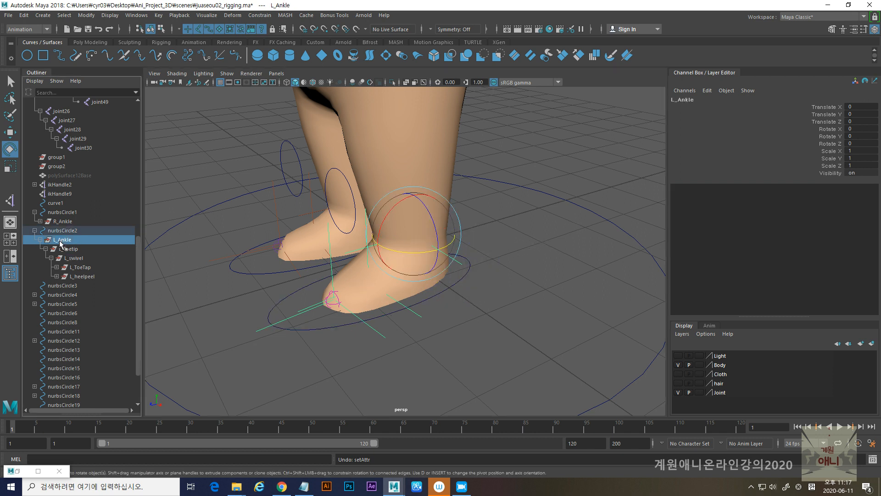
drag(403, 251, 383, 228)
key(ctrl+z)
key(ctrl+z)
key(ctrl+z)
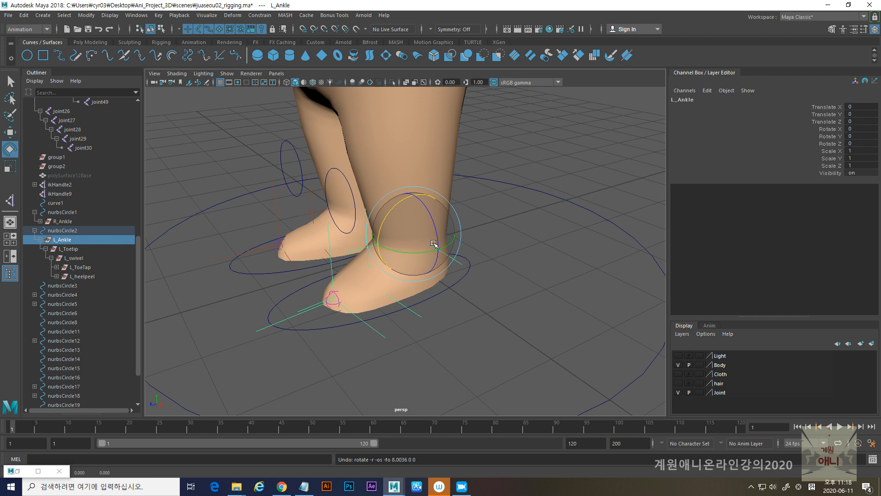
- Test-rotate the L_Toetip group about its X, Y and Z axes, undoing each rotation
click(430, 298)
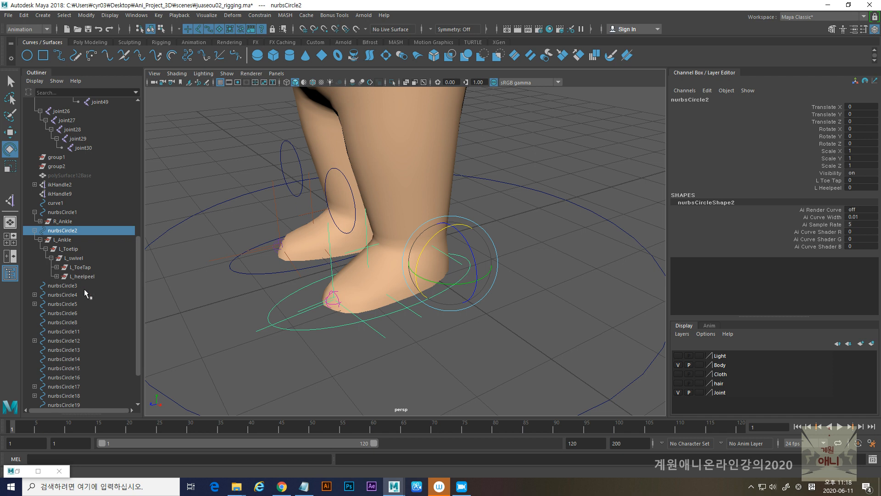
click(69, 249)
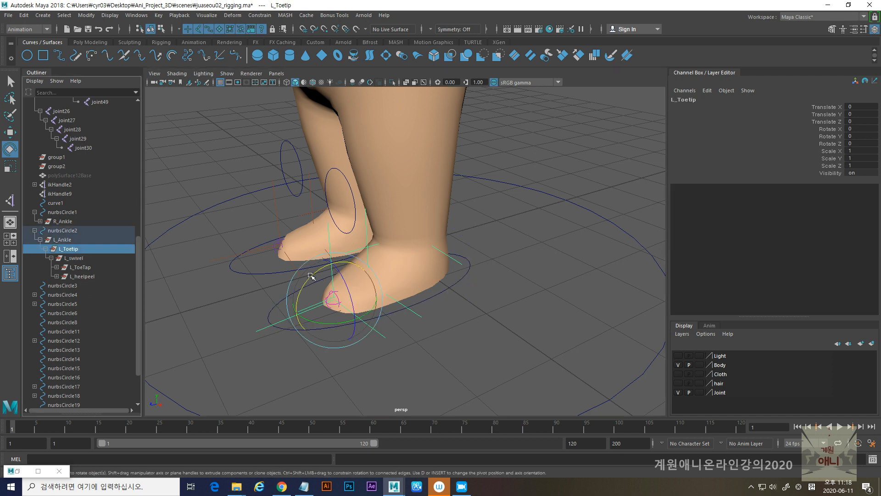
drag(308, 278, 327, 266)
key(ctrl+z)
key(ctrl+z)
mouse_move(327, 324)
mouse_down()
mouse_move(351, 323)
mouse_move(307, 322)
mouse_move(340, 312)
mouse_move(332, 320)
mouse_up()
key(ctrl+z)
key(ctrl+z)
key(ctrl+z)
key(ctrl+z)
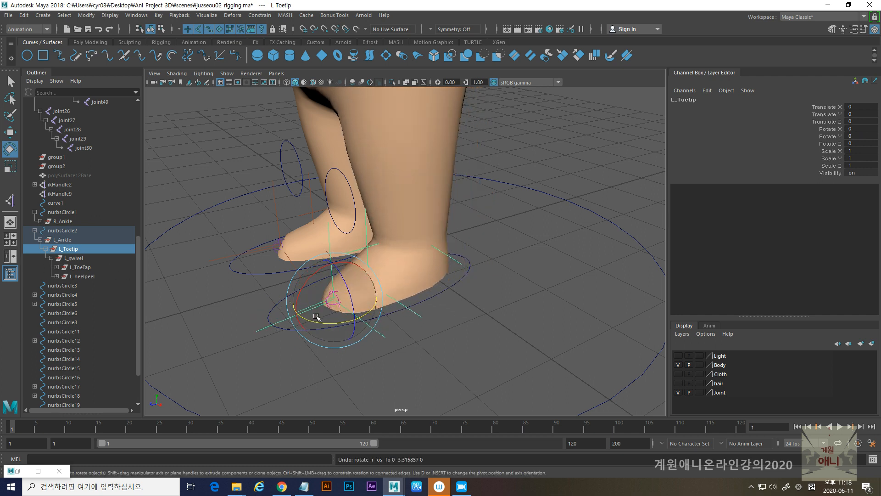
mouse_move(316, 317)
mouse_down()
mouse_move(322, 324)
mouse_move(315, 320)
mouse_up()
key(ctrl+z)
drag(307, 282, 291, 300)
key(ctrl+z)
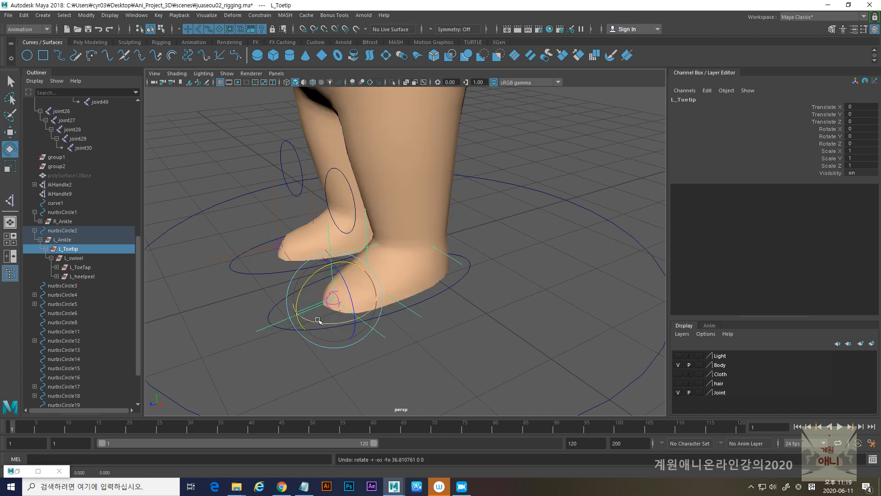
mouse_move(343, 302)
mouse_down()
mouse_move(348, 292)
mouse_move(337, 301)
mouse_up()
key(ctrl+z)
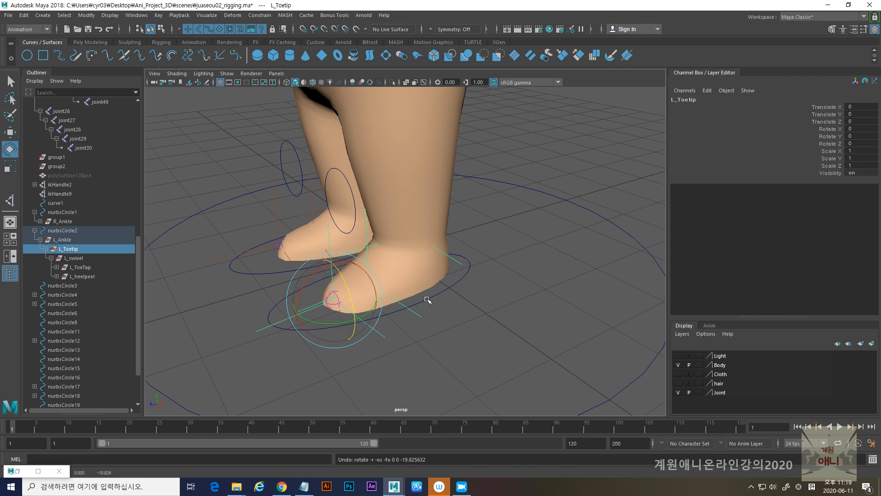
- Test-rotate the nurbsCircle2 controller about Z, undo the rotation, and reselect the L_Toetip group
click(428, 300)
drag(463, 236, 448, 258)
key(ctrl+z)
key(ctrl+z)
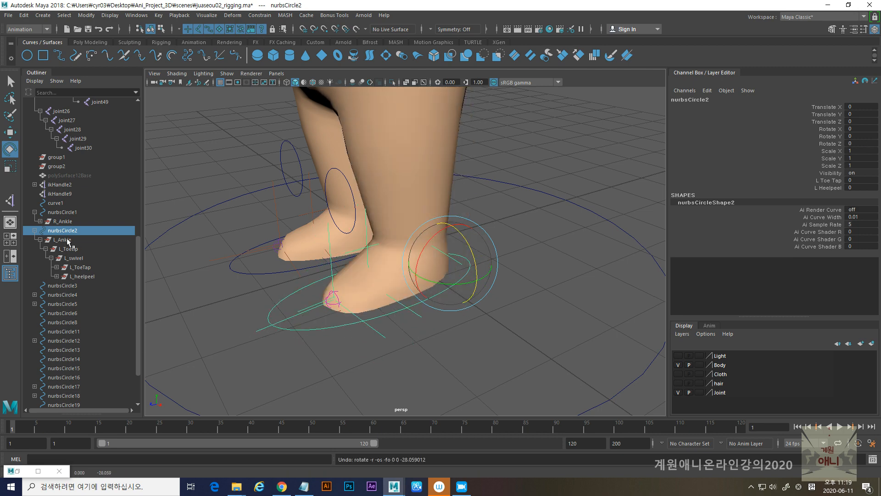
click(73, 250)
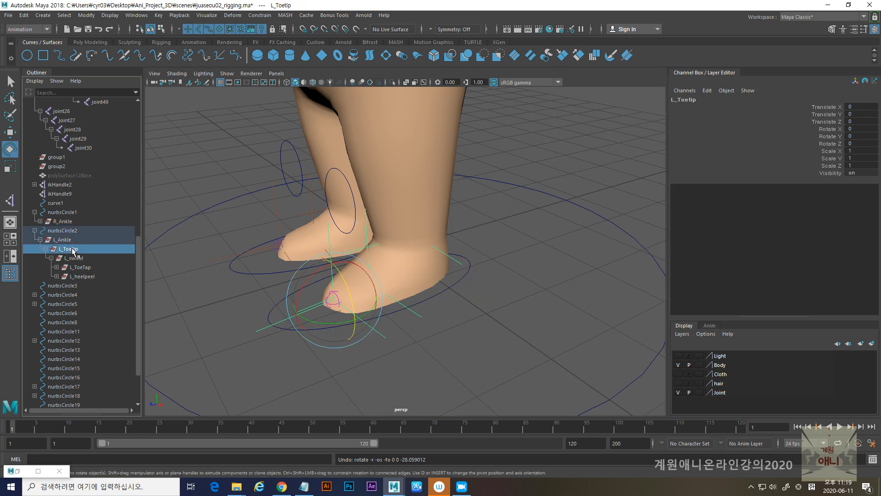
- Collapse the nurbsCircle2 hierarchy and examine the whole character and its controllers from several angles
click(35, 230)
alt+right_drag(498, 278, 302, 256)
alt+middle_drag(279, 243, 269, 281)
alt+drag(270, 281, 328, 269)
alt+middle_drag(332, 250, 332, 287)
alt+drag(332, 287, 308, 287)
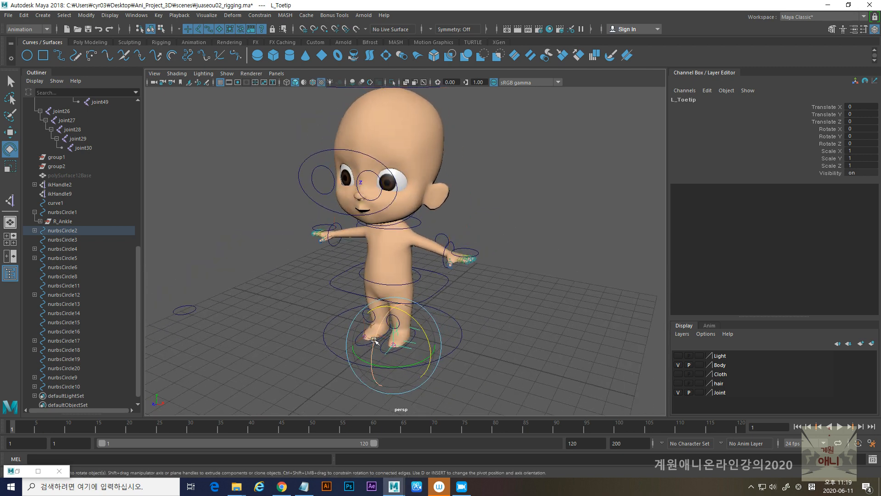
mouse_move(348, 341)
alt+middle_down()
mouse_move(355, 315)
mouse_move(349, 355)
alt+middle_up()
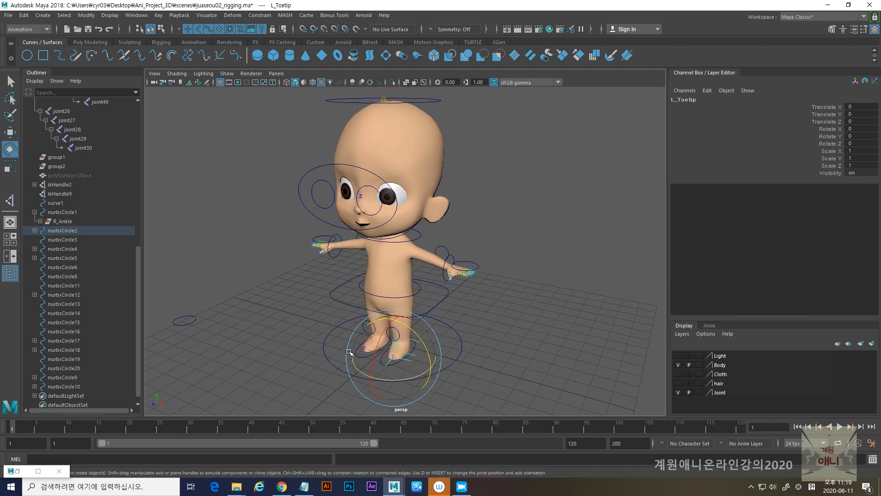
alt+middle_drag(373, 232, 367, 280)
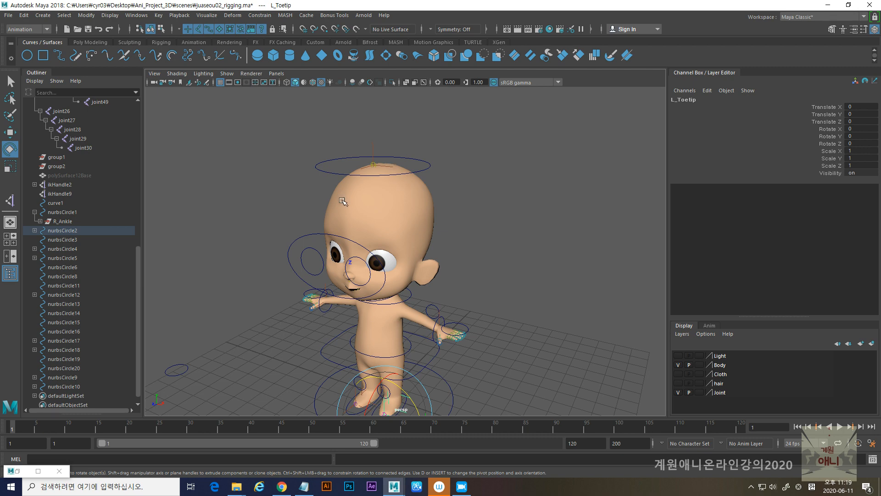
alt+middle_drag(342, 202, 344, 138)
alt+right_drag(344, 138, 346, 222)
alt+drag(347, 221, 368, 228)
alt+middle_drag(367, 228, 381, 215)
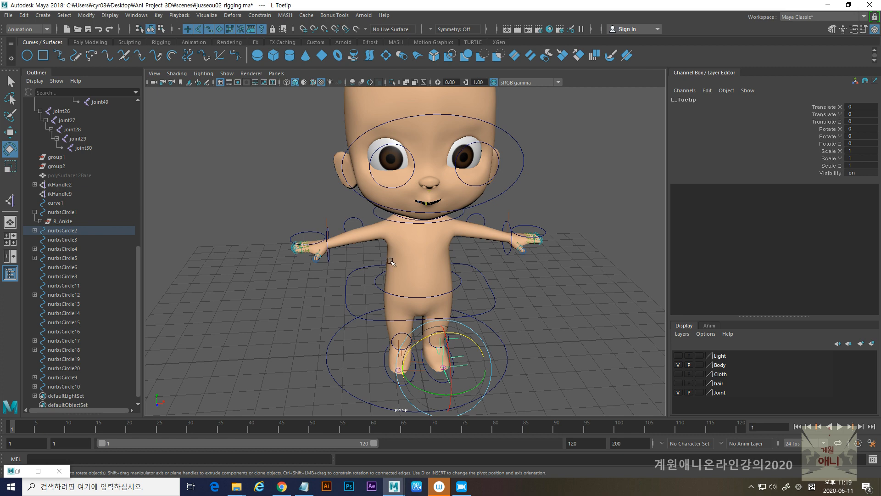
alt+right_drag(354, 249, 359, 277)
mouse_move(360, 277)
alt+mouse_down()
mouse_move(335, 274)
mouse_move(345, 280)
alt+mouse_up()
alt+right_drag(293, 238, 310, 260)
alt+drag(312, 263, 351, 325)
alt+right_drag(397, 335, 403, 292)
alt+drag(403, 293, 402, 179)
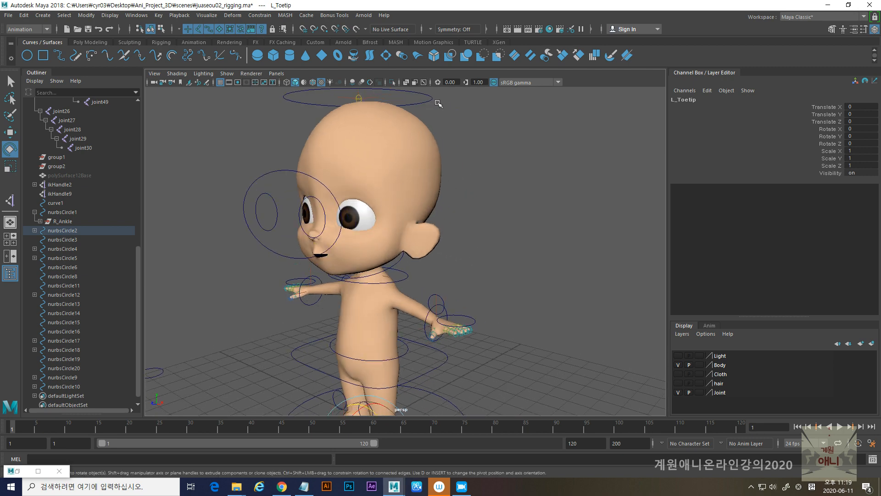
- Test-move the head controller nurbsCircle5 along Z and undo the move
click(430, 97)
alt+drag(434, 260, 429, 156)
click(401, 251)
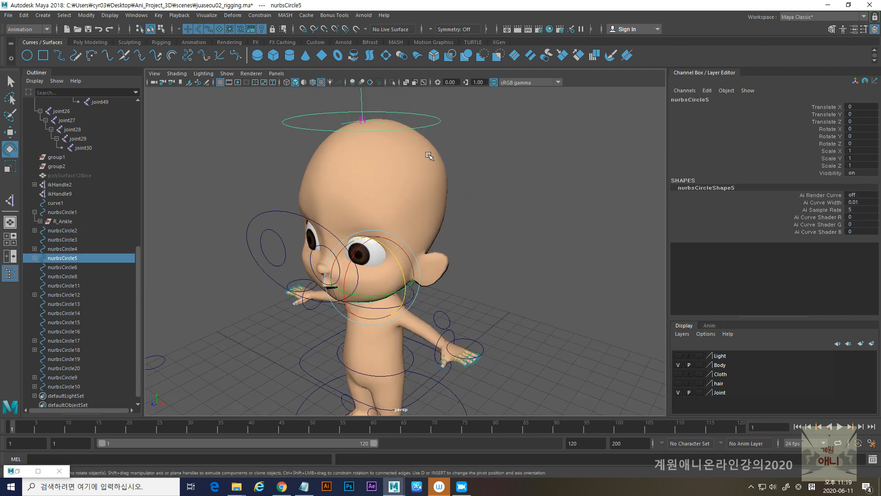
alt+drag(402, 285, 408, 289)
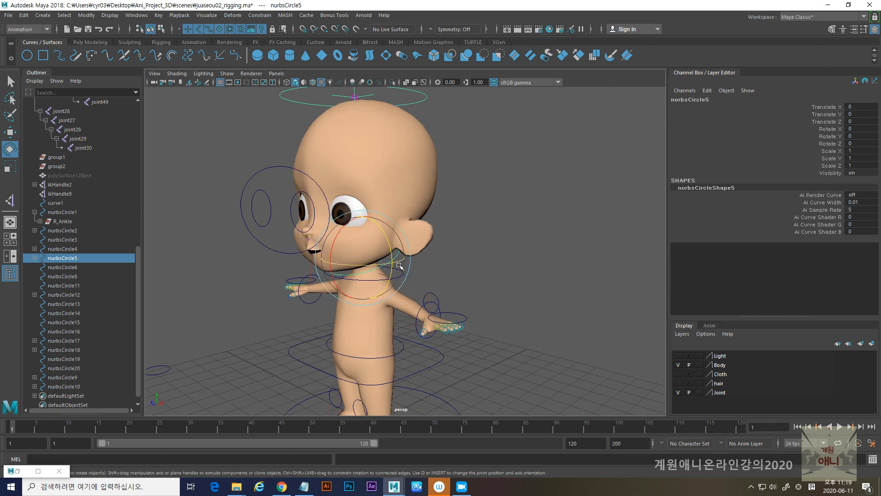
click(430, 275)
click(395, 262)
alt+drag(395, 262, 325, 268)
key(w)
key(ctrl+z)
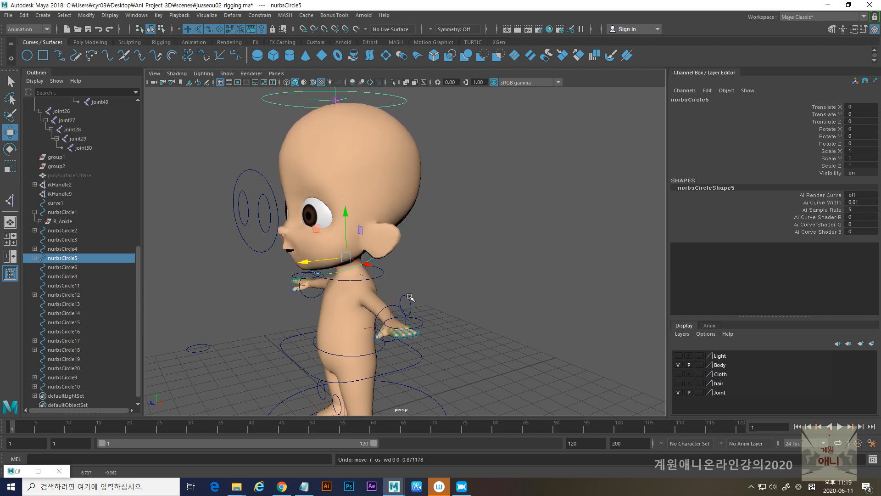
- Parent the head controller nurbsCircle5 to the neck-base controller nurbsCircle18, then test-move nurbsCircle18 and undo the move
alt+drag(298, 296, 364, 295)
alt+right_drag(403, 273, 424, 280)
alt+drag(424, 281, 425, 273)
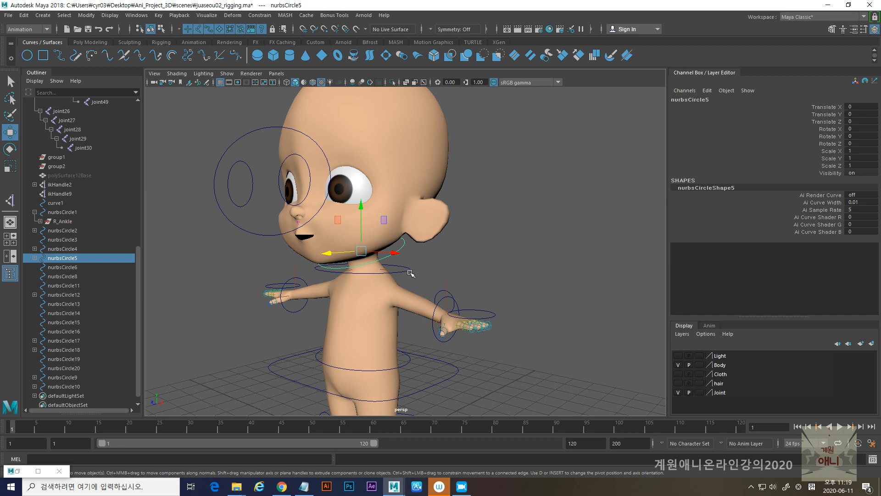
shift+click(409, 271)
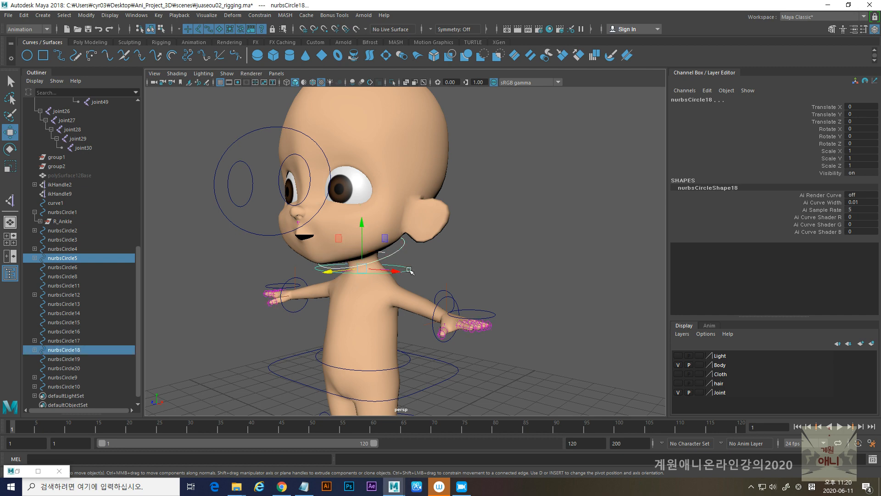
key(p)
click(409, 270)
alt+drag(388, 283, 331, 246)
key(ctrl+z)
- Parent the eye controllers nurbsCircle9, nurbsCircle10 and nurbsCircle11 in front of the face to the head controller nurbsCircle5
alt+drag(254, 329, 323, 325)
alt+middle_drag(341, 320, 312, 309)
alt+drag(406, 298, 330, 293)
alt+middle_drag(330, 293, 480, 294)
drag(329, 158, 356, 185)
scroll(434, 283, up, 5)
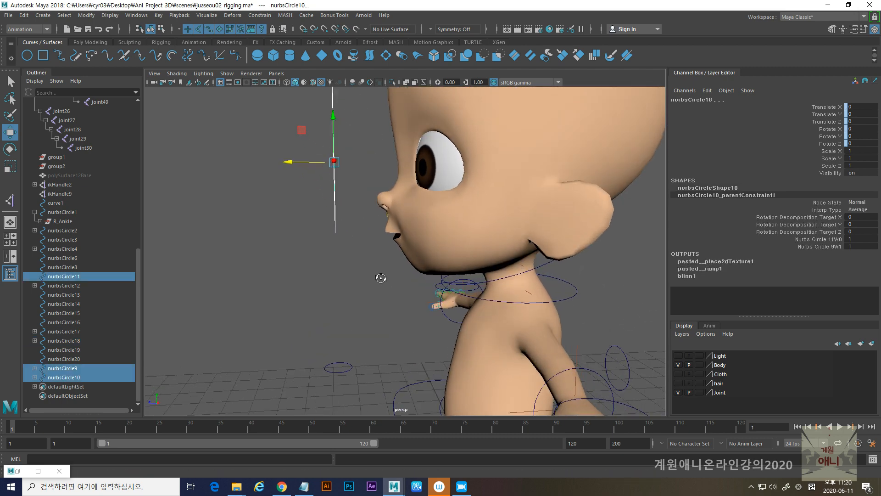
alt+drag(433, 283, 448, 275)
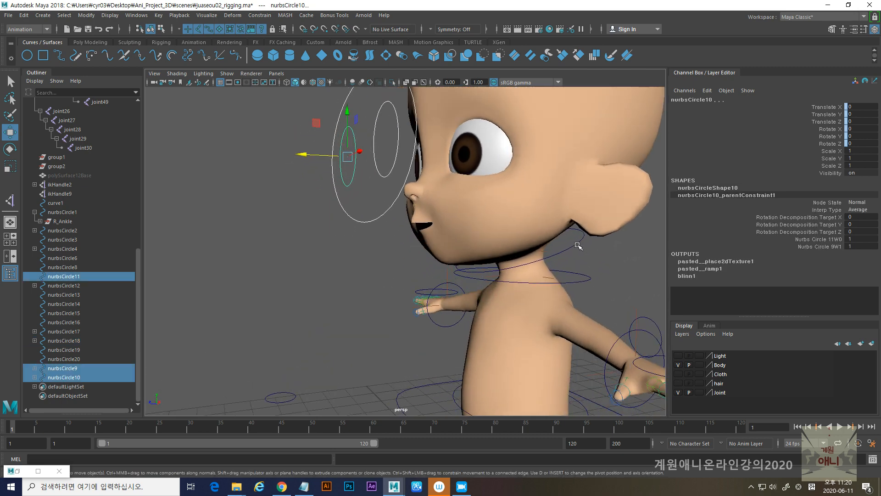
click(578, 245)
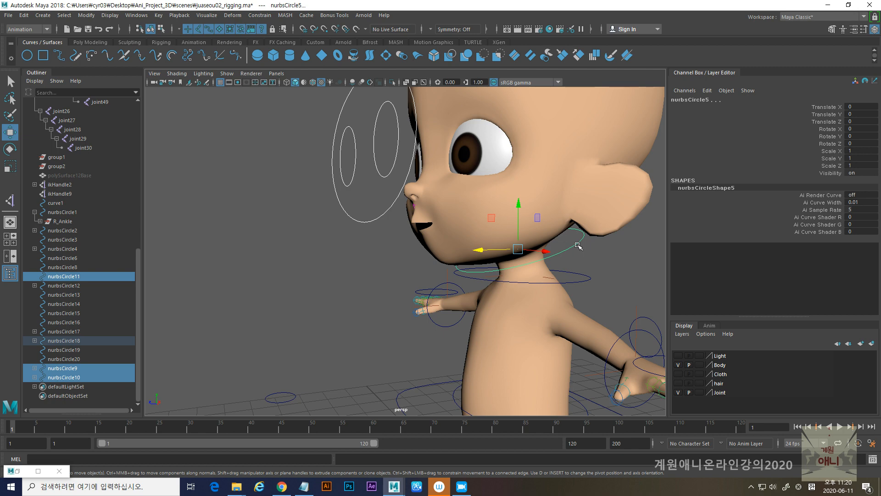
key(ctrl+z)
- Test-move nurbsCircle18 along Z and test-rotate it about X, undoing both changes
click(584, 277)
alt+drag(586, 307, 490, 275)
key(ctrl+z)
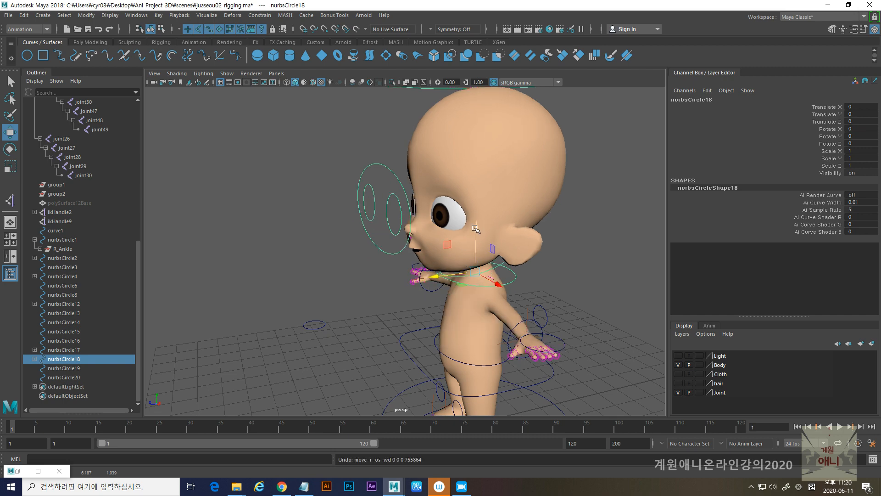
key(e)
mouse_move(473, 250)
mouse_down()
mouse_move(467, 233)
mouse_move(461, 241)
mouse_up()
mouse_move(473, 235)
mouse_down()
mouse_move(469, 275)
mouse_move(472, 237)
mouse_move(465, 256)
mouse_move(477, 246)
mouse_up()
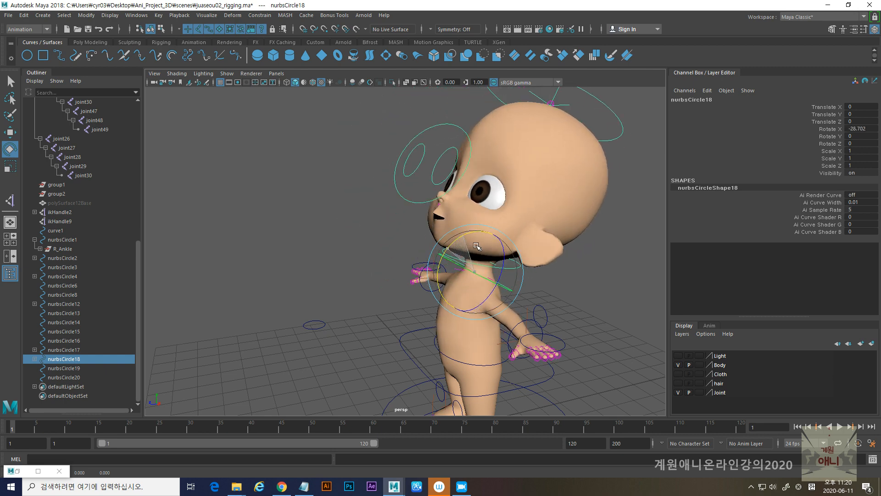
key(ctrl+z)
- Parent the controller nurbsCircle3 above the character's right hand to the right wrist controller nurbsCircle12
alt+drag(416, 288, 459, 280)
scroll(430, 334, up, 5)
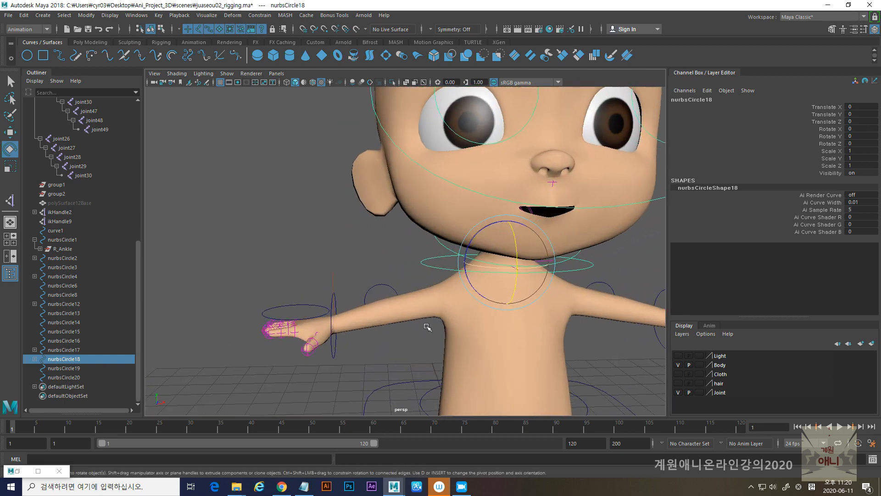
alt+drag(430, 334, 438, 358)
alt+middle_drag(338, 314, 404, 279)
click(350, 226)
scroll(384, 277, up, 5)
alt+drag(385, 278, 393, 235)
shift+click(387, 228)
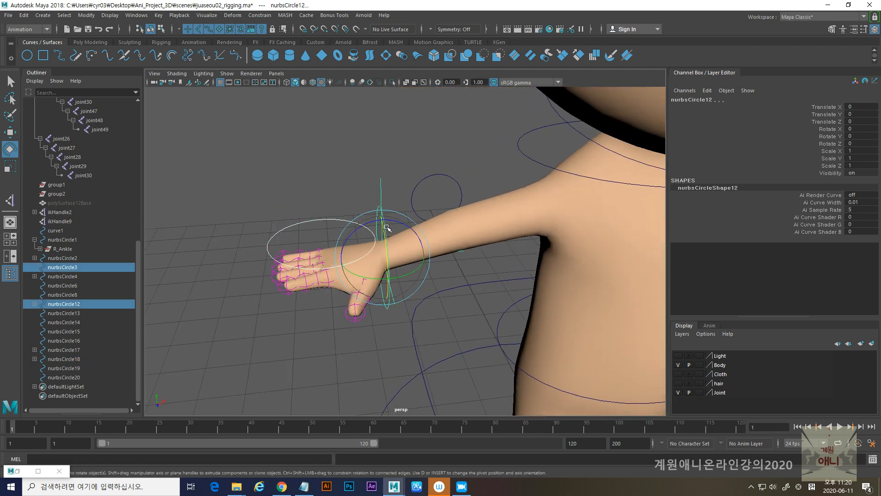
key(p)
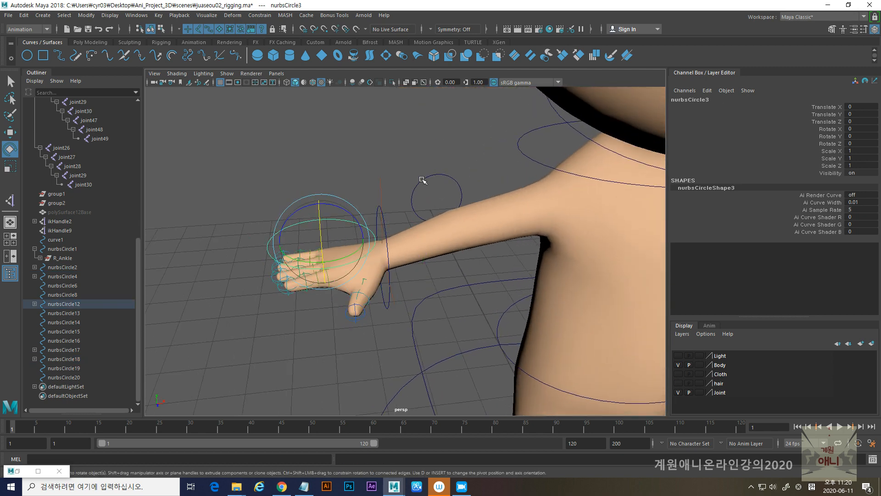
- Parent the right elbow controller nurbsCircle14 to the right wrist controller nurbsCircle12
click(422, 181)
shift+click(385, 234)
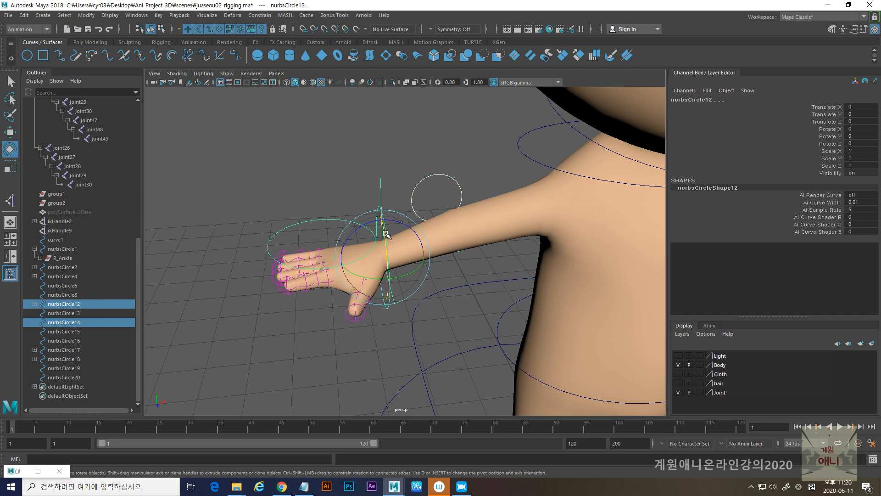
key(p)
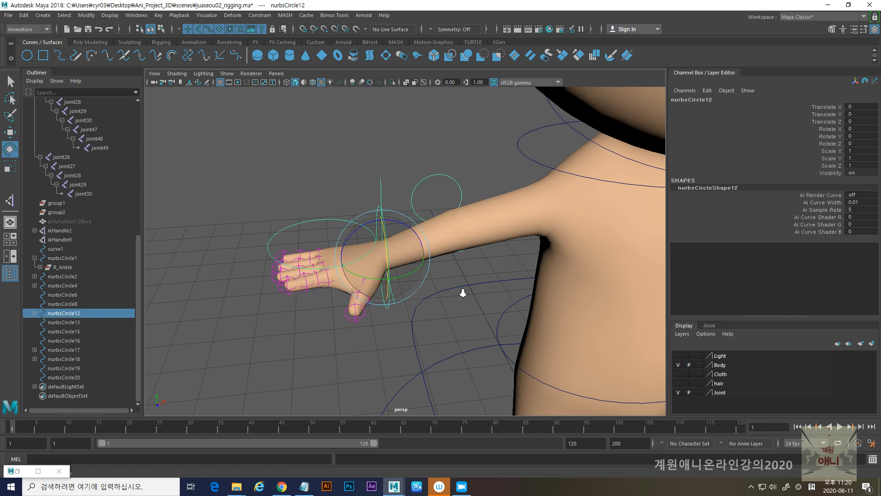
- Test-move the right wrist controller nurbsCircle12 and undo the moves
alt+right_drag(463, 293, 443, 294)
alt+drag(443, 294, 438, 287)
key(w)
drag(390, 263, 415, 255)
key(ctrl+z)
key(ctrl+z)
key(ctrl+z)
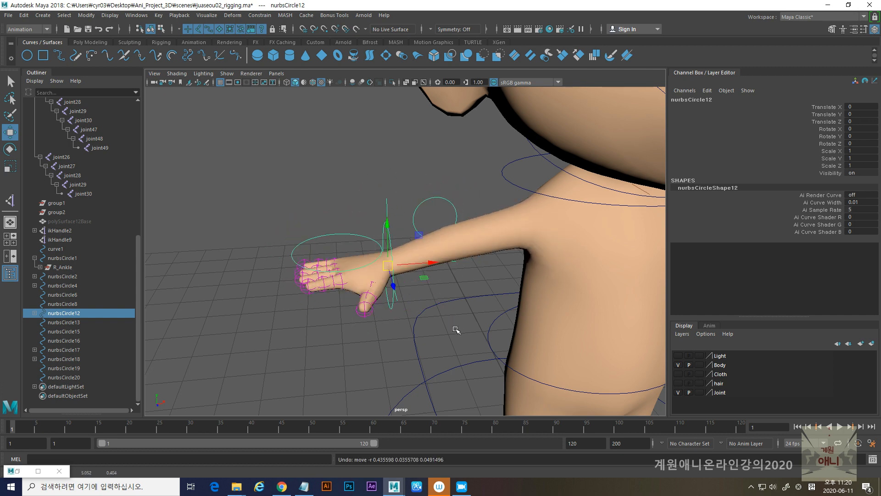
- Parent the controller nurbsCircle20 above the character's left hand to the left wrist controller nurbsCircle19
alt+drag(454, 330, 490, 326)
alt+middle_drag(489, 327, 487, 327)
alt+right_drag(486, 326, 474, 317)
alt+middle_drag(474, 317, 457, 279)
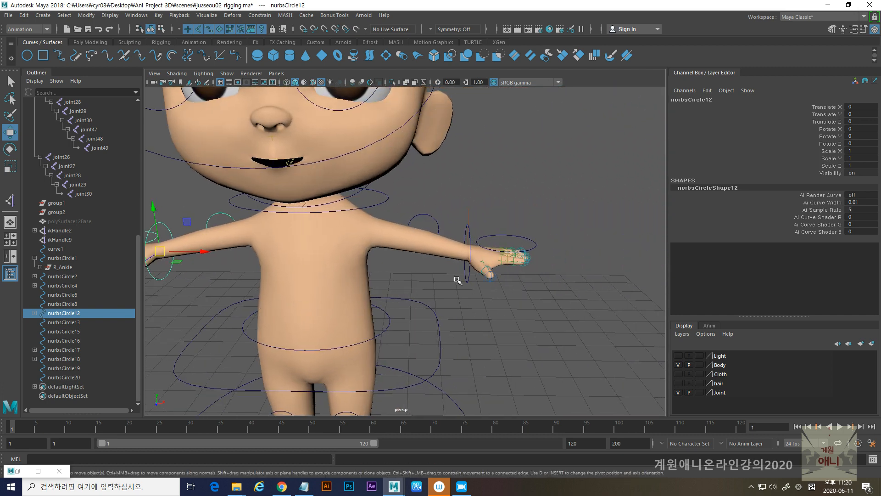
alt+right_drag(506, 229, 540, 230)
click(540, 230)
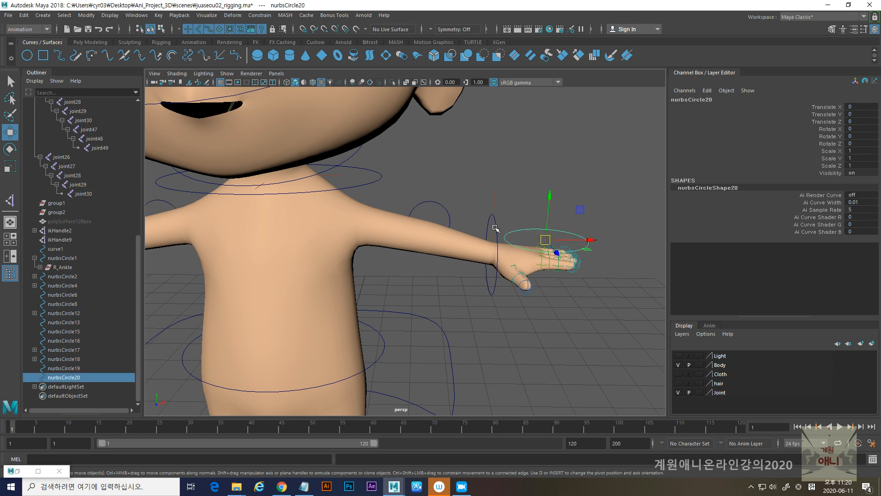
shift+click(496, 226)
key(p)
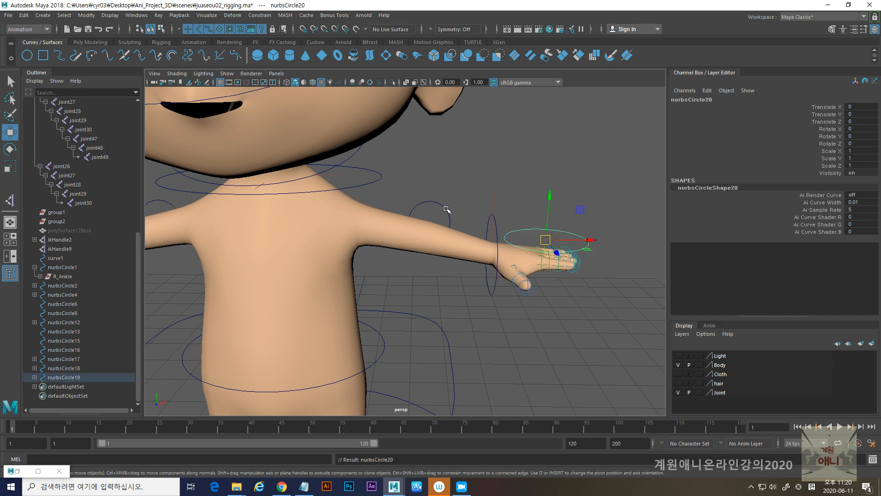
- Parent the left elbow controller nurbsCircle13 to the left wrist controller nurbsCircle19
click(444, 208)
shift+click(496, 229)
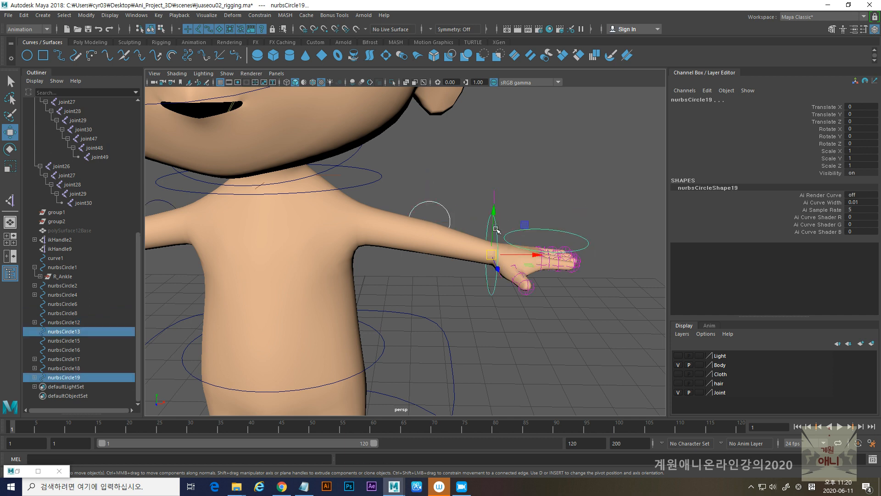
key(p)
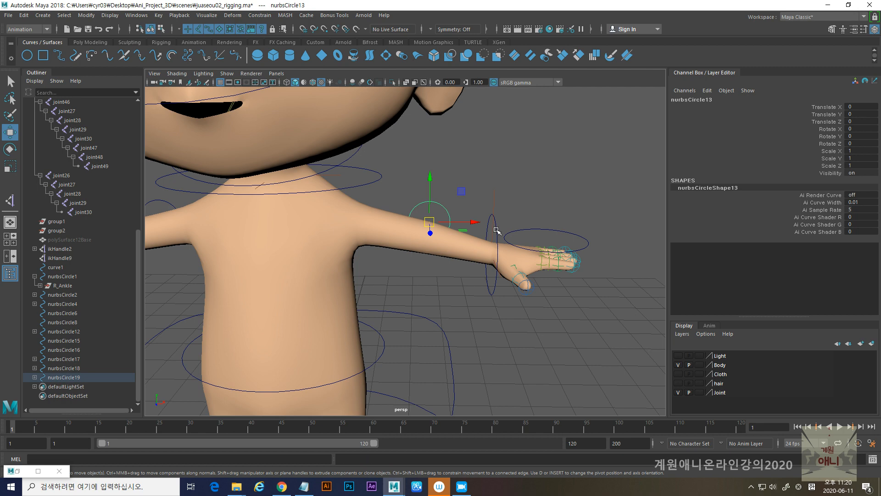
- Parent both wrist controllers, nurbsCircle19 and nurbsCircle12, to the neck-base controller nurbsCircle18
click(497, 229)
scroll(545, 293, down, 2)
alt+middle_drag(545, 292, 580, 292)
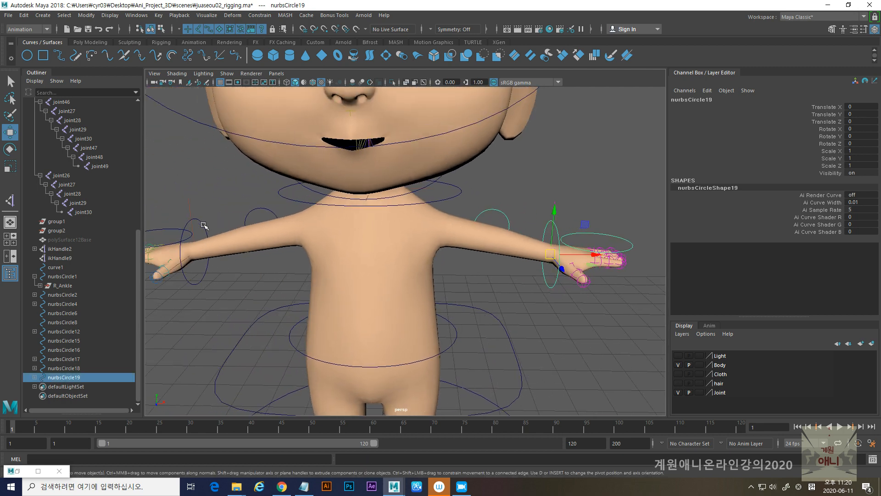
shift+click(203, 225)
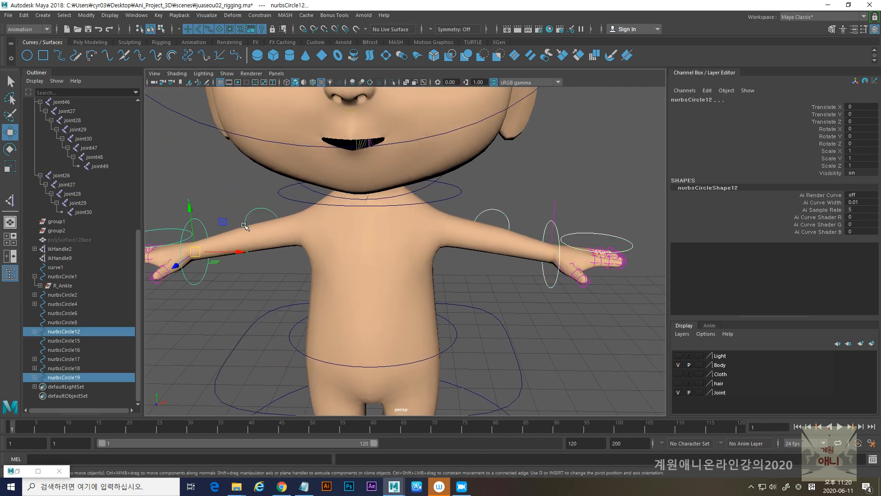
shift+click(454, 198)
key(p)
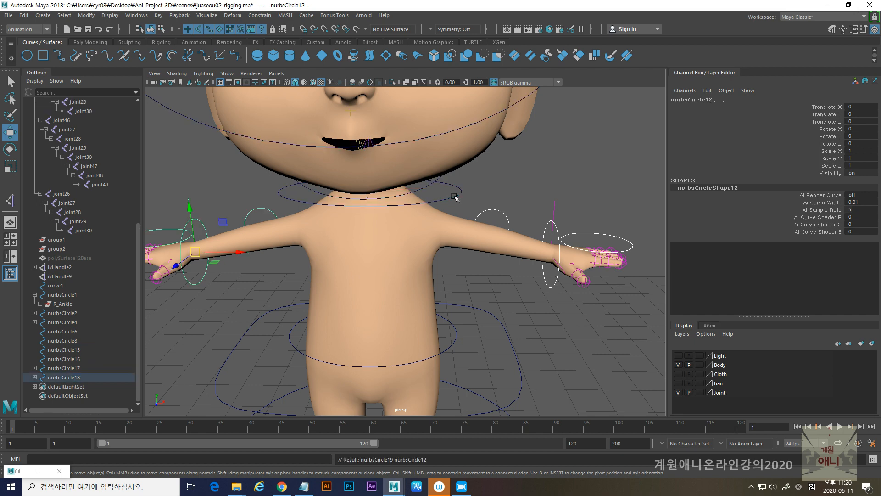
- Parent the neck-base controller nurbsCircle18 and the waist controller nurbsCircle17 to the hip controller nurbsCircle4
click(455, 197)
alt+middle_drag(434, 307, 455, 250)
alt+drag(455, 250, 364, 301)
click(344, 285)
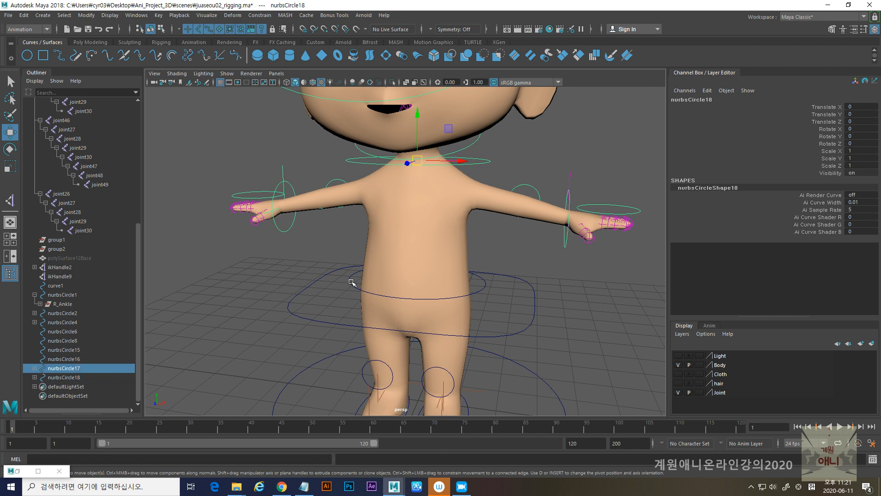
alt+drag(349, 282, 370, 121)
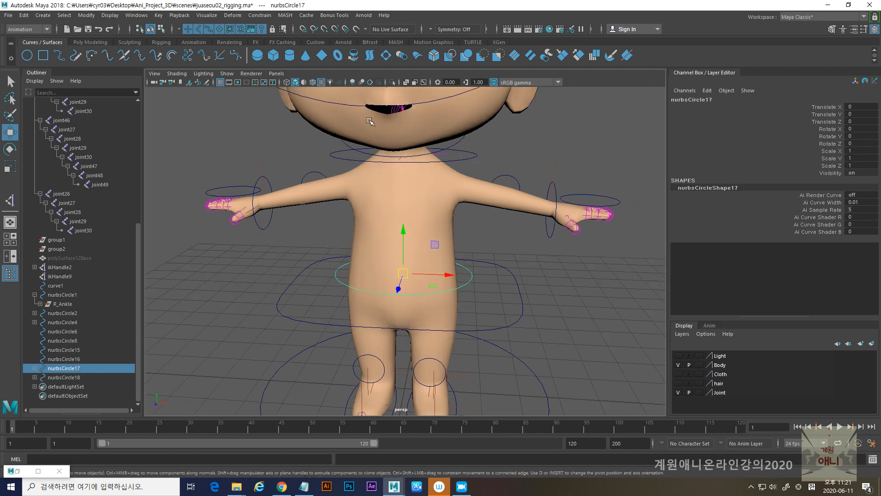
click(337, 156)
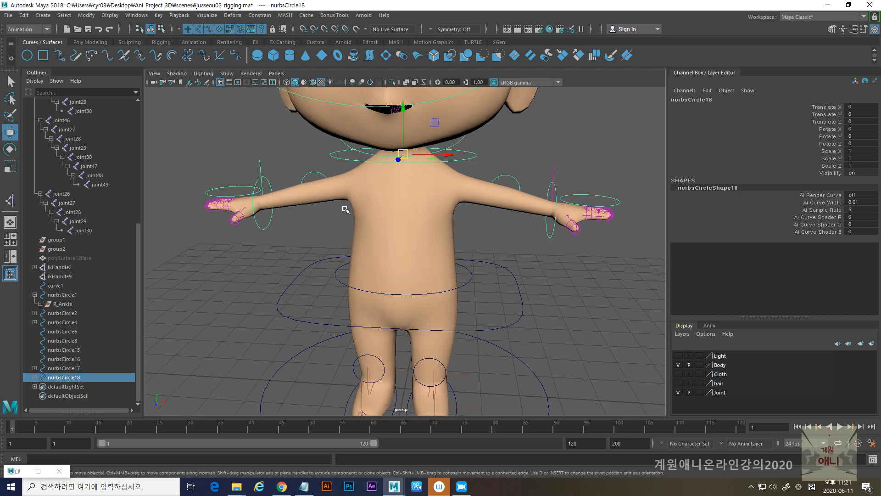
shift+click(337, 280)
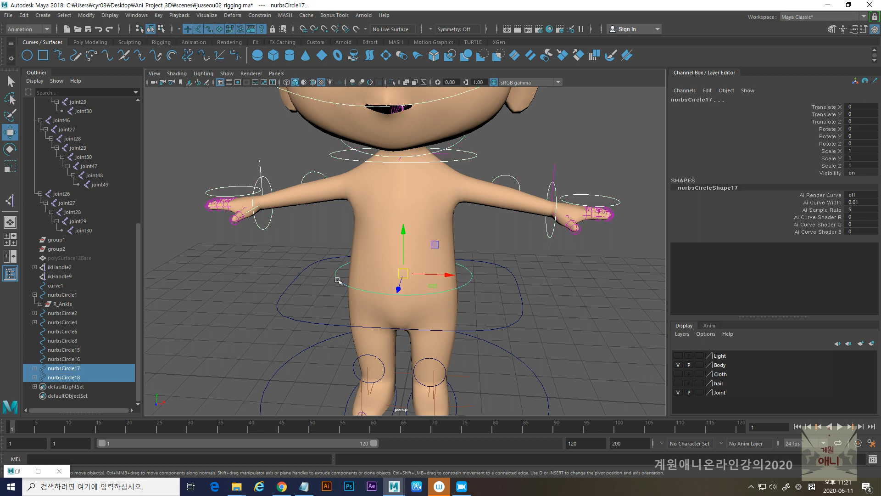
click(343, 157)
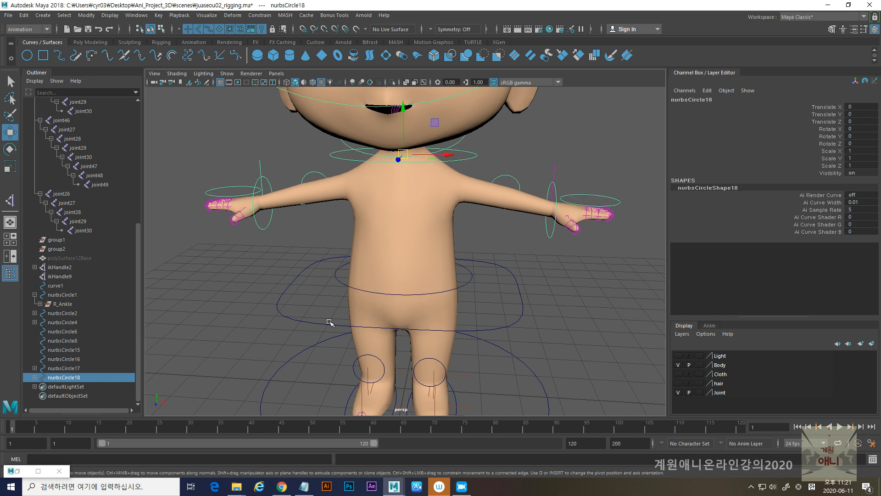
shift+click(337, 276)
shift+click(286, 291)
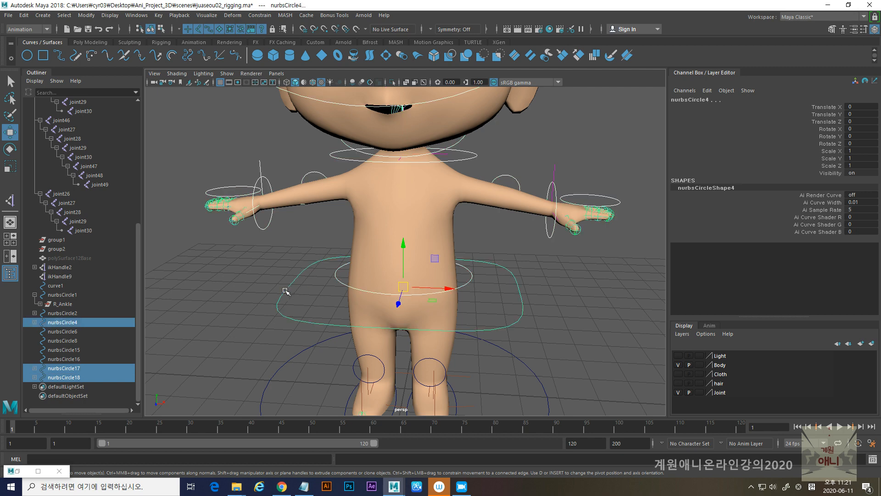
key(p)
- Test-move the waist controller nurbsCircle17 sideways and undo the move
drag(279, 274, 307, 300)
alt+right_drag(434, 295, 375, 293)
click(347, 270)
click(349, 270)
drag(448, 271, 434, 270)
key(ctrl+z)
- Test-move and test-rotate the neck-base controller nurbsCircle18, undoing each change
click(350, 177)
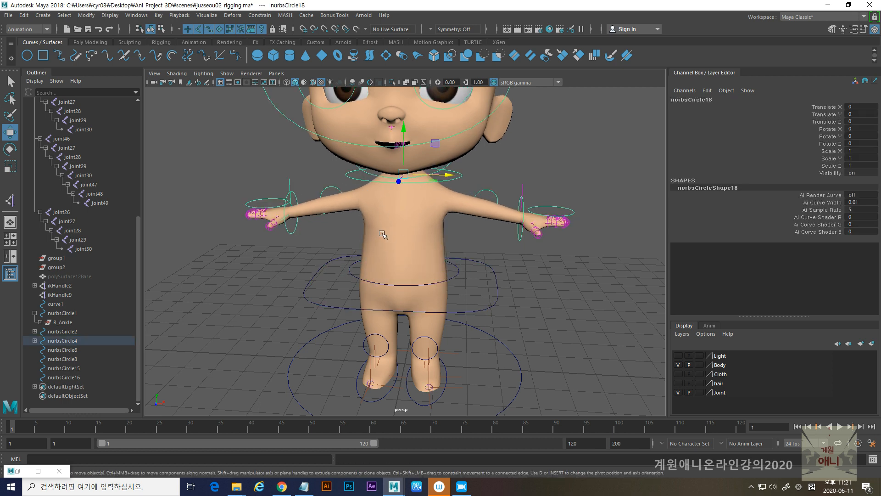
drag(448, 175, 459, 177)
key(ctrl+z)
alt+drag(444, 220, 401, 217)
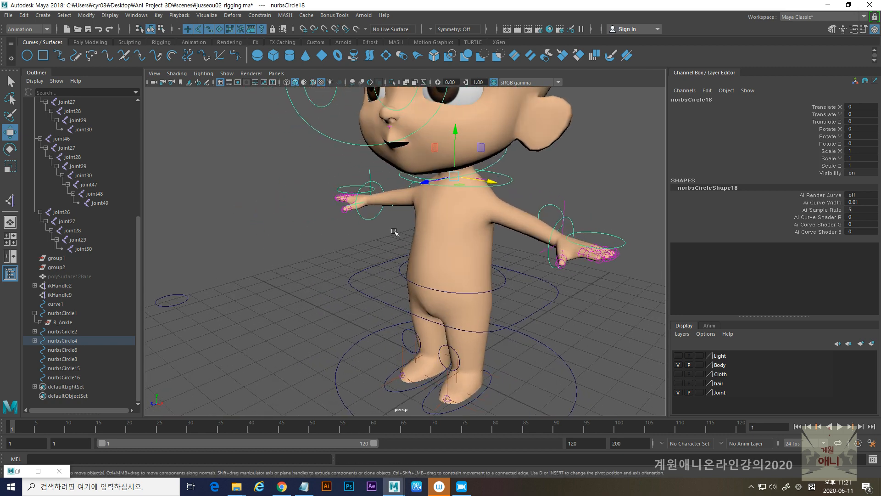
key(e)
drag(429, 170, 450, 178)
key(ctrl+z)
alt+drag(432, 213, 469, 226)
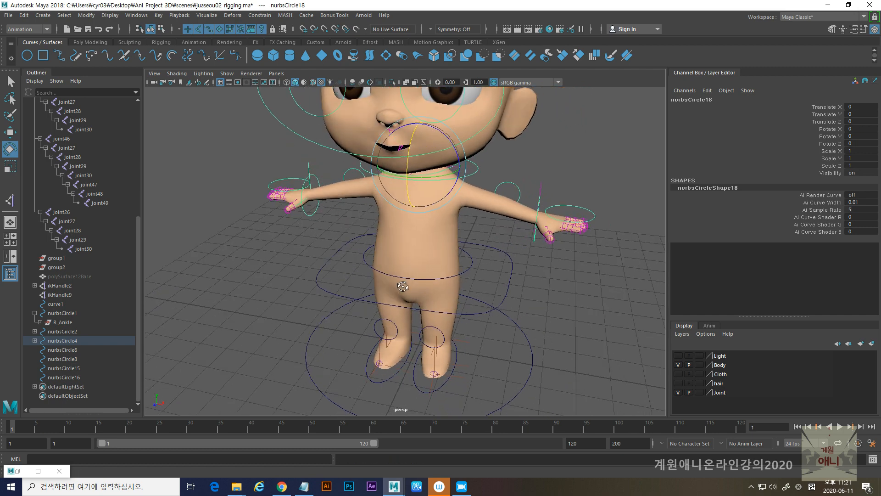
- Test-move the hip controller nurbsCircle4 and undo the moves
drag(310, 254, 367, 294)
key(w)
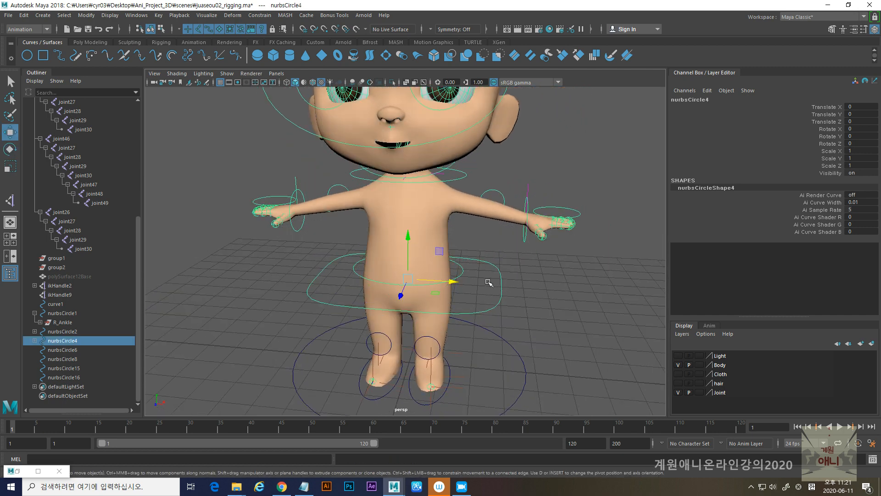
drag(454, 283, 373, 314)
key(ctrl+z)
mouse_move(434, 306)
mouse_down()
mouse_move(417, 308)
mouse_move(459, 302)
mouse_move(418, 308)
mouse_move(448, 306)
mouse_up()
key(ctrl+z)
- Parent the right knee controller nurbsCircle15 to the right foot controller nurbsCircle1
scroll(436, 308, up, 2)
alt+middle_drag(436, 307, 446, 211)
alt+drag(335, 284, 406, 301)
alt+middle_drag(406, 301, 453, 248)
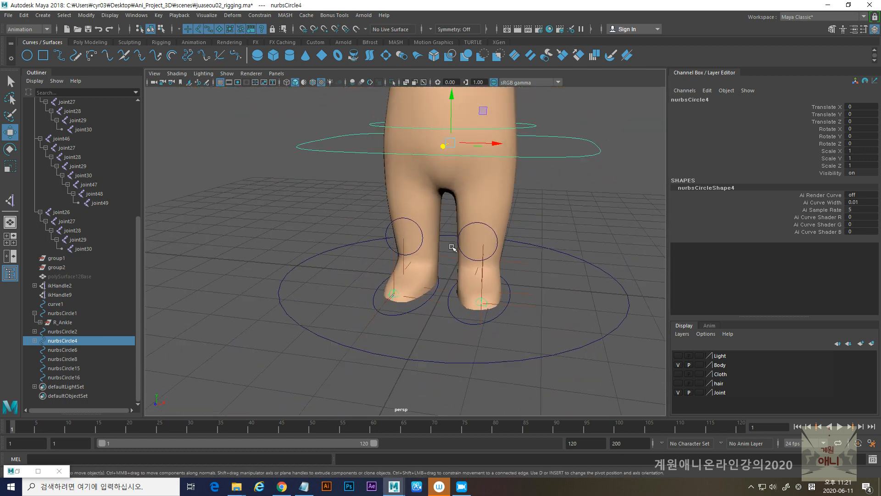
scroll(452, 248, up, 1)
click(383, 242)
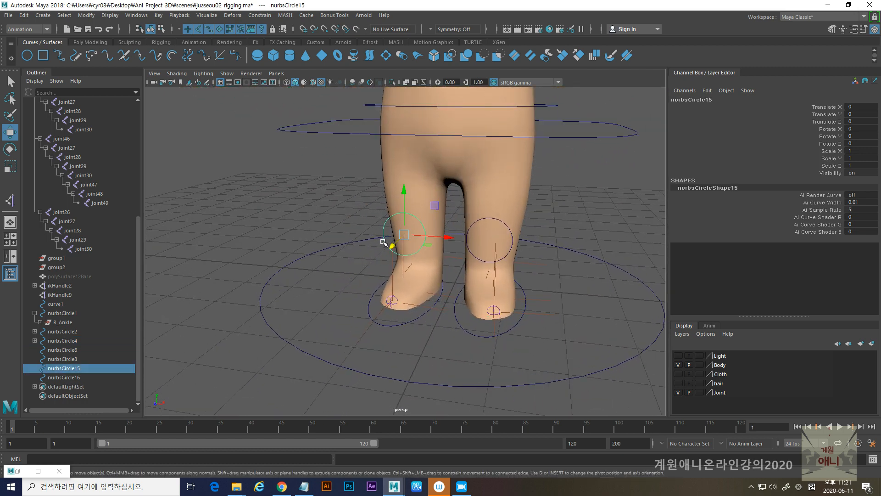
shift+click(371, 300)
key(p)
- Parent the left knee controller nurbsCircle16 to the left foot controller nurbsCircle2
alt+drag(491, 274, 509, 253)
click(514, 251)
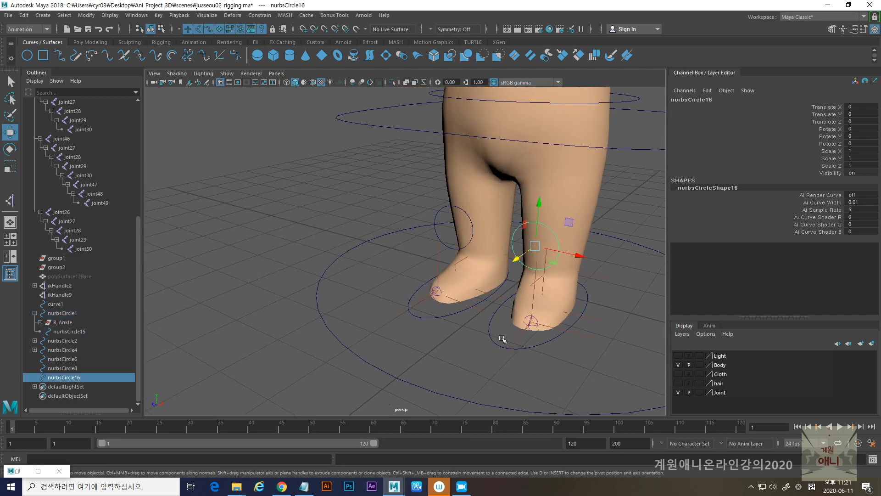
shift+click(489, 336)
key(p)
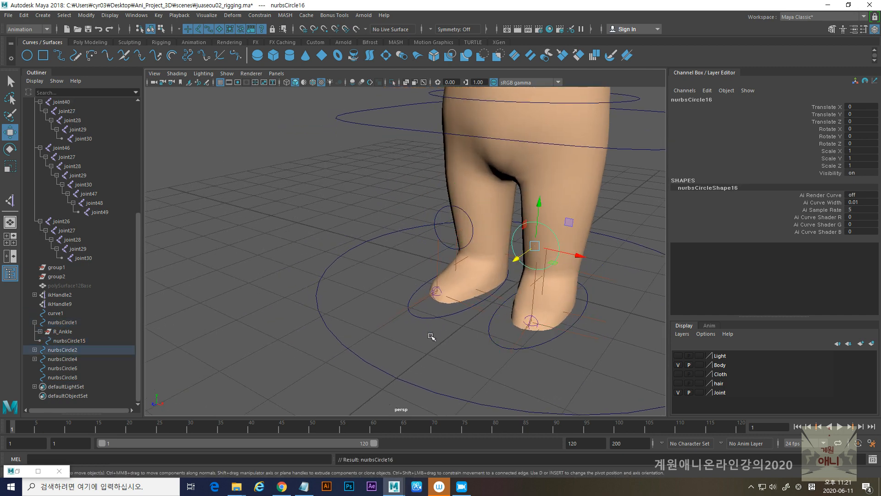
- Parent the hip controller nurbsCircle4 to the large ground controller nurbsCircle6 around the feet
scroll(543, 334, down, 3)
drag(331, 132, 369, 173)
alt+drag(342, 214, 359, 212)
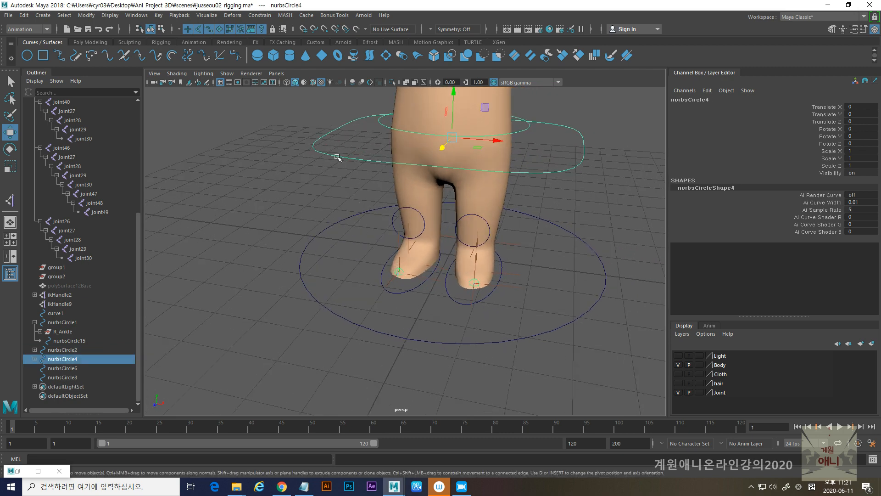
scroll(322, 206, down, 5)
alt+drag(422, 231, 367, 95)
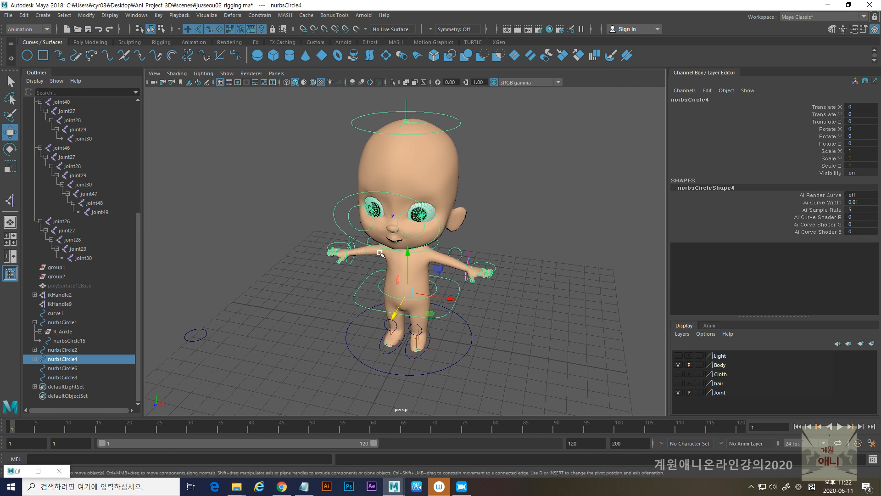
alt+drag(381, 263, 378, 249)
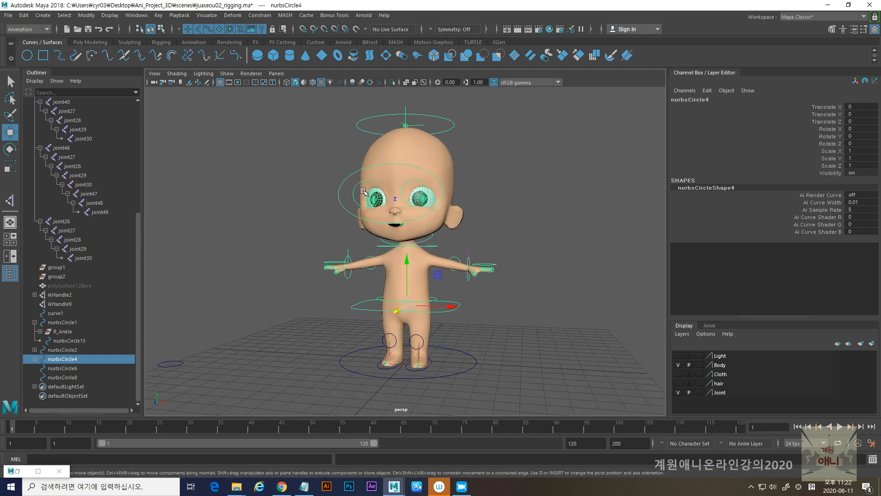
alt+drag(415, 240, 441, 249)
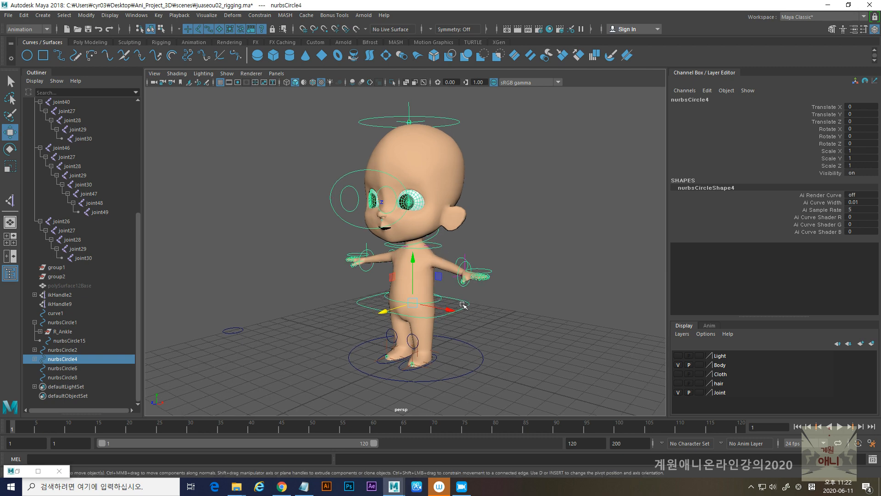
alt+middle_drag(408, 339, 415, 298)
alt+right_drag(312, 317, 350, 329)
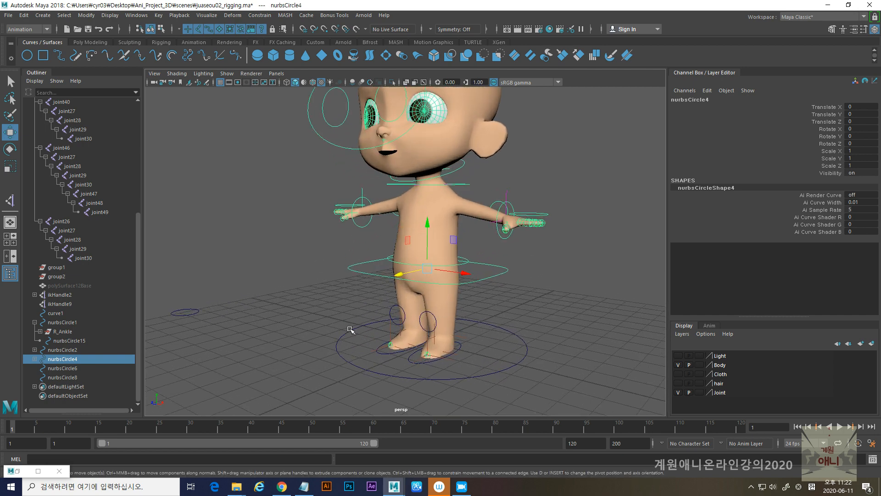
click(359, 269)
click(357, 271)
shift+drag(335, 331, 348, 347)
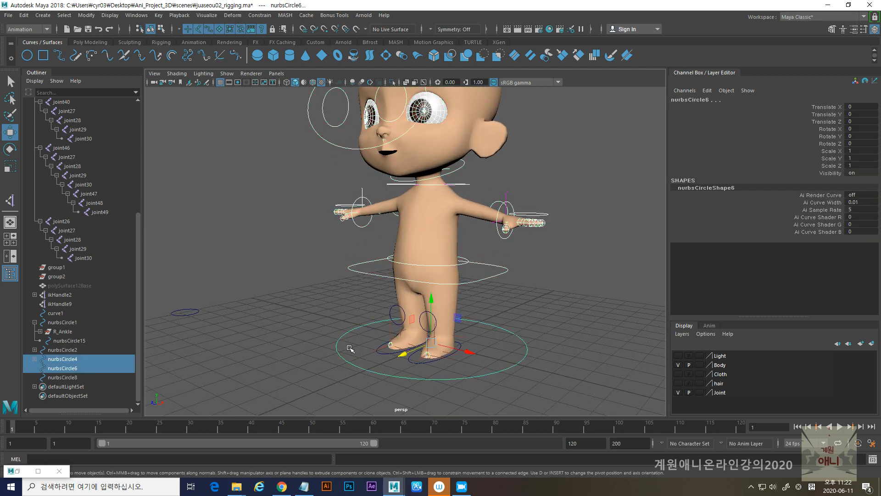
key(p)
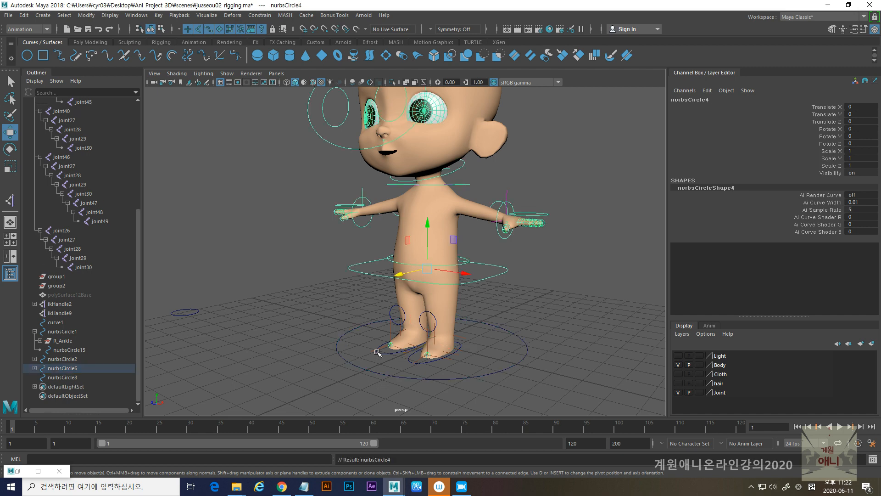
- Parent both foot controllers, nurbsCircle1 and nurbsCircle2, to the ground controller nurbsCircle6
click(376, 351)
shift+click(416, 363)
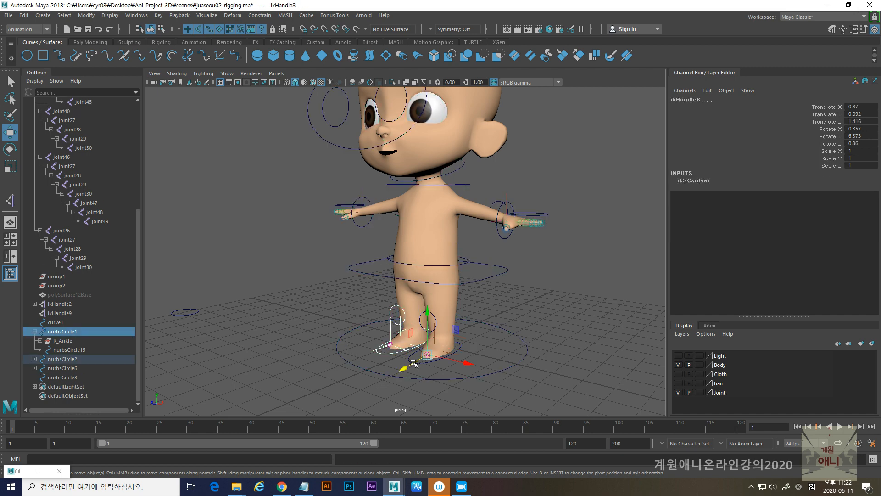
alt+middle_drag(420, 326, 422, 254)
scroll(422, 254, up, 2)
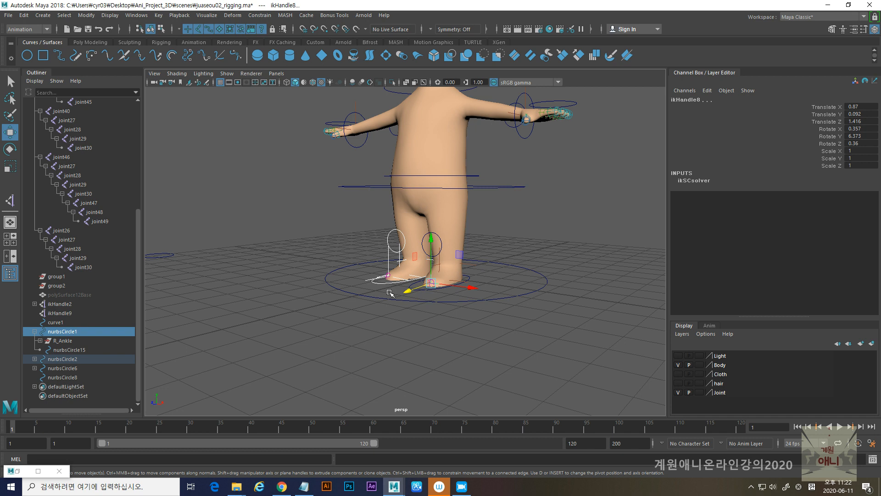
click(389, 291)
click(381, 284)
shift+click(410, 286)
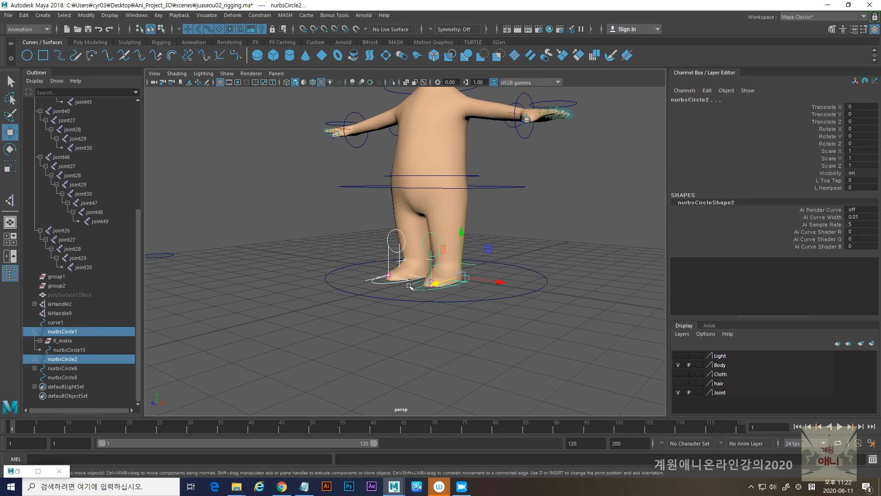
shift+click(344, 292)
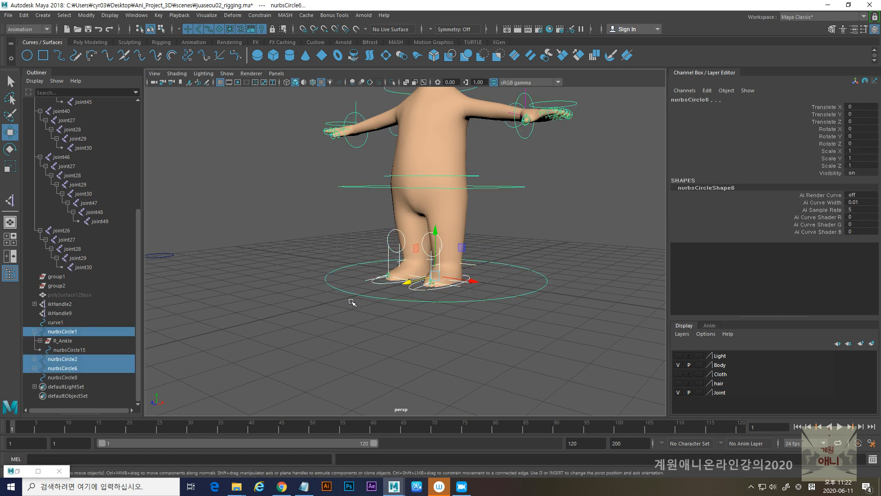
key(p)
- Test-rotate and test-scale the whole character with the ground controller nurbsCircle6, undoing each change
scroll(353, 312, down, 5)
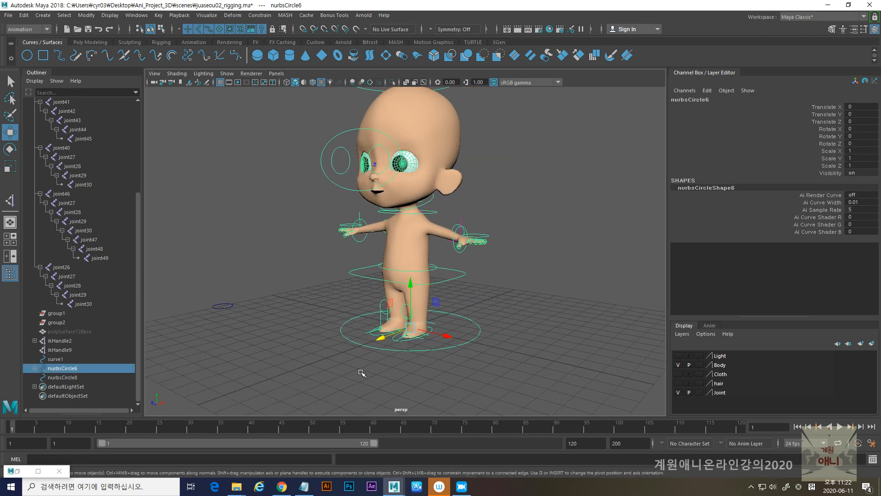
alt+drag(362, 372, 400, 366)
key(e)
drag(428, 291, 448, 305)
key(ctrl+z)
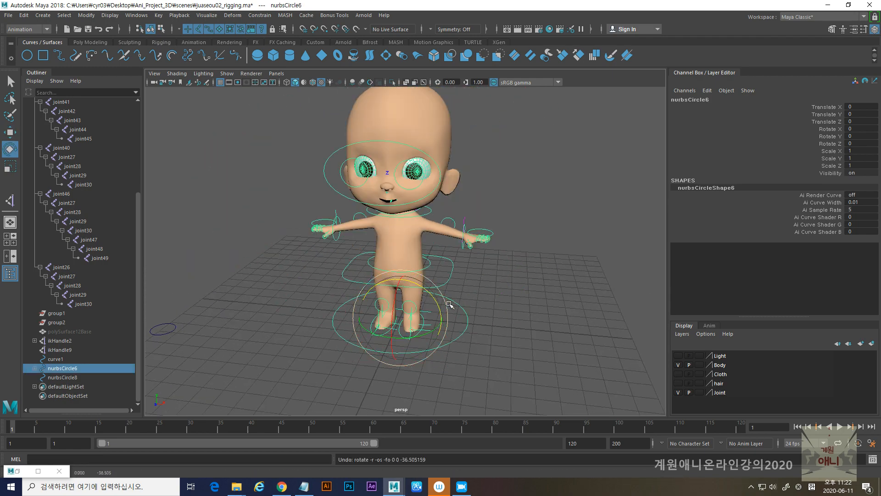
key(r)
drag(401, 318, 566, 329)
key(ctrl+z)
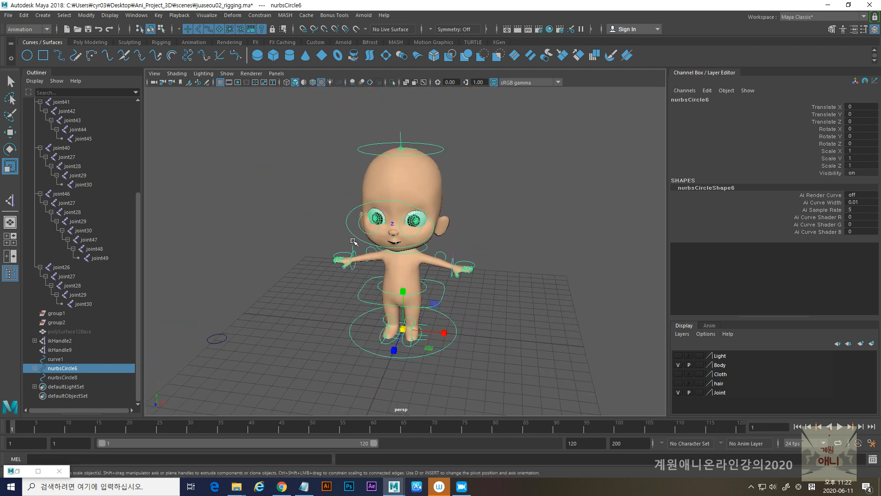
- Try further test transforms on the ground controller nurbsCircle6, undo them, and return to the Move tool
scroll(402, 296, up, 2)
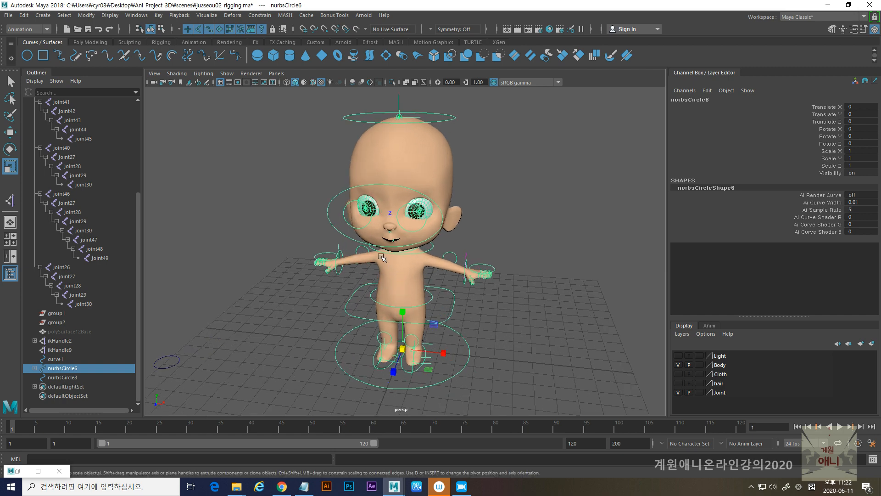
scroll(404, 294, down, 2)
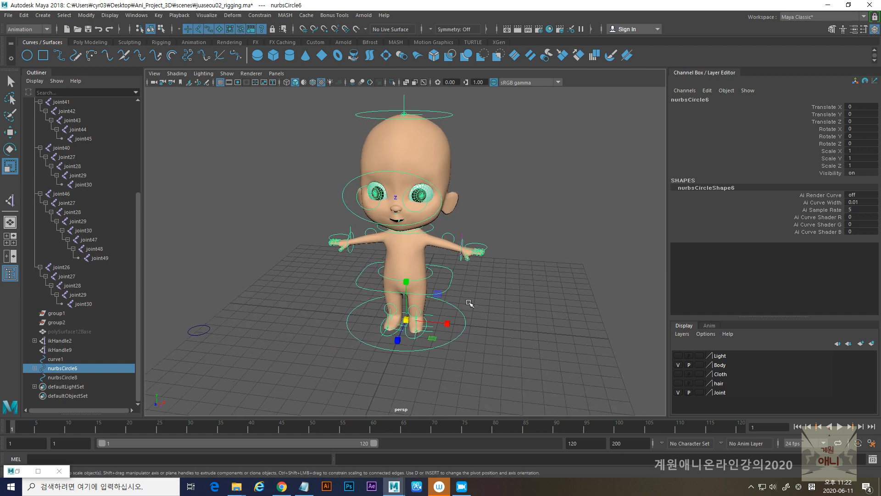
scroll(406, 290, up, 2)
drag(407, 340, 349, 334)
key(ctrl+z)
alt+drag(413, 344, 277, 384)
key(w)
key(ctrl+z)
- Show the model in wireframe and delete the stray circle nurbsCircle8 lying beside the character
scroll(423, 310, up, 6)
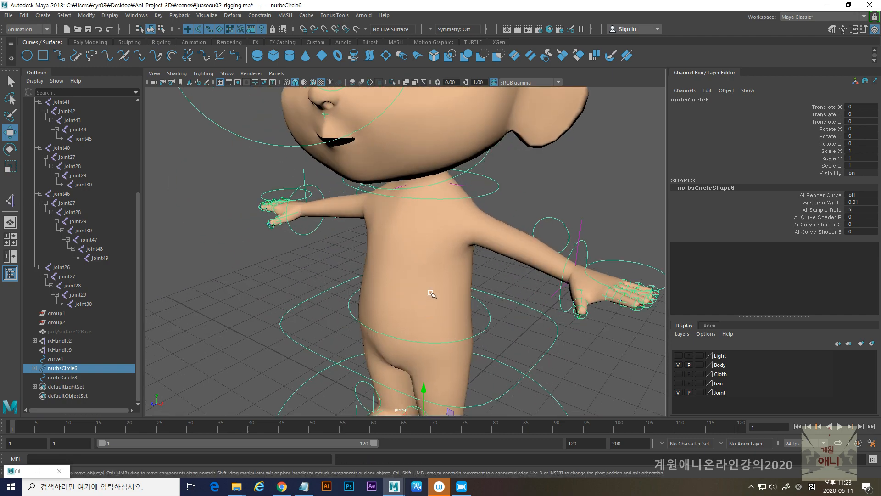
key(4)
scroll(427, 293, up, 5)
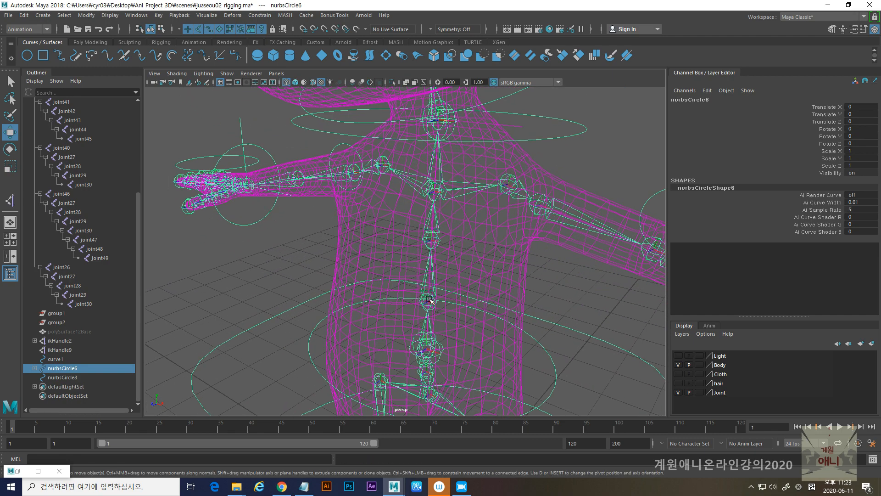
click(63, 378)
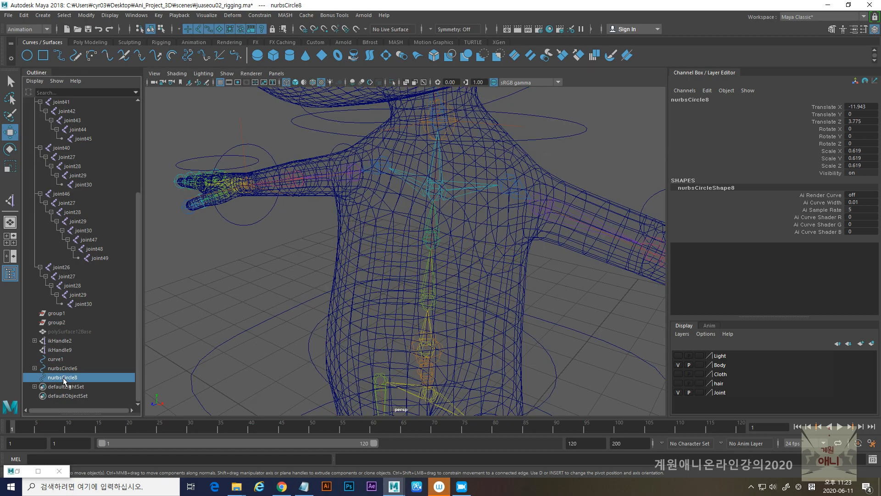
scroll(247, 264, down, 5)
alt+drag(390, 296, 359, 292)
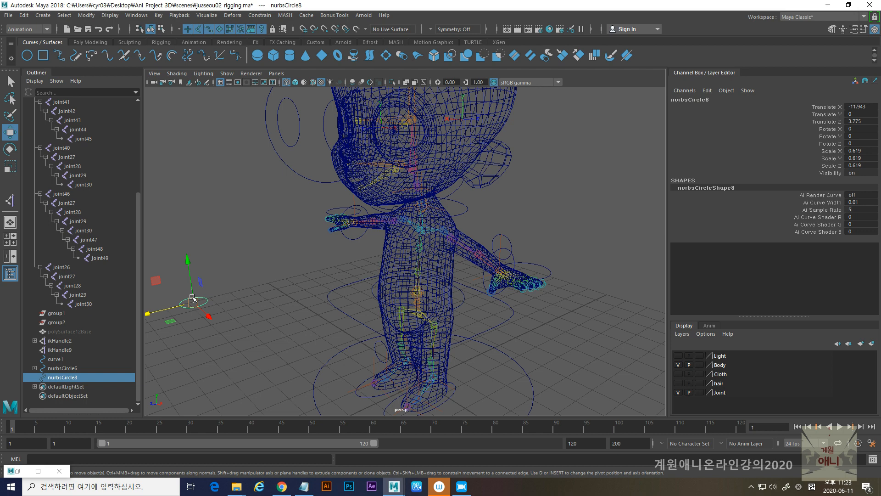
key(Delete)
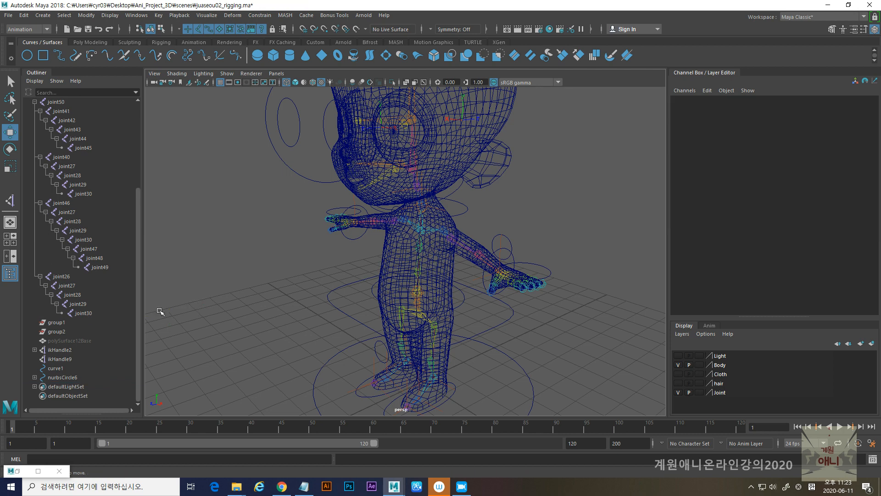
- Select the spine curve curve1 and try toggling its visibility
click(59, 370)
scroll(211, 297, down, 5)
alt+drag(211, 297, 280, 303)
click(59, 370)
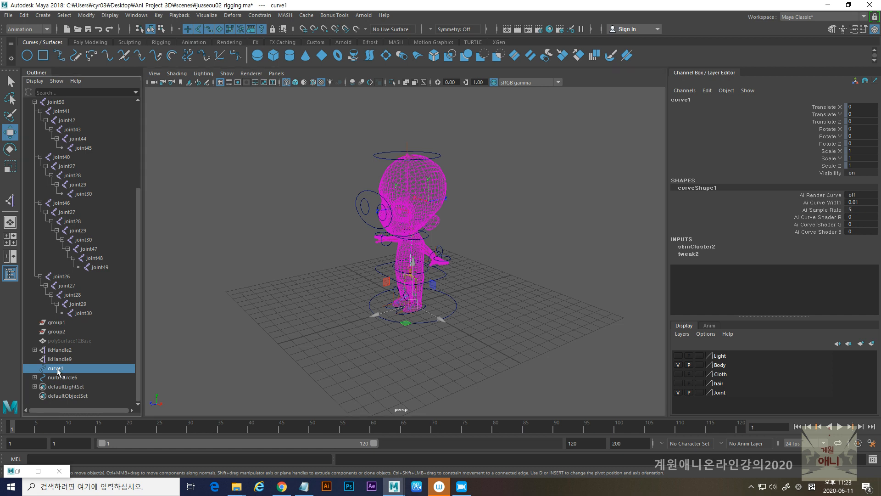
key(h)
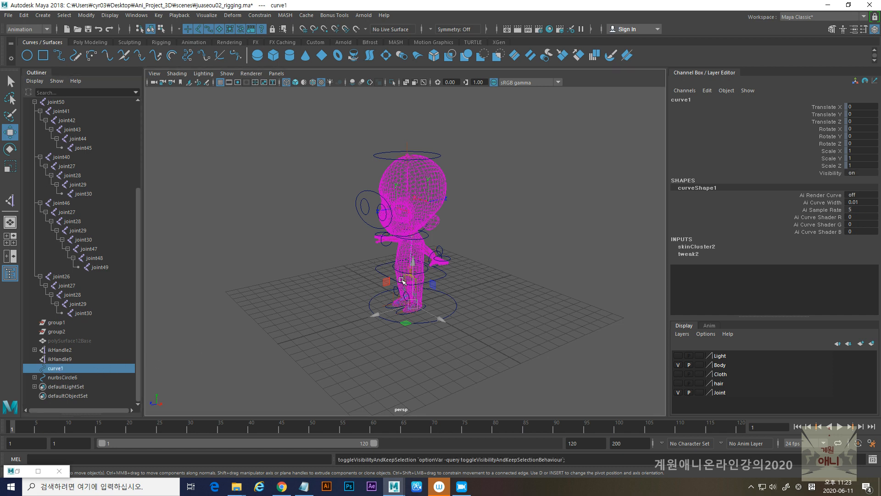
alt+right_drag(377, 286, 404, 339)
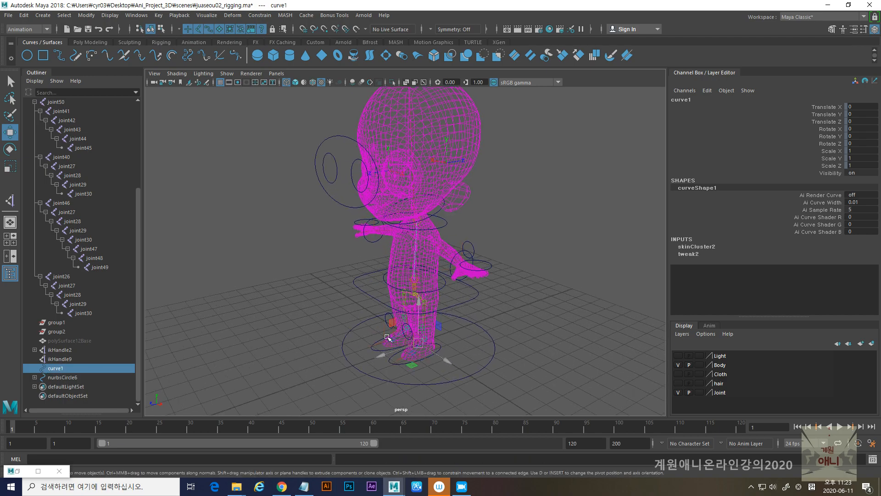
- Test-move the ground controller nurbsCircle6, undo the move, and inspect the rig from the side and front
click(341, 342)
alt+drag(358, 358, 404, 371)
key(ctrl+z)
alt+middle_drag(394, 294, 388, 340)
alt+drag(393, 321, 370, 321)
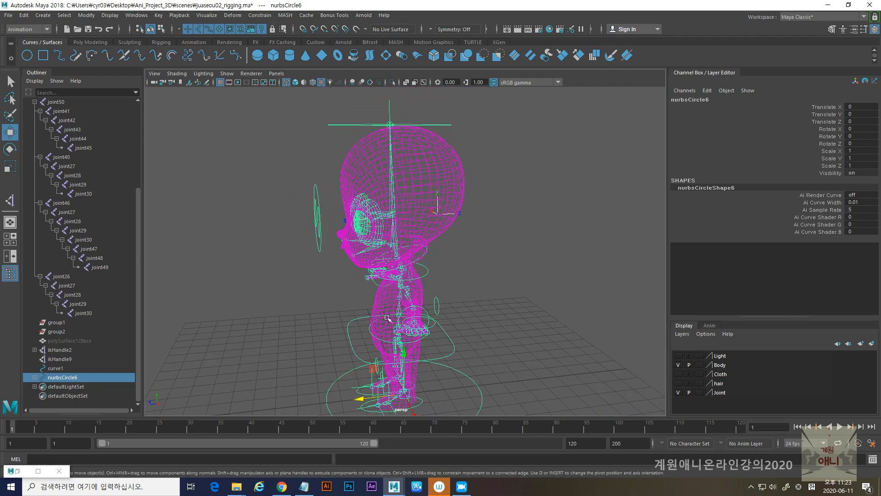
alt+right_drag(520, 288, 321, 295)
alt+drag(321, 295, 439, 301)
alt+right_drag(351, 314, 437, 321)
alt+middle_drag(437, 321, 392, 318)
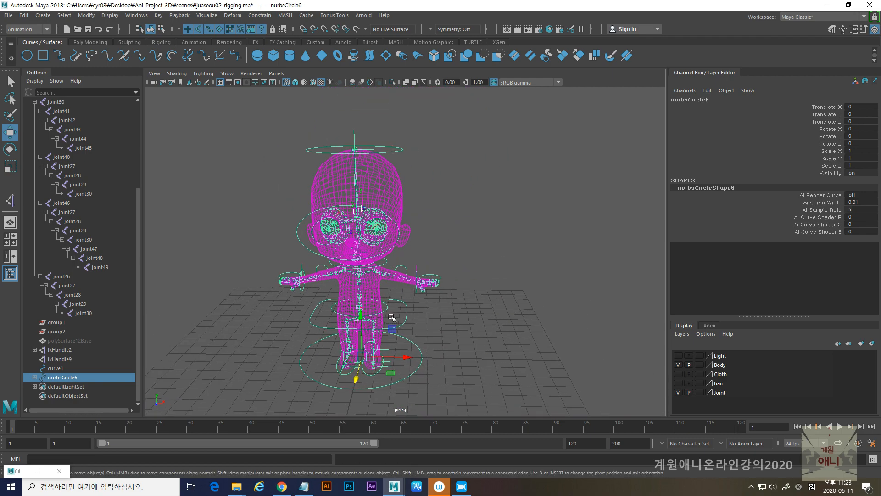
- Display the character shaded and turn on the Cloth layer to check the shirt
key(5)
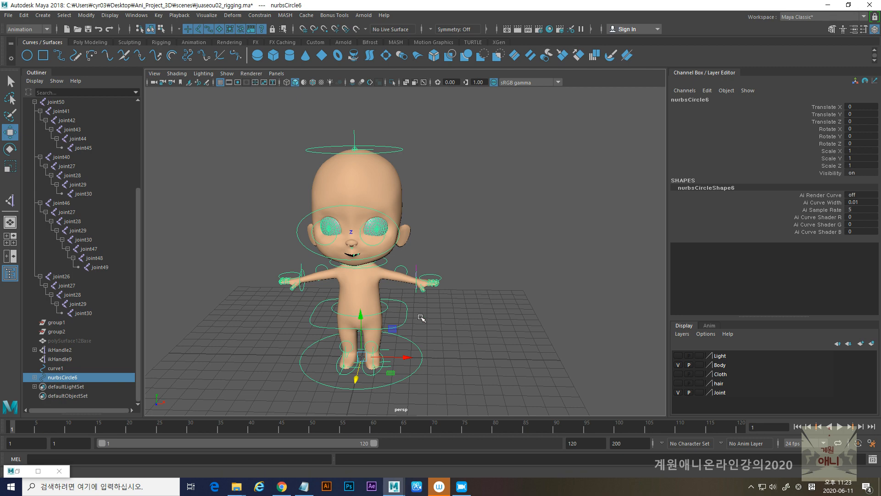
alt+drag(414, 307, 395, 299)
alt+right_drag(426, 278, 498, 365)
click(677, 374)
alt+drag(404, 303, 701, 346)
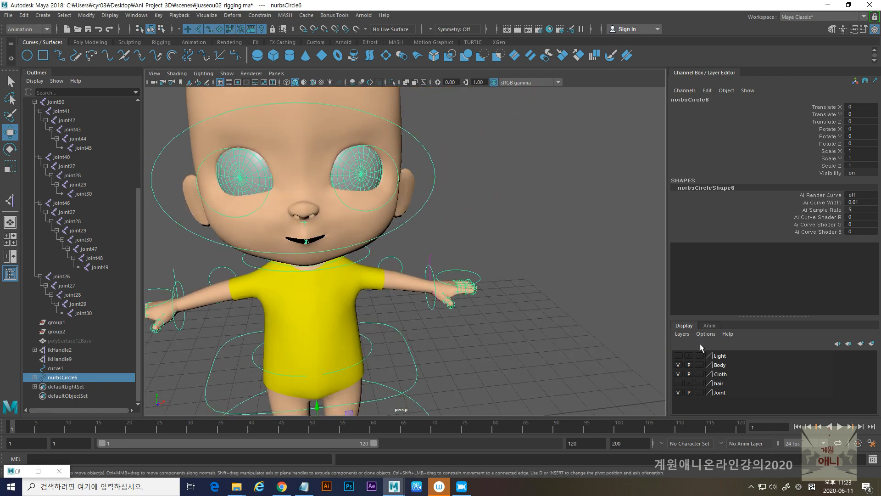
- Hide the Cloth layer and turn on the hair layer to check the hair from the side
click(679, 375)
alt+right_drag(505, 354, 390, 340)
alt+drag(390, 340, 312, 330)
alt+right_drag(312, 331, 482, 317)
click(678, 383)
alt+right_drag(543, 354, 448, 367)
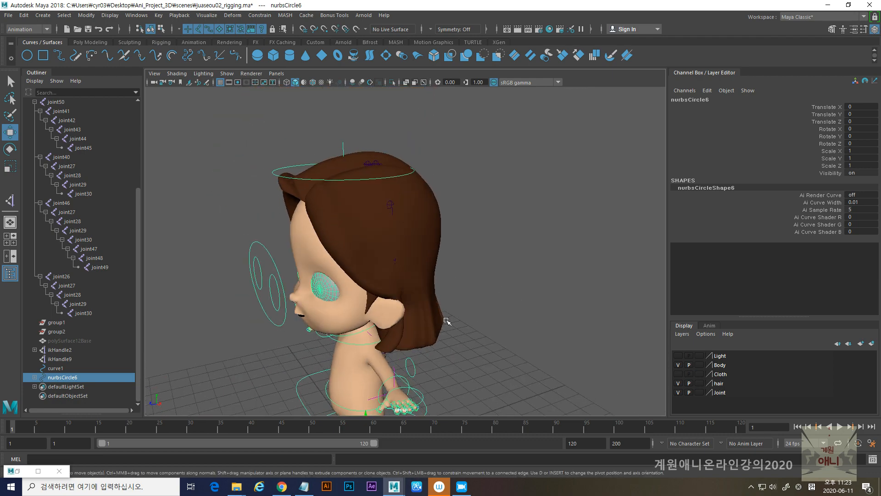
- Switch to wireframe and test-rotate the hair joint joint28 at the back of the head
key(4)
alt+right_drag(397, 276, 430, 300)
alt+drag(429, 300, 459, 235)
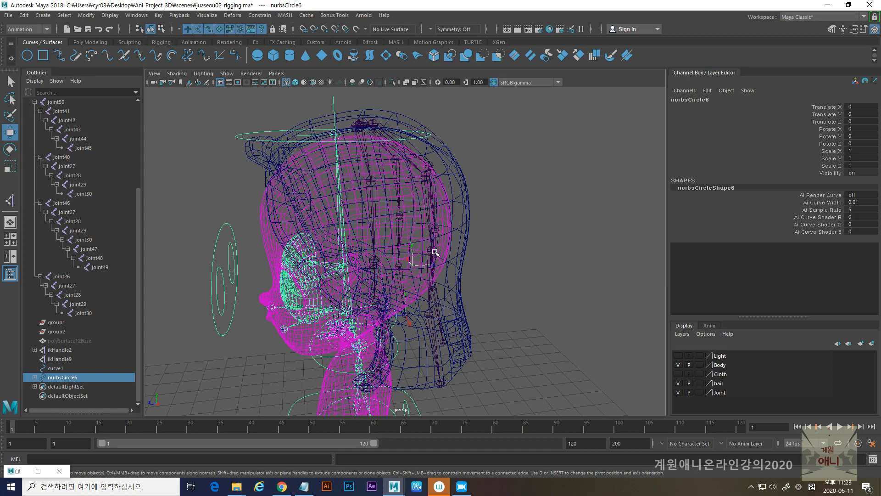
click(436, 252)
key(e)
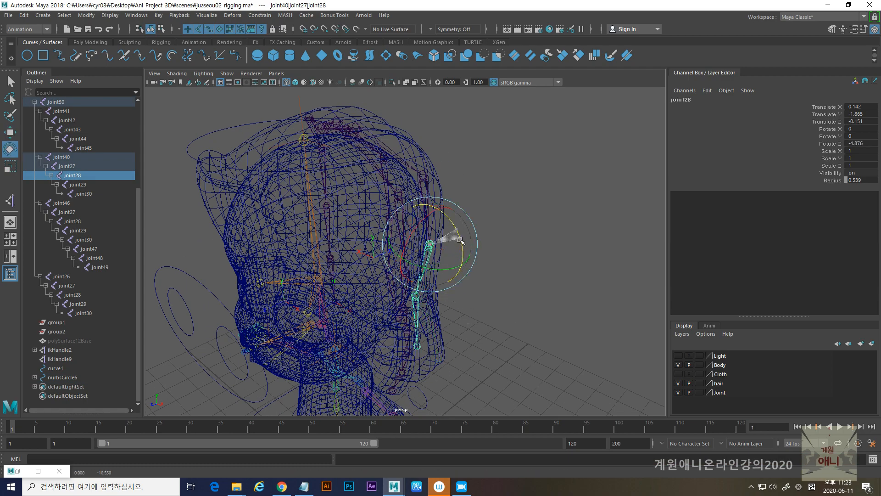
alt+drag(457, 248, 457, 283)
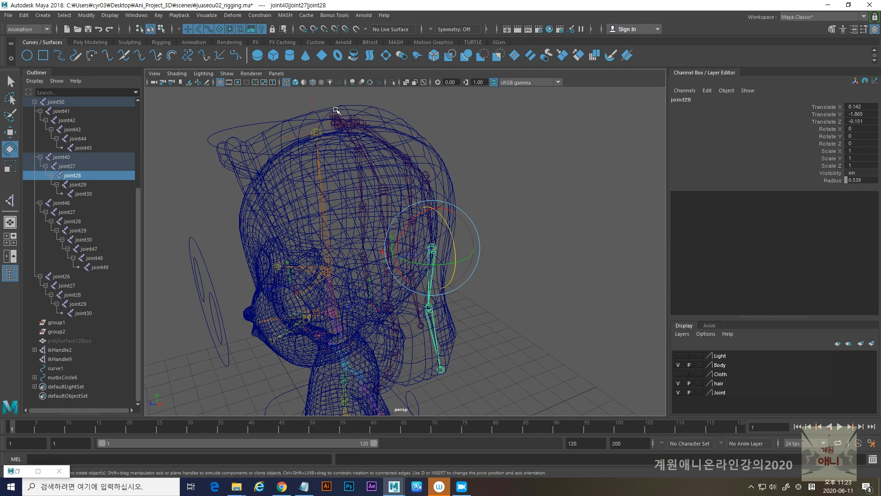
- Select the hair root joint joint50, then hide the Body and Joint layers to examine what remains in the scene
click(335, 123)
alt+right_drag(502, 298, 451, 291)
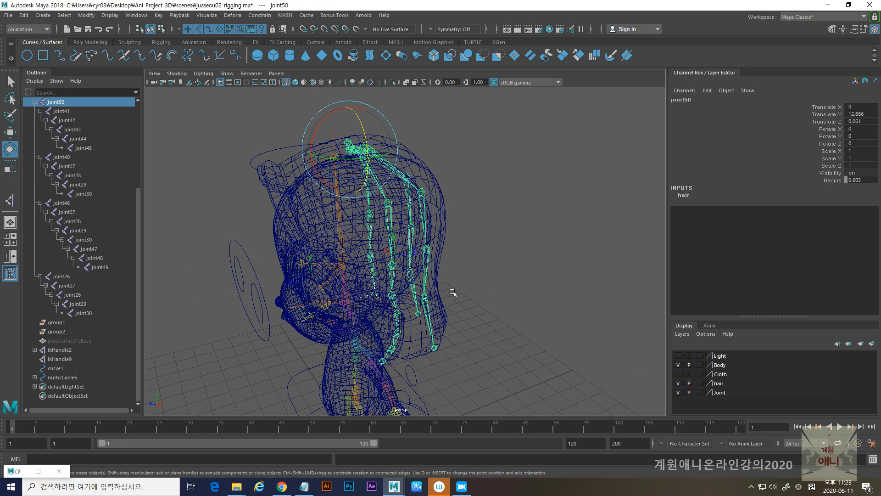
alt+middle_drag(450, 291, 463, 190)
alt+drag(464, 192, 551, 211)
click(678, 365)
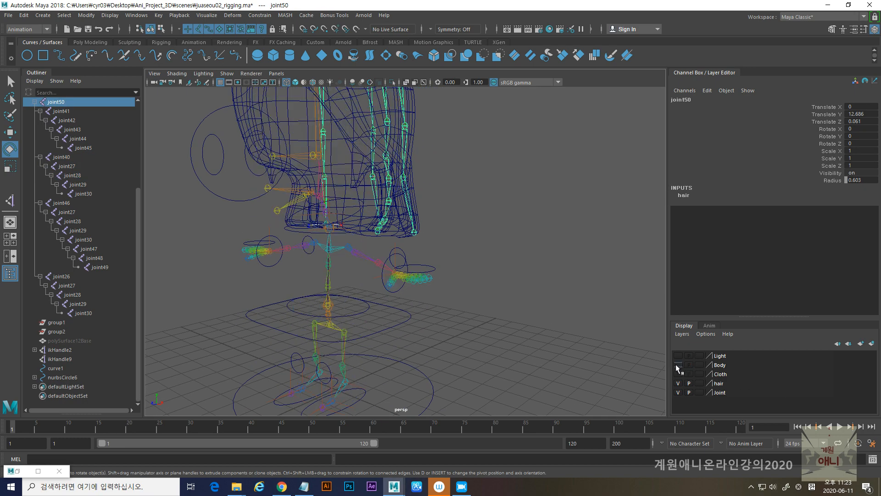
click(678, 392)
alt+drag(443, 221, 461, 321)
alt+drag(553, 339, 482, 270)
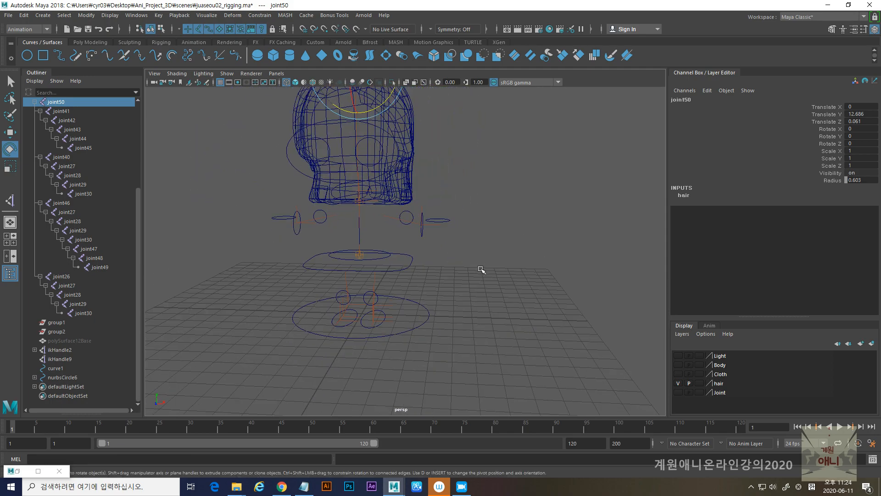
- Turn the Joint layer back on, hide the hair layer, and select the head controller nurbsCircle7
click(680, 393)
alt+right_drag(403, 277, 442, 303)
click(678, 384)
alt+drag(472, 287, 596, 356)
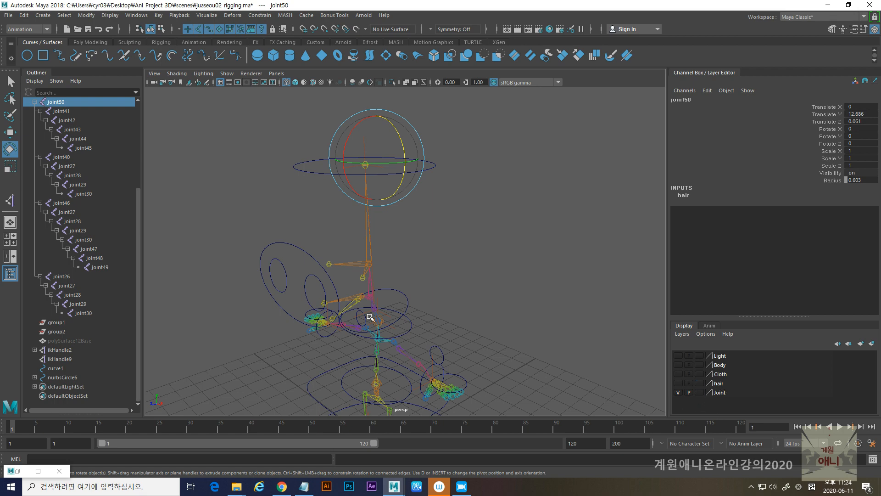
alt+drag(306, 198, 306, 209)
drag(254, 146, 282, 189)
click(305, 182)
alt+middle_drag(421, 234, 418, 161)
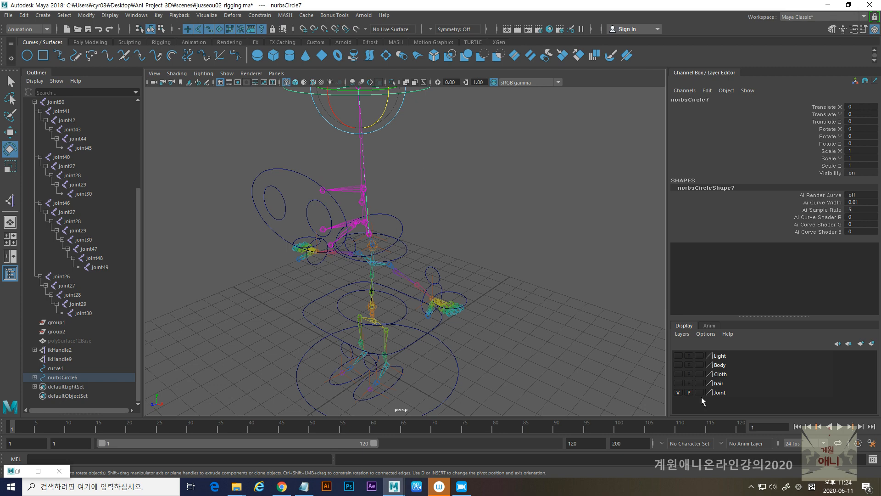
- Show the Body layer in shaded mode and toggle the Joint layer to check which objects belong to it
click(678, 392)
click(678, 392)
click(678, 365)
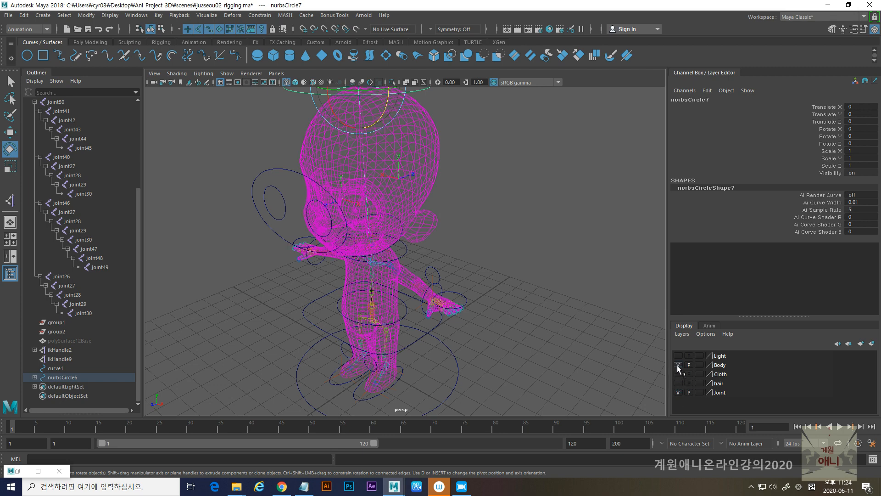
key(5)
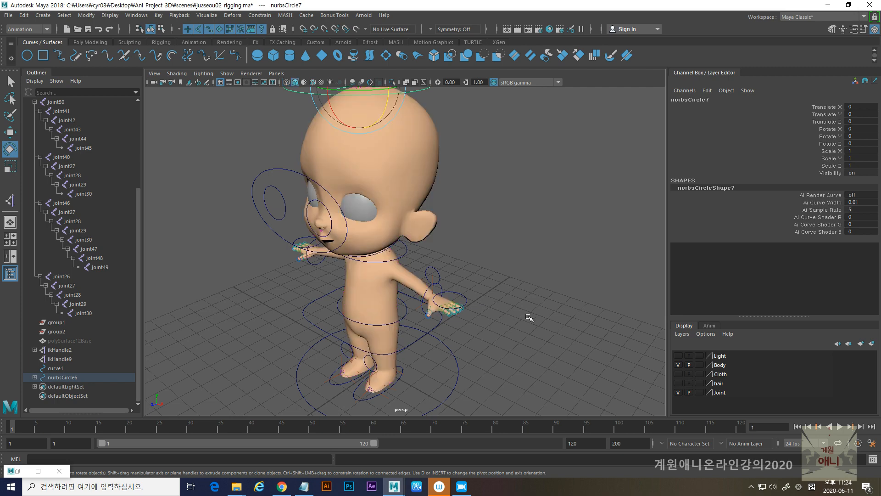
click(678, 392)
click(678, 392)
scroll(352, 207, up, 3)
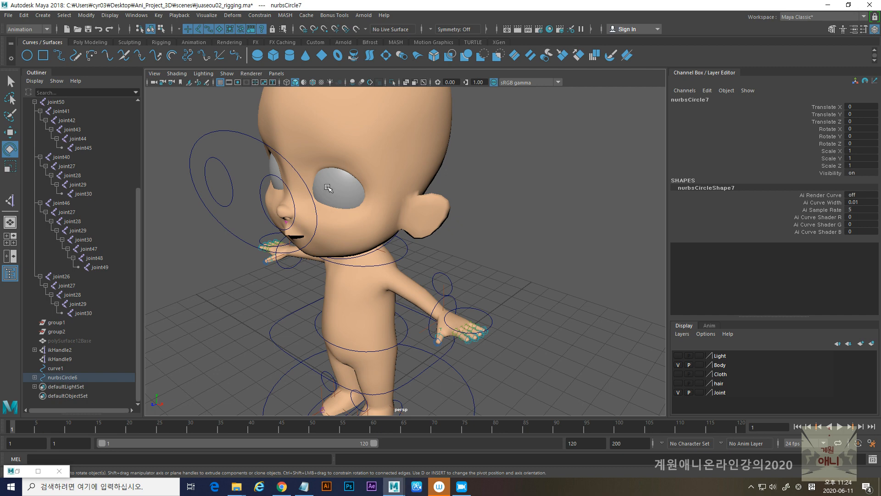
- Select both eyeball spheres, add them to the Body layer, and remove them from the Joint layer
click(328, 191)
alt+drag(328, 191, 230, 192)
click(226, 189)
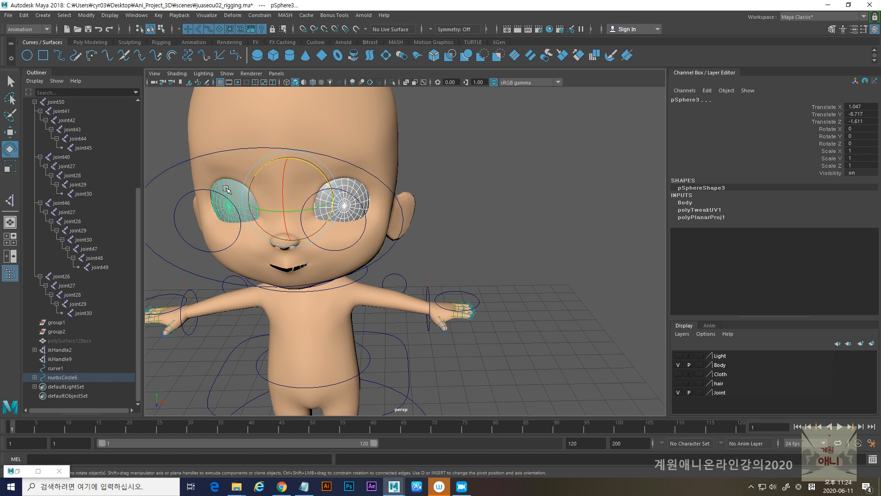
right_click(720, 366)
click(744, 386)
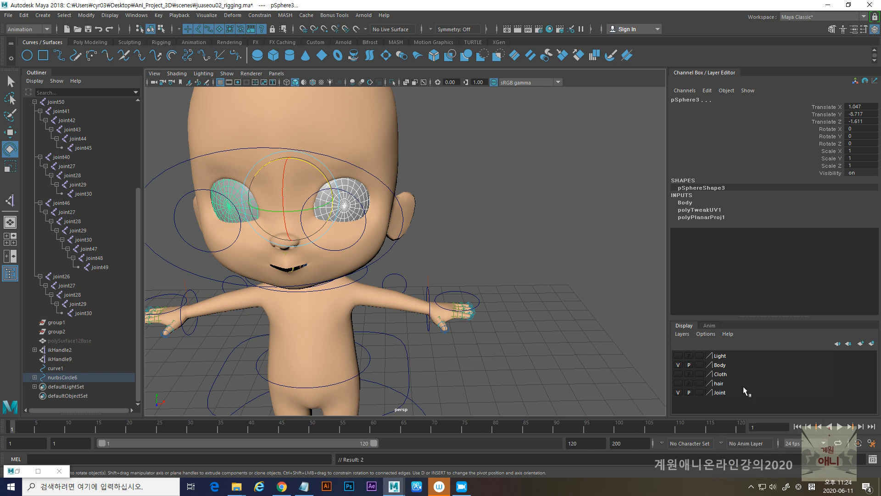
right_click(721, 392)
right_click(720, 393)
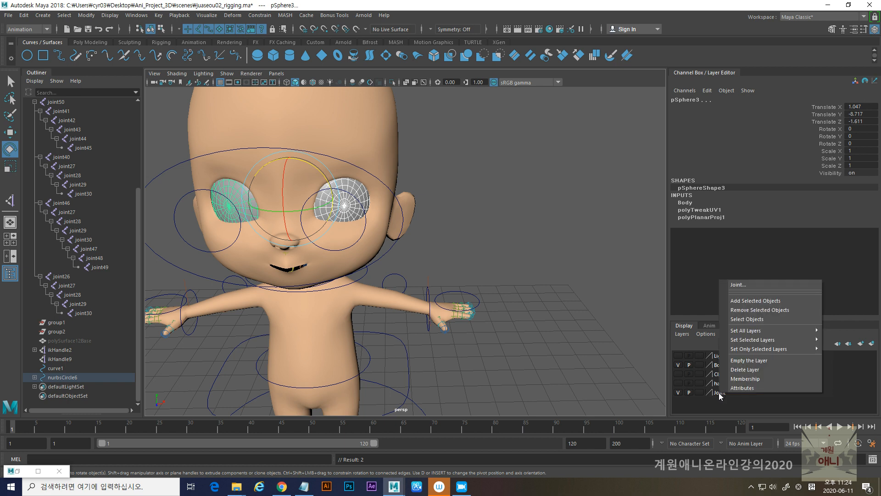
click(755, 310)
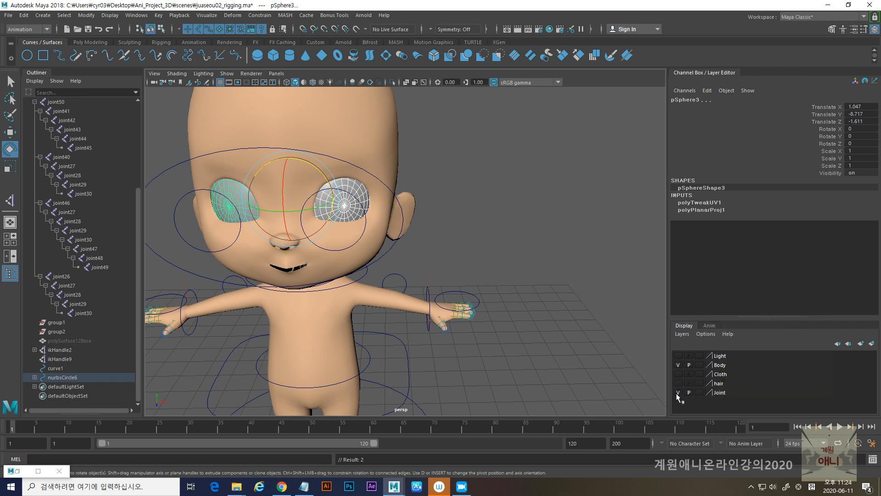
- Toggle the Joint and Body layers to check the eyeballs' visibility, leaving both layers hidden
click(677, 393)
click(678, 392)
click(678, 366)
click(678, 365)
click(679, 393)
scroll(413, 288, down, 6)
alt+drag(412, 287, 372, 286)
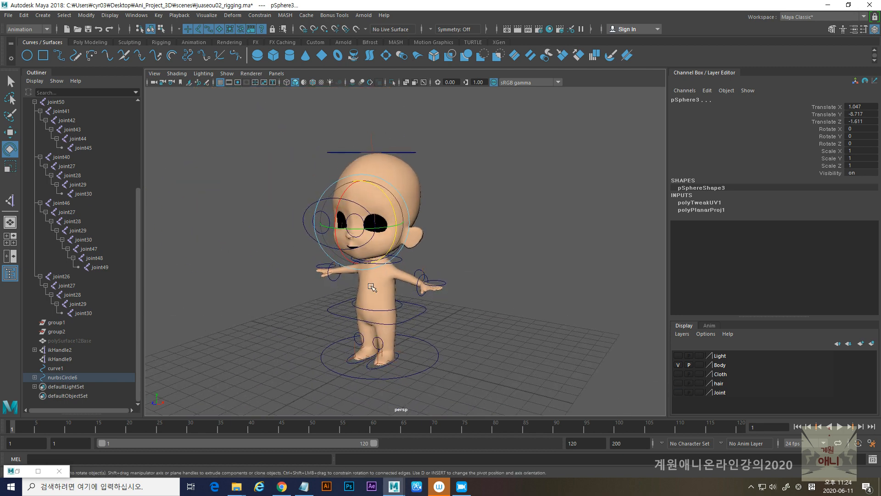
click(677, 365)
- Select the exposed foot and leg IK handles, including ikHandle5, ikHandle4 and ikHandle3, and add them to the Joint layer
alt+drag(480, 305, 441, 300)
alt+right_drag(445, 294, 494, 350)
alt+middle_drag(494, 350, 476, 231)
alt+right_drag(476, 230, 473, 323)
alt+drag(473, 324, 362, 304)
click(375, 271)
alt+right_drag(376, 270, 323, 306)
shift+click(301, 290)
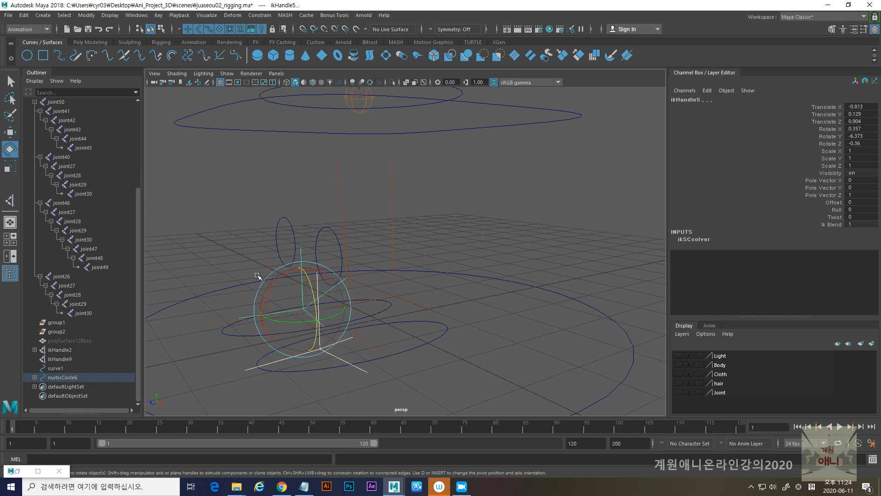
shift+click(269, 260)
shift+click(391, 231)
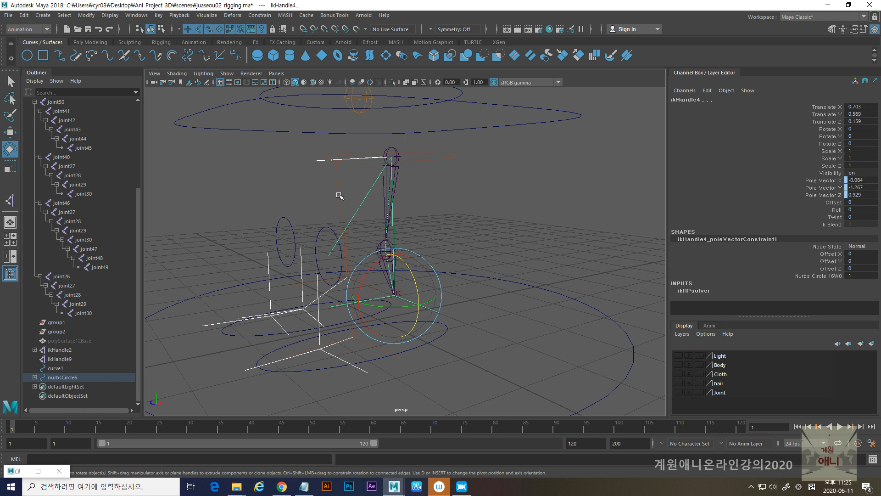
shift+click(350, 257)
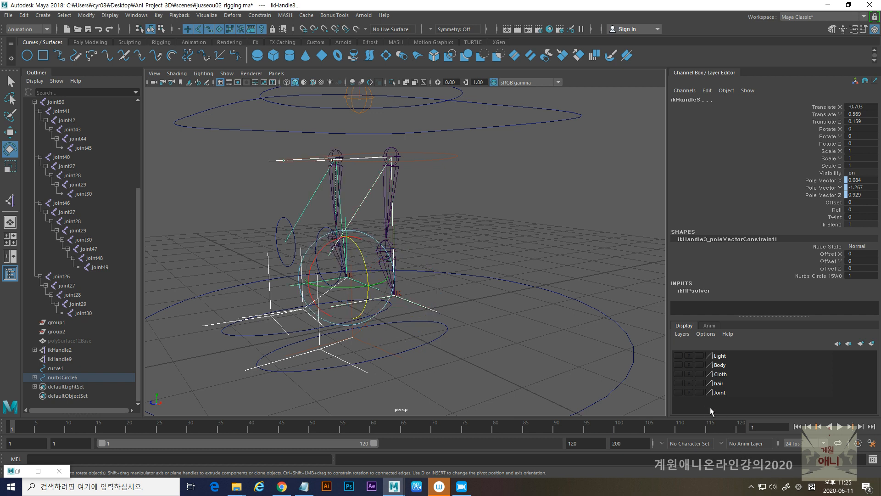
right_click(717, 393)
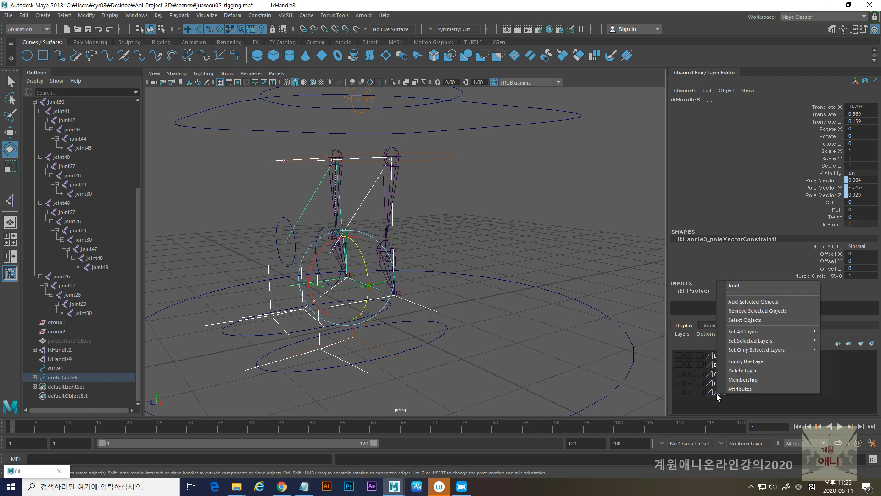
click(740, 302)
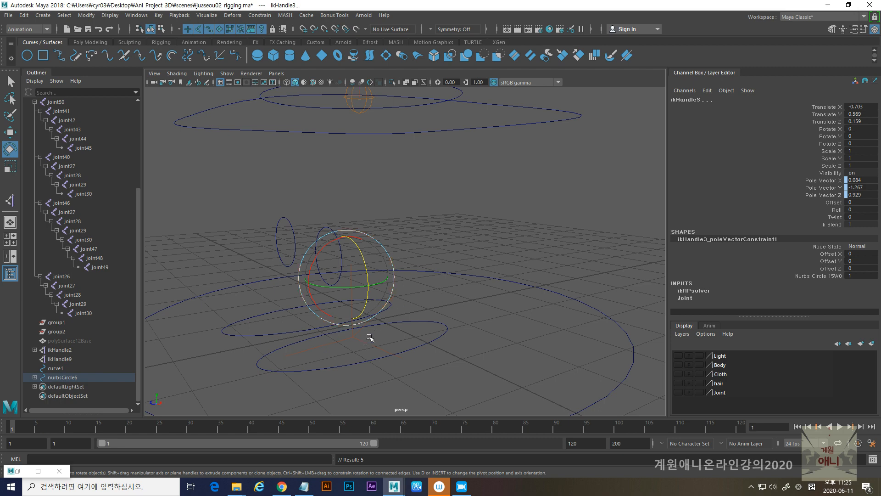
- Add the remaining foot handle ikHandle7 to the Joint layer
click(352, 339)
right_click(723, 394)
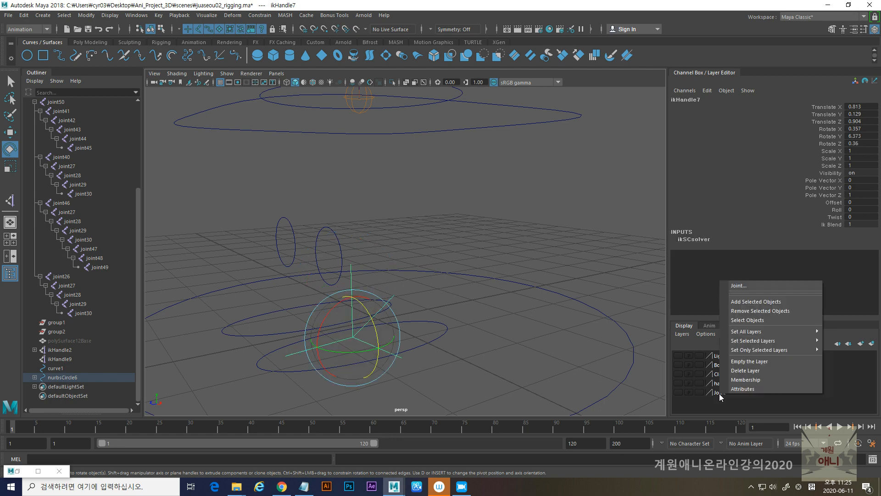
click(745, 302)
- Add curve1, the arm handles ikHandle1 and ikHandle2, and the neck and head handles including ikHandle10 and ikHandle9 to the Joint layer
alt+drag(403, 313, 374, 325)
click(380, 214)
alt+drag(393, 190, 355, 232)
shift+click(308, 217)
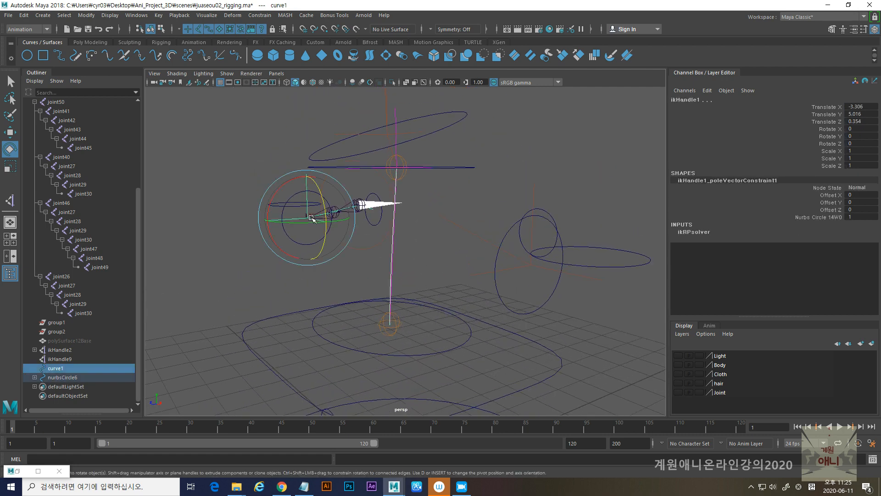
shift+click(528, 264)
alt+drag(388, 138, 398, 214)
shift+click(389, 201)
alt+middle_drag(438, 178, 448, 475)
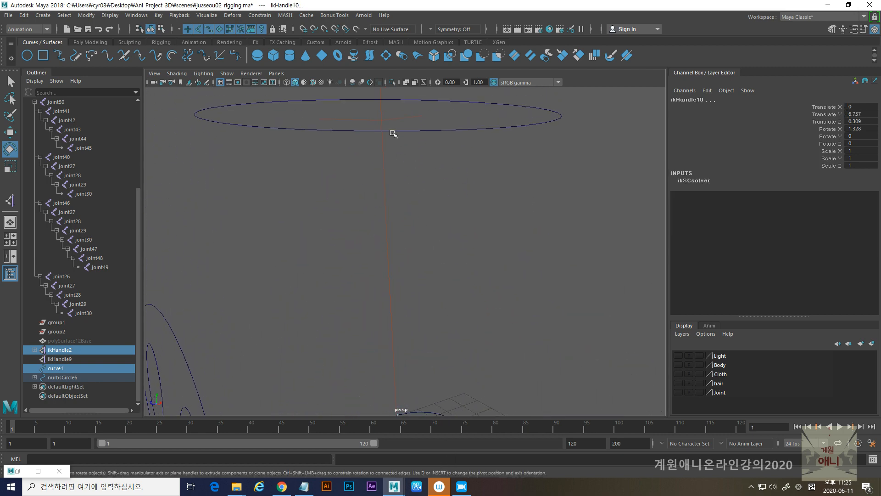
shift+click(384, 122)
alt+drag(437, 338, 404, 193)
shift+click(391, 197)
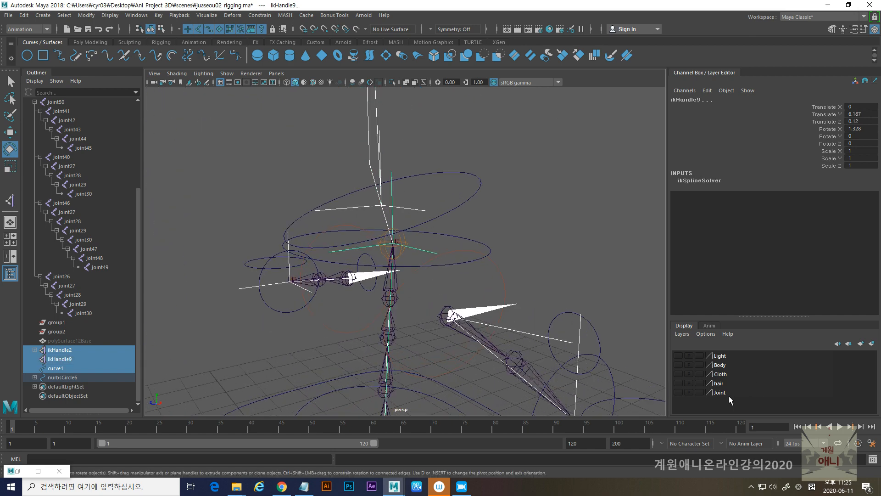
right_click(719, 394)
click(757, 296)
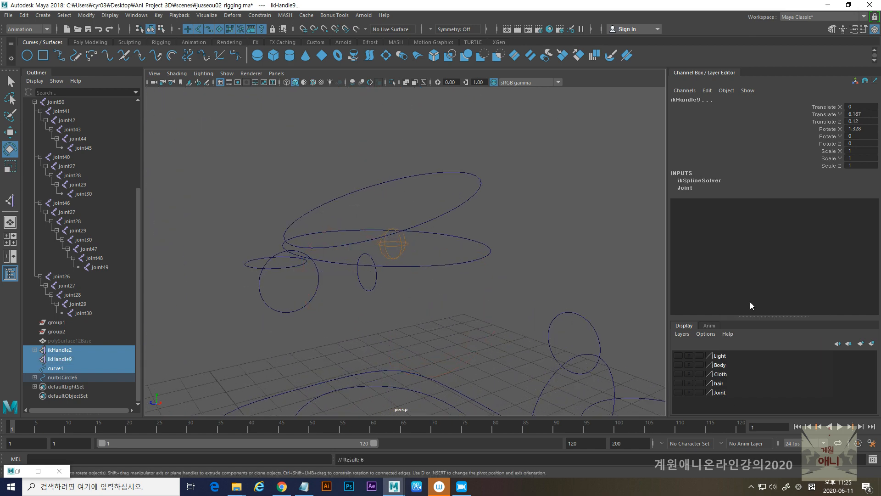
- Select the two exposed spine control joints at the chest and pelvis and add them to the Joint layer
alt+right_drag(410, 288, 384, 270)
click(405, 246)
alt+middle_drag(406, 316, 415, 235)
click(398, 345)
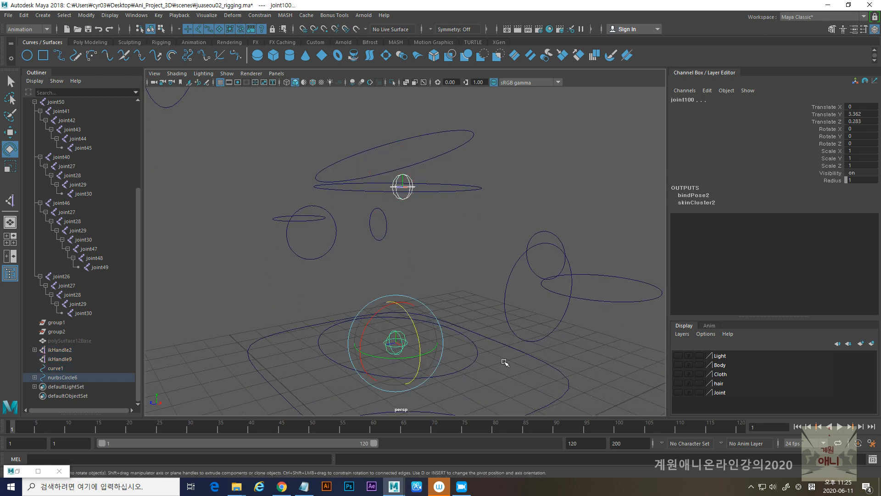
right_click(719, 394)
click(749, 301)
- Select all the exposed controller curves around the character and create a display layer from the selection
alt+right_drag(433, 330, 257, 258)
click(314, 266)
alt+right_drag(488, 228, 304, 200)
drag(325, 167, 479, 340)
key(f)
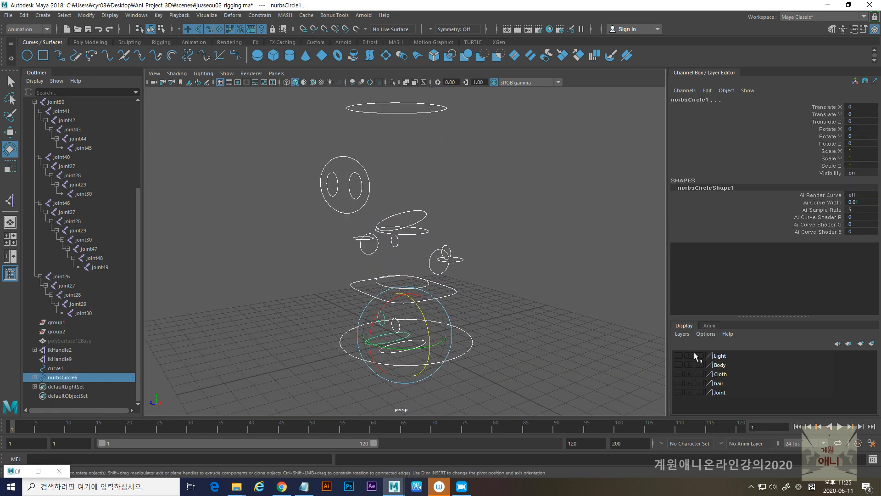
click(681, 334)
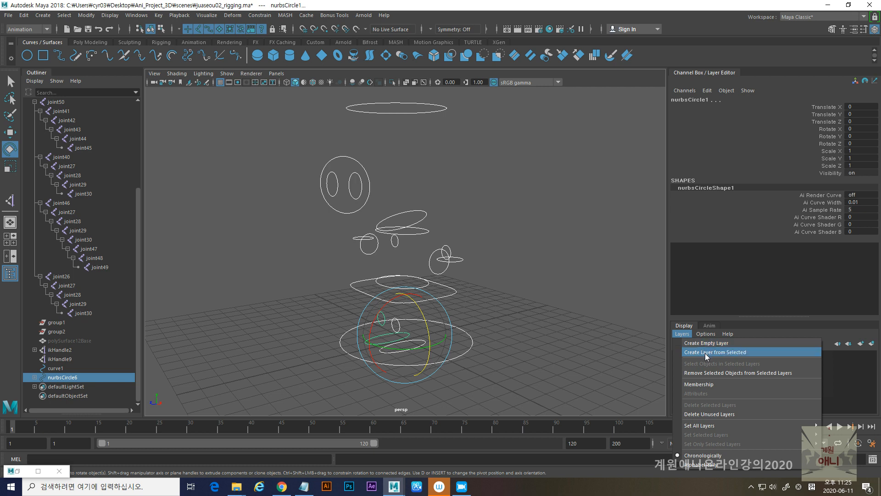
click(705, 352)
- Rename the new display layer as Controler and save its settings
click(720, 359)
double_click(720, 357)
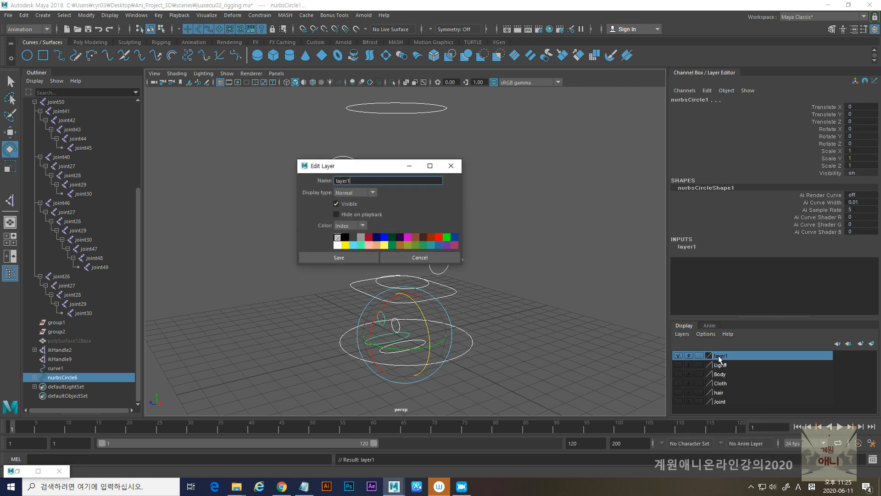
double_click(374, 180)
text(Controler)
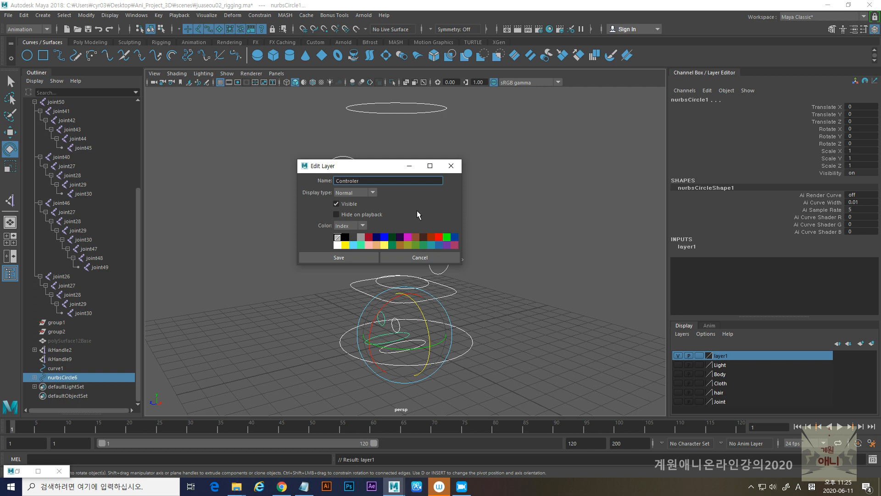
click(340, 258)
- Toggle the Controler and Body layers' visibility to check which objects each one contains
scroll(397, 152, down, 3)
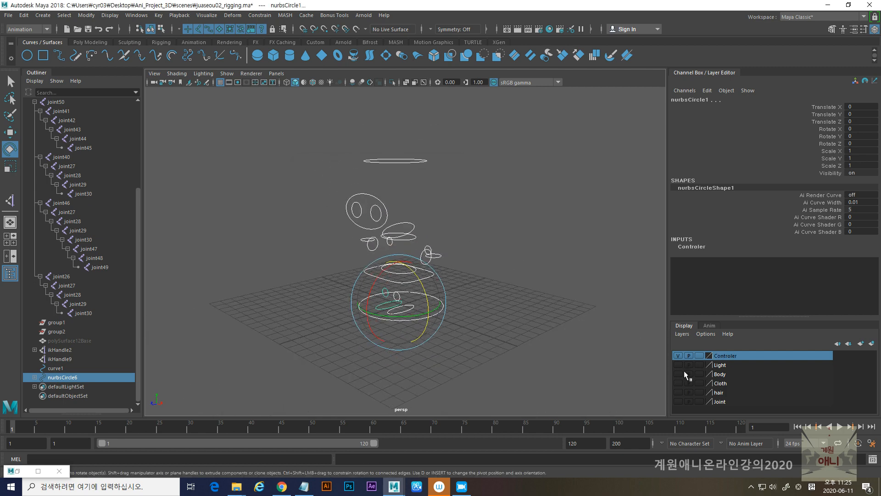
click(678, 355)
click(678, 355)
click(679, 373)
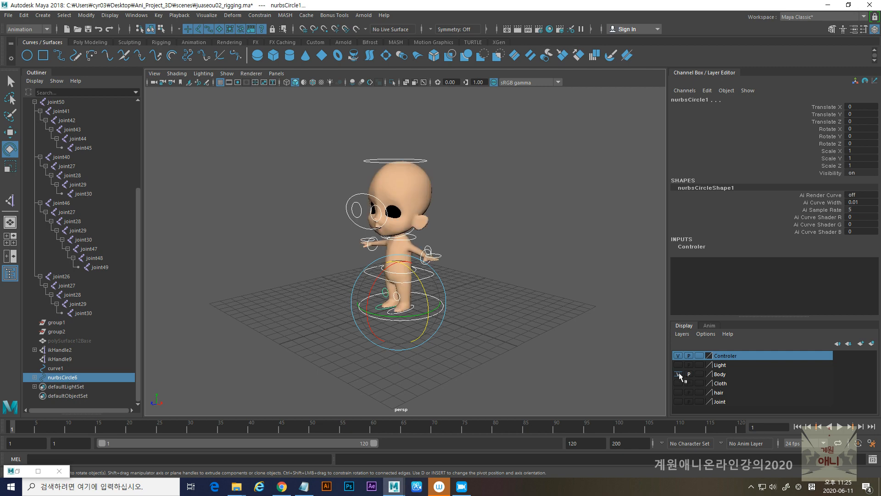
click(678, 373)
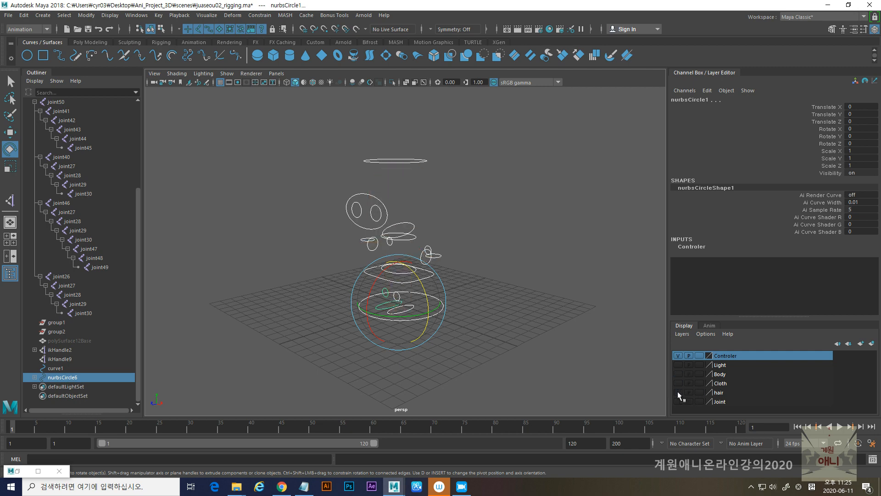
- Show the hair layer, hide the Controler layer and display the hair mesh in wireframe
click(678, 392)
alt+drag(521, 268, 469, 239)
click(678, 355)
alt+drag(597, 317, 503, 353)
click(526, 319)
key(4)
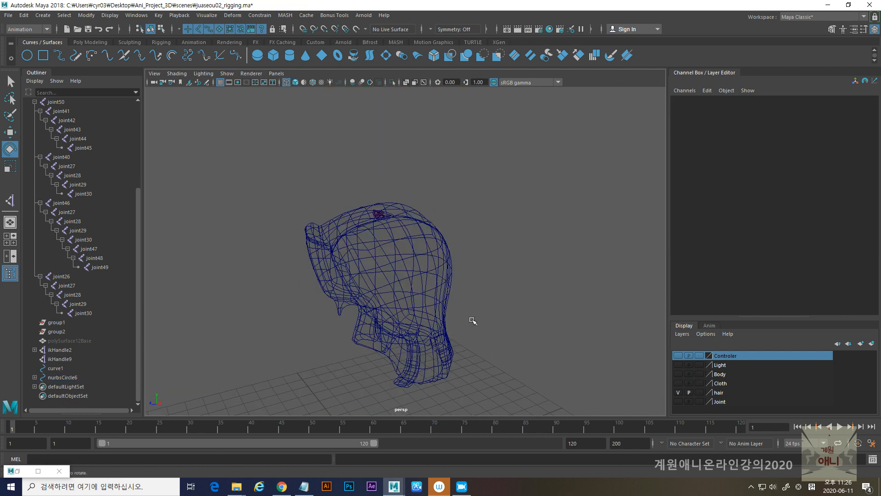
alt+right_drag(409, 258, 443, 363)
alt+drag(443, 363, 444, 381)
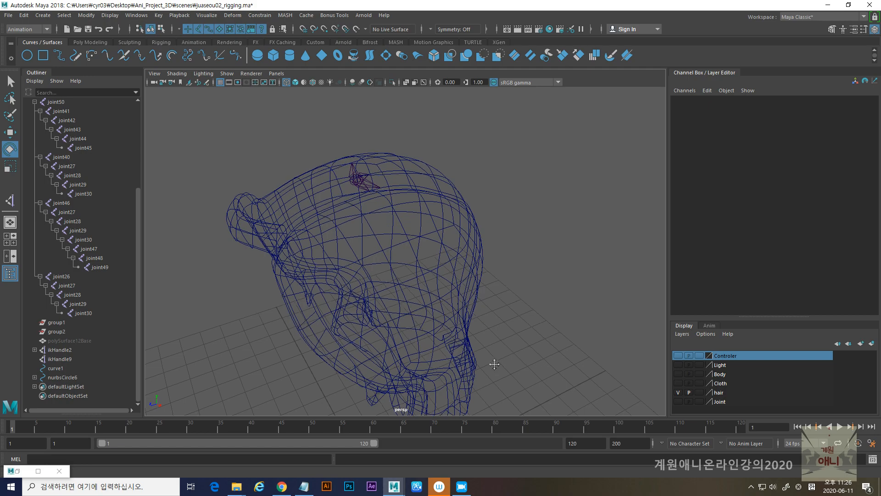
alt+middle_drag(515, 352, 507, 262)
- Make the Joint layer visible and examine the joint chains inside the hair mesh
click(678, 401)
alt+drag(473, 246, 511, 331)
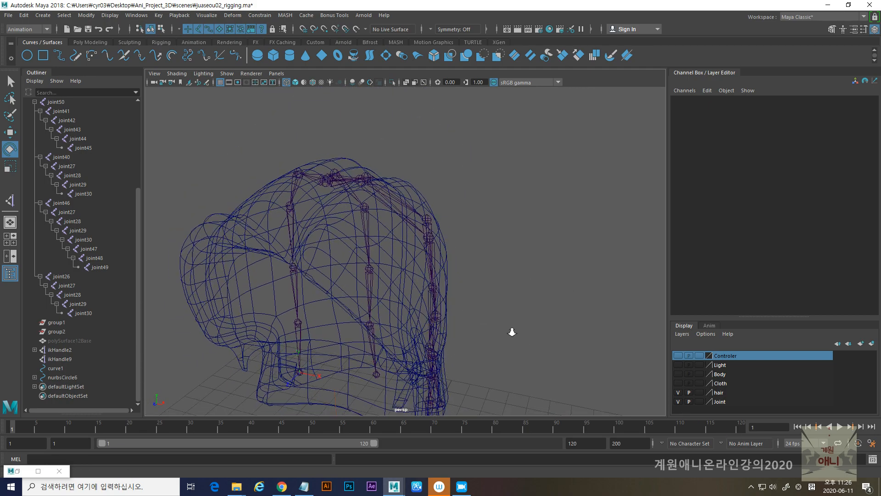
alt+right_drag(511, 331, 361, 303)
alt+middle_drag(361, 303, 407, 258)
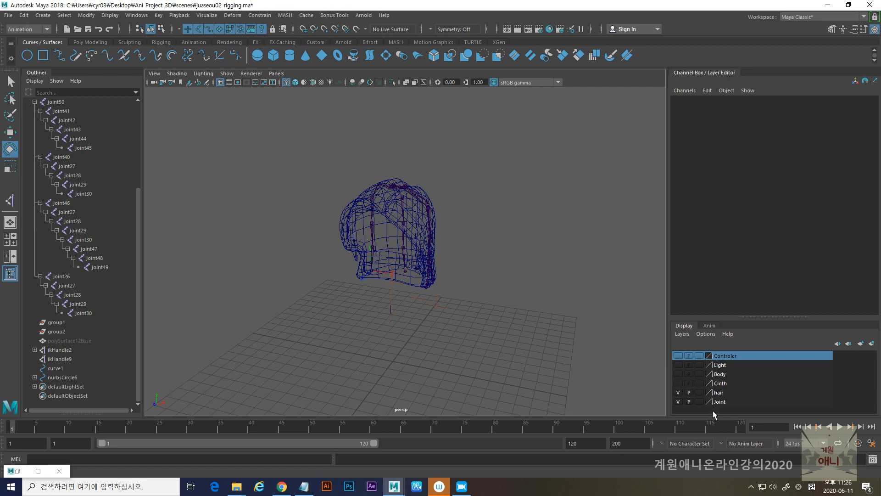
click(678, 401)
click(679, 401)
alt+middle_drag(477, 316, 486, 189)
mouse_move(311, 201)
mouse_down()
mouse_move(419, 272)
mouse_move(480, 296)
mouse_up()
alt+drag(428, 210, 459, 303)
click(226, 74)
click(434, 284)
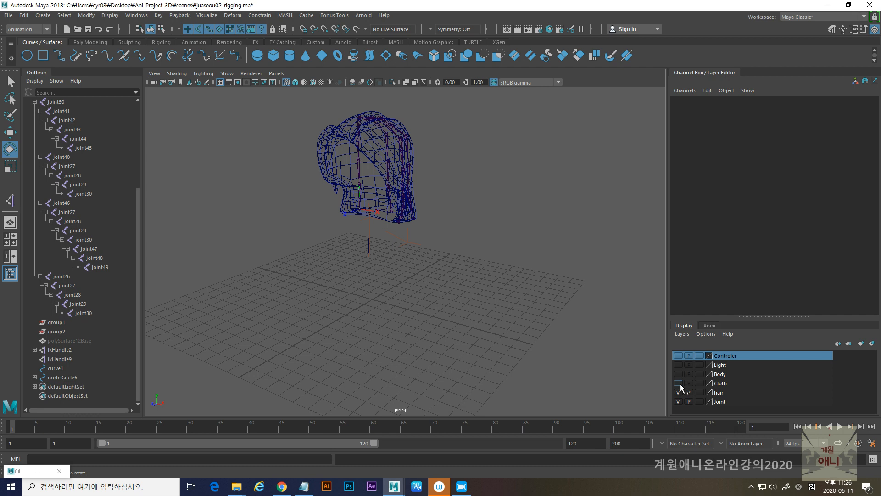
- Toggle the Controler layer's visibility to compare the full rig with the hair and its joints
click(678, 356)
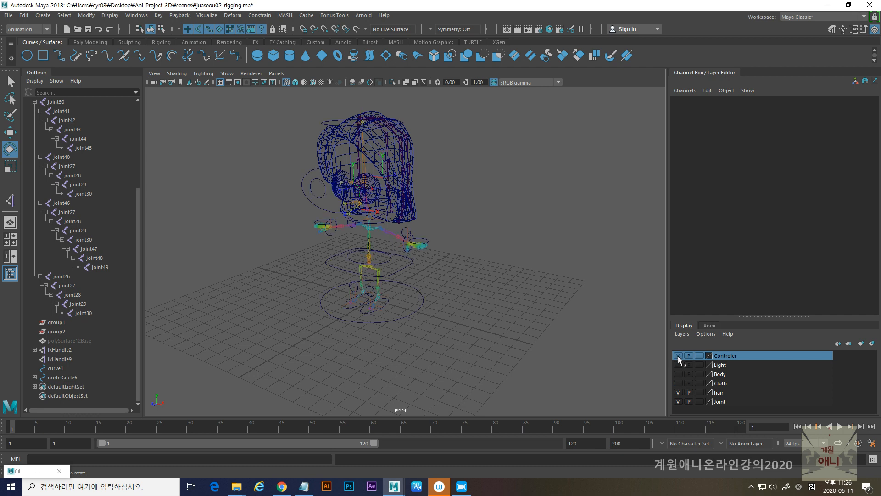
click(679, 356)
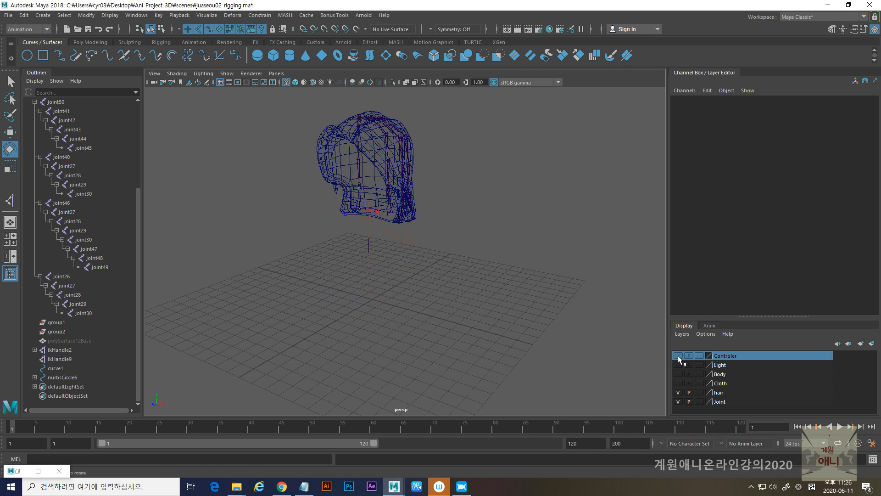
click(678, 356)
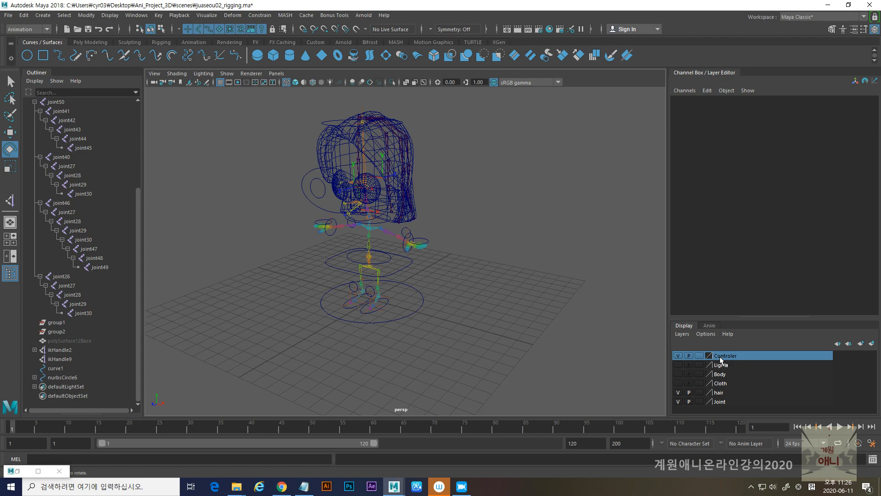
click(677, 356)
- Select the hair's root joint at the crown of the head together with the hair mesh
alt+right_drag(343, 164, 427, 252)
alt+middle_drag(386, 238, 402, 327)
alt+drag(402, 327, 423, 323)
alt+middle_drag(386, 207, 421, 256)
alt+drag(422, 255, 401, 255)
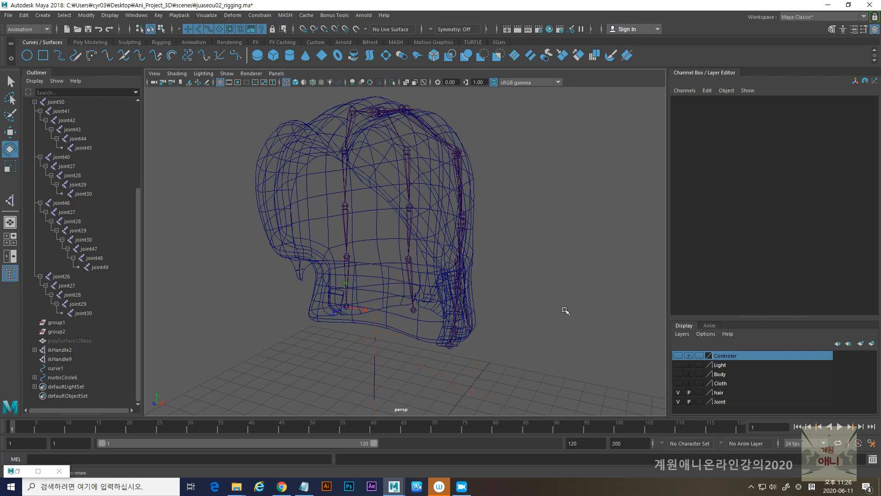
alt+drag(464, 315, 436, 177)
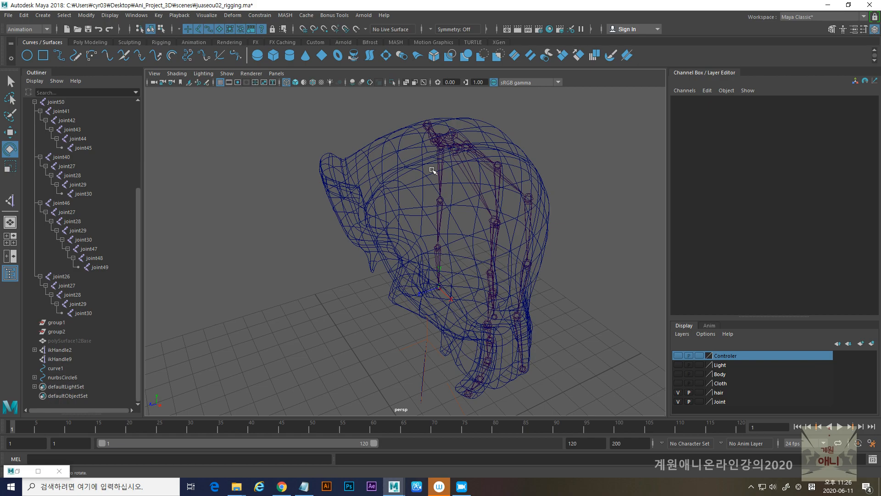
click(435, 143)
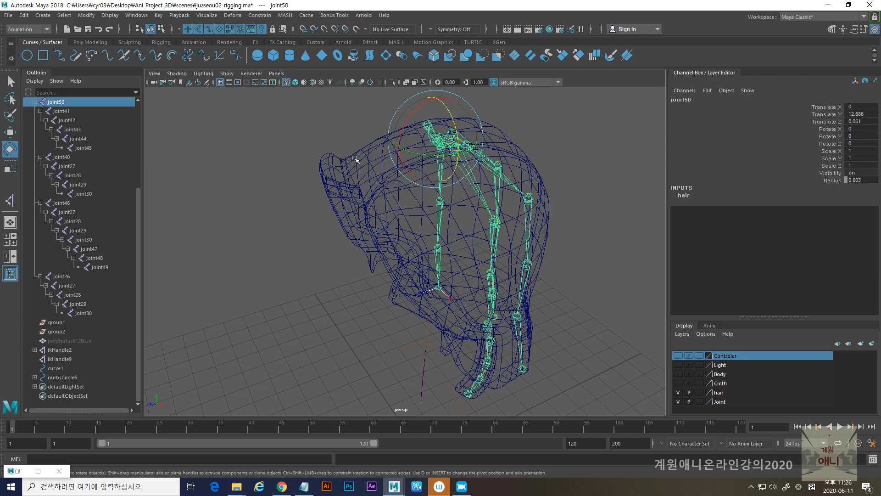
shift+click(353, 157)
alt+drag(367, 245, 317, 223)
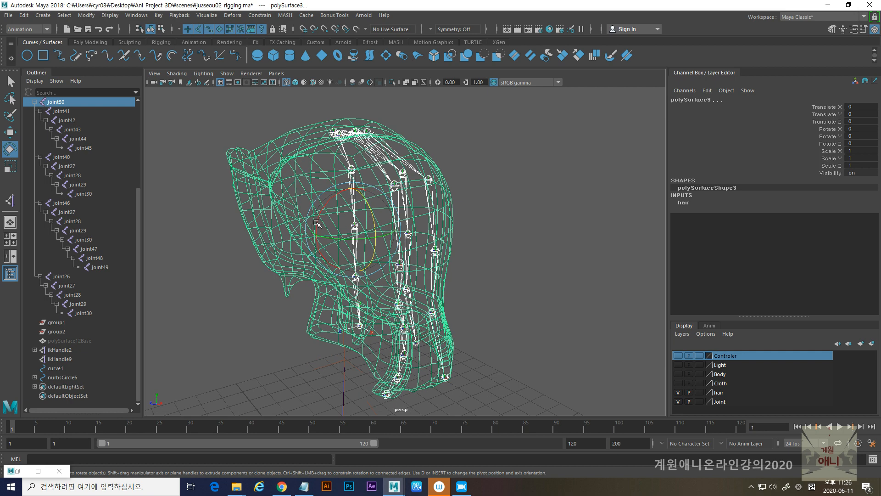
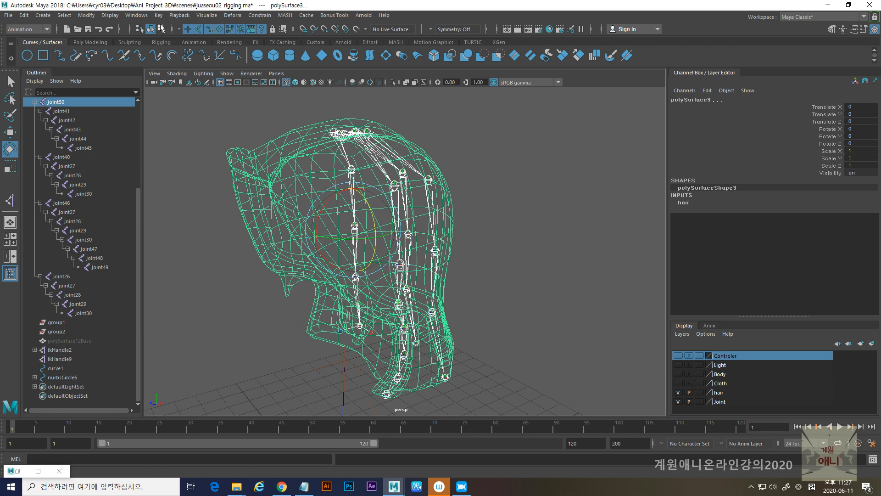
- Bind the hair mesh to its joint hierarchy using the Closest distance method, Classic linear skinning and 3 max influences
click(30, 28)
click(28, 49)
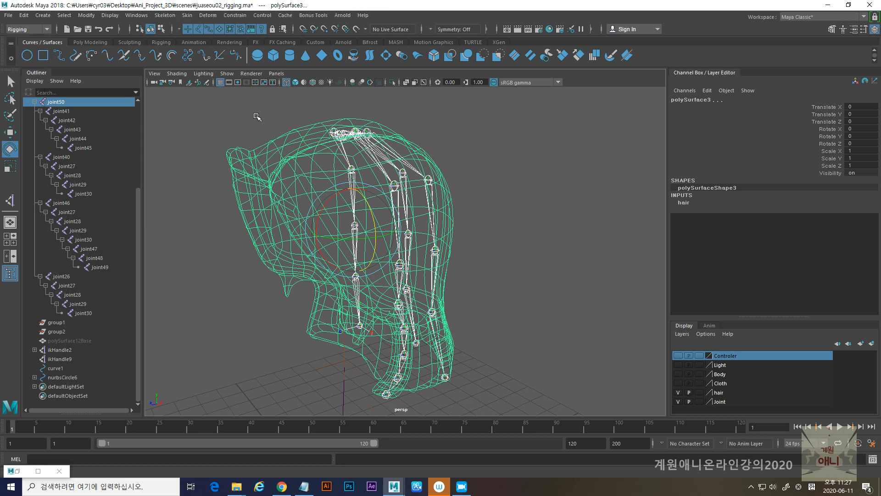
click(187, 15)
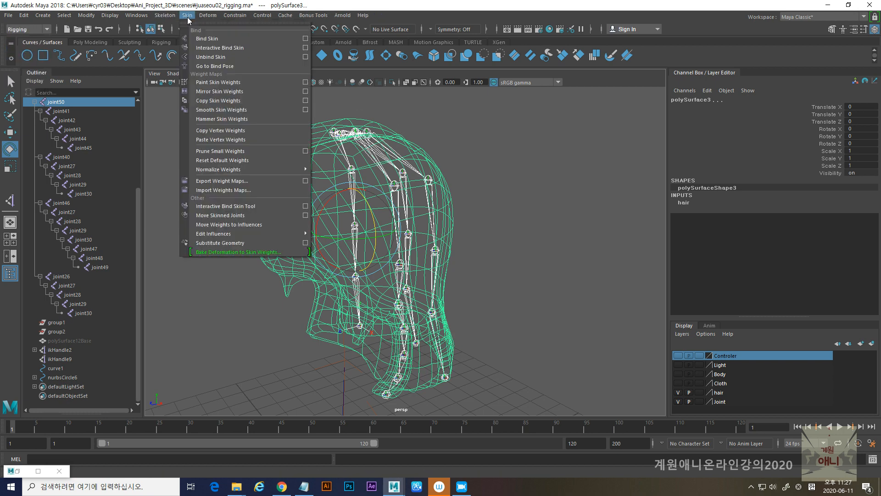
click(306, 38)
click(517, 342)
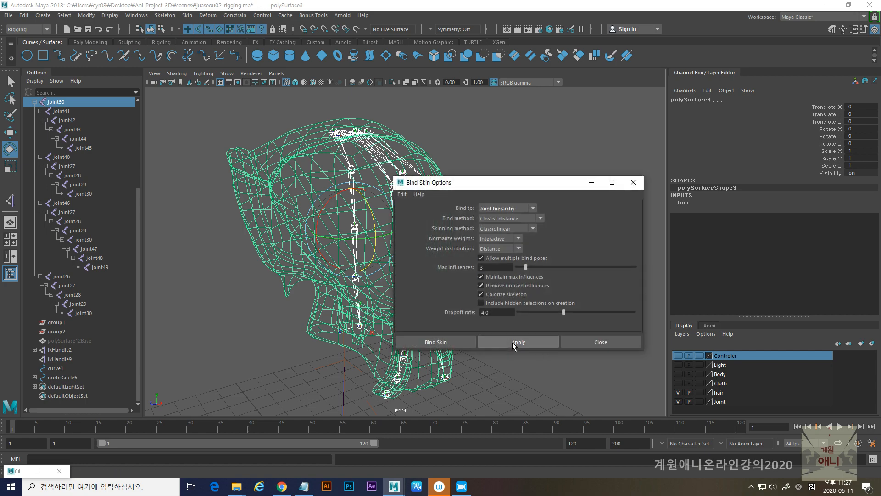
click(582, 348)
- Select a middle joint of a back hair chain and examine the bound hair in wireframe and shaded display
alt+drag(443, 315, 419, 278)
click(416, 268)
alt+drag(430, 317, 413, 324)
alt+drag(400, 231, 367, 177)
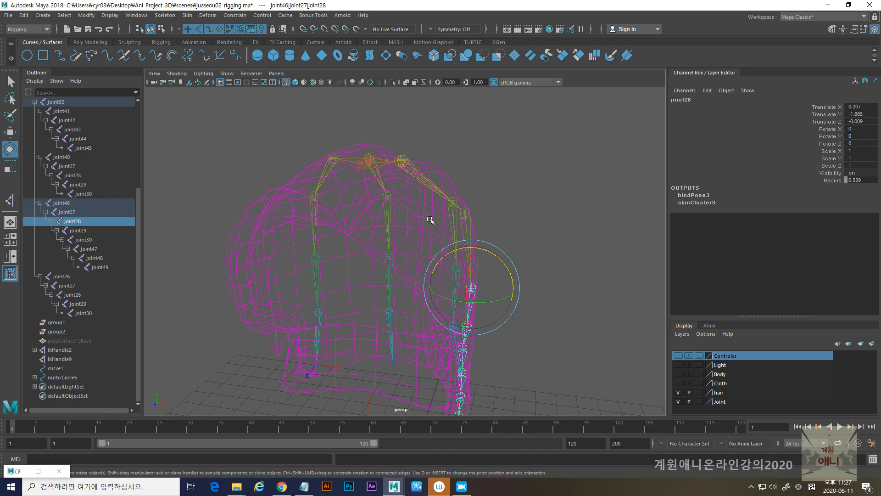
alt+drag(423, 252, 356, 257)
alt+drag(333, 215, 314, 189)
key(5)
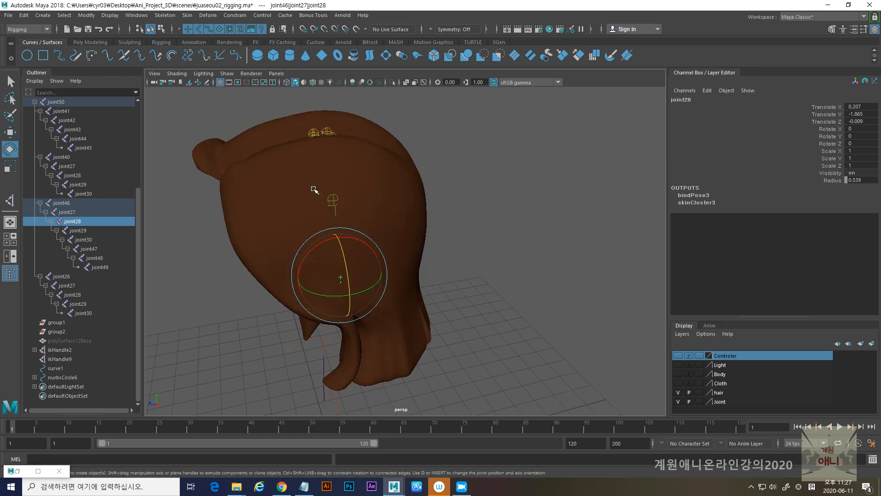
alt+drag(296, 222, 274, 203)
- Select the hair mesh, switch to the FX menu set and make the Body layer visible
click(258, 183)
alt+drag(427, 267, 390, 264)
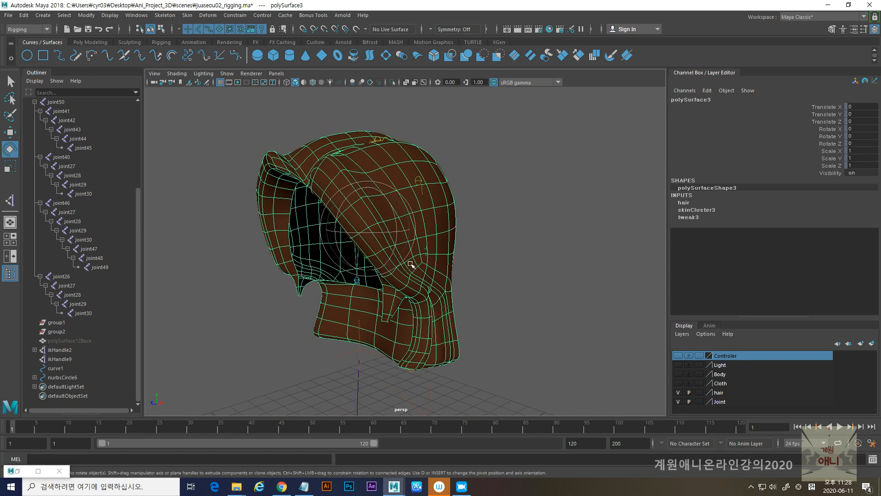
click(33, 29)
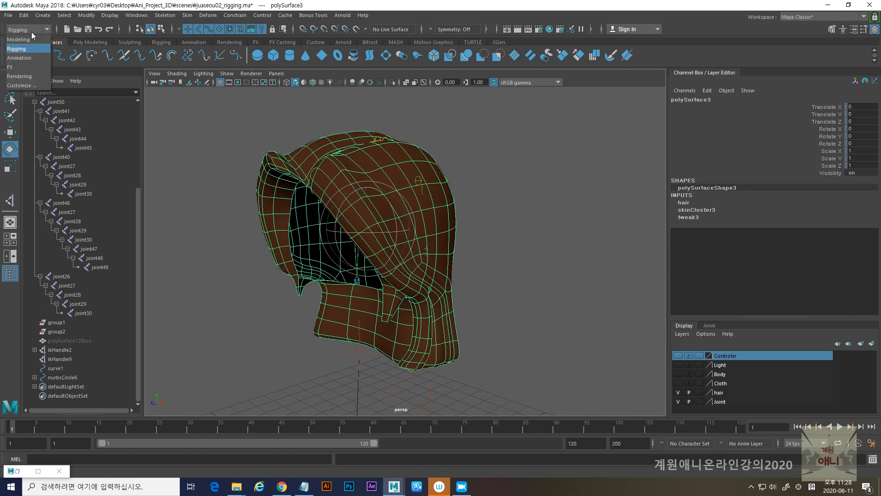
click(15, 69)
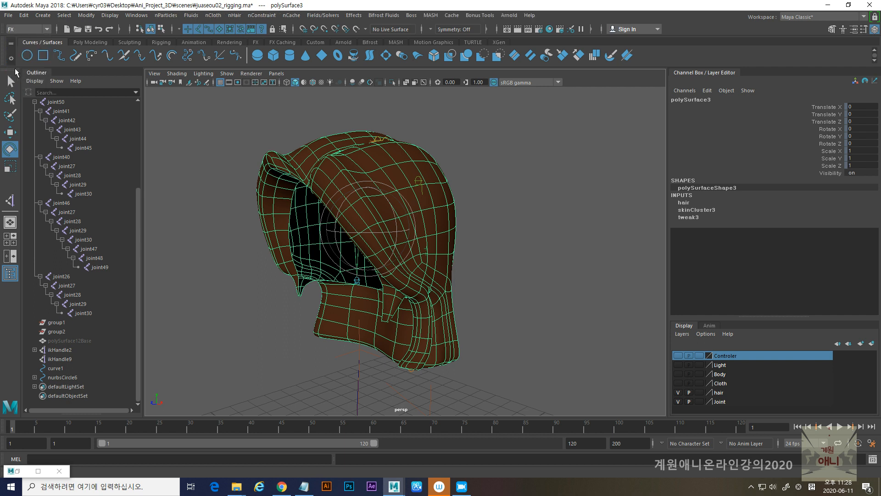
click(218, 17)
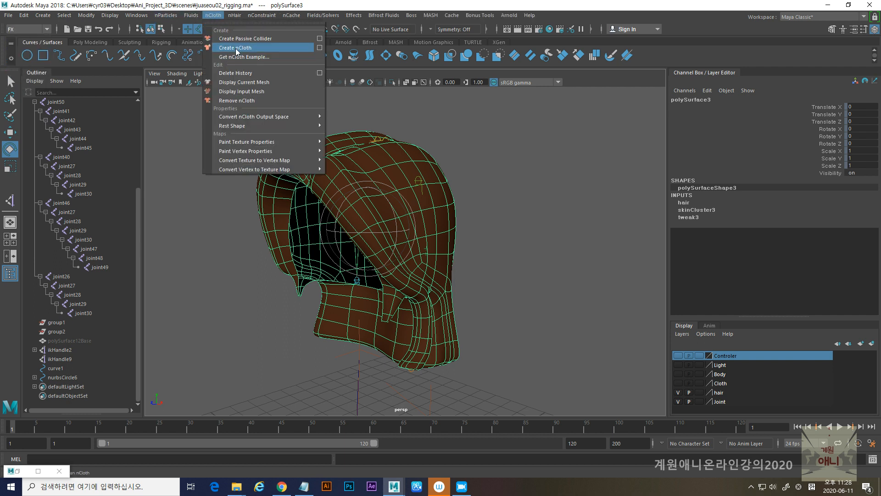
click(678, 376)
click(678, 374)
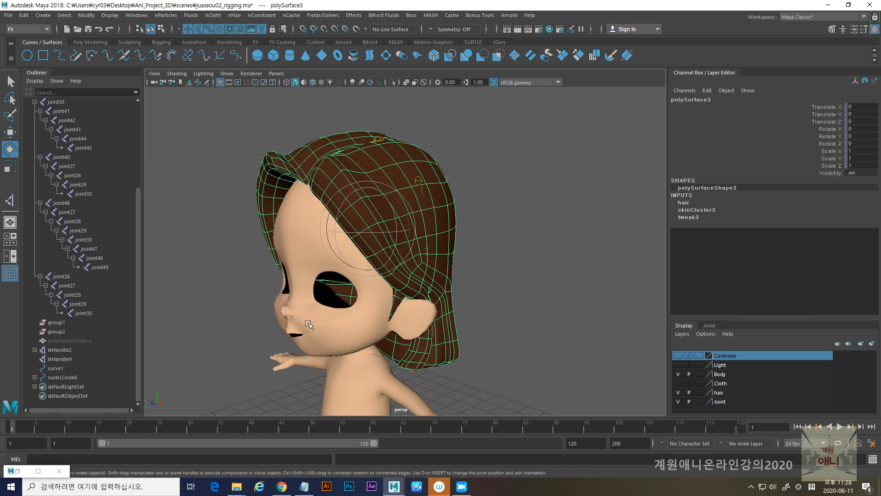
- Display the character in wireframe and examine the hair mesh and its joints around the head
click(213, 15)
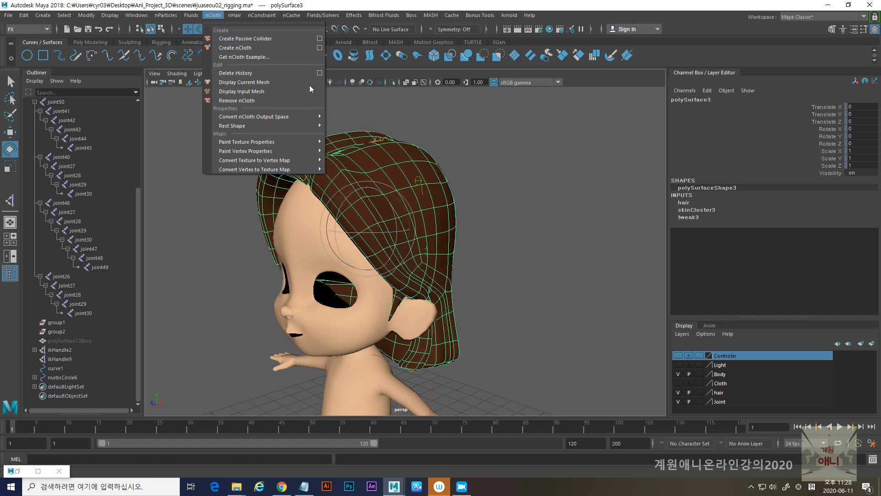
click(511, 282)
alt+right_drag(555, 279, 465, 278)
alt+middle_drag(465, 278, 464, 227)
alt+drag(464, 226, 406, 194)
key(4)
alt+right_drag(347, 165, 391, 226)
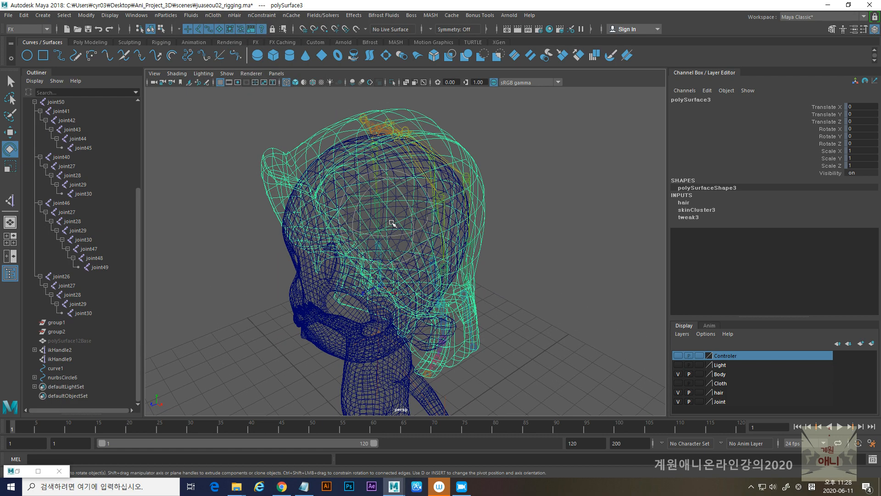
alt+middle_drag(391, 226, 403, 280)
- Try moving the hair's root joint at the crown of the head and undo the move
click(381, 191)
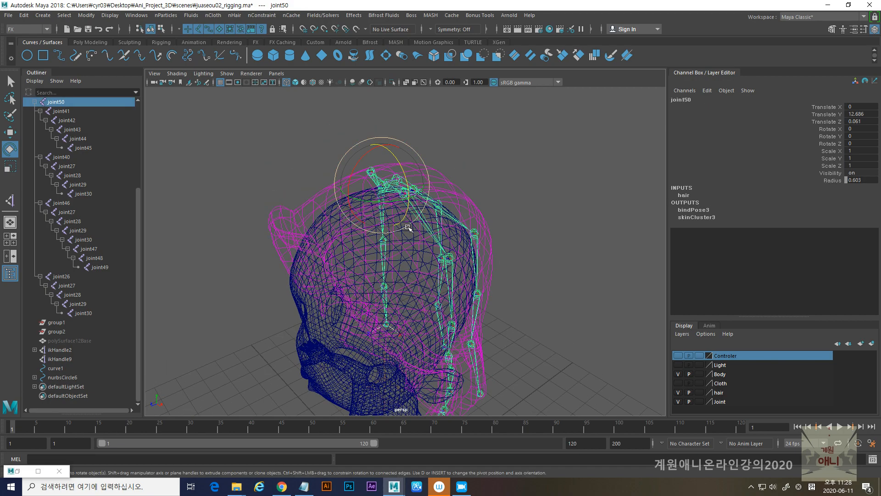
key(w)
drag(382, 192, 363, 185)
key(ctrl+z)
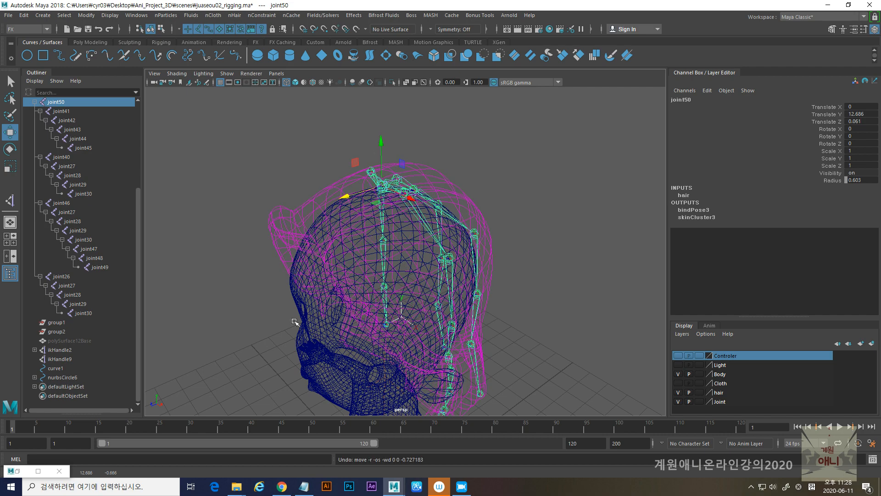
- Select the hair mesh and convert it to an nCloth object
alt+middle_drag(486, 365, 487, 301)
alt+right_drag(486, 300, 404, 321)
alt+drag(404, 321, 379, 309)
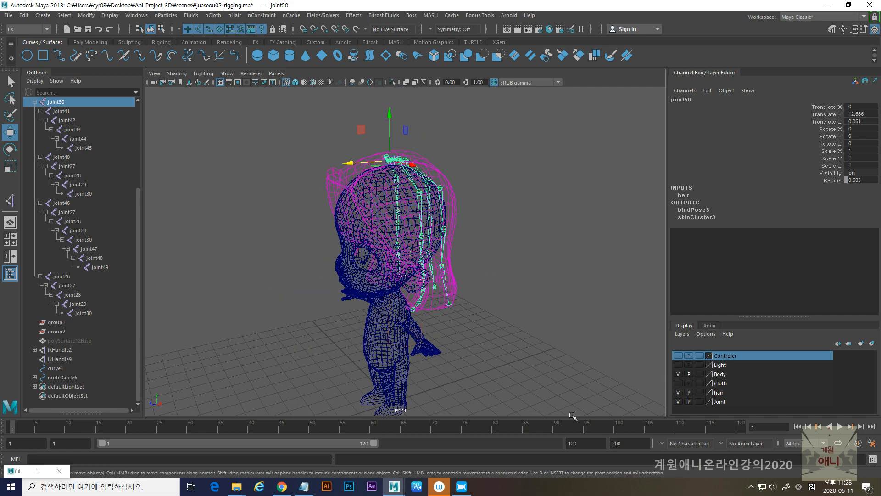
click(346, 181)
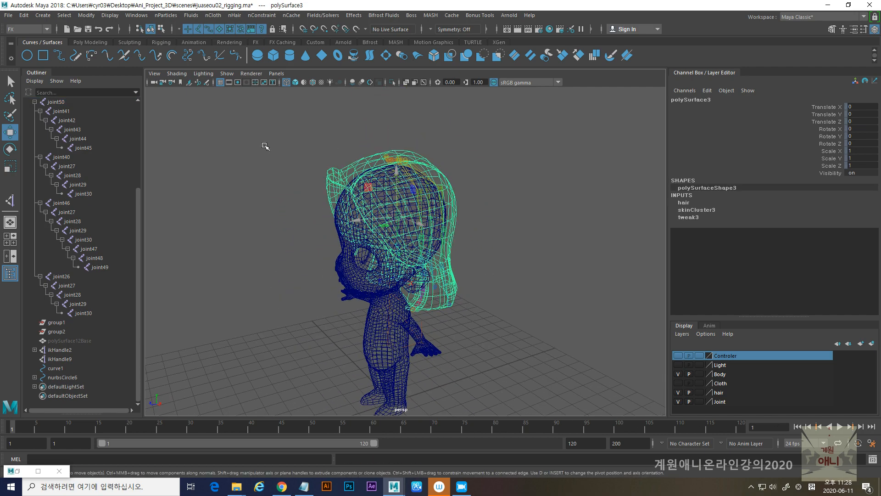
click(213, 17)
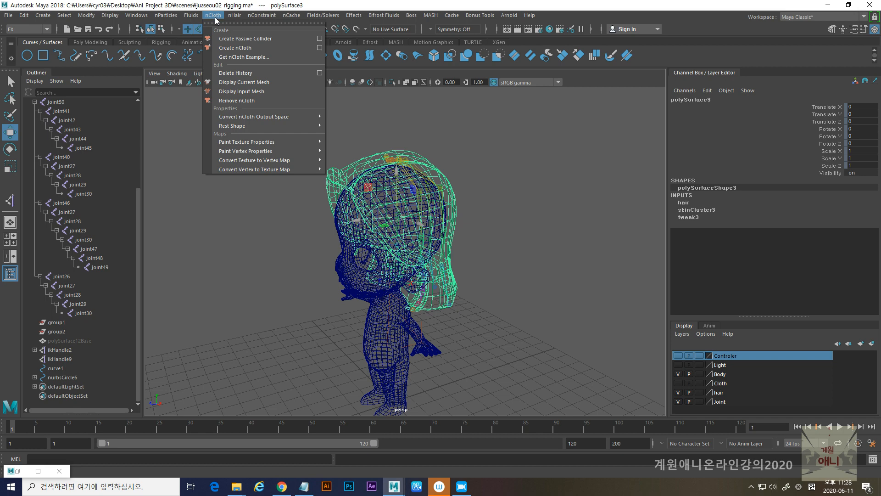
click(239, 48)
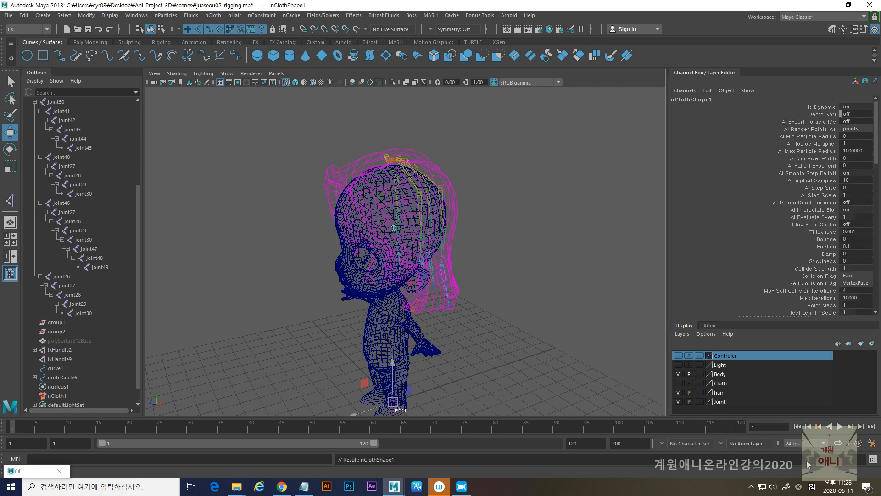
- Play the hair's nCloth simulation in wireframe and in shaded display, rewinding to the first frame after each run
click(840, 427)
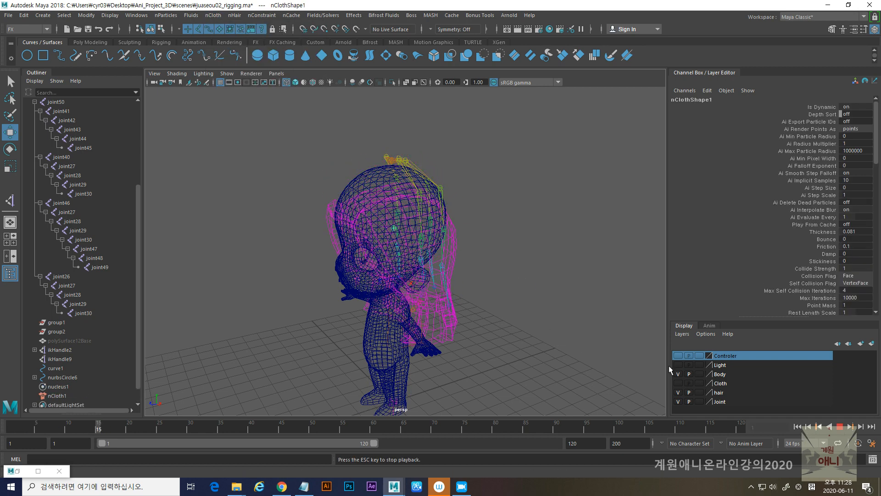
click(840, 426)
click(798, 426)
scroll(353, 193, up, 2)
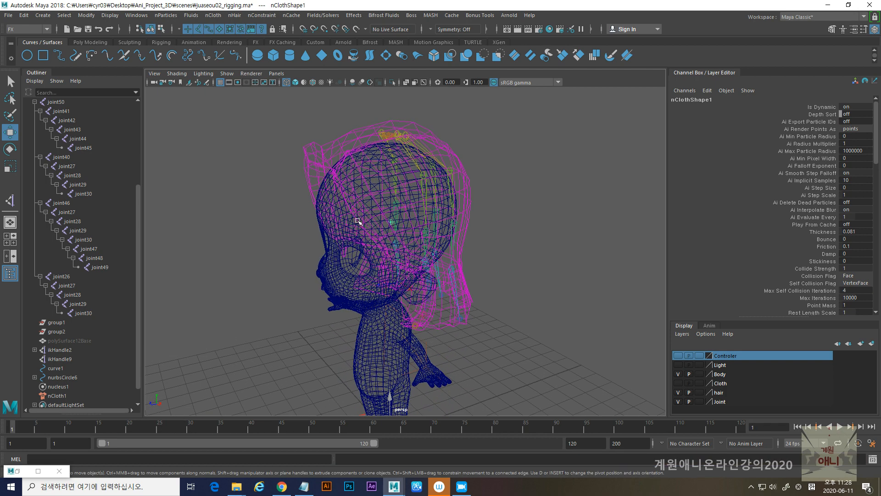
key(5)
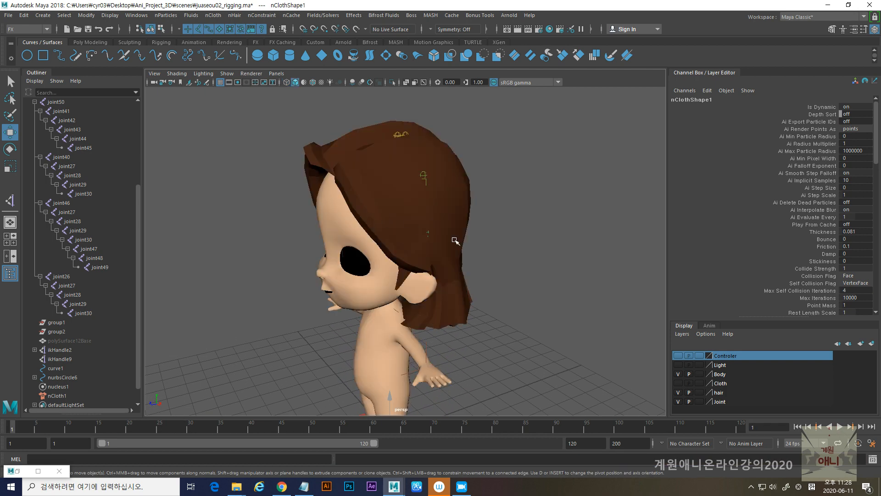
click(840, 427)
click(840, 428)
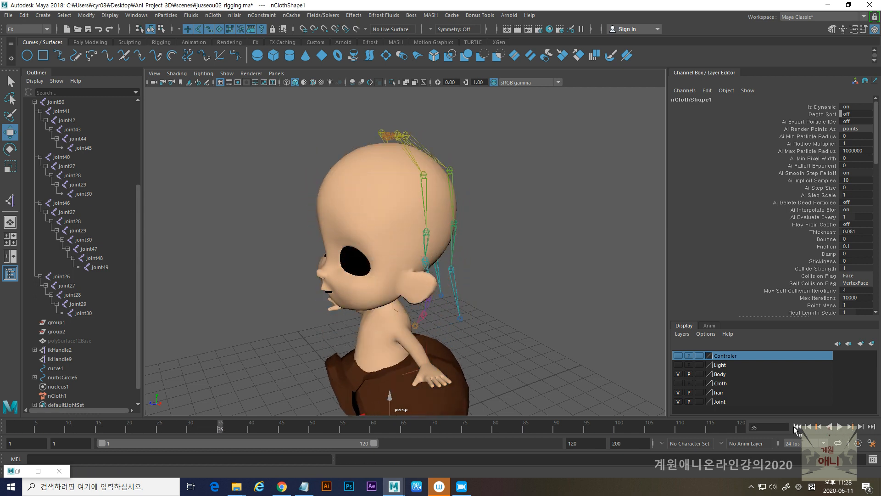
click(798, 427)
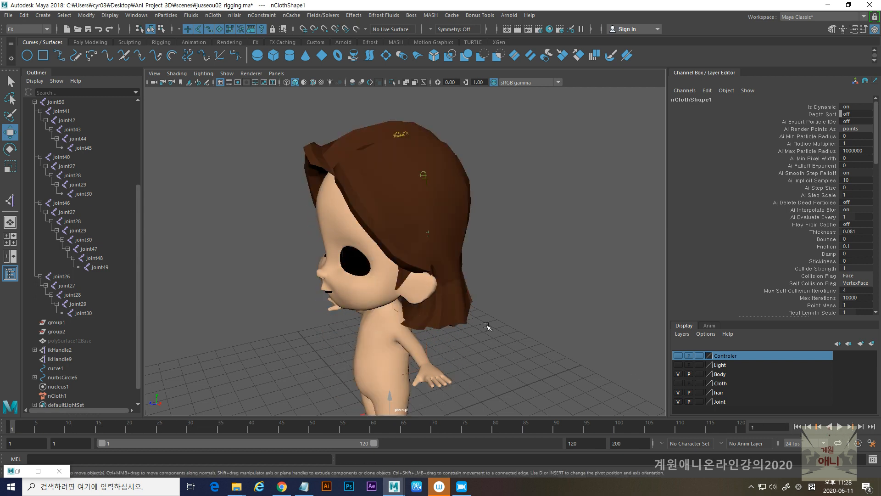
- Set Input Mesh Attract to 1.000 in the hair nCloth's dynamic properties
alt+drag(532, 269, 473, 277)
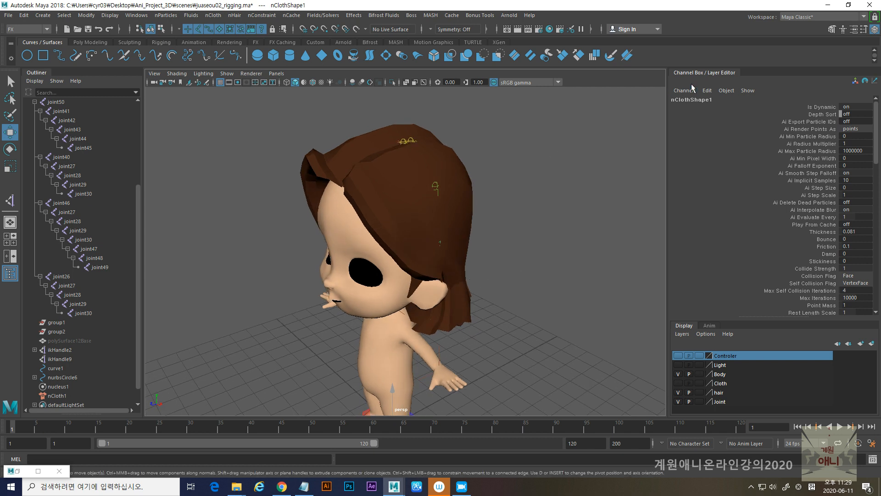
click(854, 29)
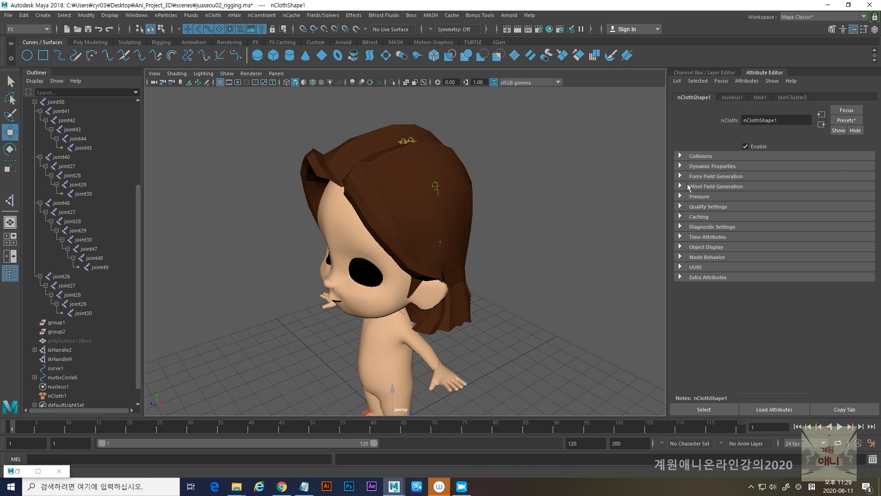
click(680, 166)
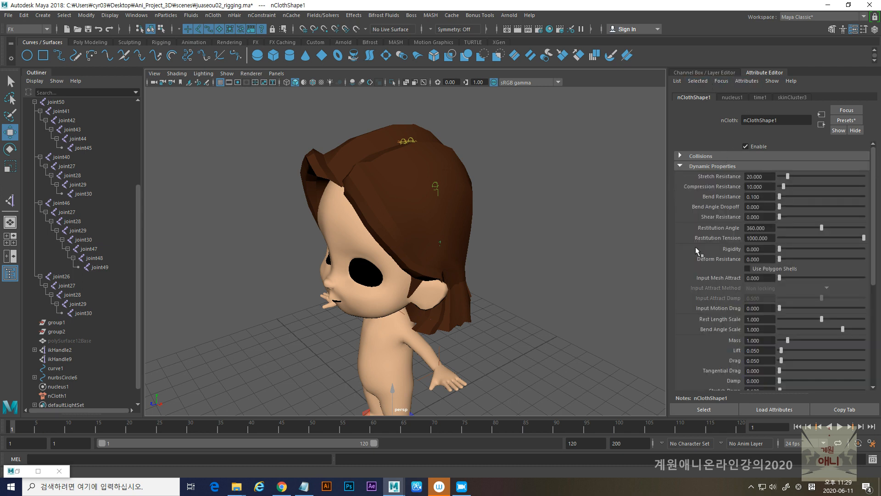
scroll(698, 255, down, 1)
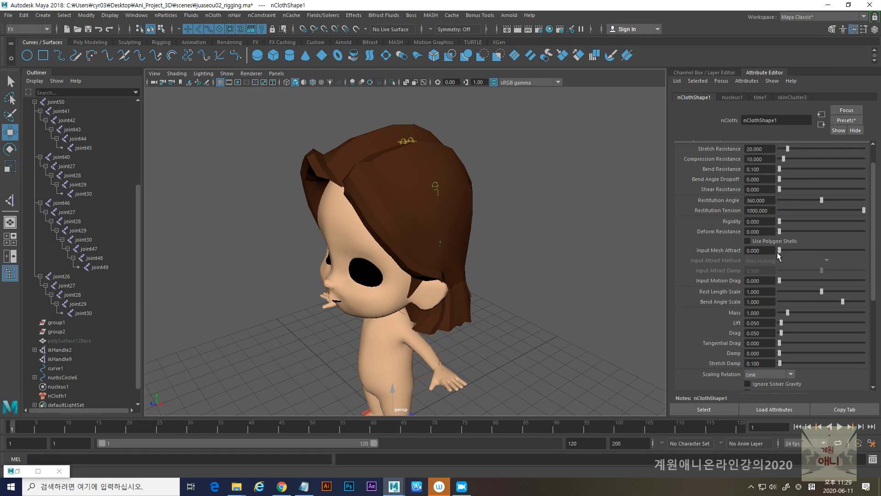
drag(628, 247, 837, 247)
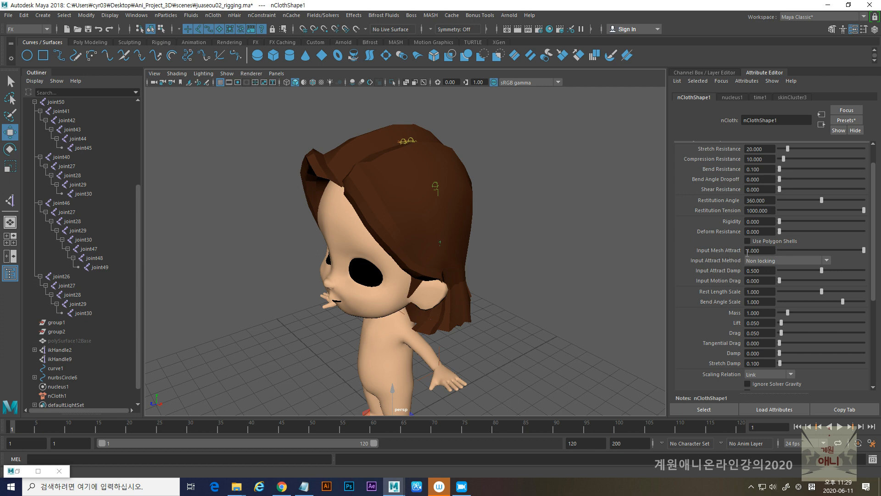
- Play the simulation to check the hair with the new mesh attraction and rewind to the first frame
click(840, 427)
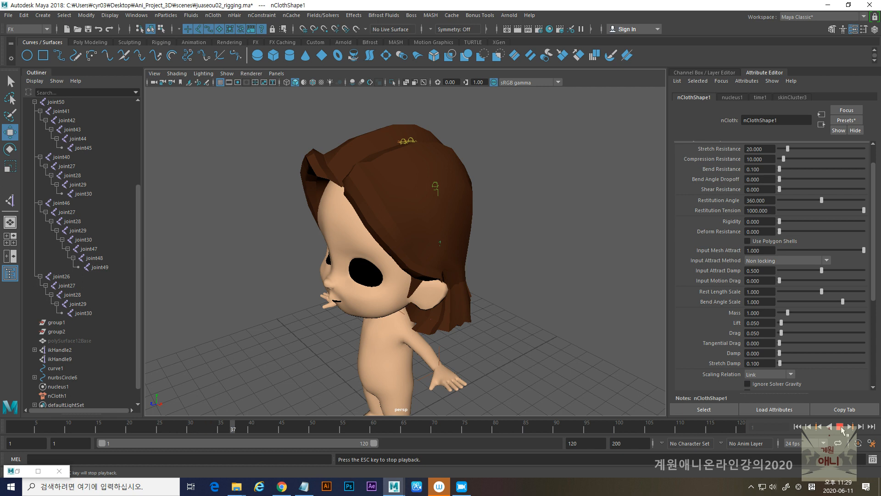
click(840, 427)
click(798, 427)
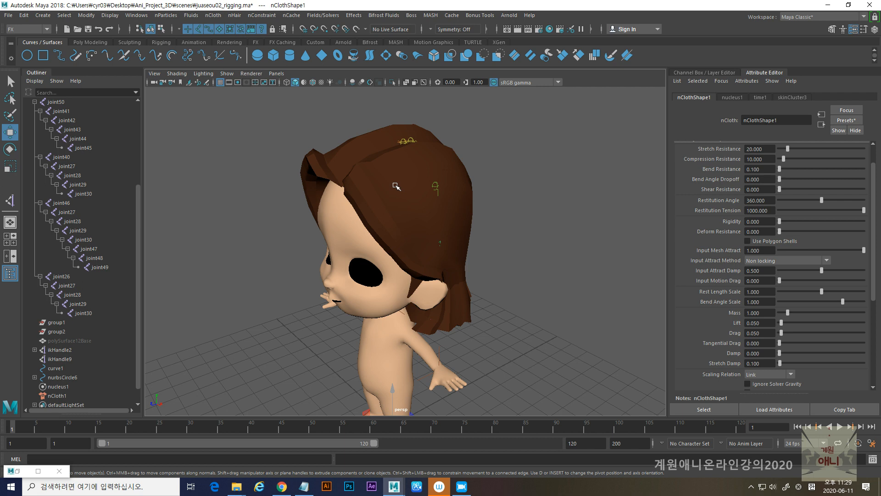
- Select the hair mesh, review its nCloth dynamic properties and play the simulation to frame 59
click(375, 180)
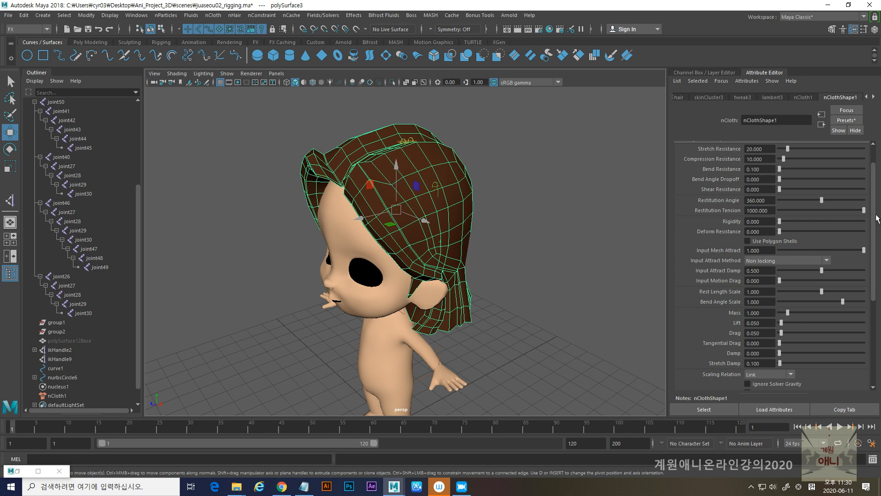
drag(873, 224, 879, 170)
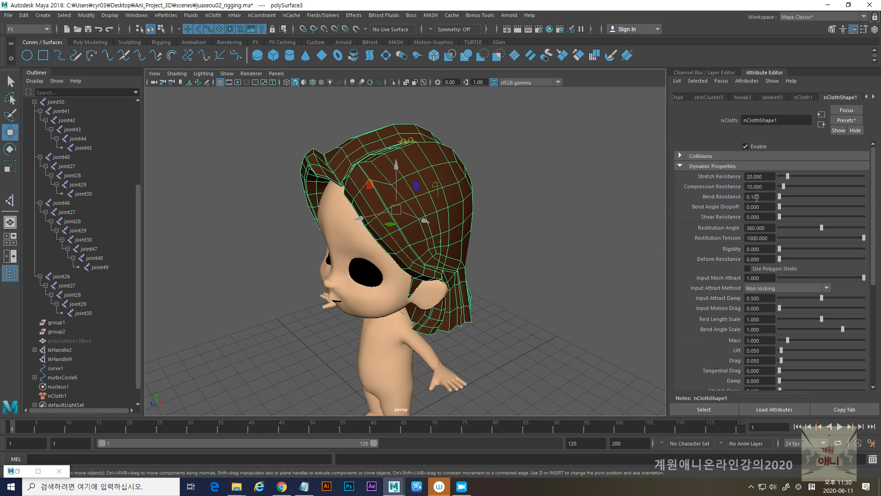
scroll(735, 239, down, 2)
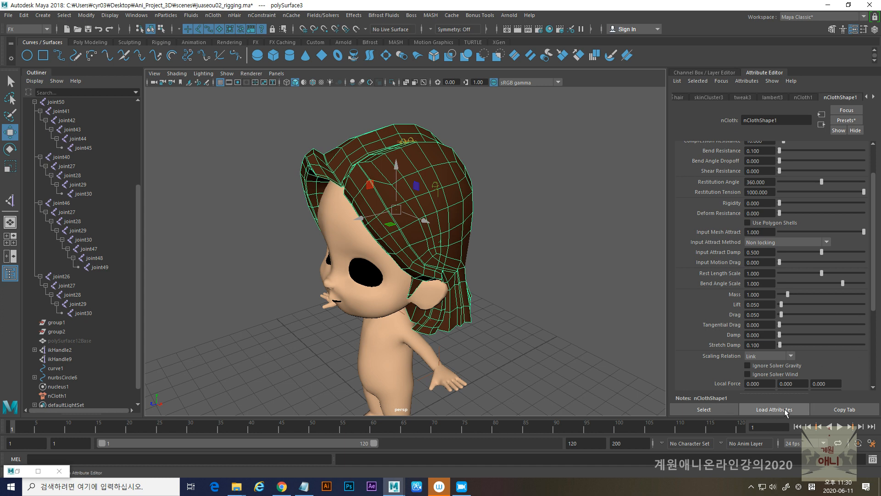
click(838, 427)
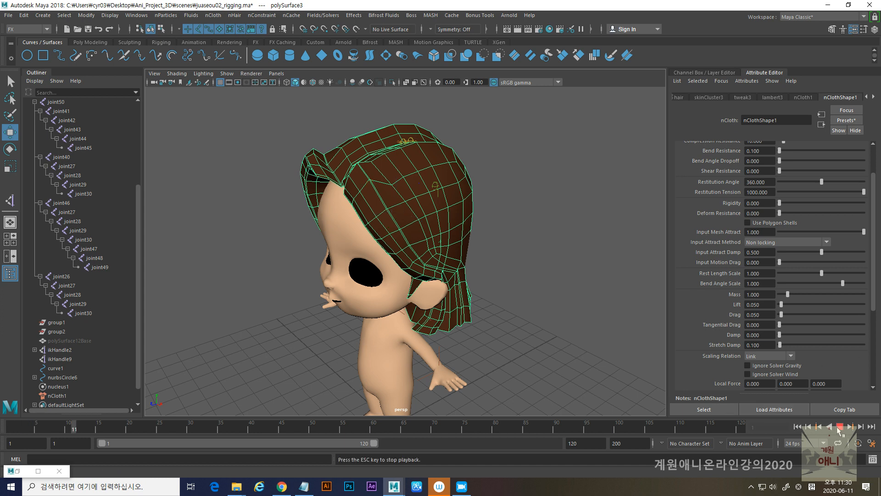
click(839, 427)
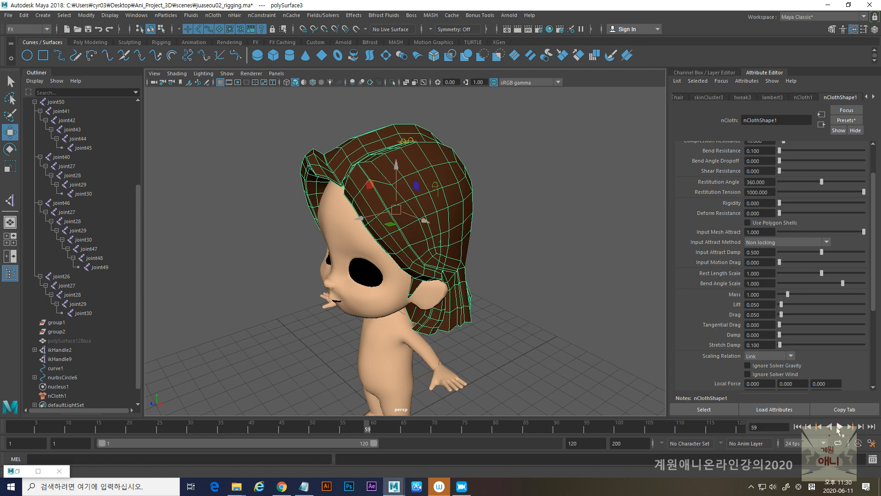
- Animate joint50, the hair's root joint, by moving it forward off the head at frame 40 in wireframe display
click(798, 426)
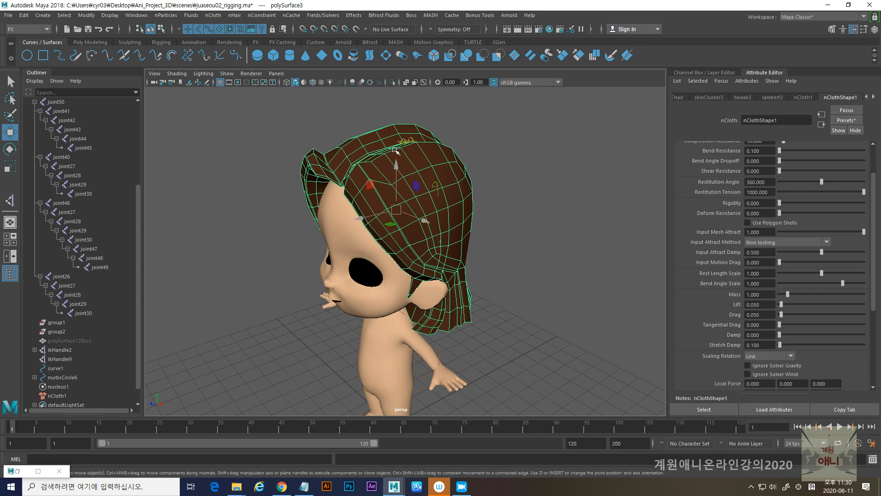
key(4)
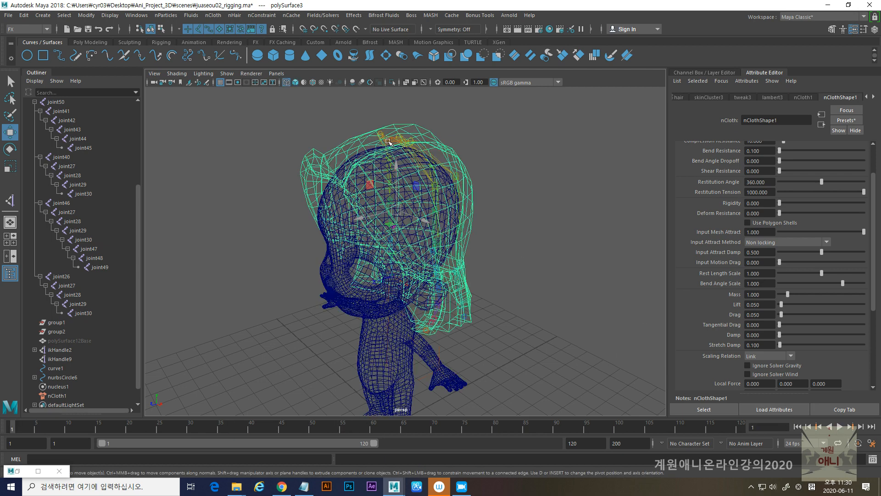
click(388, 141)
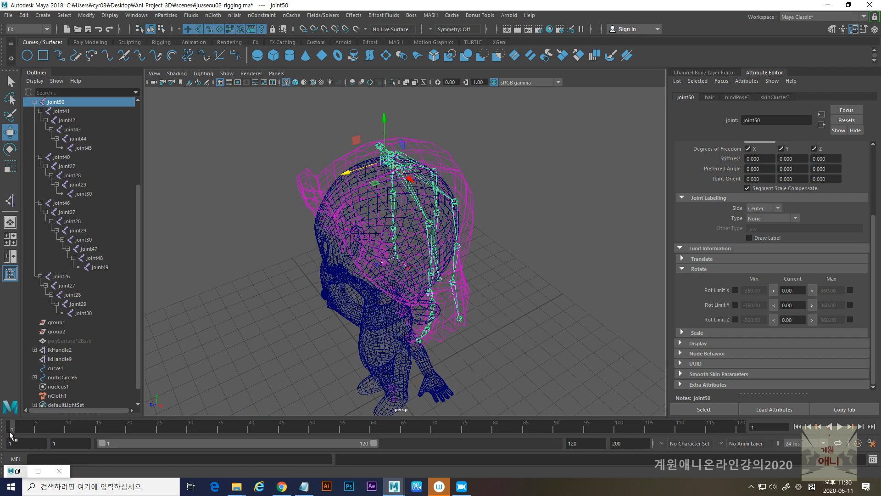
click(251, 427)
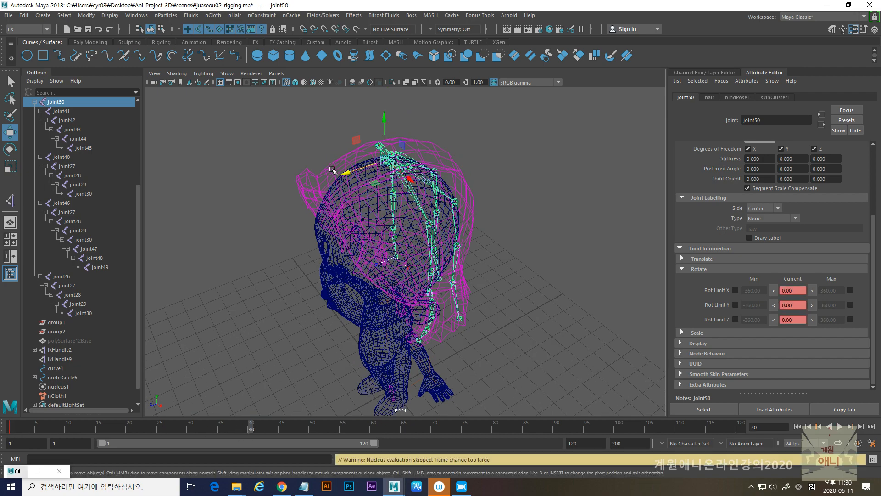
drag(347, 174, 217, 228)
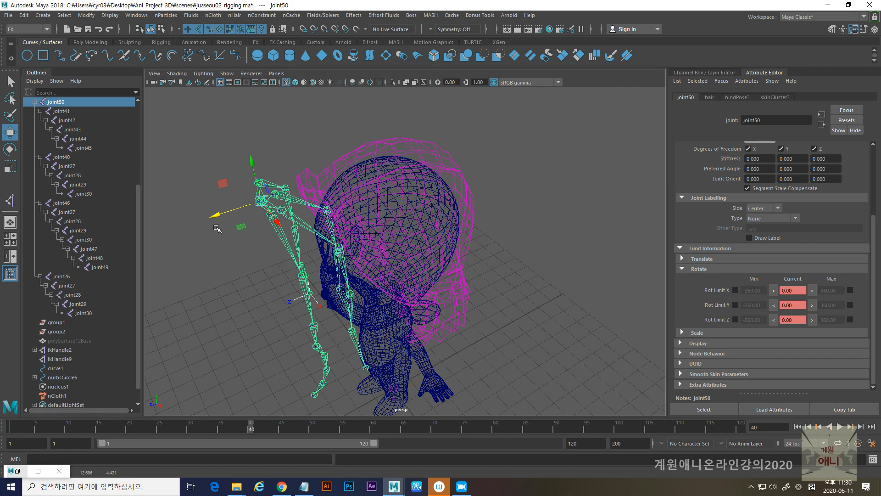
- Play the simulation from the first frame to check how the hair follows the animated joint, and rewind it
click(798, 427)
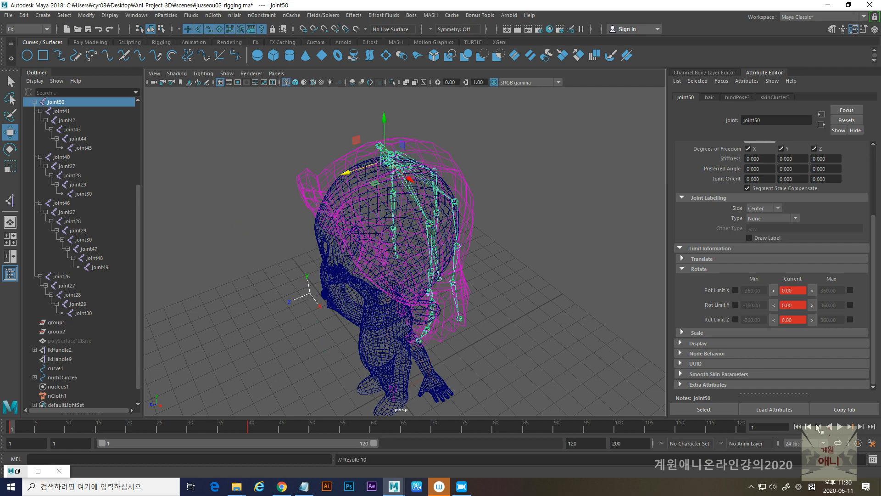
click(840, 426)
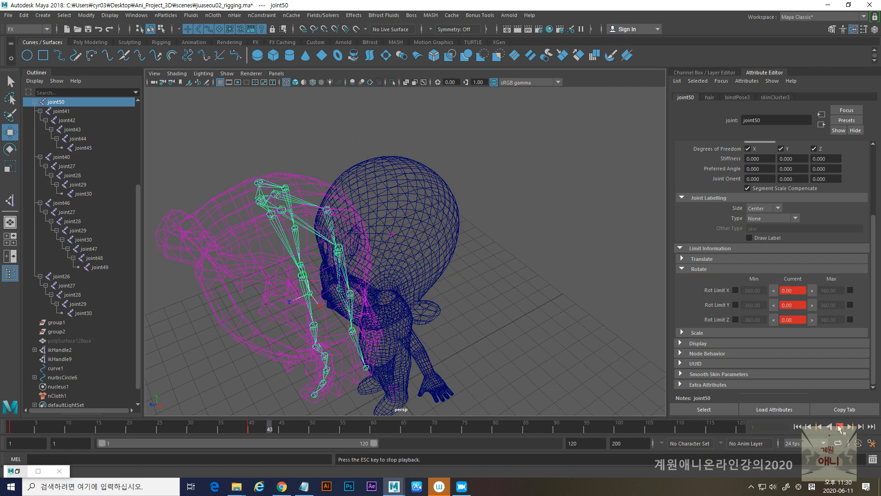
click(840, 427)
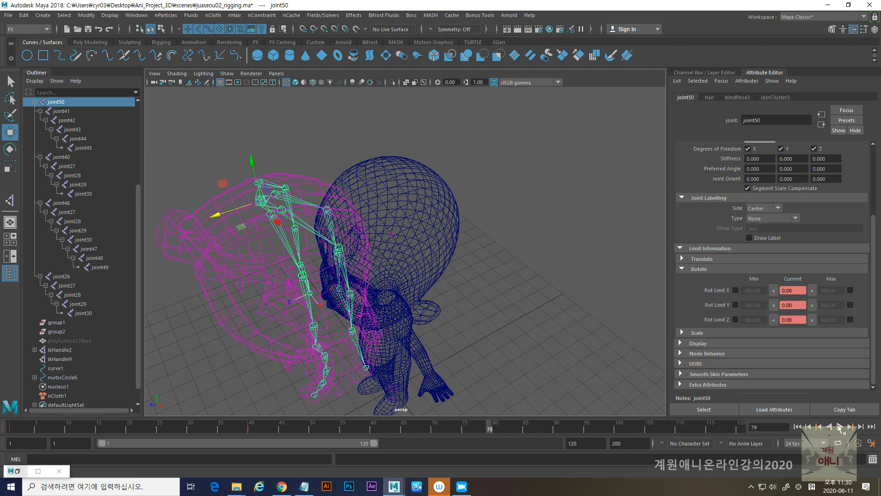
click(797, 427)
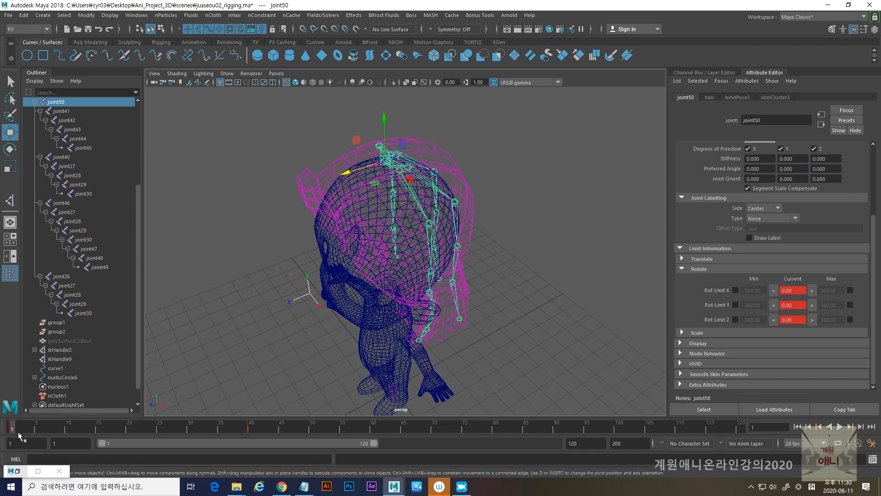
- Undo the joint50 move and its animation, returning to the first frame
key(ctrl+z)
key(ctrl+z)
key(ctrl+z)
key(ctrl+z)
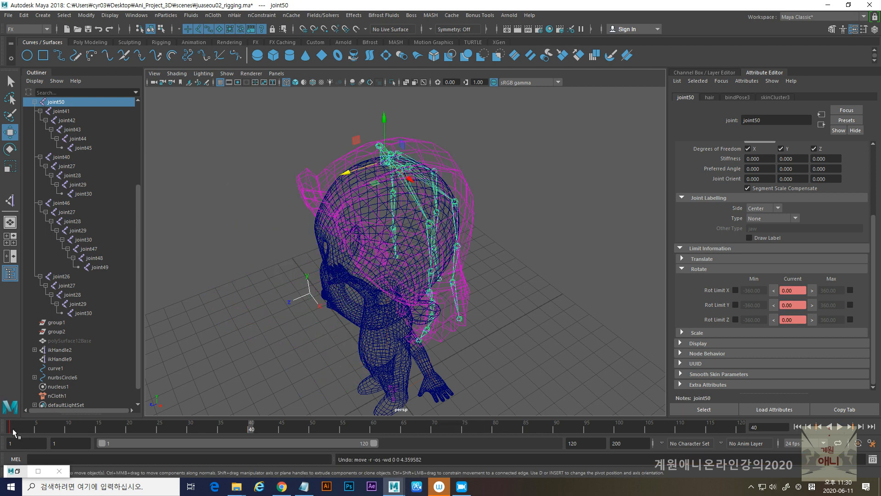
key(ctrl+z)
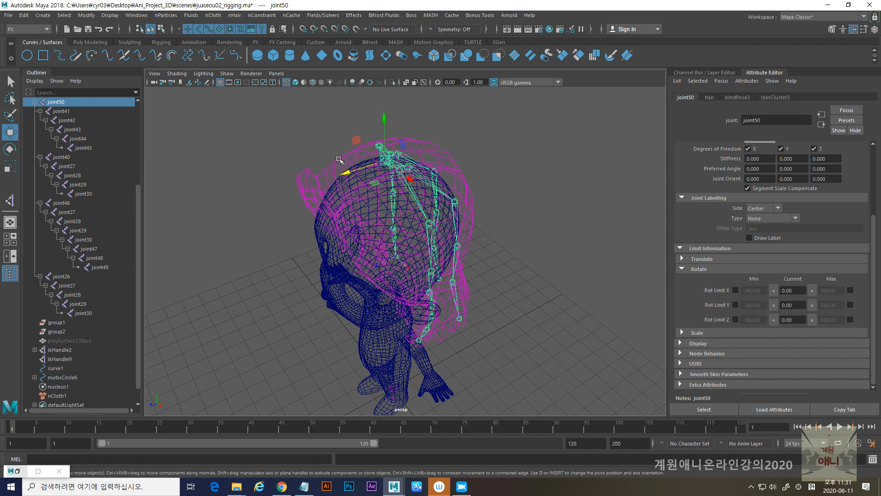
- Select the hair mesh in shaded display and examine its crown, sides and lower ends along with the paintable nCloth properties
click(339, 160)
key(5)
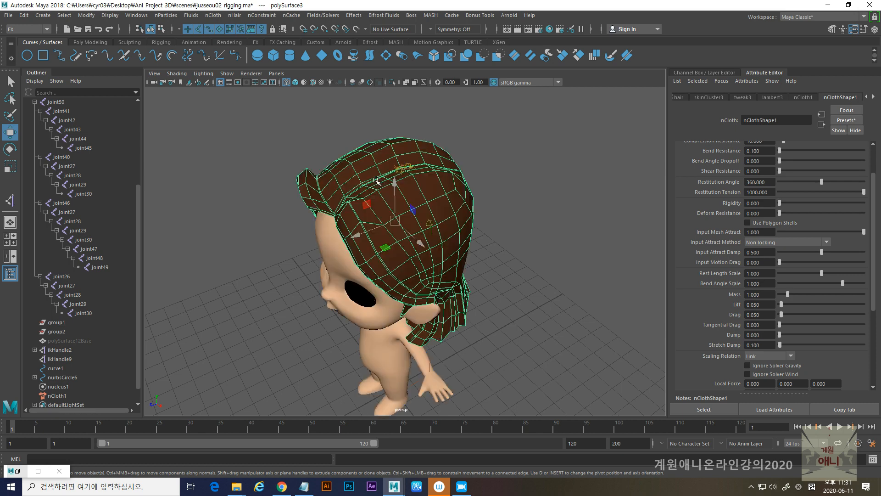
alt+drag(376, 222, 356, 198)
alt+middle_drag(381, 213, 335, 218)
alt+drag(334, 218, 352, 210)
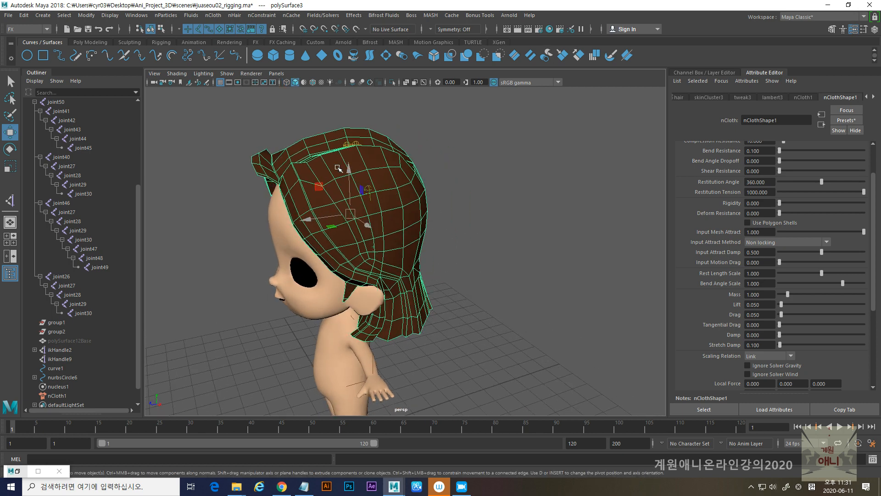
alt+drag(402, 275, 388, 280)
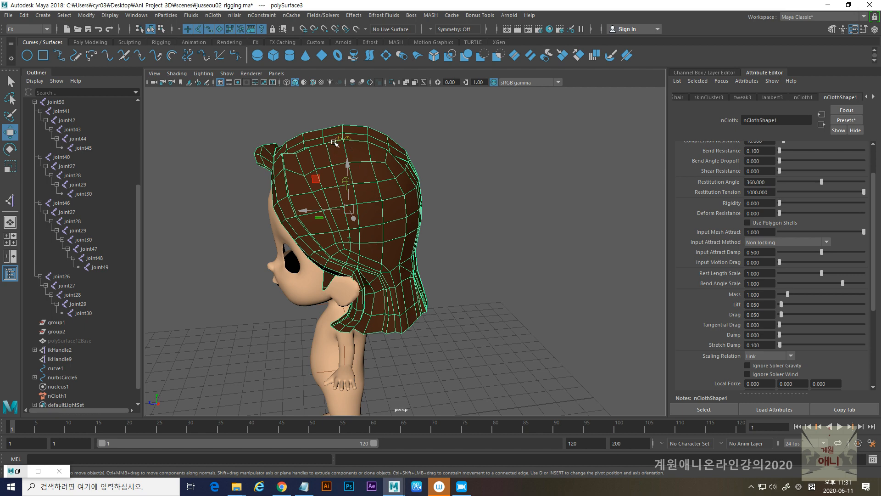
alt+drag(336, 140, 330, 146)
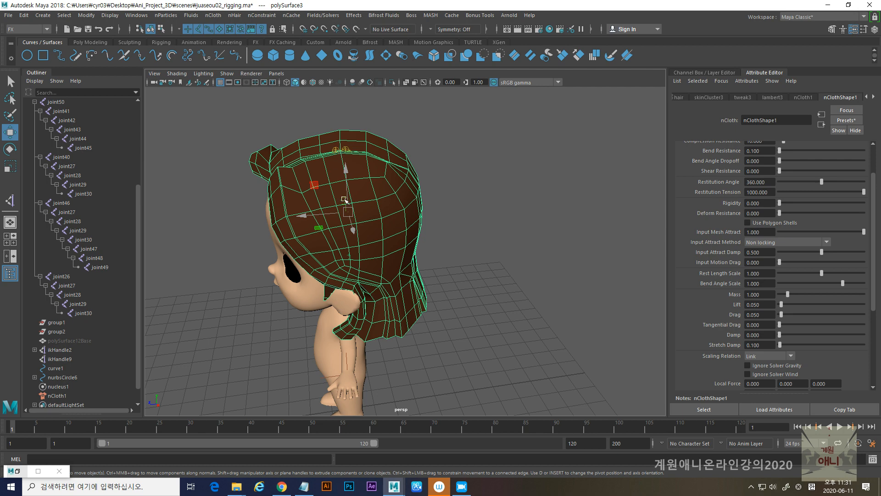
alt+drag(364, 266, 372, 252)
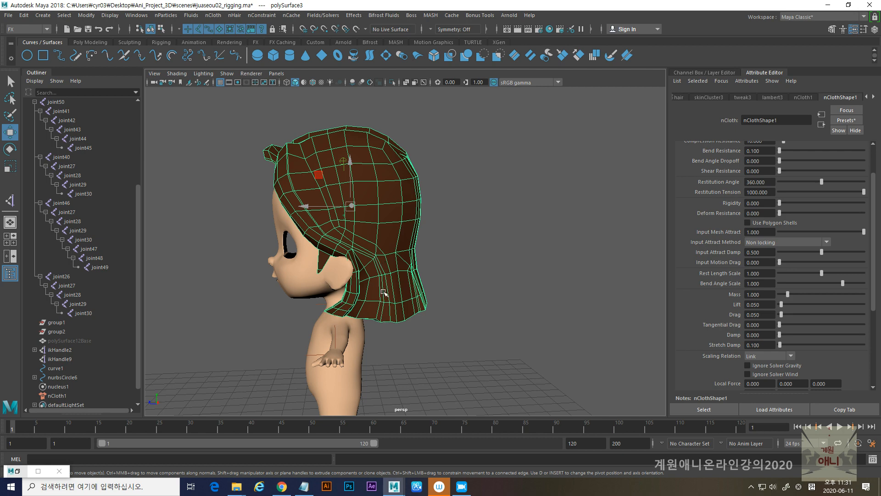
alt+drag(319, 175, 332, 216)
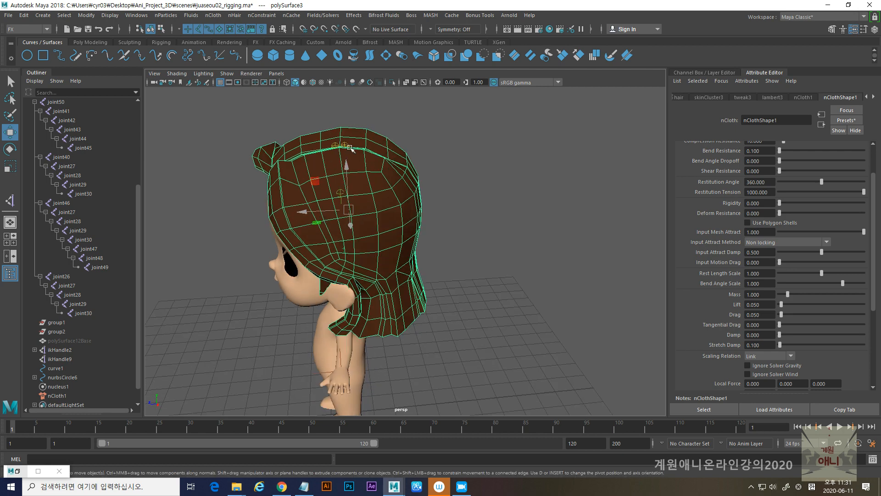
alt+drag(372, 266, 380, 271)
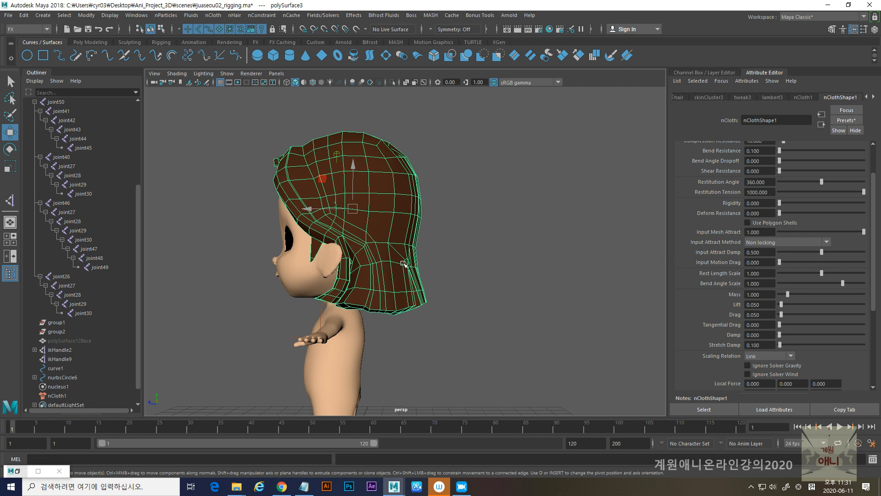
click(212, 15)
mouse_move(248, 142)
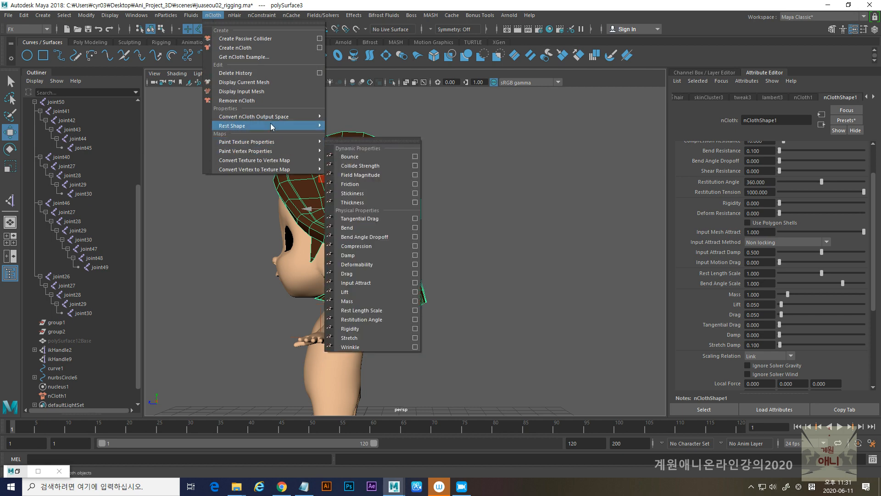
- Select the character's body mesh and make it a passive collider for the hair's nCloth simulation
click(297, 299)
alt+drag(292, 297, 324, 319)
click(305, 295)
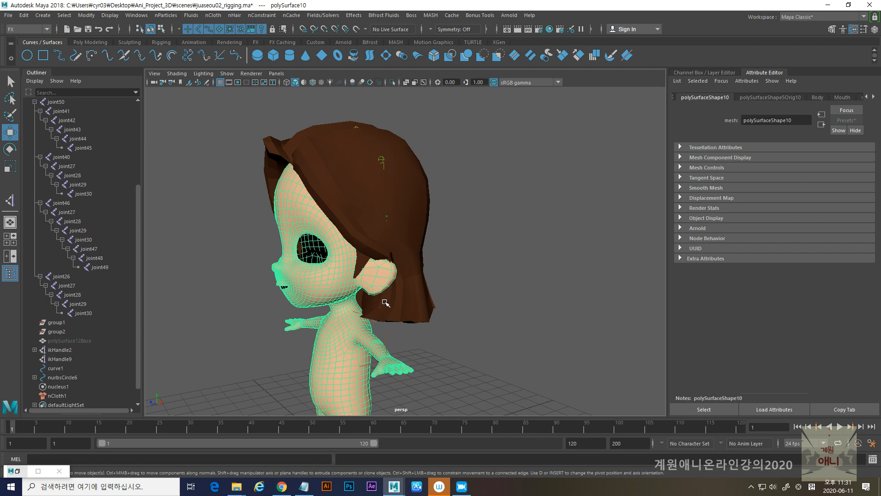
mouse_move(364, 301)
alt+mouse_down()
mouse_move(354, 299)
mouse_move(367, 300)
alt+mouse_up()
click(214, 15)
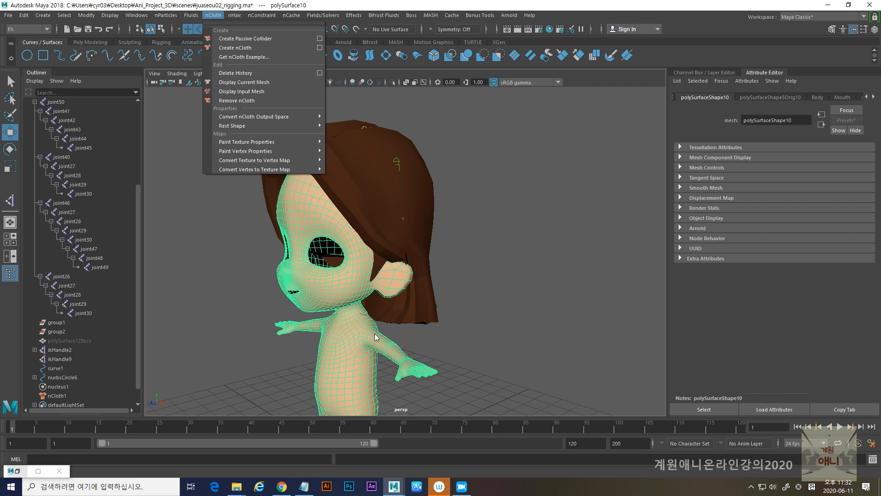
click(437, 343)
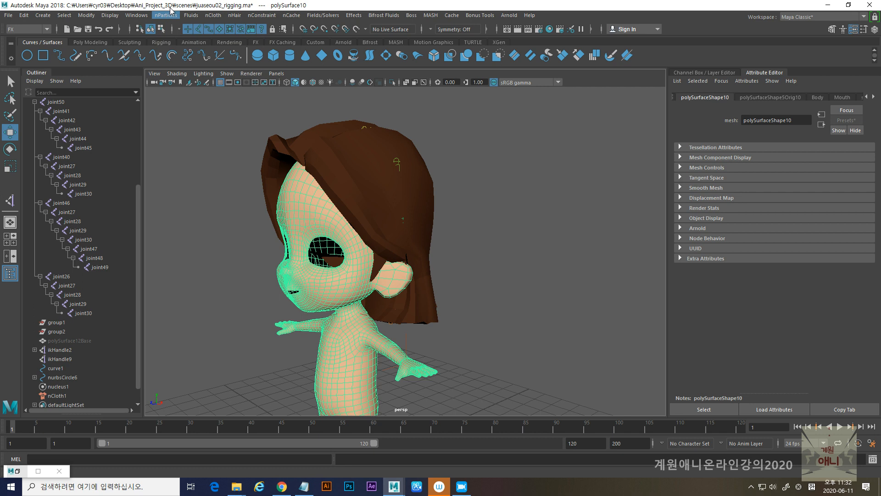
click(212, 16)
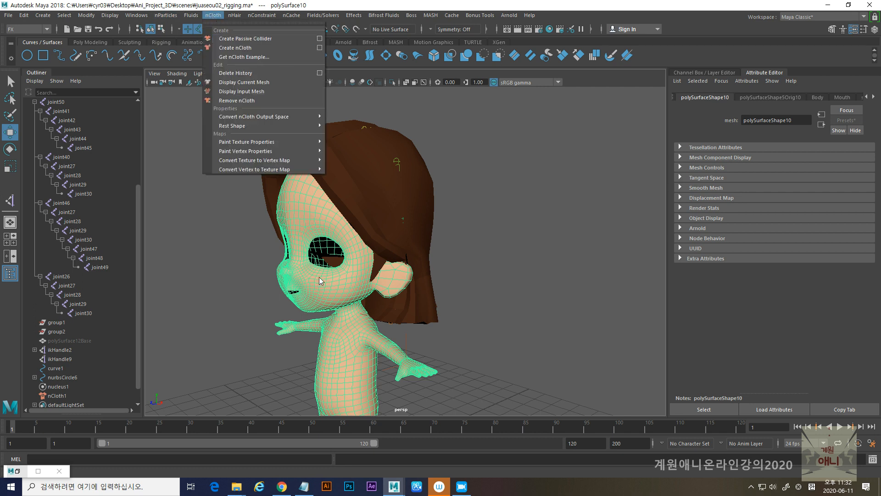
click(242, 39)
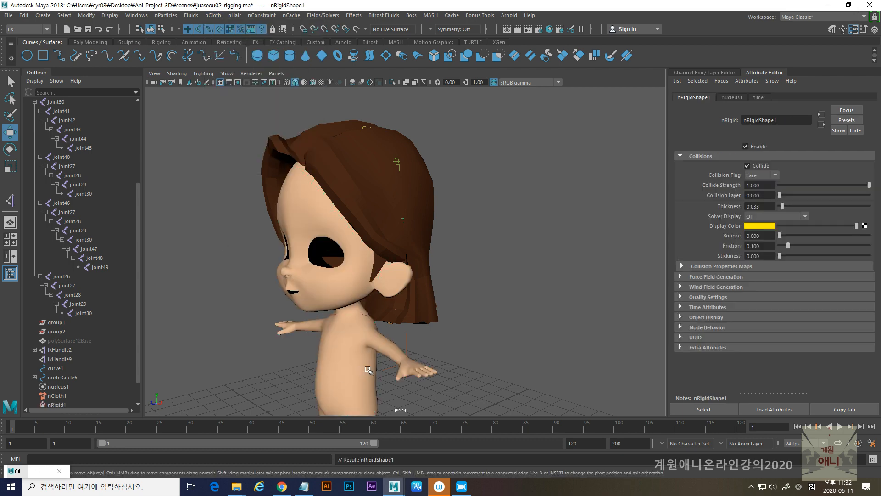
- Select the hair mesh and examine how it sits around the ear, neck and lower ends
click(427, 274)
alt+drag(419, 294, 373, 304)
alt+drag(397, 267, 346, 318)
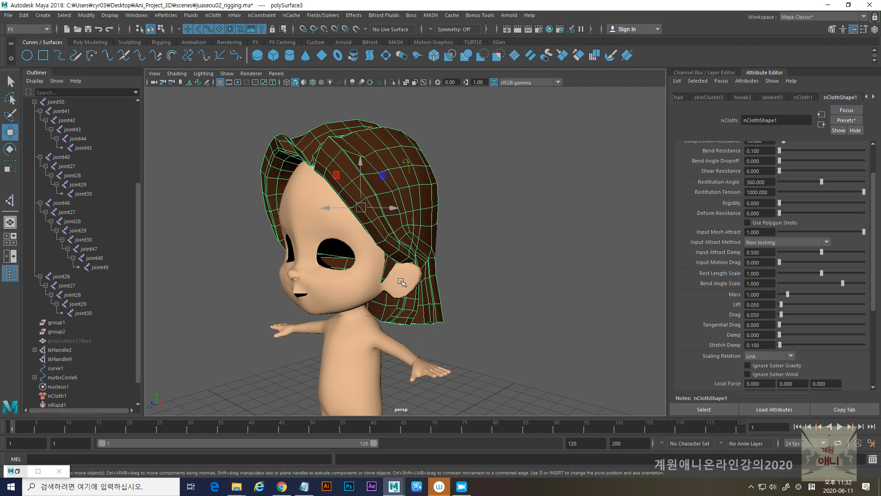
alt+drag(399, 286, 375, 286)
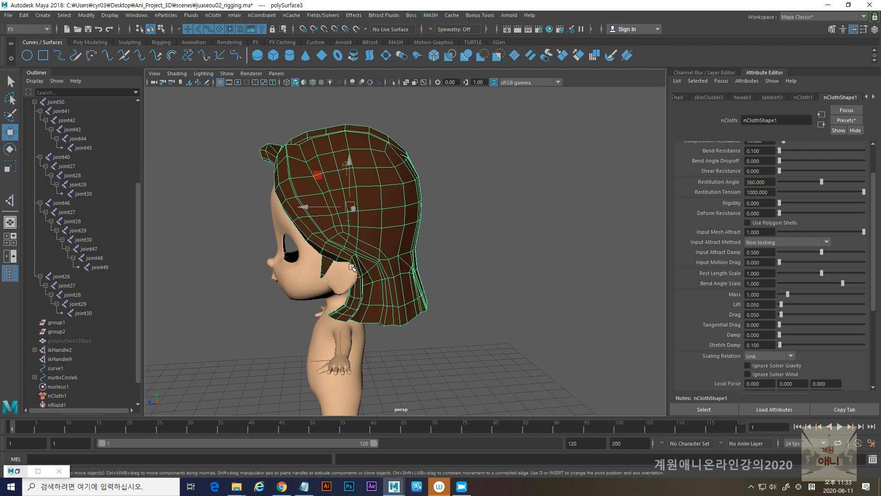
scroll(354, 268, up, 3)
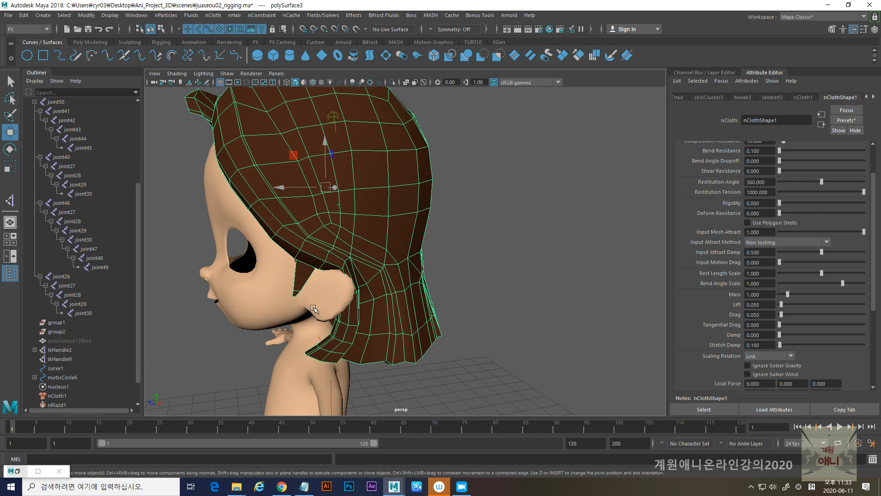
alt+drag(314, 309, 357, 310)
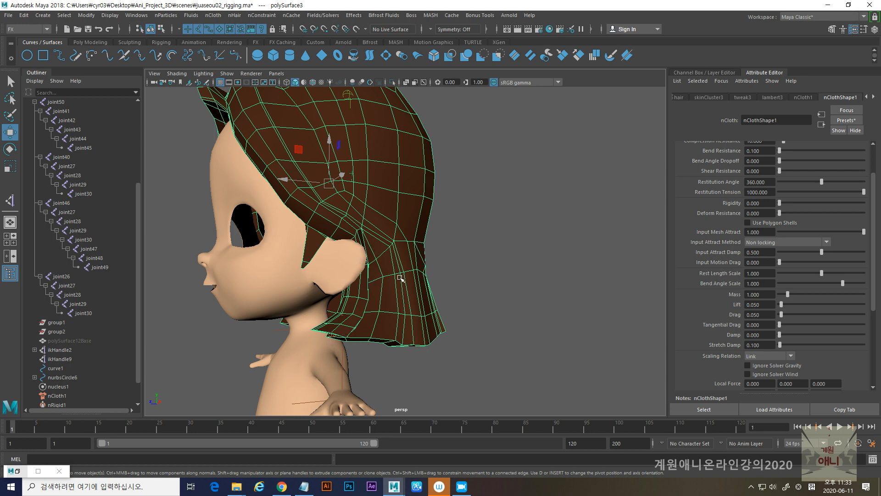
alt+drag(410, 317, 372, 284)
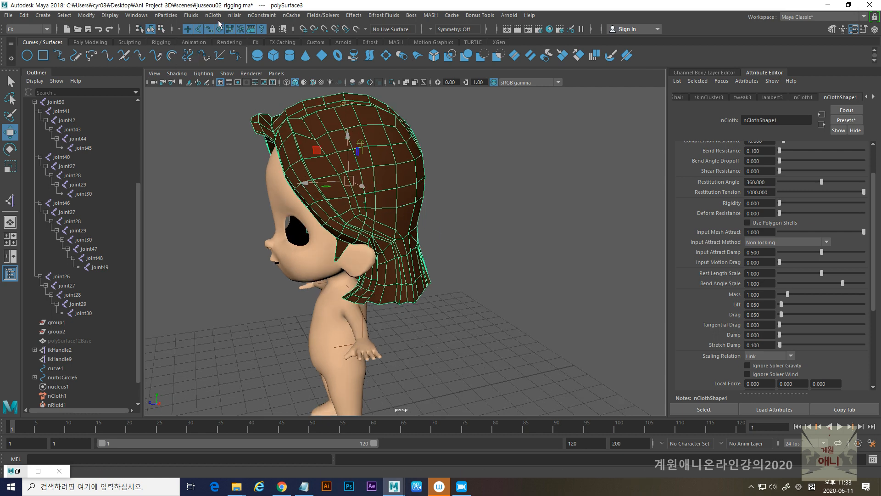
alt+drag(333, 295, 348, 291)
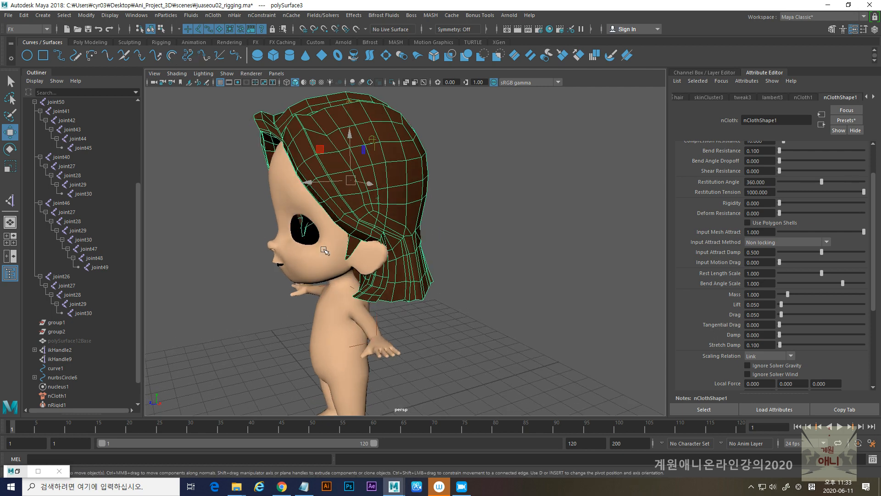
- Reselect the hair mesh and start painting its Input Attract vertex property with the paint tool's settings open
click(407, 207)
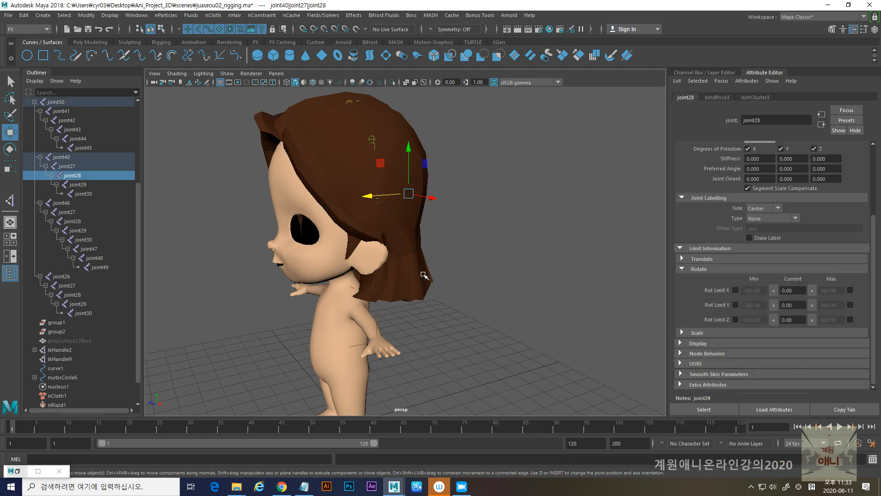
click(422, 272)
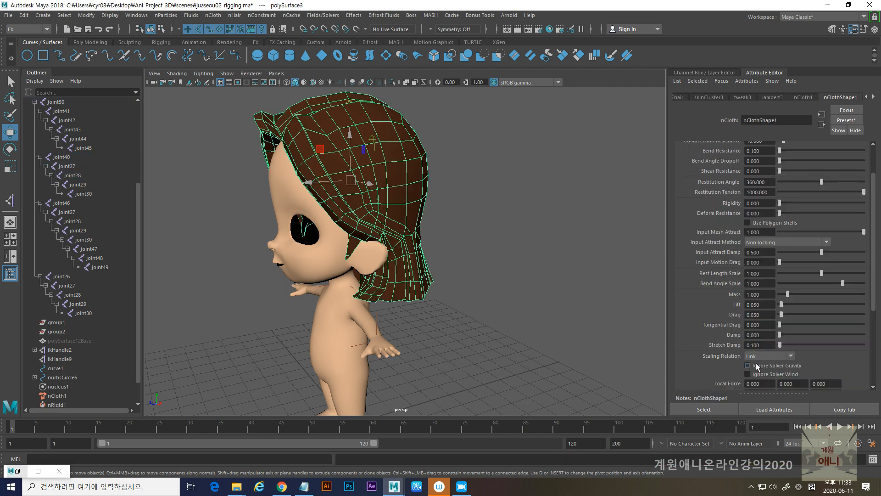
click(214, 15)
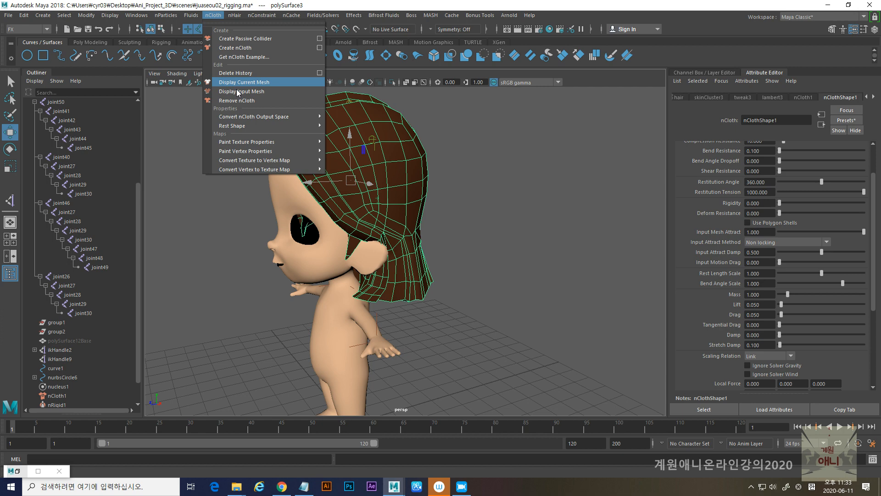
mouse_move(222, 151)
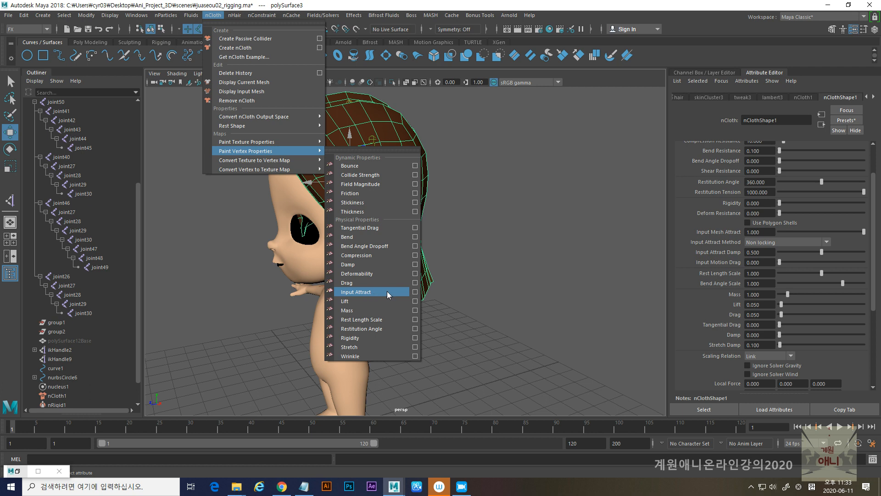
click(415, 293)
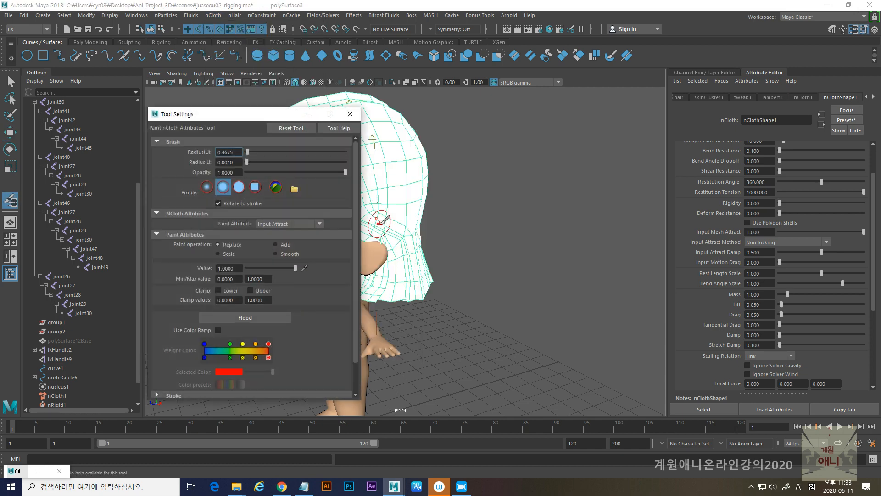
- Paint Input Attract down to 0 in a vertical stroke on the lower hair behind the ear, using brush radius 0.4675
drag(267, 112, 692, 110)
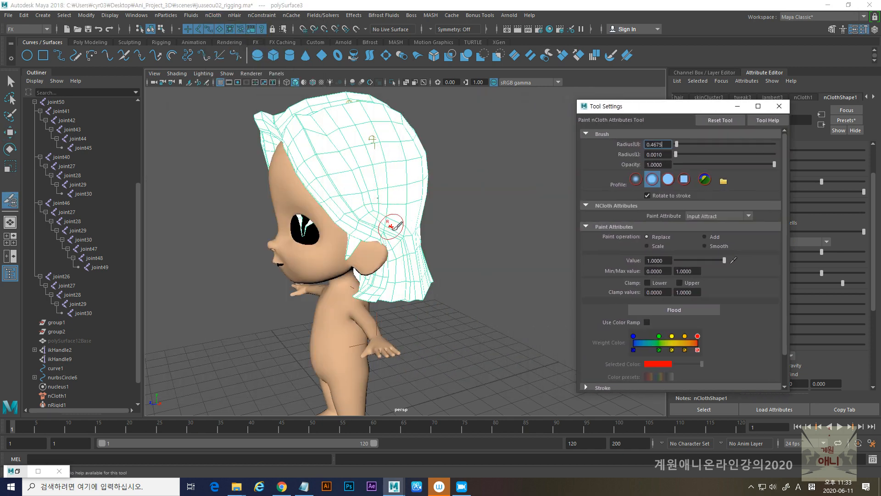
alt+right_drag(393, 222, 354, 227)
mouse_move(367, 227)
alt+mouse_down()
mouse_move(343, 230)
mouse_move(340, 214)
alt+mouse_up()
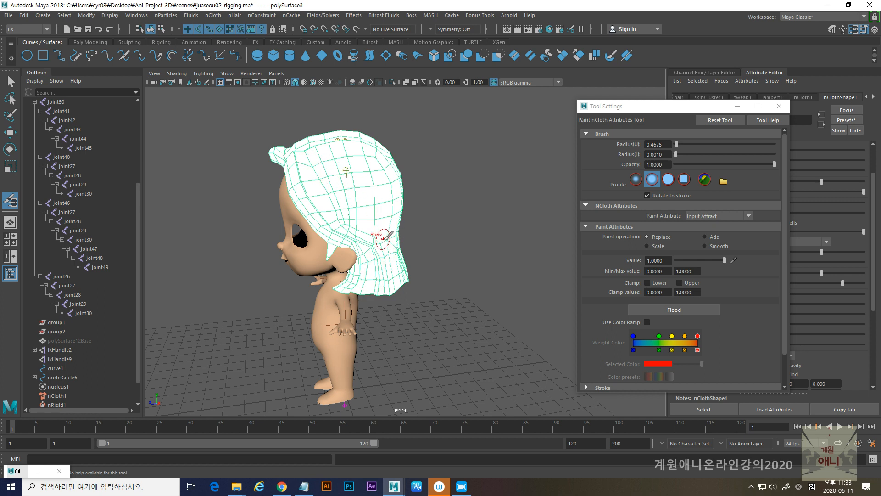
drag(385, 237, 381, 287)
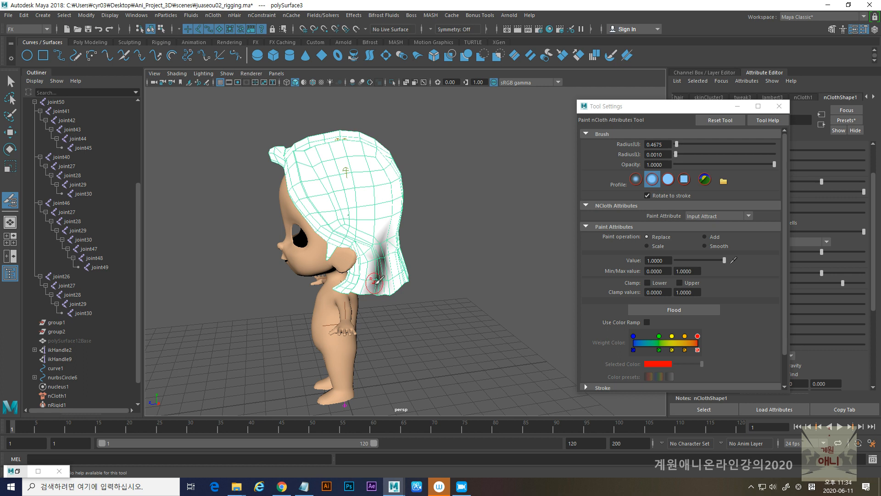
- Enlarge the brush radius to 0.9188 and paint Input Attract 0 over the lower hair around the ear and neck
alt+drag(365, 226, 333, 154)
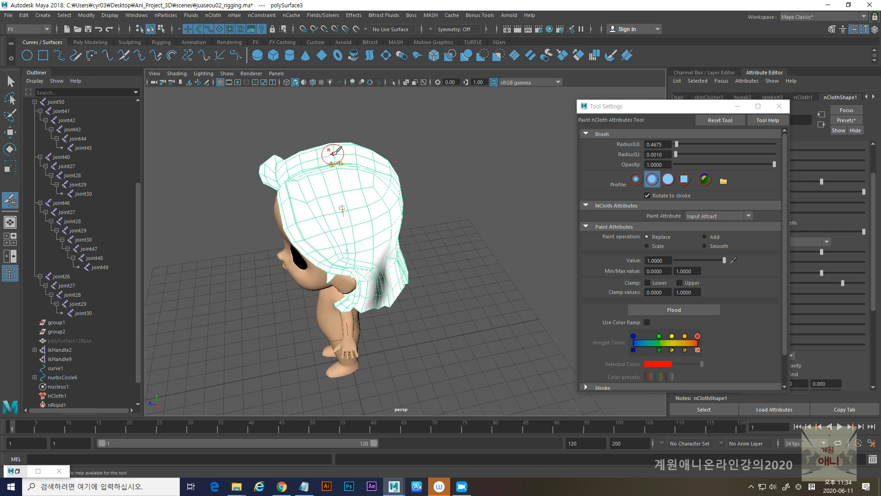
alt+drag(378, 317, 360, 292)
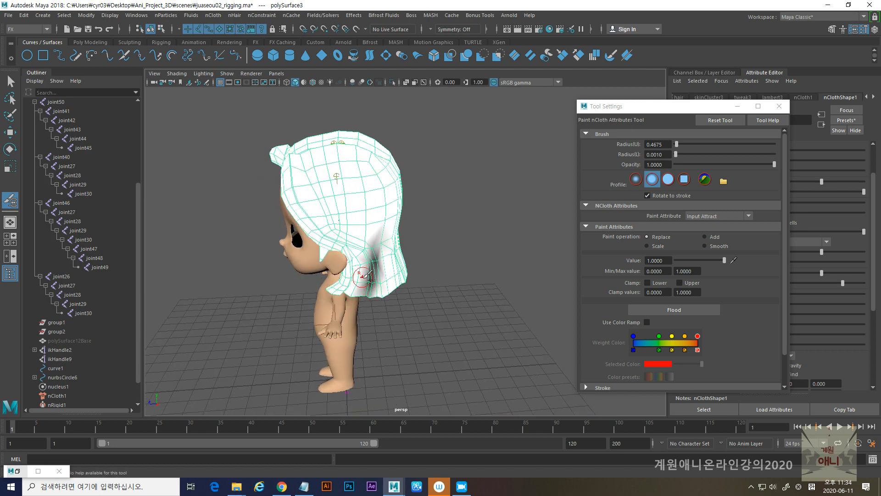
scroll(362, 277, up, 3)
mouse_move(370, 278)
mouse_down()
mouse_move(377, 283)
mouse_move(375, 270)
mouse_move(365, 291)
mouse_move(335, 287)
mouse_up()
mouse_move(345, 254)
ctrl+mouse_down()
mouse_move(339, 271)
mouse_move(390, 289)
mouse_move(427, 253)
mouse_move(336, 264)
mouse_move(408, 259)
ctrl+mouse_up()
mouse_move(401, 217)
ctrl+mouse_down()
mouse_move(457, 238)
mouse_move(400, 223)
mouse_move(373, 239)
ctrl+mouse_up()
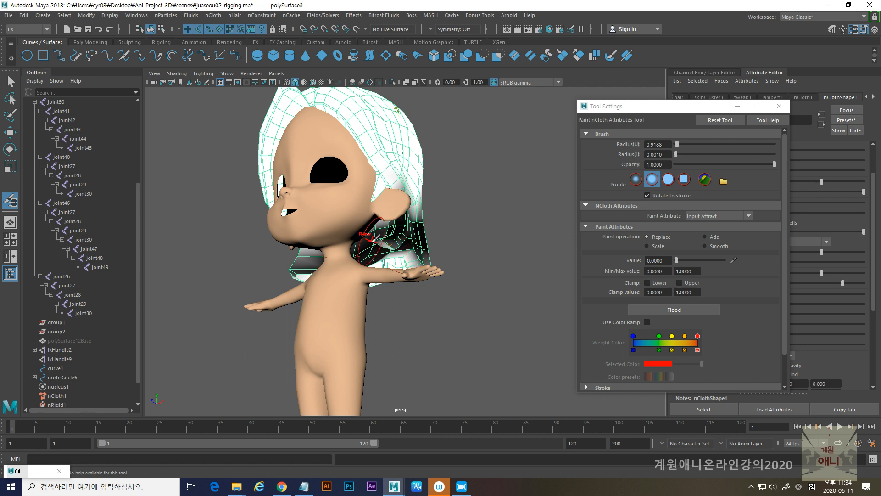
- Hide the Body display layer so the hair can be painted unobstructed
drag(673, 107, 519, 101)
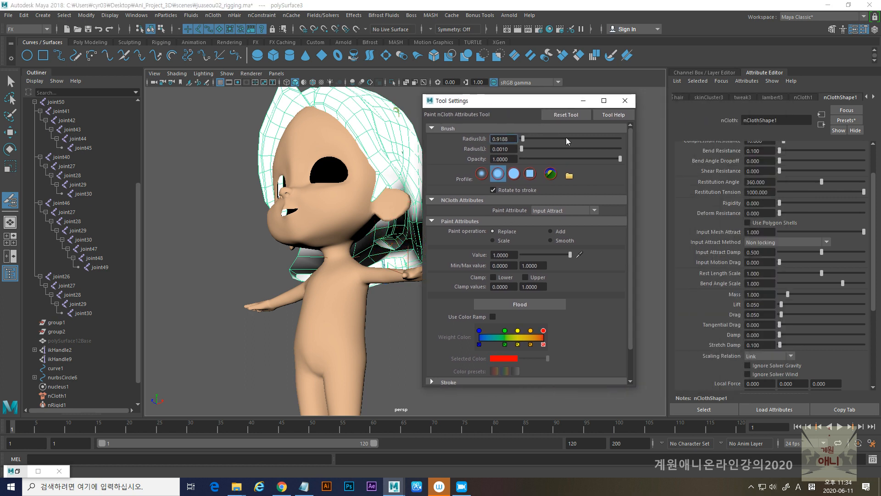
click(864, 31)
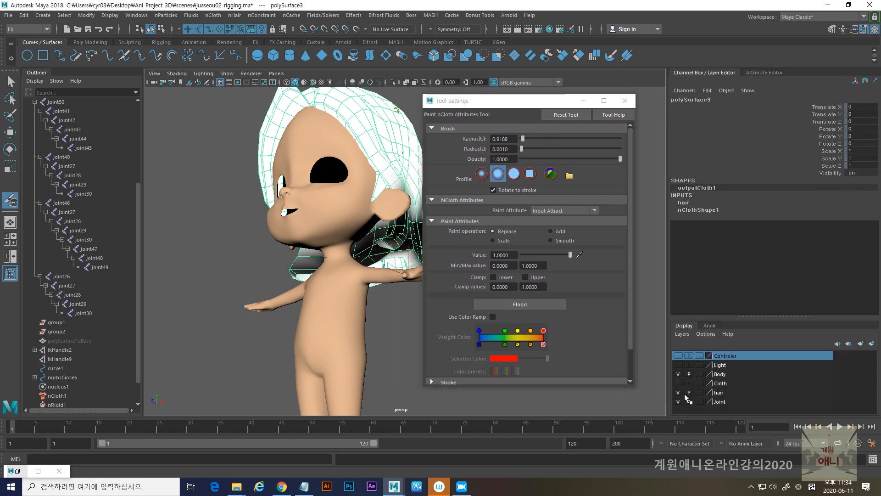
click(677, 375)
- Paint Input Attract 0 across the lower back of the hair and around its side ends
mouse_move(389, 259)
alt+mouse_down()
mouse_move(322, 265)
mouse_move(395, 240)
alt+mouse_up()
mouse_move(363, 275)
alt+mouse_down()
mouse_move(264, 291)
mouse_move(236, 282)
alt+mouse_up()
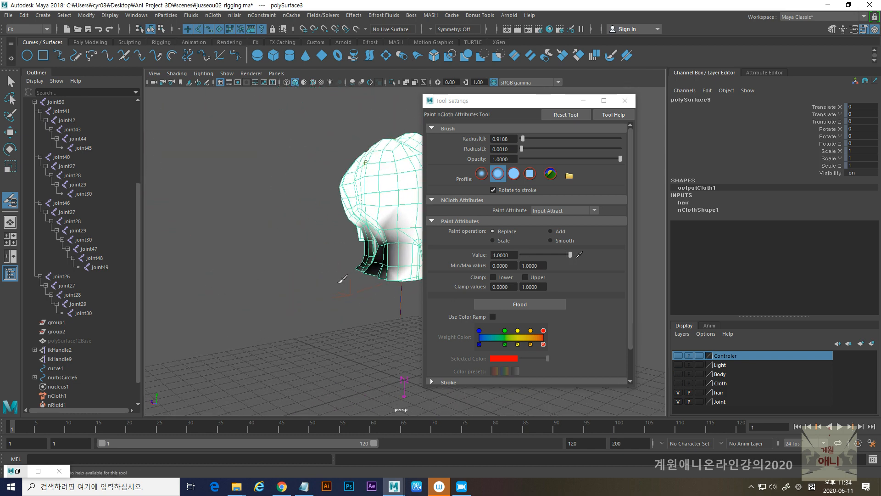
alt+middle_drag(339, 277, 221, 282)
mouse_move(261, 251)
ctrl+mouse_down()
mouse_move(267, 265)
mouse_move(256, 287)
mouse_move(275, 270)
mouse_move(244, 219)
mouse_move(234, 271)
ctrl+mouse_up()
alt+middle_drag(234, 271, 303, 268)
mouse_move(303, 269)
alt+mouse_down()
mouse_move(286, 258)
mouse_move(316, 229)
mouse_move(319, 276)
mouse_move(330, 258)
mouse_move(301, 297)
mouse_move(191, 297)
mouse_move(259, 295)
mouse_move(289, 243)
mouse_move(309, 321)
alt+mouse_up()
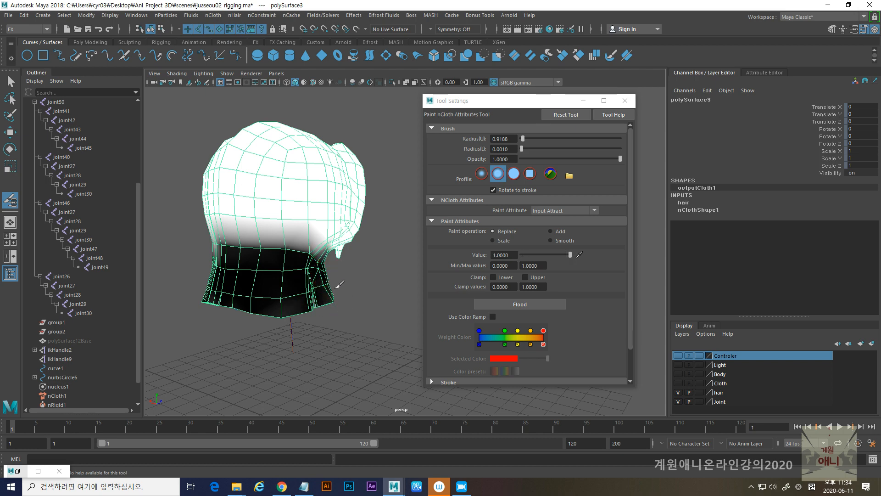
alt+drag(341, 284, 354, 286)
mouse_move(353, 285)
alt+middle_down()
mouse_move(285, 312)
mouse_move(233, 309)
alt+middle_up()
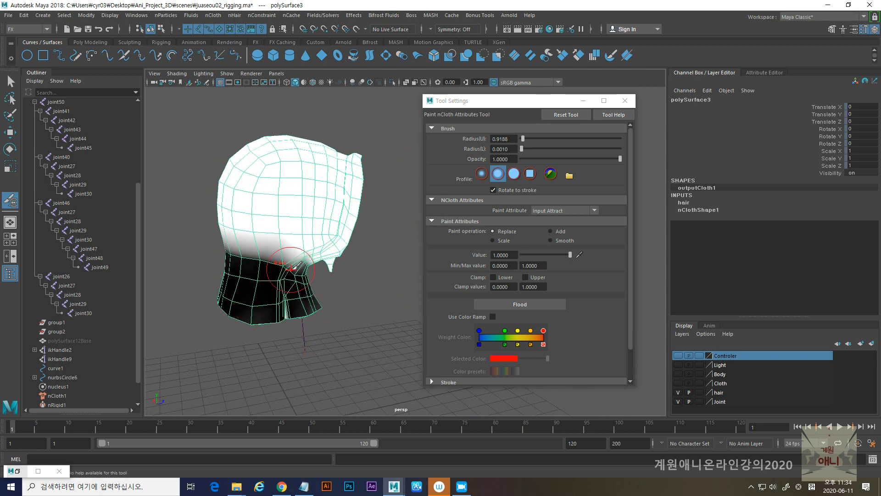
- Paint Input Attract 0 on the underside of the hair, covering the inner layers of the lower ends
alt+drag(295, 315, 280, 248)
alt+middle_drag(269, 316, 338, 152)
alt+middle_drag(257, 314, 306, 229)
mouse_move(330, 238)
ctrl+mouse_down()
mouse_move(236, 259)
mouse_move(216, 294)
mouse_move(211, 321)
mouse_move(229, 313)
mouse_move(225, 347)
mouse_move(243, 363)
mouse_move(286, 360)
mouse_move(267, 368)
ctrl+mouse_up()
alt+middle_drag(268, 367, 317, 321)
alt+drag(316, 321, 303, 298)
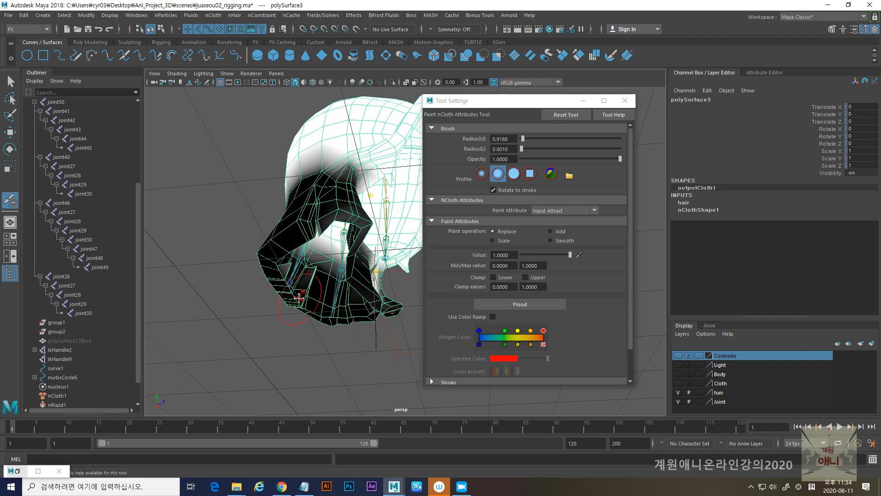
alt+middle_drag(303, 297, 277, 273)
alt+right_drag(277, 274, 299, 320)
mouse_move(299, 320)
alt+mouse_down()
mouse_move(269, 319)
mouse_move(273, 296)
alt+mouse_up()
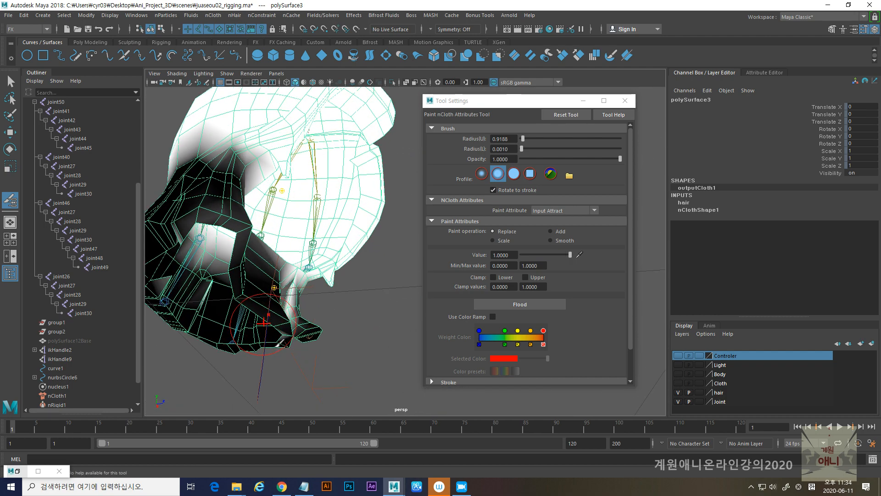
- Fill the remaining white areas on the inner folds and flared tips of the lower hair with Input Attract 0
mouse_move(195, 215)
ctrl+mouse_down()
mouse_move(197, 202)
mouse_move(236, 220)
mouse_move(227, 293)
ctrl+mouse_up()
alt+middle_drag(226, 296, 248, 283)
ctrl+drag(231, 290, 223, 284)
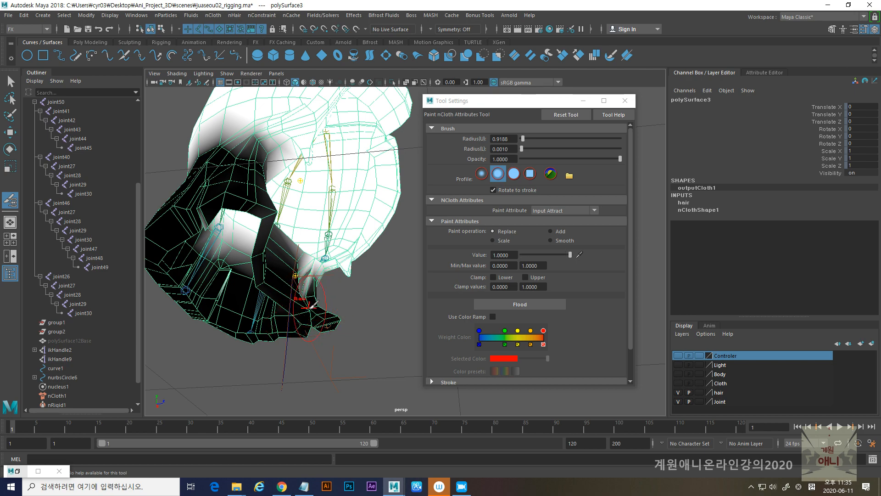
ctrl+click(333, 325)
alt+right_drag(303, 335, 232, 309)
alt+drag(232, 309, 226, 235)
alt+middle_drag(226, 235, 301, 350)
alt+drag(302, 350, 267, 314)
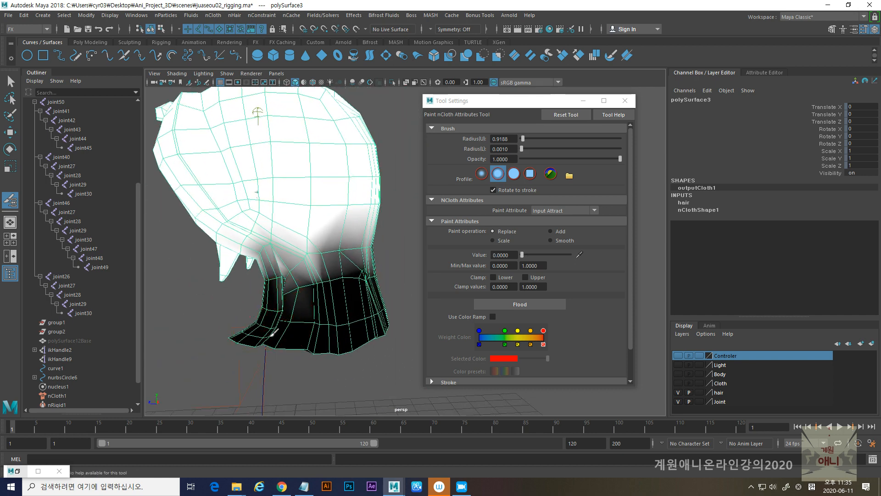
- Paint Input Attract 0 over the larger swept side of the front fringe
mouse_move(275, 272)
mouse_down()
mouse_move(284, 290)
mouse_move(355, 260)
mouse_move(309, 254)
mouse_move(213, 277)
mouse_move(262, 293)
mouse_move(286, 288)
mouse_move(297, 222)
mouse_up()
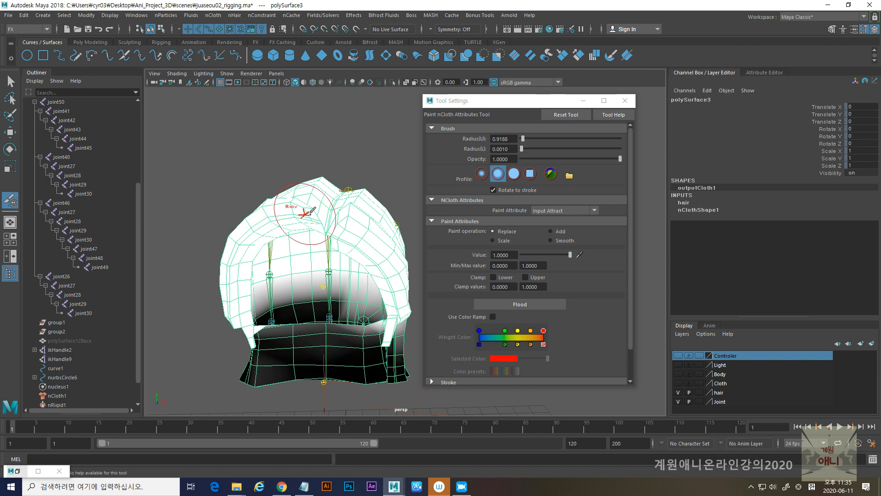
mouse_move(274, 214)
mouse_down()
mouse_move(241, 232)
mouse_move(238, 250)
mouse_up()
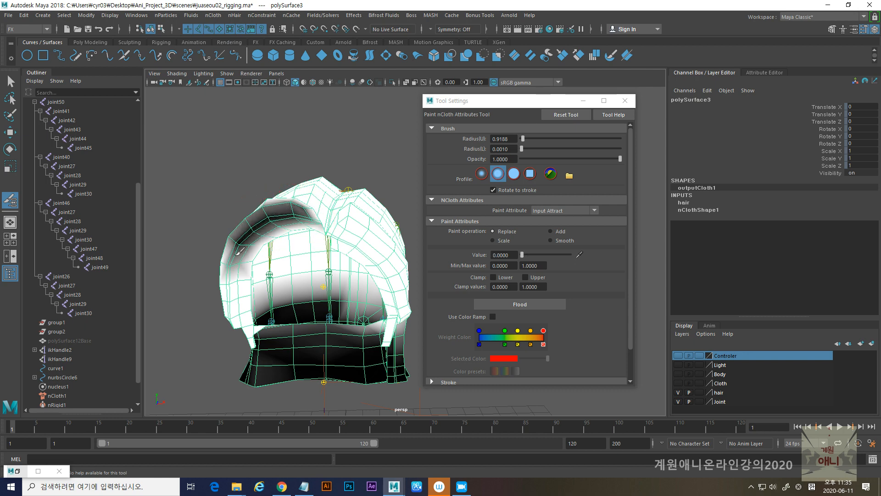
mouse_move(219, 281)
alt+mouse_down()
mouse_move(338, 305)
mouse_move(322, 294)
mouse_move(330, 285)
mouse_move(289, 283)
mouse_move(291, 249)
mouse_move(324, 265)
alt+mouse_up()
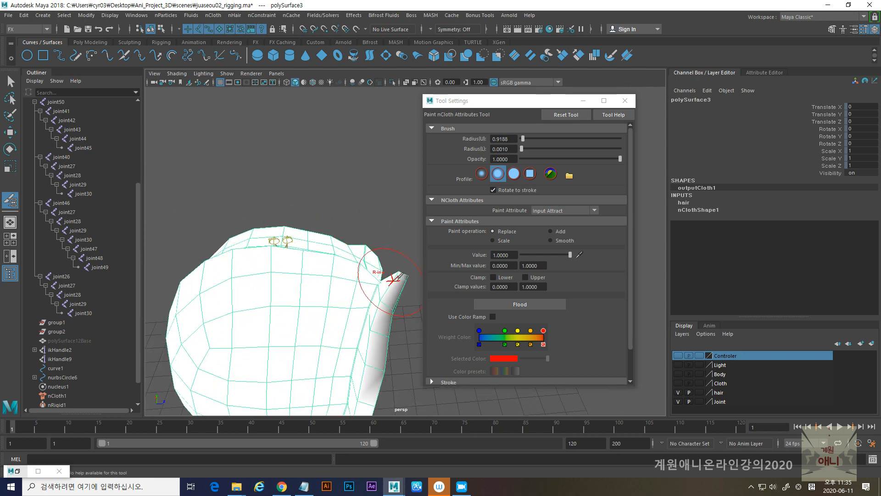
mouse_move(406, 274)
mouse_down()
mouse_move(384, 377)
mouse_move(256, 324)
mouse_move(269, 299)
mouse_move(290, 307)
mouse_move(288, 276)
mouse_up()
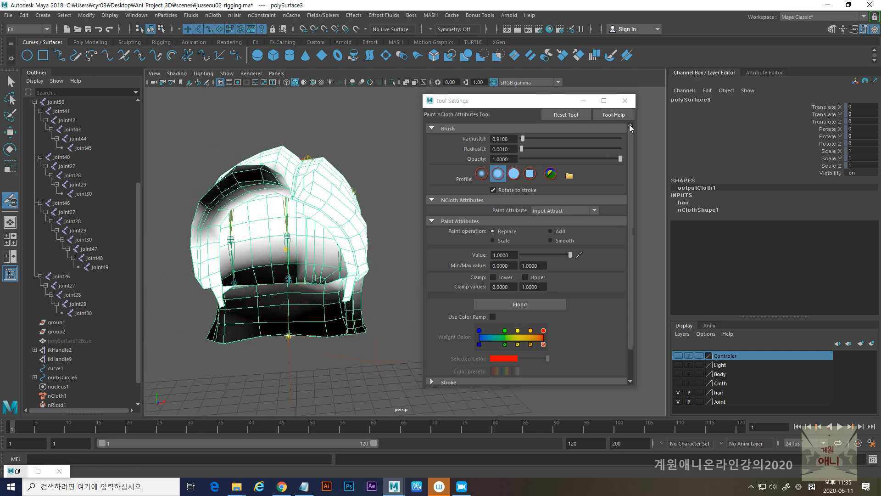
- Leave the paint tool and play the simulation, examining how the fringe and lower ends of the hair move
click(626, 100)
key(q)
alt+drag(451, 296, 387, 315)
click(840, 427)
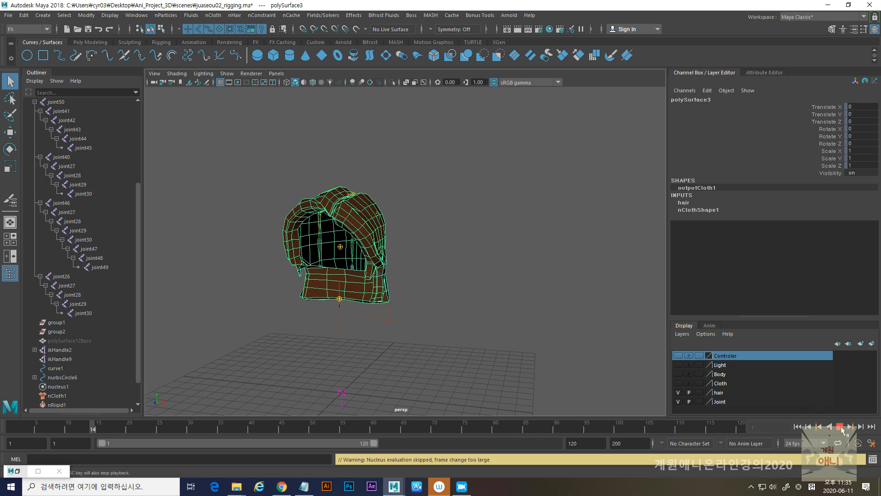
alt+right_drag(330, 198, 358, 255)
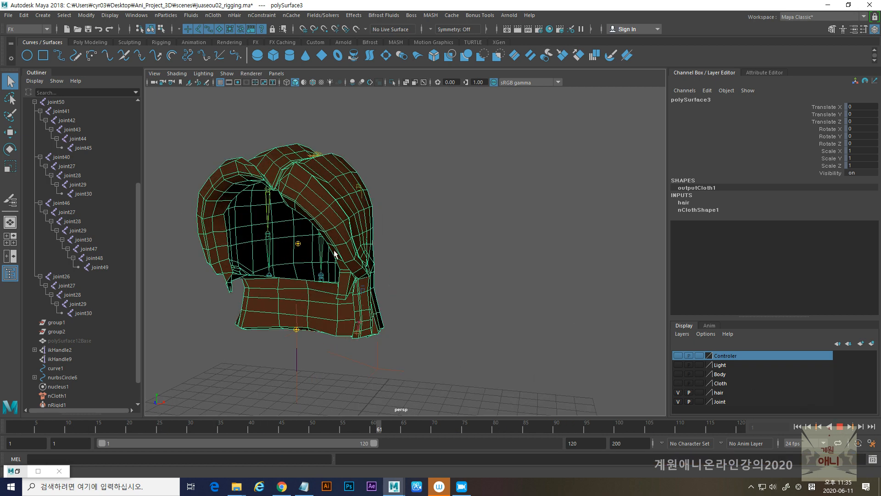
alt+drag(359, 255, 289, 251)
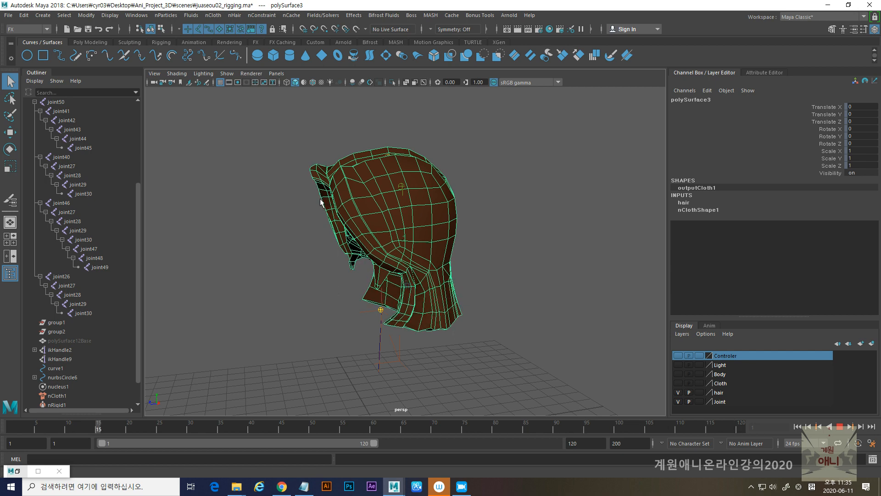
click(839, 428)
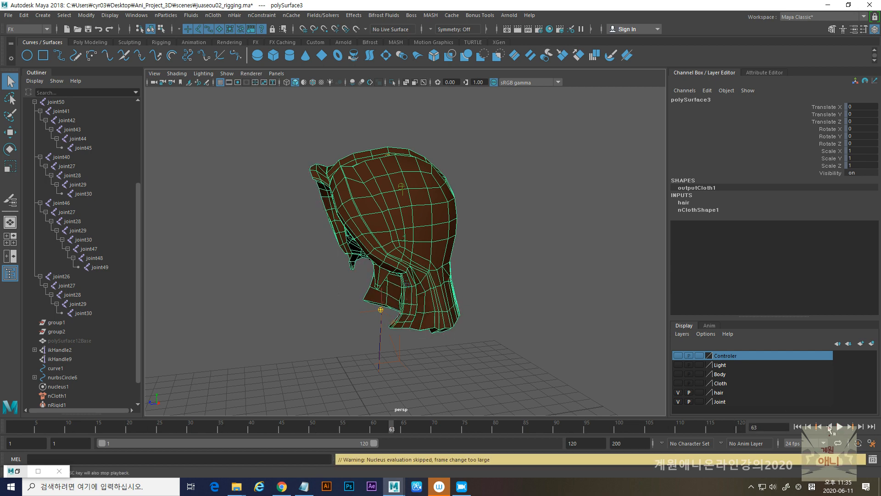
- Select the hair's root joint, joint50, in wireframe display and ready it for moving
alt+drag(386, 298, 392, 309)
alt+drag(377, 222, 394, 139)
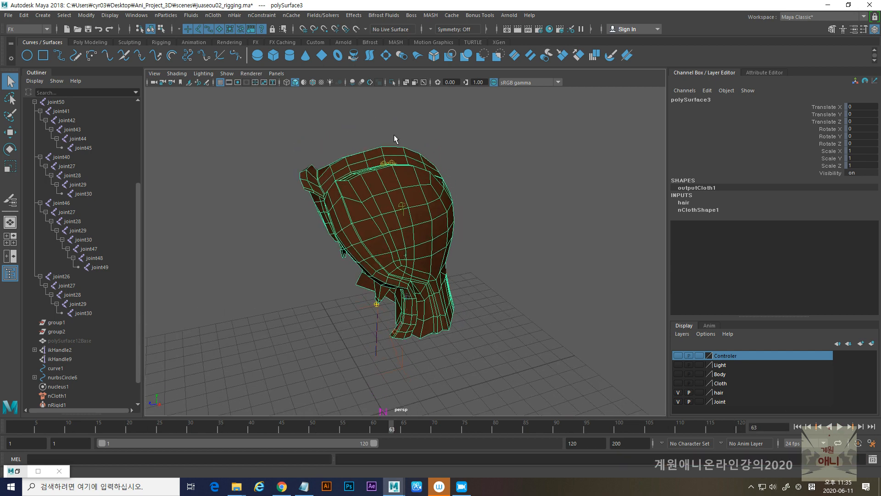
key(4)
click(380, 170)
mouse_move(380, 170)
alt+mouse_down()
mouse_move(373, 216)
mouse_move(369, 165)
alt+mouse_up()
click(366, 161)
alt+drag(479, 276, 368, 189)
key(w)
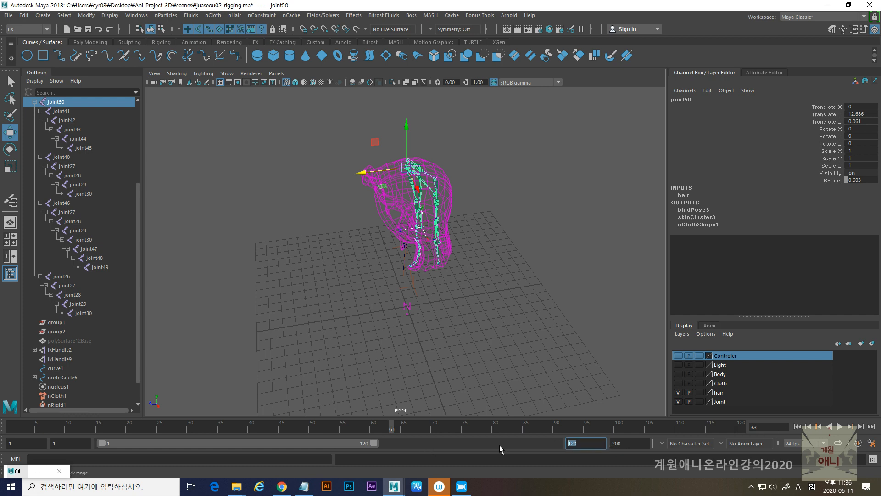
- Extend the playback range to frame 200 and move joint50 to Translate Z 4.377 while the simulation plays from the start
text(0)
key(Return)
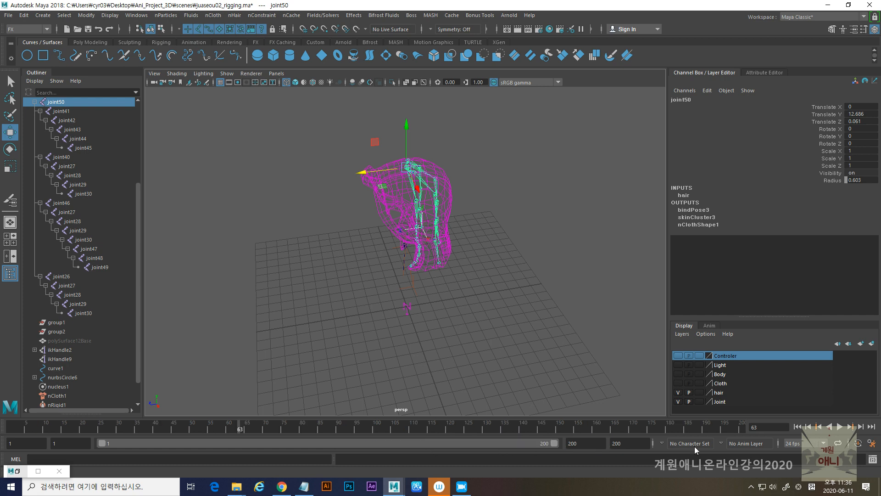
click(799, 427)
key(5)
key(alt+v)
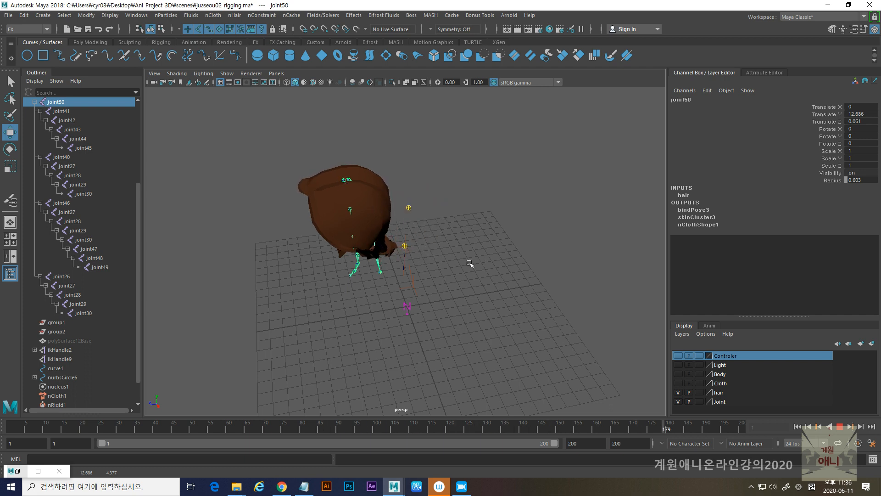
alt+drag(379, 282, 378, 260)
alt+drag(367, 301, 400, 323)
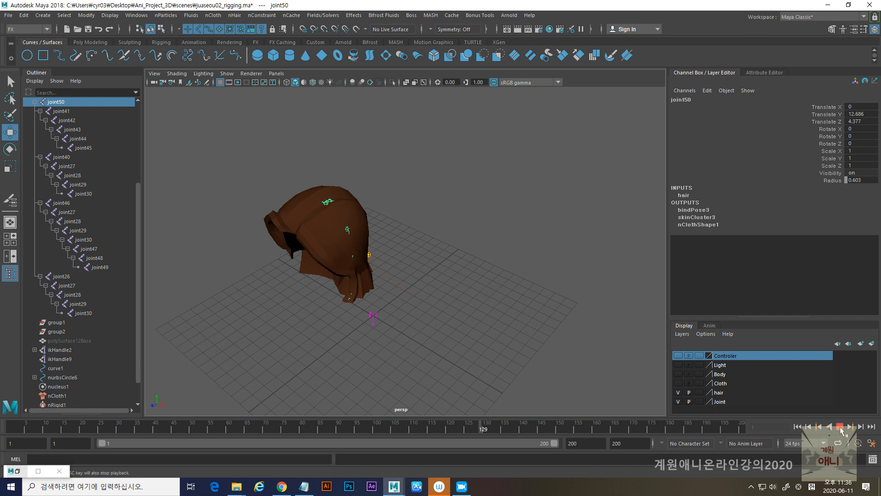
click(841, 427)
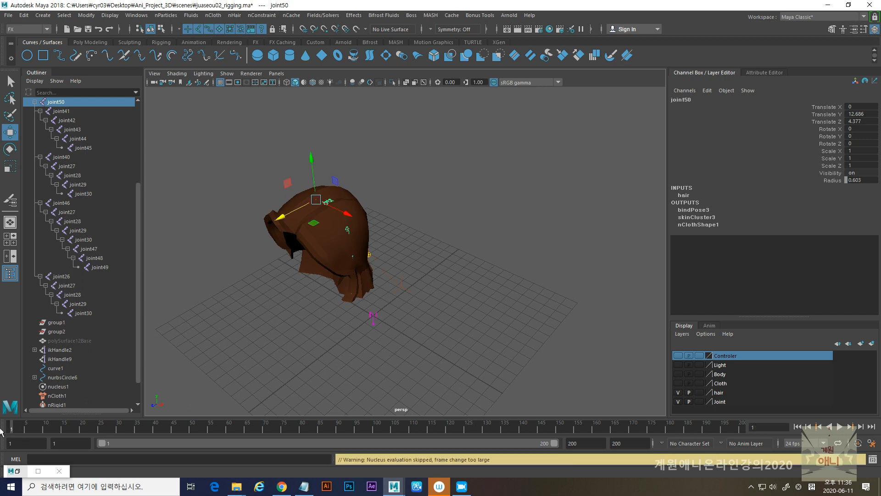
- Key joint50 at frame 1 with Translate Z 4.377 and at frame 47 with Translate Z 1.201
key(s)
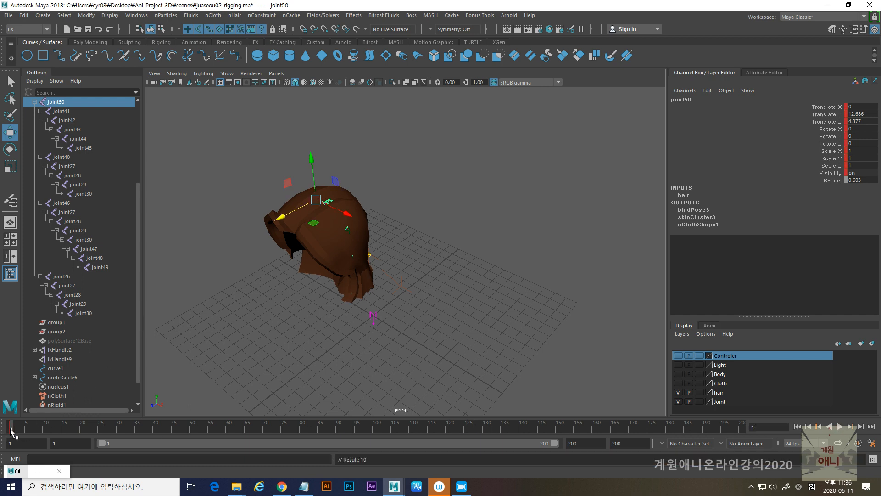
drag(288, 215, 353, 191)
key(alt+v)
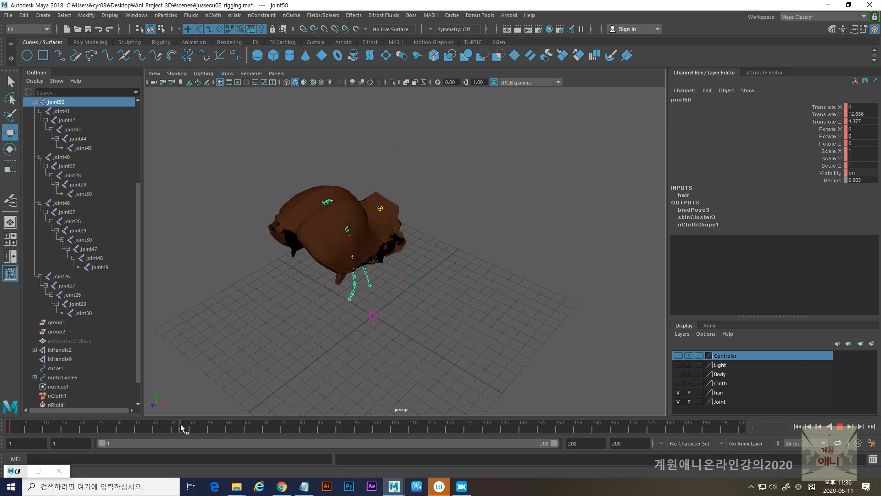
click(181, 427)
drag(280, 222, 324, 205)
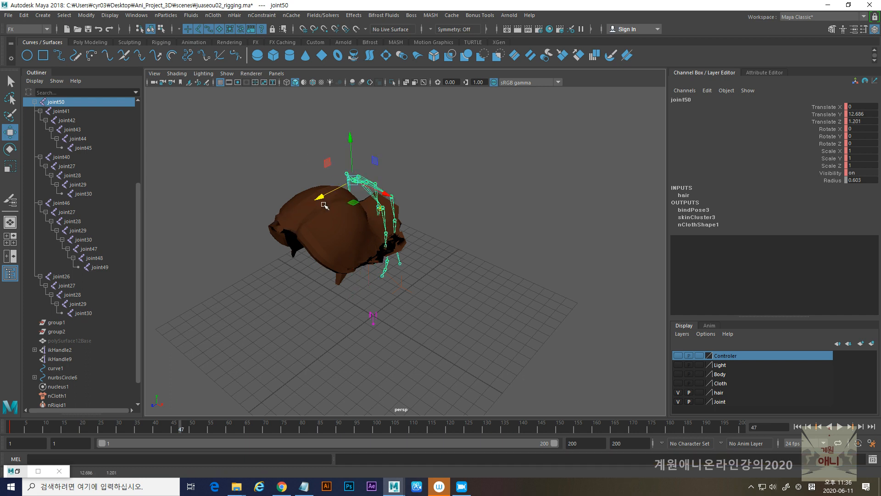
key(s)
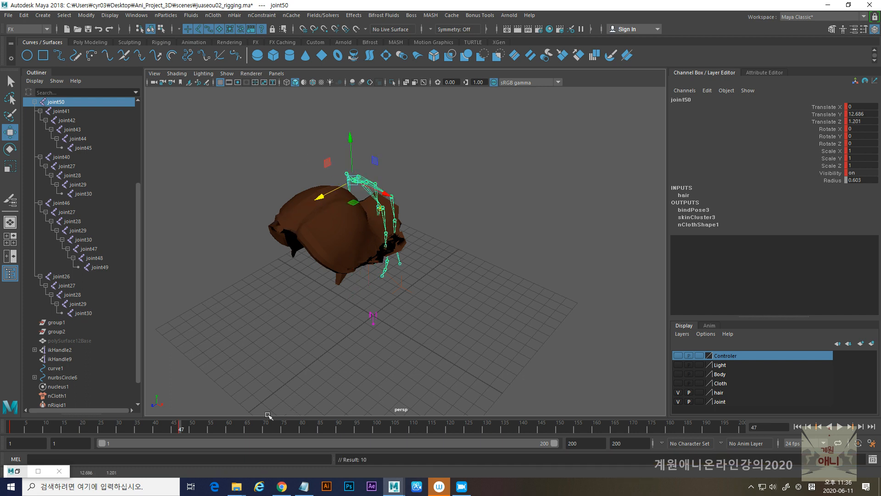
- Play the simulation from the first frame and examine how the hair follows the keyed joint movement
click(797, 427)
click(840, 427)
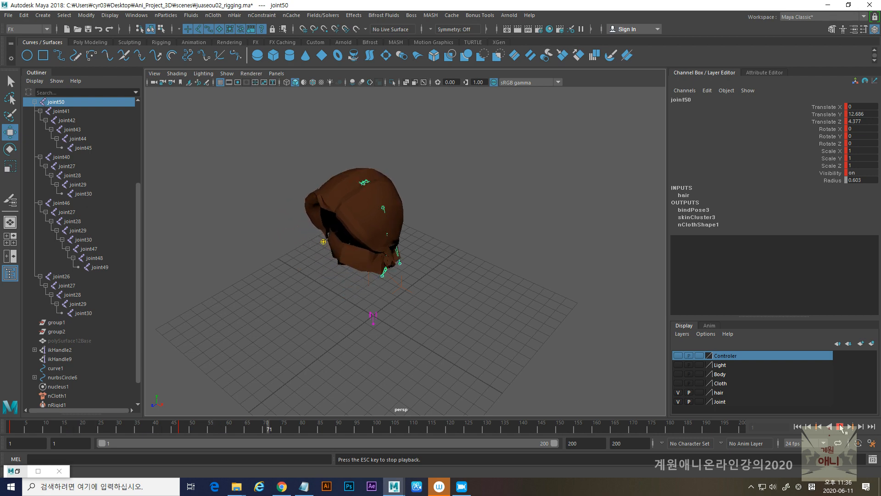
alt+right_drag(413, 191, 458, 326)
alt+drag(459, 327, 404, 309)
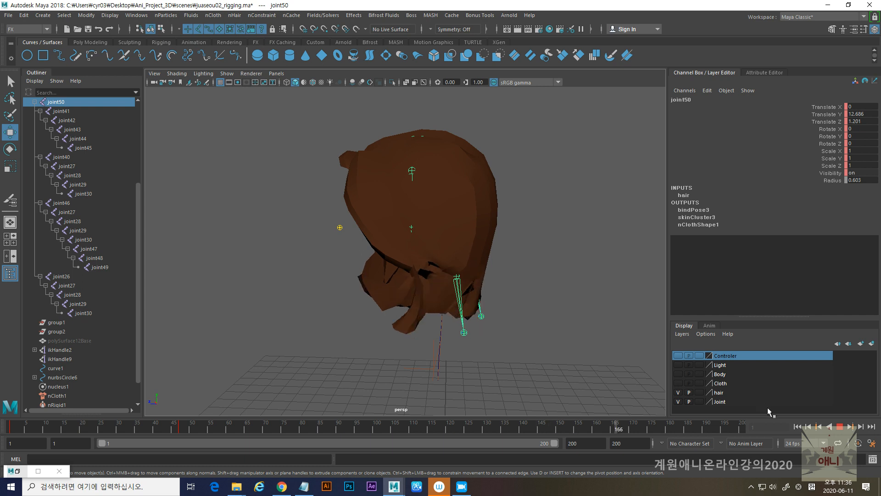
- Stop playback and replace the hair's nClothShape1 attributes with the heavyDenim preset
click(841, 429)
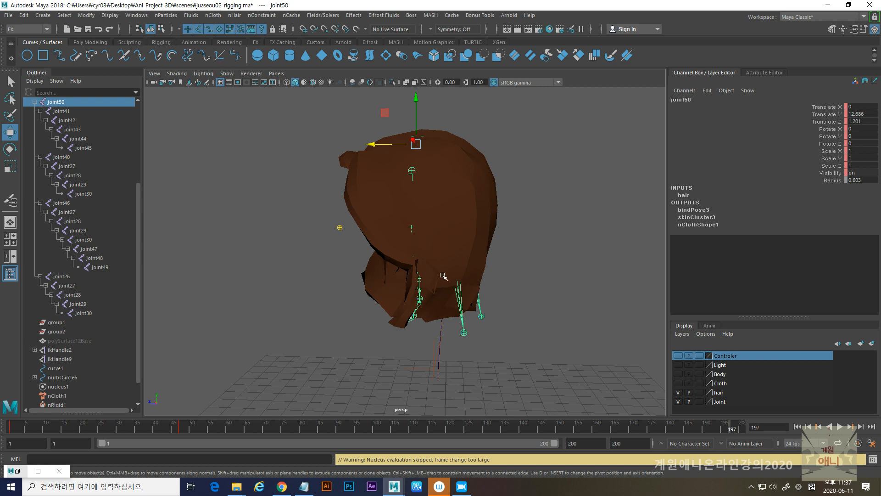
click(485, 172)
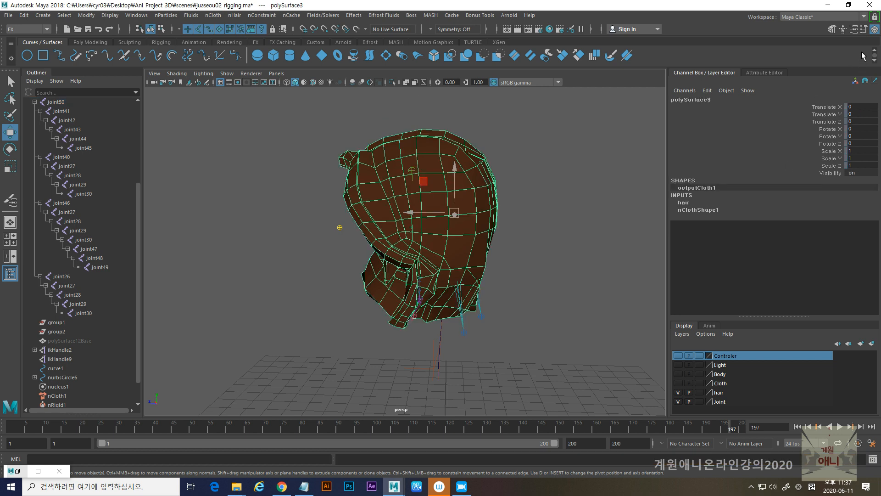
click(855, 29)
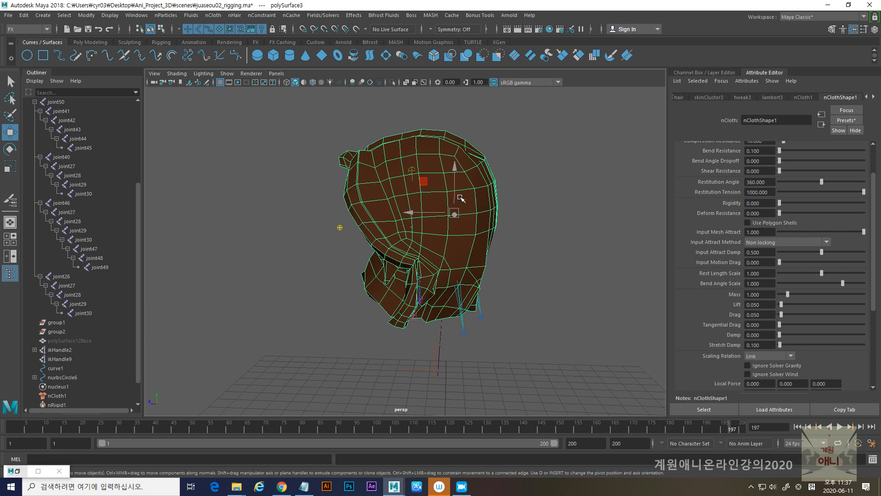
click(852, 123)
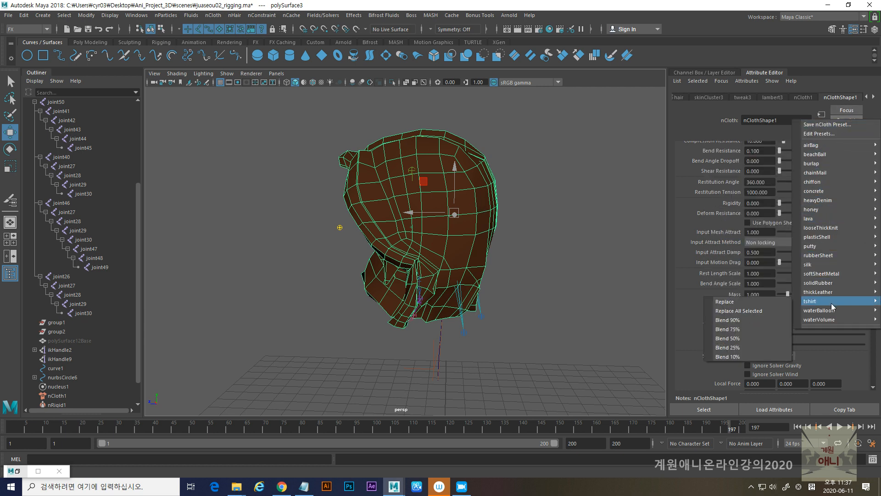
mouse_move(825, 321)
mouse_move(831, 269)
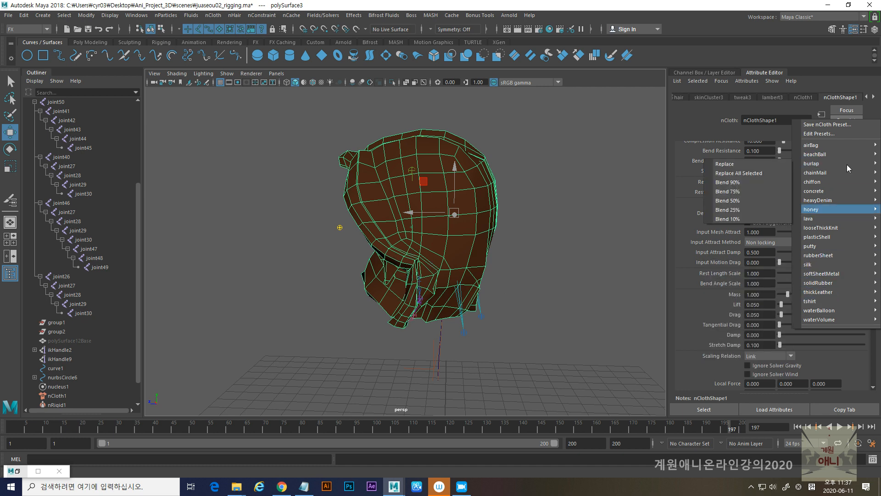
mouse_move(824, 160)
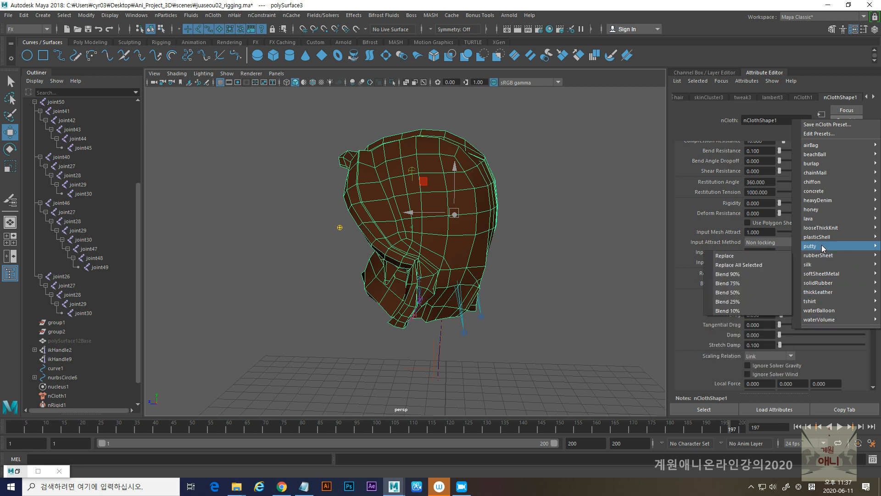
mouse_move(820, 224)
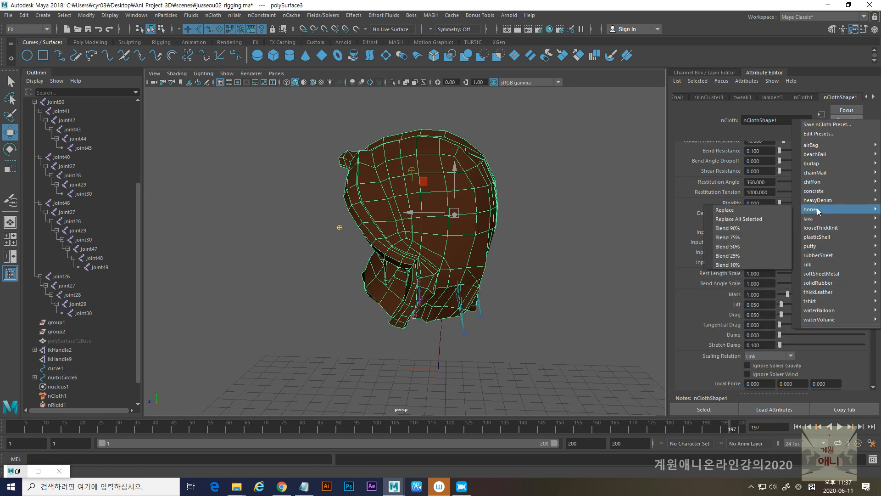
mouse_move(821, 204)
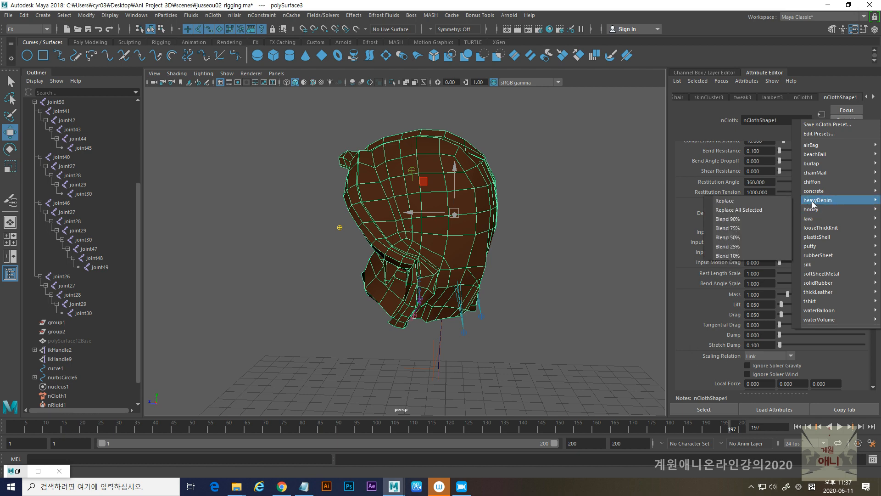
click(741, 201)
- Play the simulation from the first frame to check how the hair behaves with heavyDenim, and return to frame 1
click(798, 427)
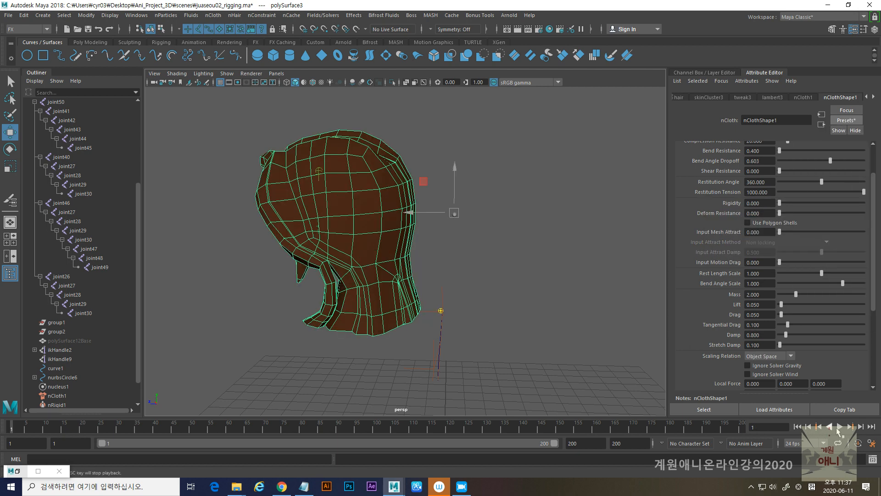
click(840, 426)
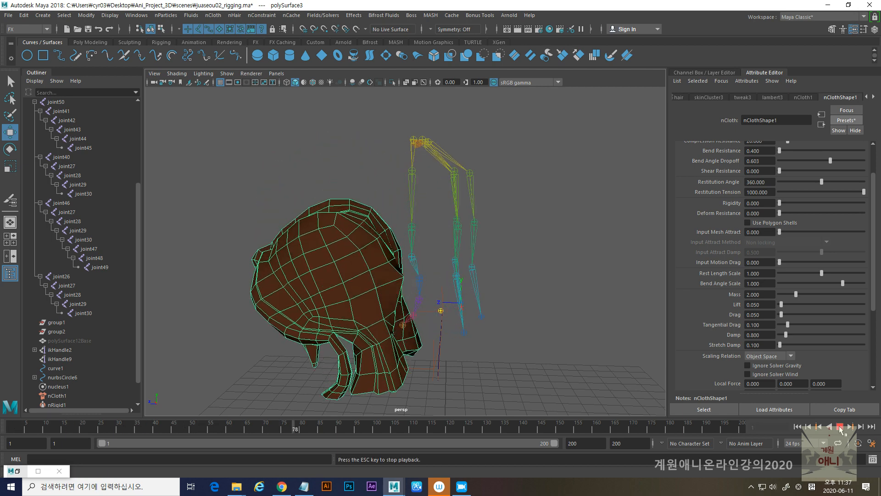
click(840, 427)
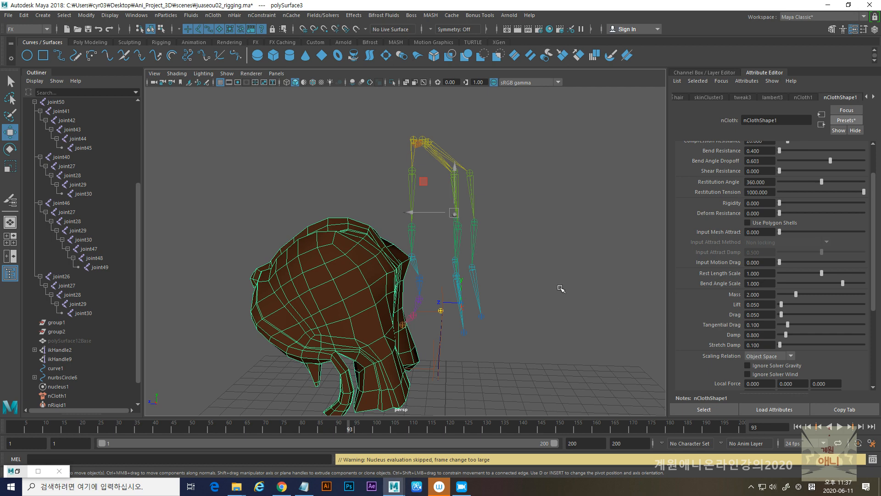
click(799, 426)
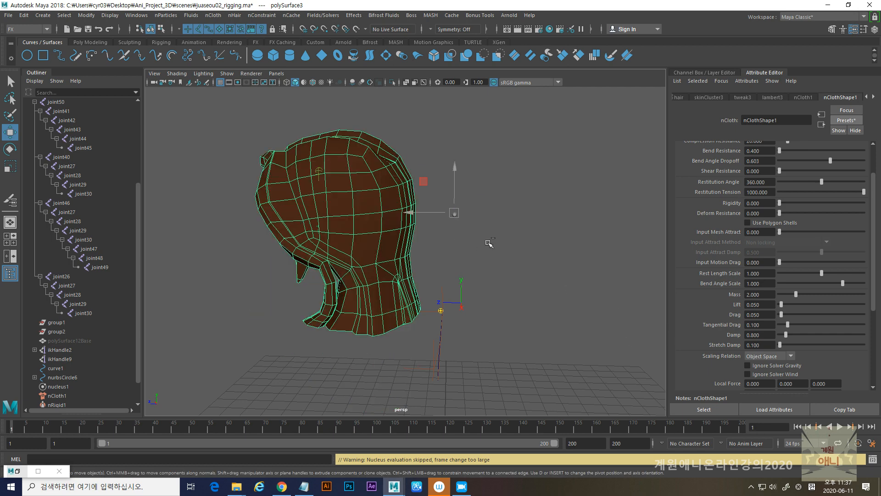
- Undo the heavyDenim preset and the selection of the hair mesh
key(ctrl+z)
key(ctrl+z)
key(ctrl+z)
key(ctrl+z)
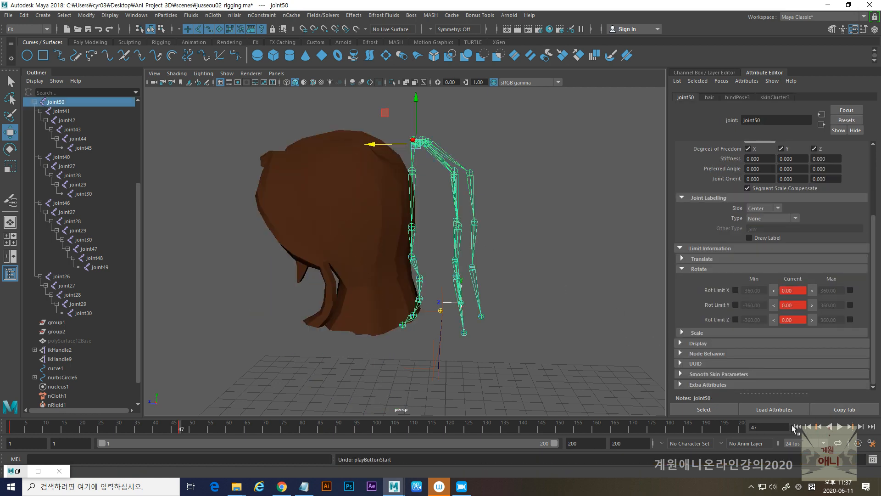
- Replay the simulation from the first frame with the original nCloth settings, and rewind it to frame 1
click(798, 426)
click(839, 426)
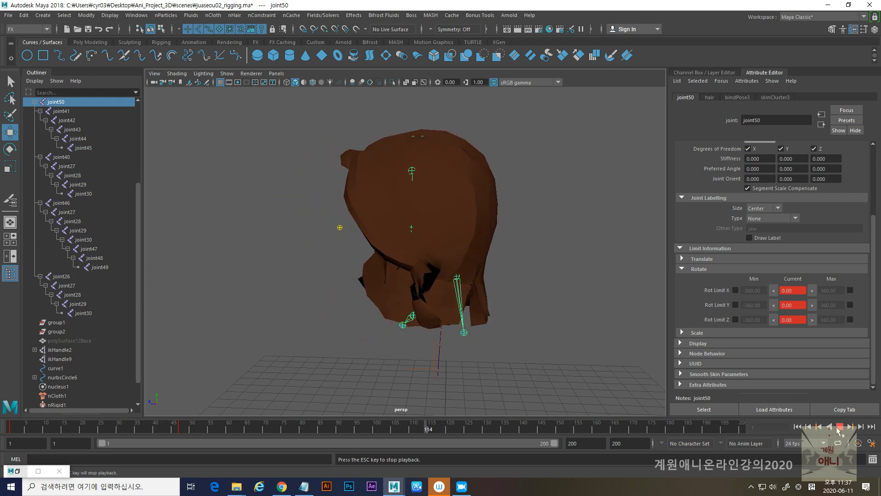
click(839, 426)
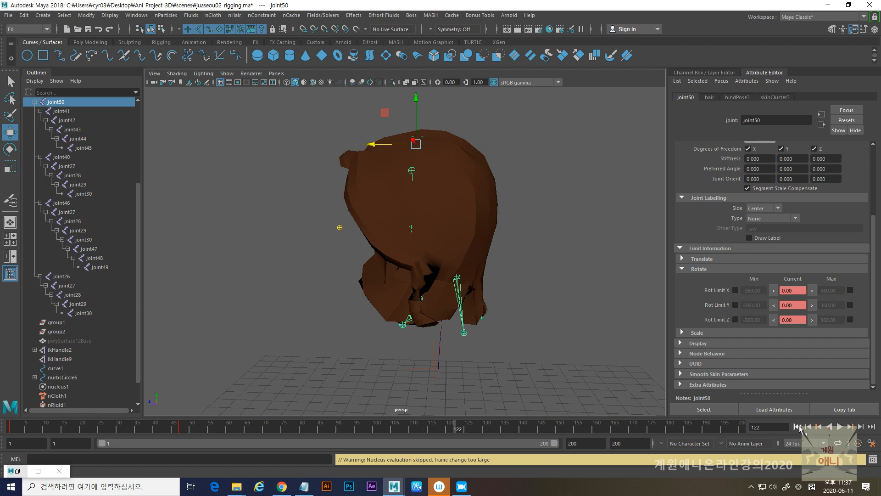
click(799, 427)
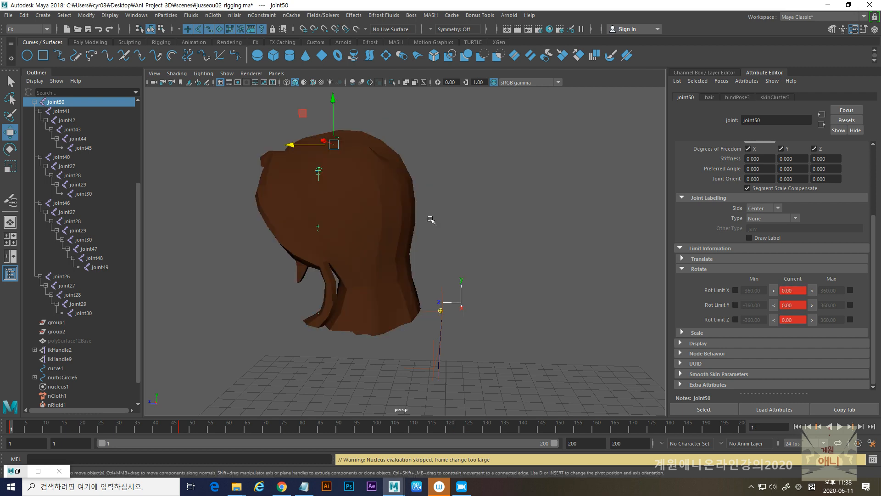
- Replace the hair's nCloth attributes with the thickLeather preset and test the simulation from the first frame
click(404, 178)
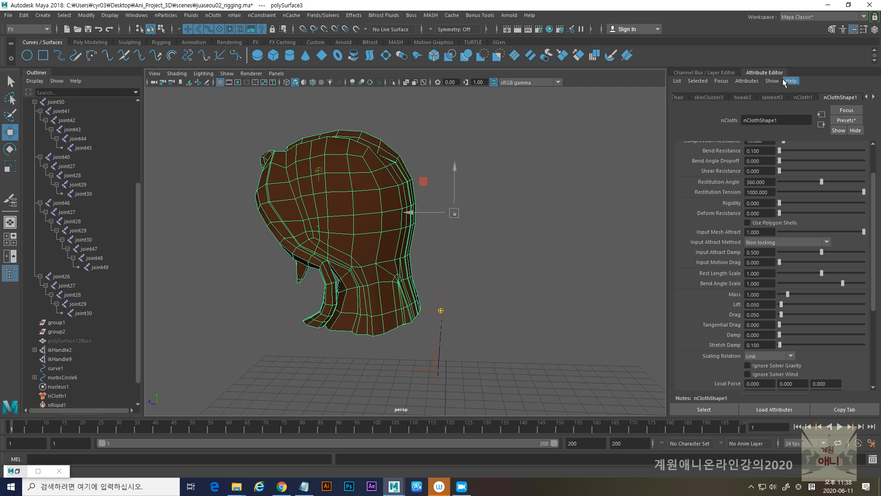
click(846, 120)
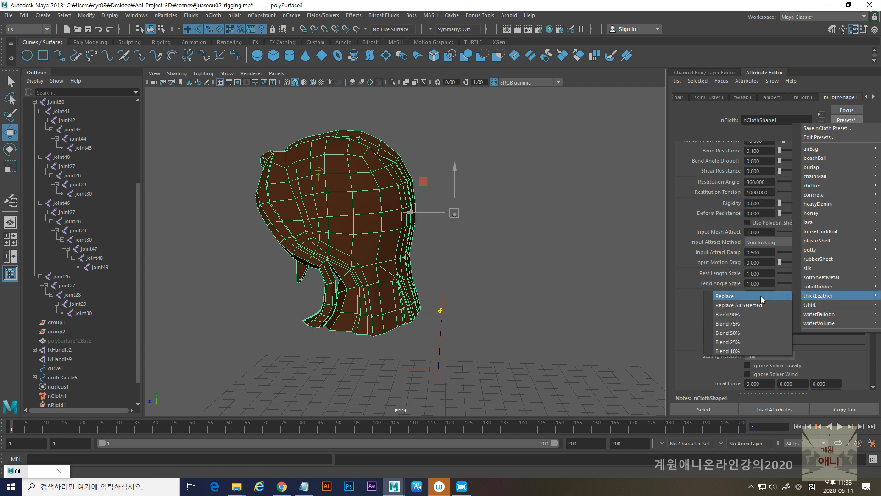
click(751, 297)
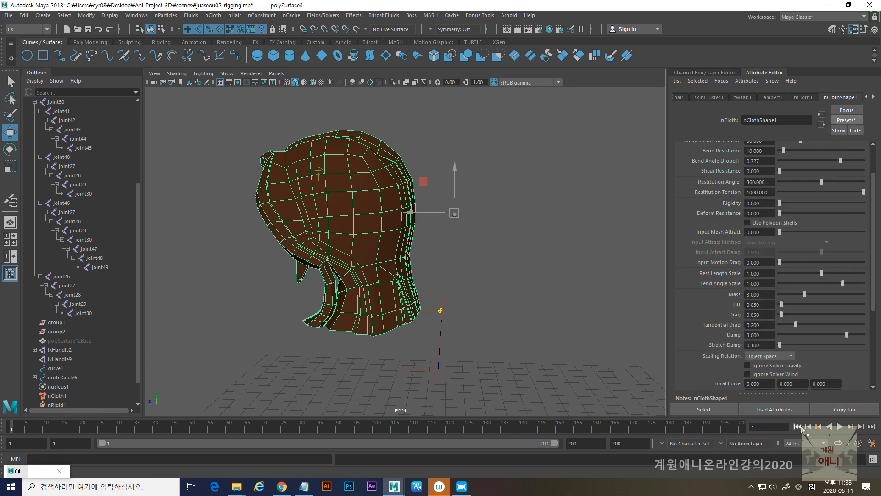
click(839, 426)
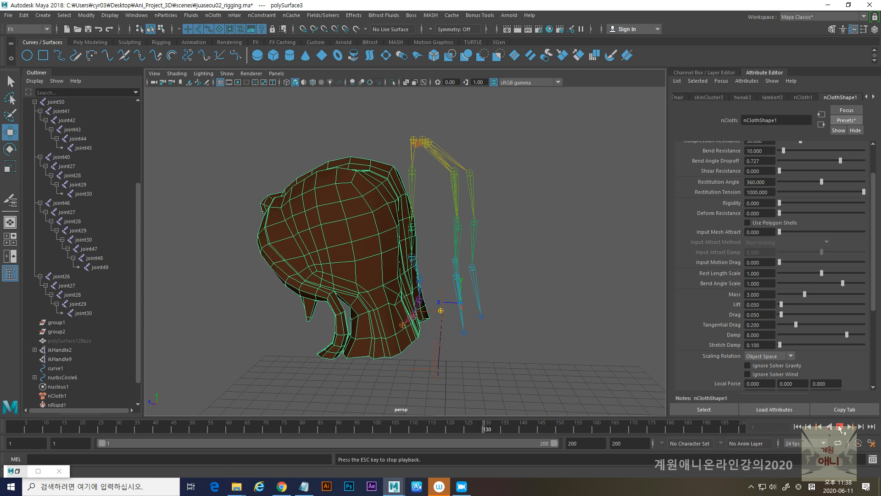
click(840, 426)
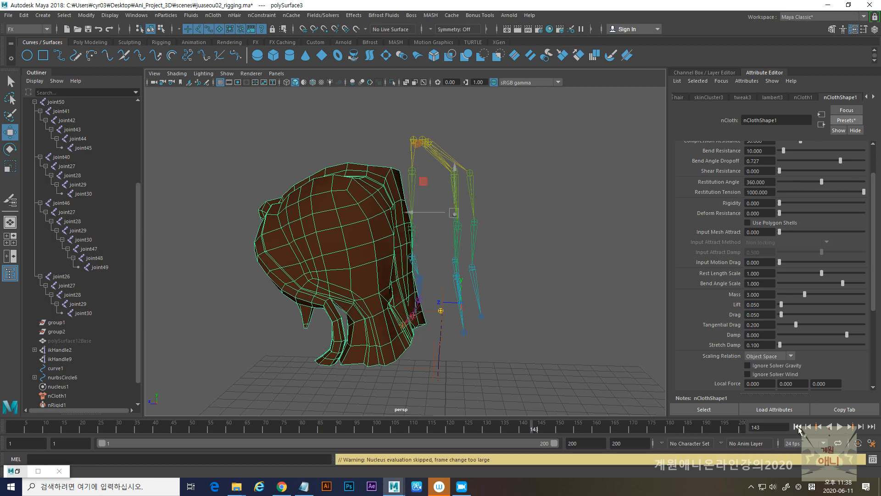
click(798, 426)
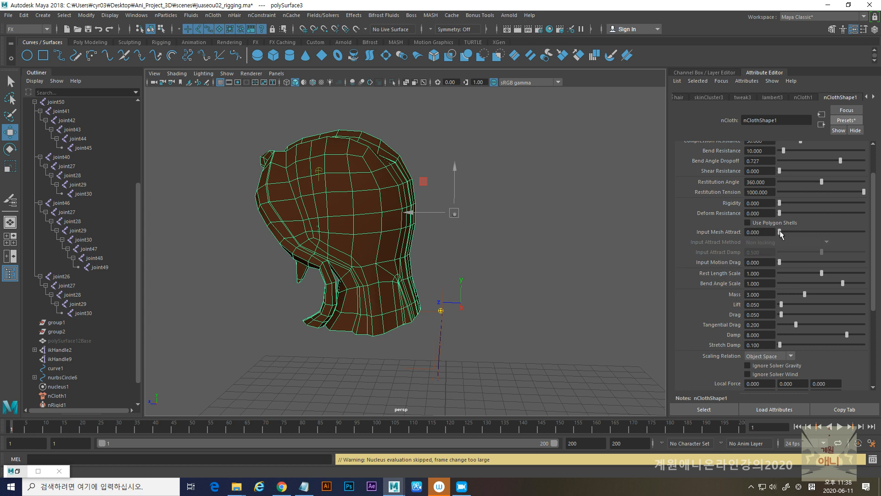
- Set the hair's Input Mesh Attract to 1.000 and play the simulation to check the thick leather behaviour
drag(779, 232, 864, 232)
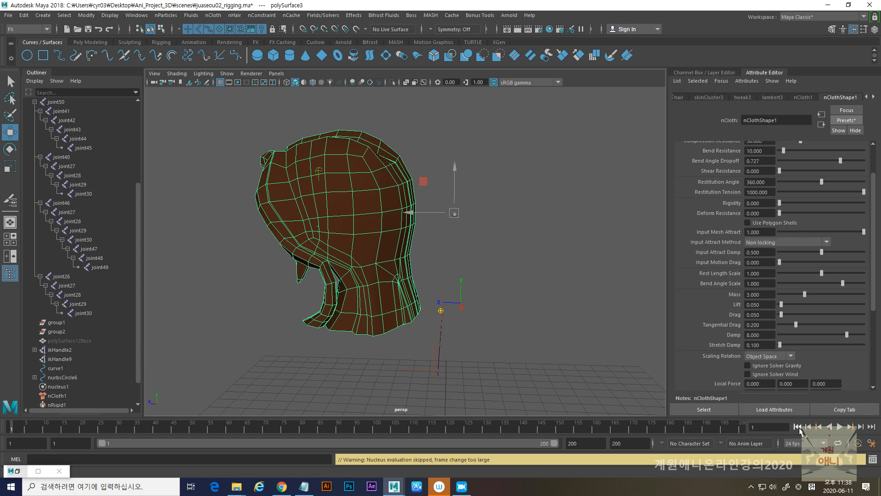
click(840, 427)
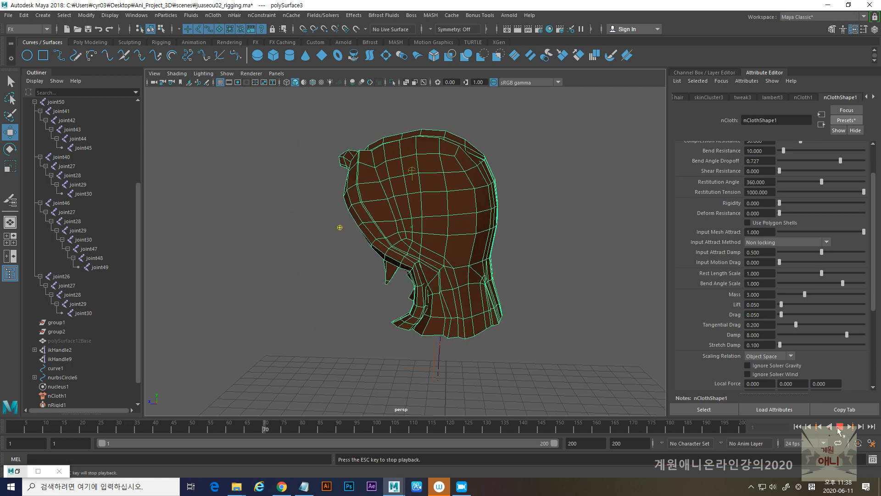
click(840, 427)
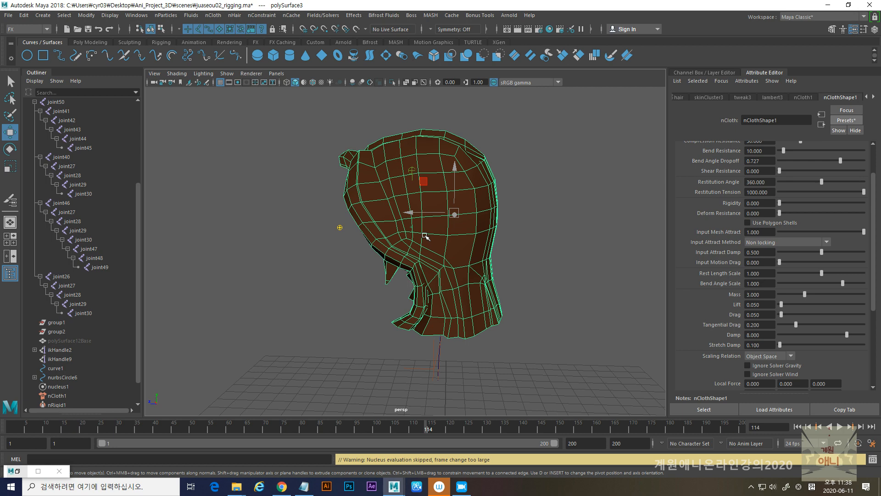
click(799, 428)
alt+drag(375, 258, 439, 253)
alt+right_drag(442, 254, 351, 259)
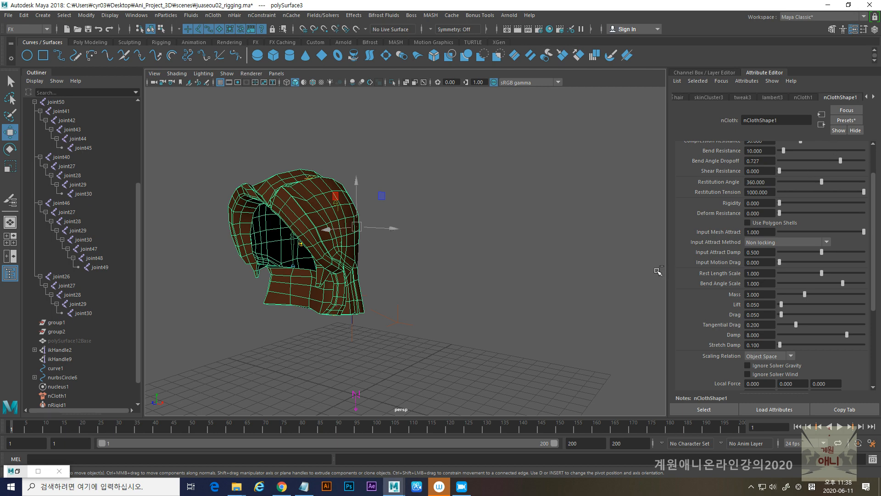
- Undo the thickLeather preset and its attraction change, reselect the hair mesh, and replay the simulation from the first frame
key(ctrl+z)
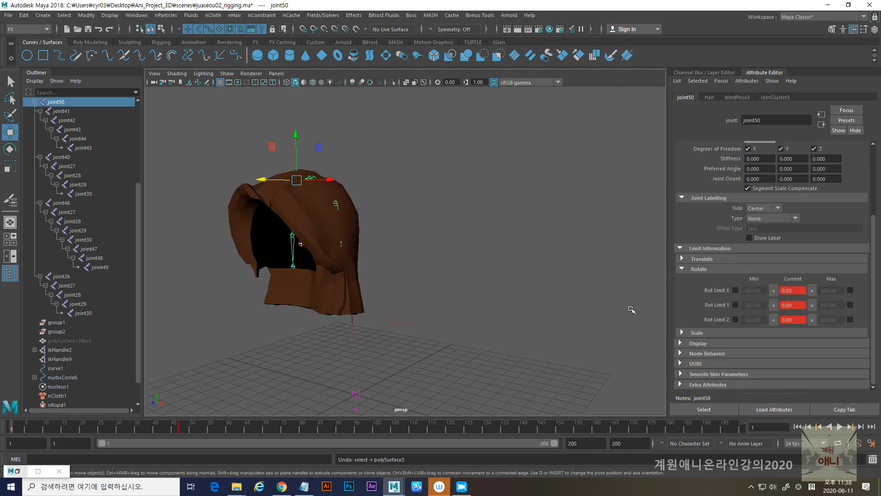
click(358, 281)
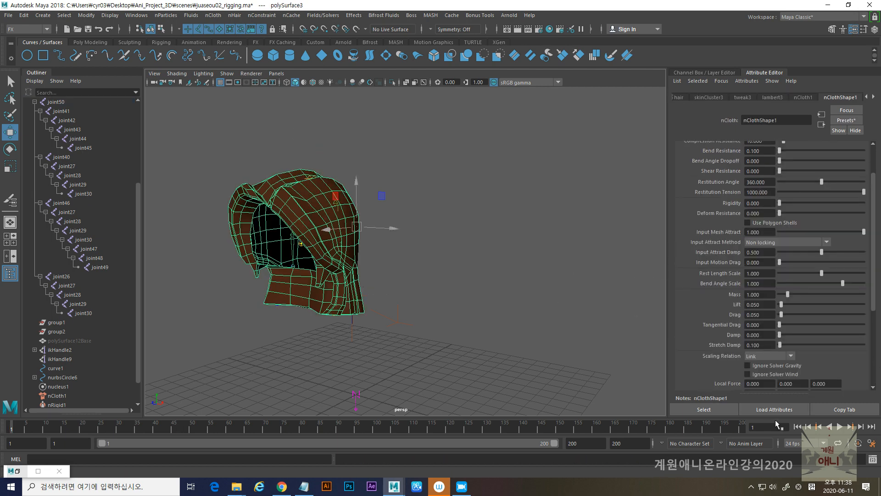
click(840, 427)
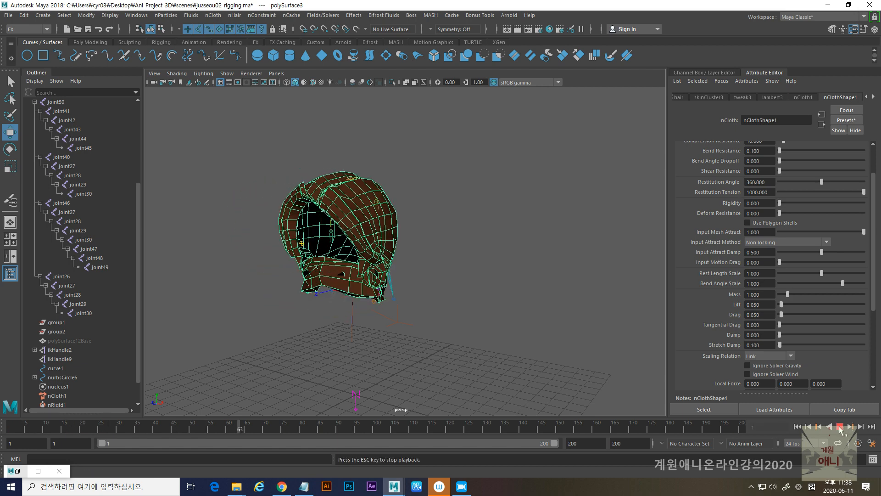
click(839, 427)
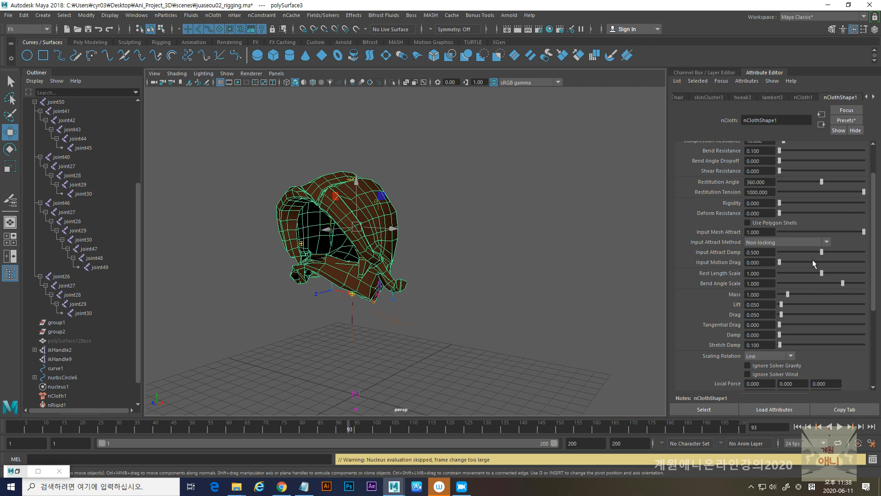
click(798, 426)
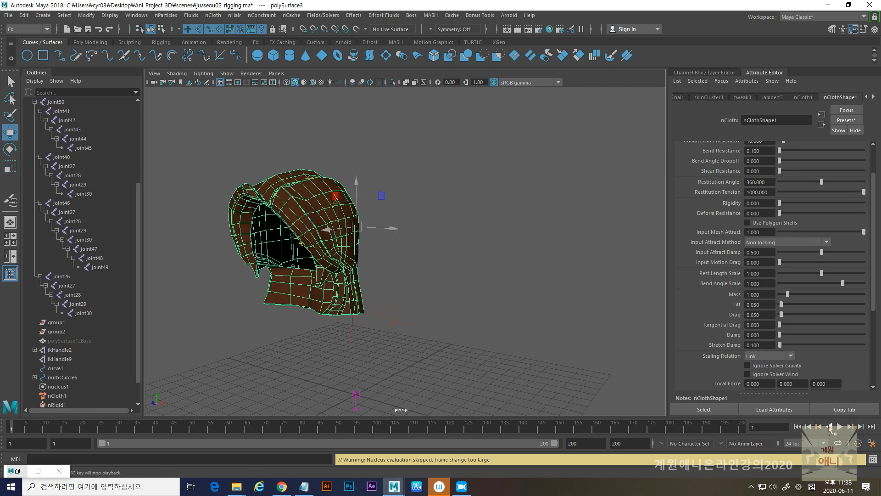
alt+drag(427, 271, 362, 260)
alt+right_drag(361, 261, 399, 266)
alt+drag(395, 263, 364, 255)
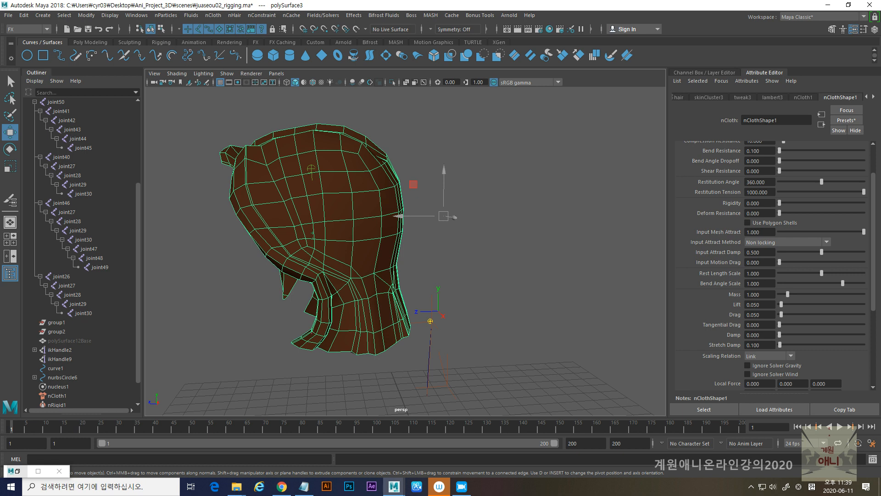
- Switch to the Notepad notes on nCloth and review the stretch resistance, shear resistance, restitution tension and rigidity explanations
key(super+e)
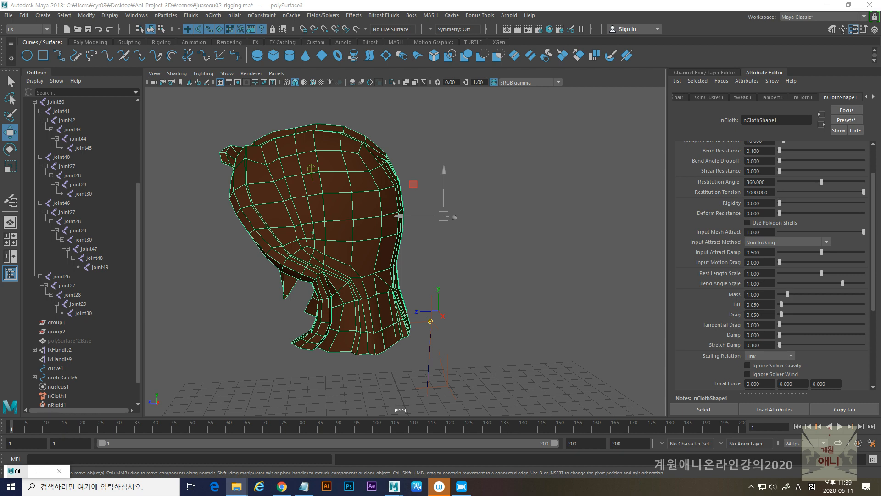
key(alt+Tab)
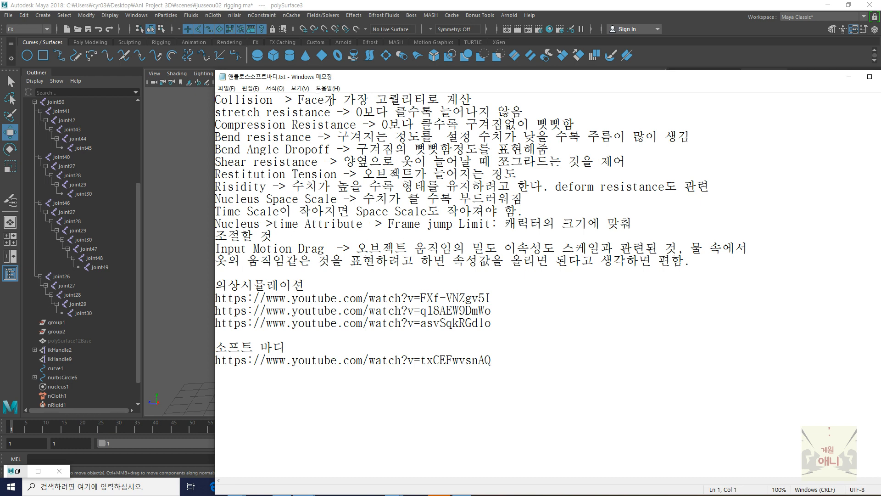
drag(298, 100, 468, 93)
drag(357, 112, 522, 114)
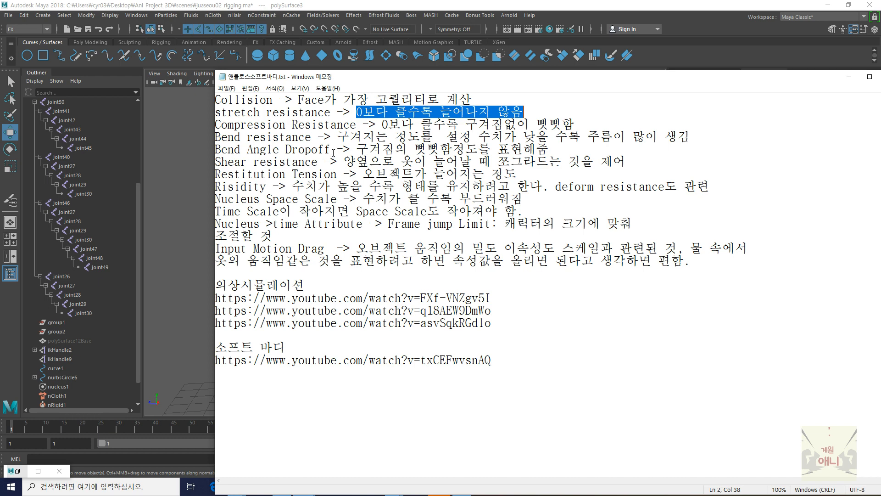
drag(357, 149, 621, 161)
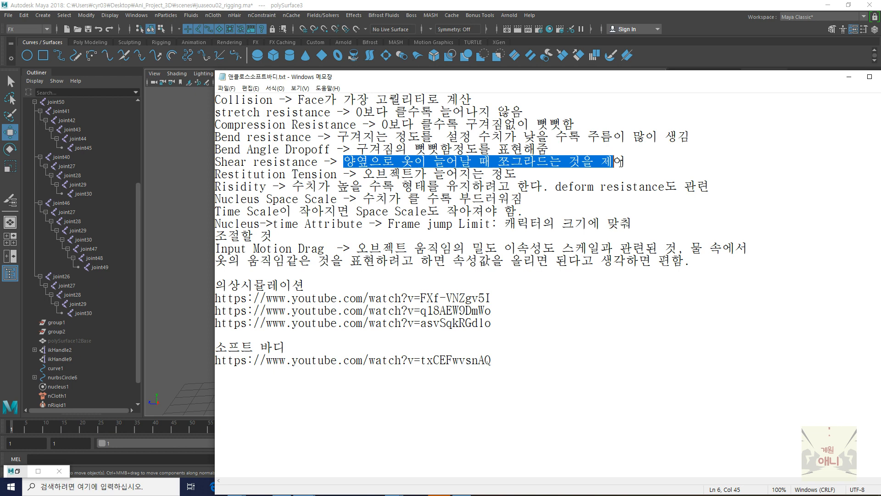
drag(363, 174, 525, 173)
drag(292, 186, 542, 189)
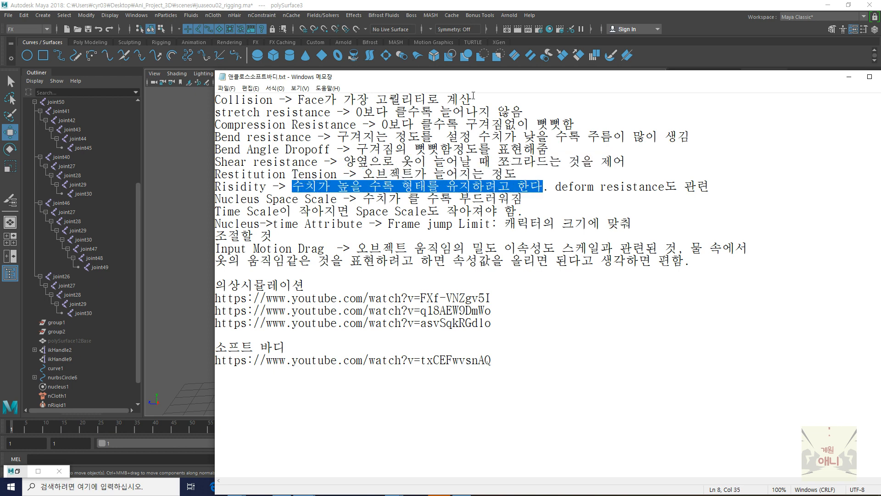
- Review the notes on Nucleus Space Scale, Time Scale and Frame Jump Limit, and close the notes to return to Maya
drag(469, 84, 398, 84)
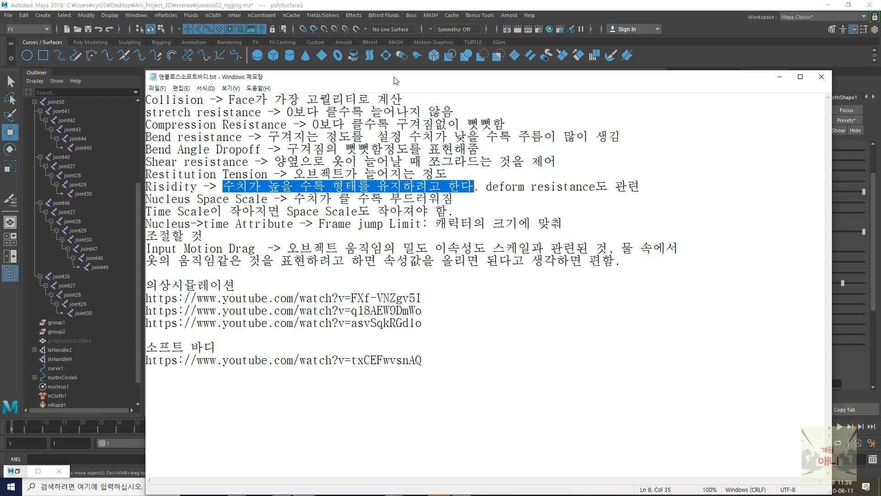
drag(395, 80, 812, 74)
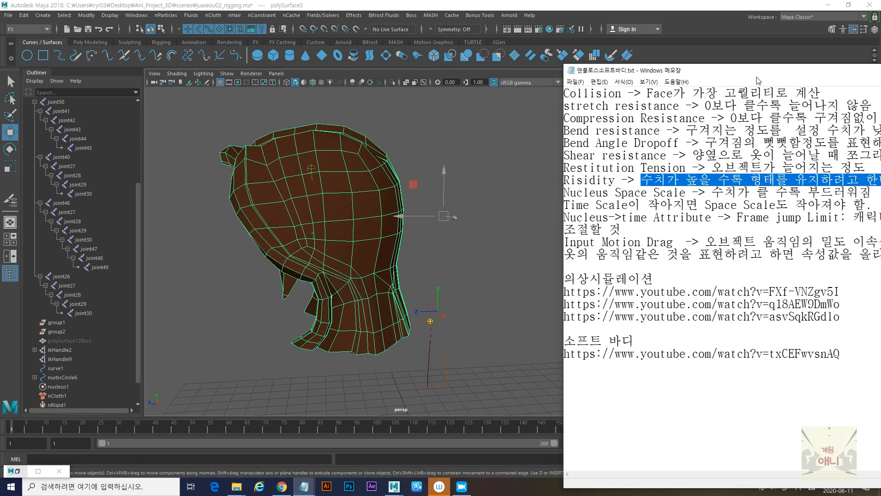
drag(758, 77, 395, 77)
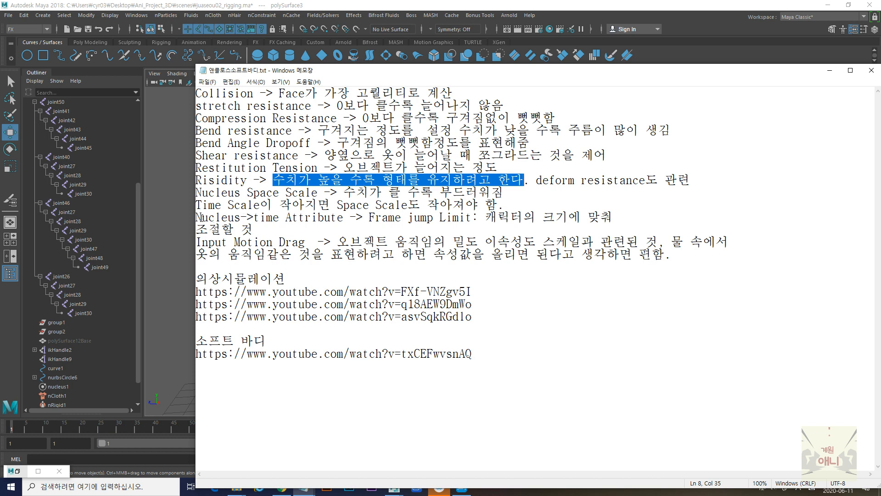
drag(198, 217, 467, 217)
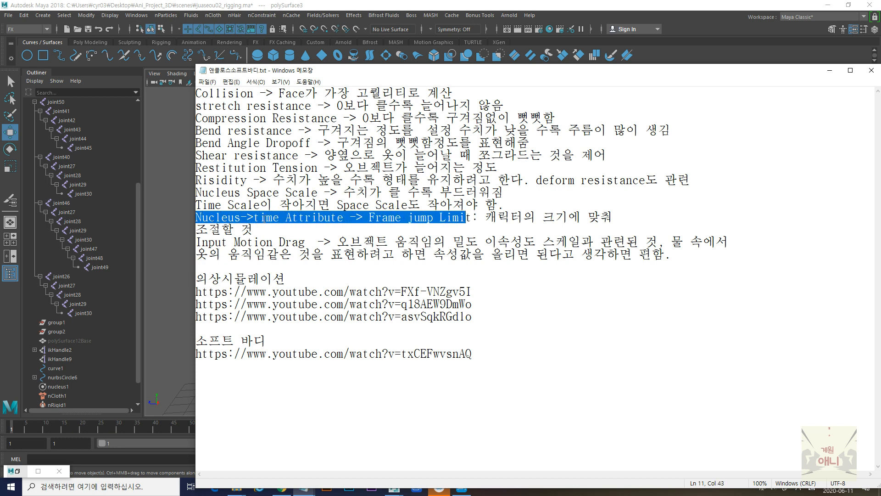
drag(209, 204, 264, 205)
drag(214, 193, 327, 193)
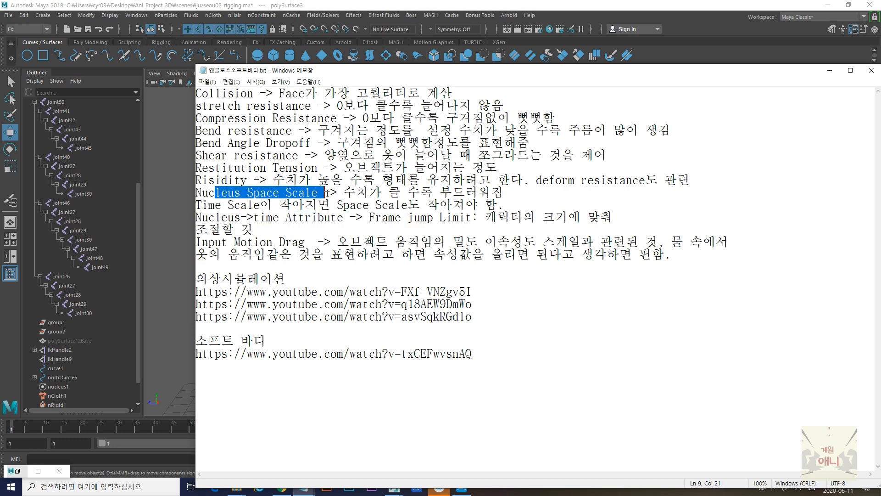
click(264, 194)
click(255, 204)
click(254, 194)
click(241, 229)
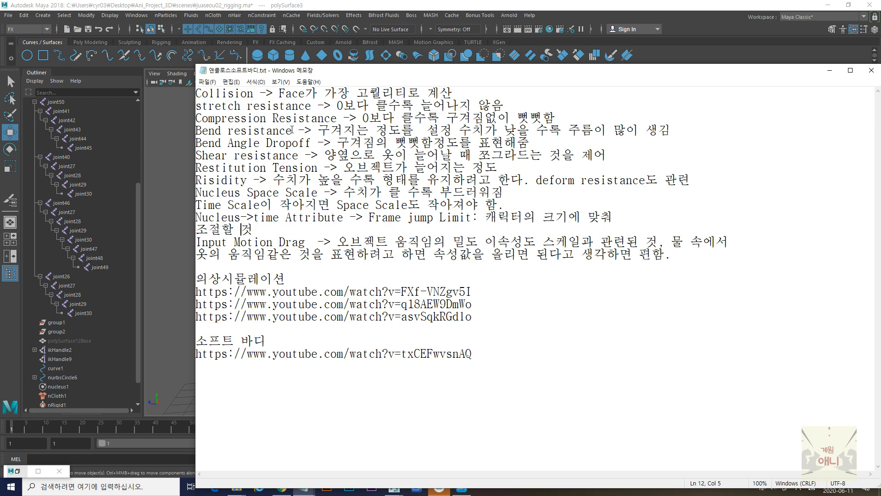
drag(353, 79, 612, 98)
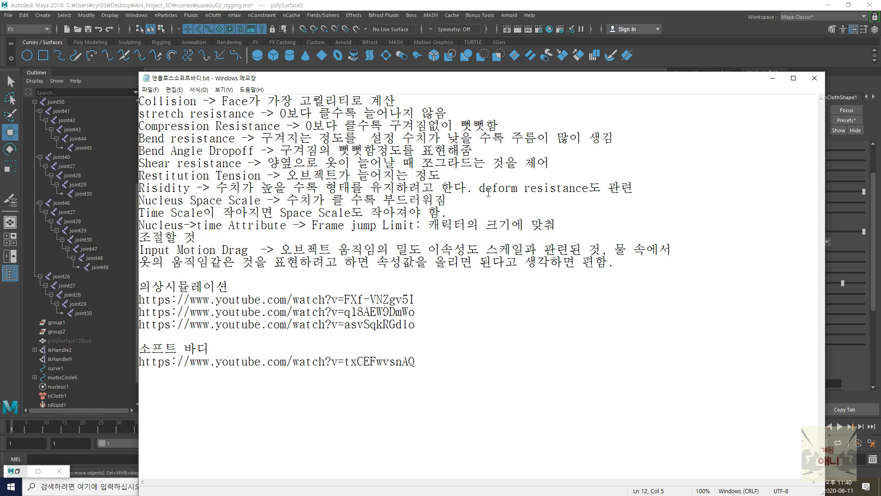
click(814, 80)
- Bring up the display layers and make the Body layer visible together with the hair
scroll(459, 256, down, 3)
scroll(399, 218, up, 2)
alt+drag(398, 216, 456, 251)
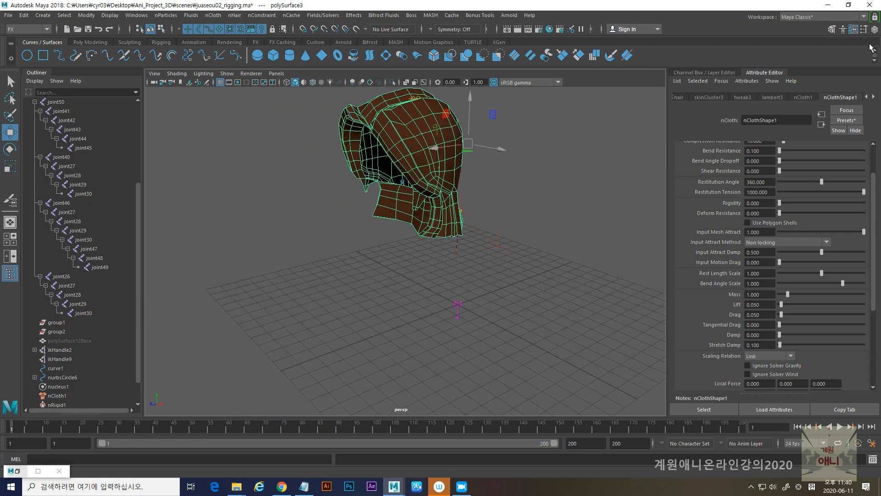
click(874, 29)
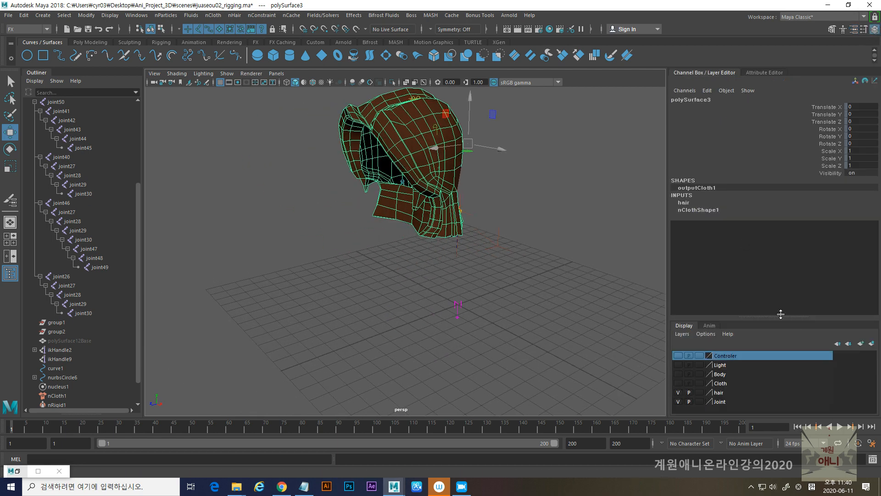
click(679, 374)
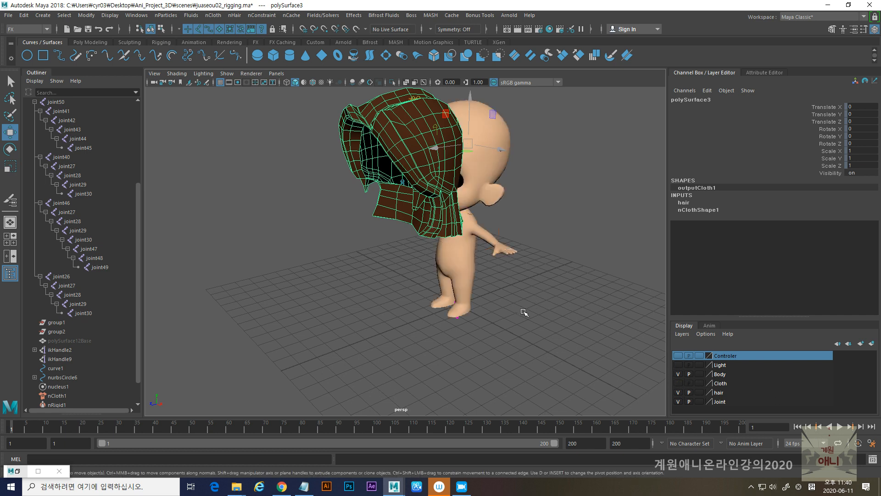
- Clear the selection and undo the earlier edits back through the keyframed move of joint50
click(525, 312)
key(ctrl+z)
key(ctrl+z)
key(ctrl+z)
key(ctrl+z)
key(ctrl+z)
key(ctrl+z)
key(ctrl+z)
key(ctrl+z)
key(ctrl+z)
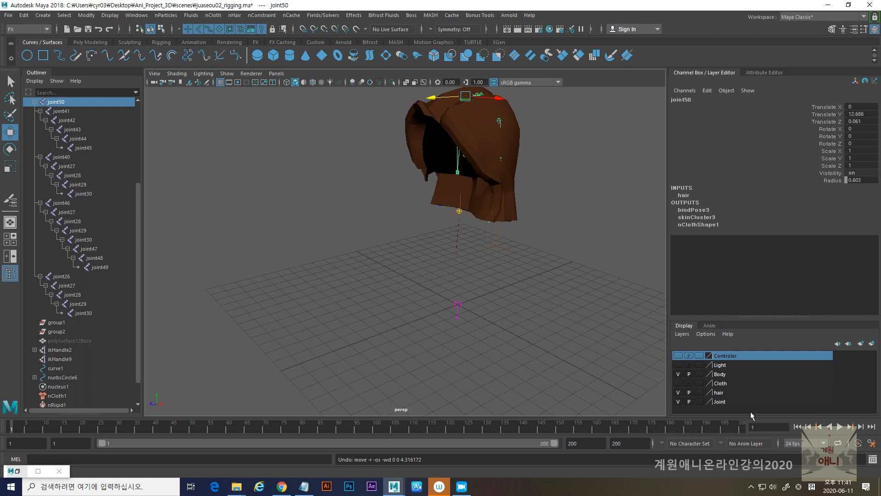
- Play the simulation briefly, refresh the Body layer's visibility, and make the Controler layer visible
click(838, 428)
click(839, 427)
click(678, 374)
click(678, 374)
click(678, 374)
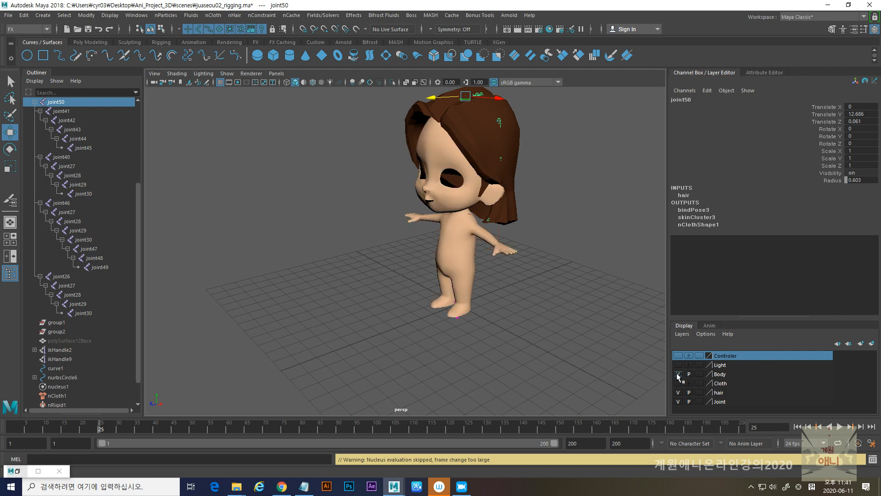
alt+middle_drag(523, 278, 447, 326)
alt+drag(447, 327, 467, 319)
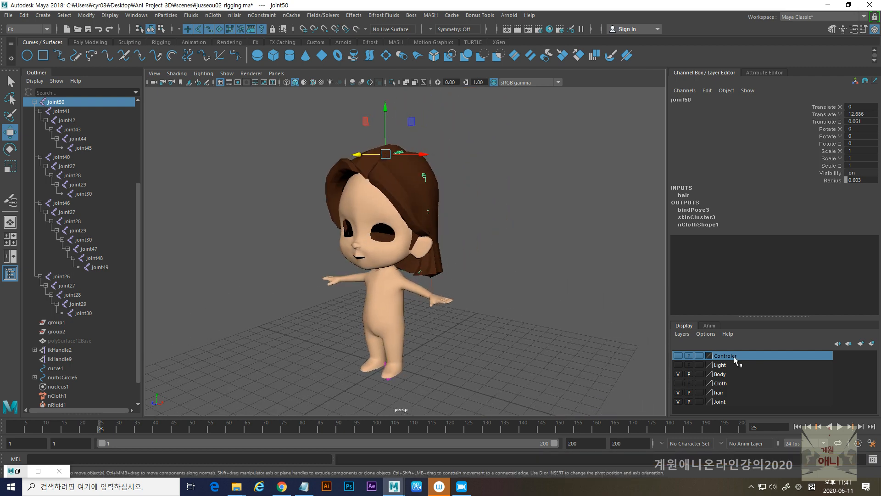
click(678, 355)
scroll(510, 309, up, 6)
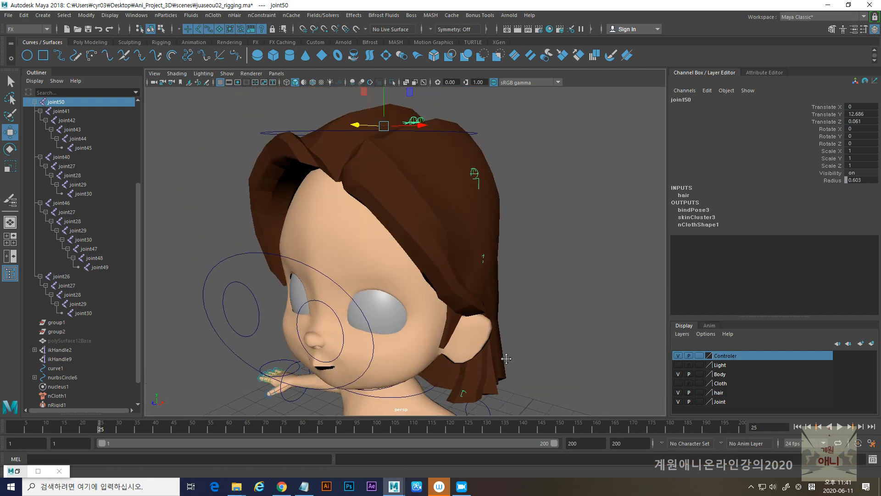
- In wireframe display, parent the hair's root joint50 to the body skeleton's joint at the top of the head
key(4)
scroll(397, 184, up, 3)
alt+middle_drag(405, 197, 422, 298)
alt+drag(422, 299, 399, 295)
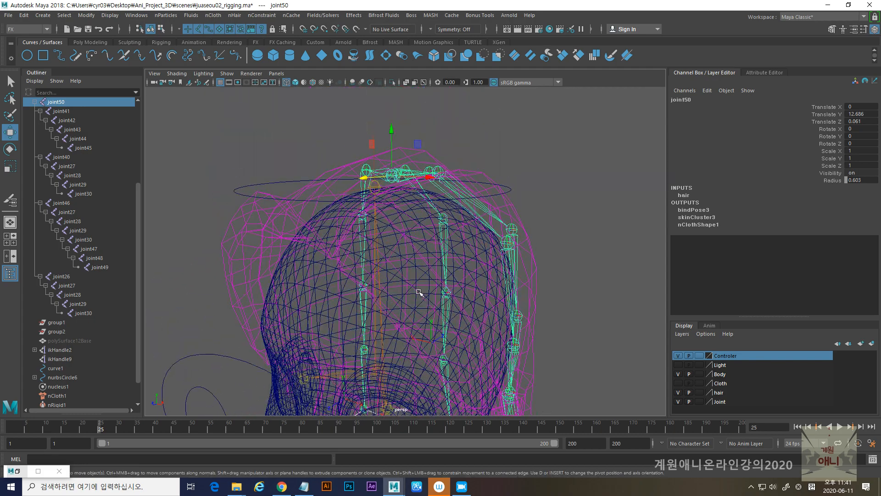
scroll(398, 294, up, 5)
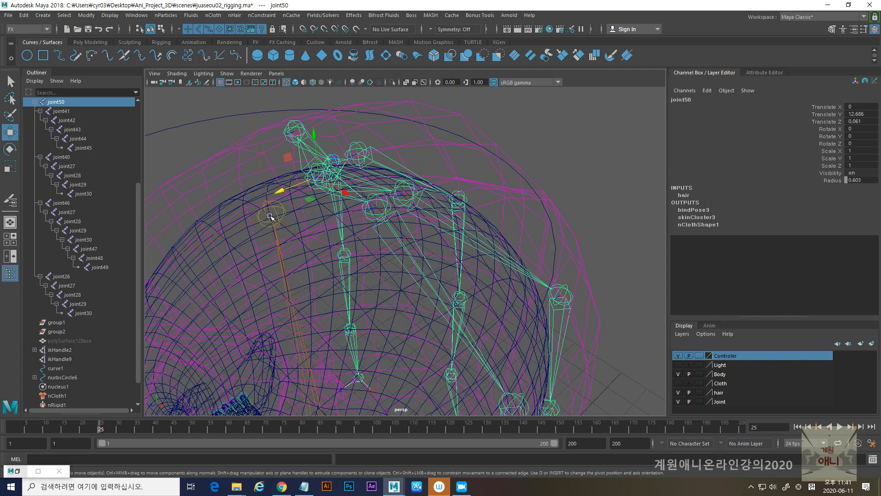
click(276, 212)
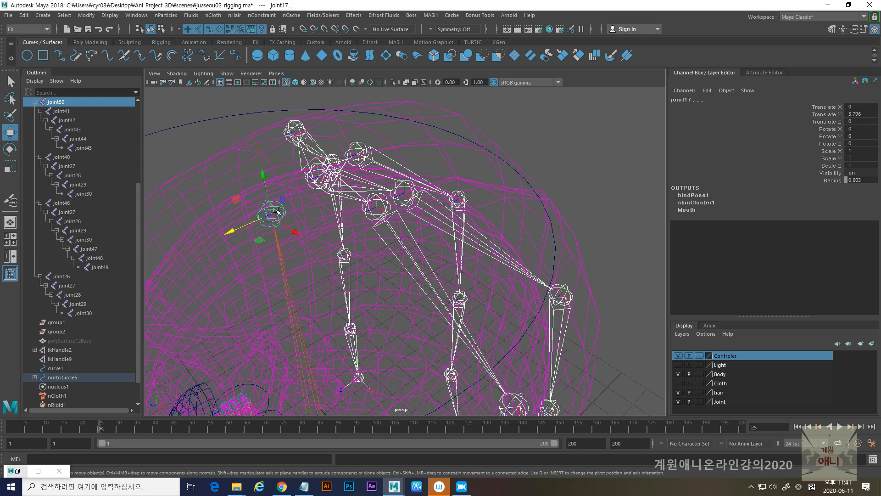
key(Up)
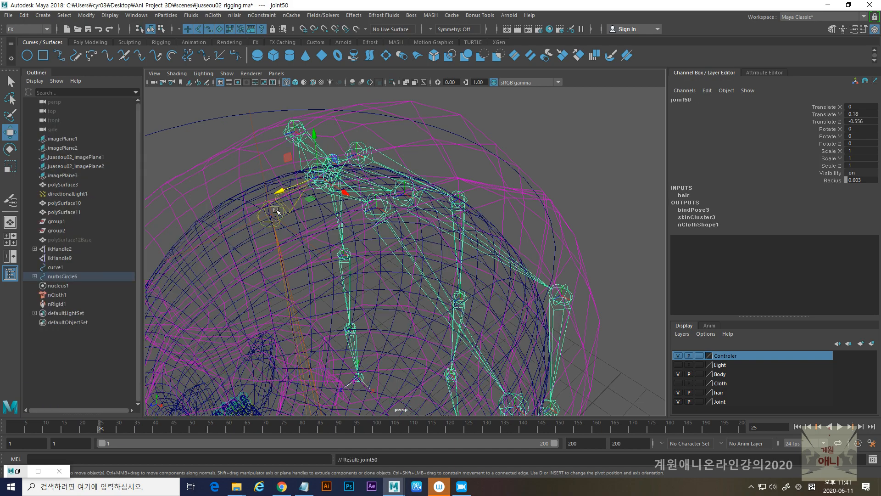
- Select the main control circle nurbsCircle6 around the character's feet
alt+right_drag(508, 230, 153, 183)
alt+middle_drag(367, 280, 381, 183)
alt+right_drag(463, 257, 358, 289)
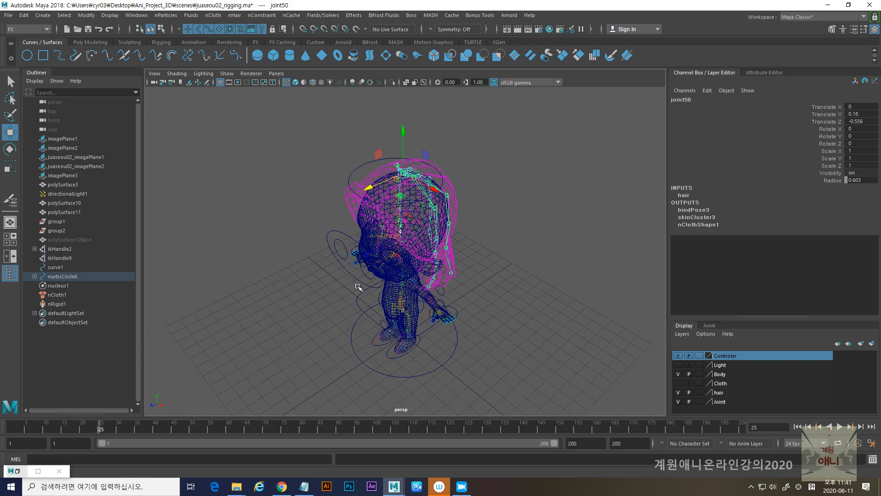
alt+middle_drag(388, 296, 385, 259)
click(354, 313)
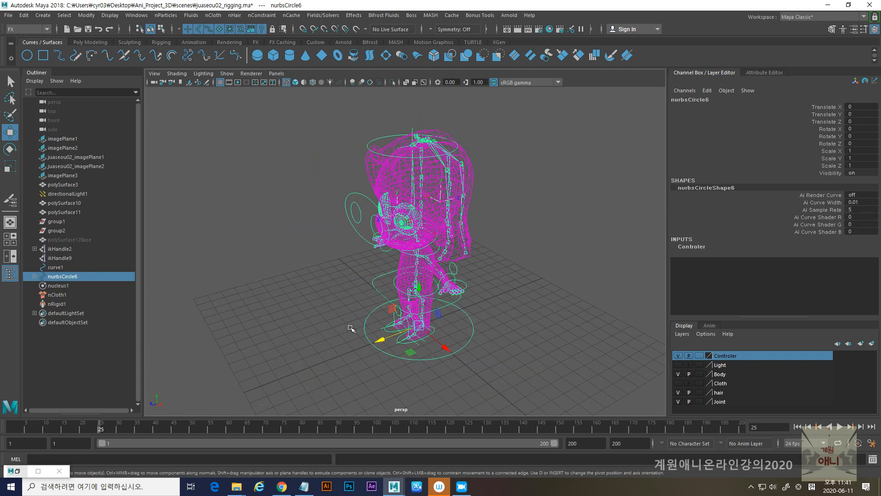
- Try moving the whole character with the main control circle, and undo the move
drag(373, 336, 432, 342)
key(ctrl+z)
key(ctrl+z)
key(ctrl+z)
- Key the main control circle at frame 1, and key it at frame 61 moved forward to Translate Z 6.677
click(12, 426)
key(s)
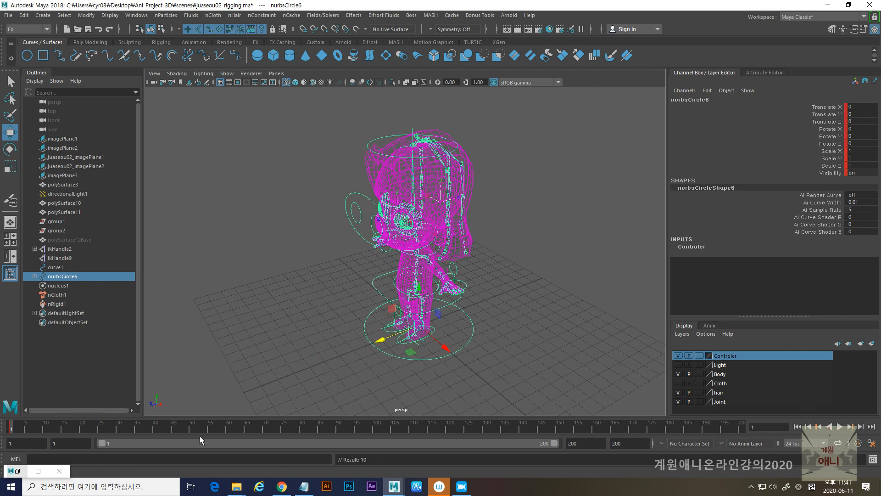
click(231, 429)
drag(381, 340, 278, 367)
key(s)
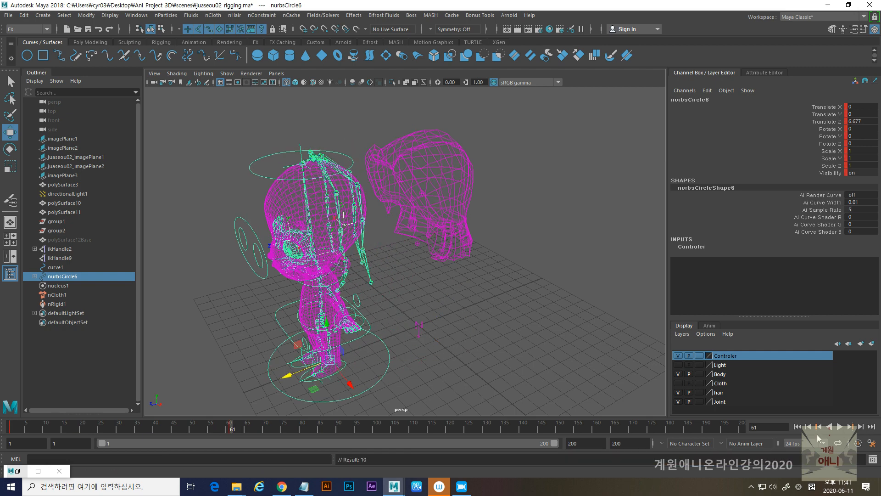
- Play the character's keyed movement from the first frame, and inspect the simulated hair in shaded display
click(797, 426)
click(840, 426)
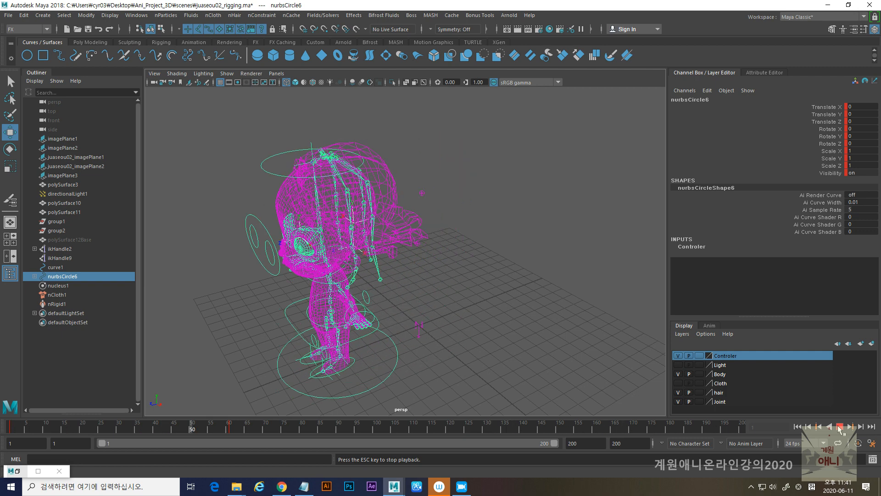
click(840, 428)
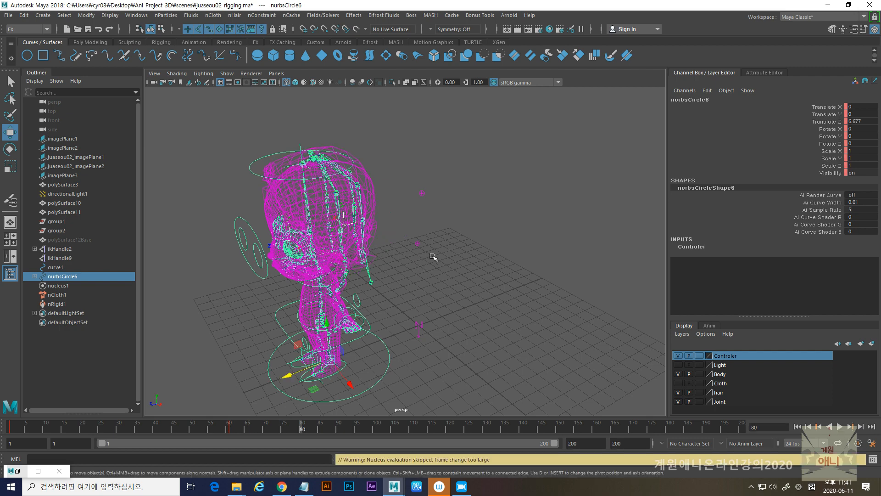
key(5)
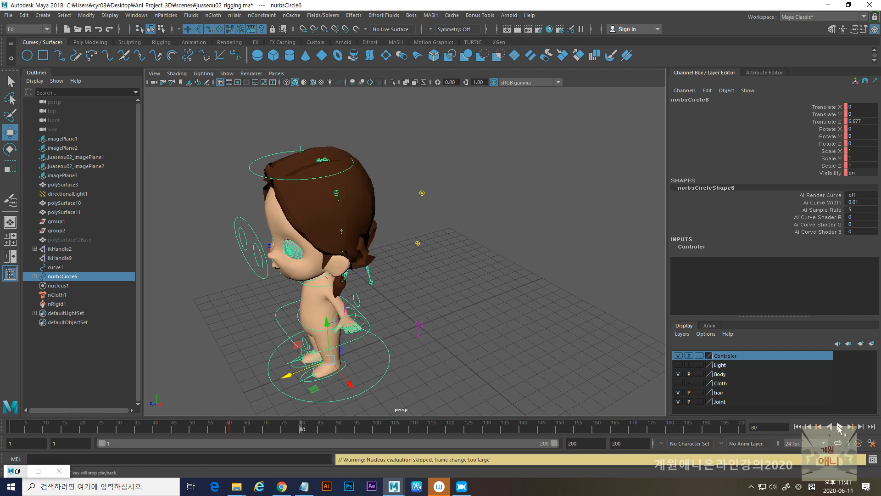
alt+drag(412, 284, 444, 274)
alt+middle_drag(433, 271, 491, 218)
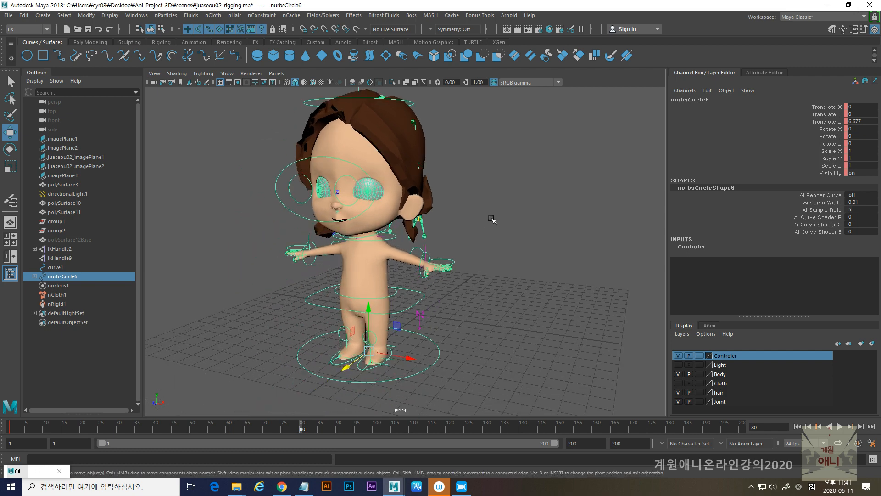
alt+drag(440, 228, 466, 252)
- Replay the simulation from frame 1 while checking the hair from the front and side, and rewind to the first frame
click(797, 426)
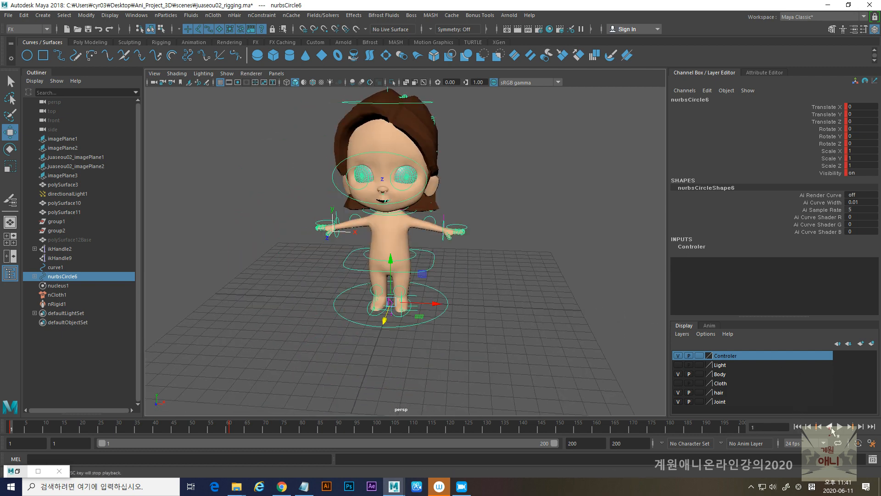
click(839, 426)
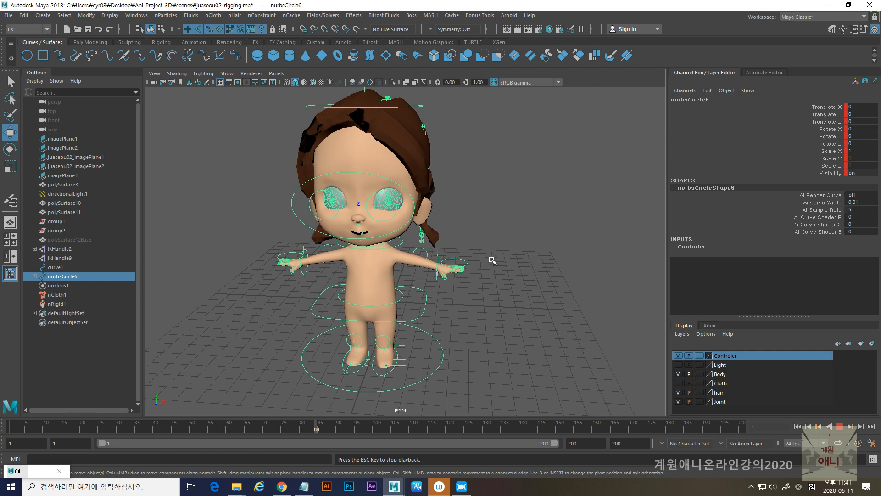
alt+drag(528, 249, 435, 248)
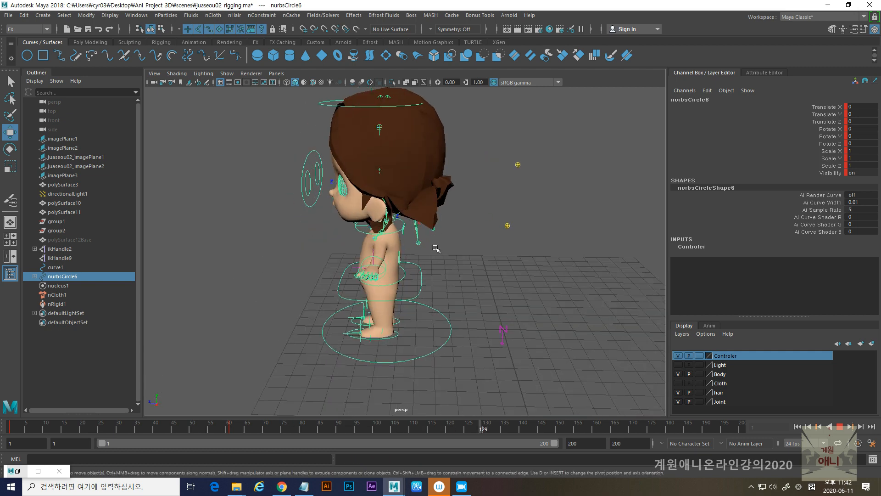
alt+right_drag(439, 250, 455, 260)
alt+middle_drag(448, 327, 446, 318)
alt+drag(447, 319, 557, 329)
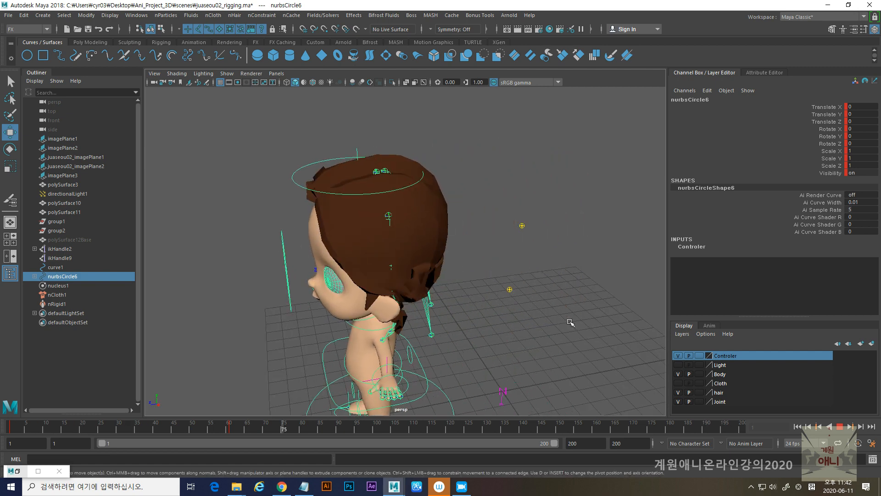
click(840, 426)
click(798, 426)
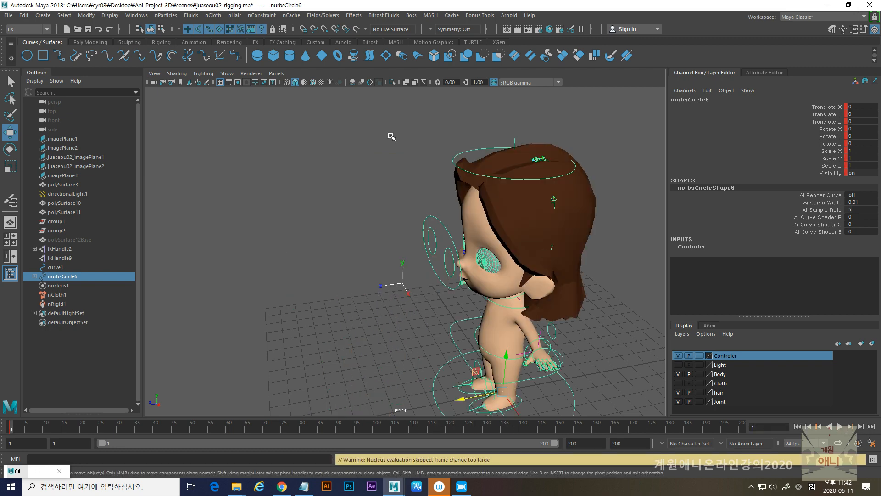
- Try to create an nObject cache while only the main control circle is selected
click(292, 15)
mouse_move(317, 39)
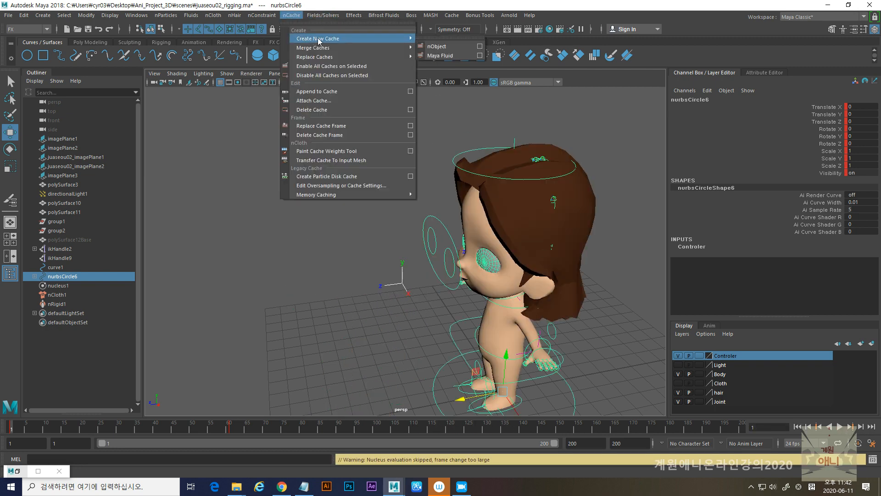
click(442, 50)
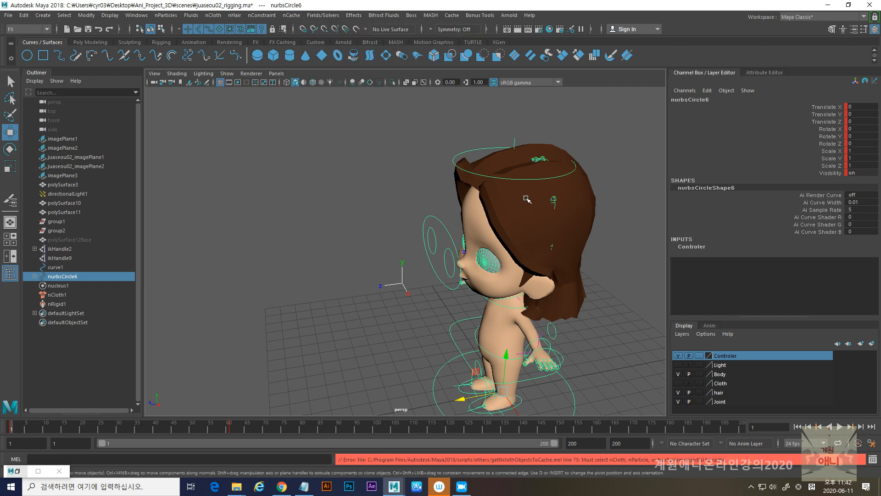
- Create a new nObject cache for the hair mesh polySurface3
click(592, 202)
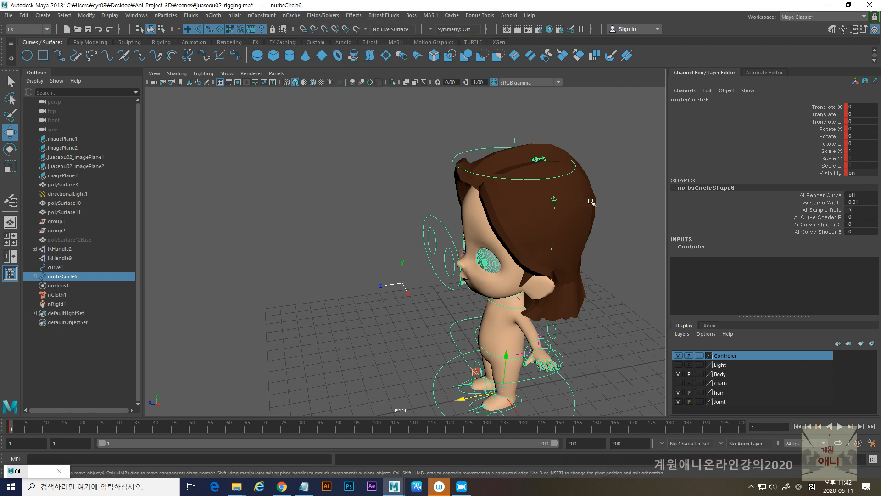
click(299, 16)
mouse_move(346, 38)
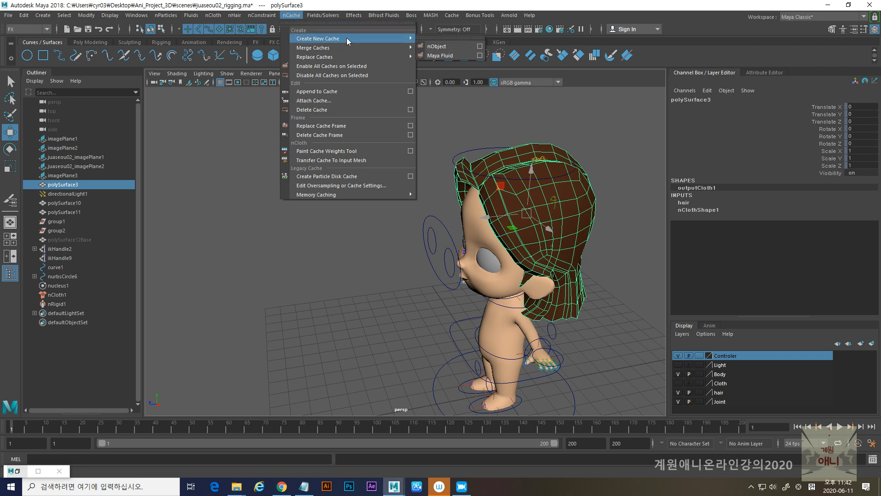
click(439, 47)
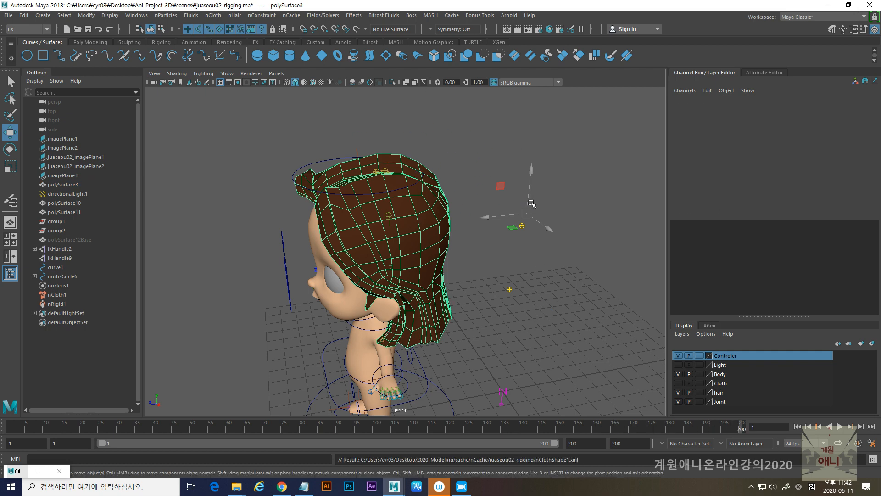
- Play the cached hair simulation, inspect the hair from the front and side, and rewind to the first frame
click(840, 426)
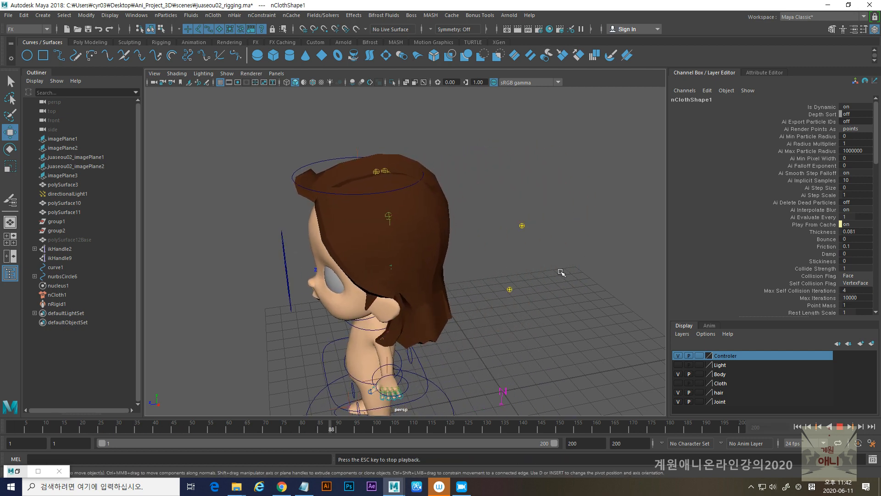
alt+drag(521, 305, 537, 299)
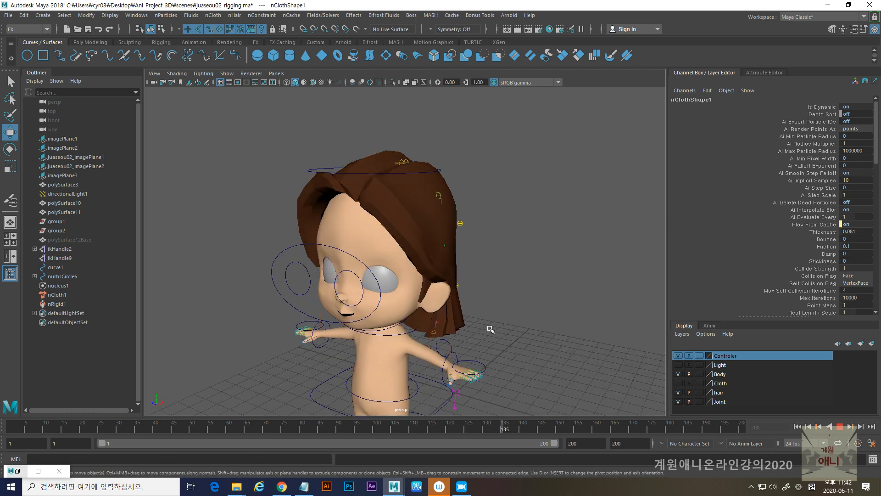
alt+drag(459, 329, 488, 320)
mouse_move(377, 329)
alt+mouse_down()
mouse_move(528, 328)
mouse_move(363, 327)
alt+mouse_up()
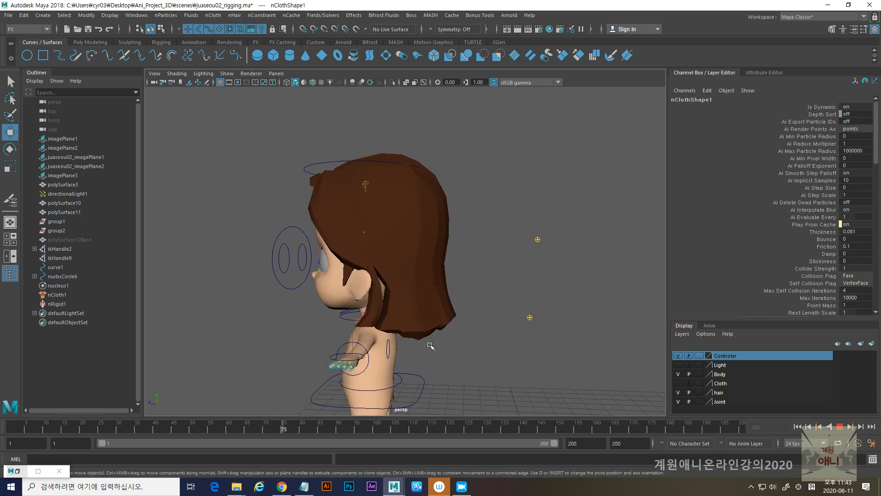
key(Escape)
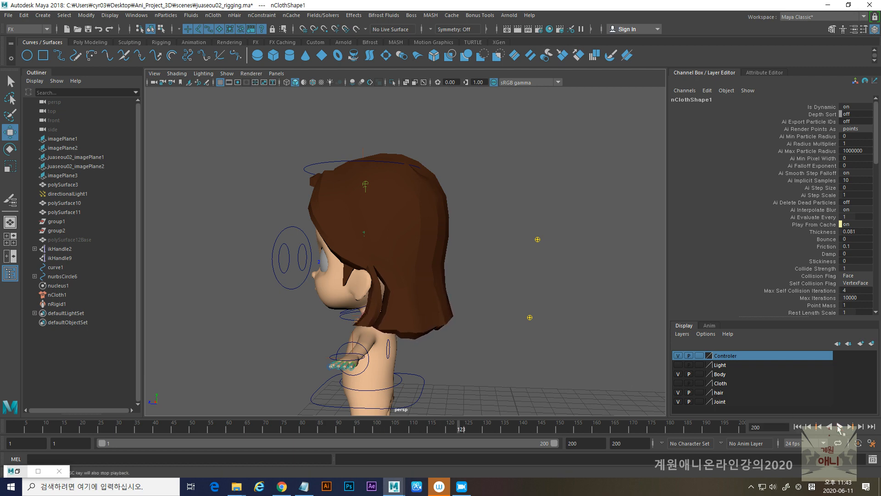
scroll(466, 300, down, 2)
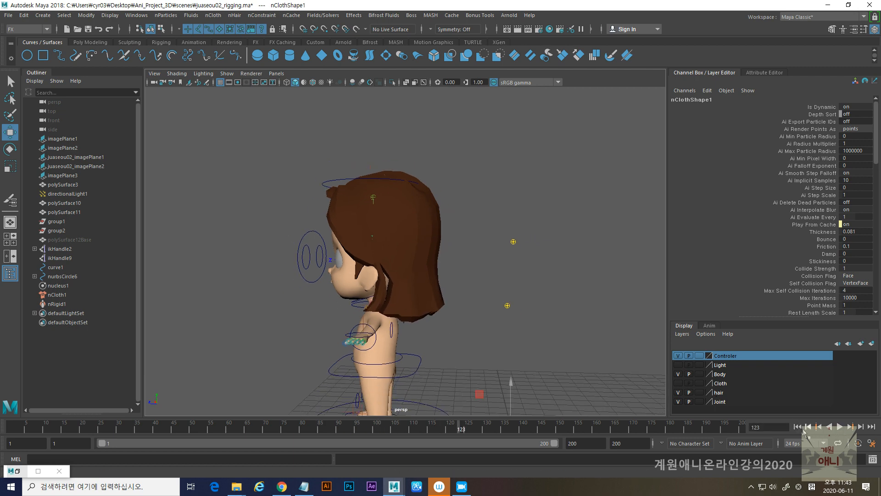
click(799, 427)
- Make the Cloth layer visible and select the character's yellow shirt
scroll(413, 275, down, 4)
alt+middle_drag(411, 275, 404, 230)
alt+drag(345, 266, 407, 275)
alt+right_drag(381, 232, 455, 279)
alt+middle_drag(455, 279, 366, 301)
alt+drag(366, 301, 423, 302)
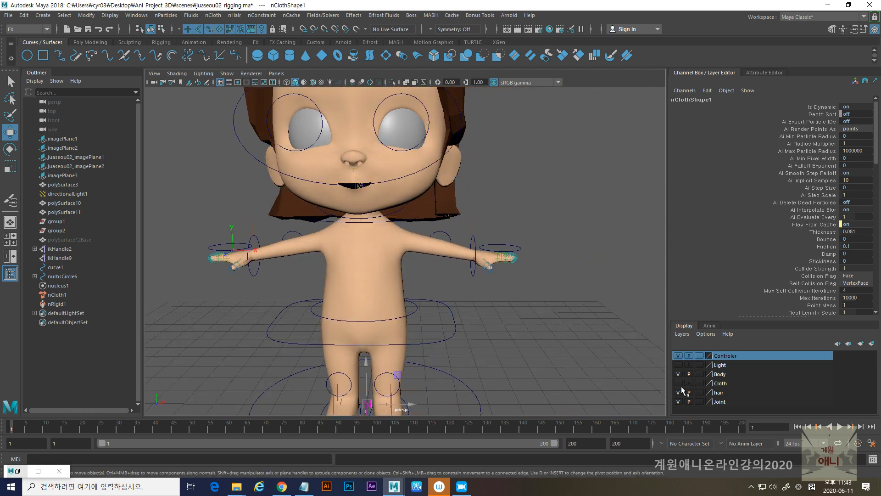
click(678, 384)
click(336, 274)
mouse_move(336, 275)
alt+mouse_down()
mouse_move(367, 266)
mouse_move(365, 282)
alt+mouse_up()
- Bind the shirt to the skeleton, picking root joint1 and the shirt mesh in wireframe and returning to shaded display
key(4)
alt+right_drag(372, 247, 410, 320)
alt+middle_drag(411, 320, 449, 243)
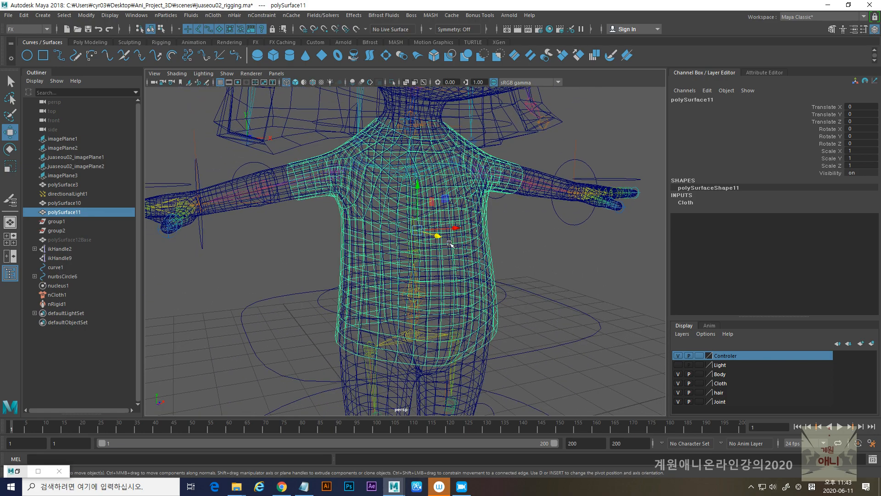
alt+right_drag(403, 269, 411, 348)
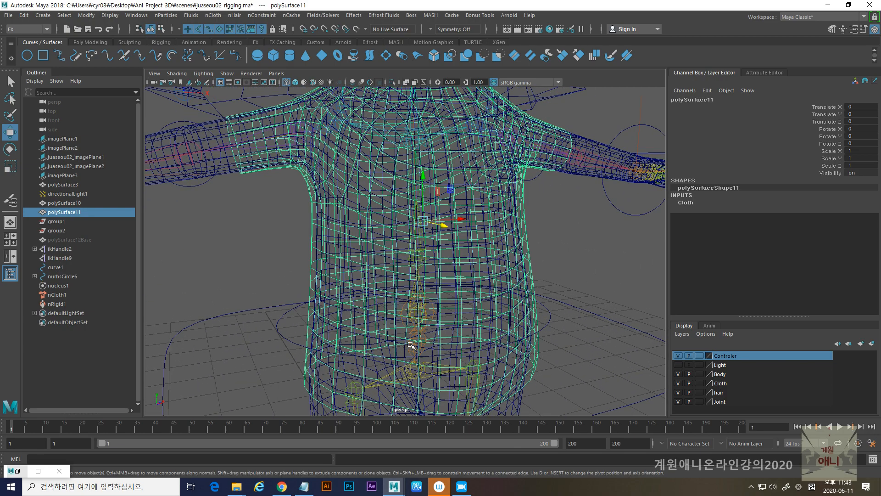
click(411, 345)
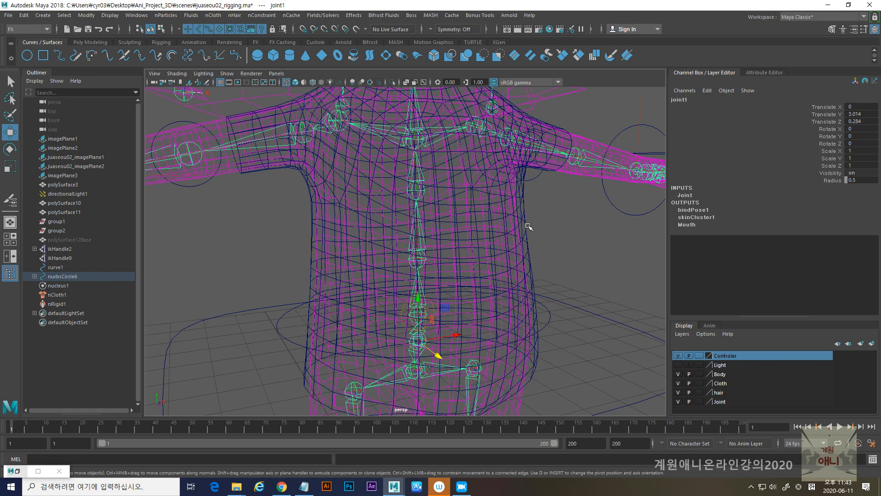
click(527, 226)
alt+right_drag(569, 272, 435, 294)
key(5)
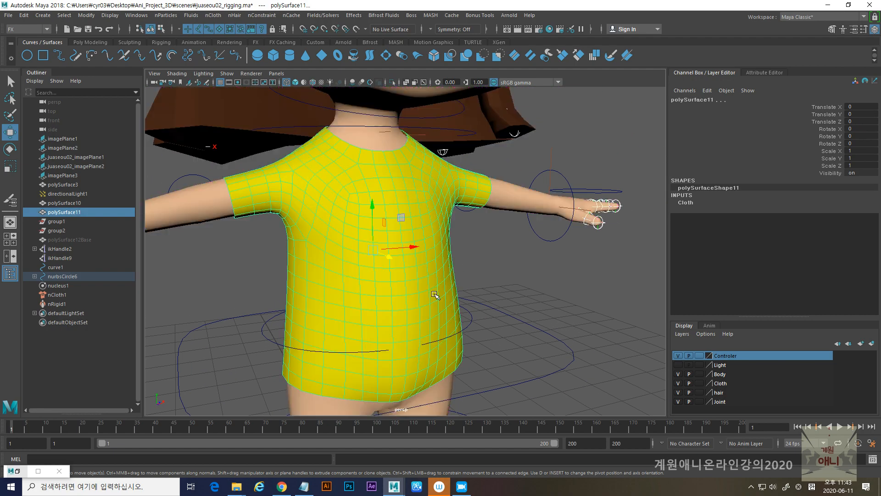
alt+right_drag(497, 301, 413, 250)
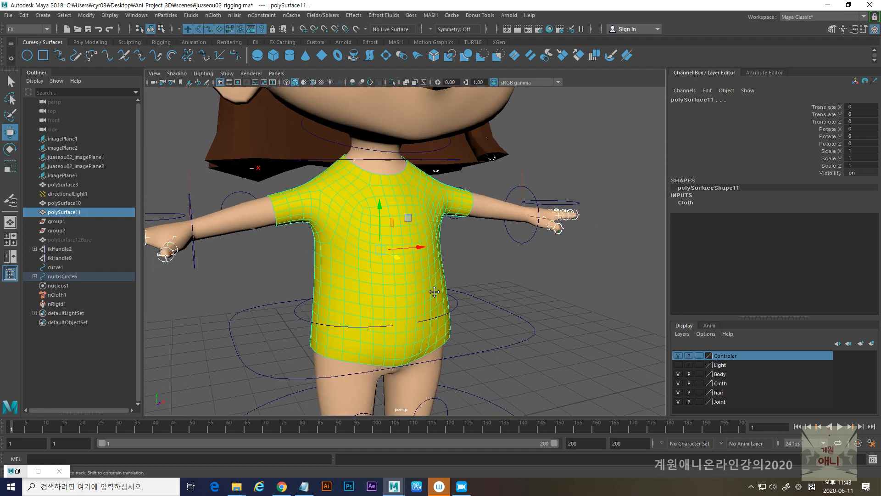
click(17, 28)
click(21, 48)
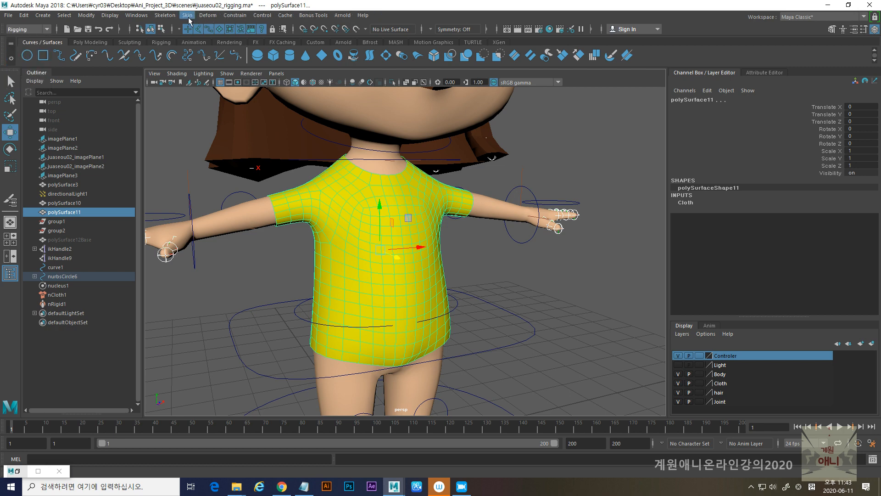
click(187, 16)
click(210, 40)
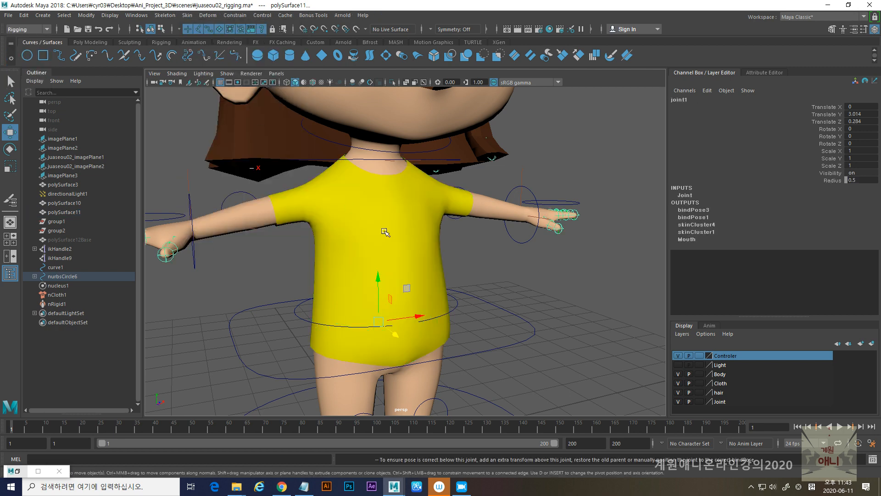
- Try moving the character with the main control circle to test the shirt's binding, and undo the move
click(442, 260)
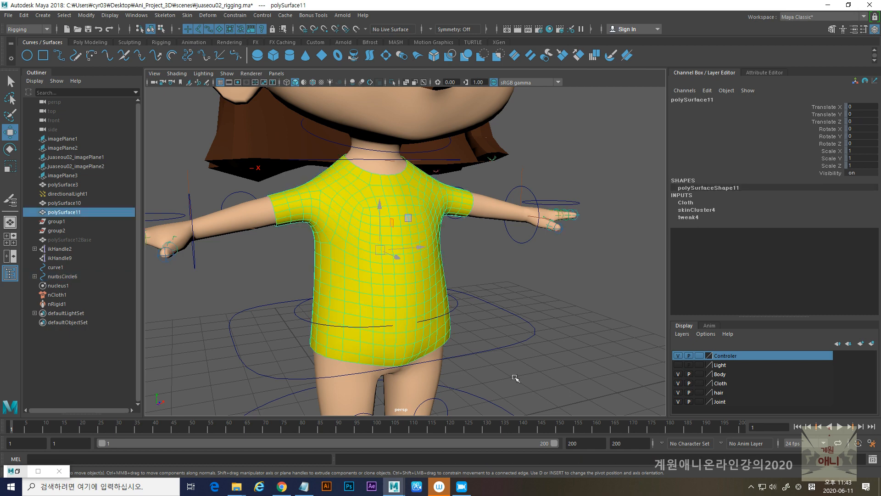
scroll(464, 339, down, 5)
click(472, 347)
alt+right_drag(490, 368, 441, 357)
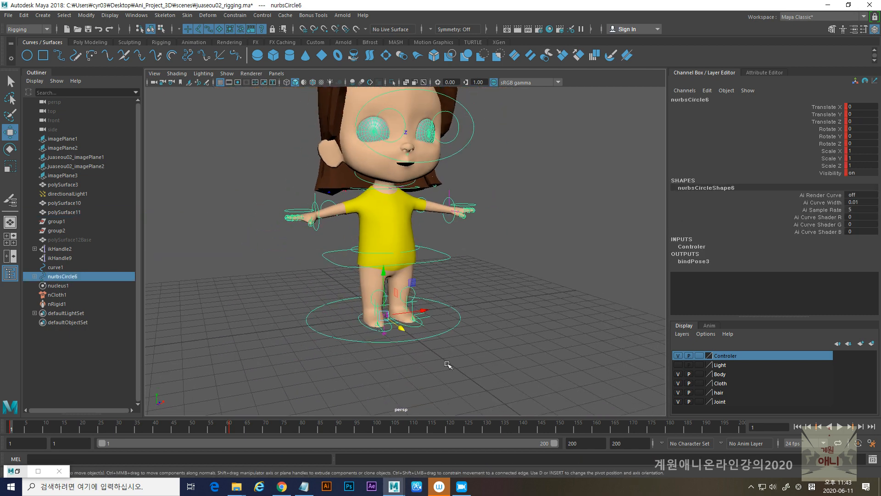
alt+drag(440, 357, 449, 365)
drag(404, 324, 418, 354)
key(ctrl+z)
- Turn the shirt mesh into an nCloth with Local Space Output on the nucleus1 solver
alt+right_drag(363, 264, 415, 238)
click(410, 182)
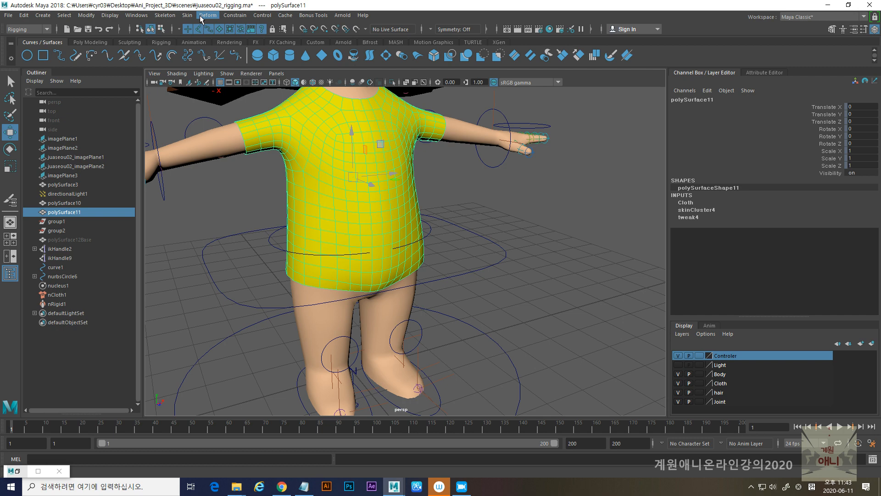
click(23, 29)
click(12, 67)
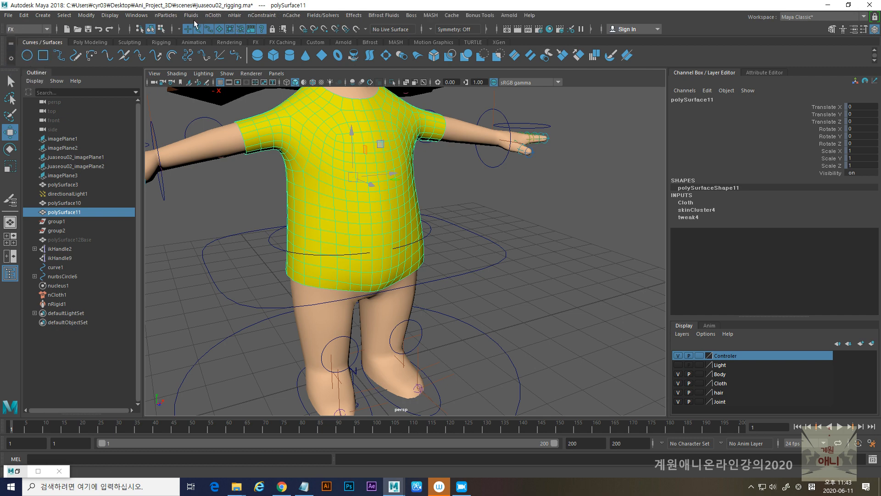
click(213, 15)
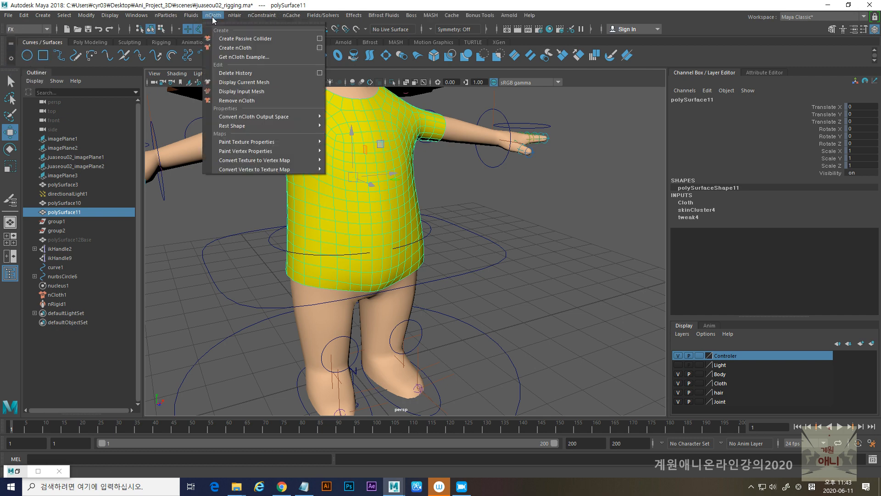
click(320, 48)
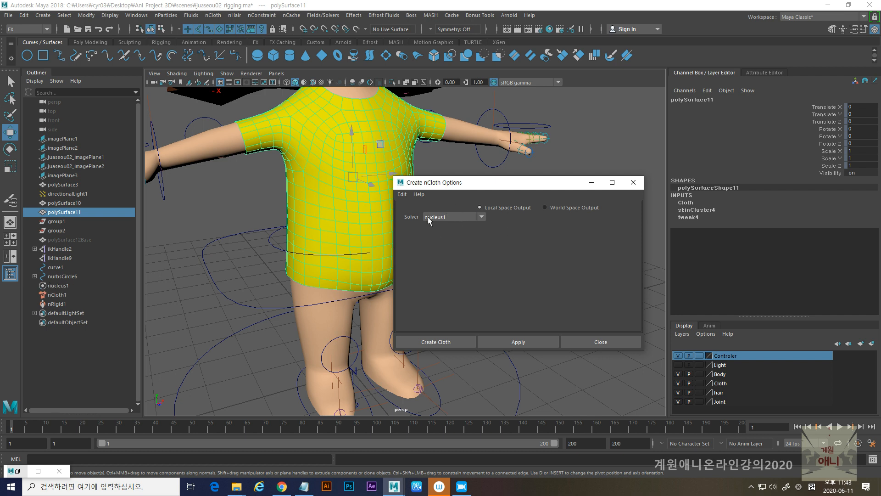
click(519, 343)
click(596, 344)
alt+right_drag(566, 304, 475, 265)
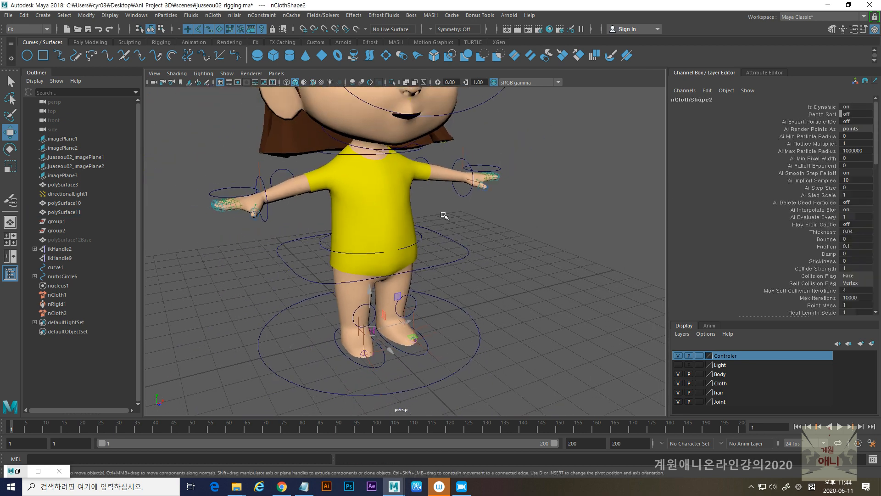
- Play the simulation to check the shirt's cloth behaviour, stop it, and rewind to the first frame
click(840, 427)
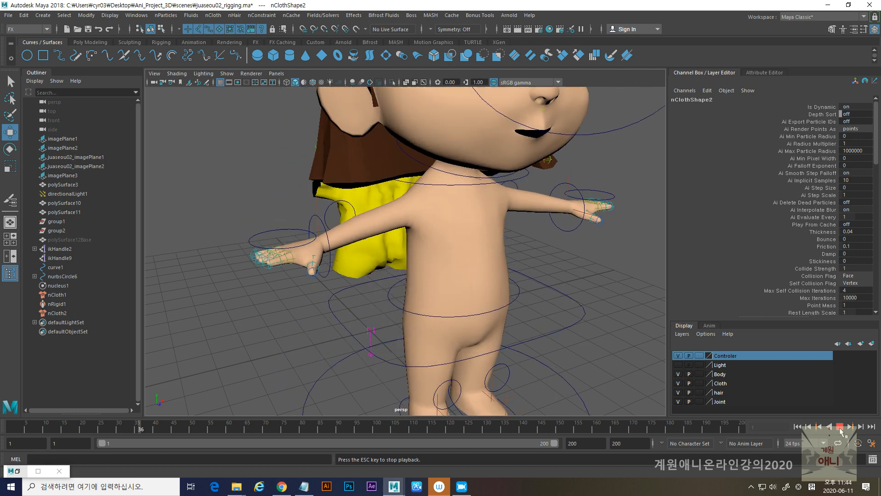
click(839, 426)
click(797, 427)
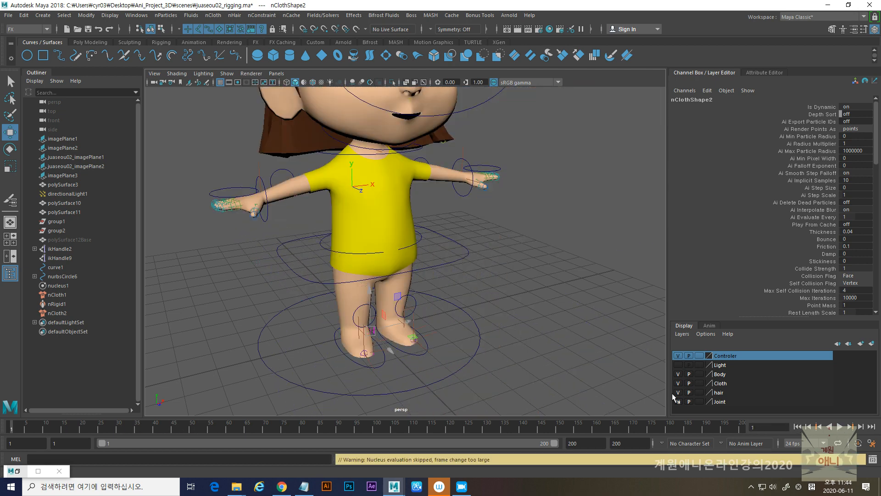
- Set Input Mesh Attract to 1.000 on the shirt's nClothShape2
click(408, 203)
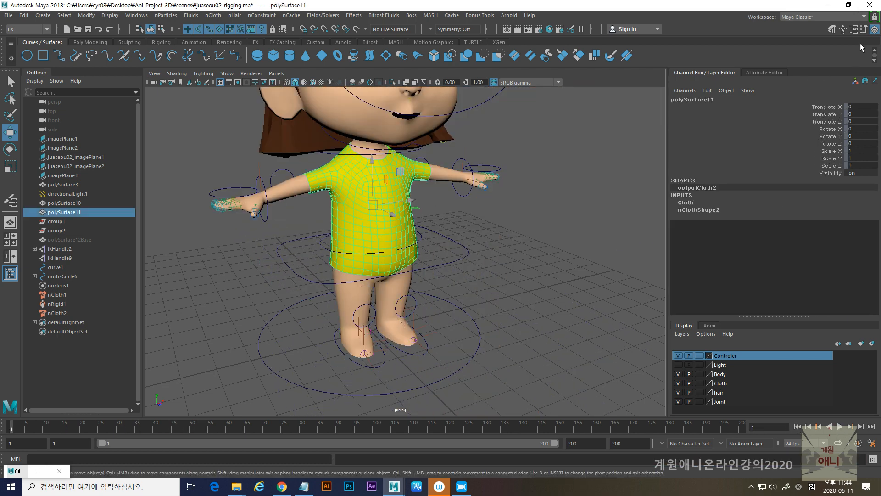
click(854, 30)
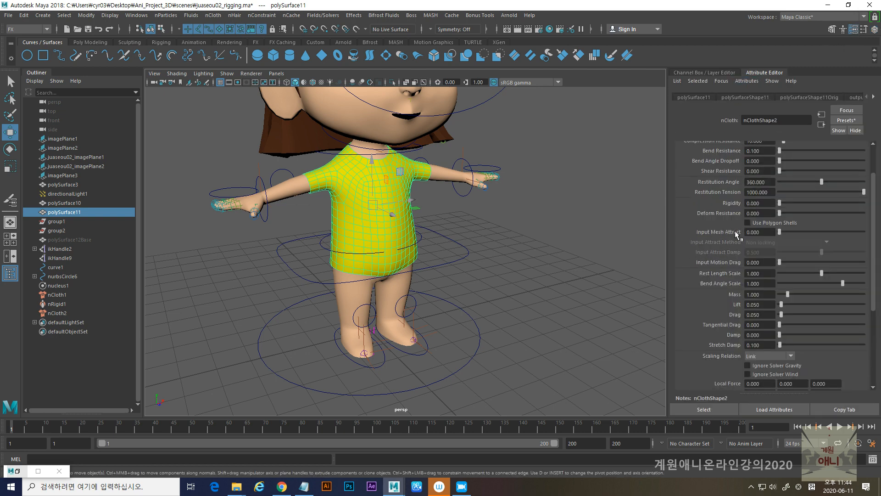
drag(779, 232, 864, 232)
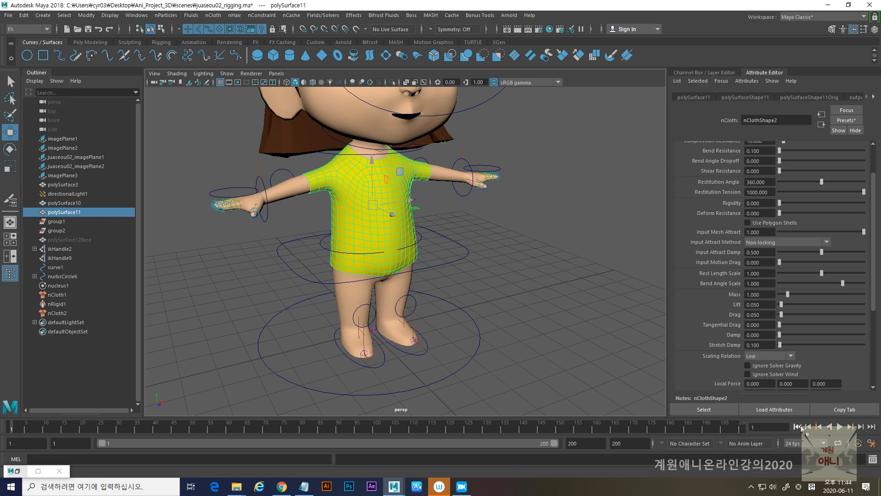
- Replay the simulation to check how the shirt follows the body, rewind, and view the character from the side
click(839, 427)
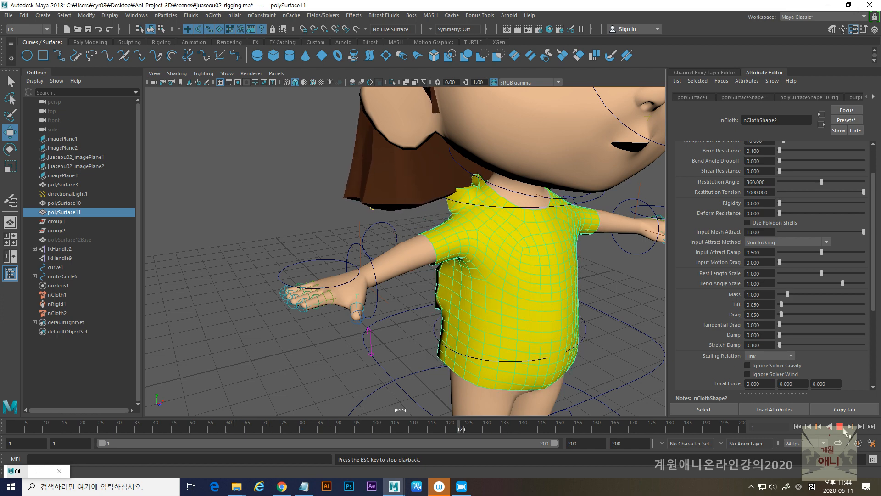
click(839, 427)
click(797, 427)
scroll(412, 282, up, 5)
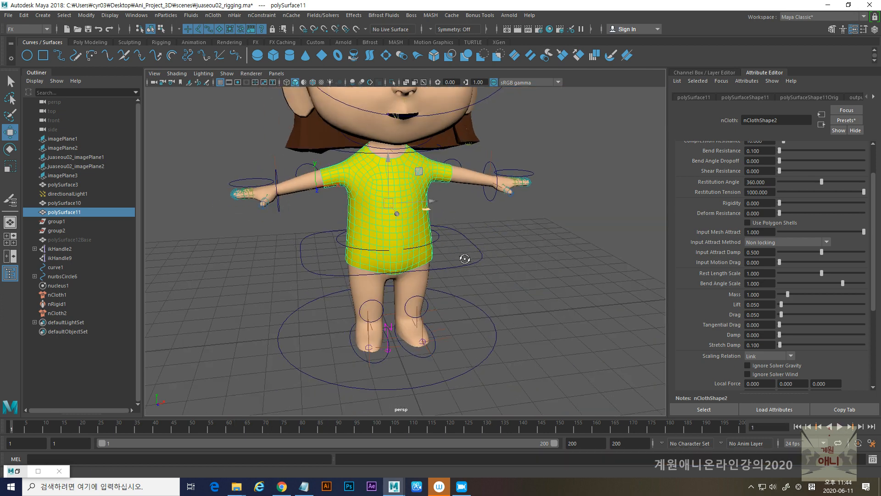
alt+drag(412, 282, 397, 277)
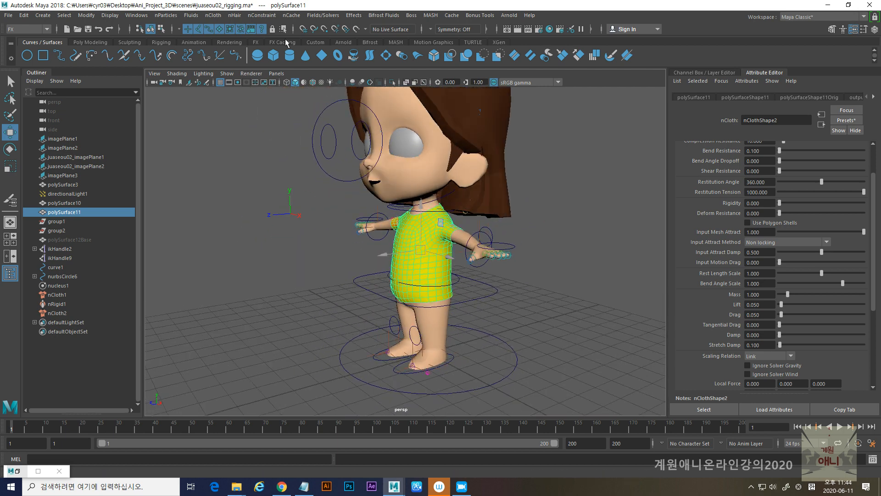
click(295, 16)
mouse_move(331, 41)
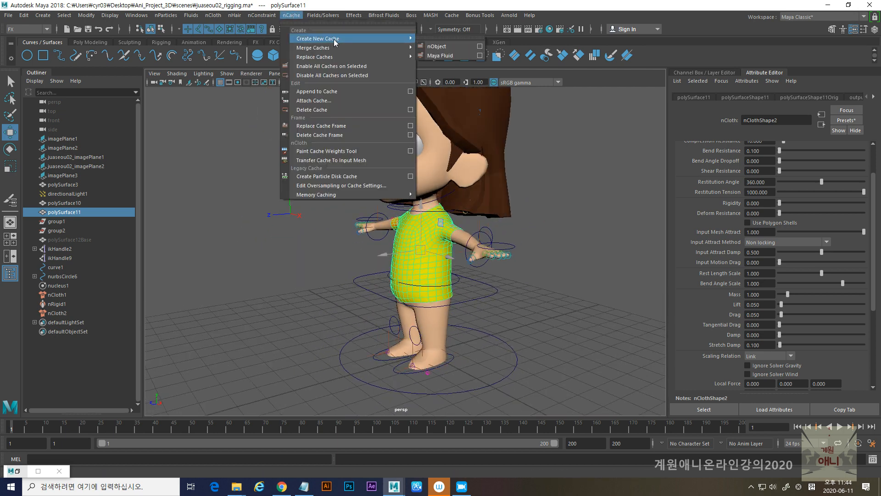
click(498, 190)
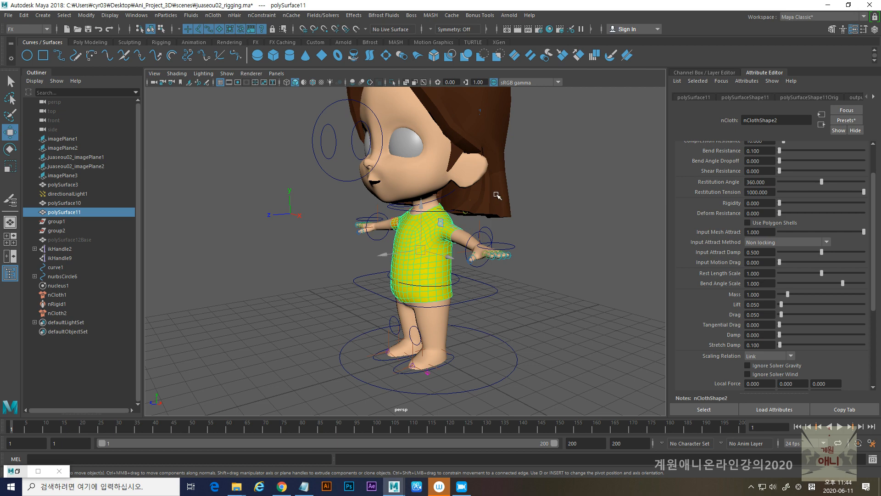
- Try to create a new nCache for the hair and shirt cloth together
click(500, 196)
click(508, 106)
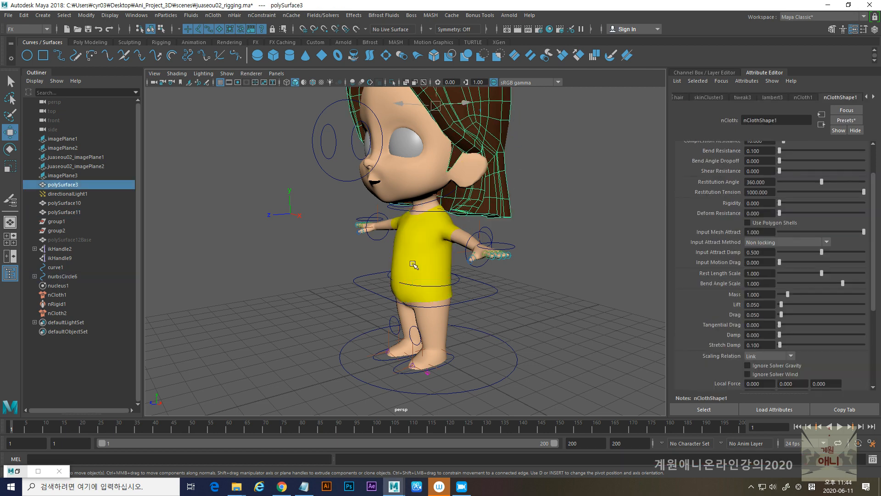
shift+click(396, 249)
click(291, 15)
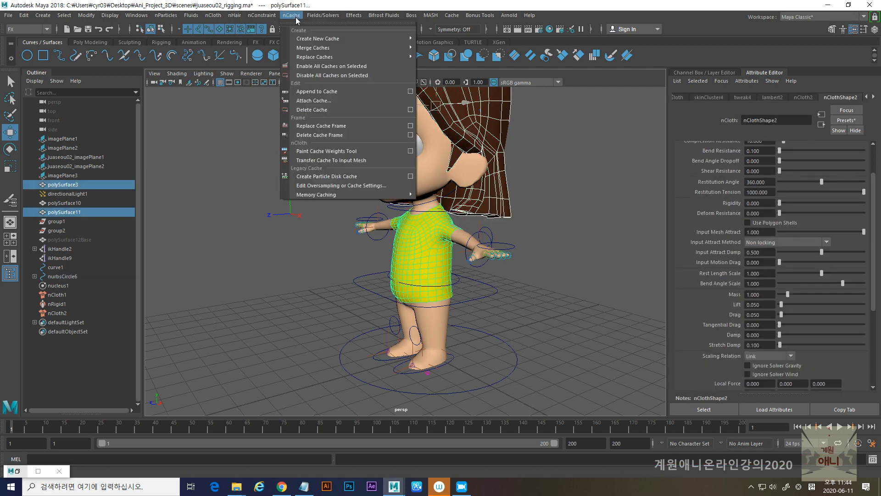
click(439, 44)
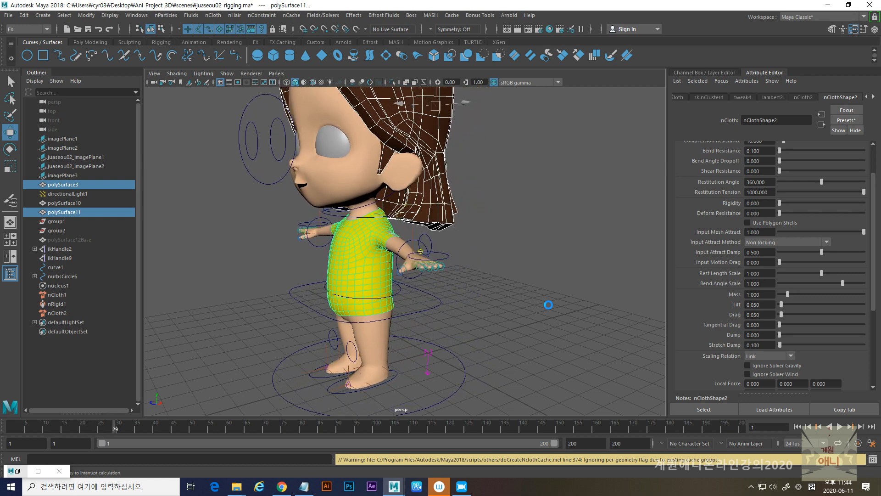
key(Escape)
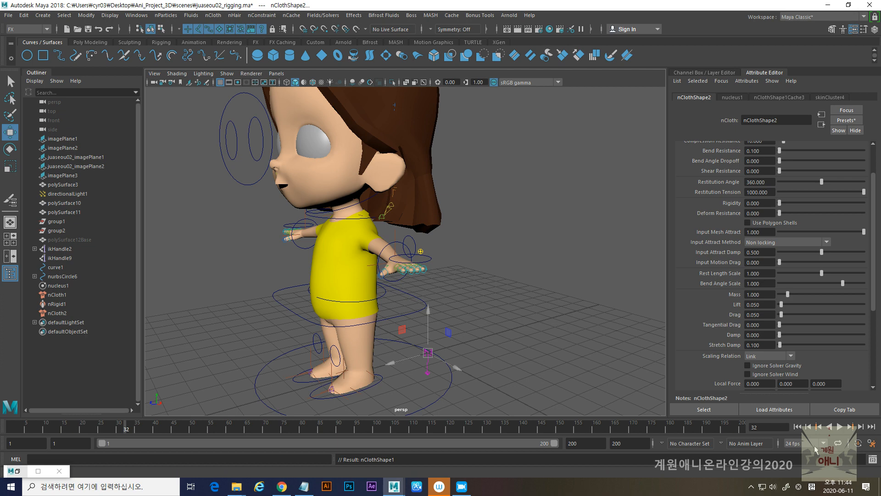
- Play the animation from the first frame to check the cached hair and shirt, stop it, and rewind
click(798, 427)
click(839, 427)
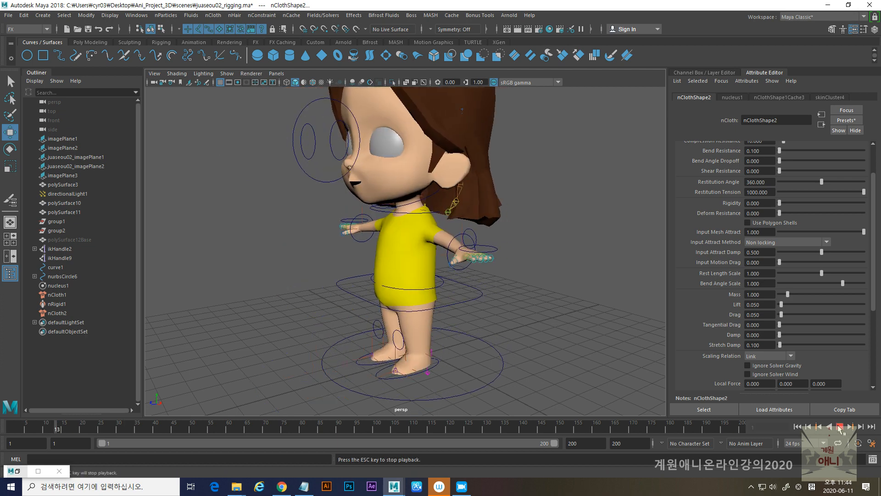
click(839, 426)
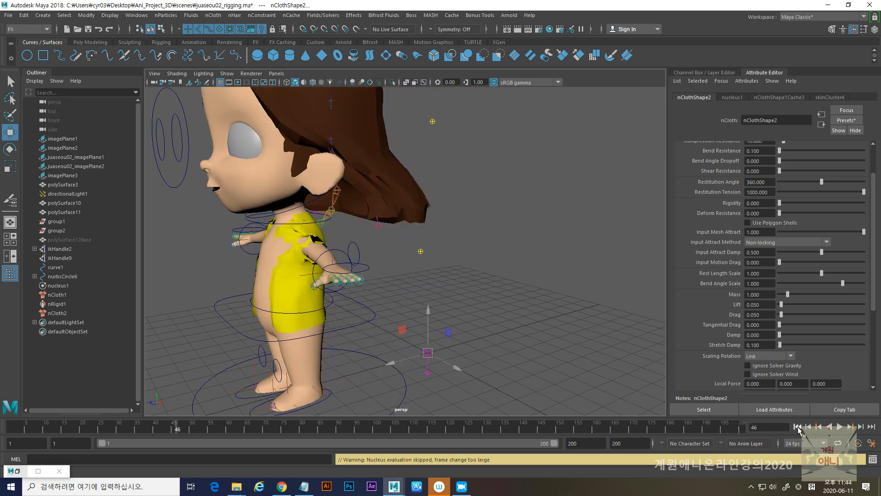
click(797, 426)
scroll(462, 251, up, 5)
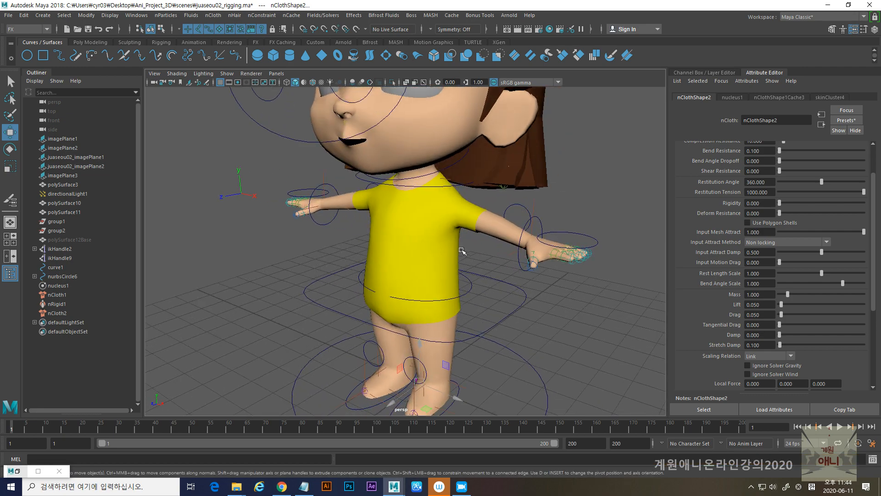
- Open the Input Attract vertex painting tool on the shirt mesh and set its brush radius to 0.6572
click(462, 251)
alt+drag(411, 278, 434, 257)
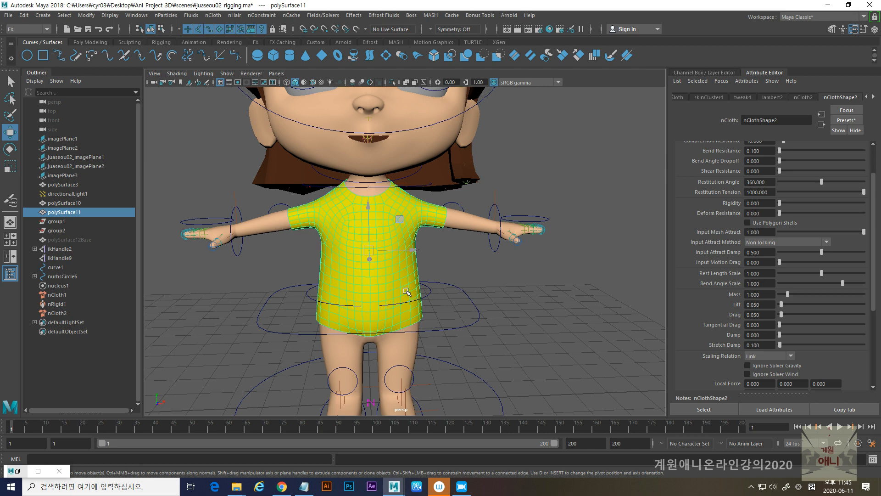
click(213, 15)
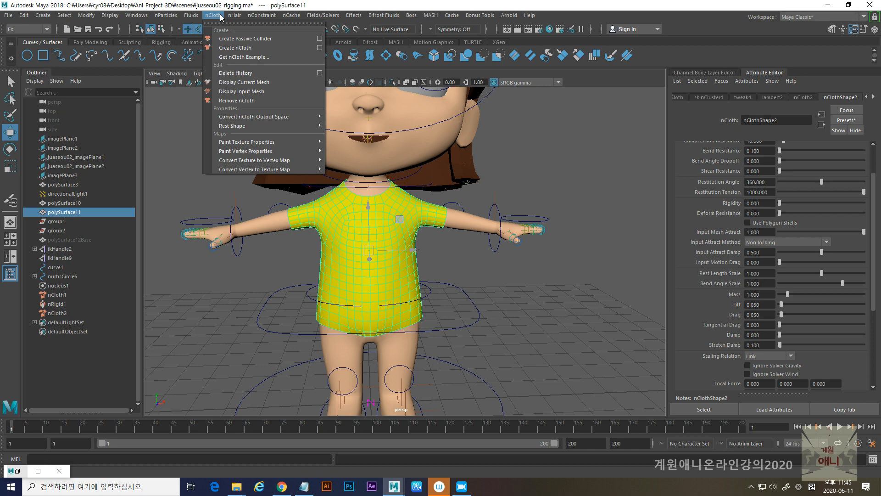
mouse_move(254, 153)
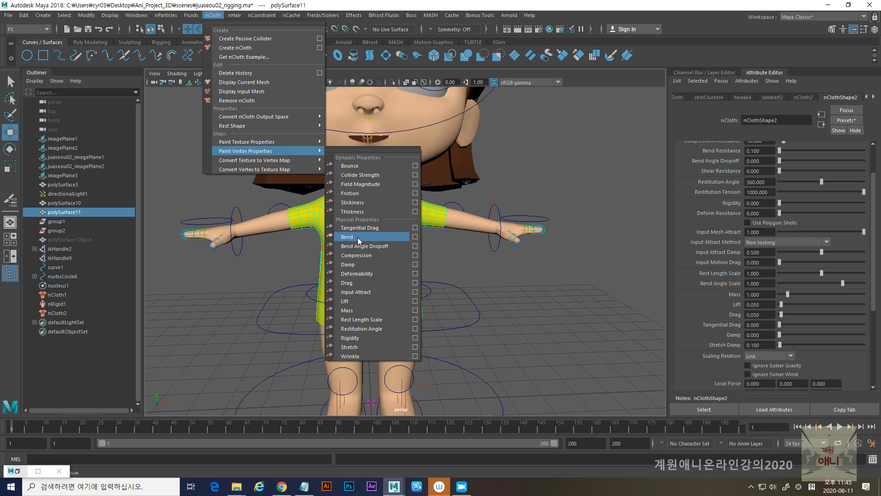
click(696, 203)
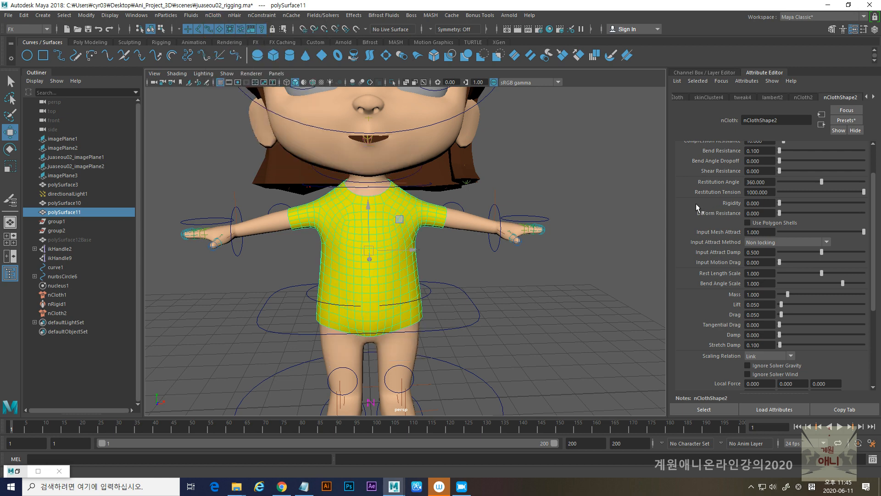
scroll(696, 202, up, 3)
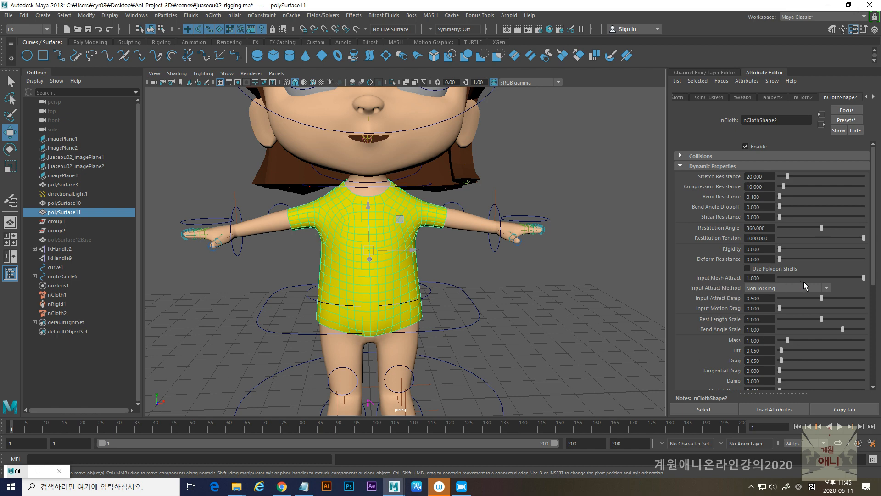
click(213, 16)
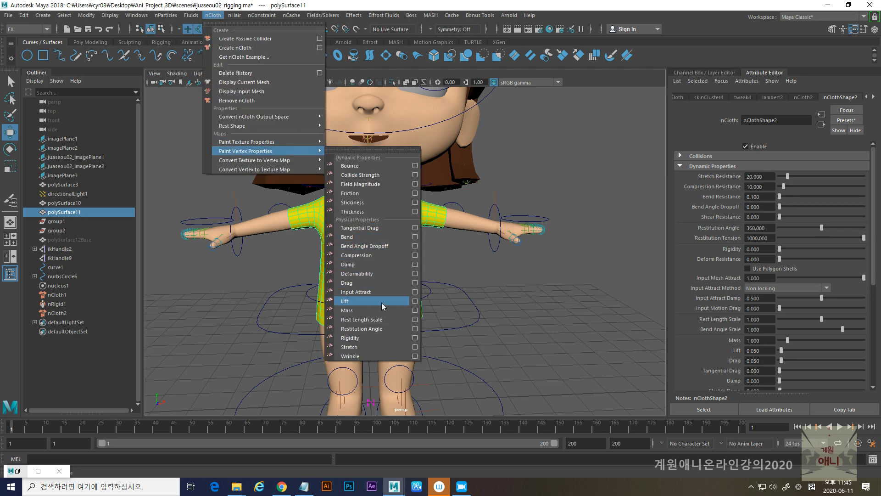
click(415, 292)
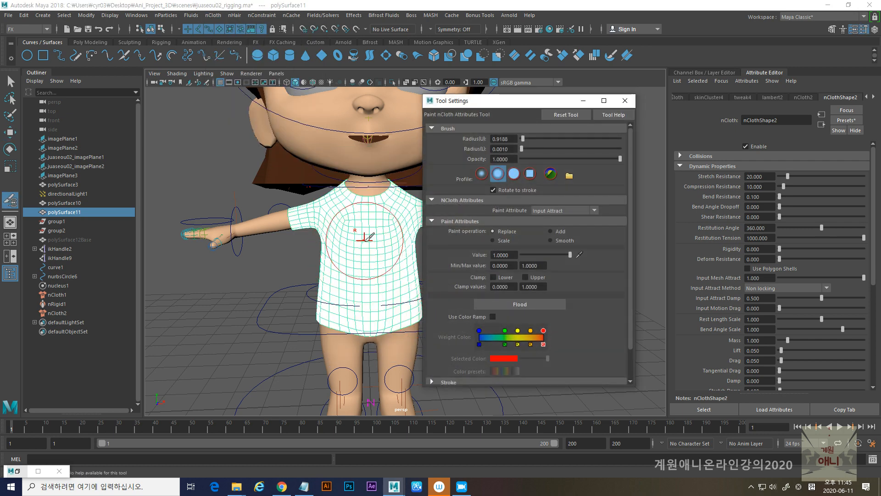
scroll(367, 238, up, 5)
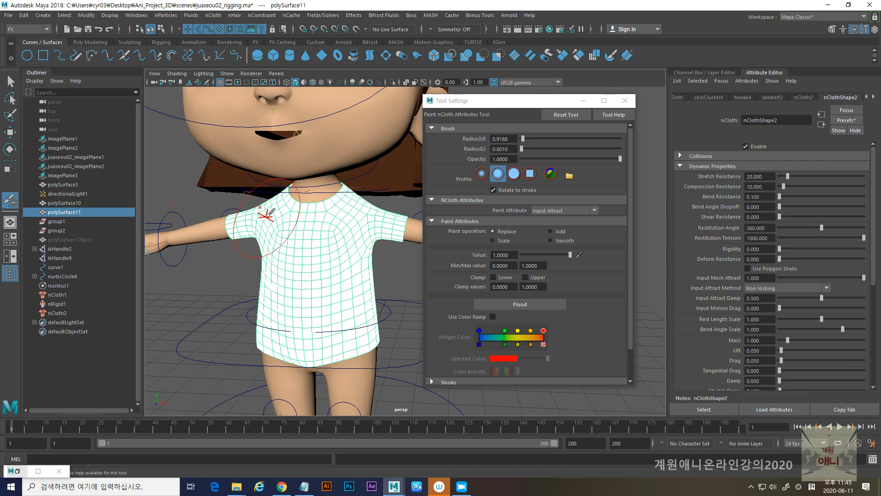
mouse_move(305, 232)
alt+mouse_down()
mouse_move(282, 236)
mouse_move(294, 232)
alt+mouse_up()
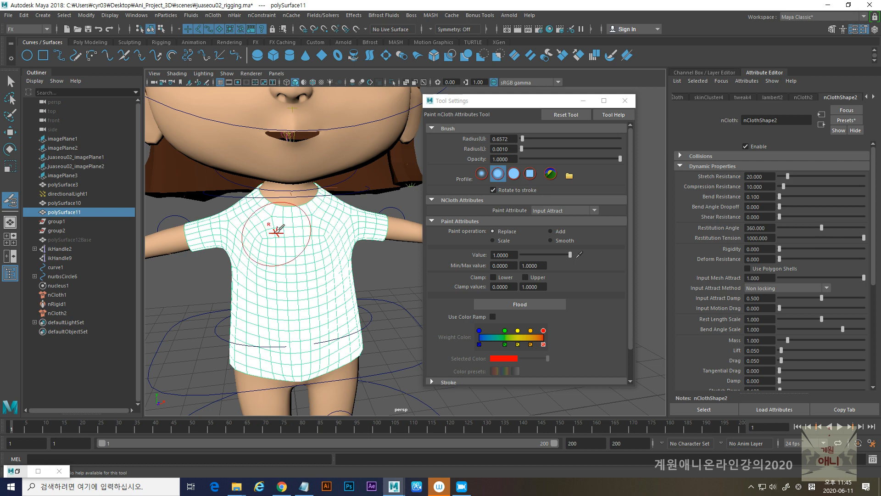
- Paint Input Attract down to 0 on the front and back of both shirt sleeves, leaving the collar unpainted
mouse_move(252, 205)
ctrl+mouse_down()
mouse_move(299, 220)
mouse_move(318, 204)
mouse_move(306, 215)
ctrl+mouse_up()
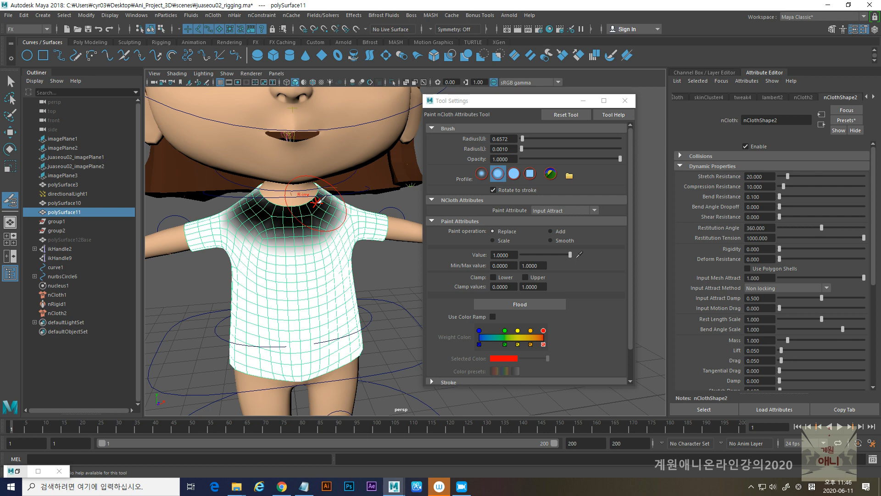
key(ctrl+z)
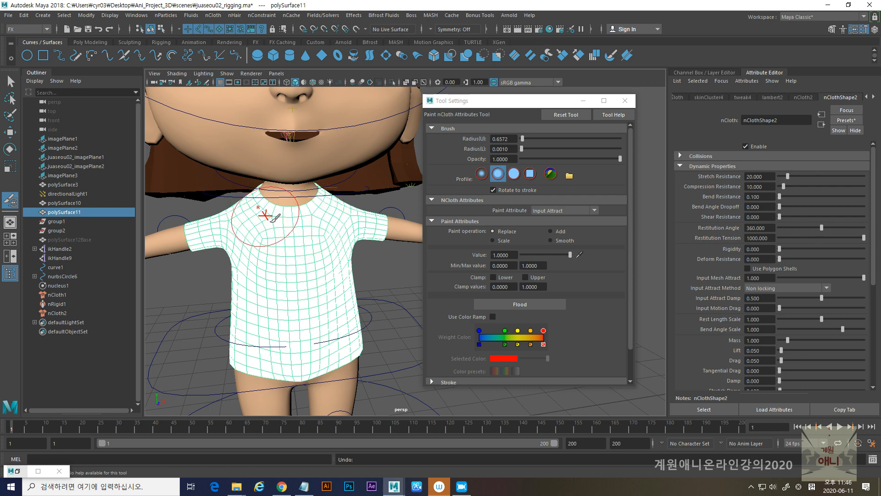
alt+middle_drag(260, 226, 274, 228)
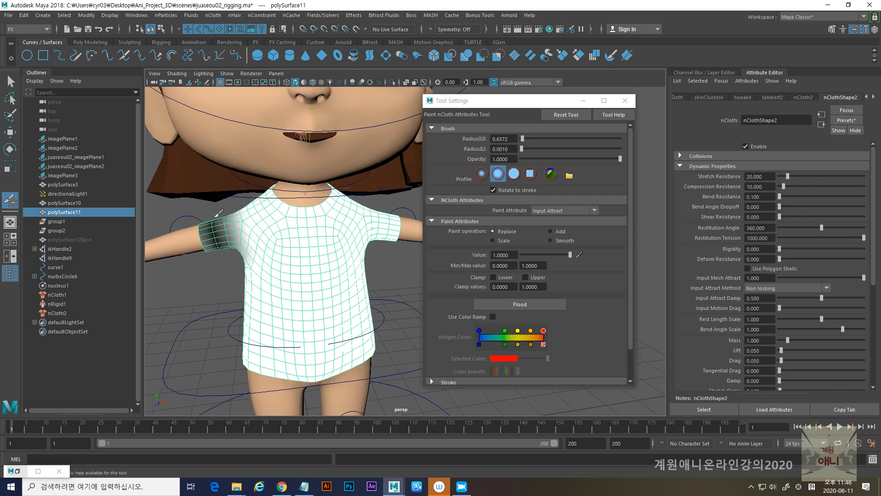
mouse_move(237, 229)
alt+mouse_down()
mouse_move(255, 267)
mouse_move(361, 280)
mouse_move(291, 276)
alt+mouse_up()
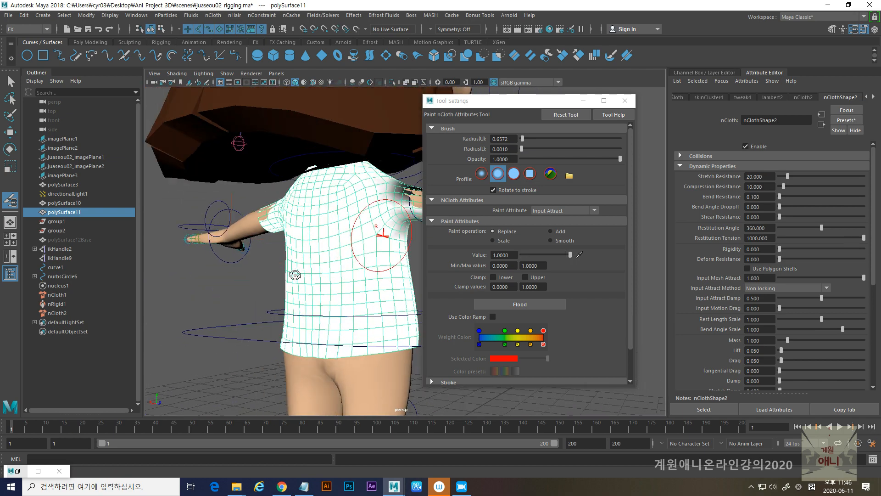
alt+middle_drag(291, 275, 244, 277)
alt+drag(244, 277, 263, 275)
mouse_move(294, 225)
ctrl+mouse_down()
mouse_move(332, 268)
mouse_move(252, 273)
ctrl+mouse_up()
alt+right_drag(251, 272, 280, 271)
mouse_move(201, 212)
ctrl+mouse_down()
mouse_move(192, 230)
mouse_move(184, 220)
mouse_move(217, 225)
mouse_move(224, 254)
mouse_move(281, 256)
mouse_move(295, 289)
mouse_move(312, 282)
mouse_move(270, 288)
mouse_move(308, 286)
ctrl+mouse_up()
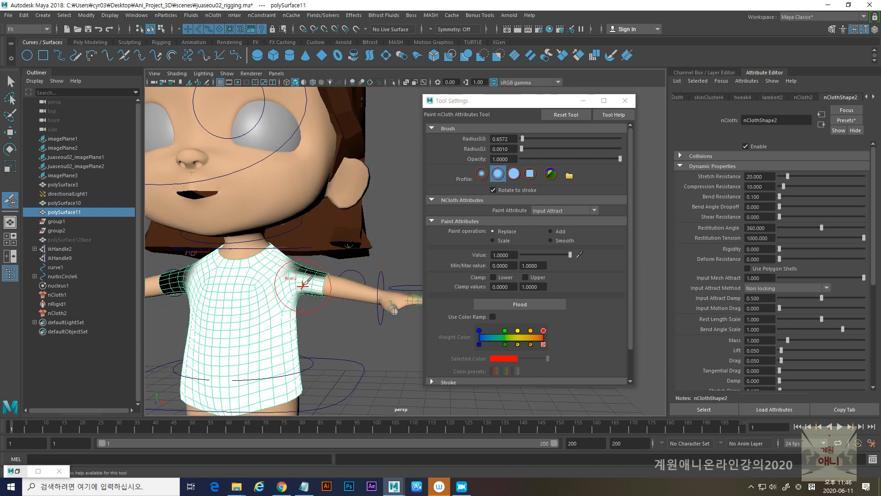
alt+drag(331, 301, 281, 278)
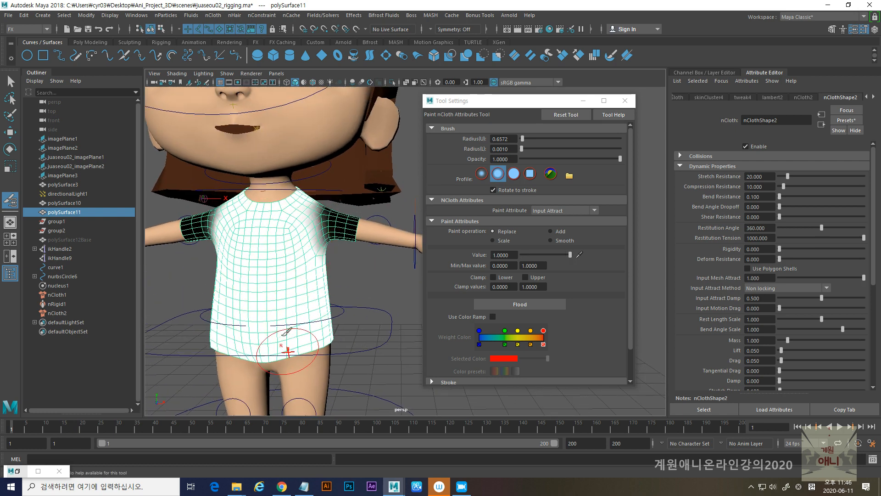
- Paint Input Attract with value 0 around the lower part of the shirt, covering front, sides and back
alt+middle_drag(288, 352, 289, 285)
mouse_move(316, 252)
ctrl+mouse_down()
mouse_move(215, 284)
mouse_move(211, 293)
mouse_move(232, 303)
mouse_move(227, 266)
mouse_move(278, 299)
ctrl+mouse_up()
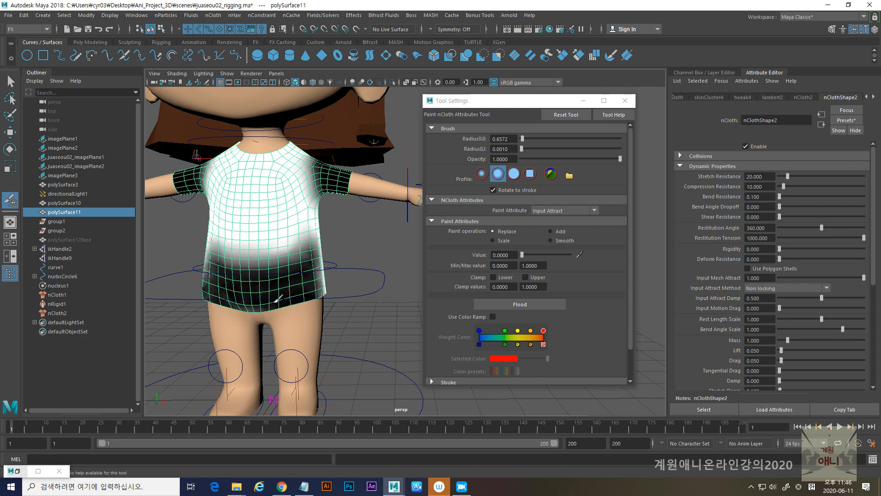
scroll(248, 308, down, 5)
mouse_move(220, 302)
alt+mouse_down()
mouse_move(258, 297)
mouse_move(229, 288)
alt+mouse_up()
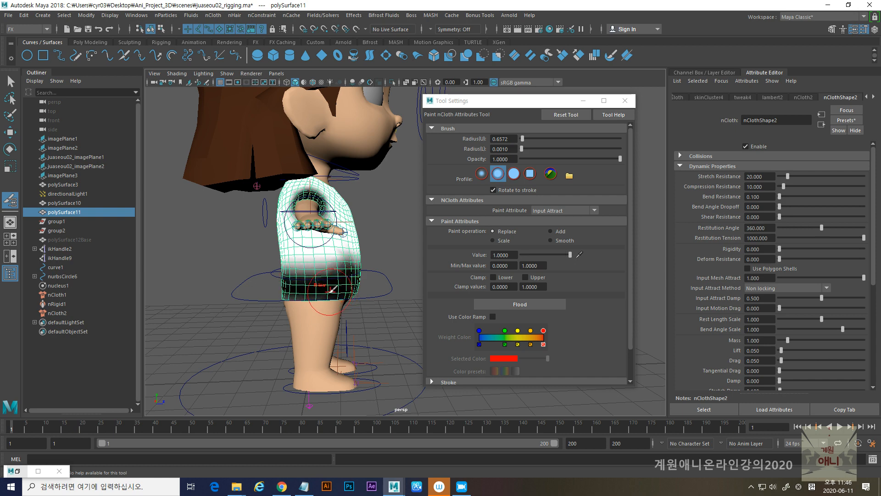
mouse_move(306, 301)
alt+mouse_down()
mouse_move(292, 284)
mouse_move(279, 285)
mouse_move(334, 281)
alt+mouse_up()
mouse_move(227, 266)
ctrl+mouse_down()
mouse_move(236, 287)
mouse_move(202, 269)
mouse_move(258, 272)
mouse_move(192, 271)
mouse_move(295, 262)
mouse_move(246, 249)
mouse_move(264, 288)
mouse_move(288, 279)
ctrl+mouse_up()
mouse_move(343, 308)
ctrl+mouse_down()
mouse_move(393, 296)
mouse_move(294, 296)
mouse_move(321, 282)
ctrl+mouse_up()
- Move the tool settings out of the way and examine the painted Input Attract map around the whole shirt
drag(570, 102, 880, 107)
alt+middle_drag(538, 273, 489, 258)
scroll(492, 255, up, 4)
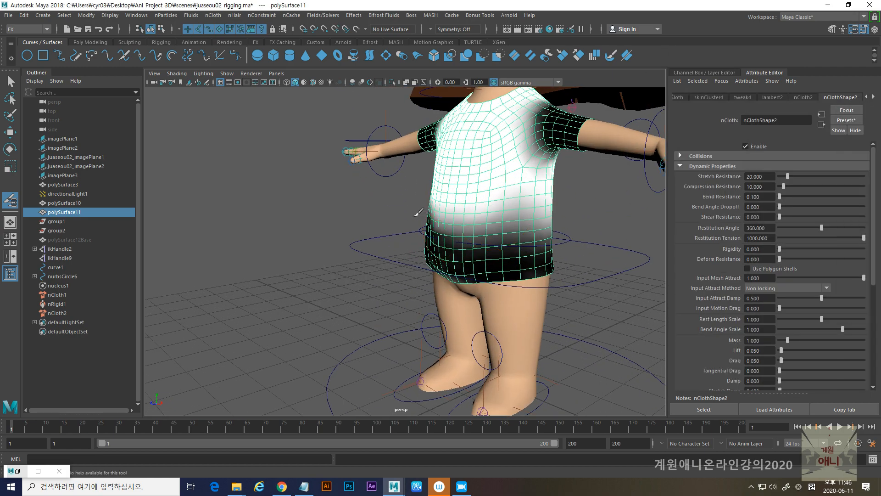
scroll(425, 223, down, 4)
alt+drag(425, 225, 546, 213)
alt+middle_drag(547, 212, 466, 252)
alt+drag(466, 252, 469, 254)
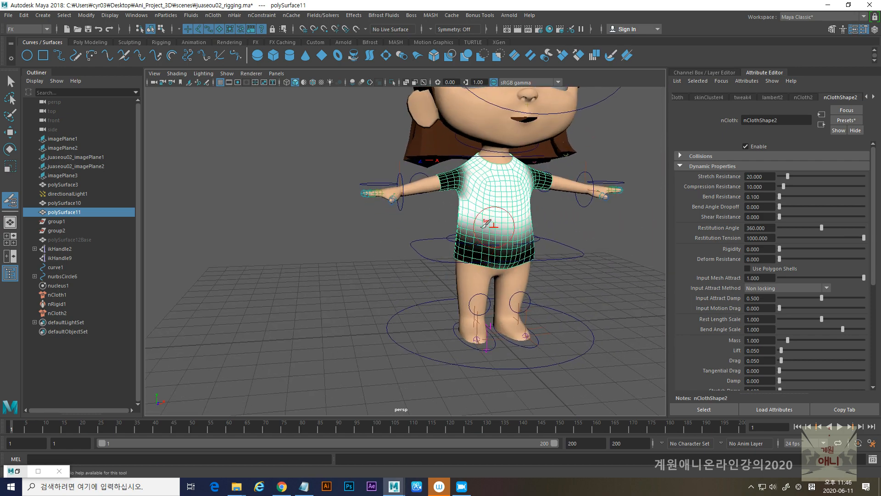
alt+right_drag(505, 222, 404, 226)
alt+middle_drag(404, 225, 293, 236)
alt+drag(294, 236, 407, 240)
alt+middle_drag(407, 240, 324, 251)
alt+right_drag(324, 250, 466, 320)
alt+drag(368, 293, 418, 280)
mouse_move(472, 221)
mouse_down()
mouse_move(389, 233)
mouse_move(532, 234)
mouse_up()
alt+drag(448, 252, 368, 220)
alt+middle_drag(369, 220, 377, 261)
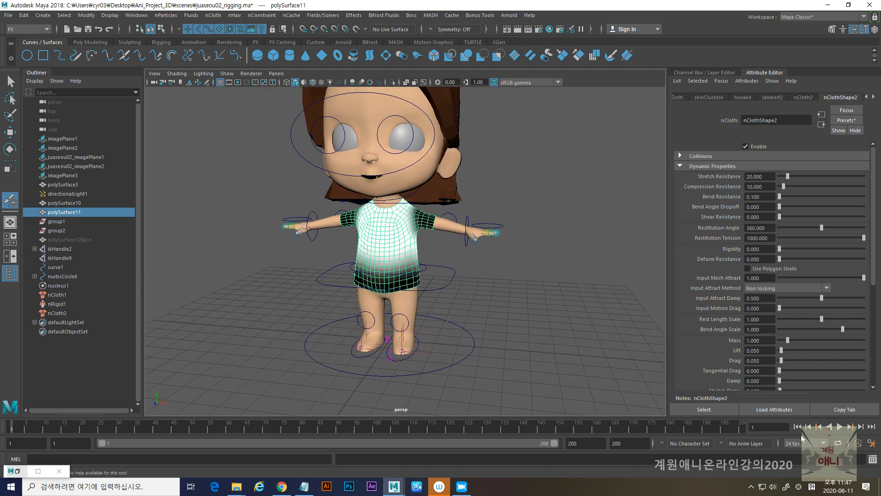
- Play the simulation to check the shirt with the painted Input Attract map, stop it, and rewind to the first frame
click(840, 427)
scroll(583, 343, up, 5)
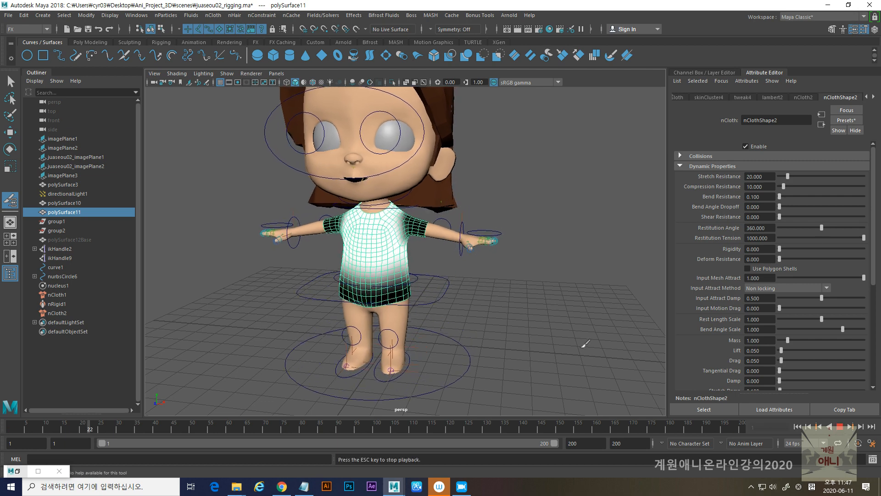
scroll(569, 343, up, 3)
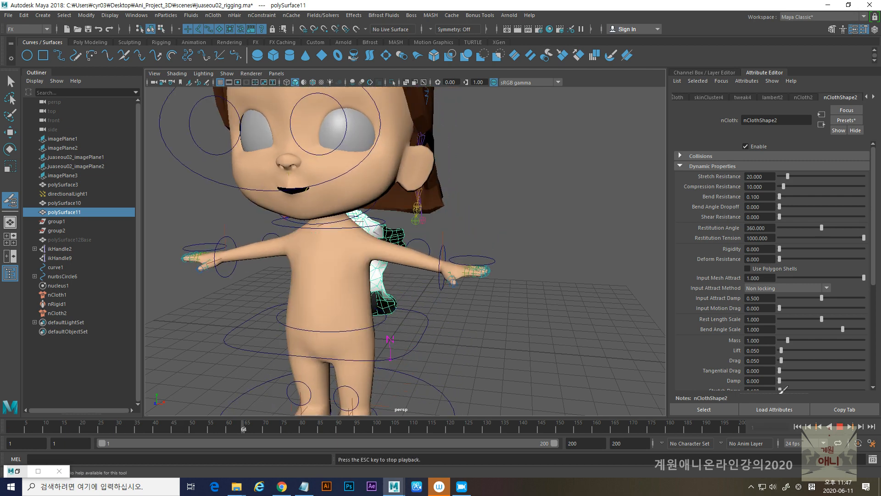
click(840, 426)
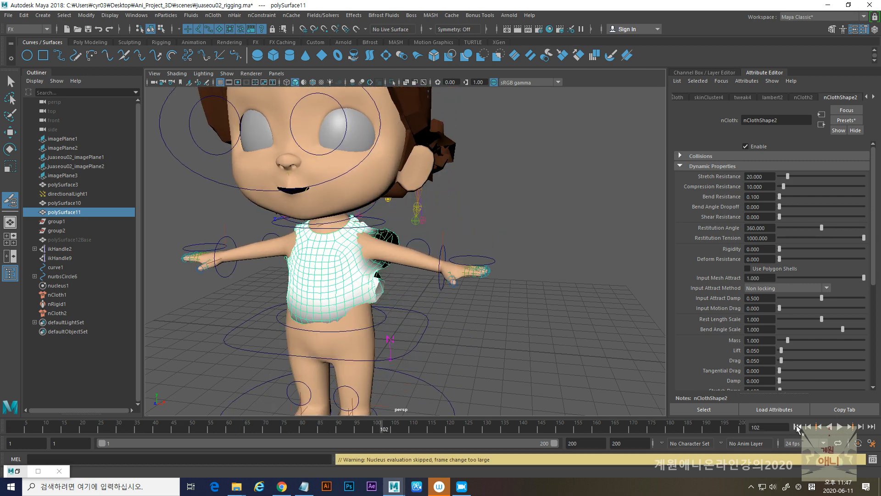
click(797, 426)
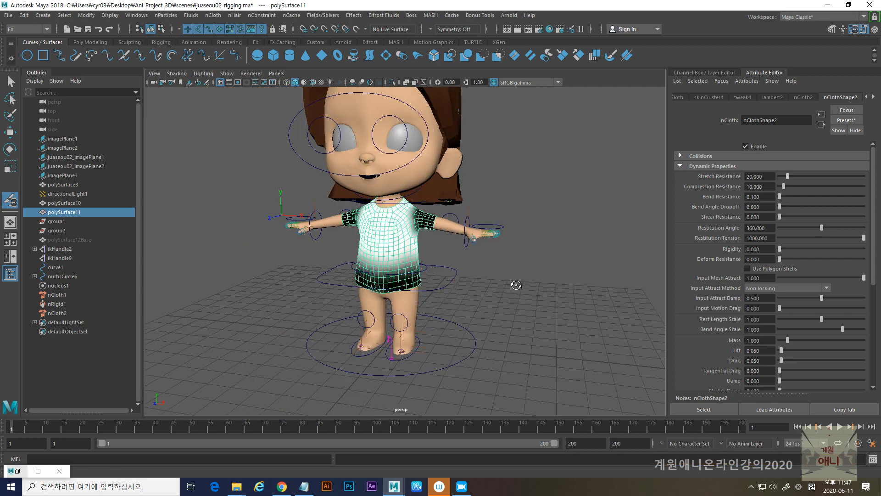
alt+drag(515, 280, 508, 285)
- Leave the painting tool and create a new nCache for the shirt cloth, replacing its existing cache
click(10, 81)
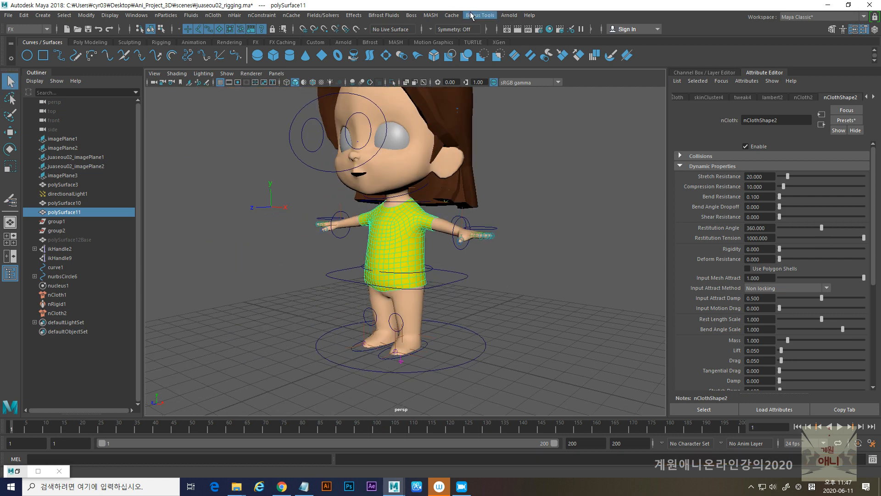
click(292, 15)
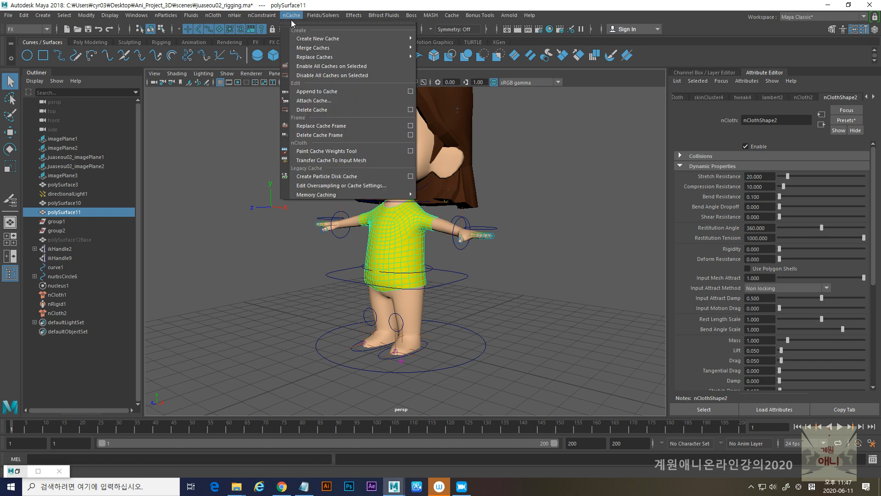
mouse_move(322, 38)
click(443, 47)
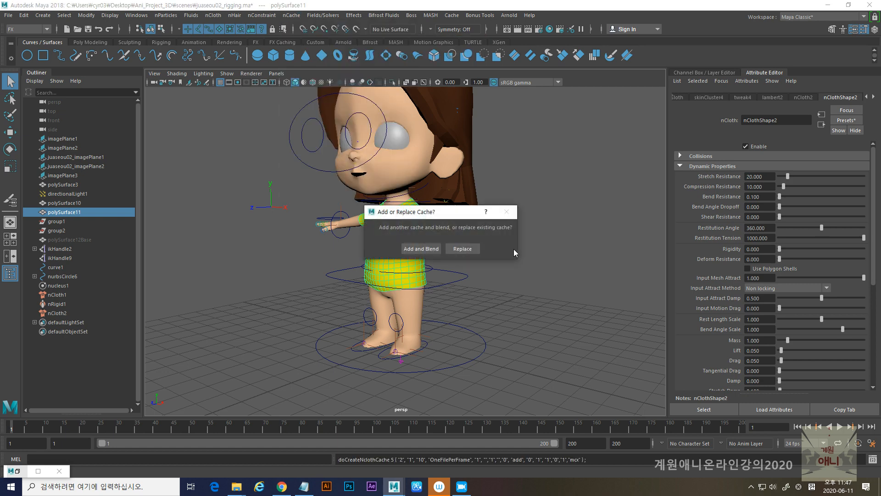
click(460, 249)
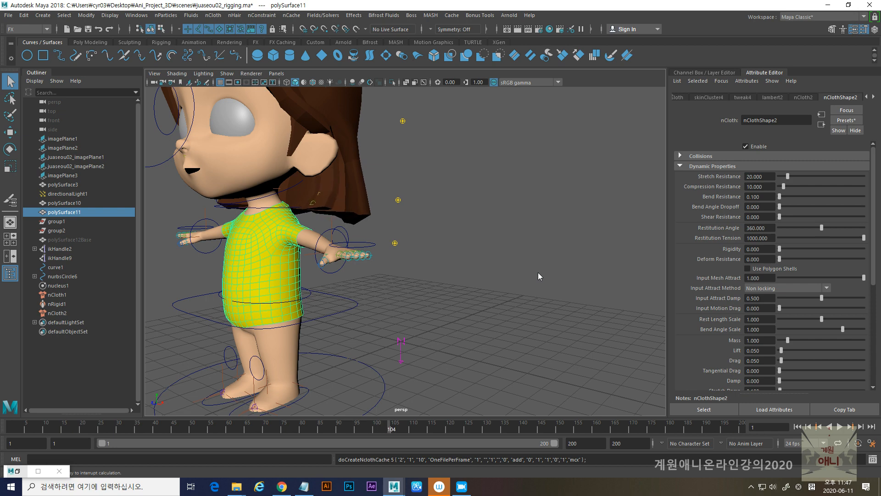
- Play the shirt's cached simulation from the first frame to check the cloth motion, stop it, and rewind
click(799, 426)
click(840, 426)
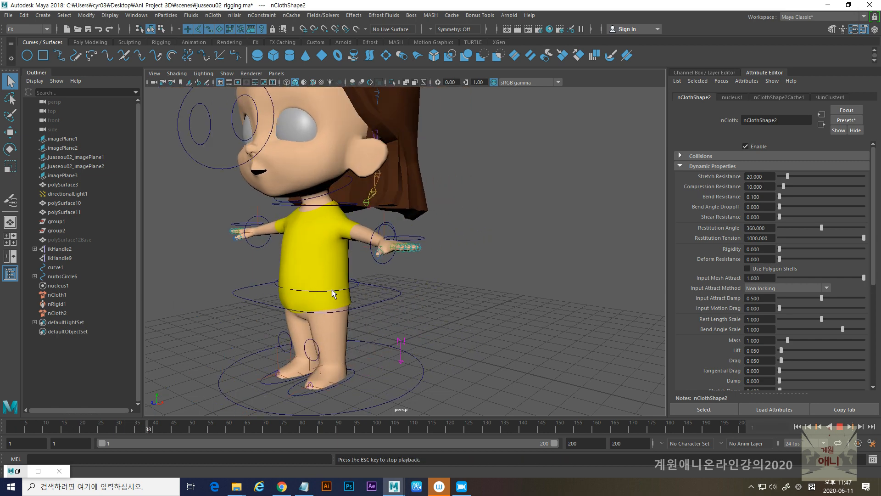
alt+right_drag(332, 289, 399, 305)
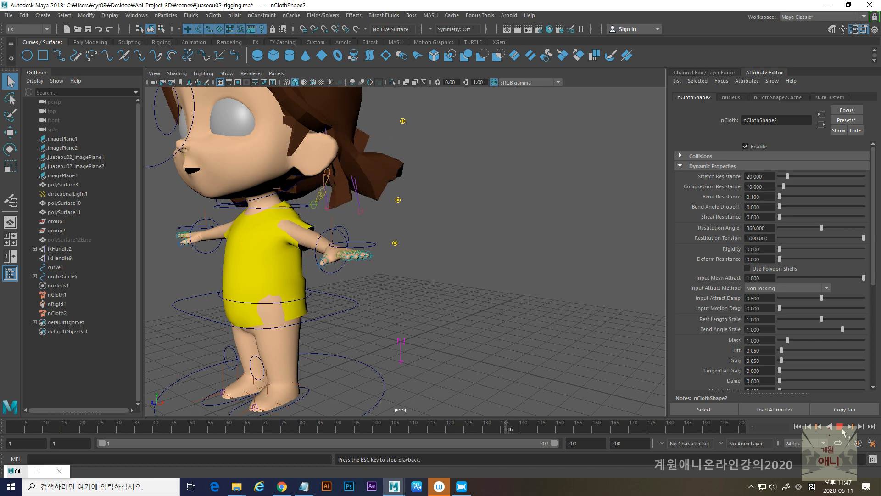
key(Escape)
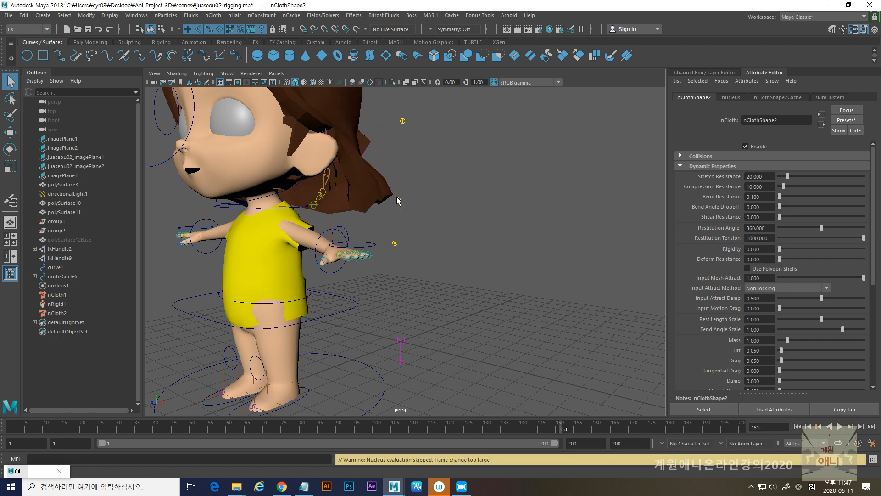
click(798, 427)
- Select the large circle control around the character's feet and key it raised at frame 94 and lowered at frame 75
click(468, 196)
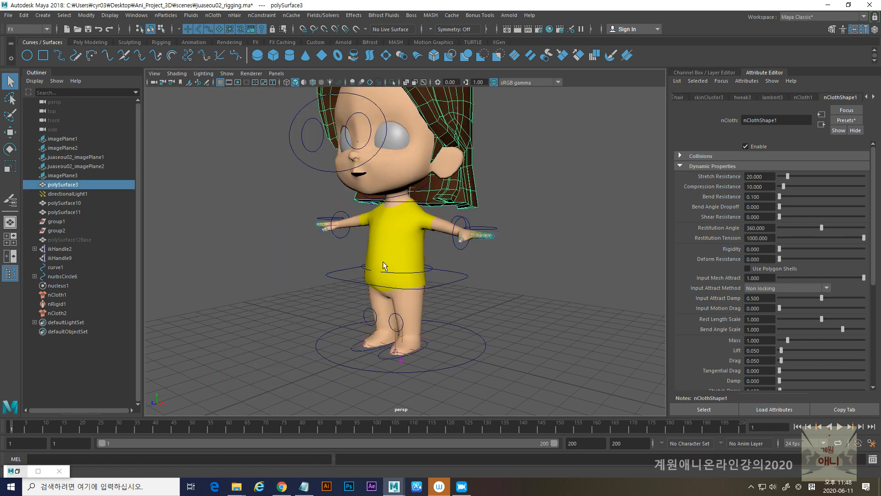
shift+click(369, 243)
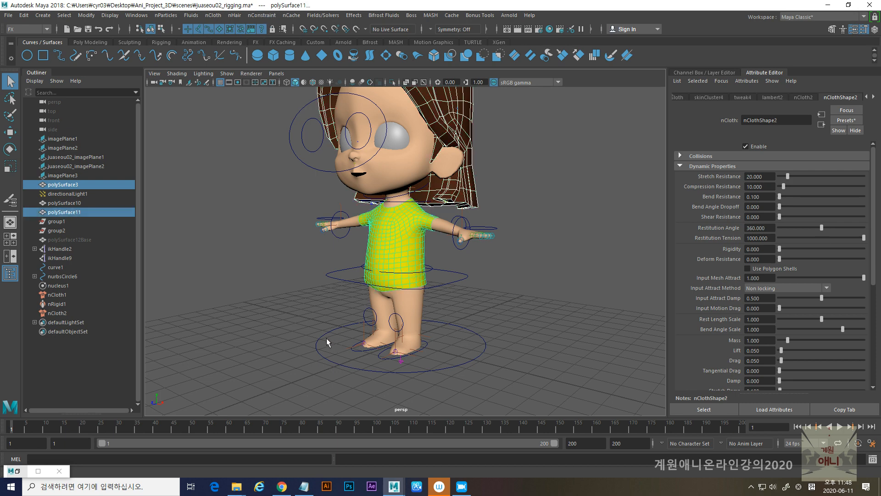
click(320, 351)
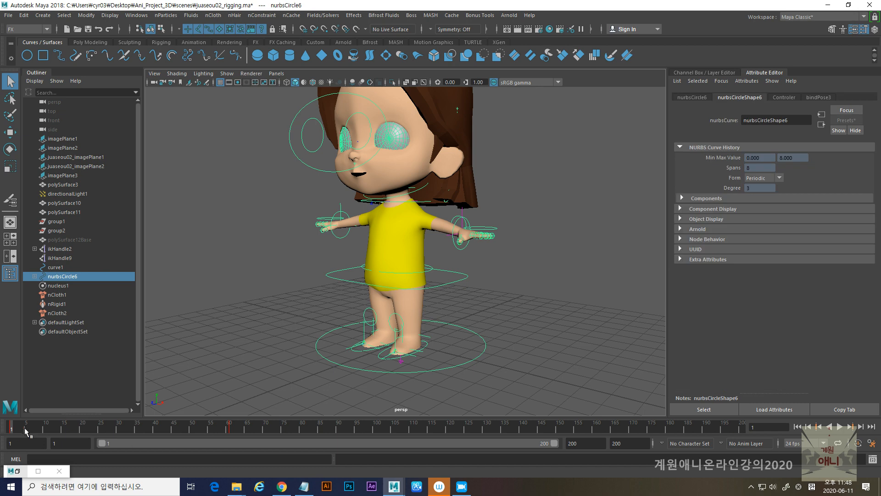
key(alt+v)
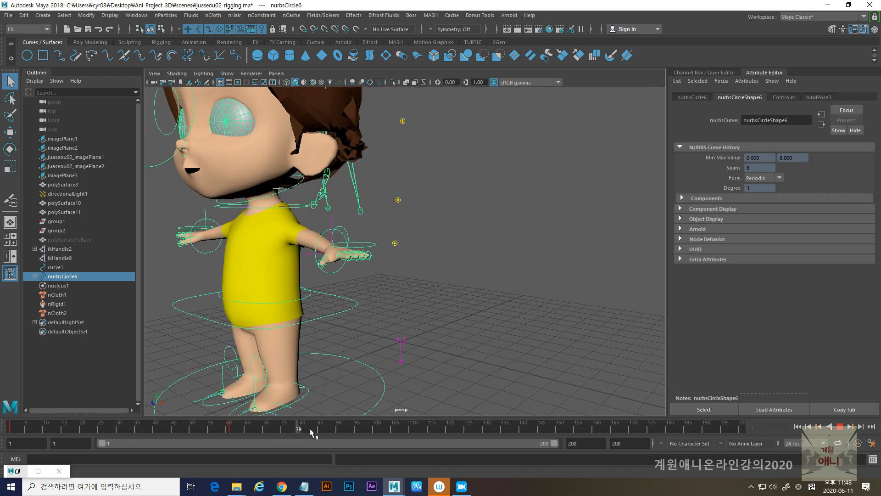
click(354, 429)
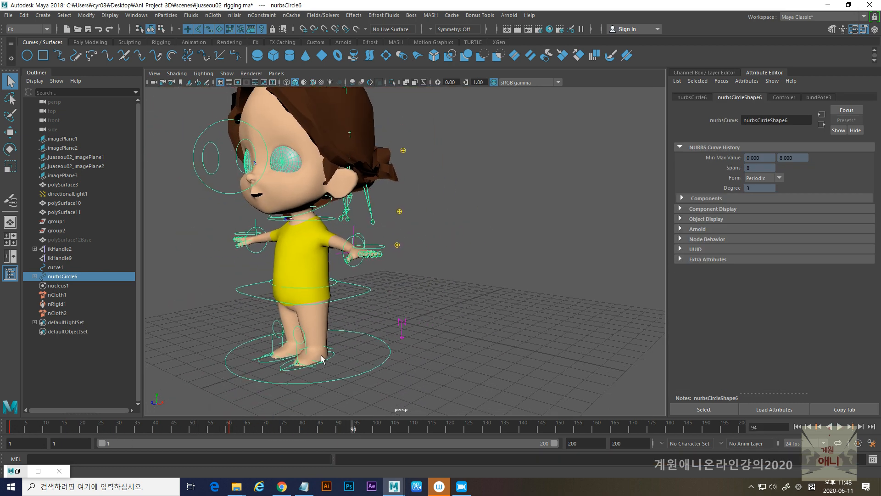
key(w)
drag(306, 307, 290, 229)
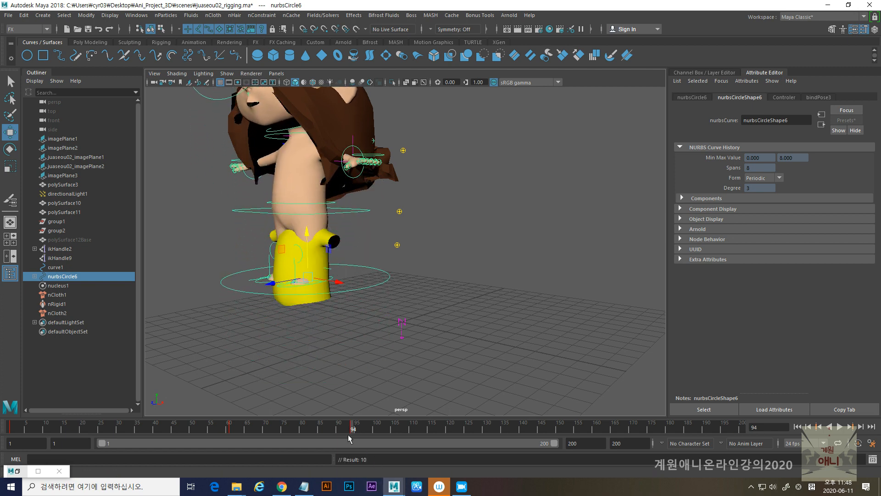
drag(353, 431, 284, 430)
drag(308, 282, 311, 342)
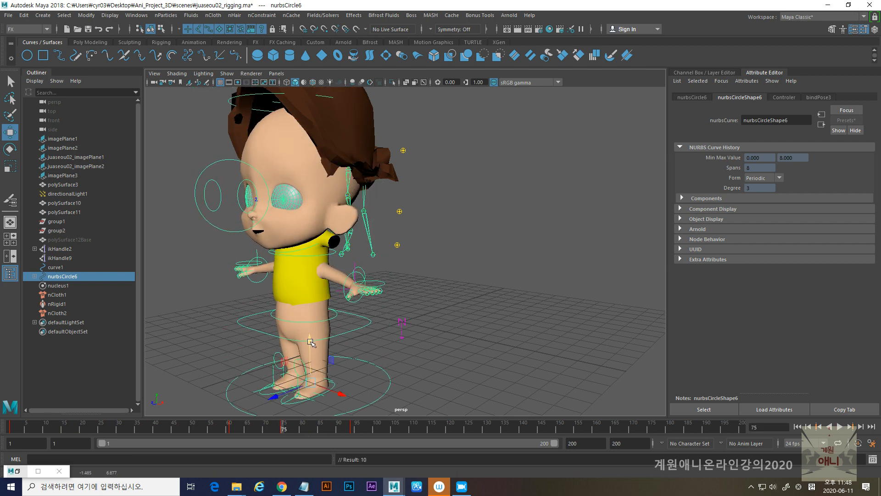
- Play back the keyed movement, return to the first frame, and save the scene
key(alt+v)
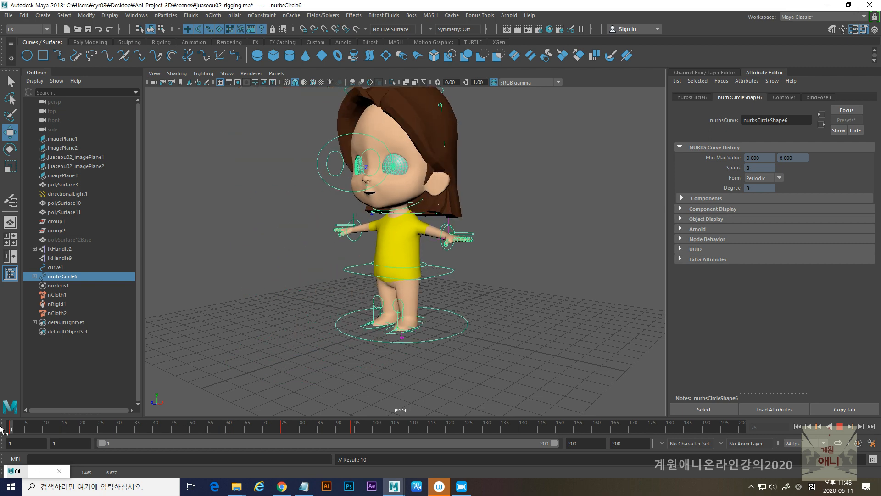
click(2, 427)
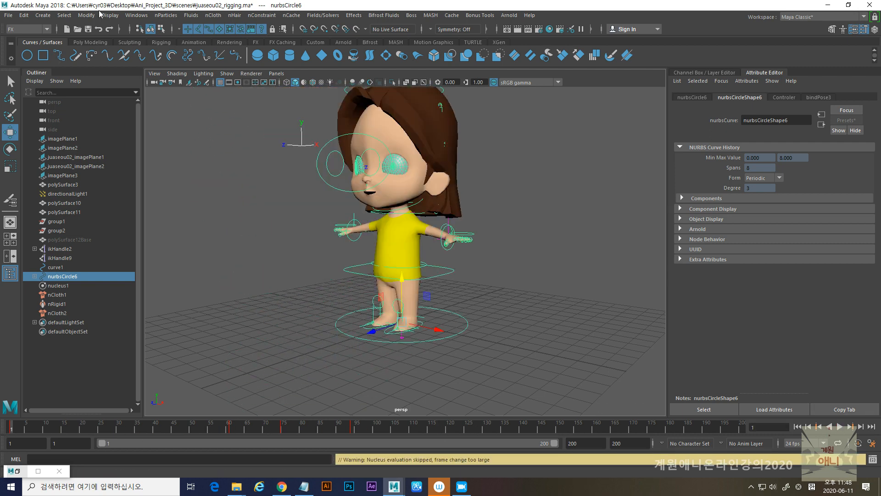
click(8, 15)
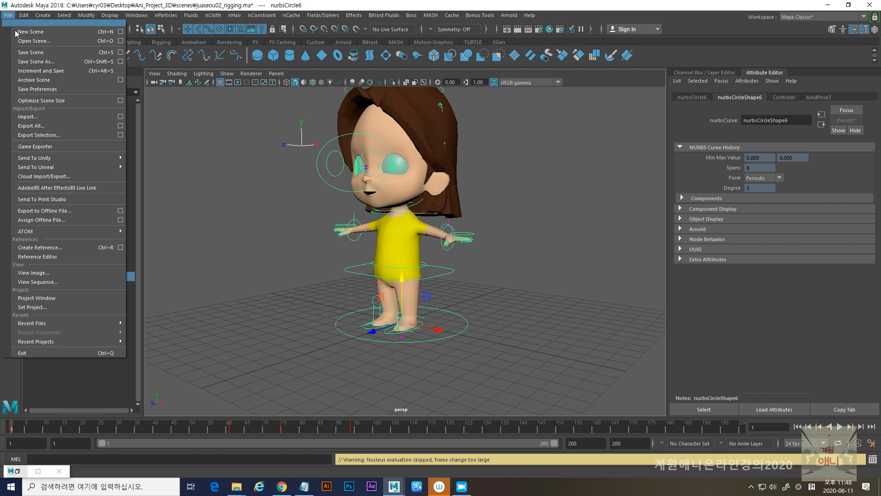
click(32, 53)
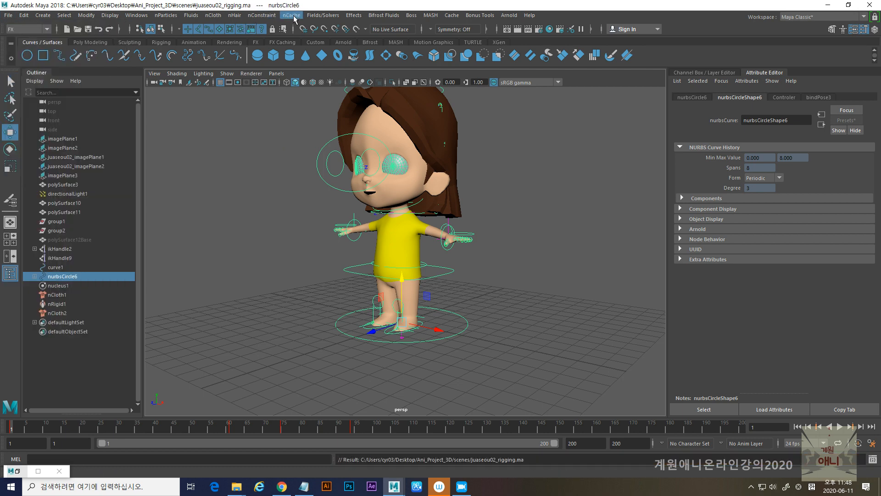
- Create a new nObject nCache for the hair and shirt meshes together
click(461, 210)
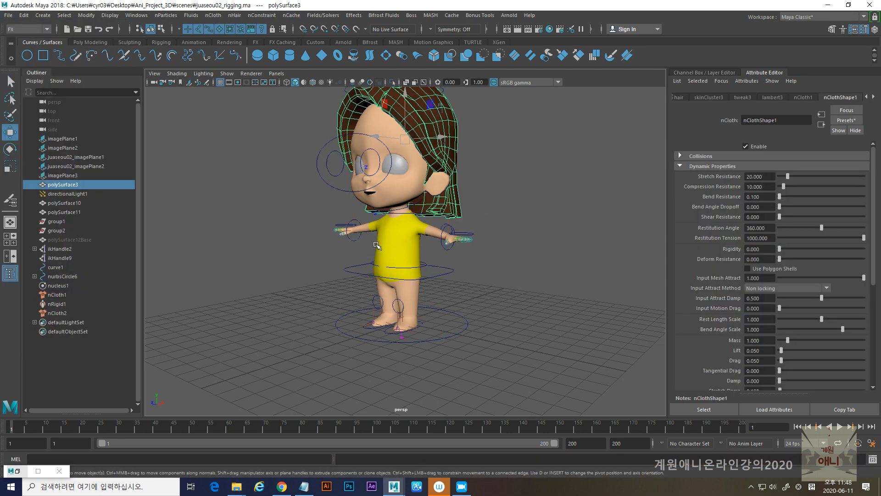
shift+click(377, 244)
click(292, 15)
mouse_move(330, 40)
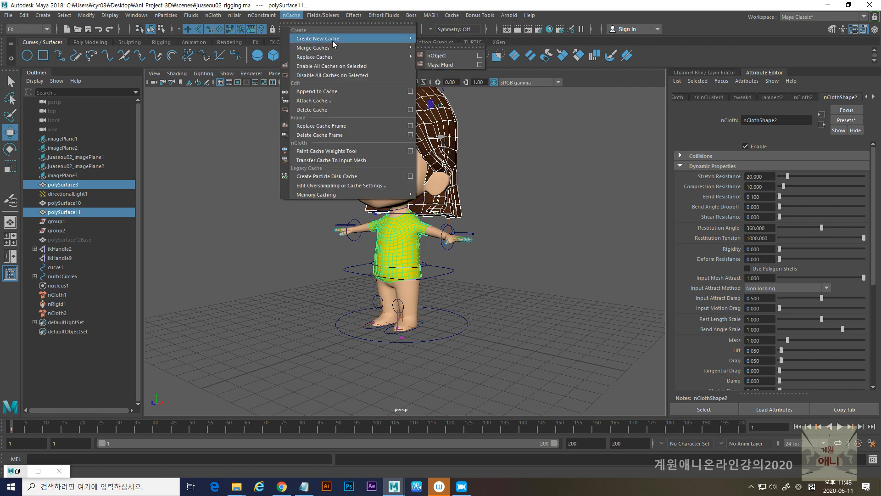
click(436, 55)
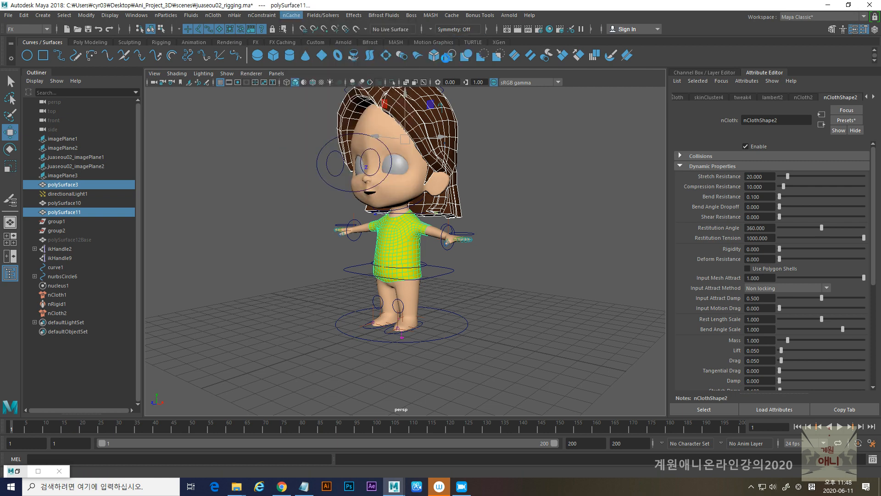
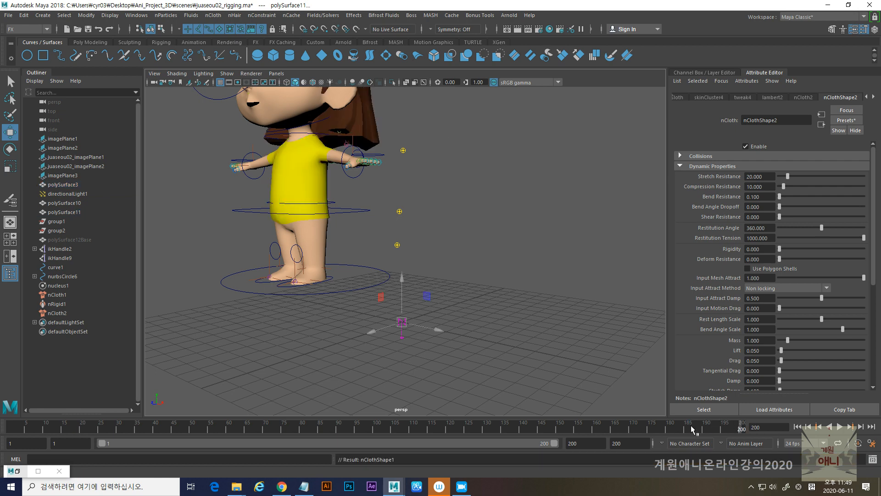
- Play back the nCloth simulation on the timeline, stop it and return to frame 1
click(839, 427)
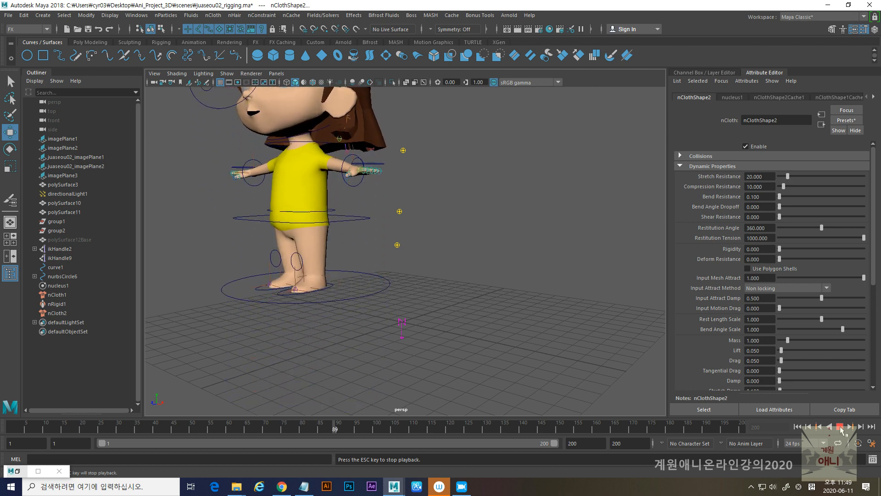
click(841, 427)
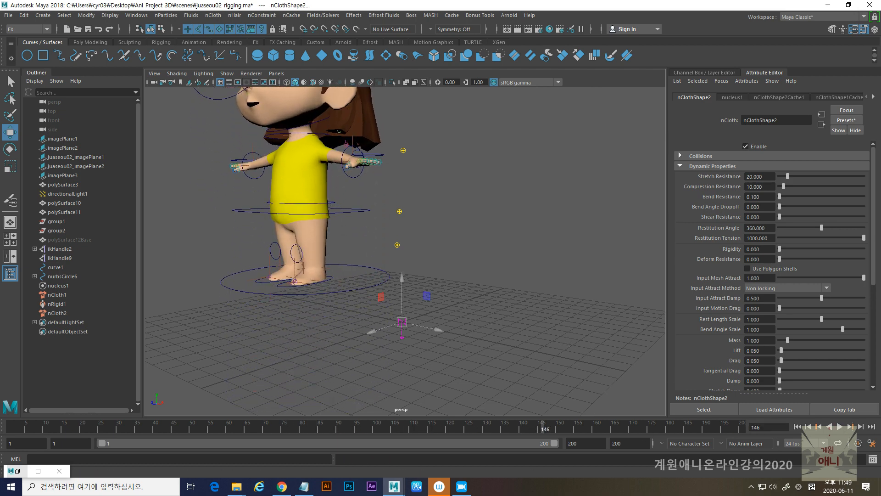
click(798, 427)
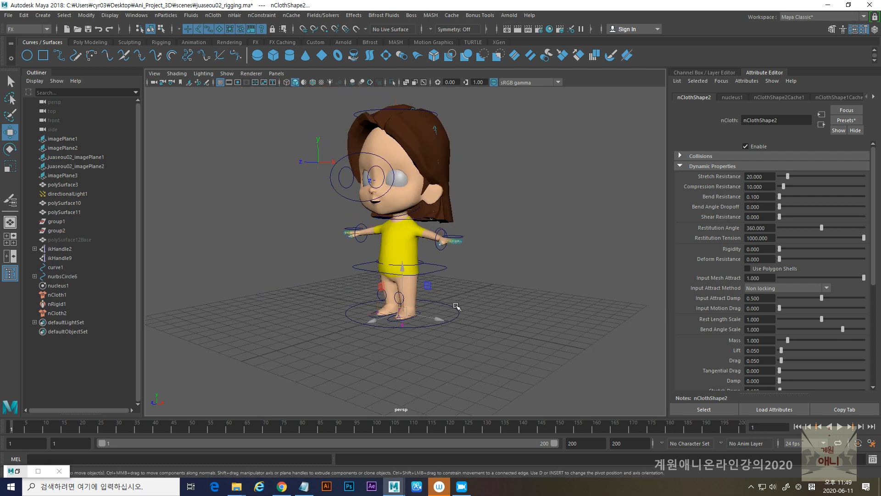
- Try moving the whole character with the large ground circle control, then undo the move
click(453, 306)
drag(441, 313, 518, 327)
key(ctrl+z)
key(r)
drag(410, 316, 502, 310)
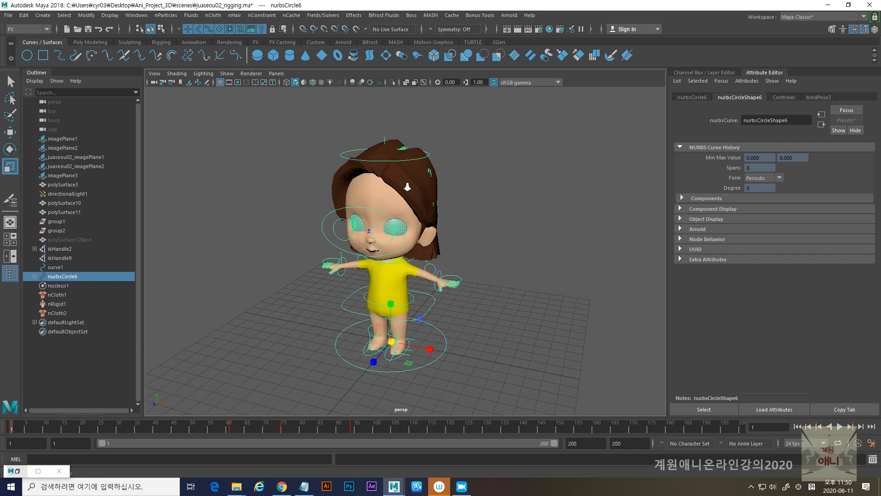
- Try rotating the whole character with the large ground circle control, then undo the rotation
scroll(426, 146, up, 5)
scroll(345, 300, down, 3)
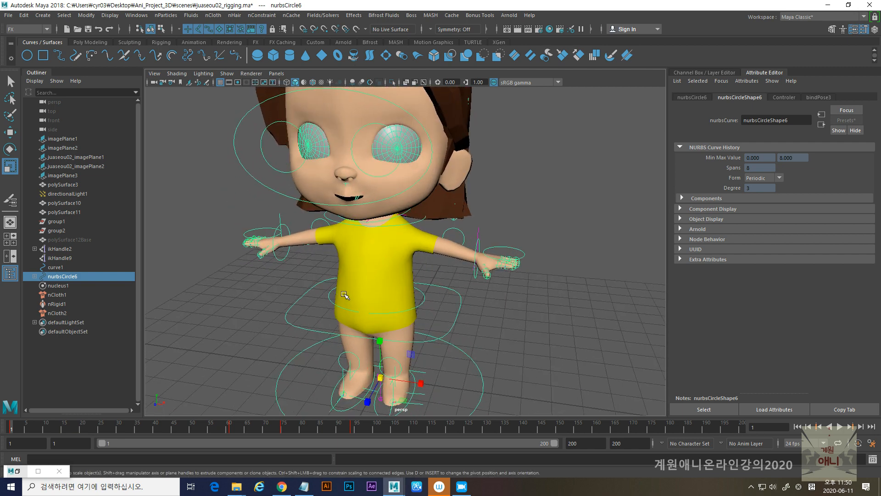
scroll(386, 305, down, 2)
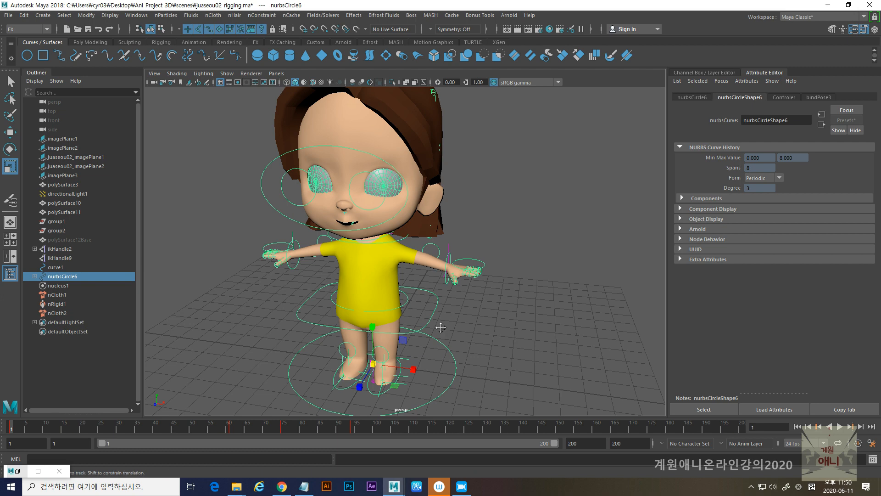
alt+middle_drag(442, 330, 427, 298)
key(e)
drag(391, 315, 362, 303)
key(ctrl+z)
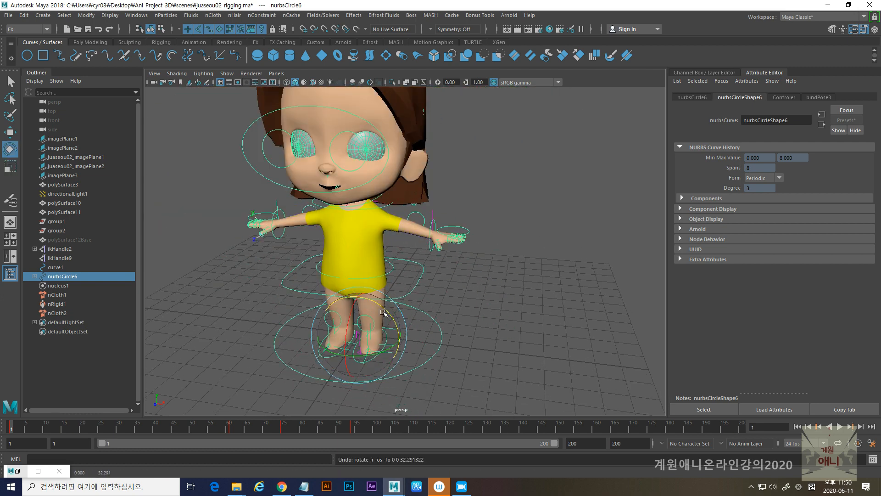
- Examine the character's face, body and rig controls from the front and side at different distances
alt+right_drag(452, 301, 427, 306)
alt+middle_drag(427, 306, 420, 317)
alt+drag(420, 317, 393, 317)
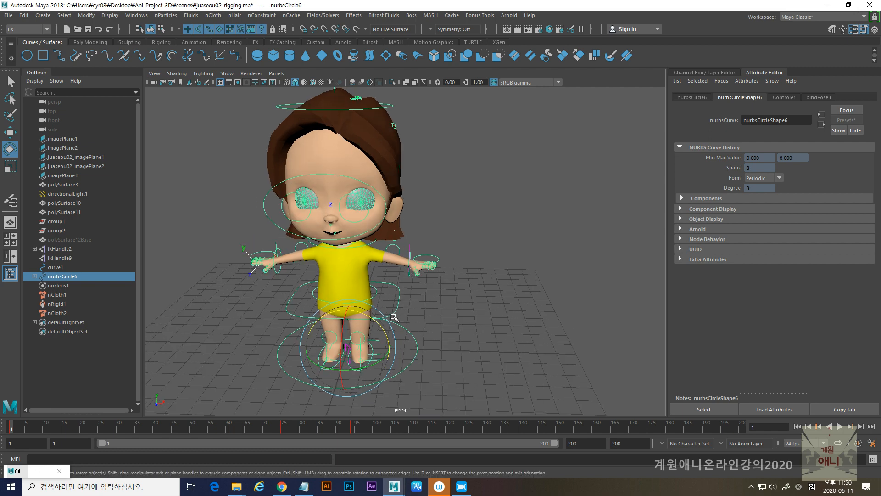
scroll(395, 315, up, 6)
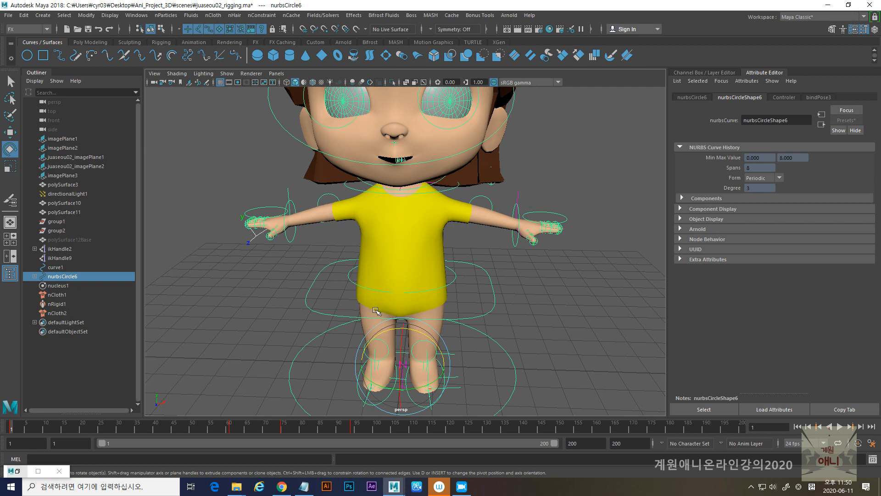
alt+drag(428, 324, 367, 329)
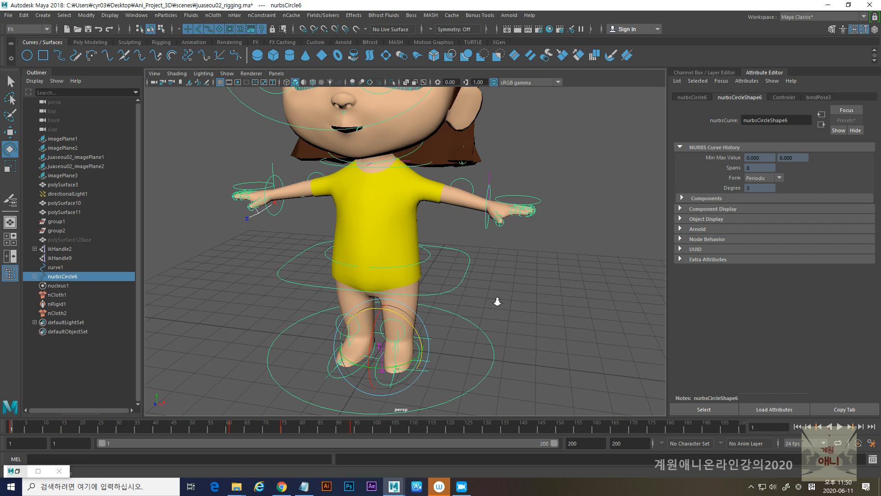
alt+right_drag(499, 302, 424, 283)
alt+middle_drag(424, 283, 421, 299)
alt+drag(422, 299, 439, 314)
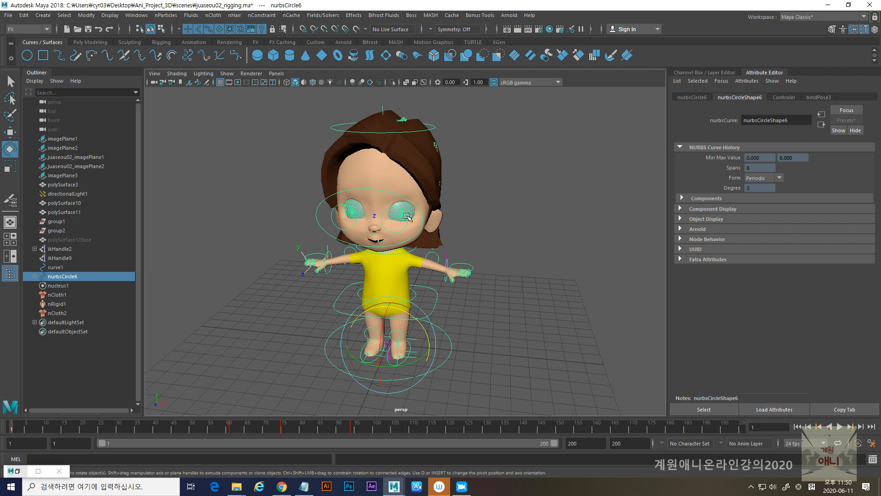
alt+right_drag(538, 304, 492, 319)
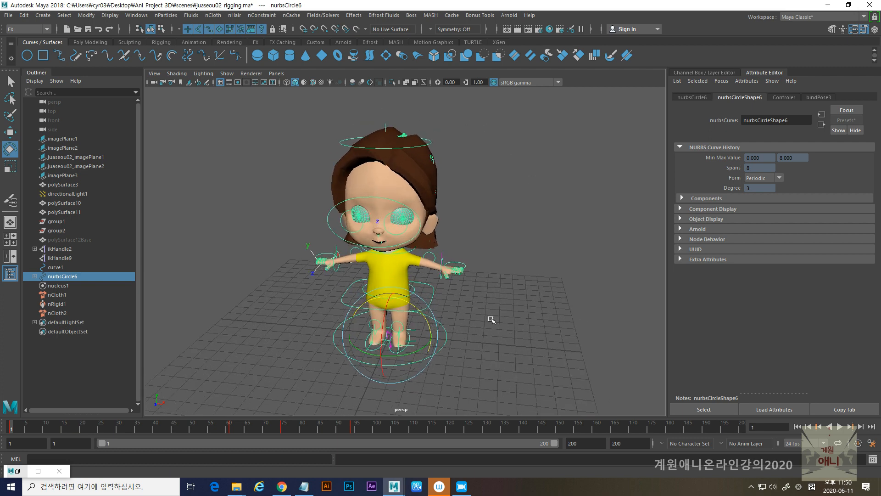
alt+drag(542, 271, 390, 243)
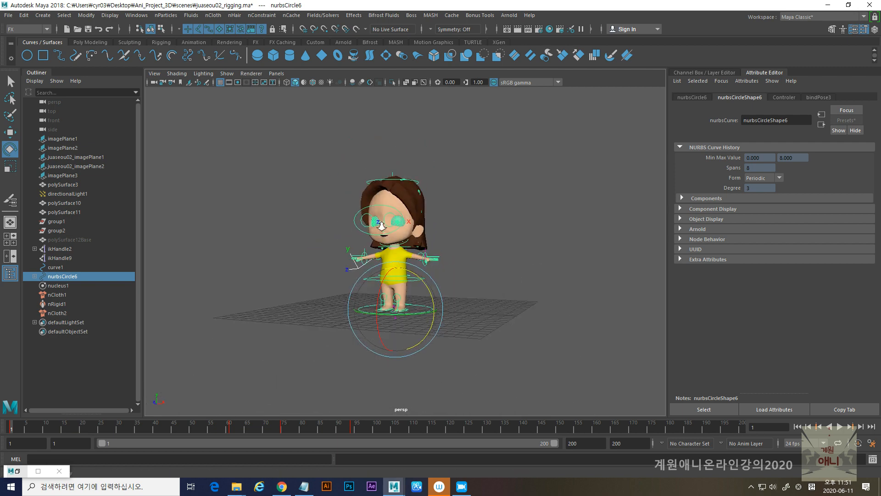
alt+right_drag(383, 234, 437, 303)
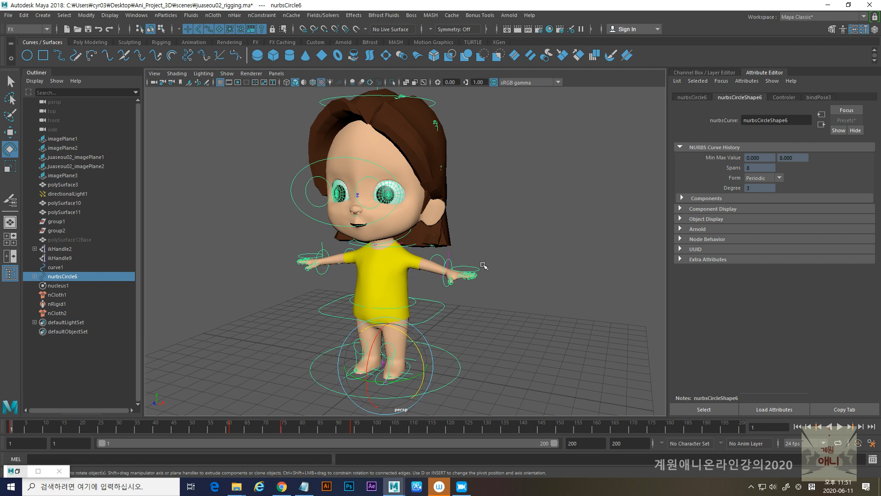
alt+drag(415, 287, 437, 285)
alt+right_drag(437, 285, 486, 289)
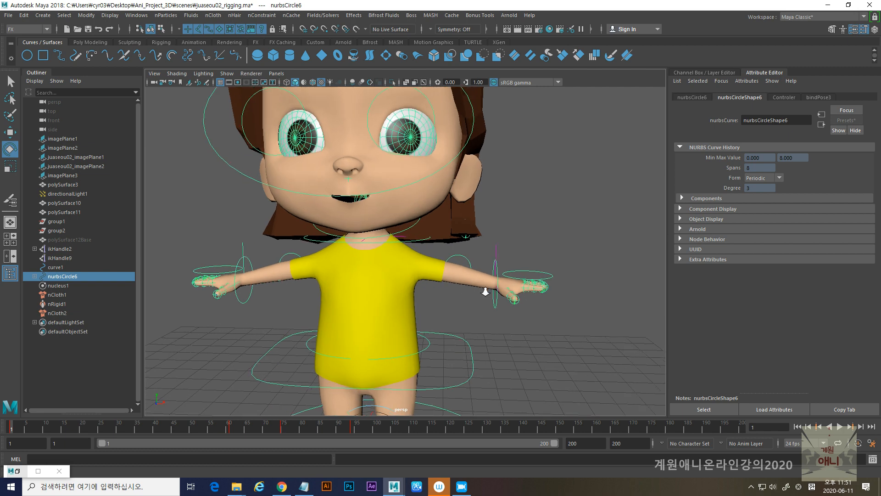
alt+middle_drag(486, 289, 459, 368)
alt+right_drag(459, 367, 435, 304)
alt+middle_drag(435, 304, 388, 293)
alt+right_drag(388, 293, 403, 301)
alt+drag(403, 301, 436, 279)
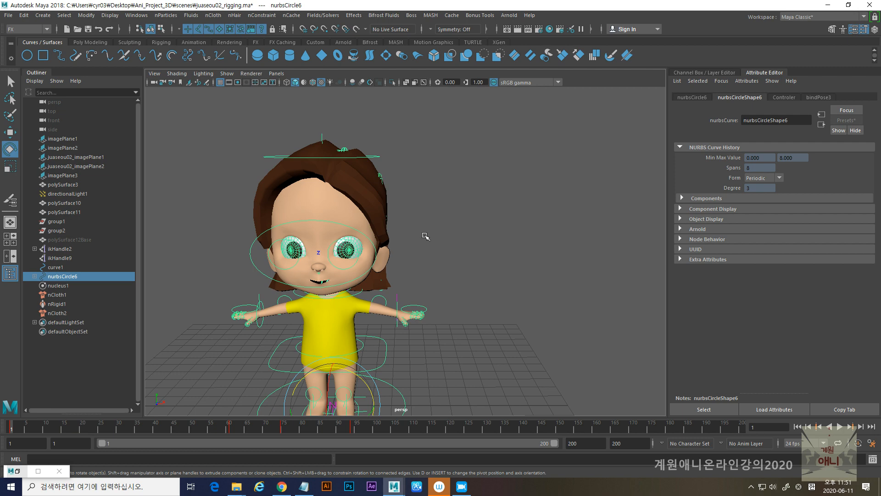
alt+drag(425, 262, 407, 250)
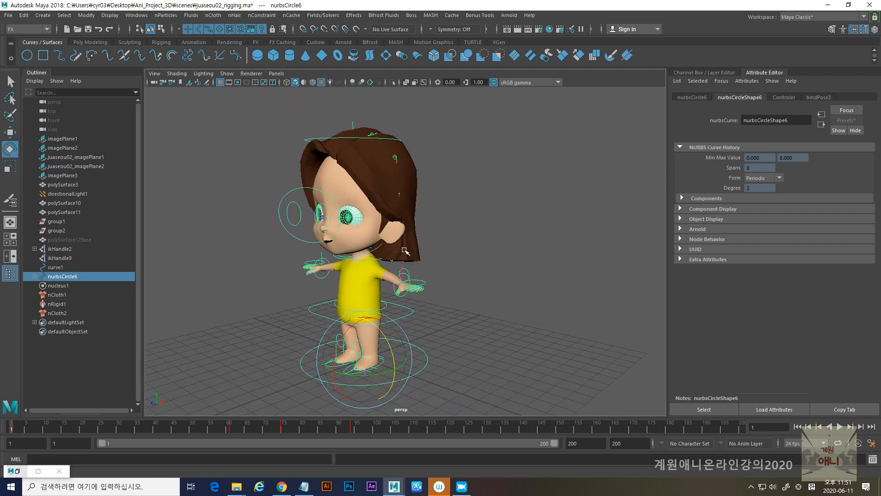
alt+drag(404, 243, 482, 246)
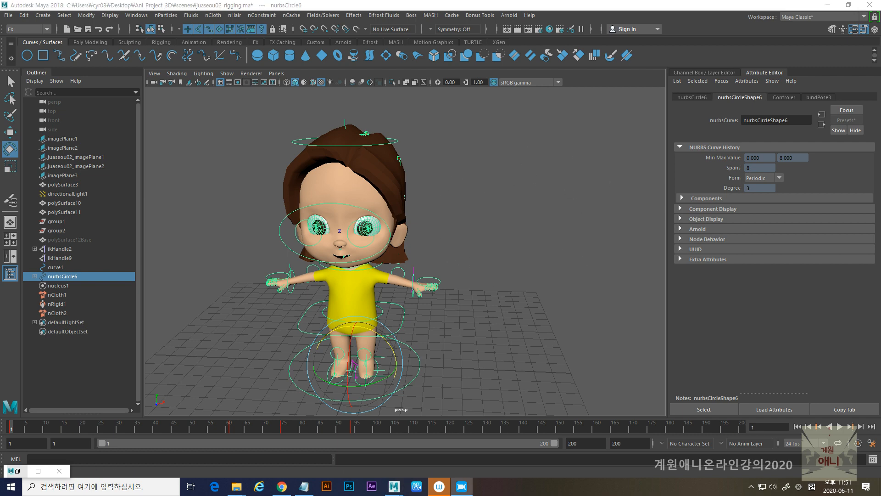
- Test the body mesh's Mouth blend shape targets polySurface14 and polySurface13, returning both weights to 0
scroll(336, 259, up, 3)
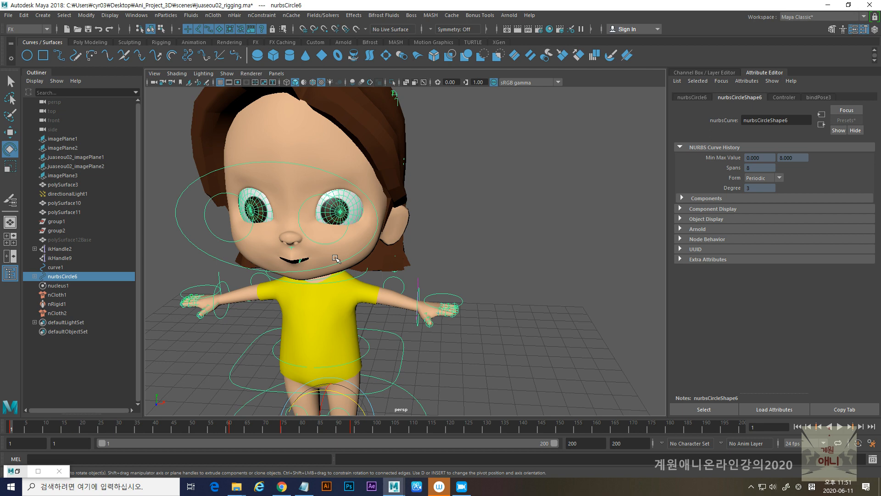
click(361, 180)
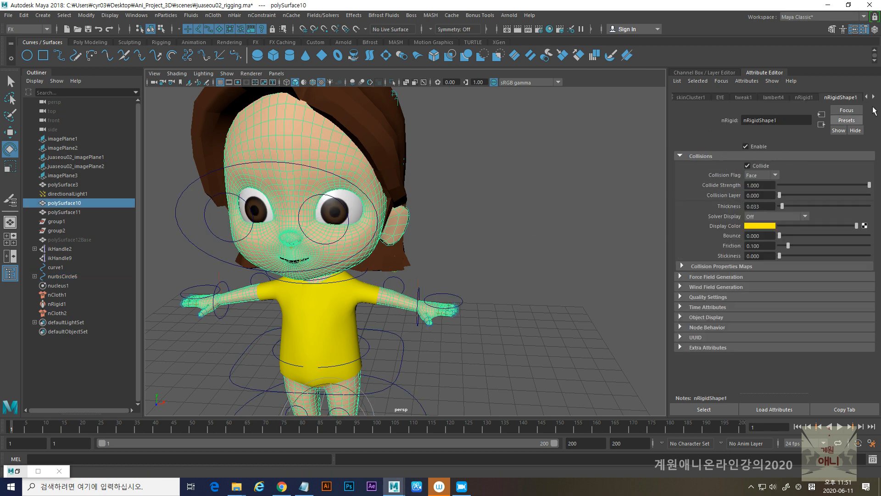
click(875, 29)
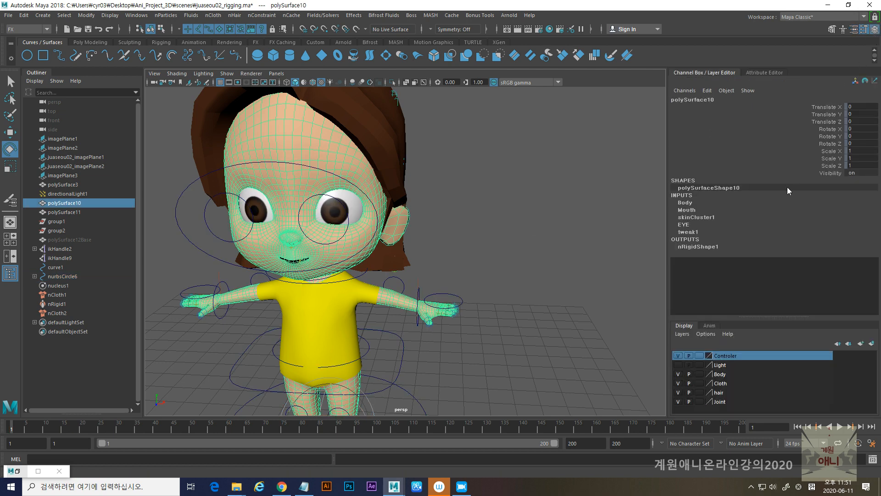
click(690, 209)
click(822, 224)
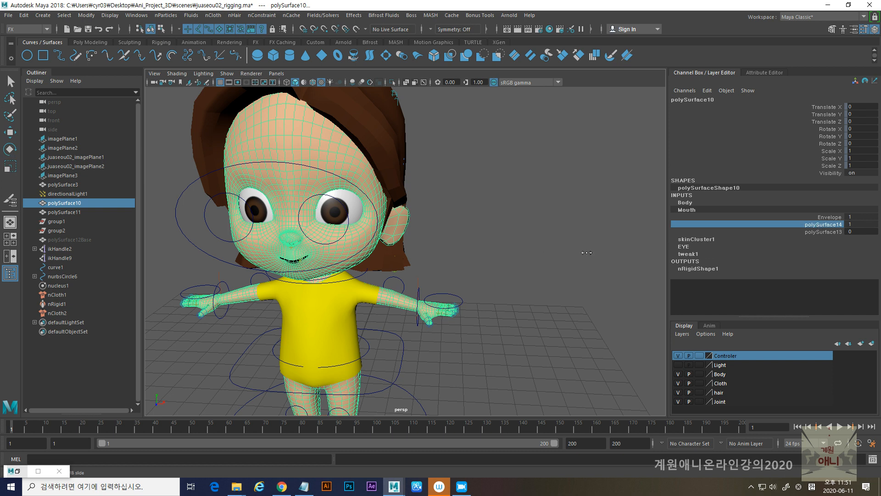
middle_drag(613, 261, 504, 265)
click(826, 232)
middle_drag(566, 231, 347, 243)
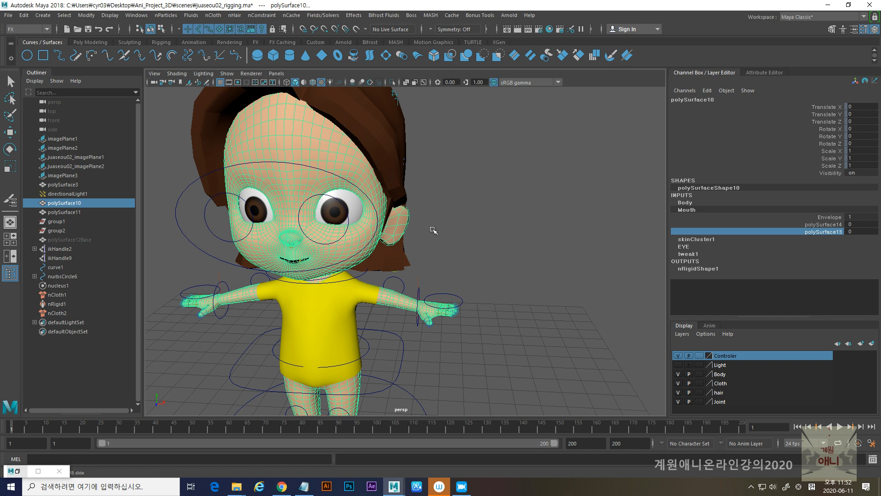
- Test the EYE blend shape targets polySurface12 and polySurface12_Copy, returning both weights to 0
click(691, 247)
click(826, 239)
middle_drag(502, 244, 389, 267)
click(826, 247)
middle_drag(502, 244, 480, 260)
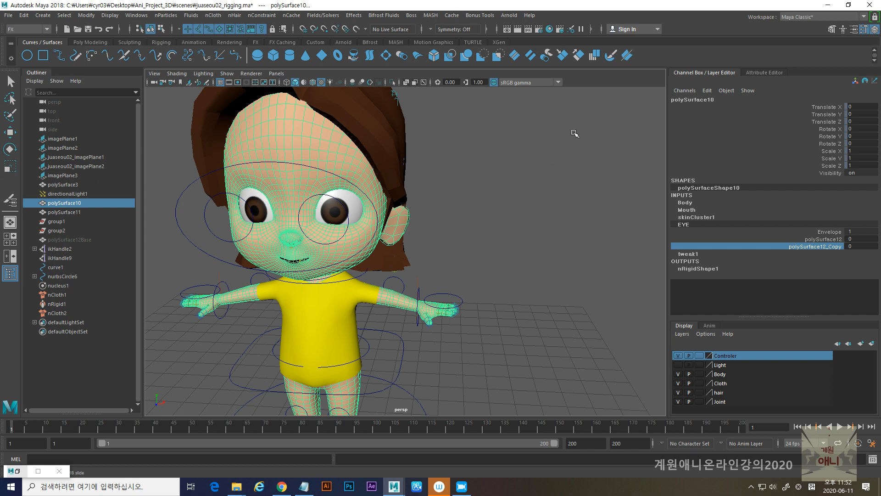
scroll(504, 230, down, 3)
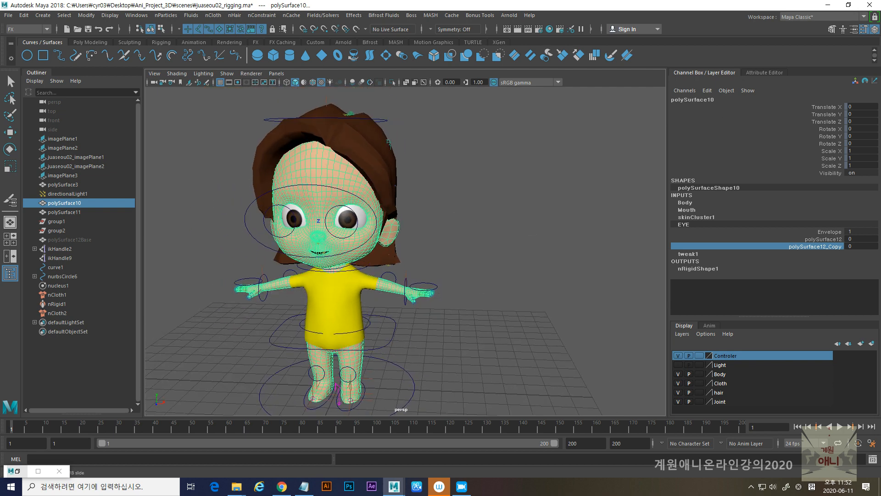
drag(722, 169, 698, 157)
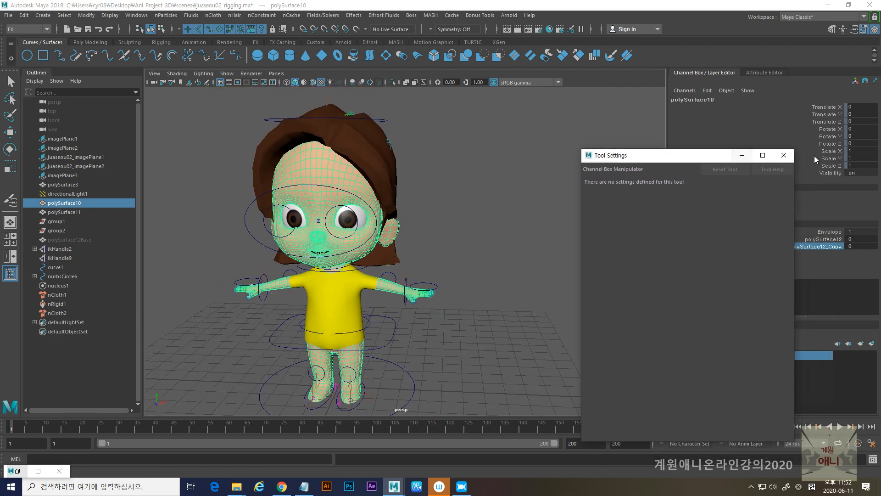
click(783, 157)
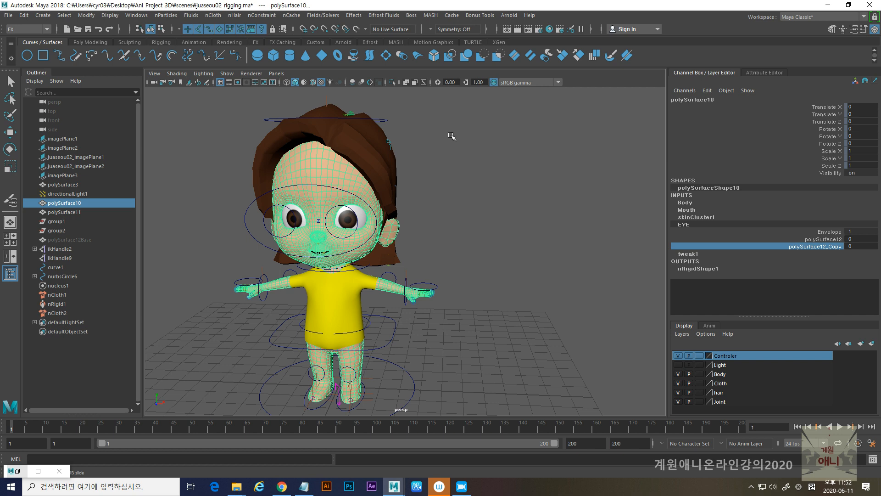
click(43, 15)
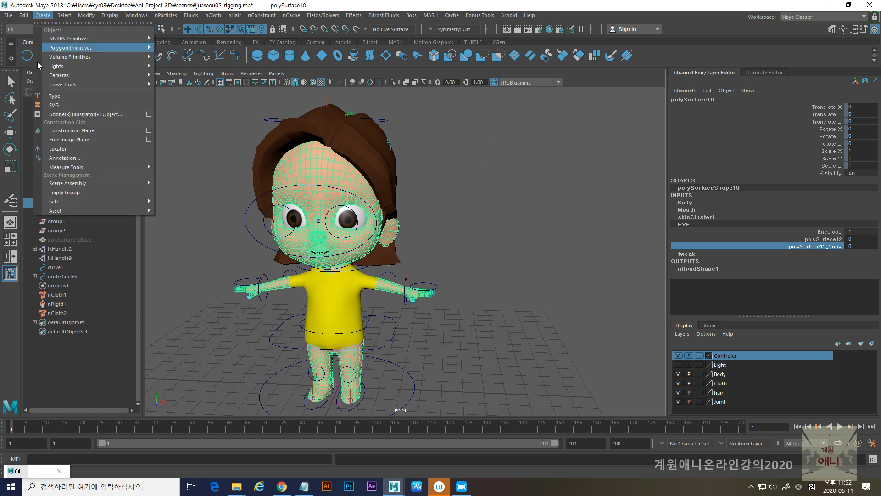
click(640, 9)
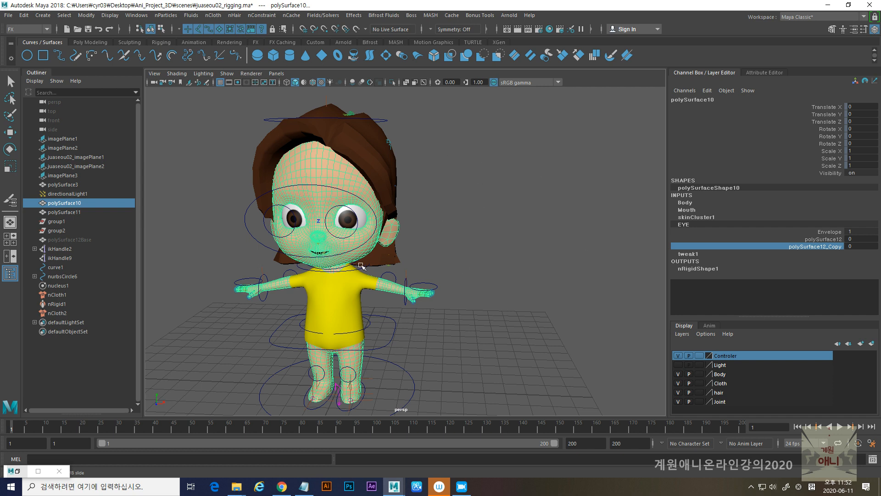
- Select the jaw joint (joint99) in wireframe display and open the mouth by setting its X rotation to about 38.5 in textured display
scroll(362, 265, up, 10)
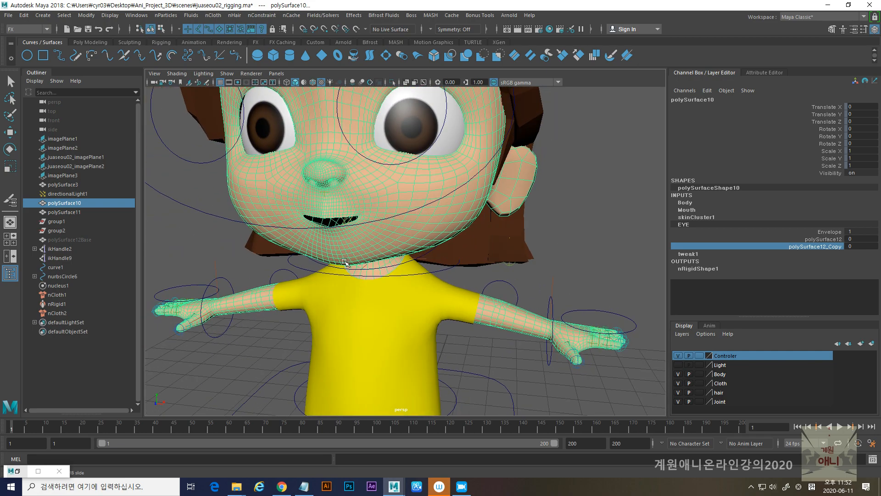
key(5)
key(4)
alt+drag(361, 248, 336, 249)
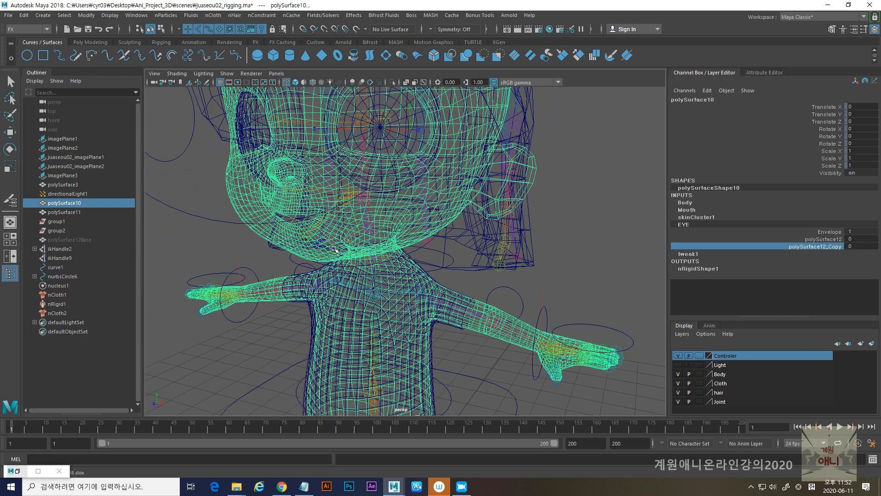
click(344, 202)
key(e)
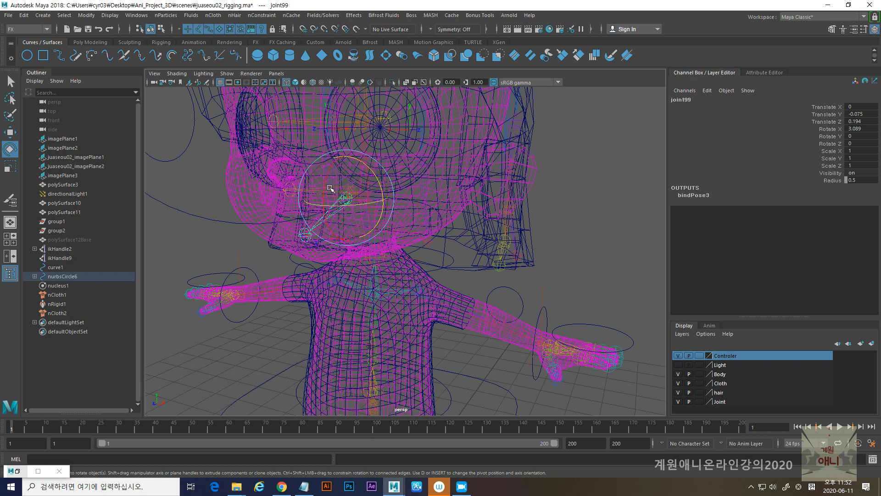
key(6)
drag(334, 184, 327, 208)
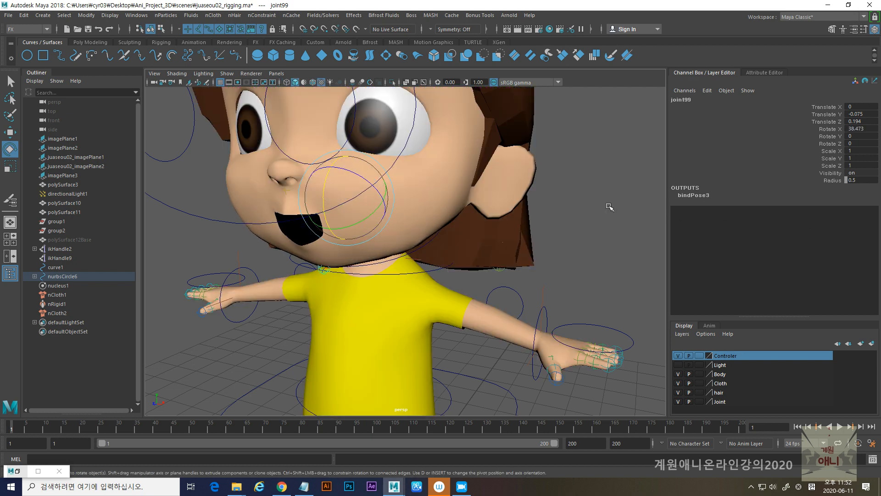
- With the jaw open, test the Mouth targets polySurface14 and polySurface13 one at a time, returning each to 0
click(454, 212)
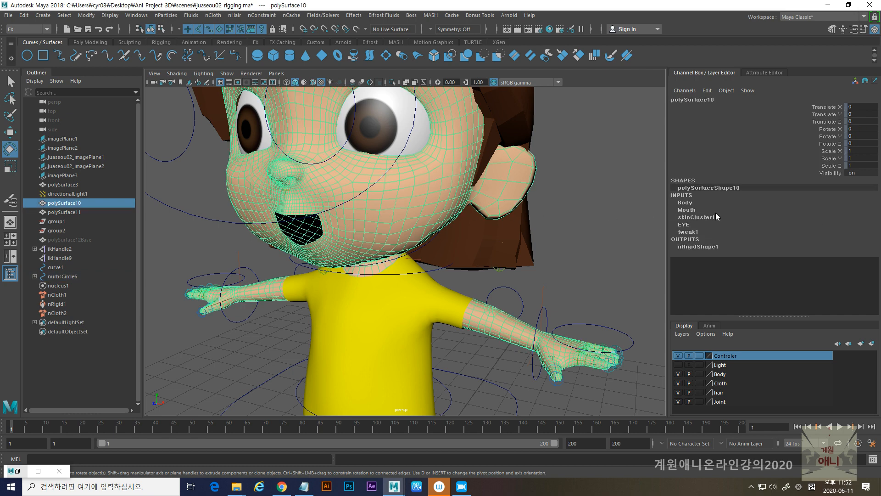
click(687, 210)
click(829, 225)
middle_drag(543, 262, 494, 272)
click(827, 232)
middle_drag(546, 257, 515, 261)
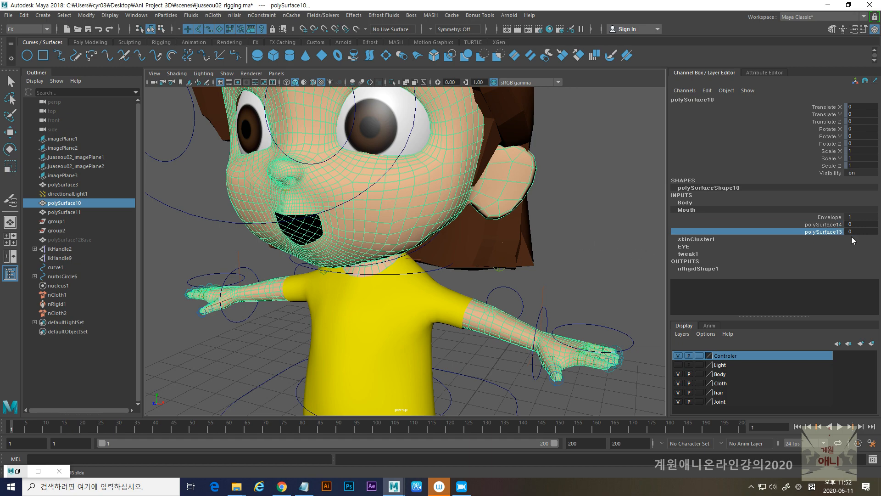
- Vary the Mouth targets polySurface14 and polySurface13 together on the open mouth, returning both to 0
drag(837, 227, 833, 232)
middle_drag(574, 255, 638, 254)
alt+right_drag(594, 253, 474, 254)
alt+drag(474, 253, 532, 248)
middle_drag(574, 241, 425, 260)
alt+drag(427, 263, 505, 263)
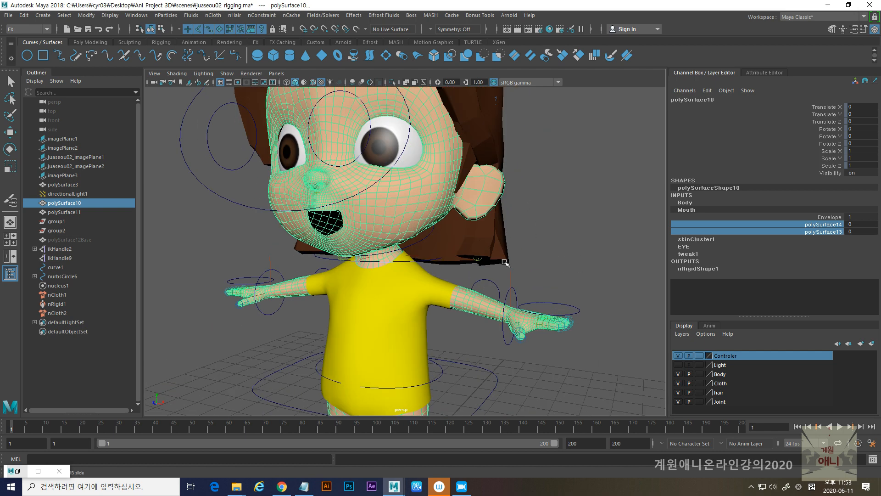
- Examine the open-mouthed character from the front and three-quarter angles
alt+right_drag(516, 258, 475, 238)
alt+middle_drag(474, 238, 473, 259)
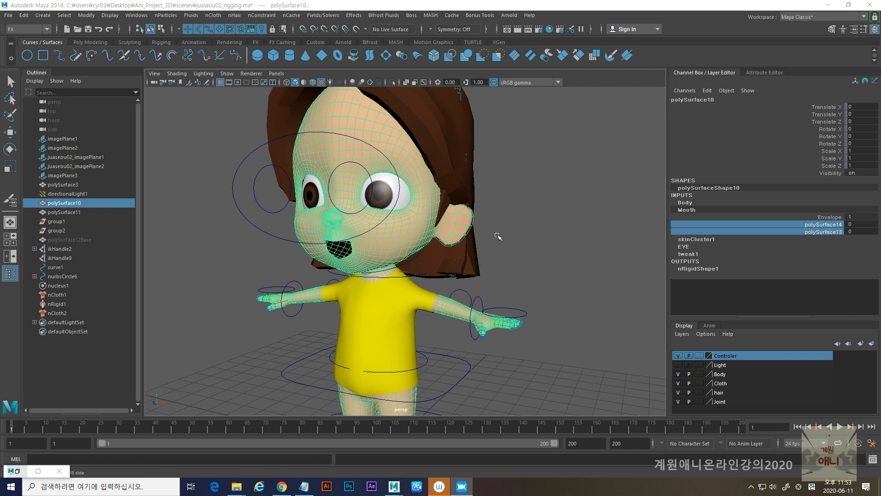
alt+right_drag(586, 259, 499, 257)
alt+middle_drag(499, 257, 494, 242)
alt+drag(494, 242, 487, 270)
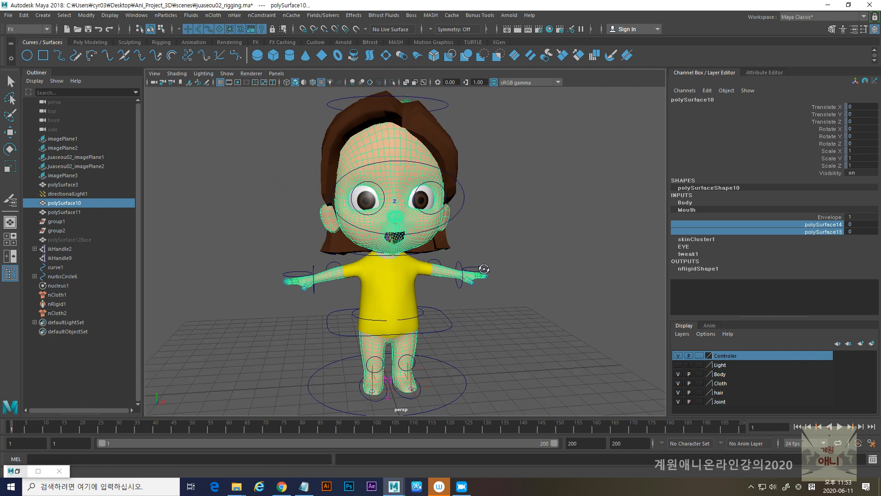
alt+drag(490, 255, 424, 268)
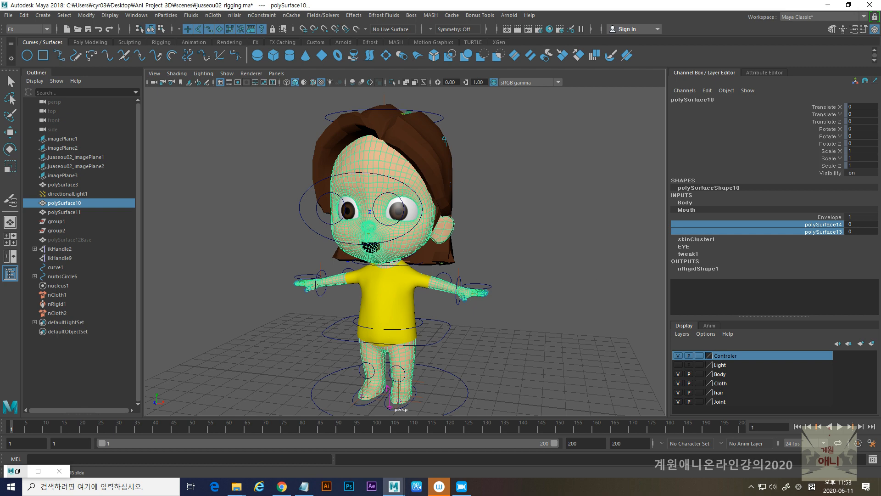
alt+drag(489, 249, 503, 230)
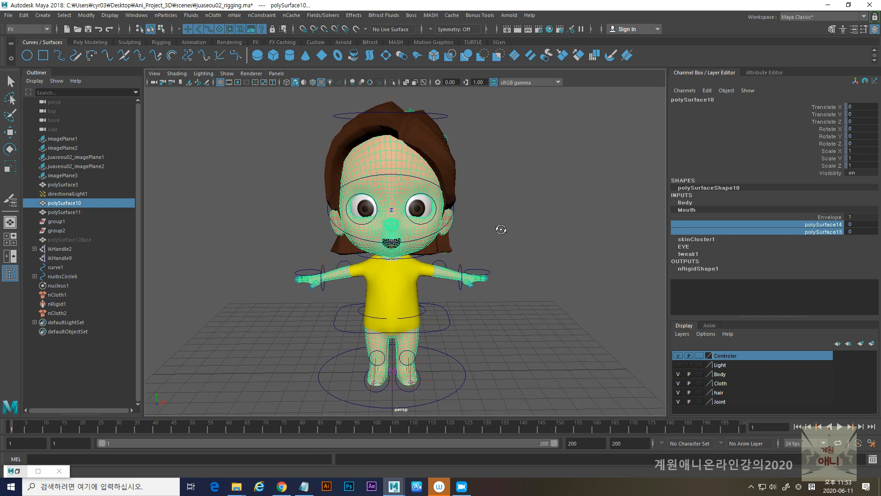